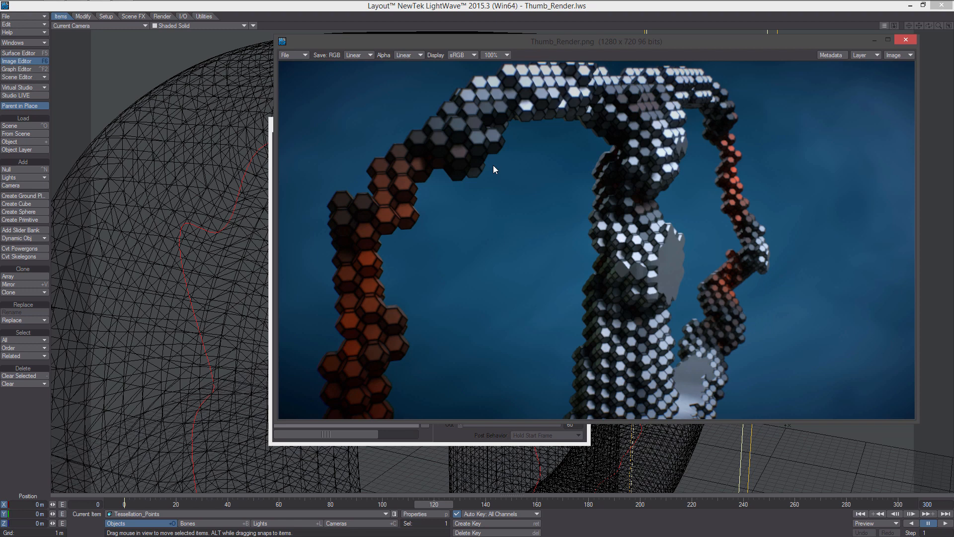
# - Reposition the Thumb_Render.png window over the scene and examine the rendered hexagonal structure
pyautogui.moveTo(416, 40); pyautogui.dragTo(371, 48)
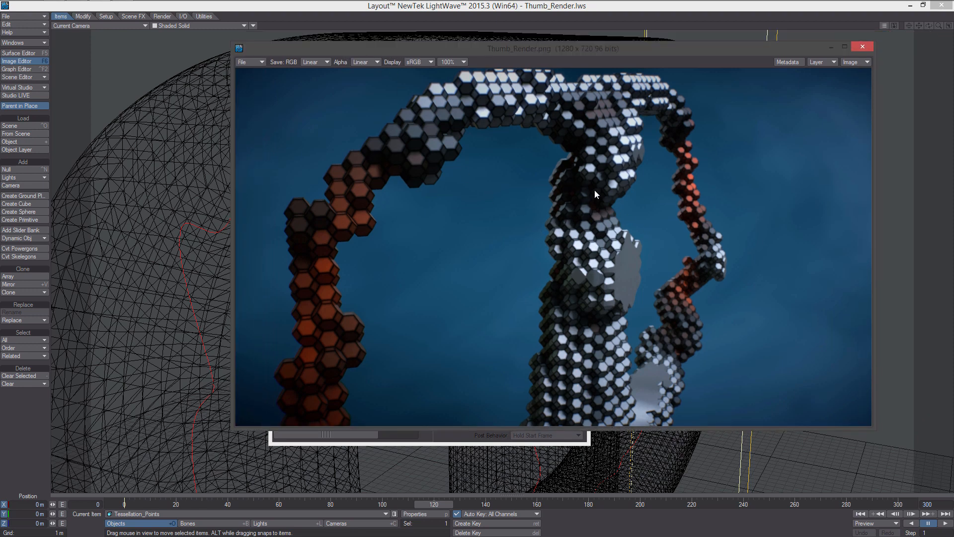
pyautogui.moveTo(590, 53); pyautogui.dragTo(517, 58)
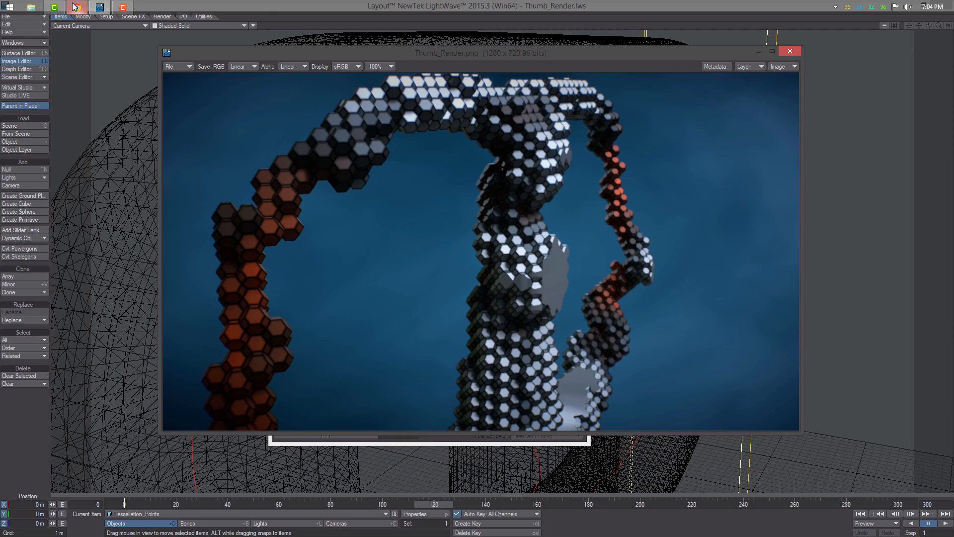
# - Switch to Chrome, play and pause the "honeycomb hideout" video, and view the "isometric solid builders" video
pyautogui.moveTo(74, 7)
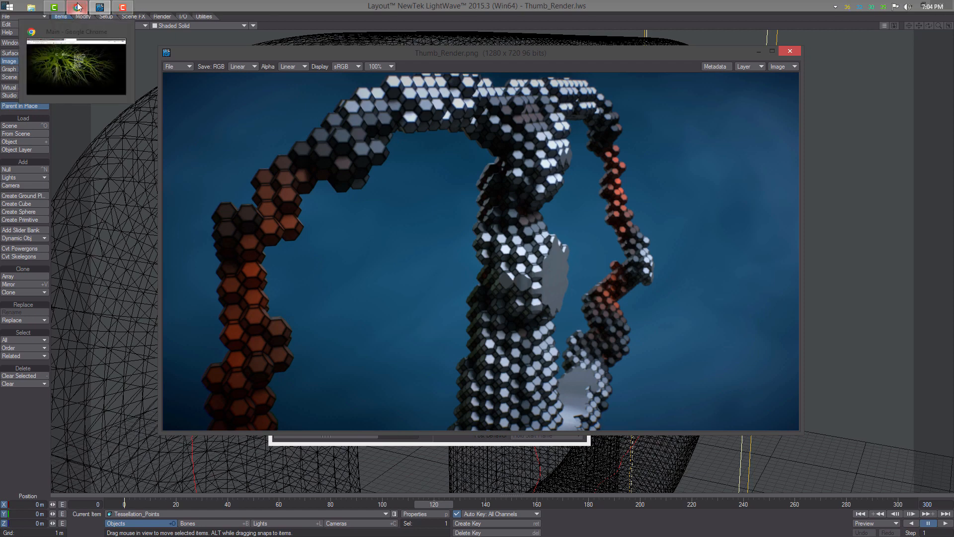
pyautogui.click(78, 7)
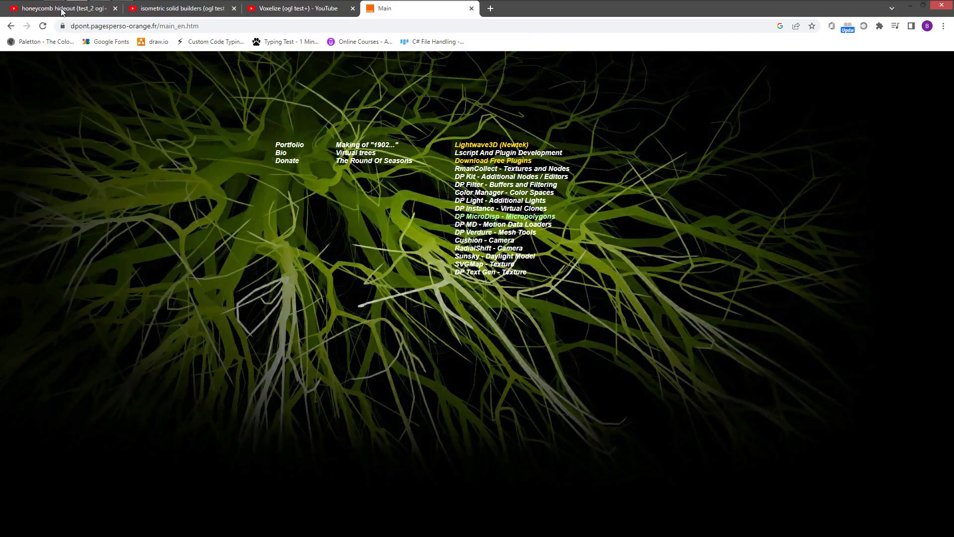
pyautogui.click(62, 9)
pyautogui.click(49, 449)
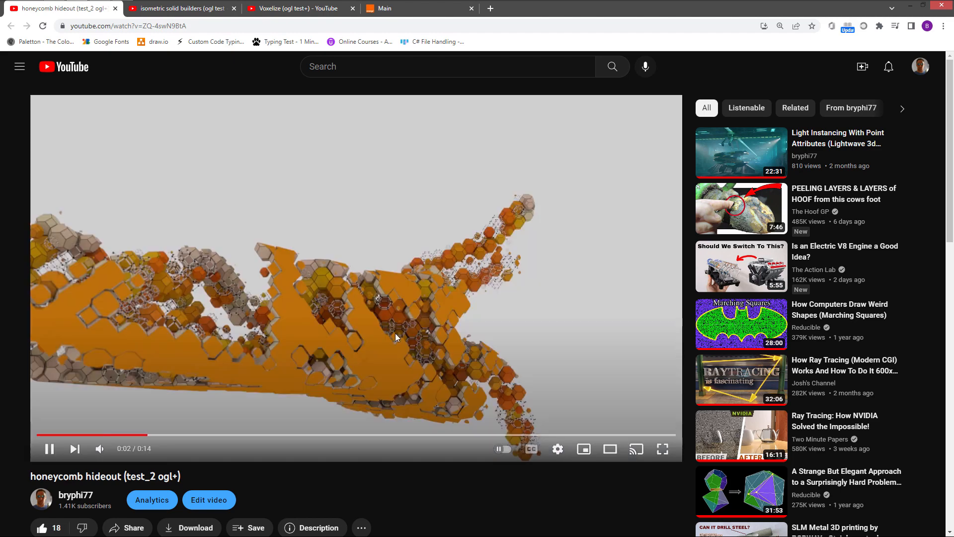
pyautogui.click(49, 448)
pyautogui.moveTo(168, 11)
pyautogui.click(182, 8)
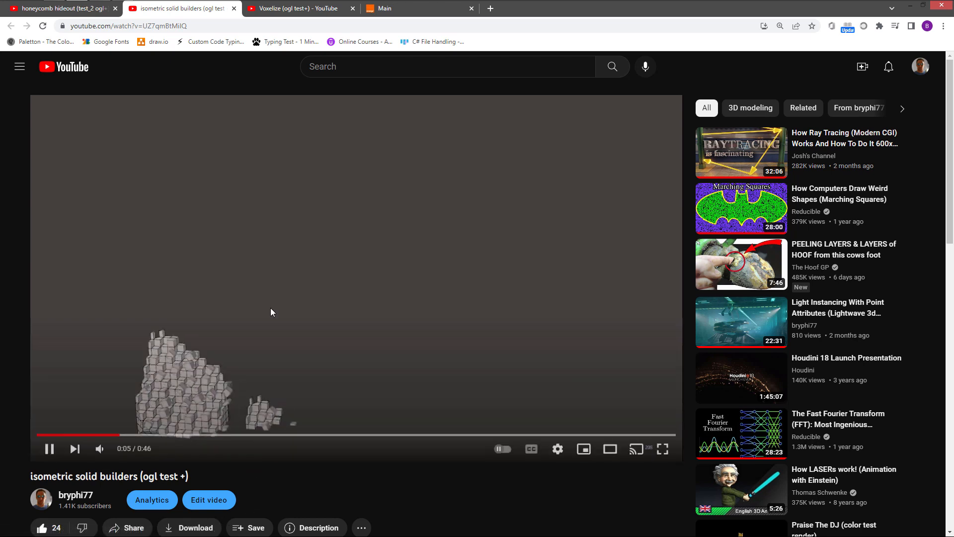
# - Play and pause the "Voxelize (ogl test+)" video, and open the page listing the DP plugins for LightWave
pyautogui.click(287, 10)
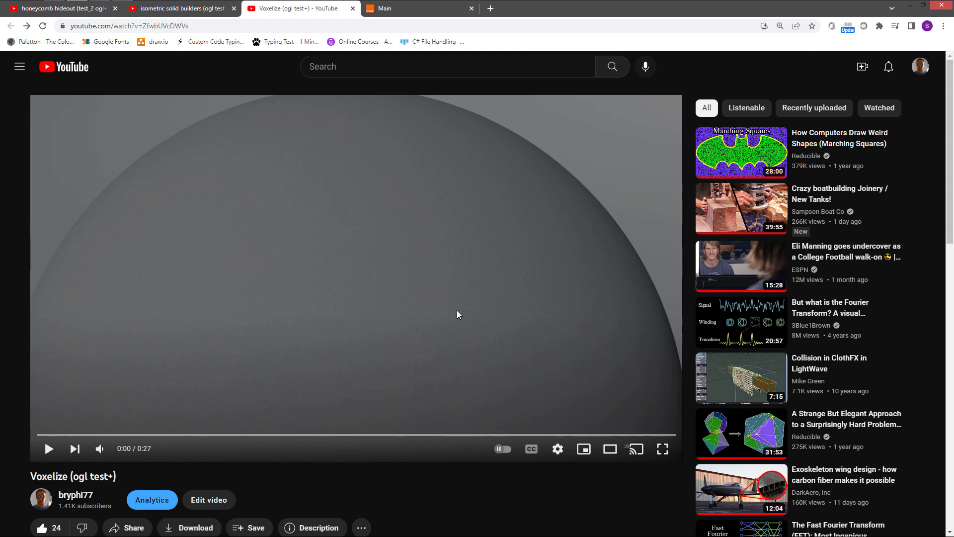
pyautogui.click(49, 449)
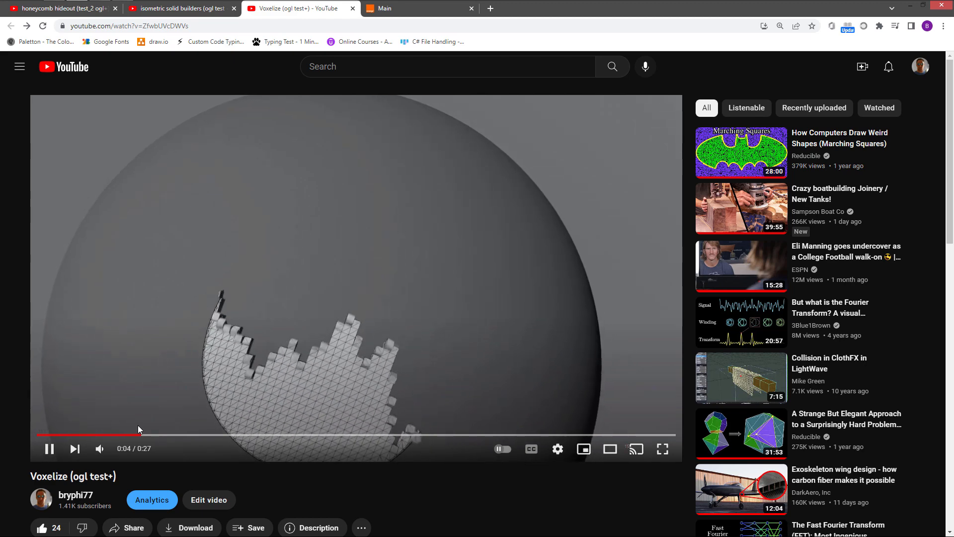
pyautogui.click(49, 449)
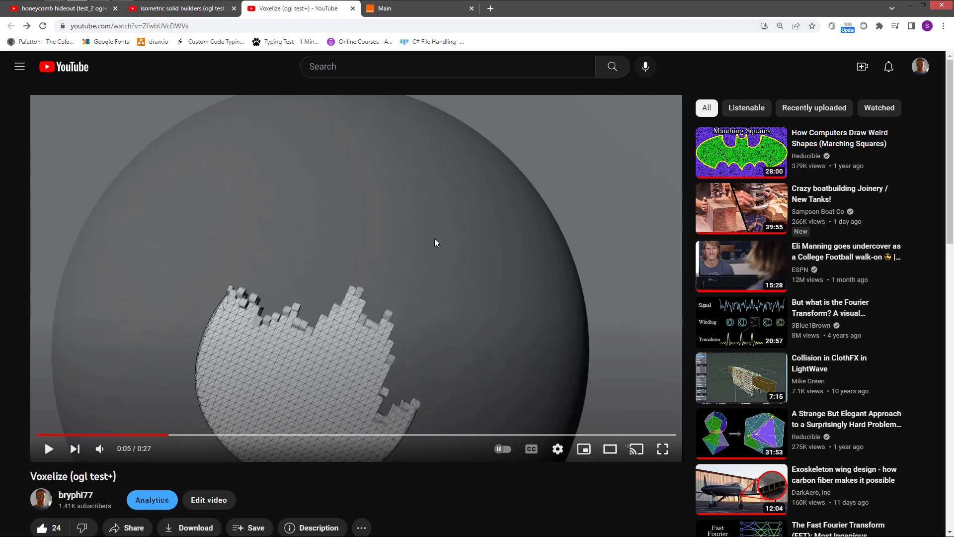
pyautogui.click(411, 10)
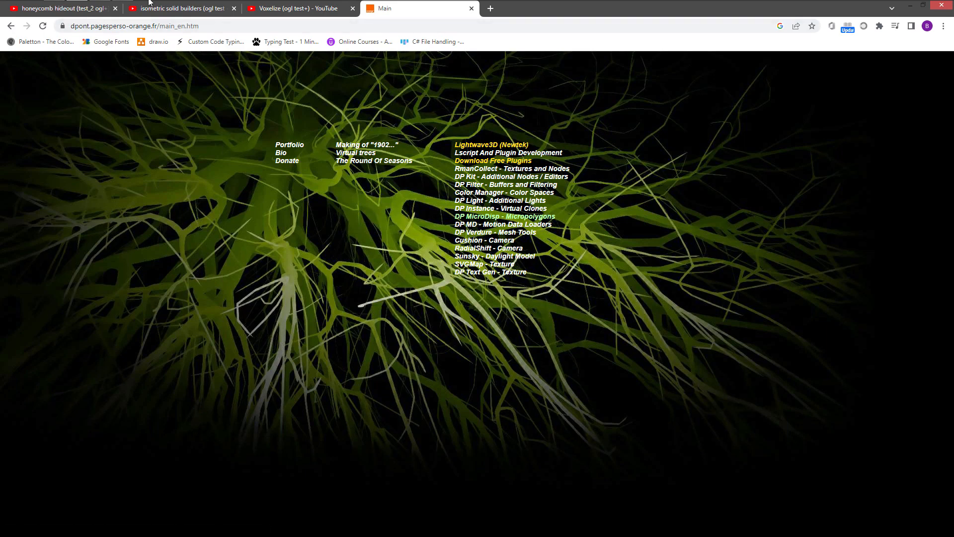
# - Switch to LightWave Modeler and inspect the letter logo mesh in the first layer of Voxelate_Elements
pyautogui.click(103, 8)
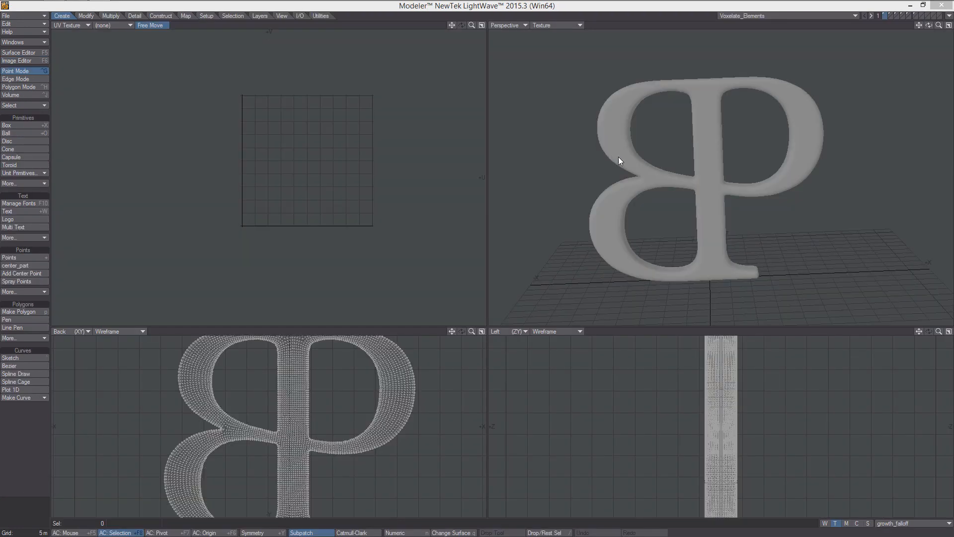
pyautogui.keyDown('alt'); pyautogui.moveTo(618, 159); pyautogui.dragTo(716, 184); pyautogui.keyUp('alt')
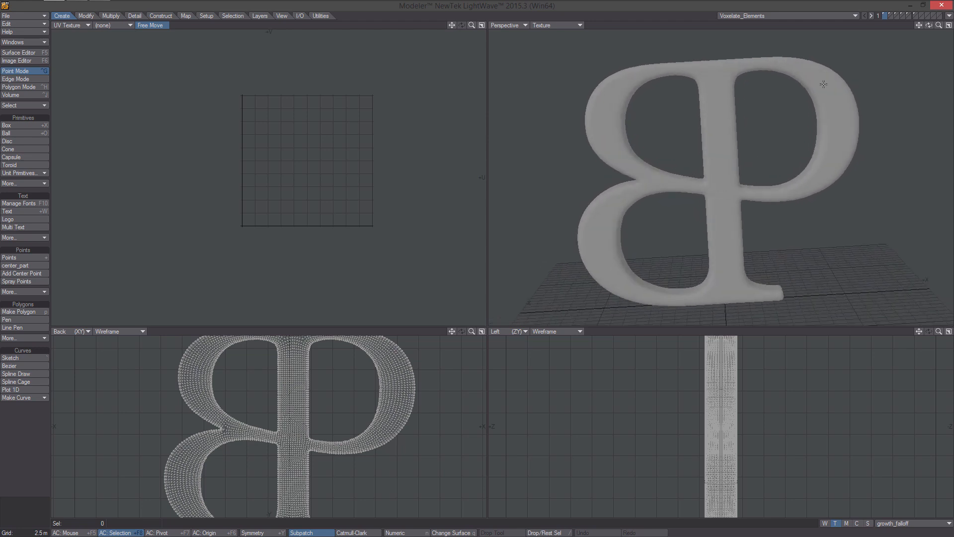
pyautogui.scroll(8, 319, 386)
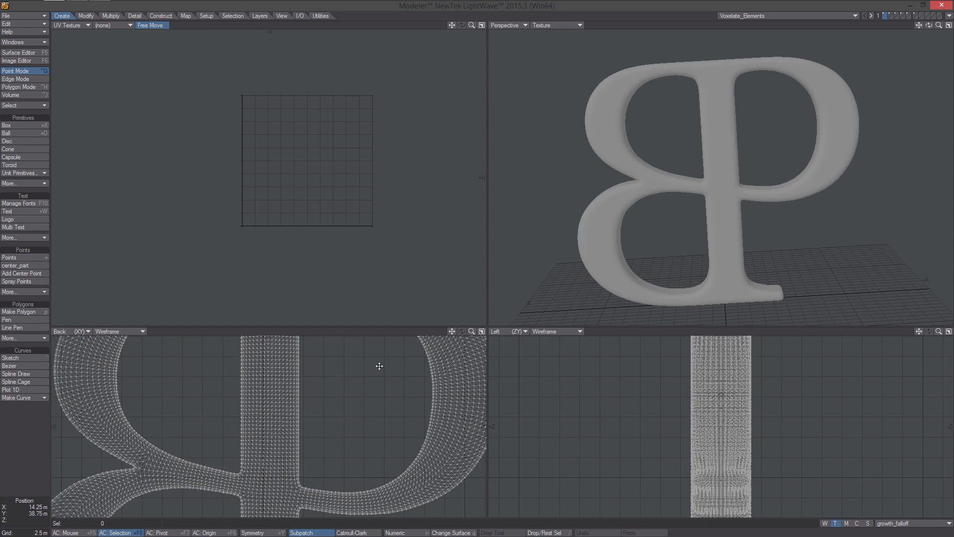
pyautogui.keyDown('alt'); pyautogui.moveTo(353, 402); pyautogui.dragTo(350, 397); pyautogui.keyUp('alt')
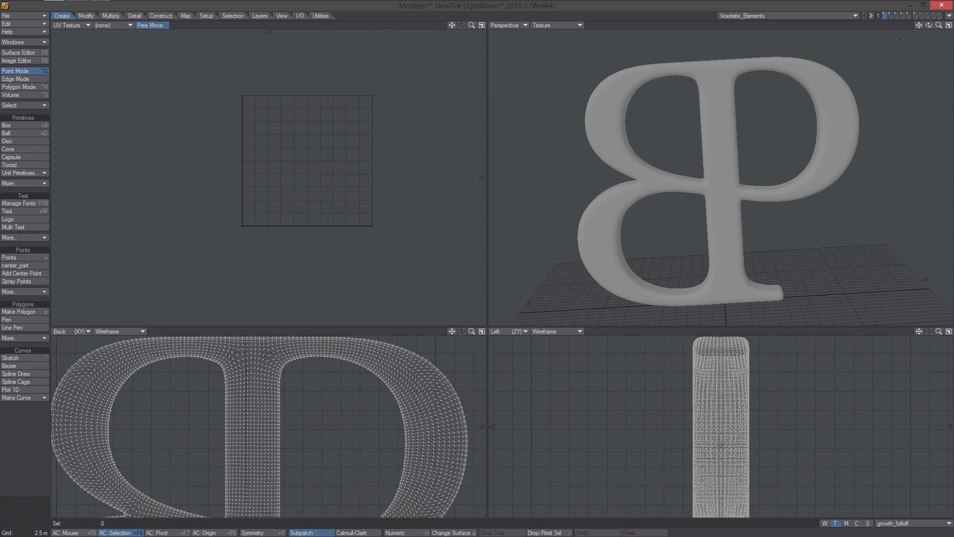
pyautogui.keyDown('alt'); pyautogui.moveTo(822, 138); pyautogui.dragTo(685, 47); pyautogui.keyUp('alt')
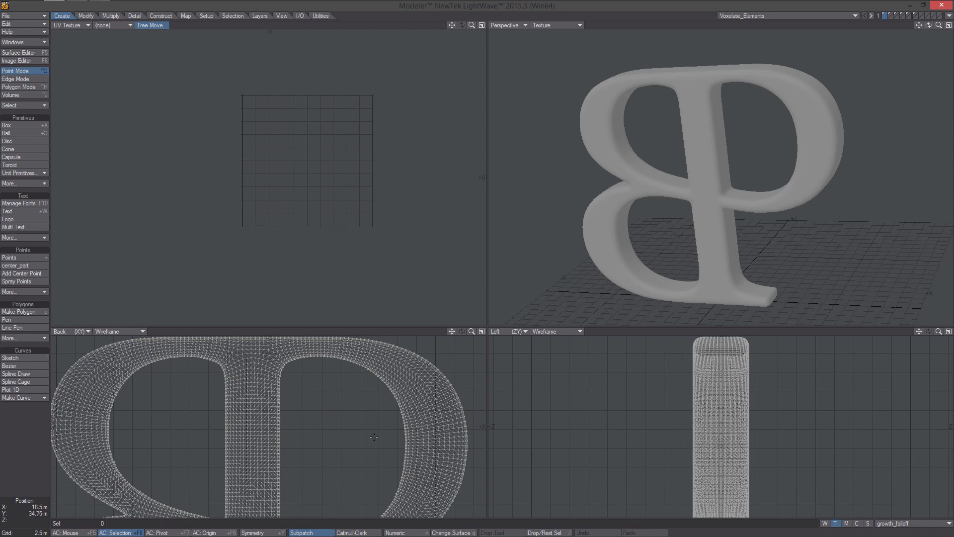
# - Show the second layer and examine its faceted polyhedron in the perspective and back views
pyautogui.click(890, 16)
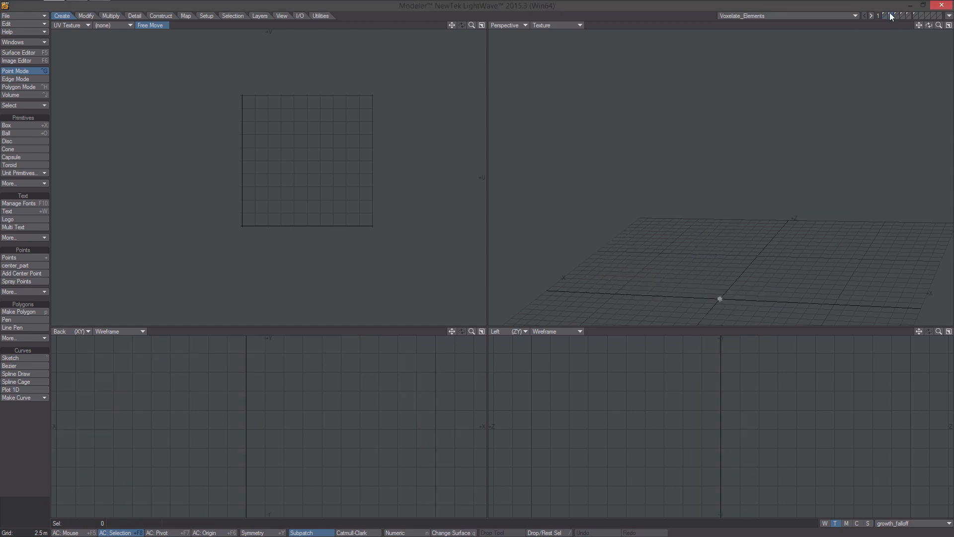
pyautogui.press('a')
pyautogui.keyDown('alt'); pyautogui.moveTo(673, 139); pyautogui.dragTo(725, 190); pyautogui.keyUp('alt')
pyautogui.keyDown('ctrl'); pyautogui.keyDown('alt'); pyautogui.moveTo(309, 440); pyautogui.dragTo(293, 439); pyautogui.keyUp('alt'); pyautogui.keyUp('ctrl')
pyautogui.keyDown('alt'); pyautogui.moveTo(313, 418); pyautogui.dragTo(272, 426); pyautogui.keyUp('alt')
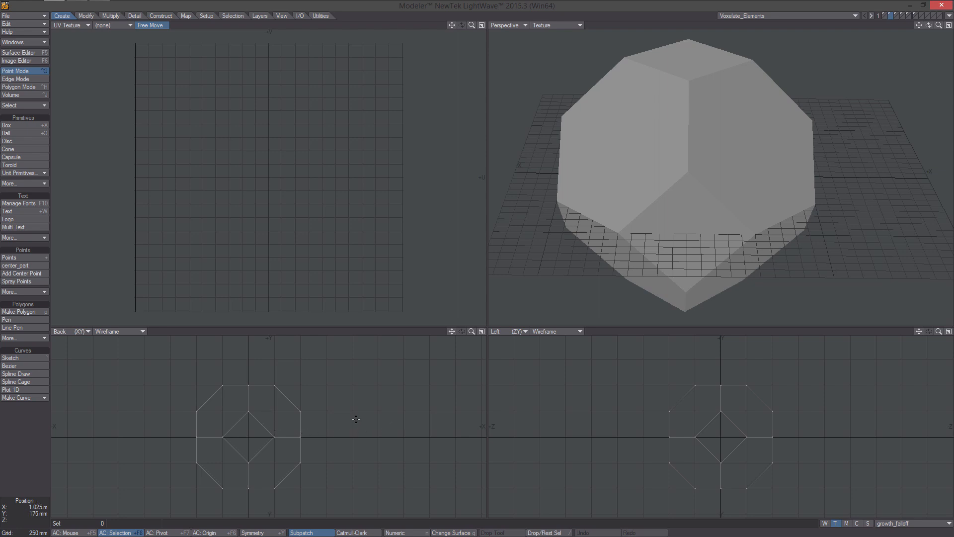
pyautogui.keyDown('alt'); pyautogui.moveTo(356, 419); pyautogui.dragTo(376, 416); pyautogui.keyUp('alt')
pyautogui.keyDown('ctrl'); pyautogui.keyDown('alt'); pyautogui.moveTo(376, 416); pyautogui.dragTo(293, 425); pyautogui.keyUp('alt'); pyautogui.keyUp('ctrl')
pyautogui.moveTo(293, 426)
pyautogui.keyDown('alt'); pyautogui.mouseDown()
pyautogui.moveTo(319, 422)
pyautogui.moveTo(291, 422)
pyautogui.mouseUp(); pyautogui.keyUp('alt')
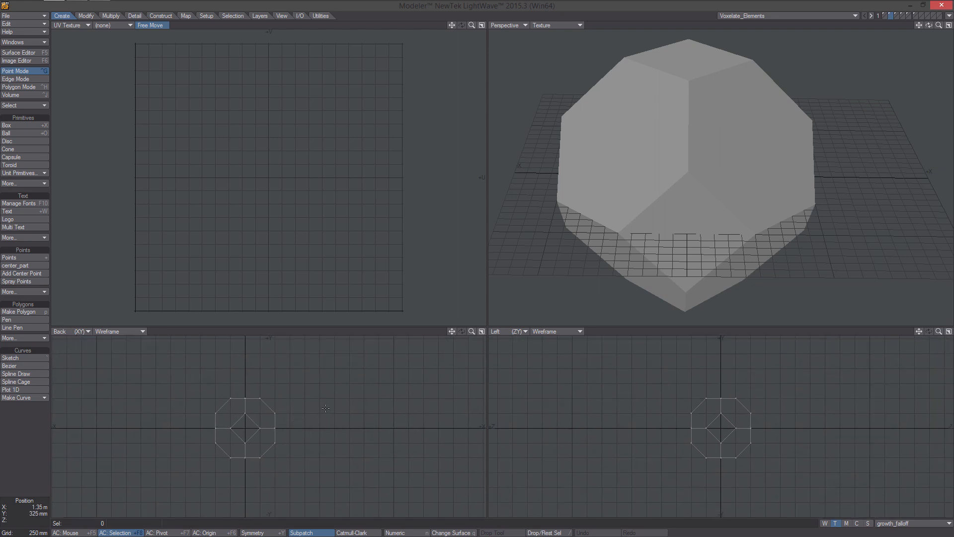
# - Show the third layer and examine its cube from several angles in the perspective view
pyautogui.click(898, 15)
pyautogui.press('a')
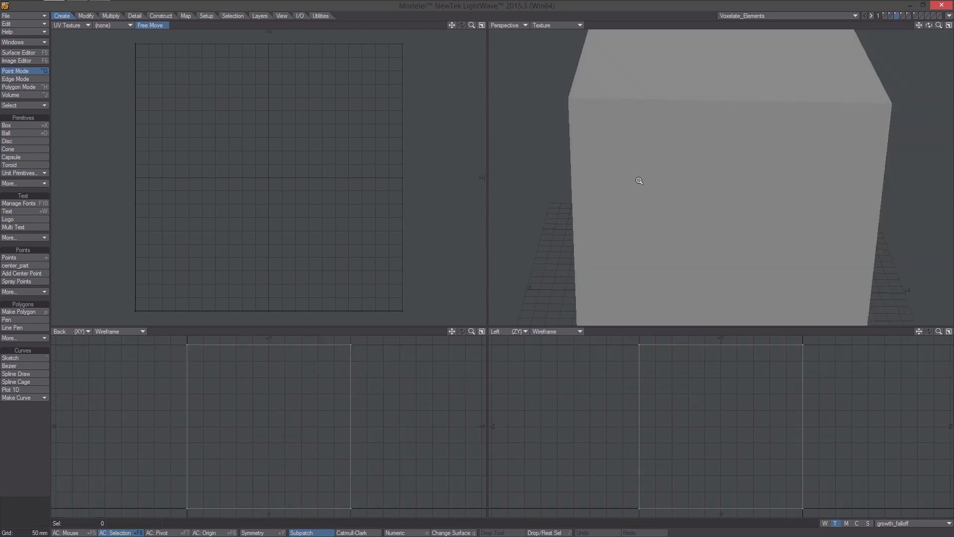
pyautogui.scroll(-5, 639, 178)
pyautogui.keyDown('alt'); pyautogui.moveTo(666, 232); pyautogui.dragTo(685, 214); pyautogui.keyUp('alt')
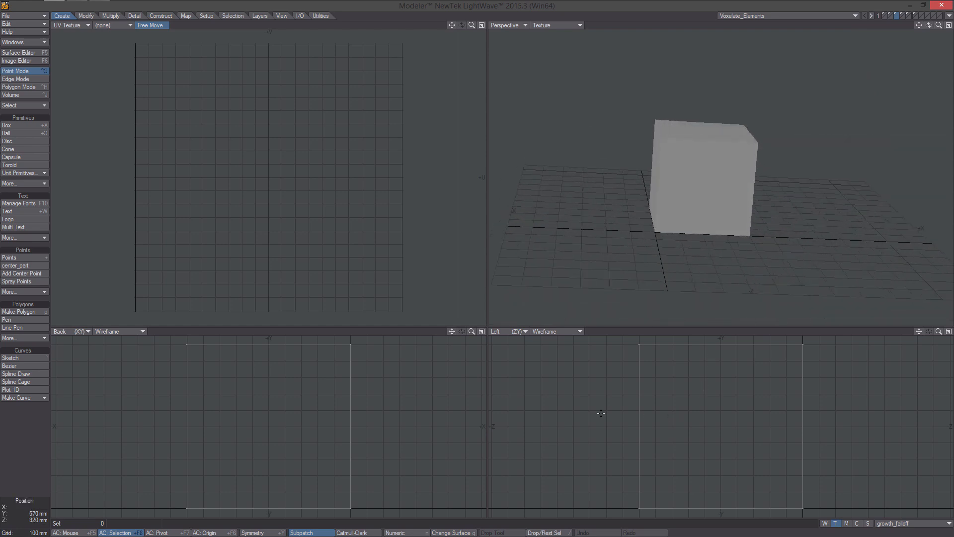
pyautogui.keyDown('alt'); pyautogui.moveTo(694, 166); pyautogui.dragTo(773, 121); pyautogui.keyUp('alt')
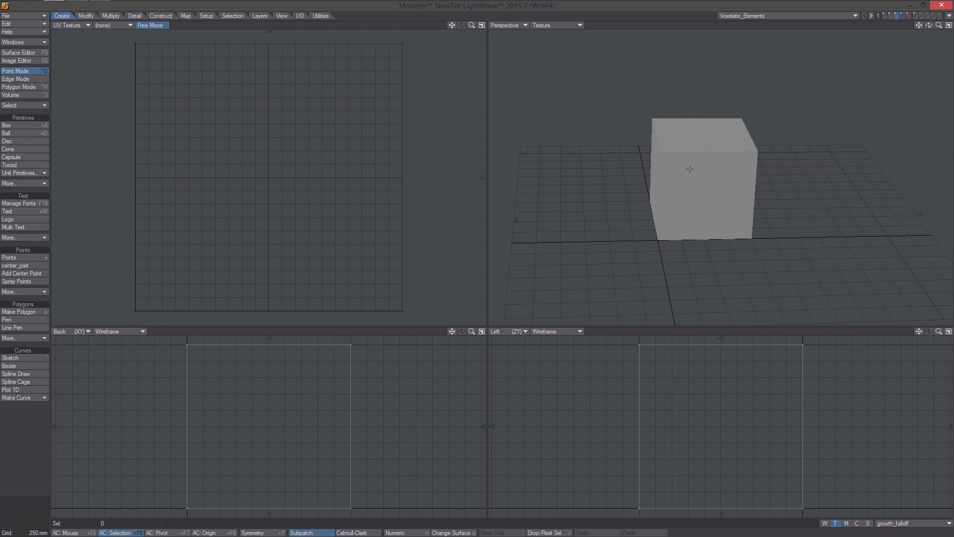
pyautogui.moveTo(727, 197)
pyautogui.keyDown('alt'); pyautogui.mouseDown()
pyautogui.moveTo(747, 197)
pyautogui.moveTo(724, 164)
pyautogui.moveTo(716, 209)
pyautogui.mouseUp(); pyautogui.keyUp('alt')
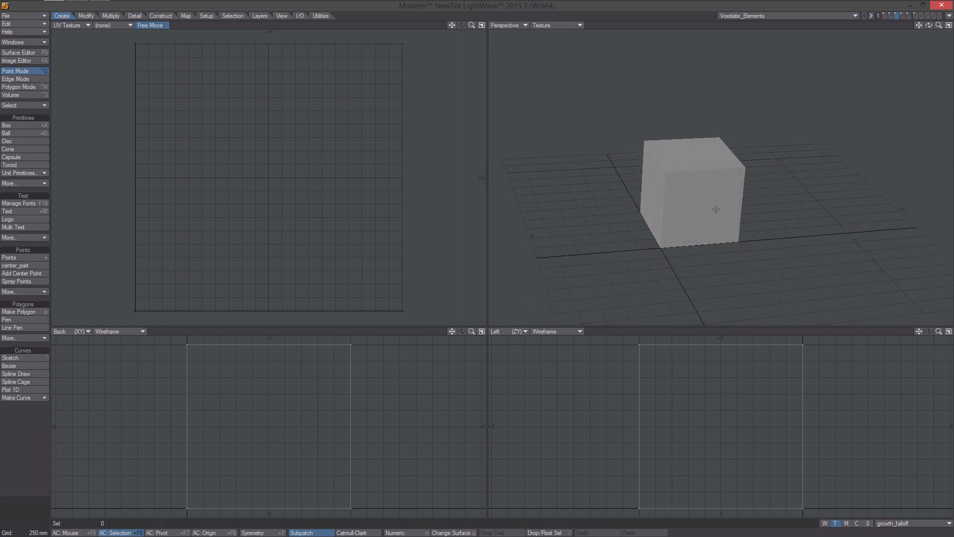
# - Show the fourth layer and enlarge the back viewport to examine the whole spline path
pyautogui.click(905, 18)
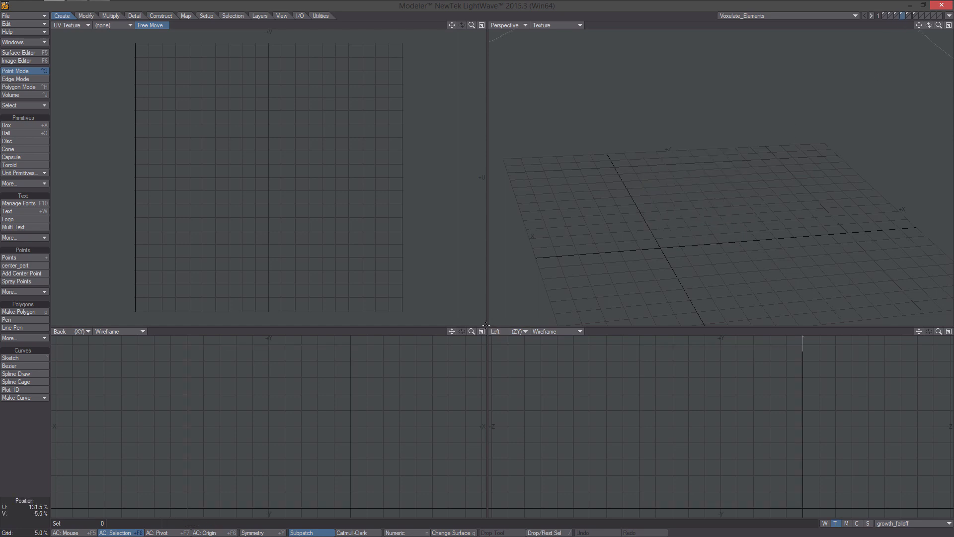
pyautogui.moveTo(485, 330); pyautogui.dragTo(618, 66)
pyautogui.scroll(-4, 479, 196)
pyautogui.keyDown('alt'); pyautogui.moveTo(395, 215); pyautogui.dragTo(381, 393); pyautogui.keyUp('alt')
pyautogui.scroll(-1, 445, 303)
pyautogui.keyDown('alt'); pyautogui.moveTo(412, 217); pyautogui.dragTo(390, 348); pyautogui.keyUp('alt')
pyautogui.keyDown('ctrl'); pyautogui.keyDown('alt'); pyautogui.moveTo(409, 288); pyautogui.dragTo(348, 286); pyautogui.keyUp('alt'); pyautogui.keyUp('ctrl')
pyautogui.keyDown('alt'); pyautogui.moveTo(400, 275); pyautogui.dragTo(492, 378); pyautogui.keyUp('alt')
pyautogui.keyDown('ctrl'); pyautogui.keyDown('alt'); pyautogui.moveTo(467, 271); pyautogui.dragTo(390, 268); pyautogui.keyUp('alt'); pyautogui.keyUp('ctrl')
pyautogui.keyDown('alt'); pyautogui.moveTo(423, 238); pyautogui.dragTo(353, 283); pyautogui.keyUp('alt')
pyautogui.keyDown('ctrl'); pyautogui.keyDown('alt'); pyautogui.moveTo(361, 284); pyautogui.dragTo(380, 282); pyautogui.keyUp('alt'); pyautogui.keyUp('ctrl')
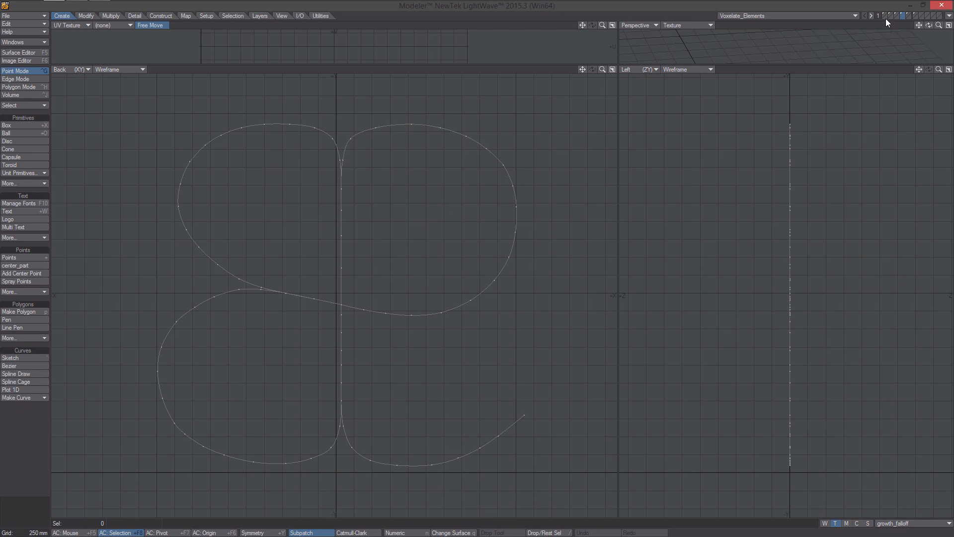
# - Show the first layer's logo mesh as background behind the spline path and activate polygon selection
pyautogui.click(886, 19)
pyautogui.scroll(1, 474, 290)
pyautogui.press('space')
pyautogui.press('space')
# - Trace the spline path through the logo by selecting individual curves, and clear the selection
pyautogui.click(372, 314)
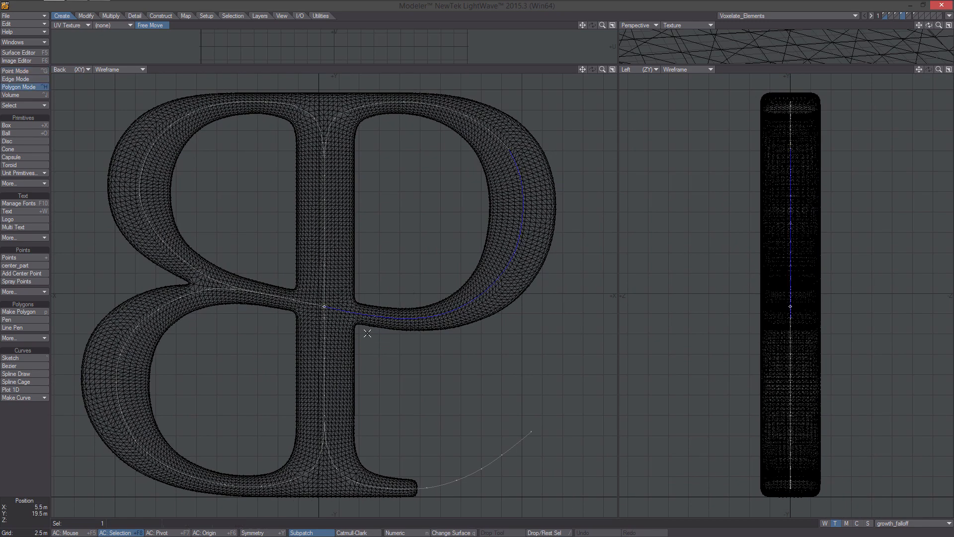
pyautogui.click(352, 87)
pyautogui.click(298, 105)
pyautogui.press('/')
pyautogui.moveTo(230, 210); pyautogui.dragTo(132, 271)
pyautogui.moveTo(190, 219); pyautogui.dragTo(190, 321)
pyautogui.press('/')
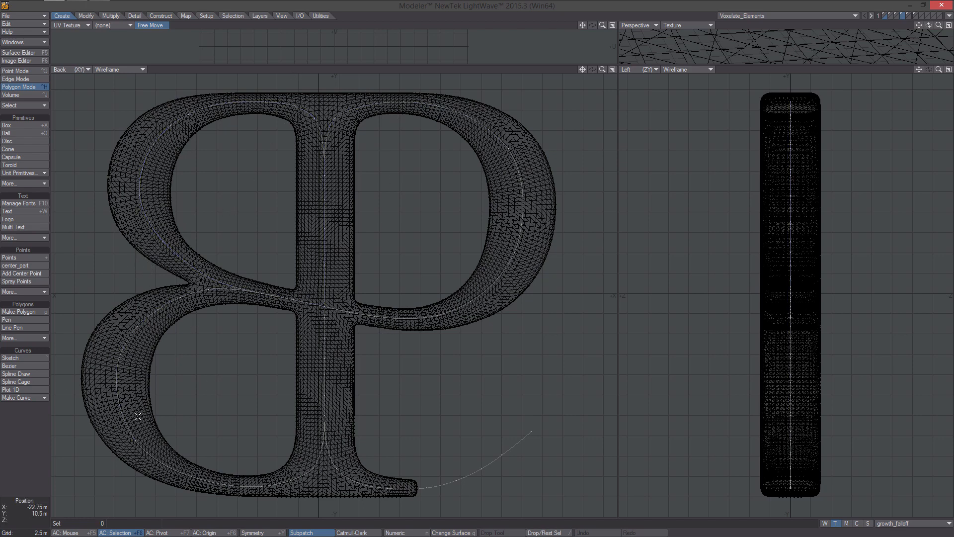
pyautogui.moveTo(137, 416); pyautogui.dragTo(183, 513)
pyautogui.moveTo(405, 476); pyautogui.dragTo(403, 501)
pyautogui.scroll(-3, 473, 267)
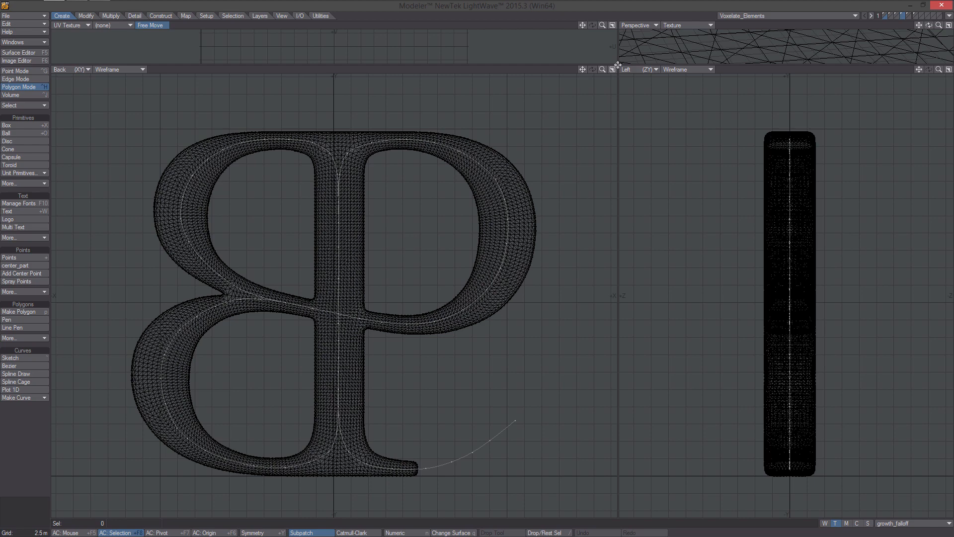
# - Rebalance the viewport sizes and show the fifth layer to examine its path and UV layout
pyautogui.moveTo(618, 70); pyautogui.dragTo(625, 289)
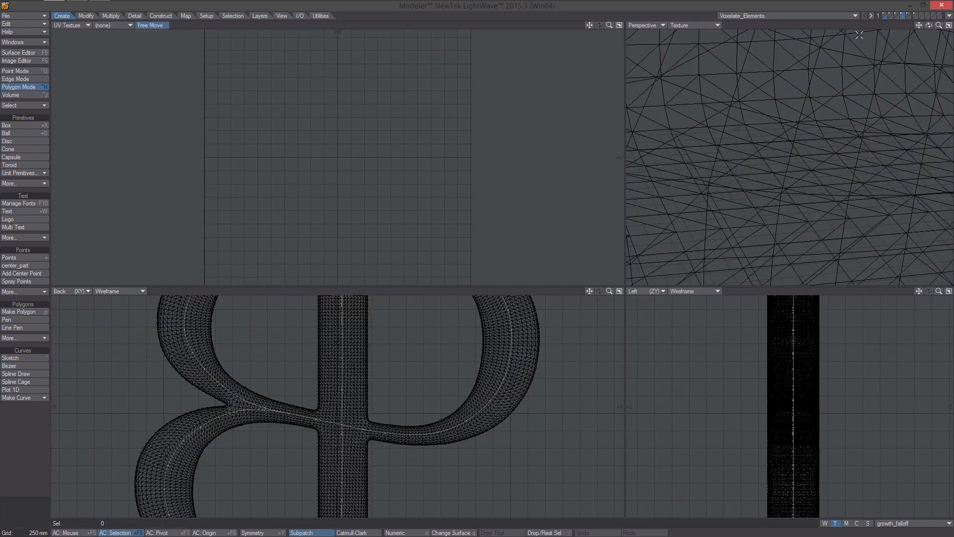
pyautogui.click(908, 15)
pyautogui.scroll(-2, 469, 373)
pyautogui.scroll(3, 468, 372)
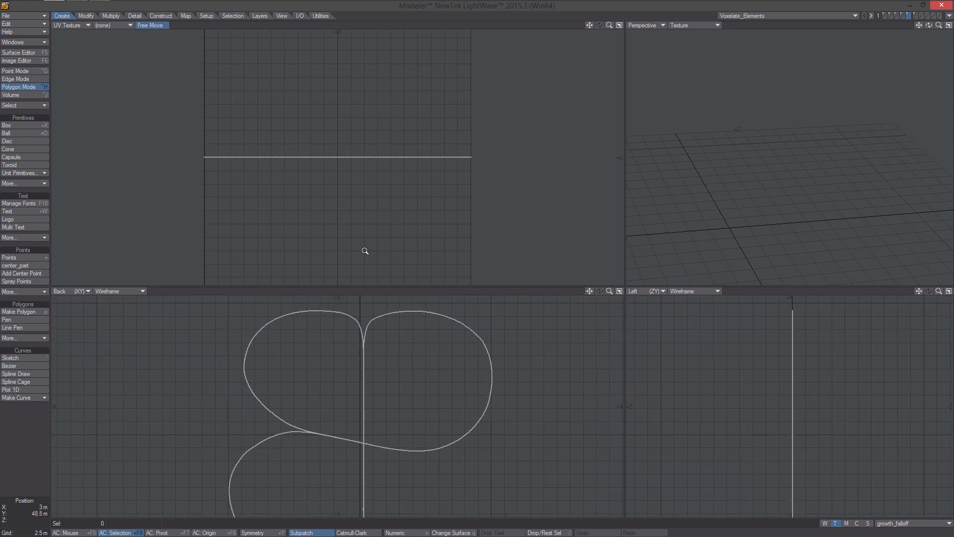
pyautogui.scroll(2, 328, 152)
pyautogui.scroll(-2, 373, 400)
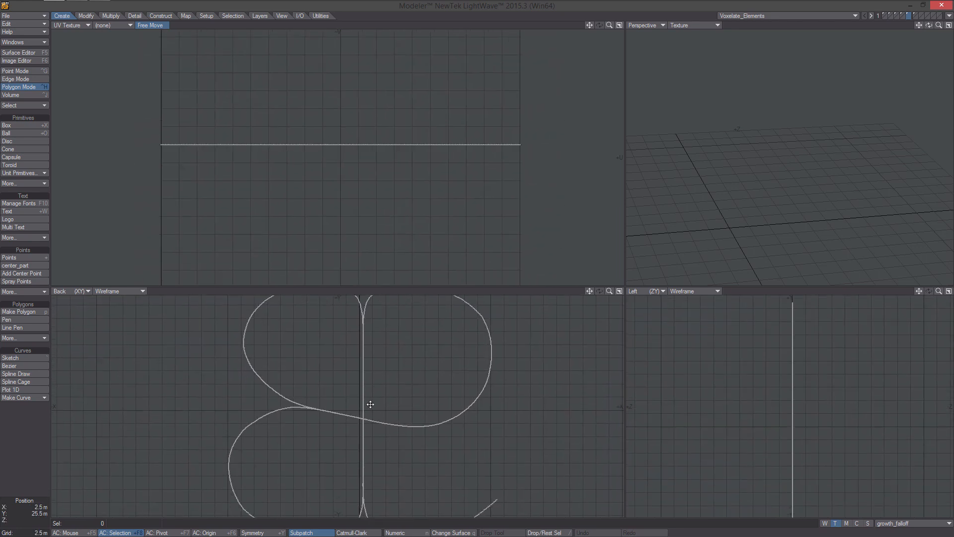
# - Examine the path's straight UV line from end to end and switch to point selection
pyautogui.hotkey('ctrl', 'g')
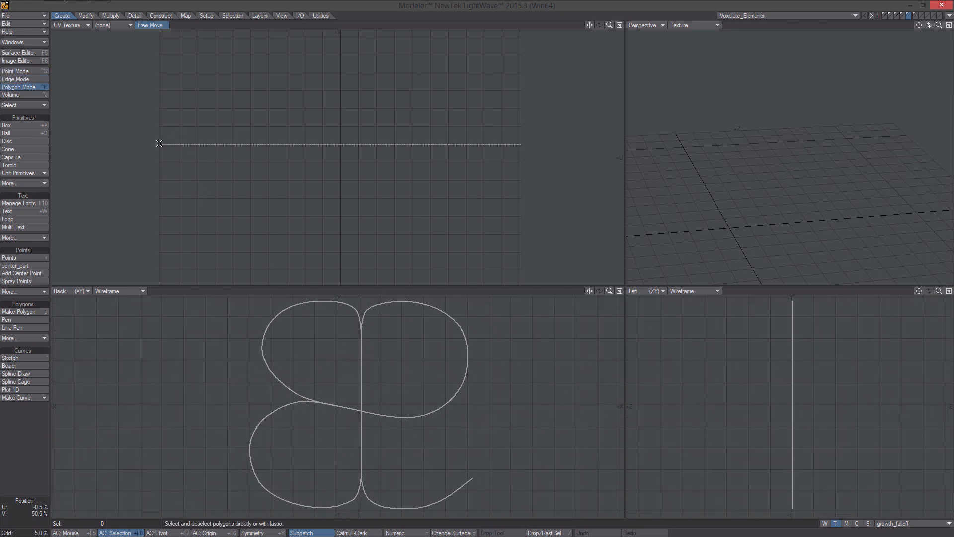
pyautogui.moveTo(162, 144); pyautogui.dragTo(503, 148)
pyautogui.press('space')
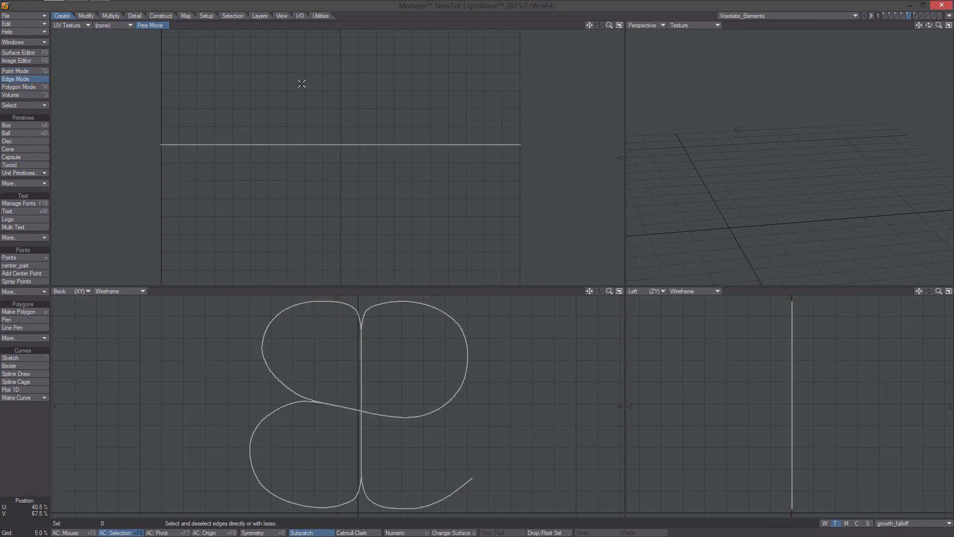
pyautogui.press('space')
pyautogui.press('space')
pyautogui.moveTo(238, 92)
pyautogui.mouseDown(button='right')
pyautogui.moveTo(511, 188)
pyautogui.moveTo(320, 95)
pyautogui.mouseUp(button='right')
pyautogui.keyDown('ctrl'); pyautogui.keyDown('alt'); pyautogui.moveTo(406, 170); pyautogui.dragTo(360, 171); pyautogui.keyUp('alt'); pyautogui.keyUp('ctrl')
pyautogui.keyDown('alt'); pyautogui.moveTo(360, 171); pyautogui.dragTo(416, 175); pyautogui.keyUp('alt')
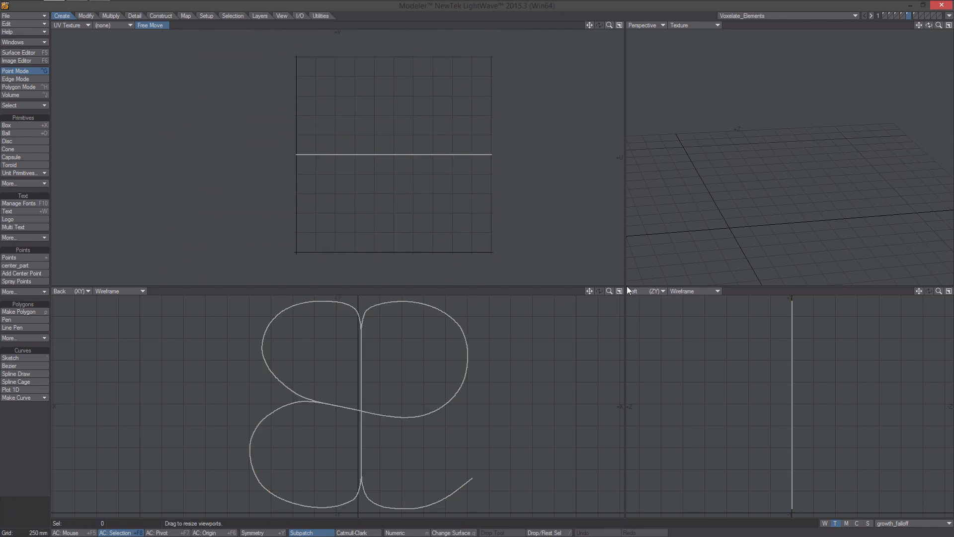
# - Enlarge the back viewport and show the sixth layer's flat rectangle
pyautogui.moveTo(625, 285); pyautogui.dragTo(644, 201)
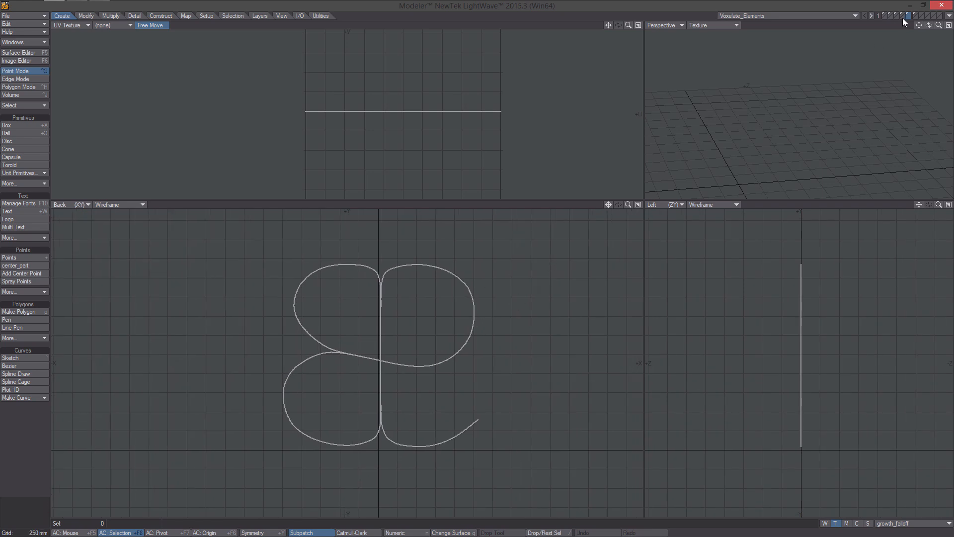
pyautogui.click(915, 13)
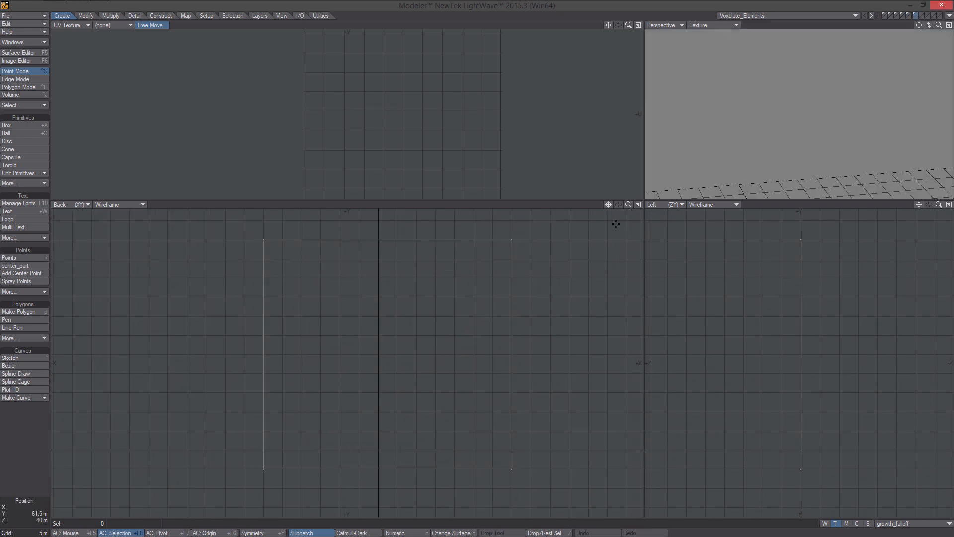
# - Enlarge the perspective viewport and examine the flat rectangle in 3D together with the growth path layer
pyautogui.moveTo(644, 200); pyautogui.dragTo(324, 442)
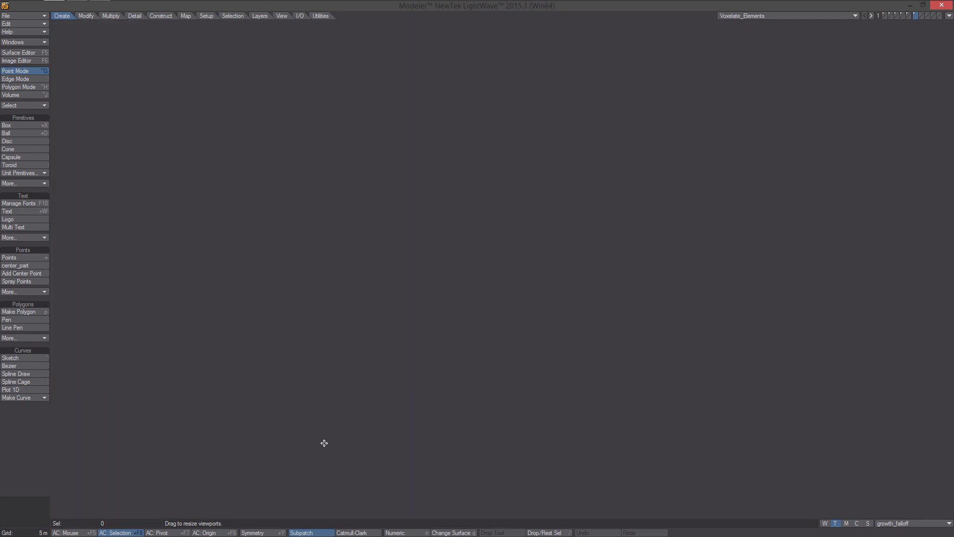
pyautogui.scroll(-8, 546, 226)
pyautogui.keyDown('alt'); pyautogui.keyDown('shift'); pyautogui.moveTo(618, 189); pyautogui.dragTo(522, 186); pyautogui.keyUp('shift'); pyautogui.keyUp('alt')
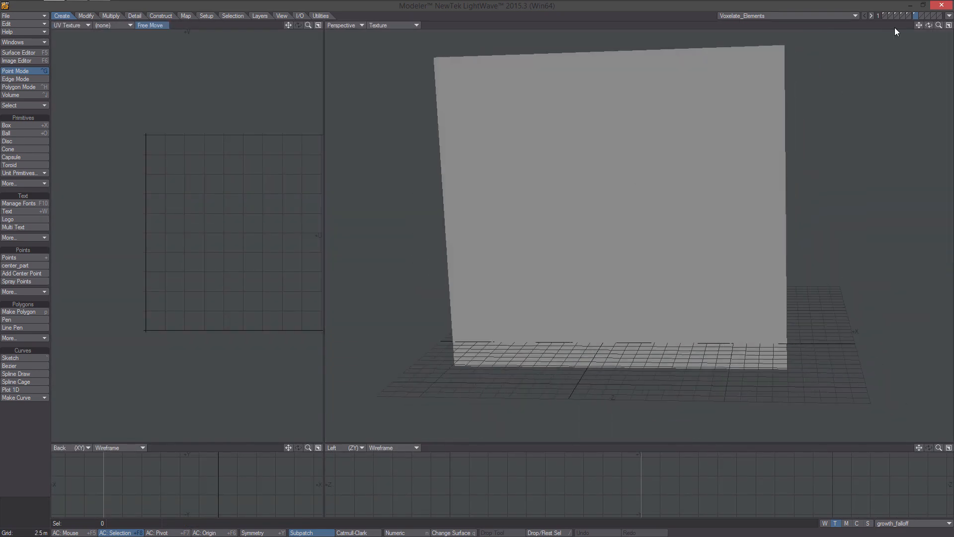
pyautogui.click(908, 18)
pyautogui.keyDown('alt'); pyautogui.moveTo(646, 227); pyautogui.dragTo(725, 180); pyautogui.keyUp('alt')
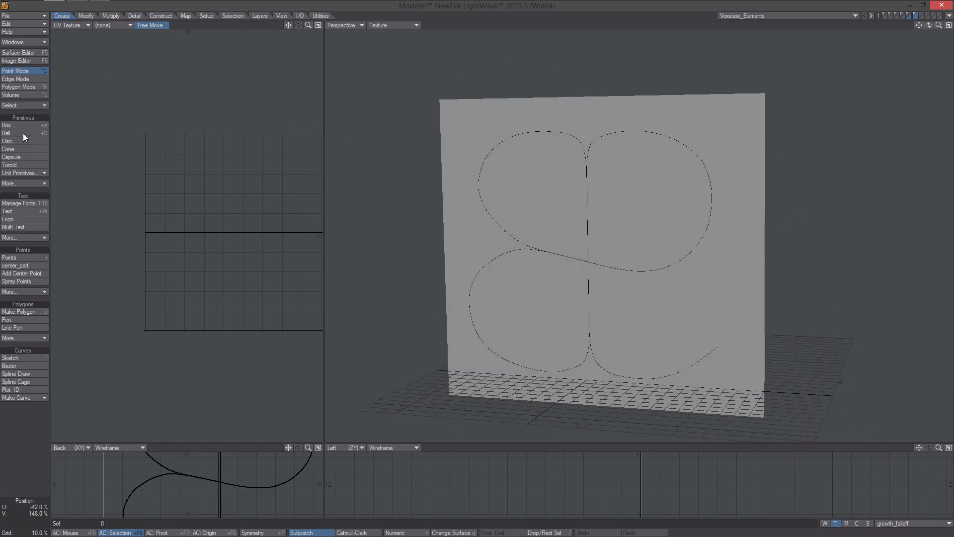
# - Switch to Layout and load the BP, Cell and Bounds layers from Voxelate_Elements.lwo
pyautogui.press('F12')
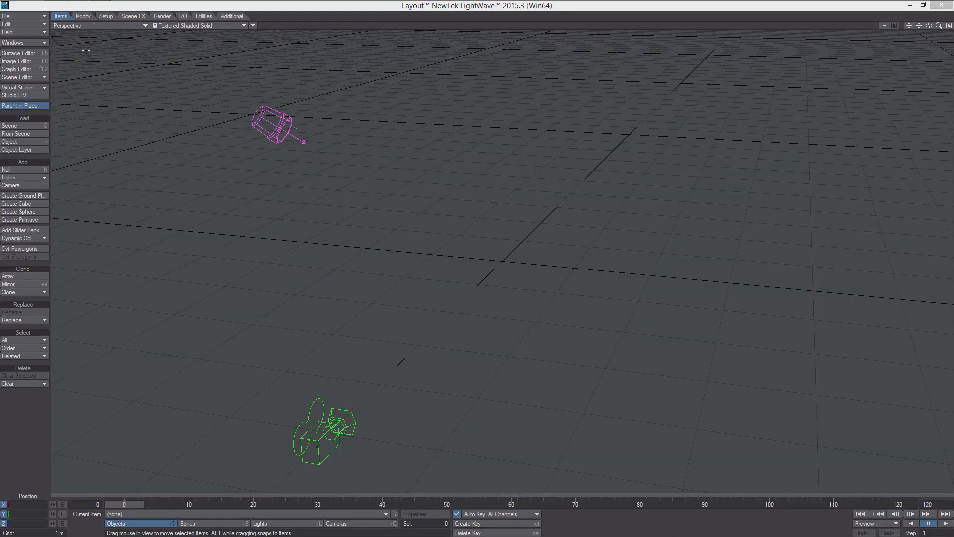
pyautogui.click(30, 17)
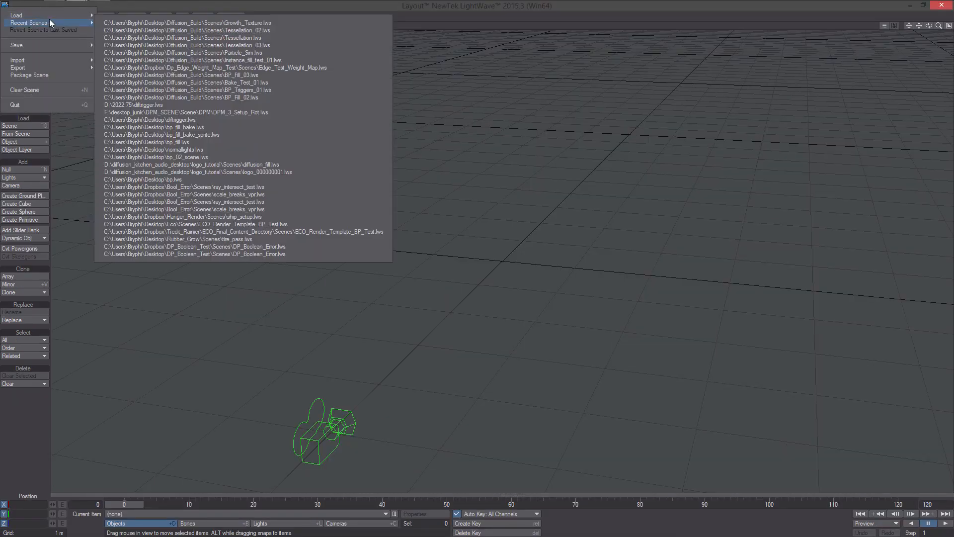
pyautogui.moveTo(58, 16)
pyautogui.click(128, 60)
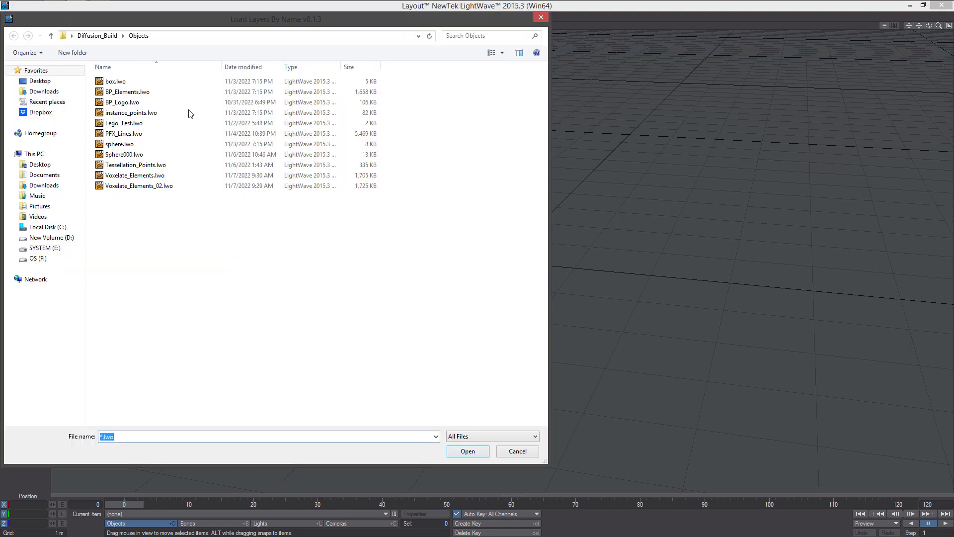
pyautogui.doubleClick(149, 175)
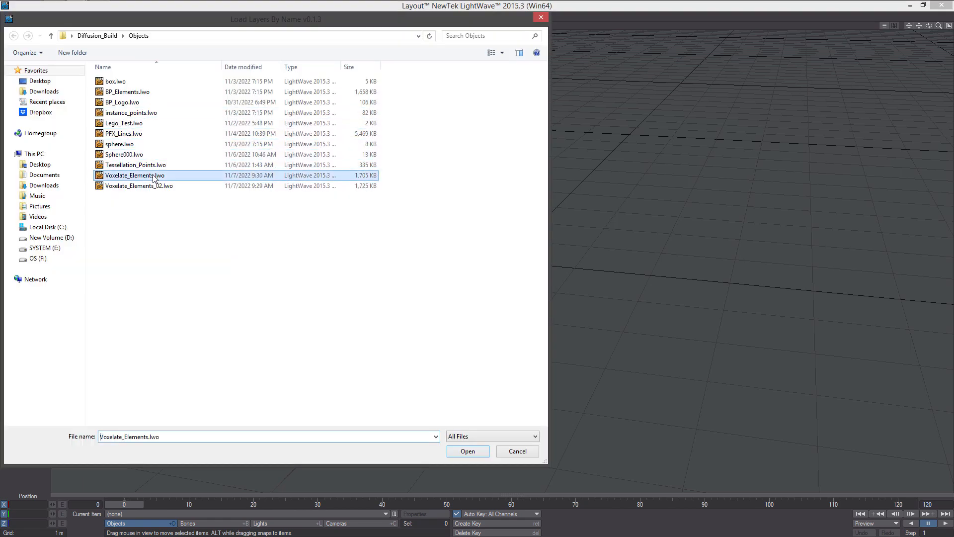
pyautogui.click(237, 192)
pyautogui.click(237, 196)
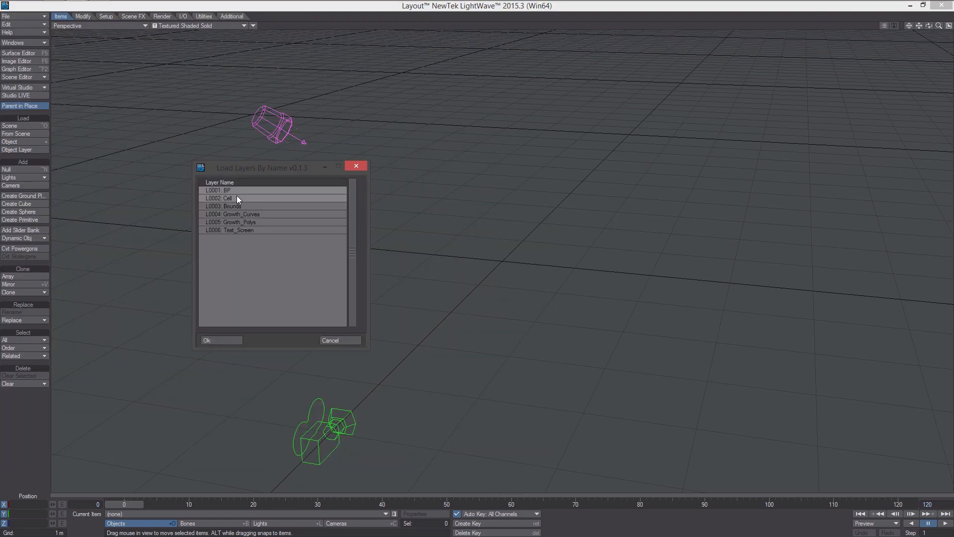
pyautogui.click(238, 204)
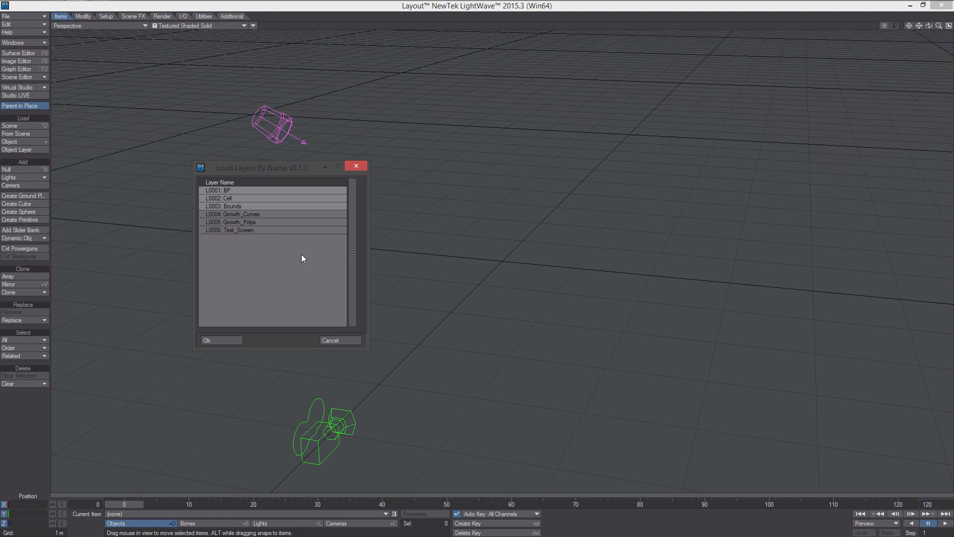
pyautogui.click(224, 340)
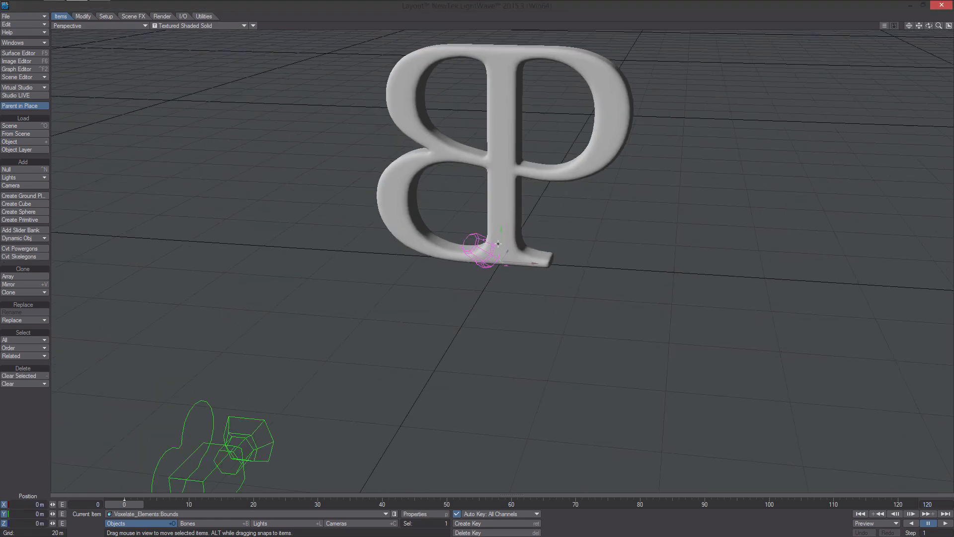
# - Move the BP logo about 213 m along negative X, clear of the cell and bounds, and frame the two small objects
pyautogui.press('[')
pyautogui.press('[')
pyautogui.press('[')
pyautogui.press('[')
pyautogui.press('[')
pyautogui.press('[')
pyautogui.press(']')
pyautogui.press(']')
pyautogui.keyDown('ctrl'); pyautogui.keyDown('alt'); pyautogui.moveTo(497, 244); pyautogui.dragTo(448, 243); pyautogui.keyUp('alt'); pyautogui.keyUp('ctrl')
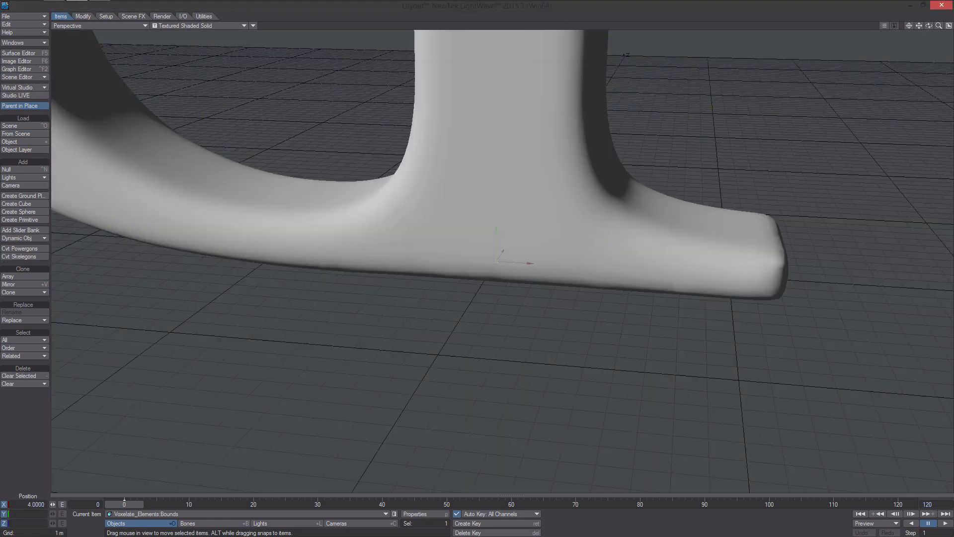
pyautogui.keyDown('ctrl'); pyautogui.keyDown('alt'); pyautogui.moveTo(521, 223); pyautogui.dragTo(447, 222); pyautogui.keyUp('alt'); pyautogui.keyUp('ctrl')
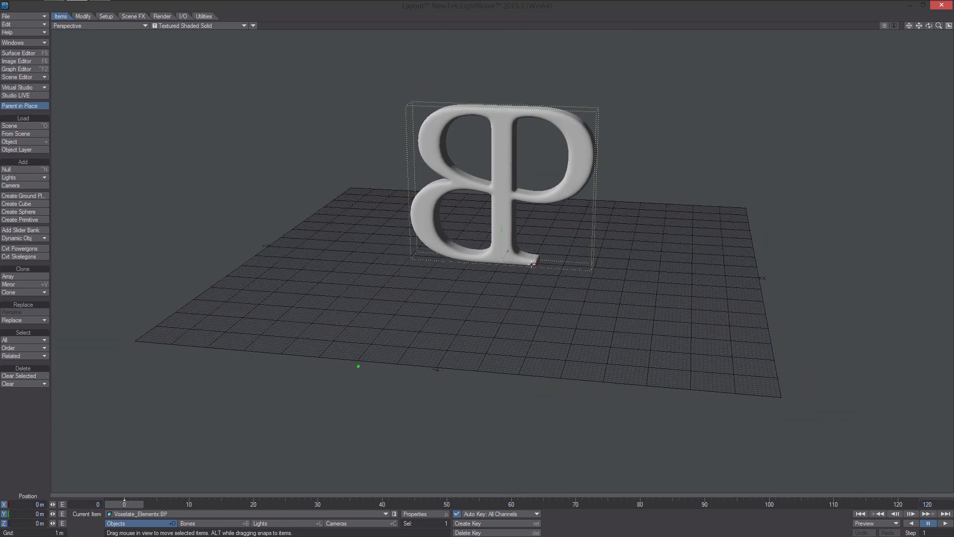
pyautogui.moveTo(532, 264); pyautogui.dragTo(52, 249)
pyautogui.scroll(10, 544, 238)
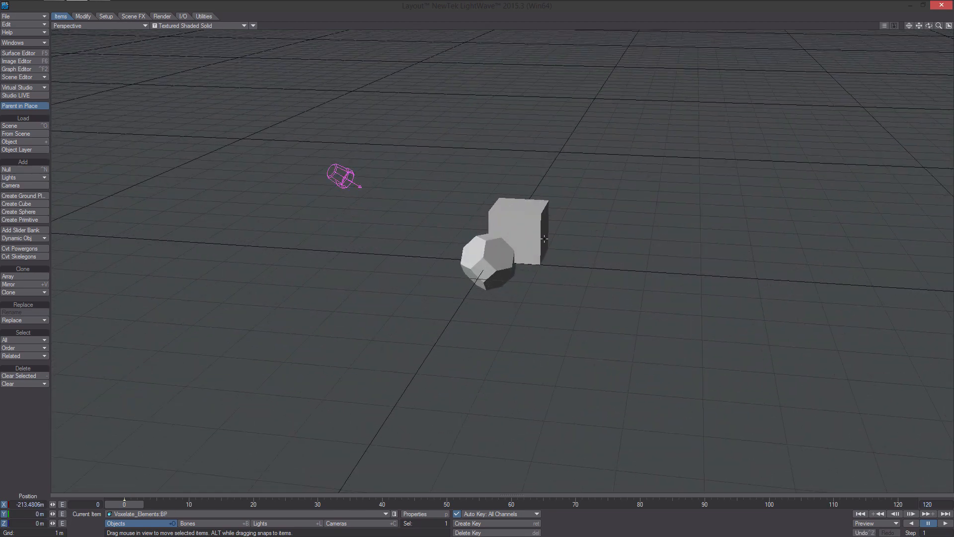
pyautogui.scroll(-5, 544, 238)
# - Deactivate the Bounds, BP and Cell objects together in the Scene Editor
pyautogui.click(18, 77)
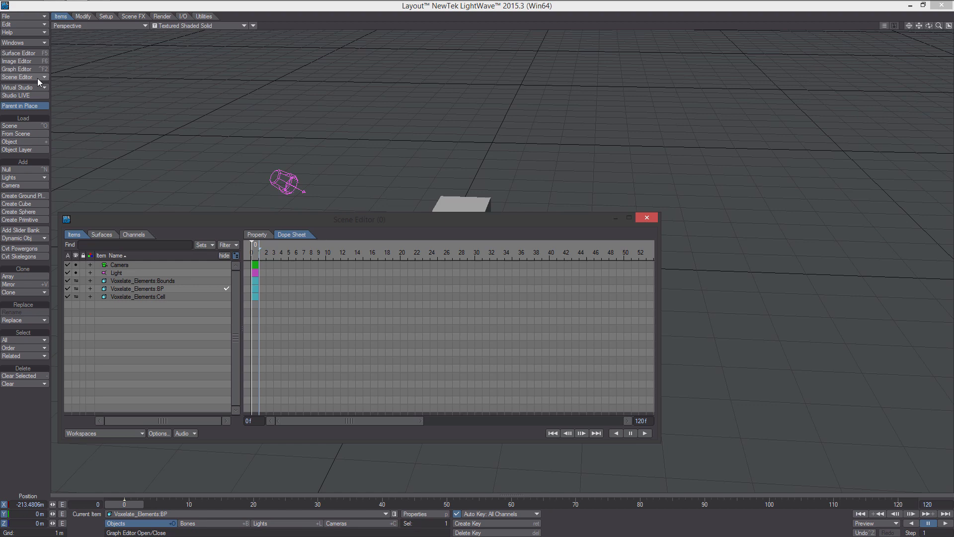
pyautogui.click(145, 281)
pyautogui.keyDown('shift'); pyautogui.click(143, 298); pyautogui.keyUp('shift')
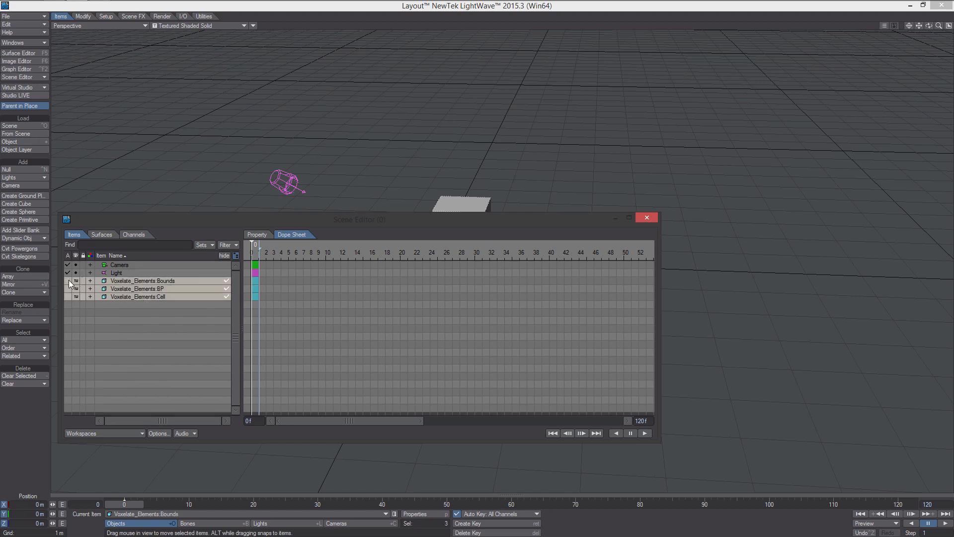
pyautogui.click(128, 323)
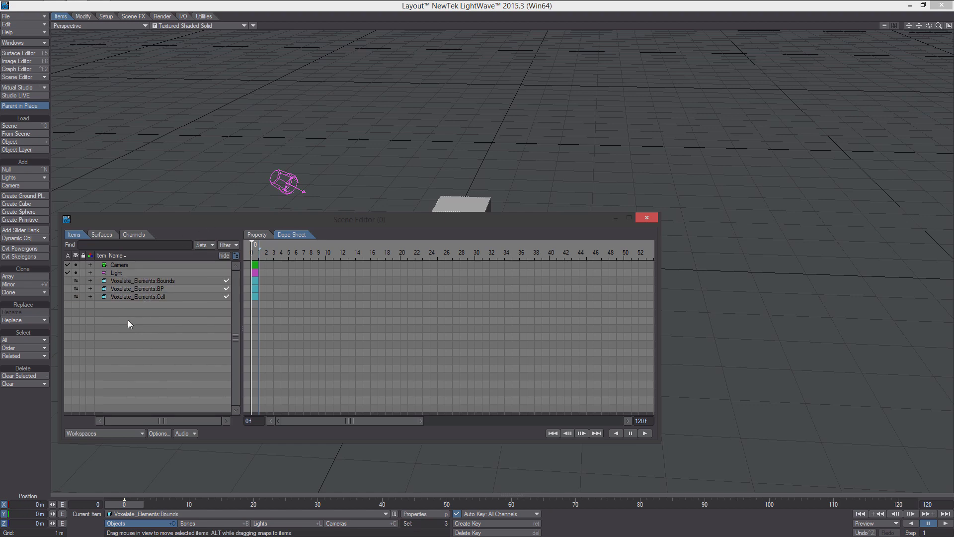
# - Display the Bounds object as Wireframe, set its colour to Orange, and close the Scene Editor
pyautogui.click(78, 282)
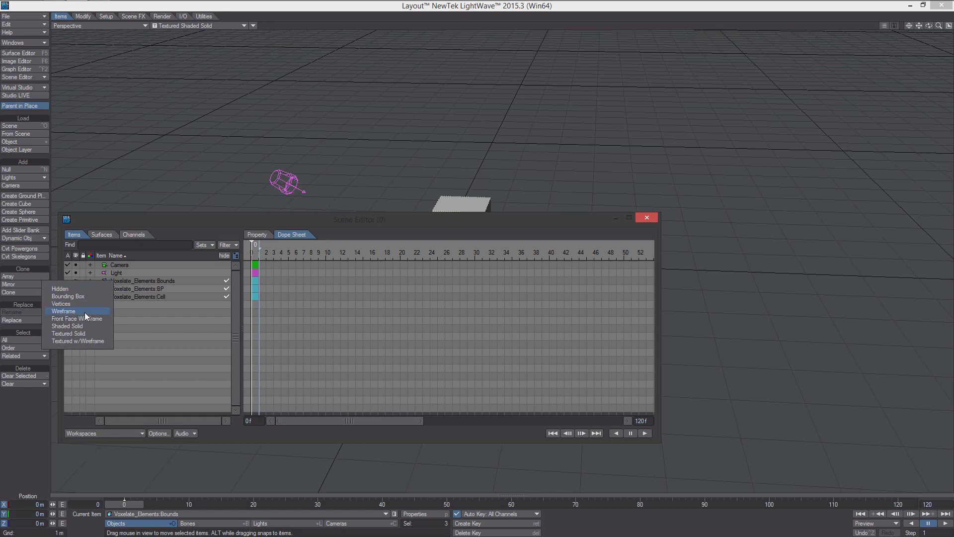
pyautogui.click(85, 310)
pyautogui.click(90, 281)
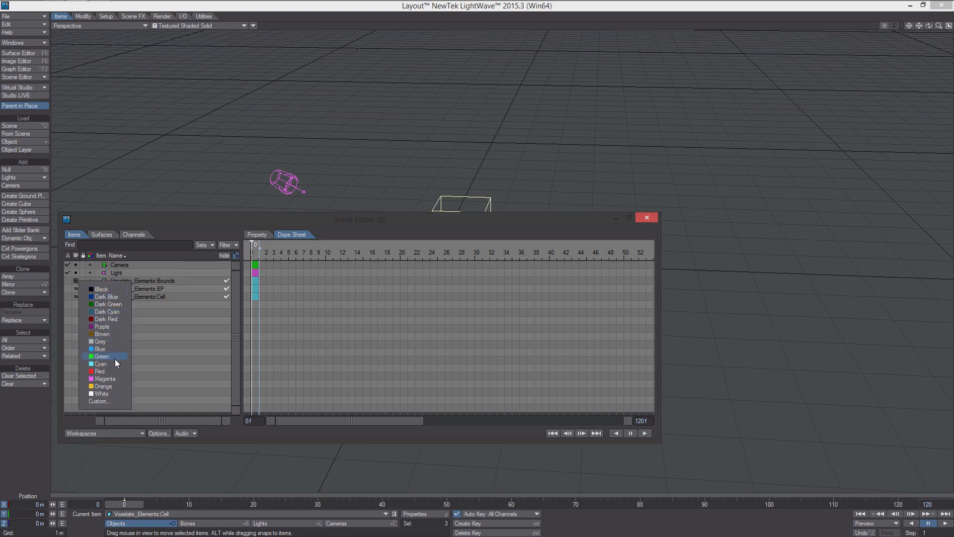
pyautogui.click(116, 387)
pyautogui.click(647, 218)
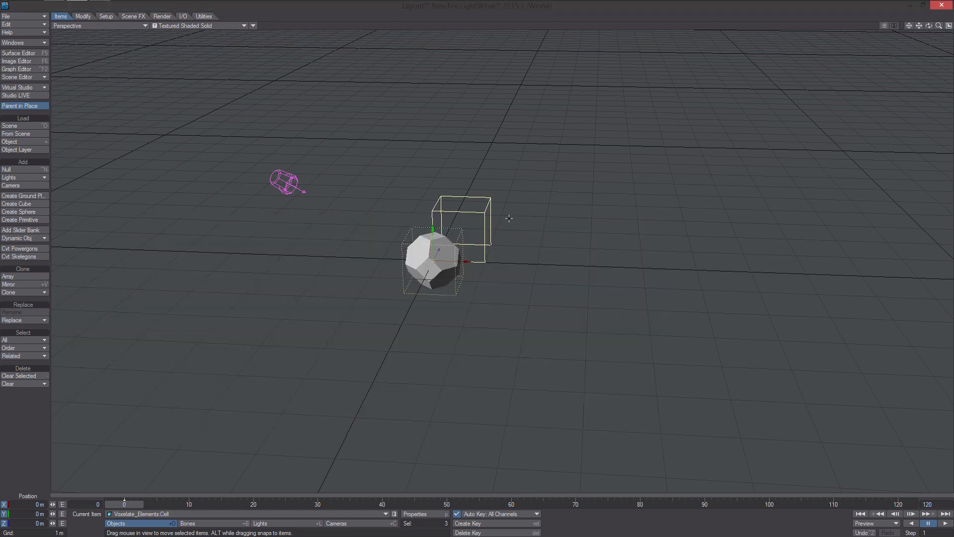
# - Add a Nodal Motion modifier to the Bounds object and place its node editor beside the two objects
pyautogui.press('m')
pyautogui.keyDown('alt'); pyautogui.moveTo(596, 283); pyautogui.dragTo(651, 296); pyautogui.keyUp('alt')
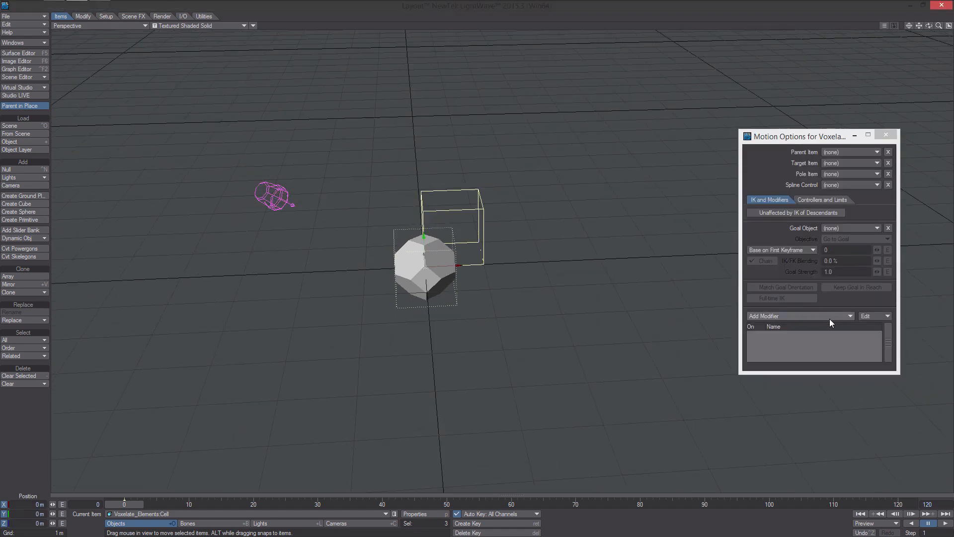
pyautogui.click(825, 316)
pyautogui.click(476, 190)
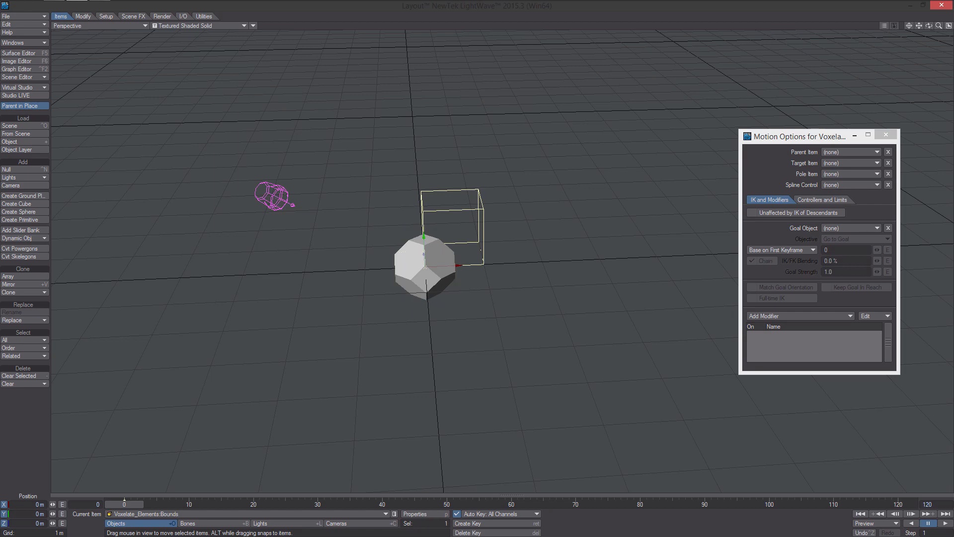
pyautogui.click(806, 315)
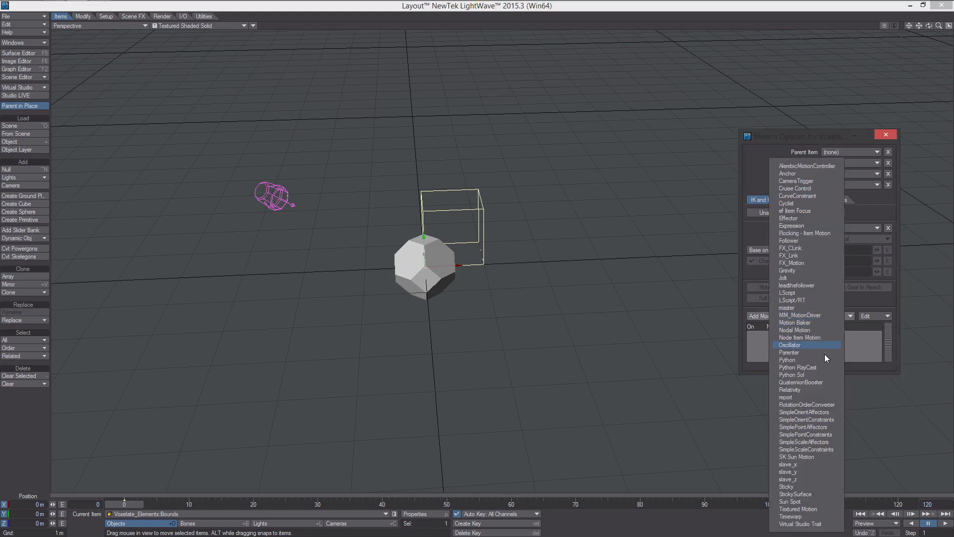
pyautogui.click(833, 330)
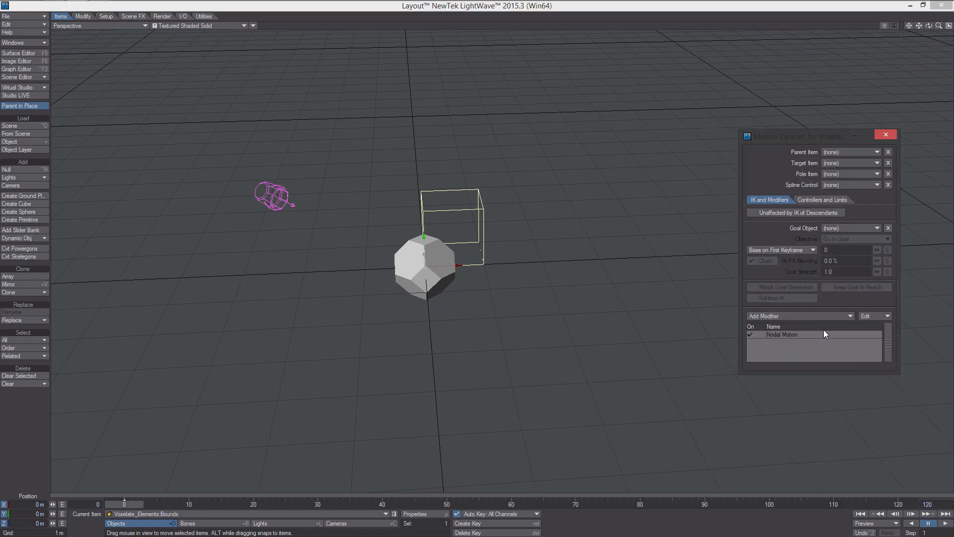
pyautogui.moveTo(313, 138); pyautogui.dragTo(805, 81)
pyautogui.keyDown('alt'); pyautogui.keyDown('shift'); pyautogui.moveTo(457, 191); pyautogui.dragTo(298, 191); pyautogui.keyUp('shift'); pyautogui.keyUp('alt')
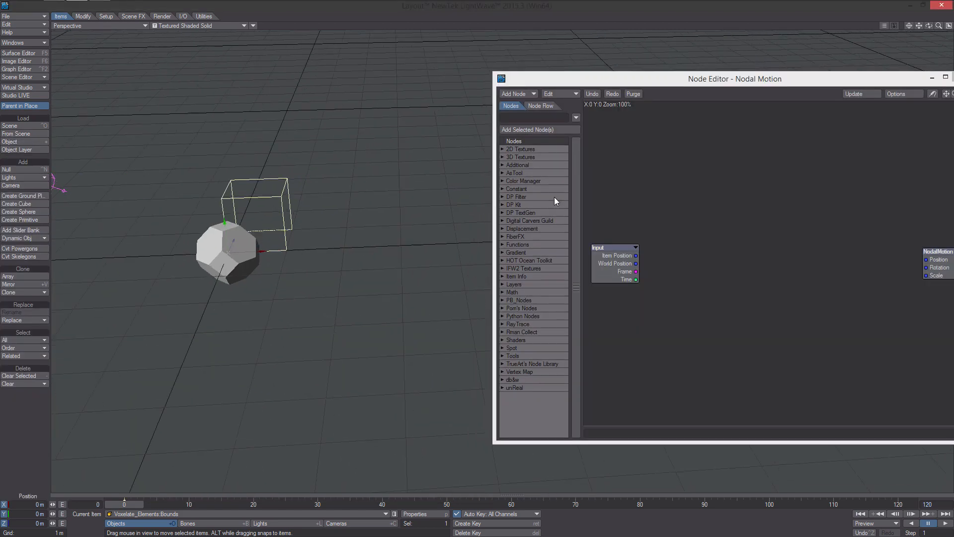
# - Add a DP Kit Item Info node to the Bounds object's nodal motion network
pyautogui.keyDown('alt'); pyautogui.moveTo(736, 209); pyautogui.dragTo(719, 206); pyautogui.keyUp('alt')
pyautogui.rightClick(718, 206)
pyautogui.moveTo(706, 254)
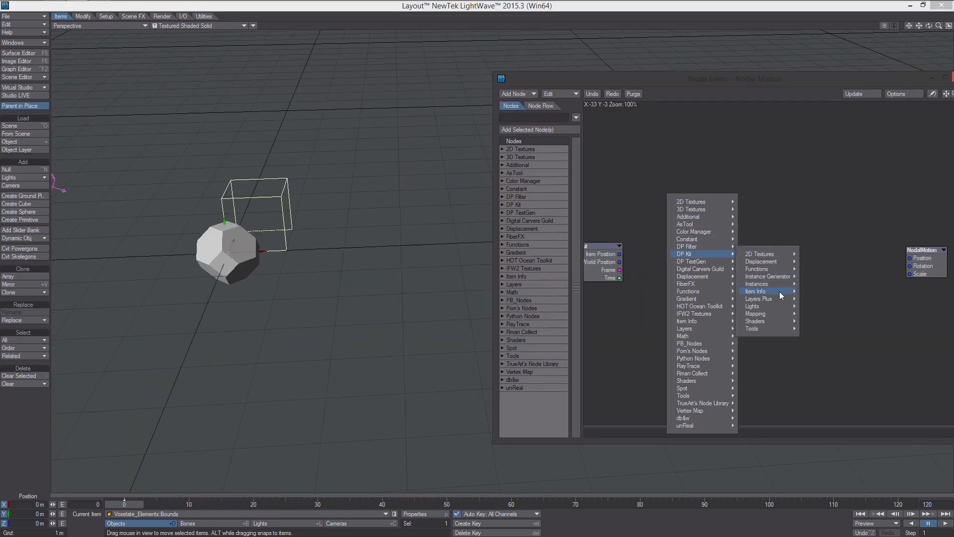
pyautogui.moveTo(775, 291)
pyautogui.click(820, 306)
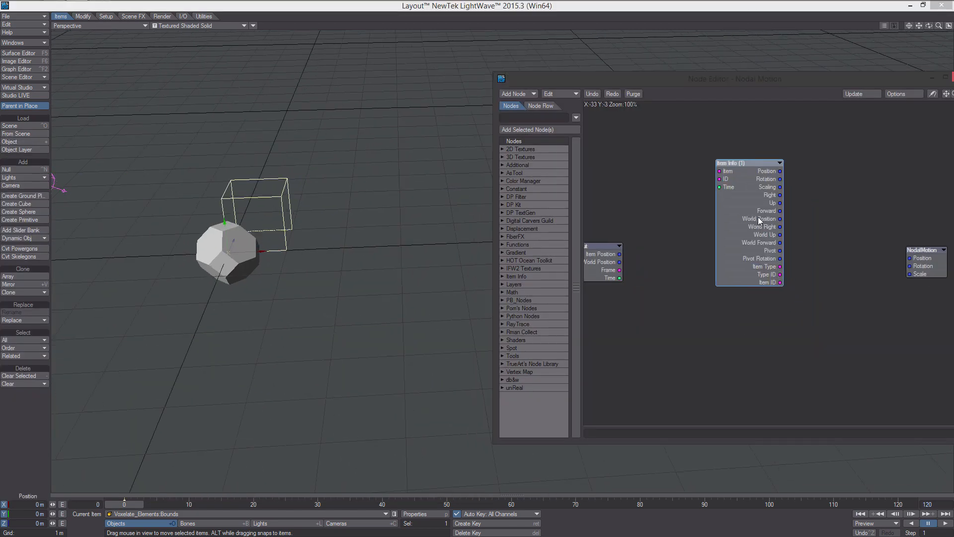
# - Add a TrueArt Quantize Vector node between the Item Info and NodalMotion nodes
pyautogui.rightClick(736, 294)
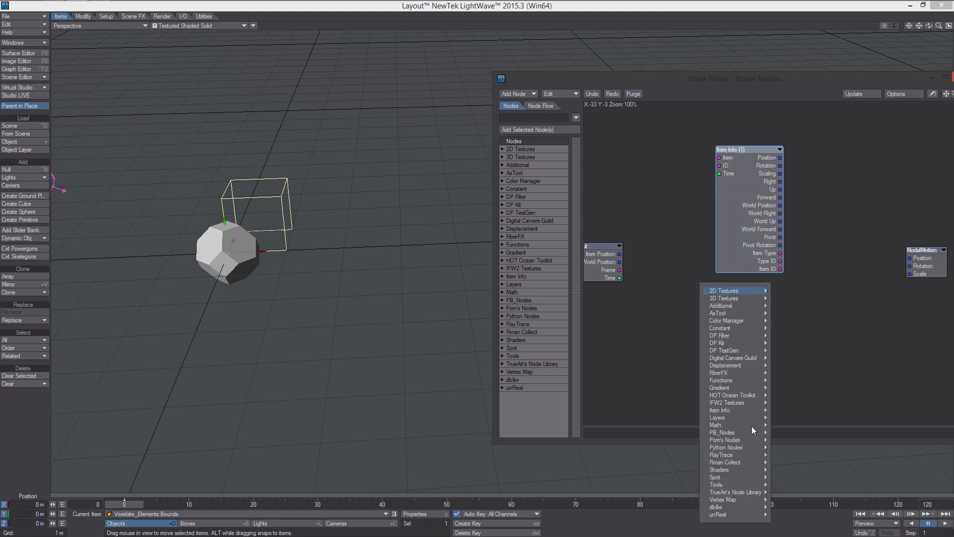
pyautogui.moveTo(745, 492)
pyautogui.moveTo(793, 499)
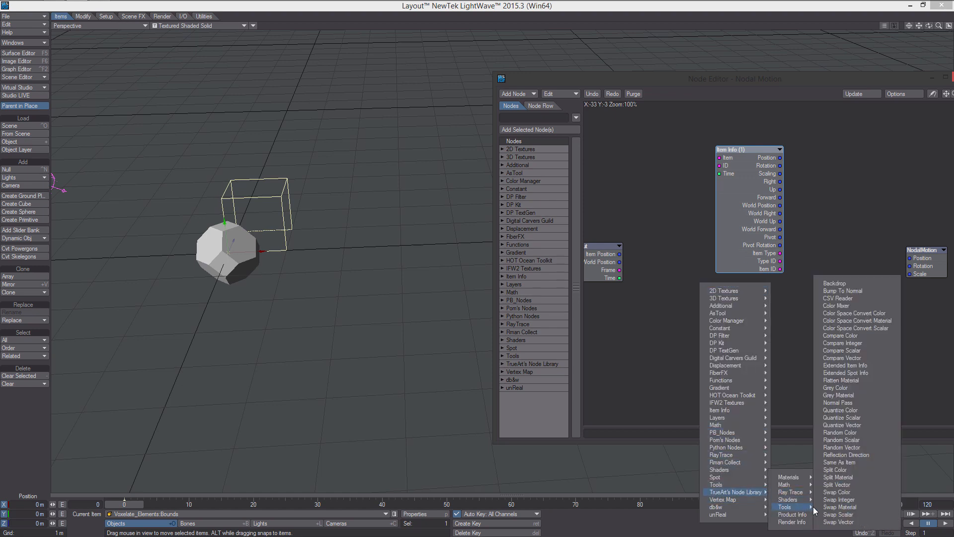
pyautogui.click(866, 424)
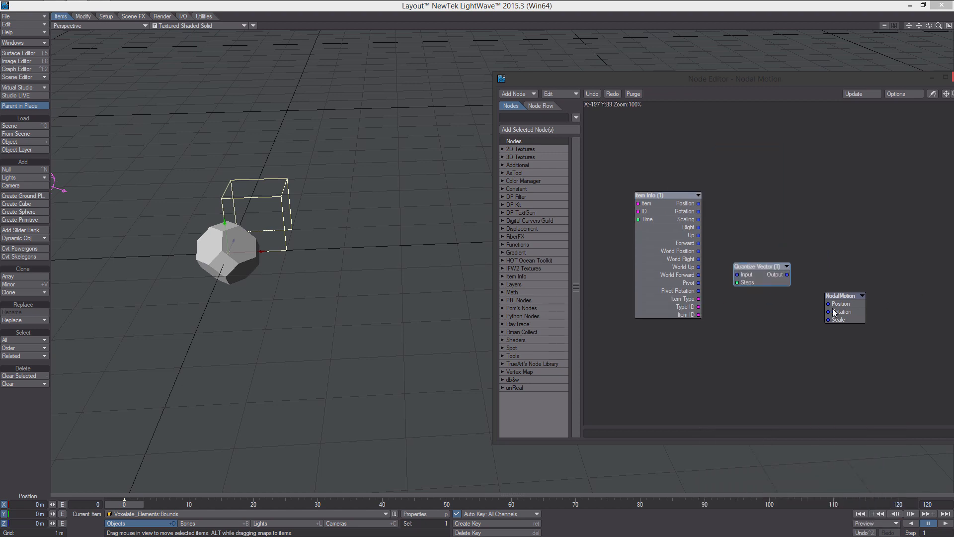
# - Add a constant Scalar node below the Quantize Vector node and spread the nodes apart
pyautogui.rightClick(784, 201)
pyautogui.moveTo(793, 240)
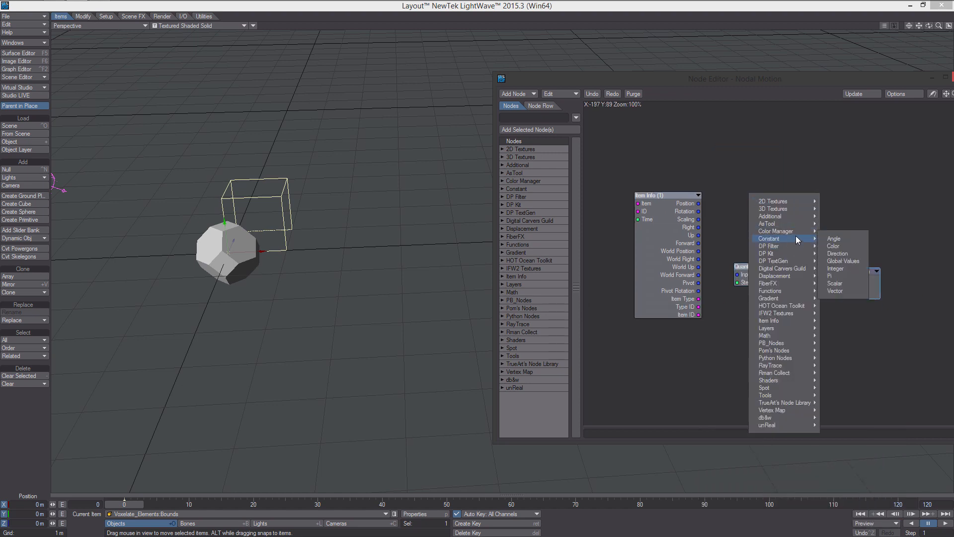
pyautogui.click(846, 276)
pyautogui.moveTo(778, 266); pyautogui.dragTo(745, 314)
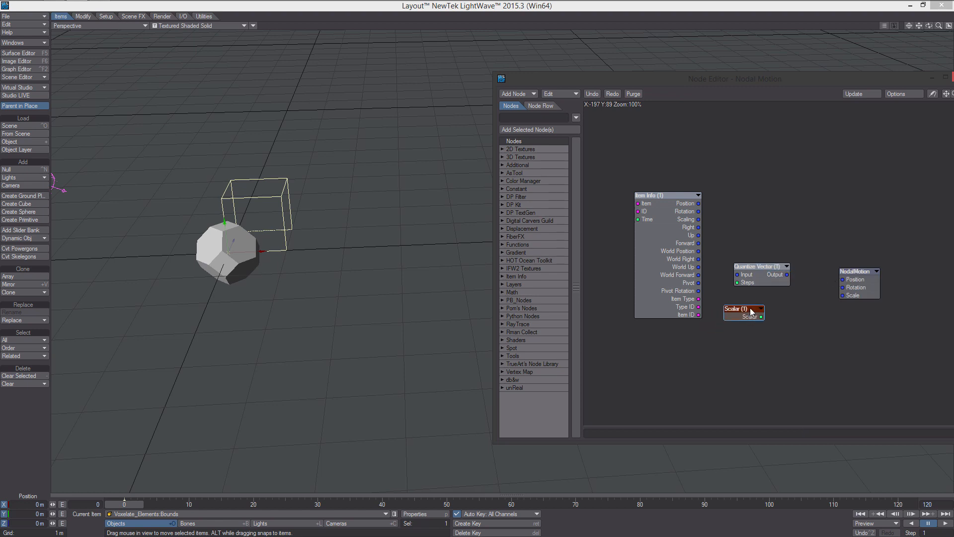
pyautogui.moveTo(826, 291); pyautogui.dragTo(823, 316, button='middle')
pyautogui.moveTo(858, 309); pyautogui.dragTo(875, 314)
pyautogui.moveTo(674, 278); pyautogui.dragTo(662, 259)
# - Add an AsTool vector Clamp node and place it between the Quantize Vector and NodalMotion nodes
pyautogui.rightClick(700, 179)
pyautogui.moveTo(735, 207)
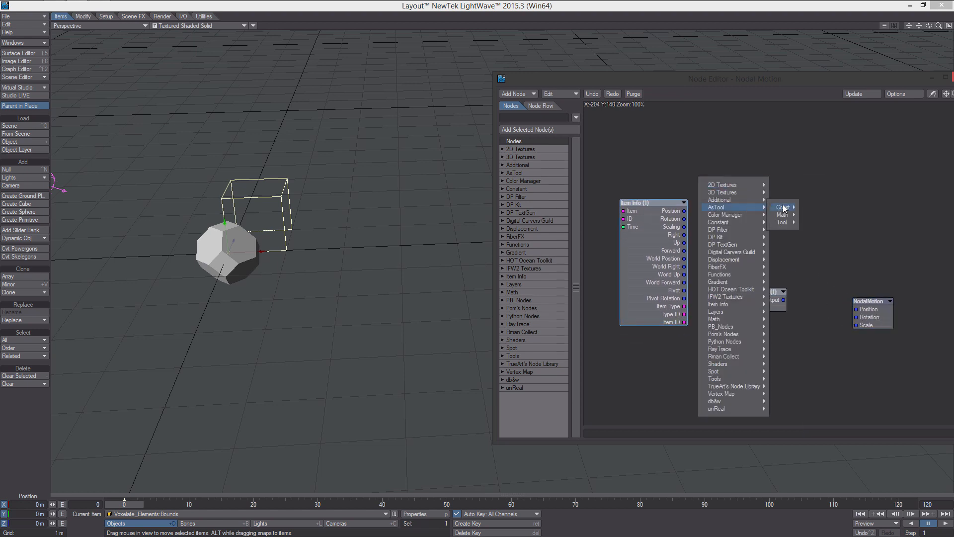
pyautogui.moveTo(784, 207)
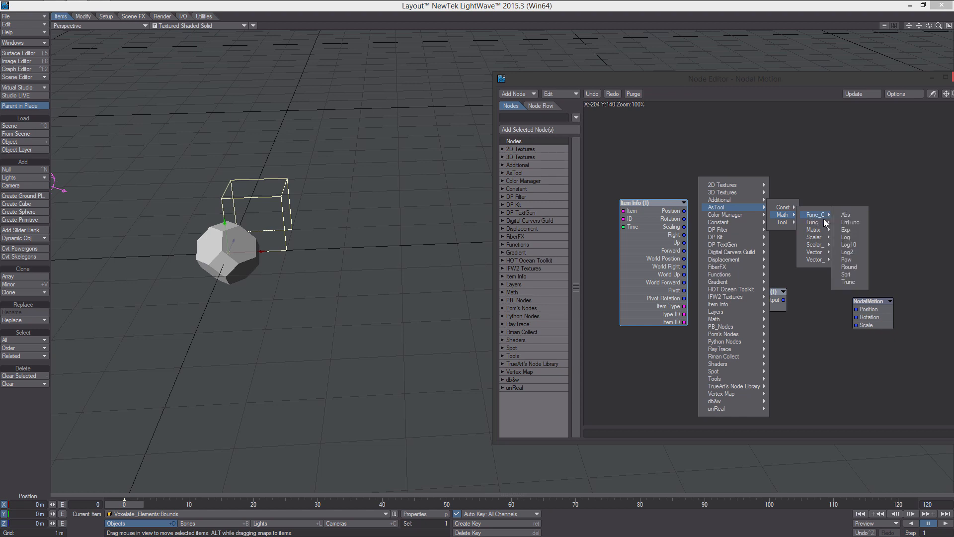
pyautogui.moveTo(828, 252)
pyautogui.click(858, 266)
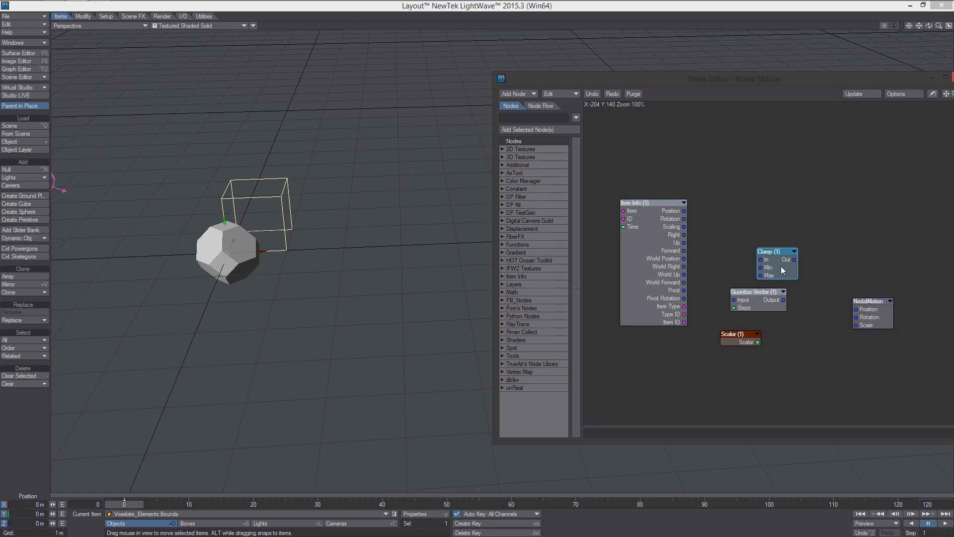
pyautogui.moveTo(780, 267); pyautogui.dragTo(827, 306)
pyautogui.press('z')
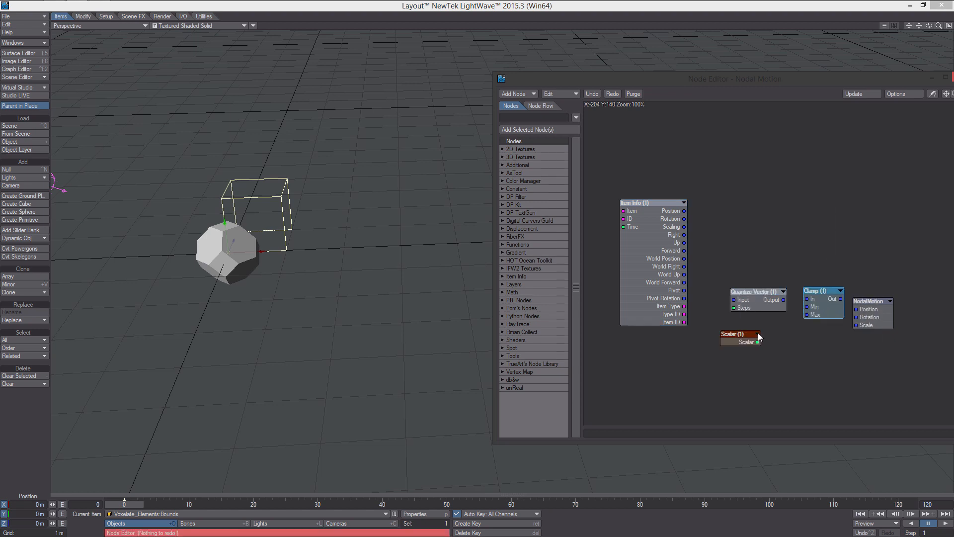
# - Duplicate the Quantize Vector node and place the copy above the original
pyautogui.click(754, 305)
pyautogui.hotkey('ctrl', 'v')
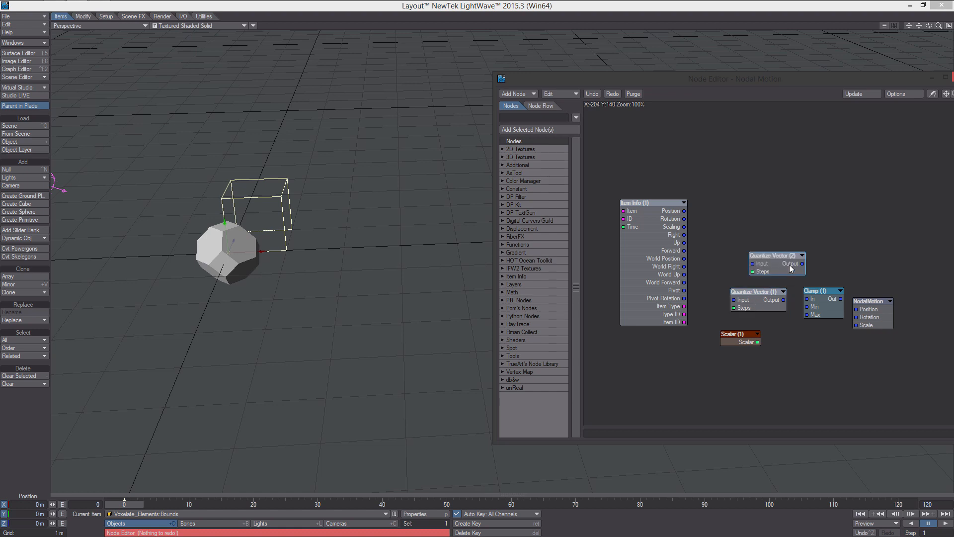
pyautogui.moveTo(780, 263); pyautogui.dragTo(768, 254)
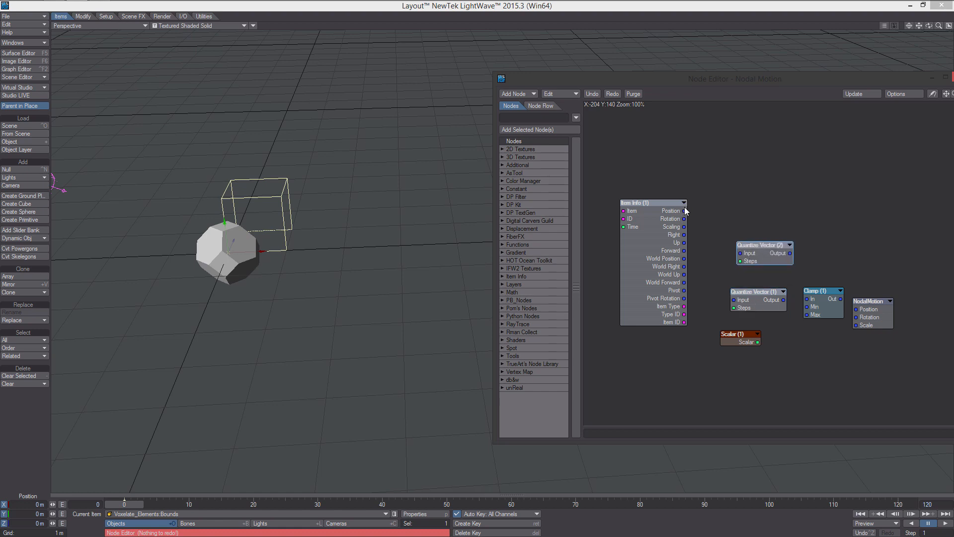
# - Wire Item Info's Position through the upper Quantize Vector to NodalMotion Position, and its Scaling through the lower one and Clamp to Scale
pyautogui.moveTo(685, 211); pyautogui.dragTo(739, 253)
pyautogui.moveTo(685, 226); pyautogui.dragTo(734, 300)
pyautogui.keyDown('alt'); pyautogui.moveTo(879, 296); pyautogui.dragTo(860, 244); pyautogui.keyUp('alt')
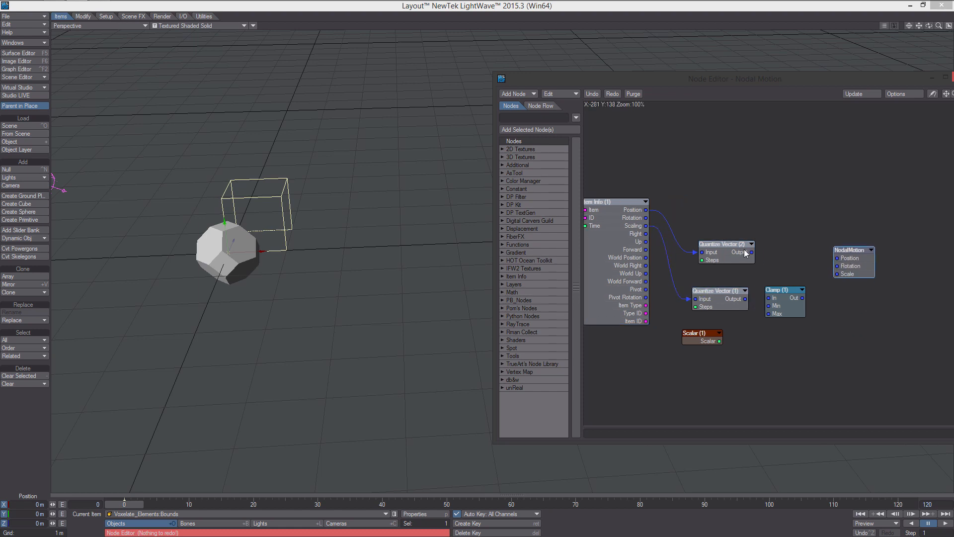
pyautogui.moveTo(751, 252); pyautogui.dragTo(837, 258)
pyautogui.moveTo(745, 299); pyautogui.dragTo(837, 274)
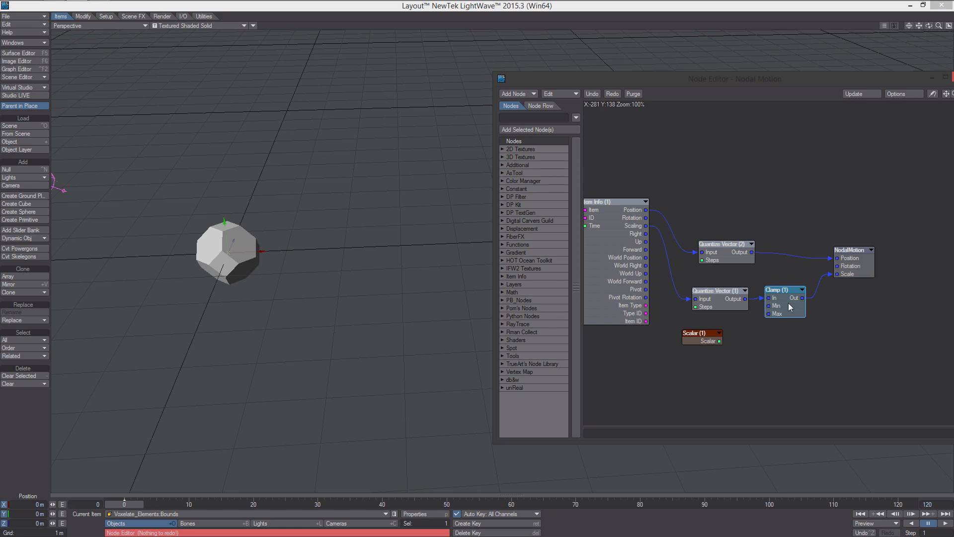
# - Set the Clamp node's minimum X, Y and Z values to 1
pyautogui.doubleClick(790, 306)
pyautogui.write('1')
pyautogui.click(471, 352)
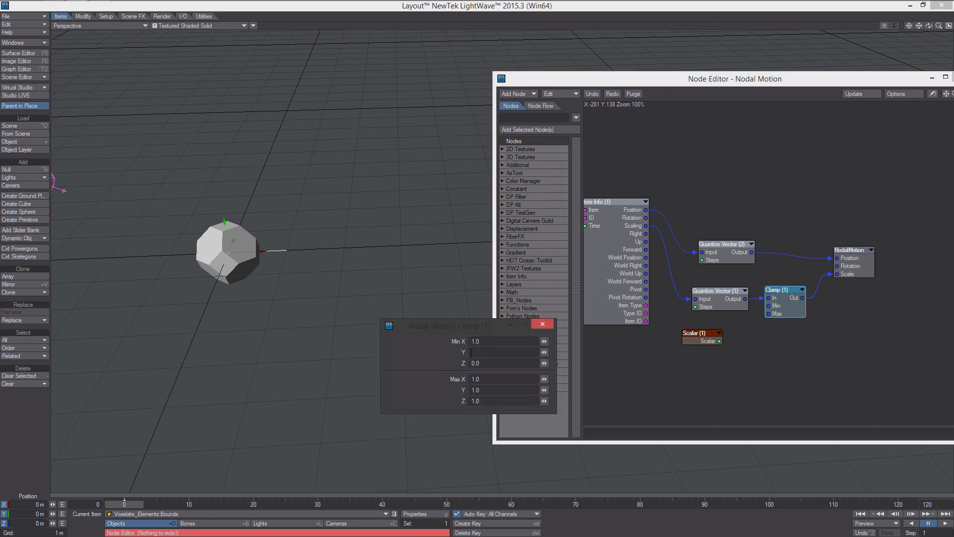
pyautogui.press('Tab')
pyautogui.write('1')
pyautogui.press('Return')
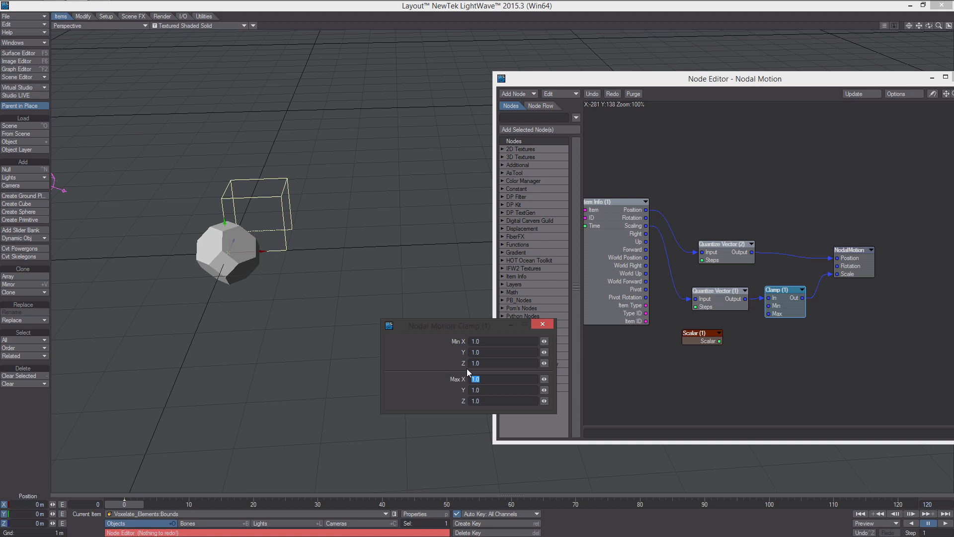
# - Set the Clamp node's maximum values to 200 and close its settings
pyautogui.write('200')
pyautogui.press('Tab')
pyautogui.write('200')
pyautogui.press('Tab')
pyautogui.write('2')
pyautogui.click(538, 326)
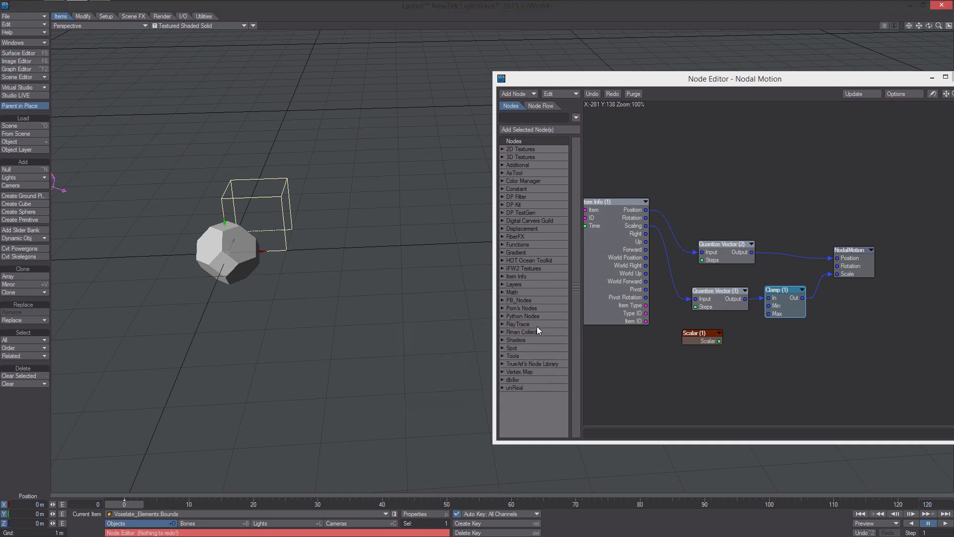
# - Connect the Scalar node to the Steps inputs of both Quantize Vector nodes and tidy the node layout
pyautogui.moveTo(727, 346); pyautogui.dragTo(696, 312)
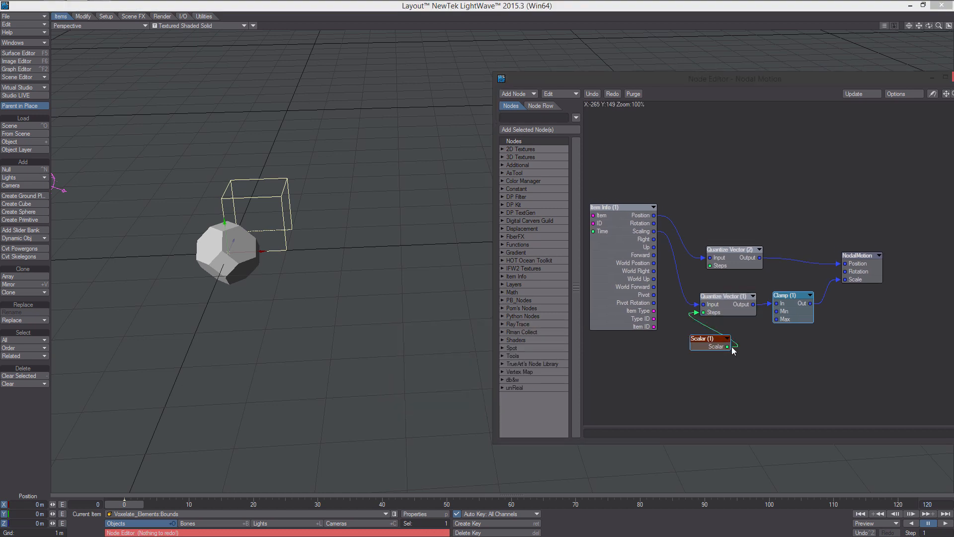
pyautogui.moveTo(728, 346); pyautogui.dragTo(710, 266)
pyautogui.moveTo(708, 347); pyautogui.dragTo(663, 356)
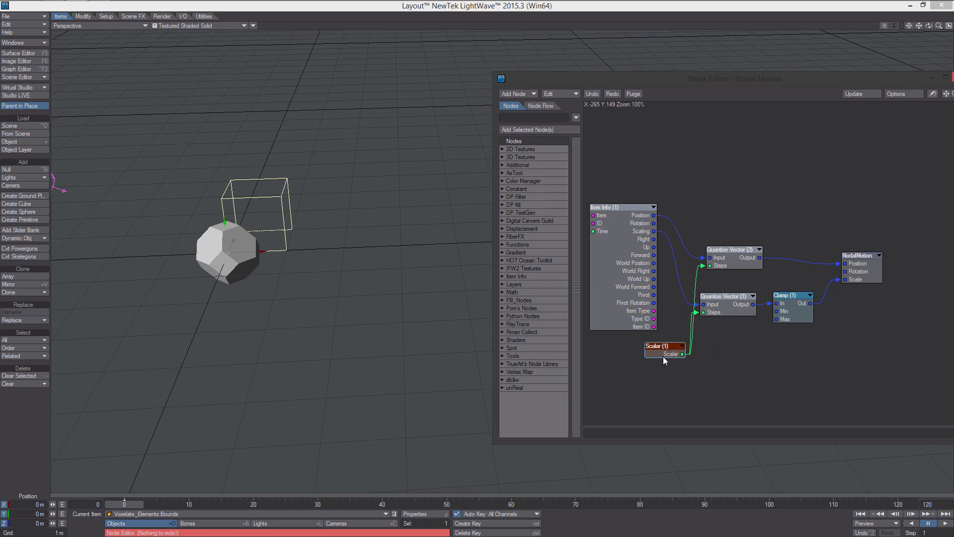
pyautogui.moveTo(664, 355); pyautogui.dragTo(693, 354, button='middle')
pyautogui.moveTo(693, 354); pyautogui.dragTo(673, 353)
pyautogui.moveTo(640, 300); pyautogui.dragTo(639, 287)
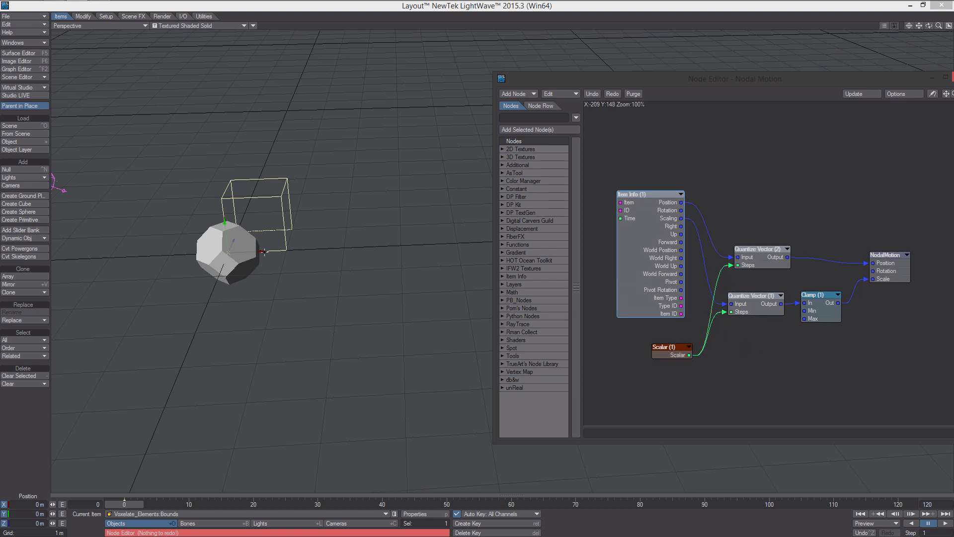
# - Stretch the Bounds object to a scale of about 11.2 in X, 6.5 in Y and 6 in Z
pyautogui.moveTo(265, 252); pyautogui.dragTo(301, 248)
pyautogui.press('h')
pyautogui.press('t')
pyautogui.keyDown('alt'); pyautogui.moveTo(299, 251); pyautogui.dragTo(214, 231); pyautogui.keyUp('alt')
pyautogui.press('h')
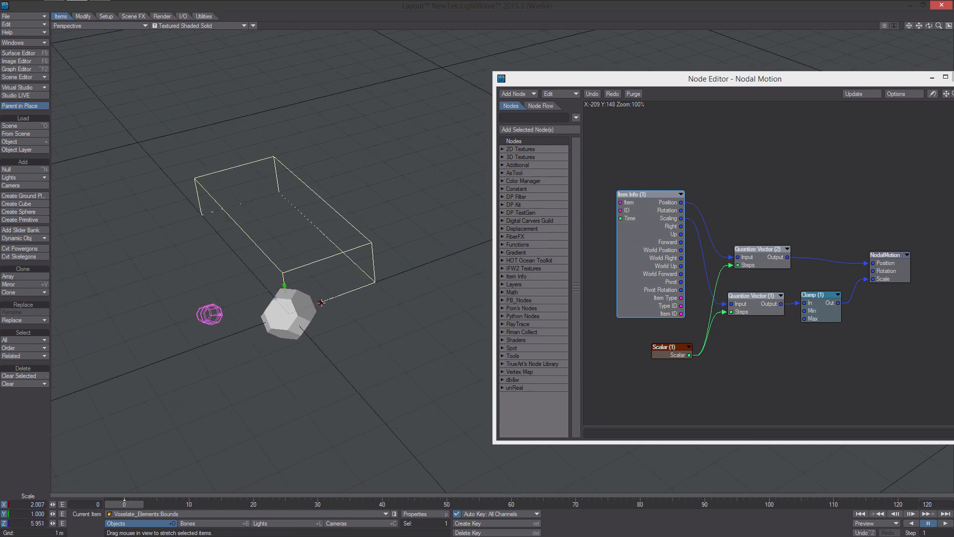
pyautogui.moveTo(321, 302); pyautogui.dragTo(448, 303)
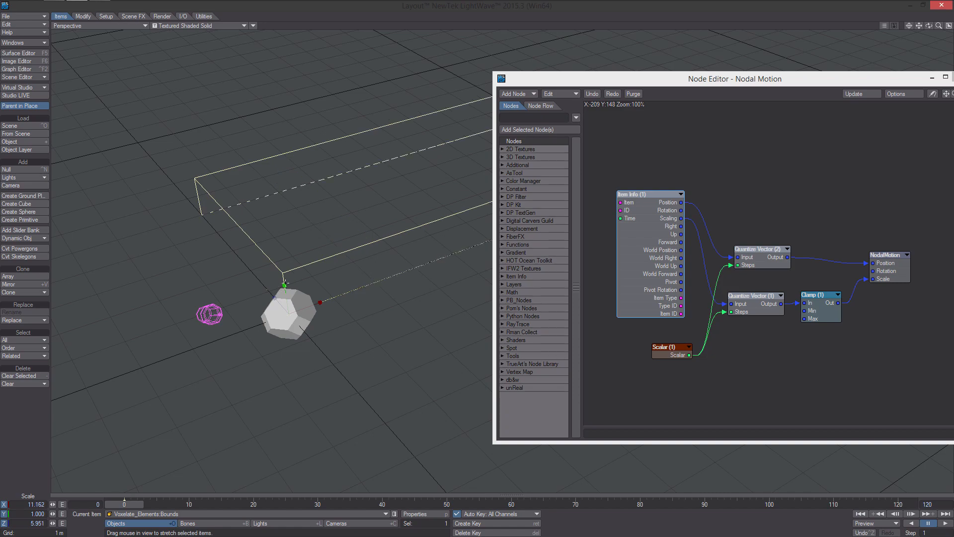
pyautogui.moveTo(285, 283); pyautogui.dragTo(233, 197)
pyautogui.keyDown('alt'); pyautogui.keyDown('shift'); pyautogui.moveTo(308, 198); pyautogui.dragTo(224, 233); pyautogui.keyUp('shift'); pyautogui.keyUp('alt')
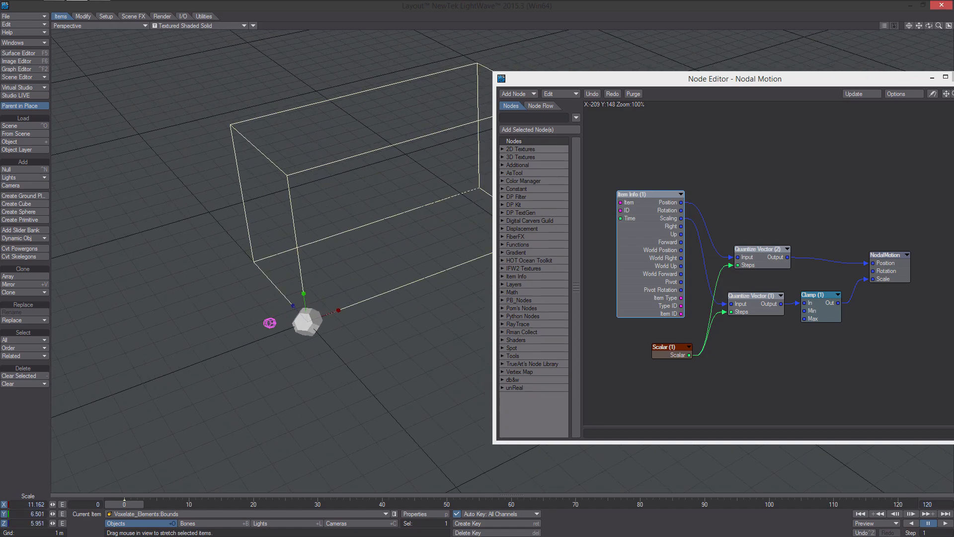
pyautogui.keyDown('alt'); pyautogui.moveTo(447, 224); pyautogui.dragTo(684, 240); pyautogui.keyUp('alt')
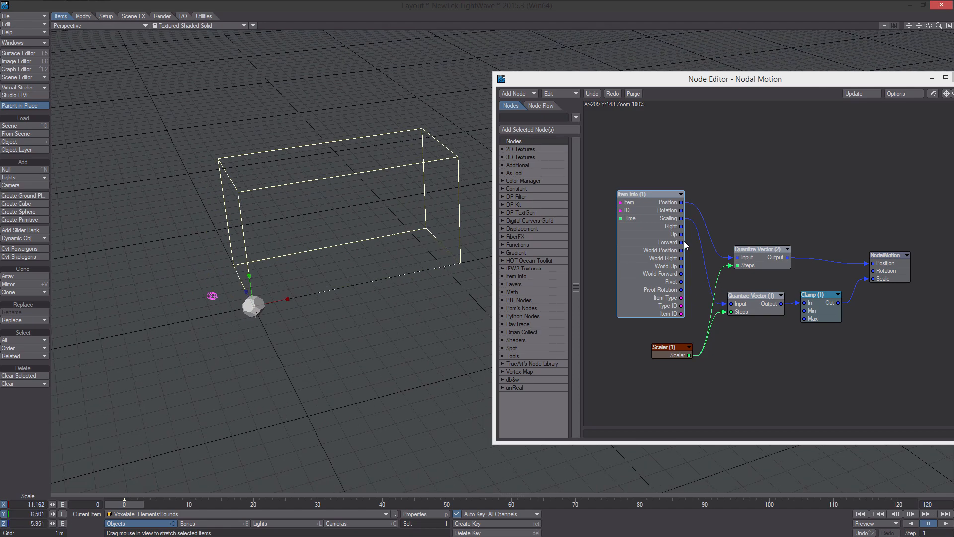
# - Close the nodal motion network, select the Cell object and open its object properties
pyautogui.moveTo(851, 80); pyautogui.dragTo(683, 92)
pyautogui.click(802, 90)
pyautogui.keyDown('alt'); pyautogui.keyDown('shift'); pyautogui.moveTo(298, 308); pyautogui.dragTo(477, 303); pyautogui.keyUp('shift'); pyautogui.keyUp('alt')
pyautogui.keyDown('alt'); pyautogui.keyDown('shift'); pyautogui.moveTo(477, 302); pyautogui.dragTo(402, 291); pyautogui.keyUp('shift'); pyautogui.keyUp('alt')
pyautogui.click(422, 315)
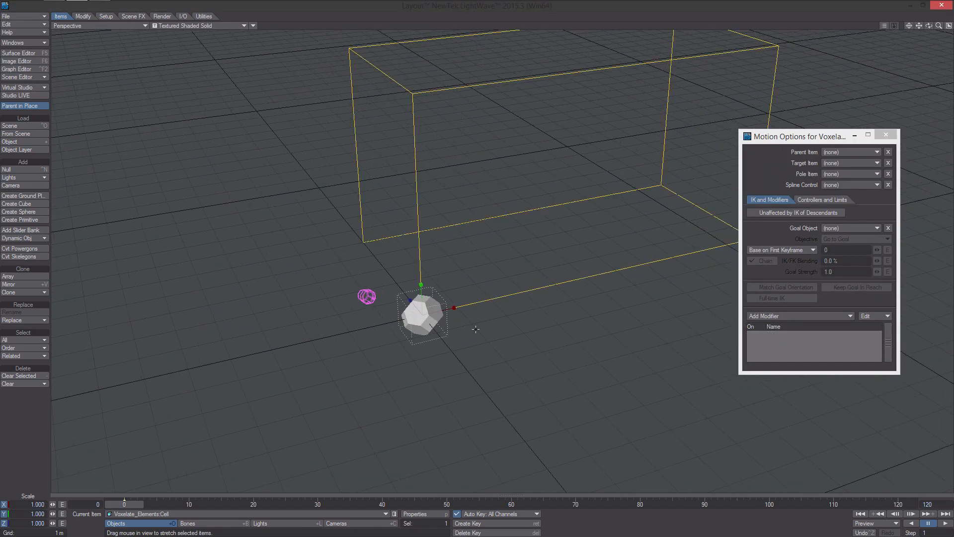
pyautogui.keyDown('alt'); pyautogui.moveTo(475, 329); pyautogui.dragTo(479, 329); pyautogui.keyUp('alt')
pyautogui.press('p')
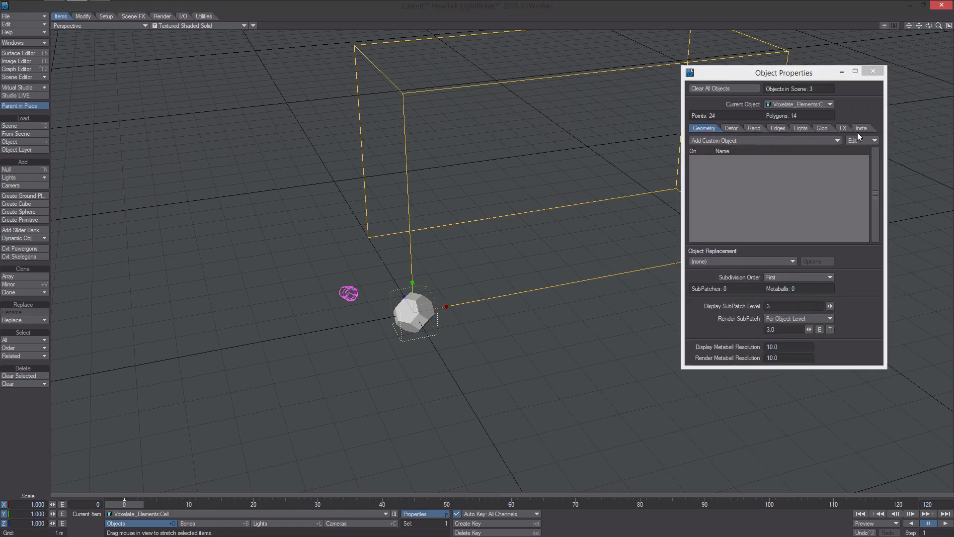
# - Add a DP Instancer to the Cell object and open the instancer's settings
pyautogui.keyDown('alt'); pyautogui.moveTo(537, 174); pyautogui.dragTo(709, 189); pyautogui.keyUp('alt')
pyautogui.click(924, 141)
pyautogui.click(845, 153)
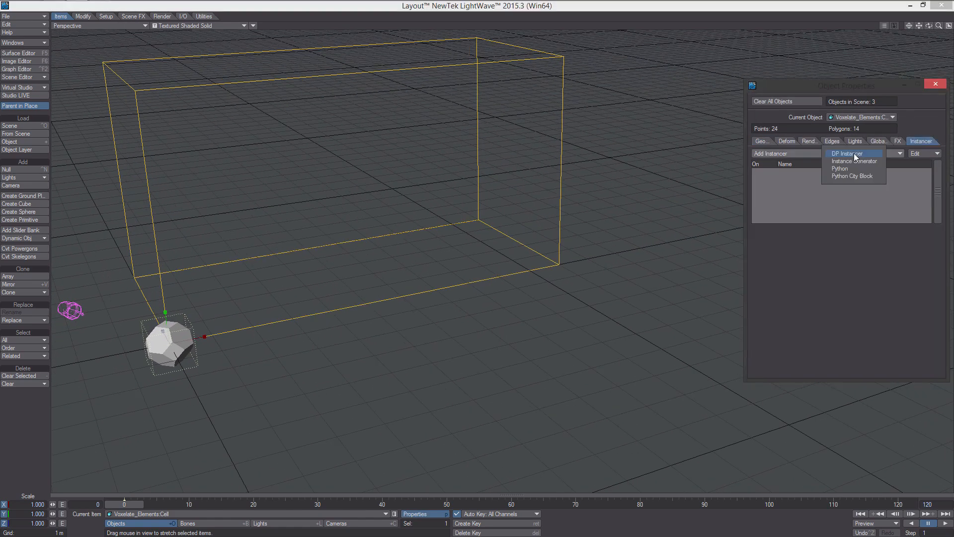
pyautogui.click(835, 164)
pyautogui.click(822, 172)
pyautogui.doubleClick(822, 172)
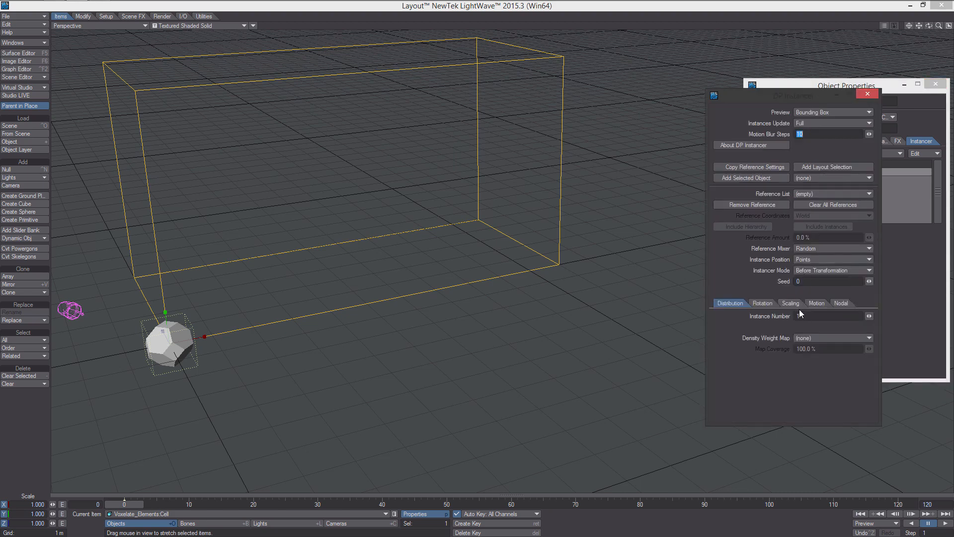
# - Add Voxelate_Elements:Cell to the instancer's reference list and set the motion blur steps to 0
pyautogui.click(834, 177)
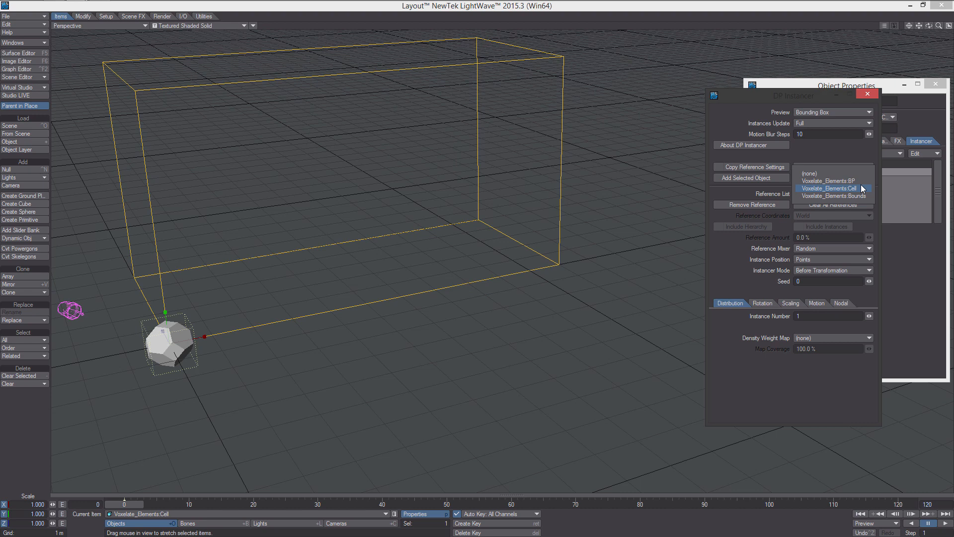
pyautogui.click(862, 189)
pyautogui.click(747, 178)
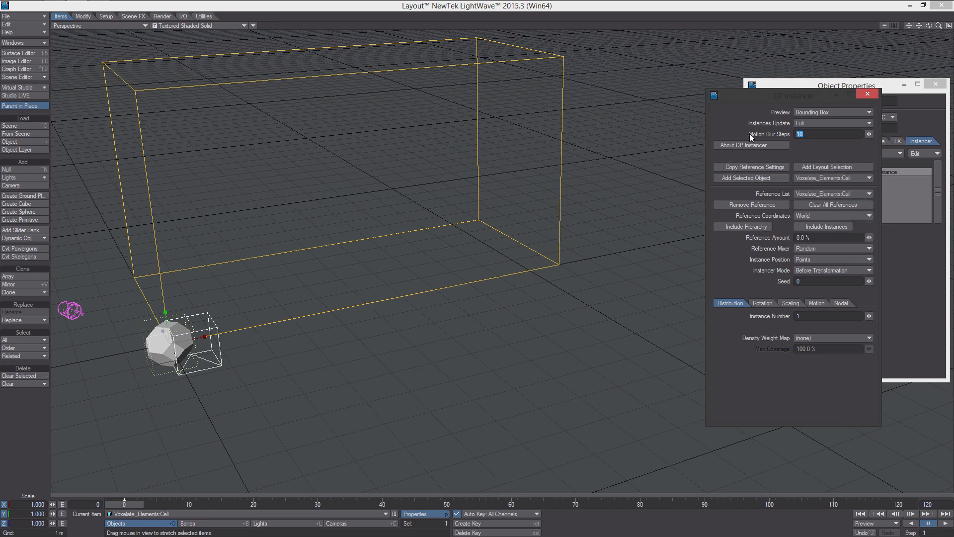
pyautogui.write('0')
# - Set the instancer's reference mixer to Grouped and its instance position to Pivot
pyautogui.click(829, 248)
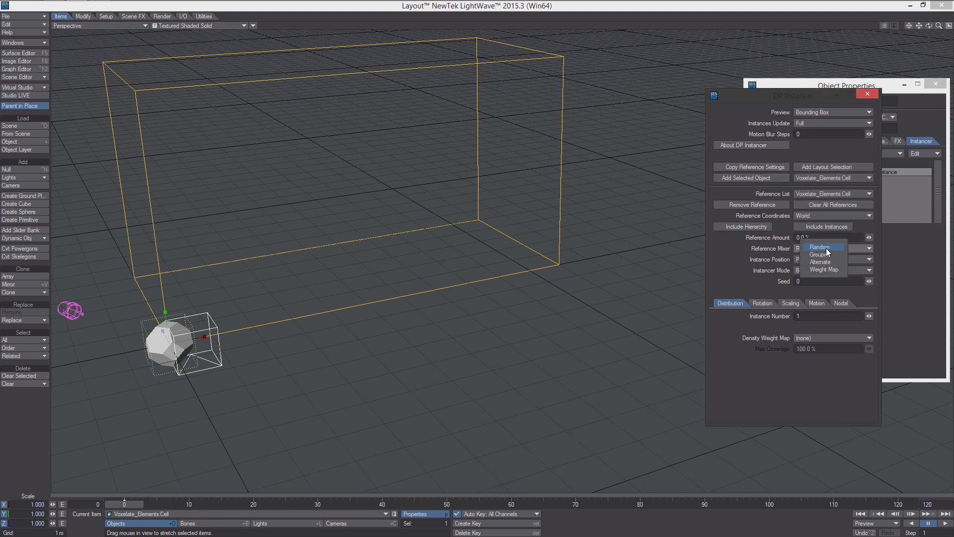
pyautogui.click(827, 255)
pyautogui.click(829, 258)
pyautogui.click(828, 250)
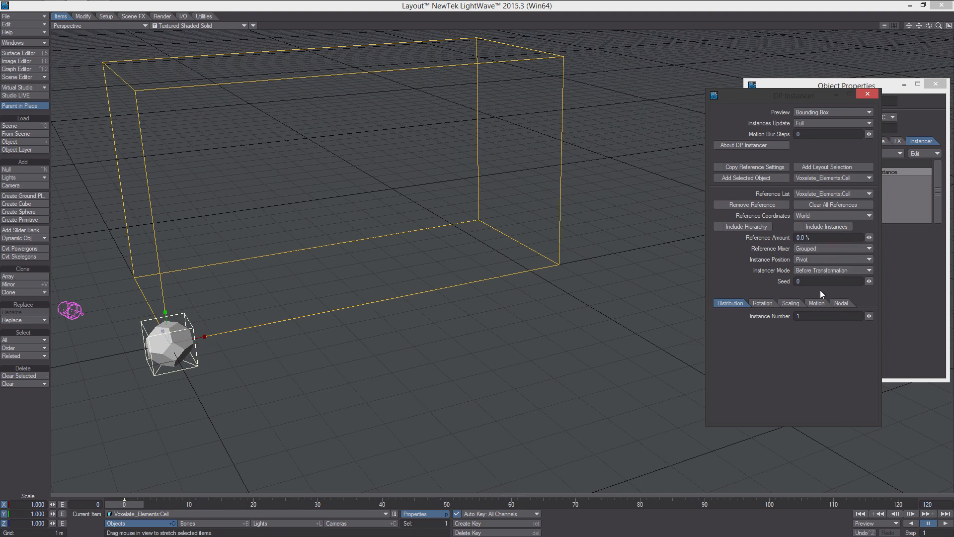
# - Set the instancer's preview to Shaded Solid and its instance number to 5000
pyautogui.click(832, 112)
pyautogui.click(830, 129)
pyautogui.write('5000')
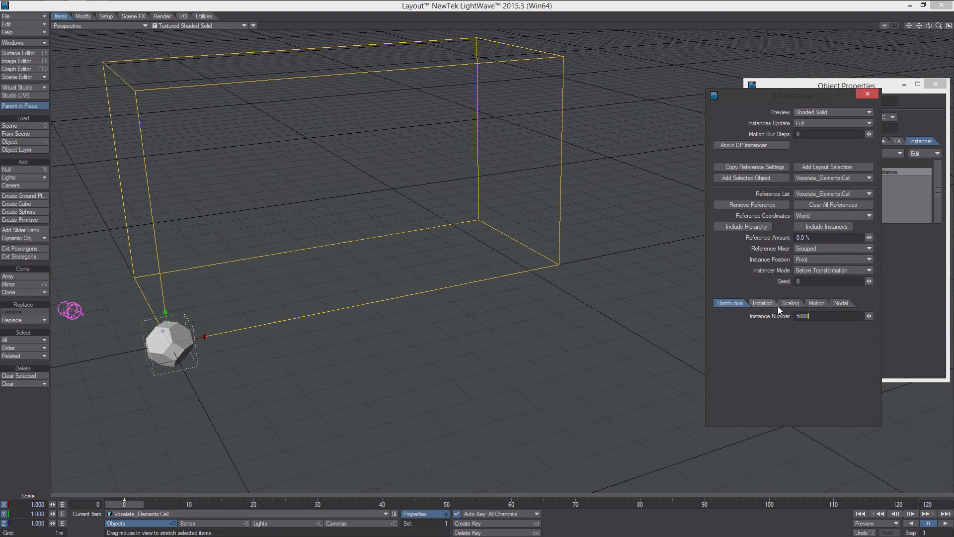
pyautogui.press('Return')
pyautogui.scroll(-2, 531, 295)
pyautogui.keyDown('alt'); pyautogui.moveTo(531, 295); pyautogui.dragTo(549, 325); pyautogui.keyUp('alt')
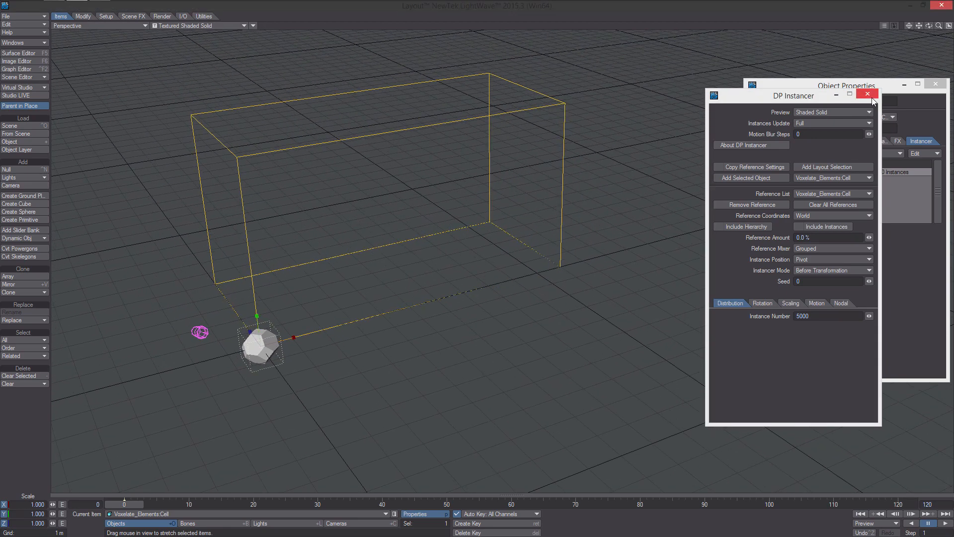
# - Enable the DP Instancer's node tree and open its node network for editing
pyautogui.click(840, 303)
pyautogui.click(716, 316)
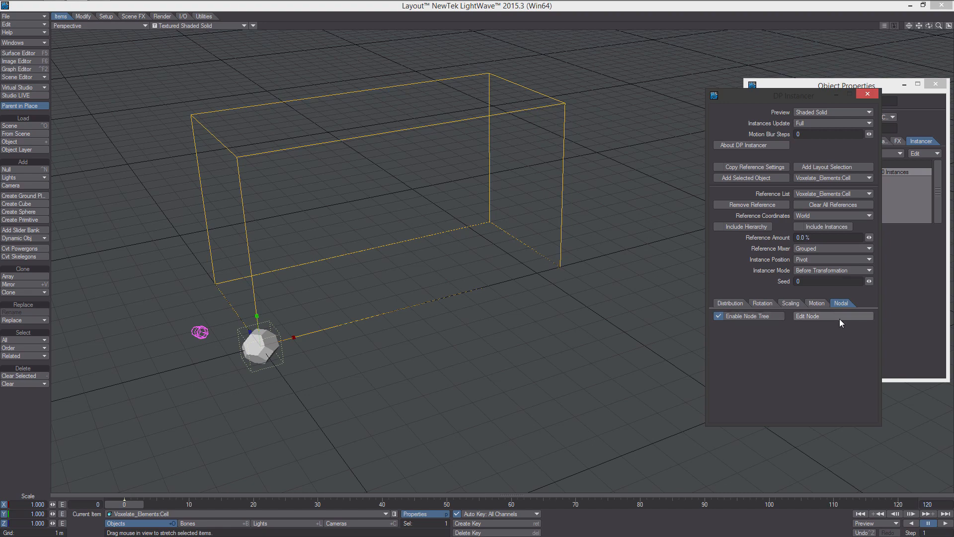
pyautogui.click(840, 318)
pyautogui.moveTo(606, 91); pyautogui.dragTo(732, 79)
# - Add a DP Kit Instance Info node to the DP Instancer network
pyautogui.rightClick(610, 208)
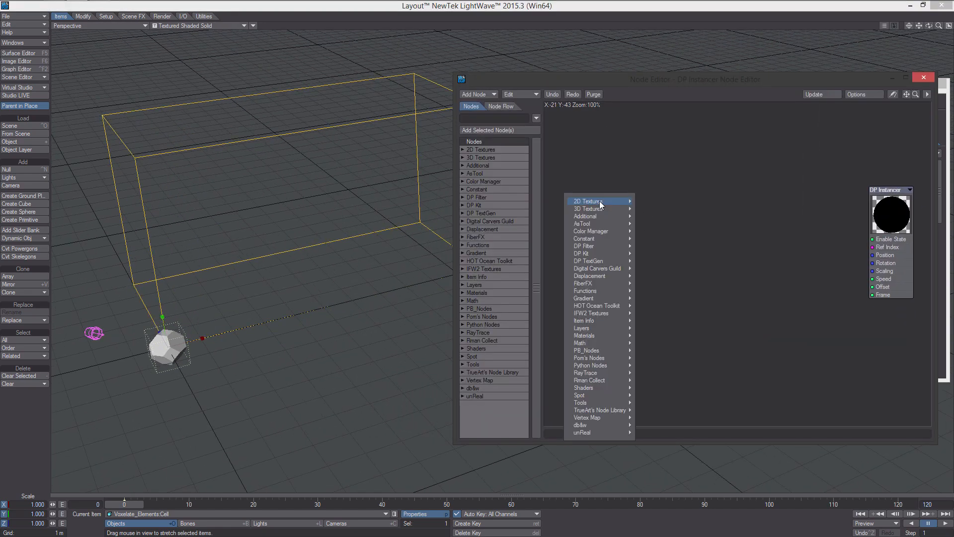
pyautogui.moveTo(596, 254)
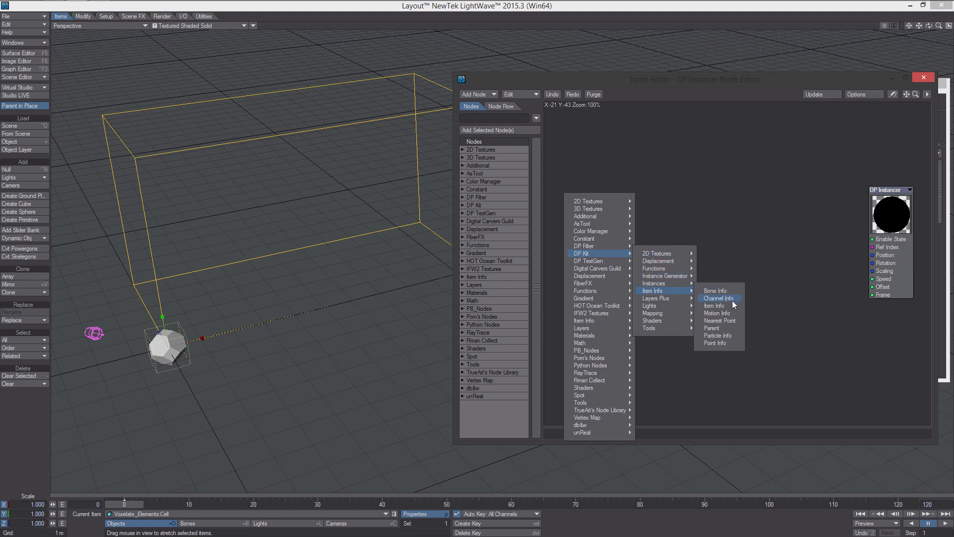
pyautogui.moveTo(670, 279)
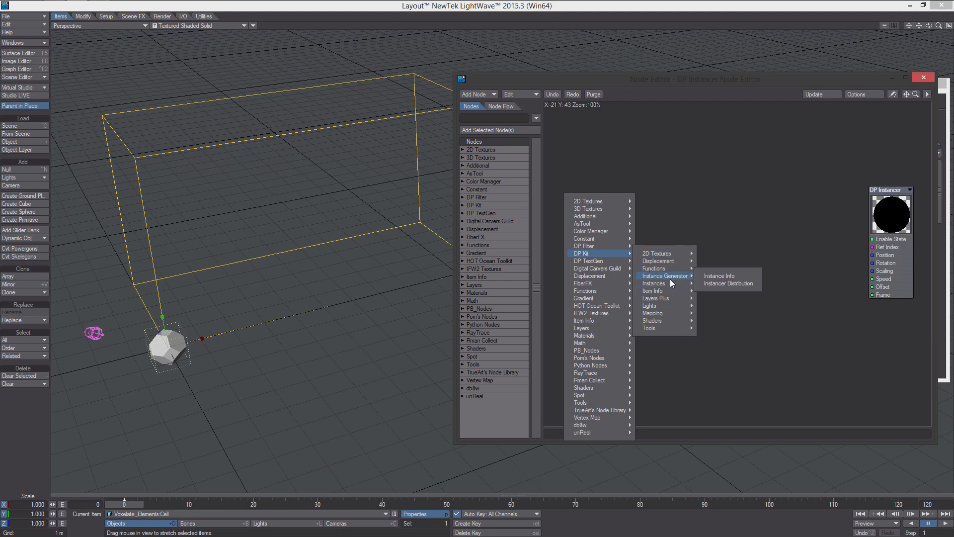
pyautogui.click(719, 276)
# - Add a scalar math Add node to the DP Instancer network
pyautogui.rightClick(627, 267)
pyautogui.moveTo(633, 401)
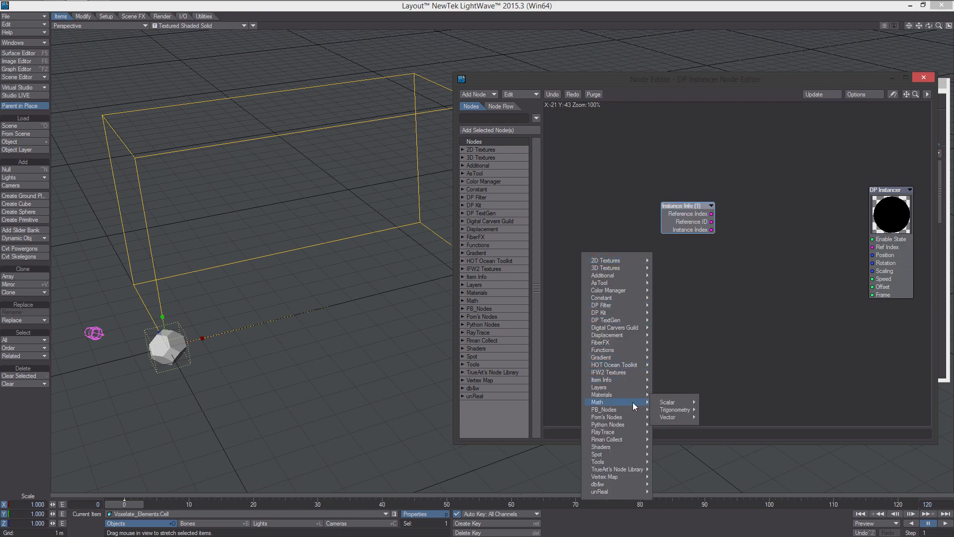
pyautogui.moveTo(668, 402)
pyautogui.click(717, 409)
# - Connect Instance Index to the Add node's A input, open its B value for editing, and tuck Add under Instance Info
pyautogui.moveTo(689, 230); pyautogui.dragTo(636, 208)
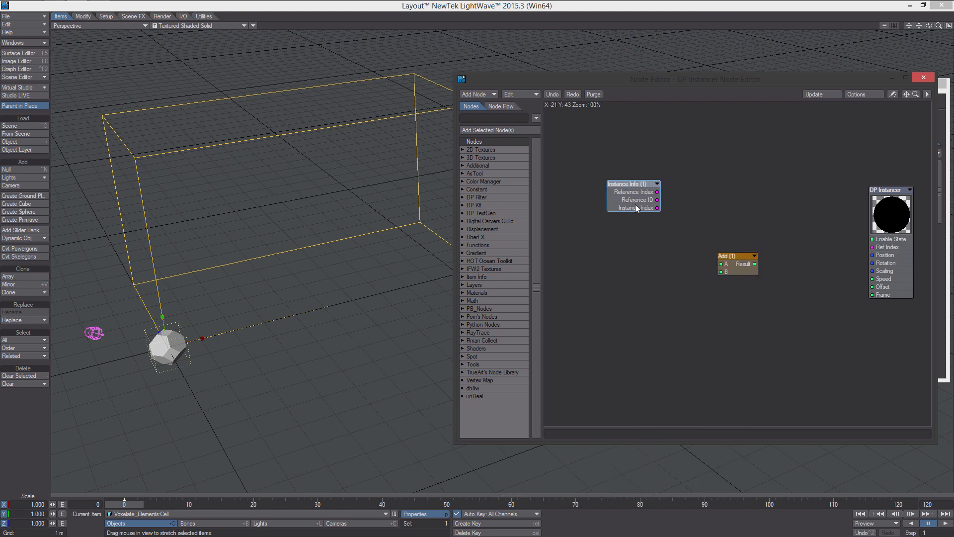
pyautogui.moveTo(724, 266); pyautogui.dragTo(686, 214)
pyautogui.doubleClick(697, 215)
pyautogui.moveTo(487, 358); pyautogui.dragTo(466, 356)
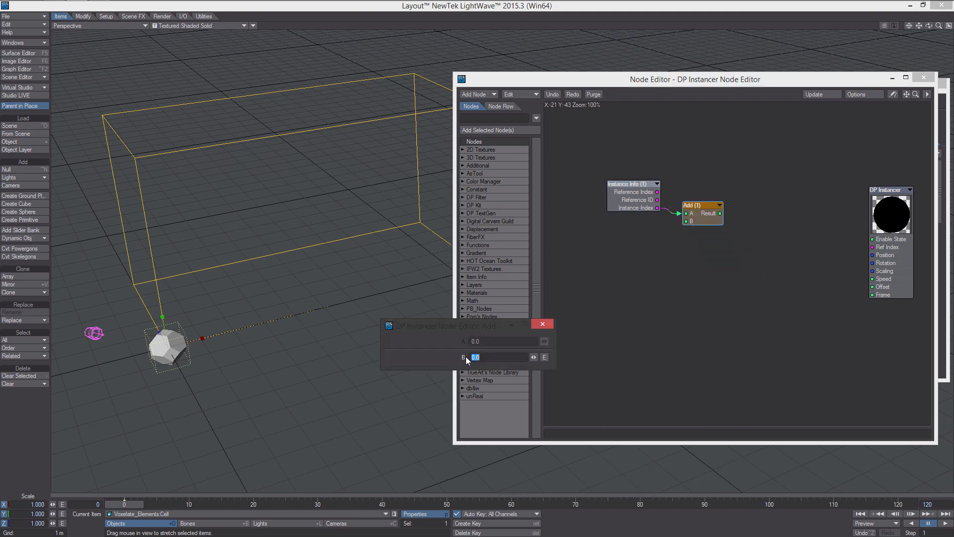
pyautogui.click(547, 324)
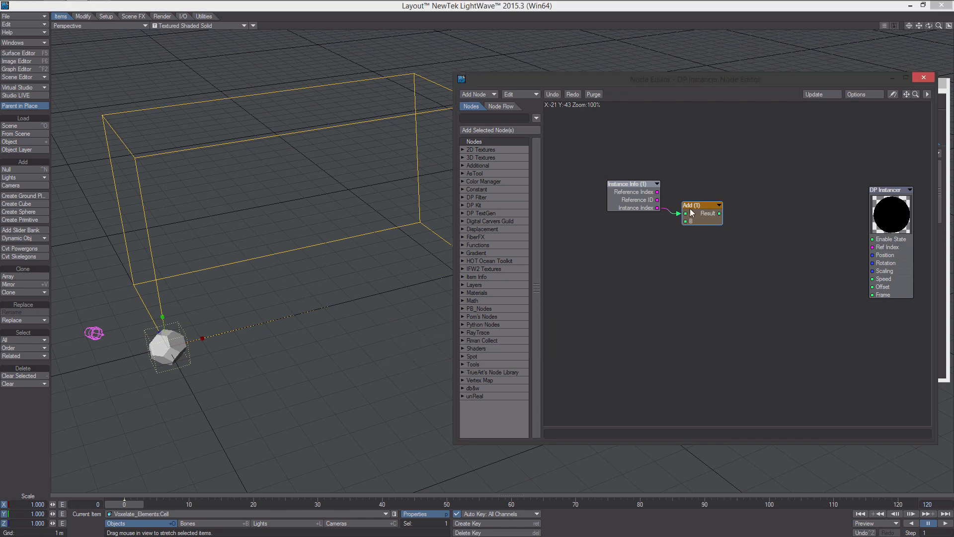
pyautogui.moveTo(694, 206); pyautogui.dragTo(661, 224)
# - Add a DP Kit Item Info node to the DP Instancer network and place it below Instance Info
pyautogui.rightClick(687, 217)
pyautogui.moveTo(731, 244)
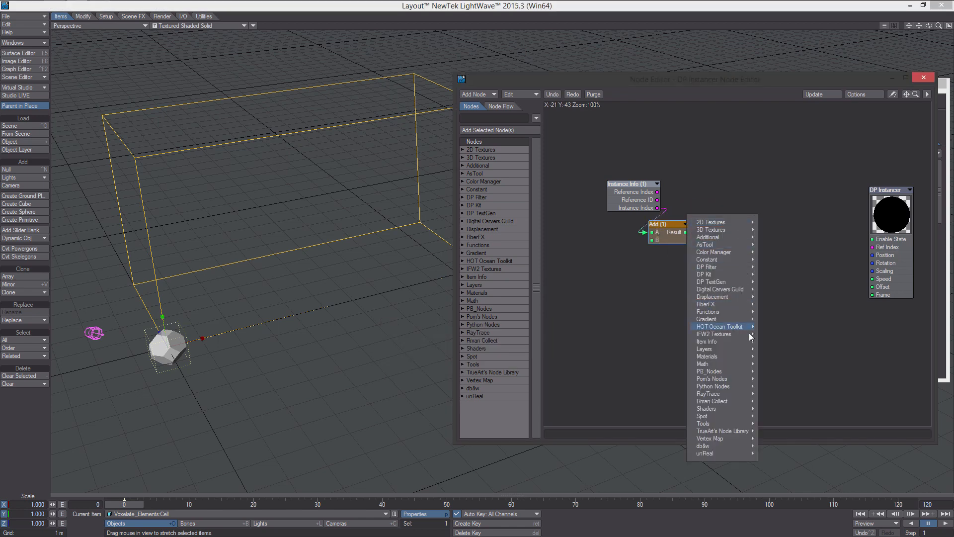
pyautogui.moveTo(740, 366)
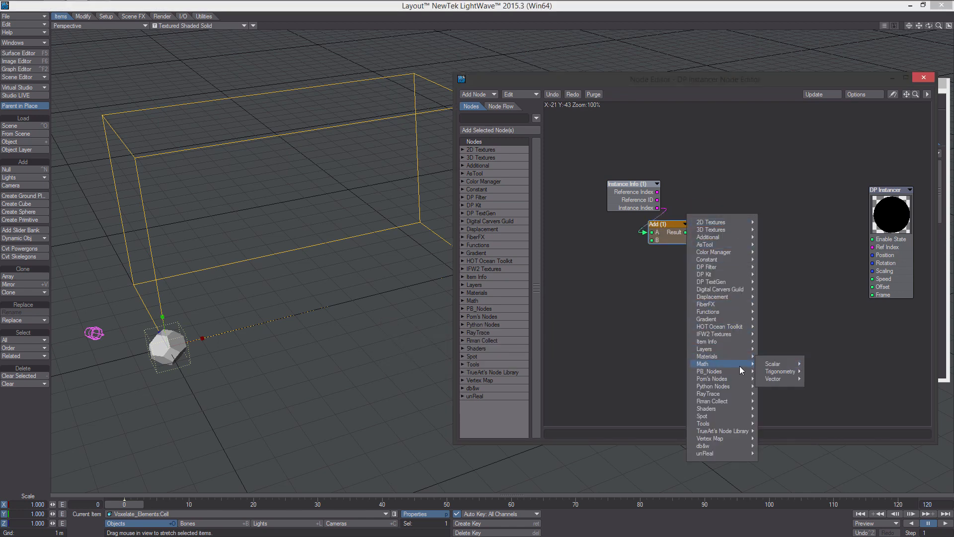
pyautogui.moveTo(741, 274)
pyautogui.moveTo(796, 312)
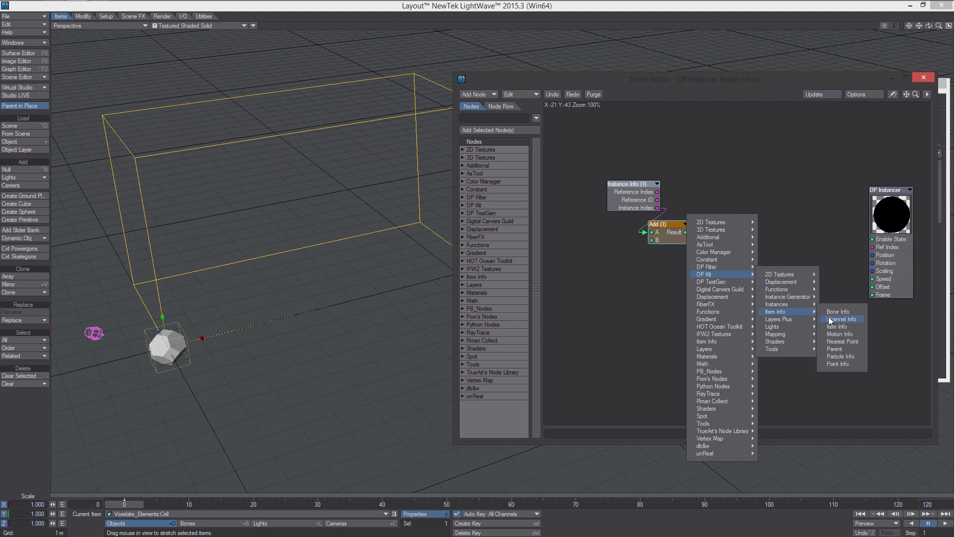
pyautogui.click(840, 327)
pyautogui.moveTo(730, 227); pyautogui.dragTo(651, 300)
pyautogui.moveTo(651, 300); pyautogui.dragTo(702, 273, button='middle')
pyautogui.moveTo(707, 266); pyautogui.dragTo(603, 300)
# - Add a TrueArt Split Vector node and connect Item Info's Scaling output to its Vector input
pyautogui.rightClick(657, 273)
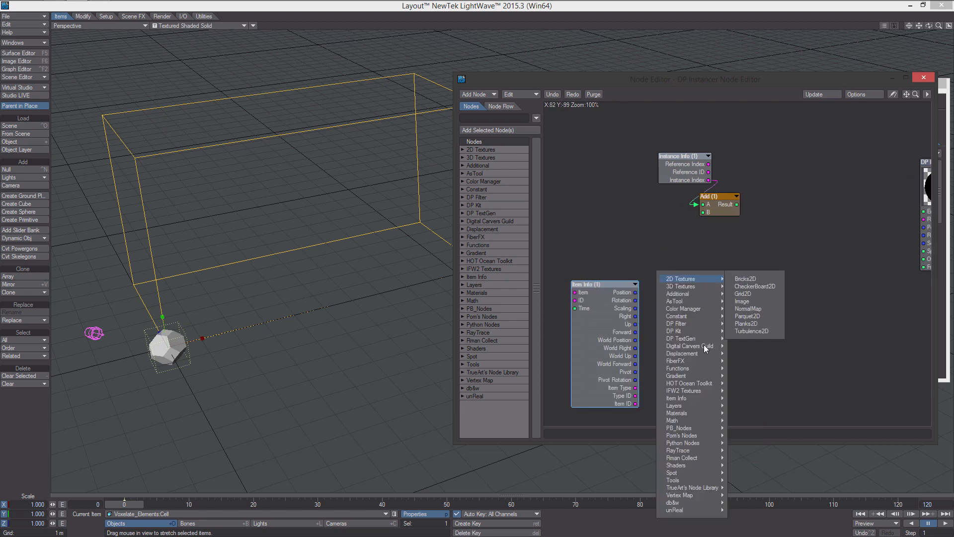
pyautogui.moveTo(706, 488)
pyautogui.moveTo(760, 511)
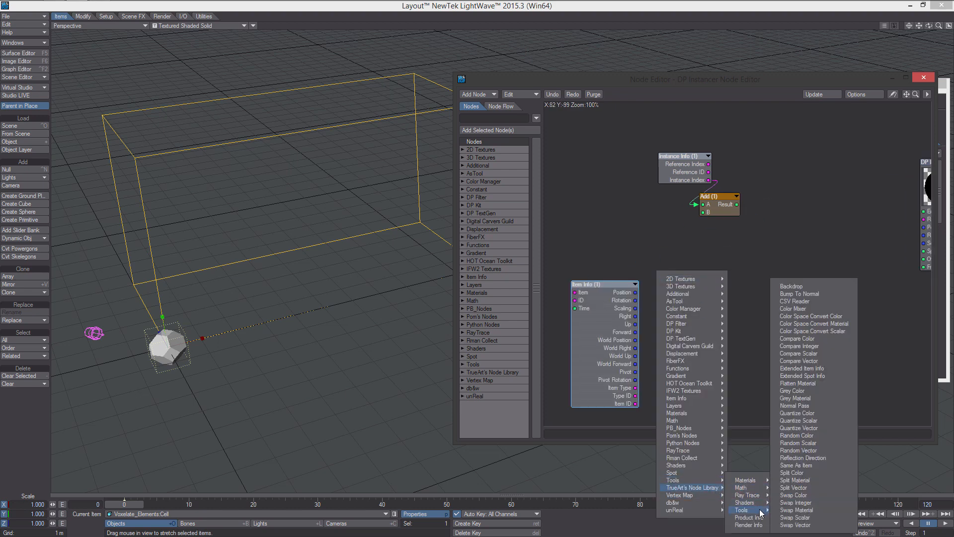
pyautogui.click(805, 489)
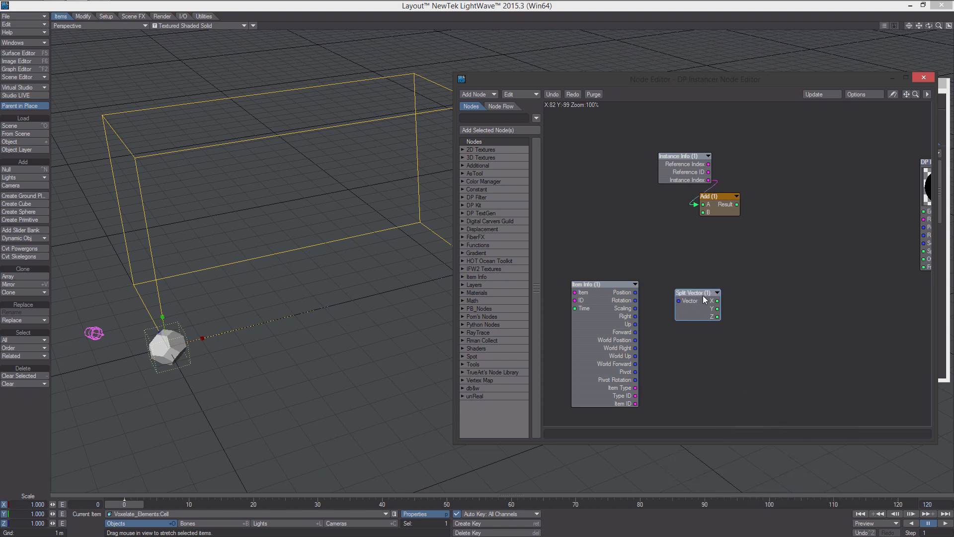
pyautogui.moveTo(636, 308); pyautogui.dragTo(676, 302)
pyautogui.moveTo(775, 265); pyautogui.dragTo(737, 268, button='middle')
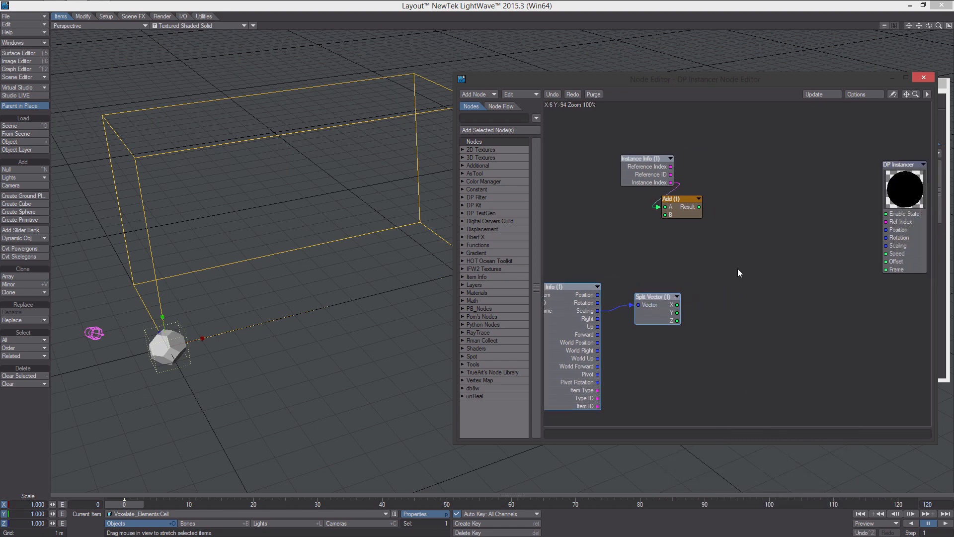
# - Add a Make Vector node and connect its Vector output to the DP Instancer's Position input
pyautogui.rightClick(738, 268)
pyautogui.moveTo(792, 466)
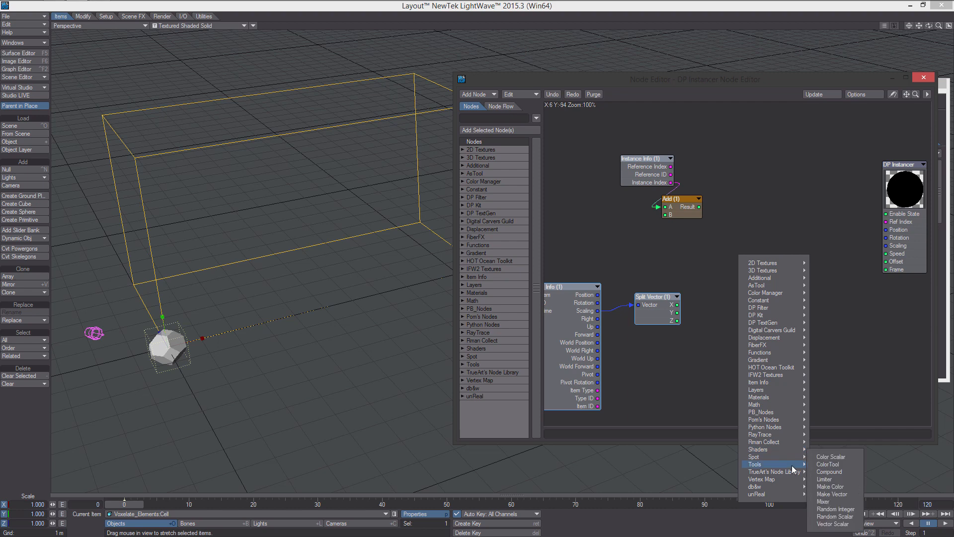
pyautogui.click(848, 492)
pyautogui.moveTo(830, 270); pyautogui.dragTo(818, 285, button='middle')
pyautogui.moveTo(713, 264); pyautogui.dragTo(873, 244)
pyautogui.moveTo(826, 250); pyautogui.dragTo(837, 259, button='middle')
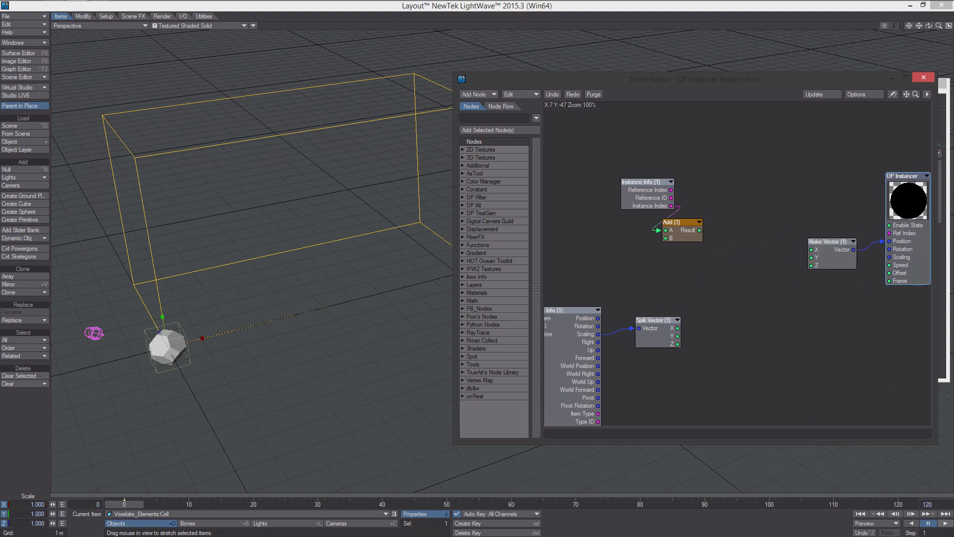
# - Space out the Instance Info and Add nodes and add a scalar math Mod node to the network
pyautogui.moveTo(838, 315); pyautogui.dragTo(855, 309, button='middle')
pyautogui.moveTo(754, 248); pyautogui.dragTo(625, 158)
pyautogui.moveTo(688, 172); pyautogui.dragTo(669, 165, button='middle')
pyautogui.moveTo(656, 193); pyautogui.dragTo(663, 175)
pyautogui.moveTo(688, 218)
pyautogui.mouseDown(button='middle')
pyautogui.moveTo(661, 214)
pyautogui.moveTo(697, 214)
pyautogui.mouseUp(button='middle')
pyautogui.rightClick(717, 210)
pyautogui.moveTo(730, 352)
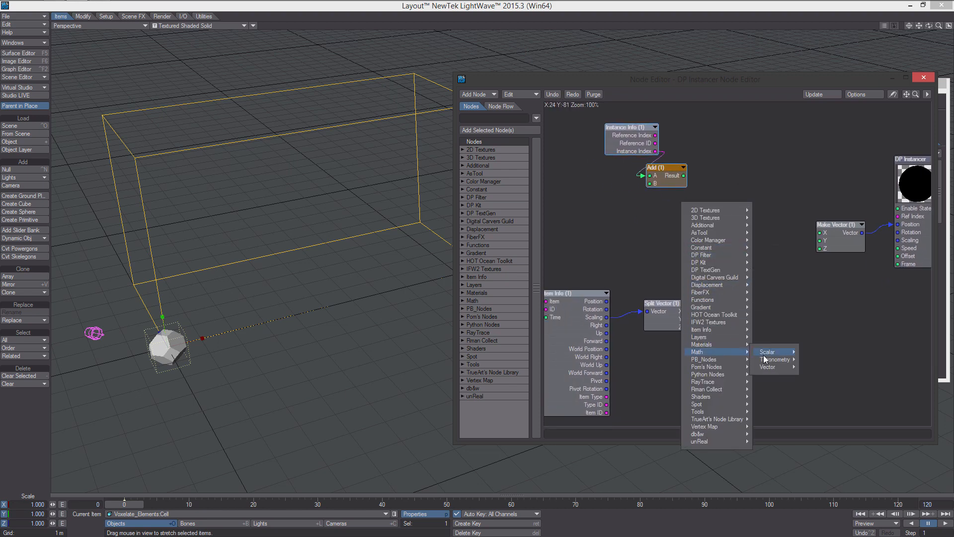
pyautogui.moveTo(775, 352)
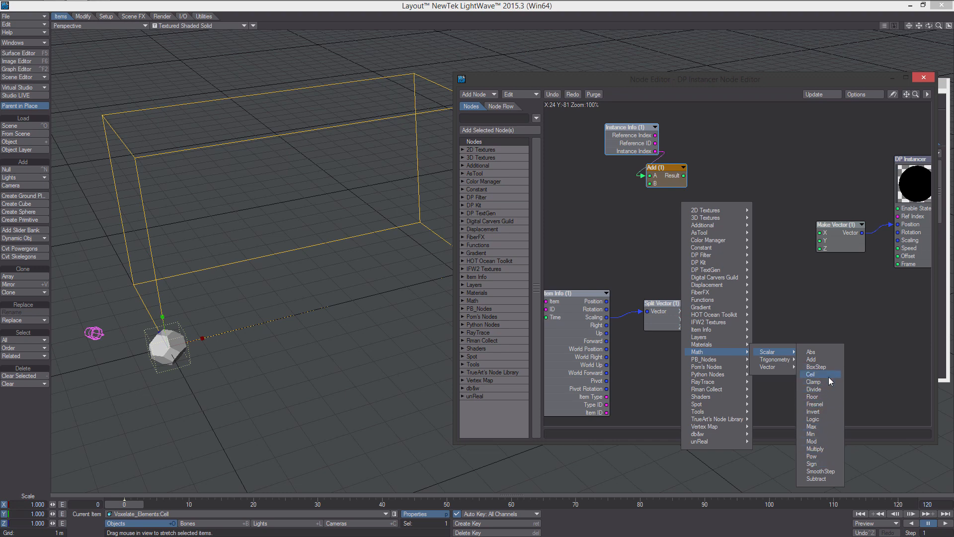
pyautogui.click(825, 441)
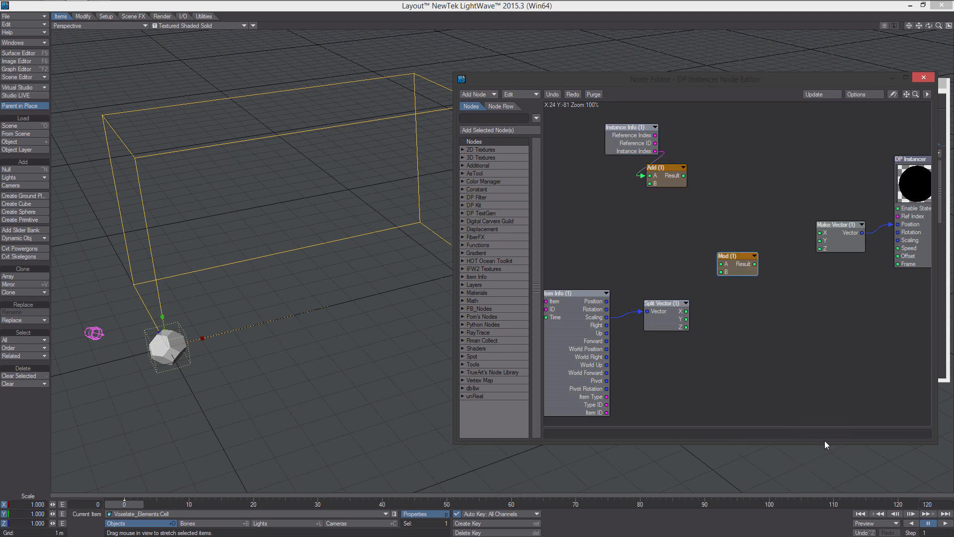
# - Feed Mod's A from Add's Result and B from Split Vector's X, and connect its Result to Make Vector's X
pyautogui.moveTo(732, 260); pyautogui.dragTo(713, 194)
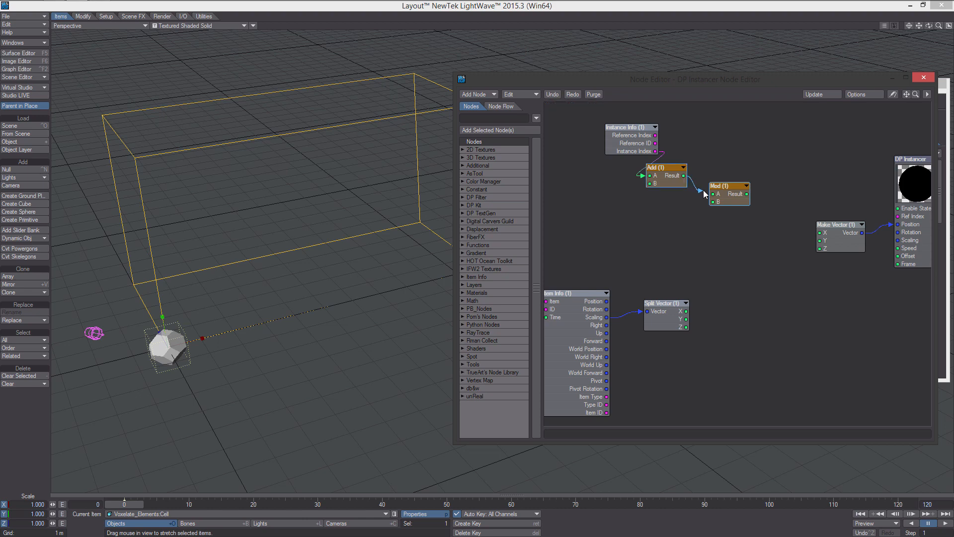
pyautogui.moveTo(674, 316); pyautogui.dragTo(815, 241)
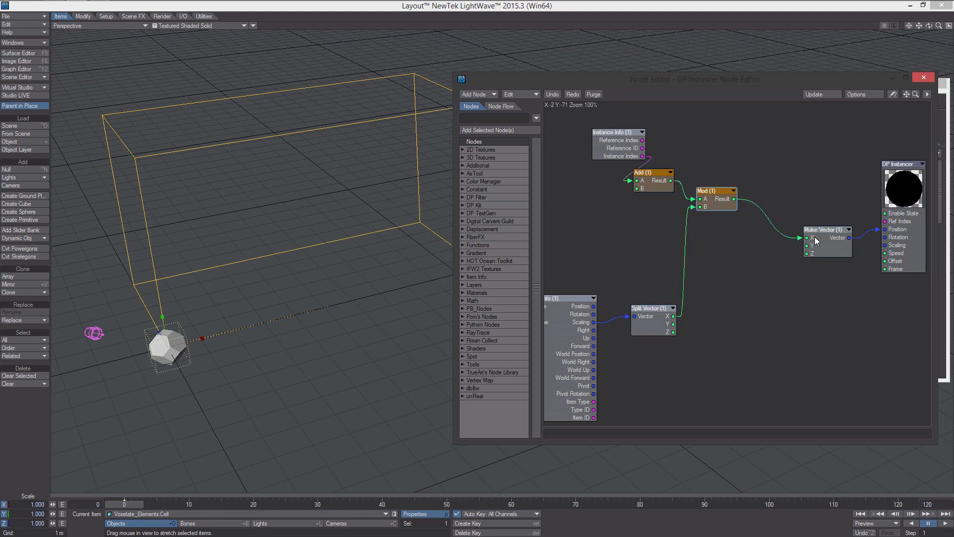
pyautogui.keyDown('alt'); pyautogui.moveTo(682, 239); pyautogui.dragTo(720, 225); pyautogui.keyUp('alt')
# - Set the Item Info node's item to Voxelate_Elements:Bounds and close its settings
pyautogui.doubleClick(597, 336)
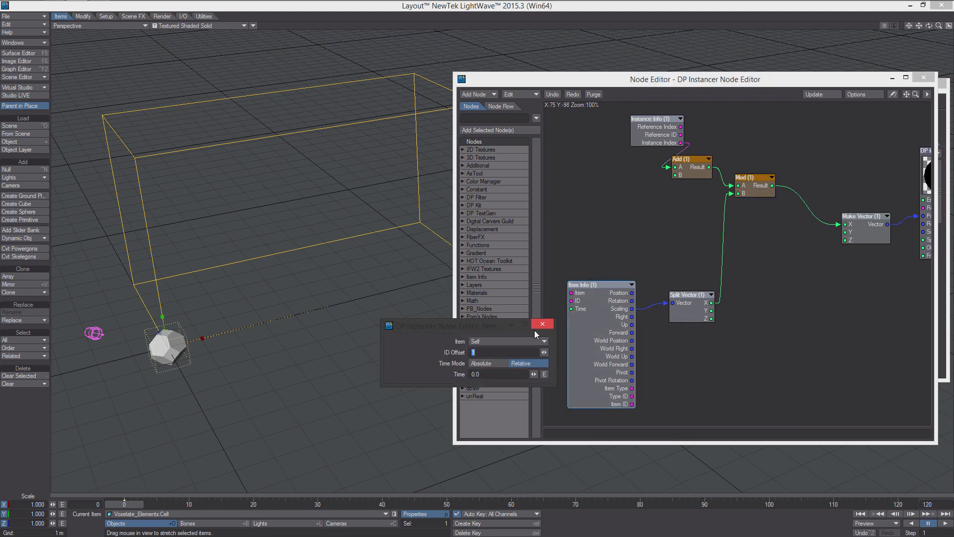
pyautogui.click(510, 340)
pyautogui.click(516, 354)
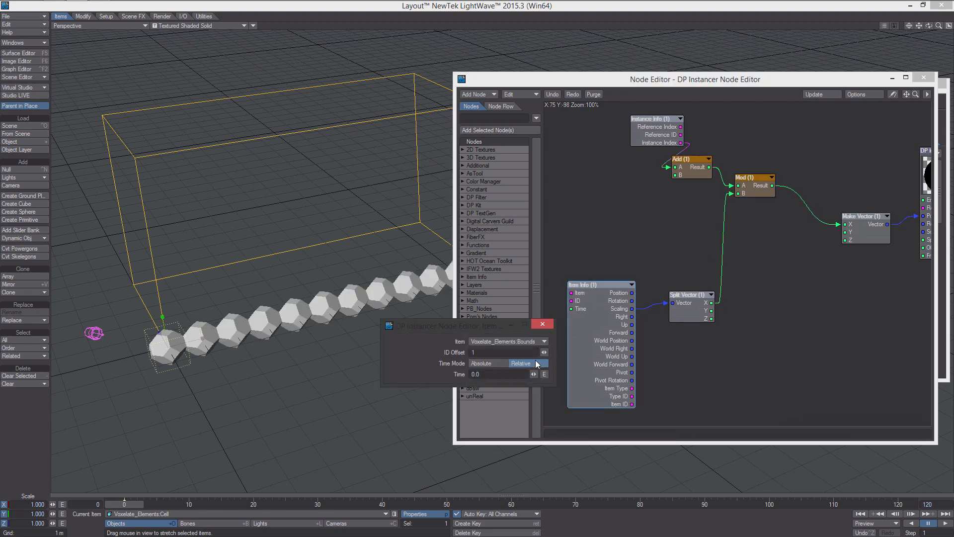
pyautogui.click(543, 325)
# - Reframe the scene view and node editor window to examine the row of cell instances alongside the network
pyautogui.moveTo(488, 85); pyautogui.dragTo(565, 79)
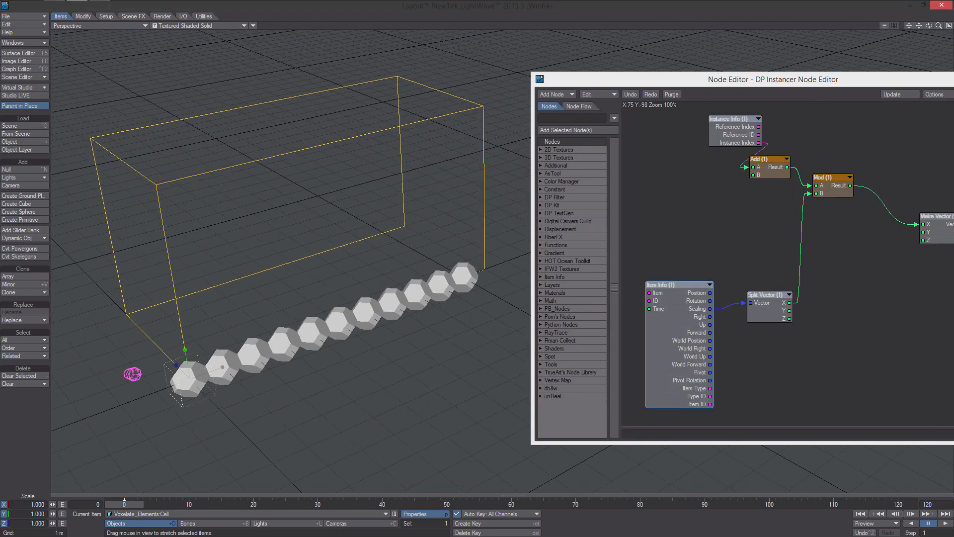
pyautogui.moveTo(133, 503)
pyautogui.mouseDown()
pyautogui.moveTo(263, 503)
pyautogui.moveTo(134, 504)
pyautogui.mouseUp()
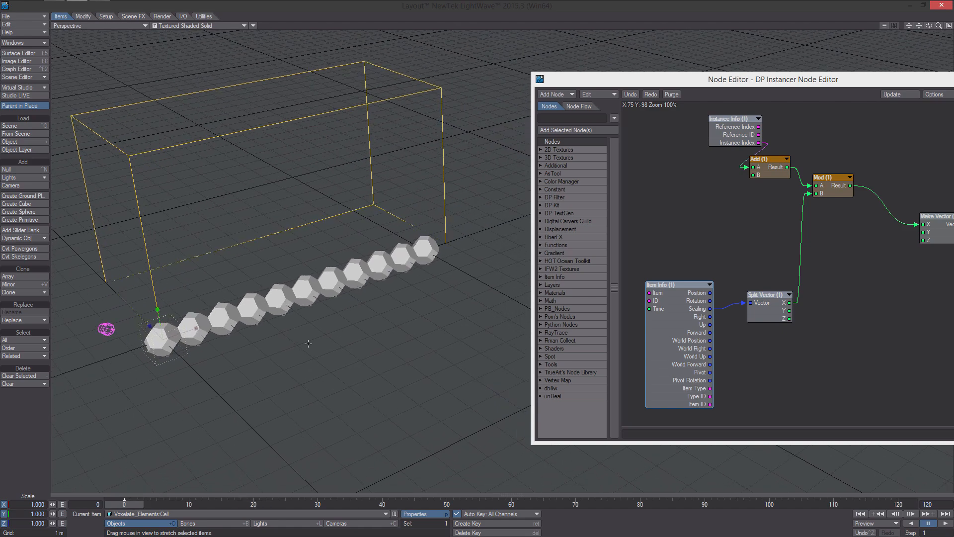
pyautogui.press(',')
pyautogui.keyDown('alt'); pyautogui.moveTo(765, 299); pyautogui.dragTo(740, 297); pyautogui.keyUp('alt')
pyautogui.moveTo(776, 80); pyautogui.dragTo(712, 66)
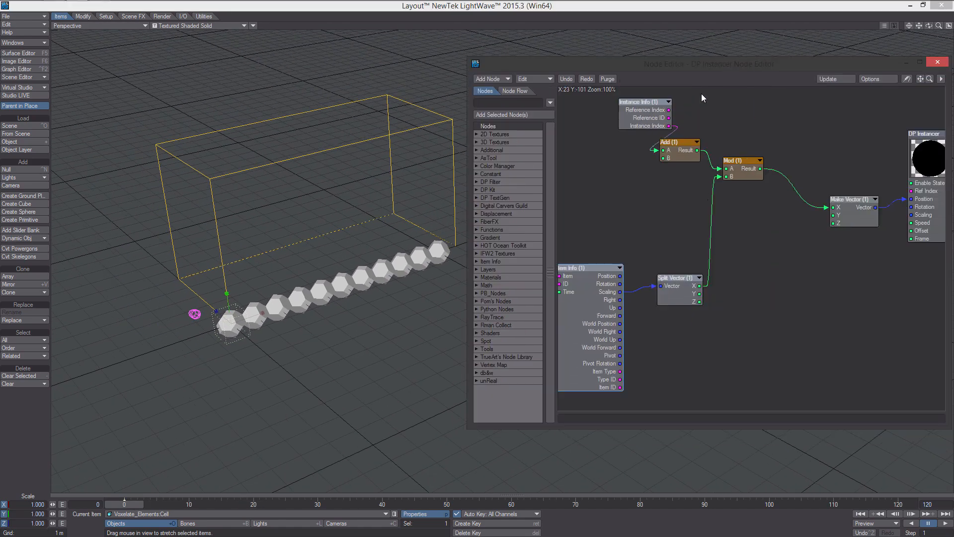
pyautogui.keyDown('alt'); pyautogui.moveTo(627, 283); pyautogui.dragTo(616, 266); pyautogui.keyUp('alt')
pyautogui.moveTo(697, 290); pyautogui.dragTo(690, 290)
# - Add a scalar Divide node, feeding its A from Add's Result and its B from Split Vector's X
pyautogui.keyDown('alt'); pyautogui.moveTo(758, 255); pyautogui.dragTo(736, 258); pyautogui.keyUp('alt')
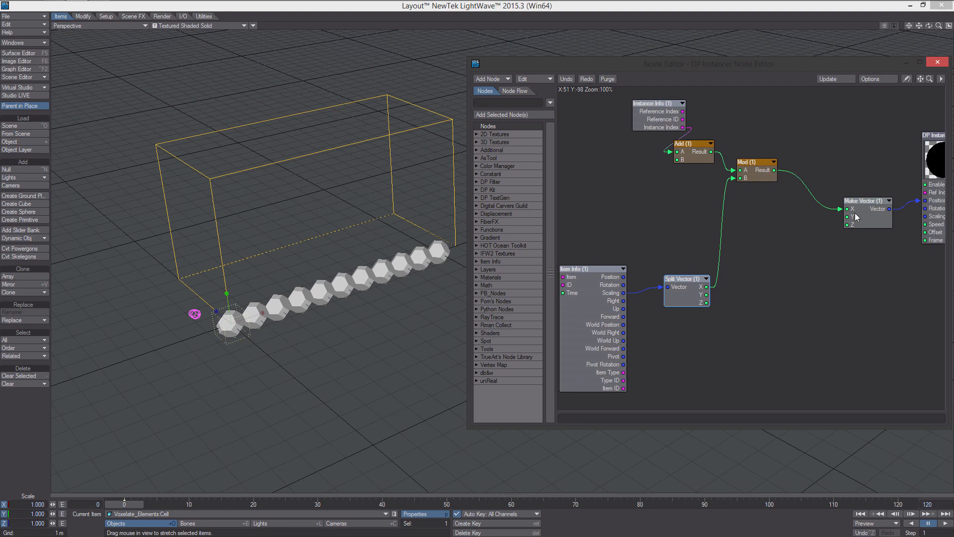
pyautogui.rightClick(795, 261)
pyautogui.moveTo(772, 400)
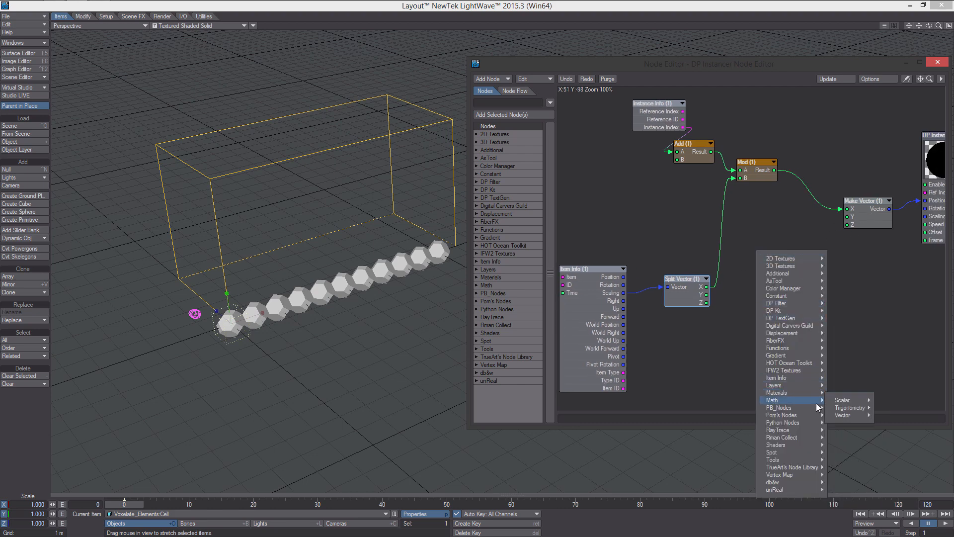
pyautogui.moveTo(845, 400)
pyautogui.click(889, 437)
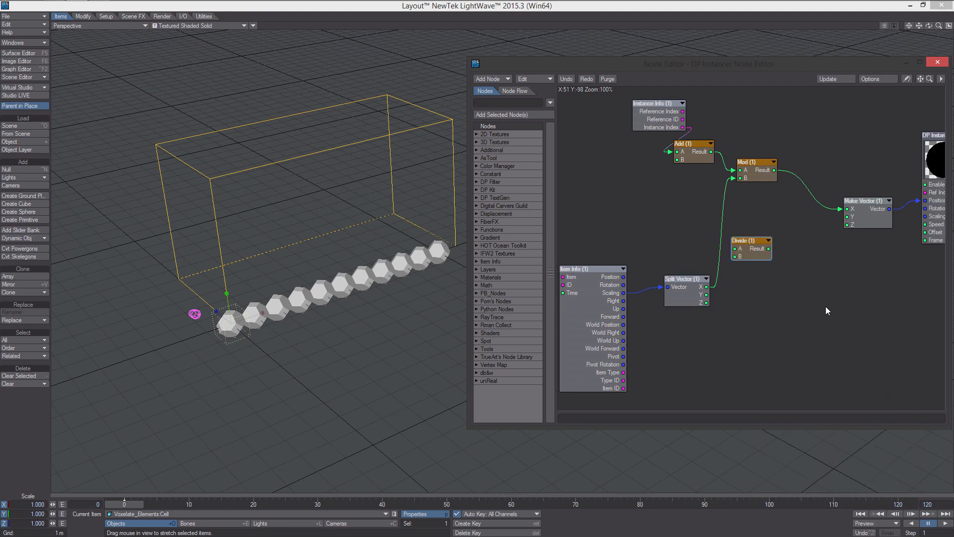
pyautogui.keyDown('alt'); pyautogui.moveTo(758, 255); pyautogui.dragTo(725, 257); pyautogui.keyUp('alt')
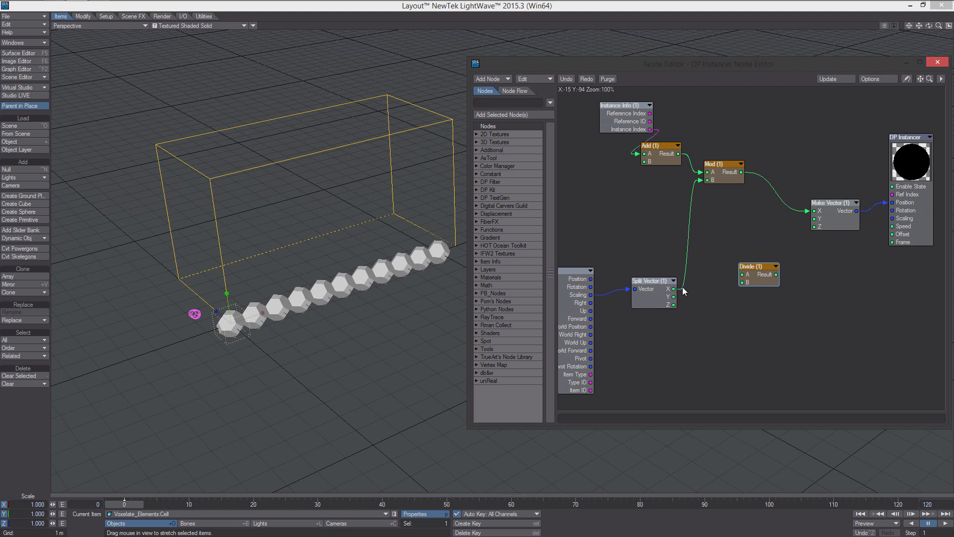
pyautogui.moveTo(674, 289); pyautogui.dragTo(745, 283)
# - Add a scalar Floor node and connect Divide's Result to its input
pyautogui.rightClick(702, 212)
pyautogui.moveTo(752, 369)
pyautogui.moveTo(790, 359)
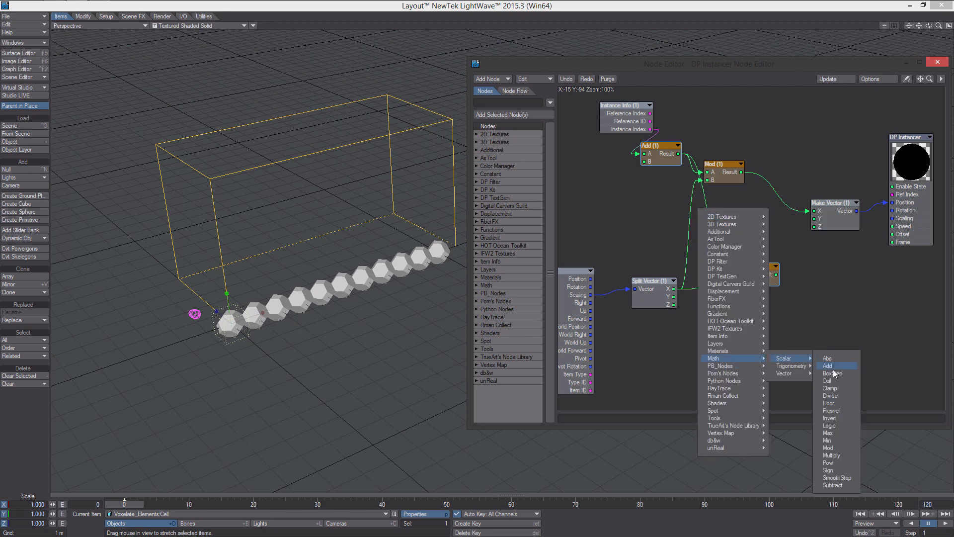
pyautogui.click(843, 404)
pyautogui.moveTo(777, 275); pyautogui.dragTo(819, 276)
pyautogui.moveTo(826, 269); pyautogui.dragTo(817, 276)
pyautogui.rightClick(759, 319)
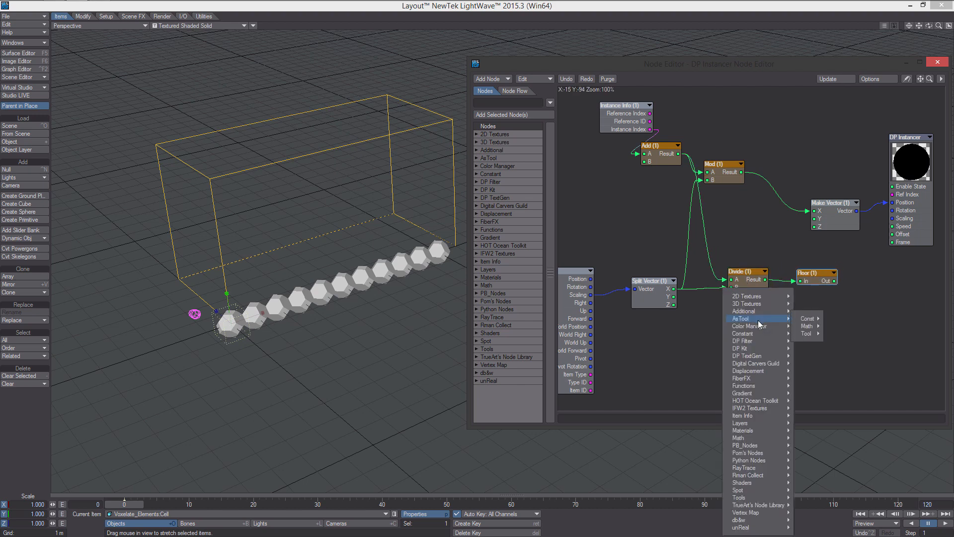
# - Duplicate the Mod node, place the copy after Floor, and spread out the original Mod and Make Vector nodes
pyautogui.click(735, 173)
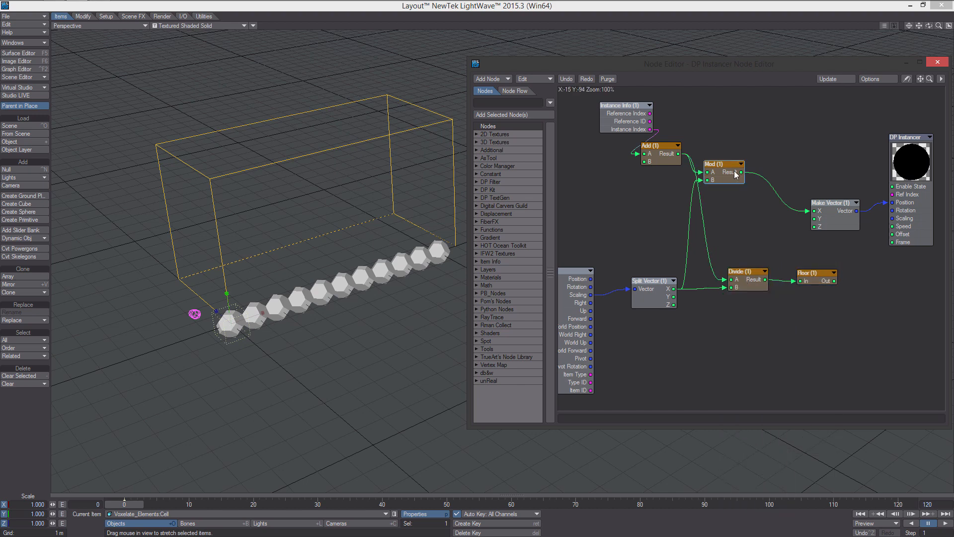
pyautogui.hotkey('ctrl', 'c')
pyautogui.hotkey('ctrl', 'v')
pyautogui.moveTo(758, 241); pyautogui.dragTo(882, 281)
pyautogui.moveTo(851, 282); pyautogui.dragTo(796, 282, button='middle')
pyautogui.moveTo(887, 248); pyautogui.dragTo(862, 209)
pyautogui.moveTo(667, 173); pyautogui.dragTo(716, 184)
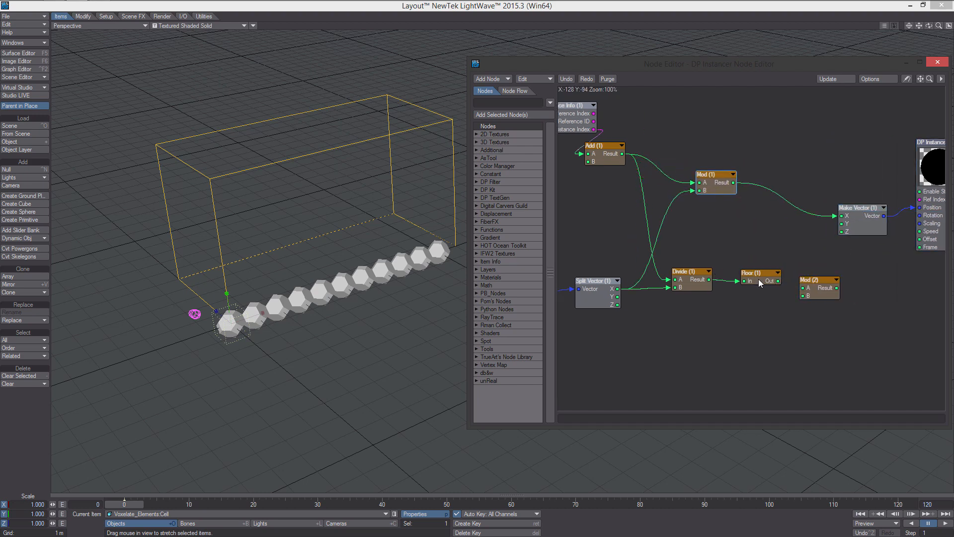
# - Feed the copied Mod's A from Floor and B from Split Vector's Z, and connect its Result to Make Vector's Z
pyautogui.moveTo(758, 283); pyautogui.dragTo(752, 275)
pyautogui.moveTo(812, 292); pyautogui.dragTo(787, 272)
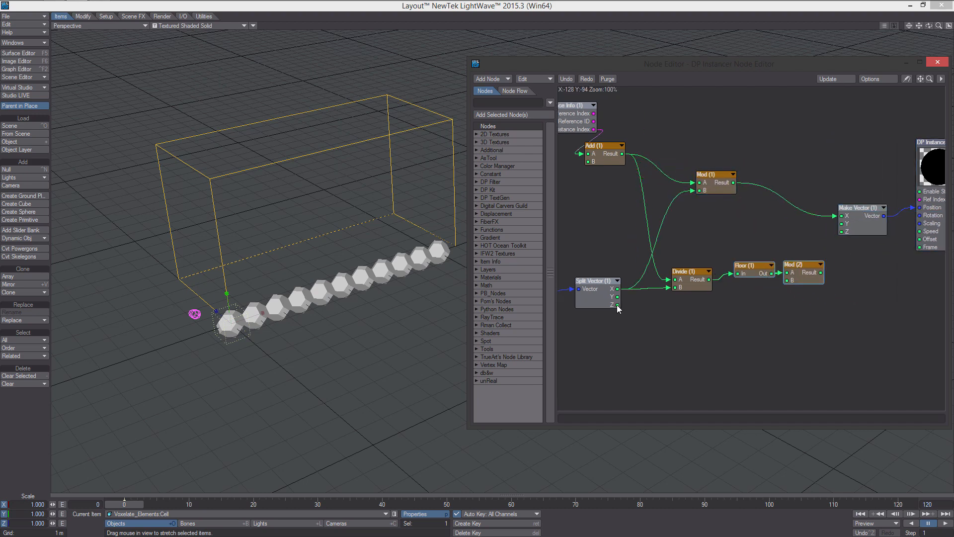
pyautogui.moveTo(617, 305); pyautogui.dragTo(808, 284)
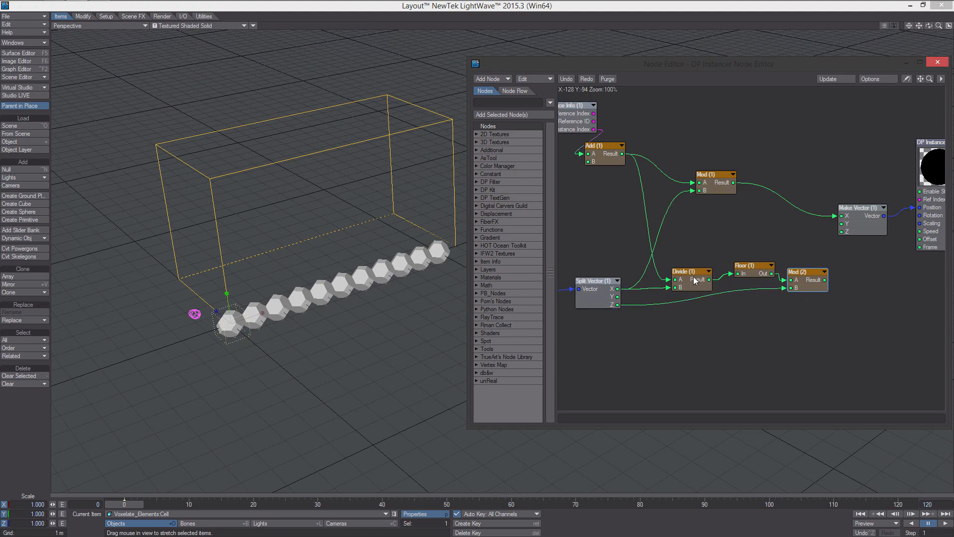
pyautogui.moveTo(696, 280); pyautogui.dragTo(689, 275)
pyautogui.moveTo(825, 280); pyautogui.dragTo(841, 231)
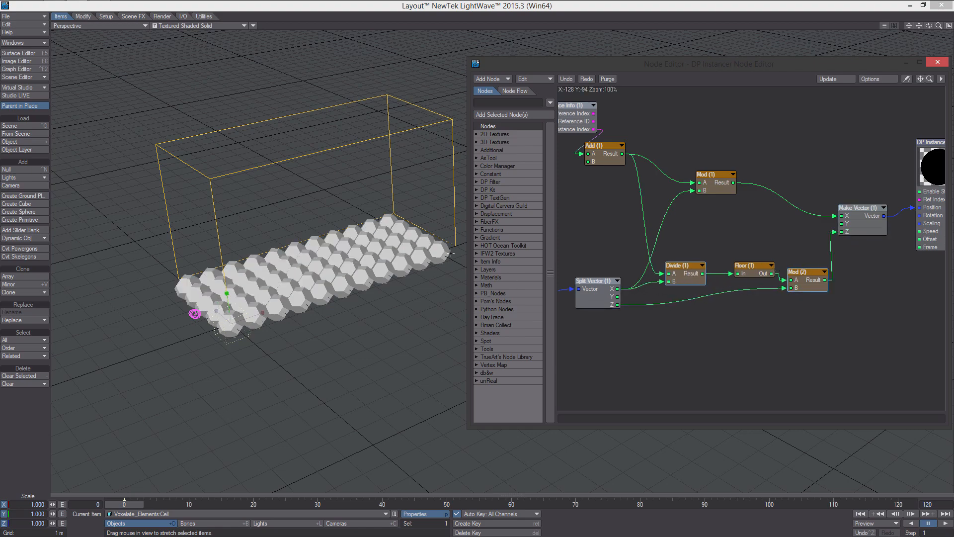
pyautogui.keyDown('alt'); pyautogui.moveTo(451, 254); pyautogui.dragTo(400, 172); pyautogui.keyUp('alt')
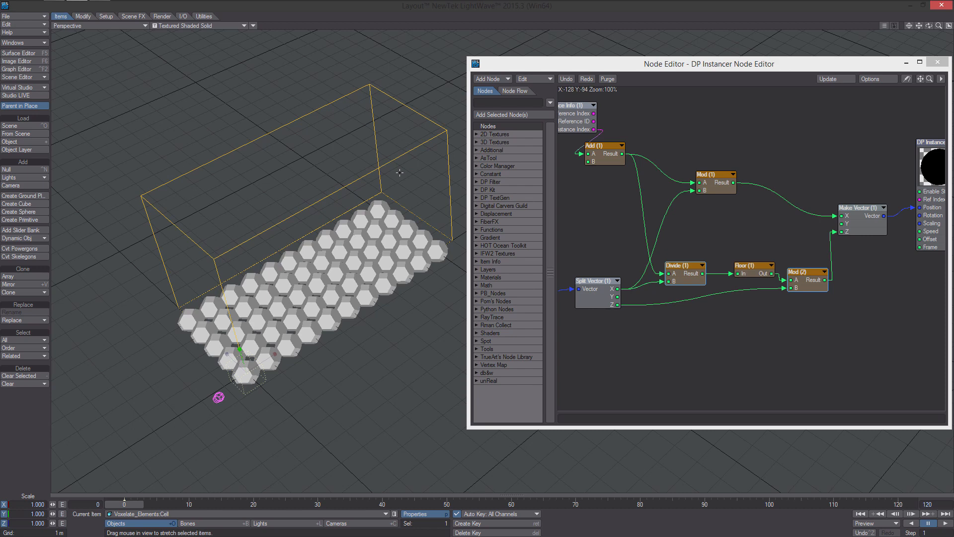
# - Add a scalar Multiply node below Floor and shift the Item Info and Split Vector nodes away to make room
pyautogui.keyDown('alt'); pyautogui.moveTo(672, 225); pyautogui.dragTo(734, 189); pyautogui.keyUp('alt')
pyautogui.keyDown('alt'); pyautogui.moveTo(676, 264); pyautogui.dragTo(669, 240); pyautogui.keyUp('alt')
pyautogui.keyDown('alt'); pyautogui.moveTo(736, 242); pyautogui.dragTo(710, 245); pyautogui.keyUp('alt')
pyautogui.rightClick(711, 248)
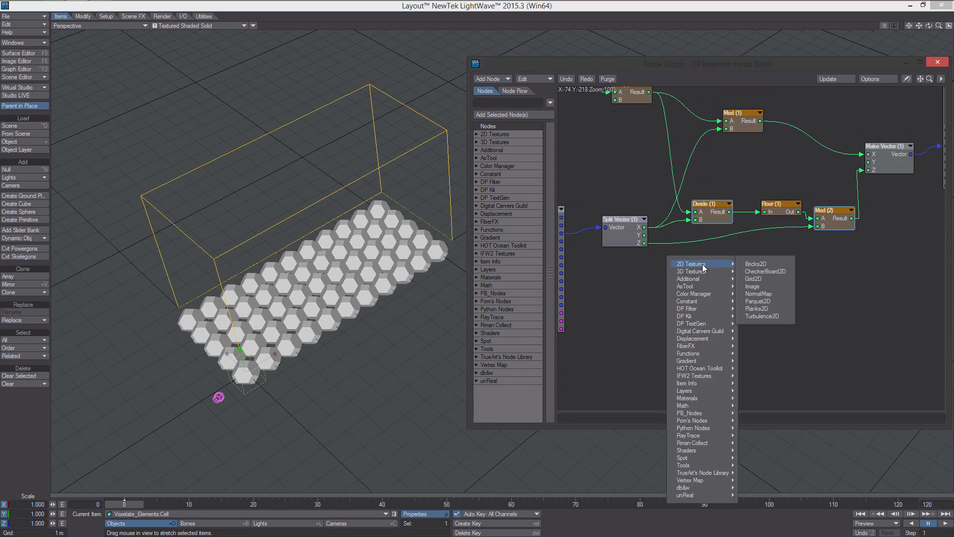
pyautogui.moveTo(725, 405)
pyautogui.moveTo(760, 405)
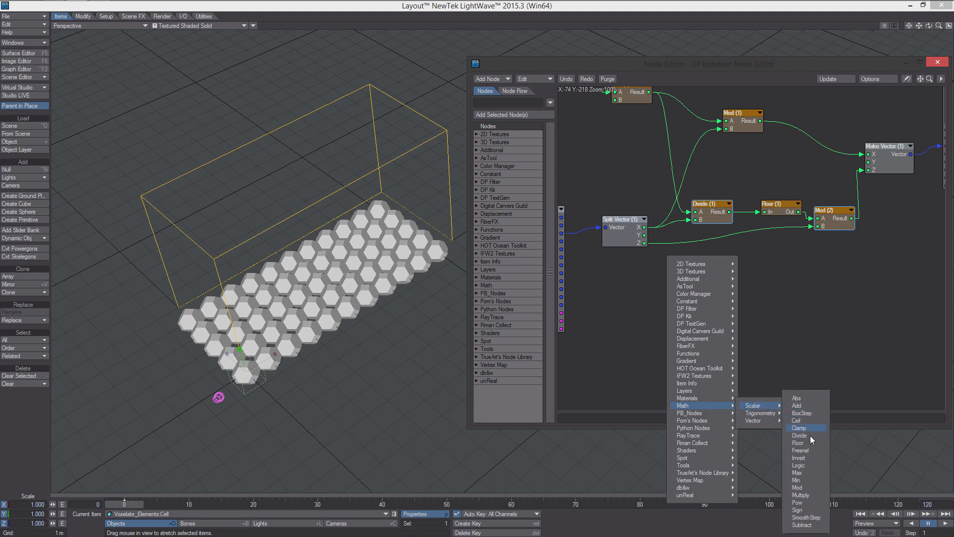
pyautogui.click(801, 495)
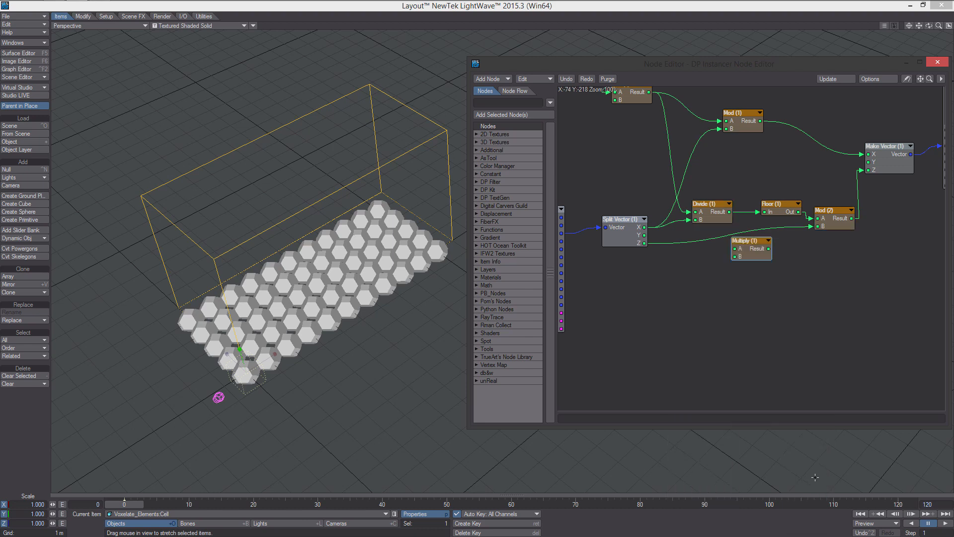
pyautogui.keyDown('alt'); pyautogui.moveTo(592, 228); pyautogui.dragTo(642, 259); pyautogui.keyUp('alt')
pyautogui.moveTo(577, 291); pyautogui.dragTo(553, 287)
pyautogui.moveTo(654, 273); pyautogui.dragTo(638, 274)
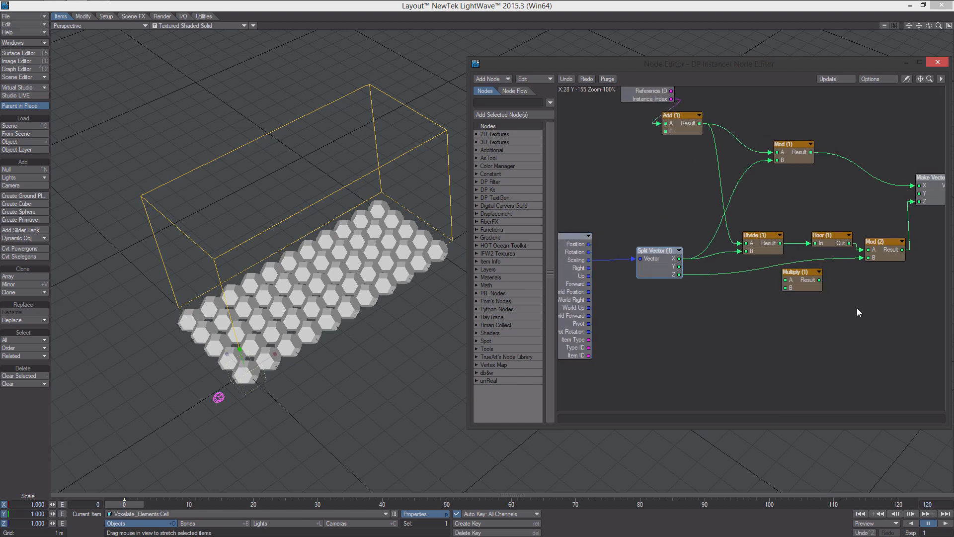
# - Place Multiply below Divide and connect Split Vector's X to its A input and Z to its B input
pyautogui.moveTo(792, 287); pyautogui.dragTo(694, 298)
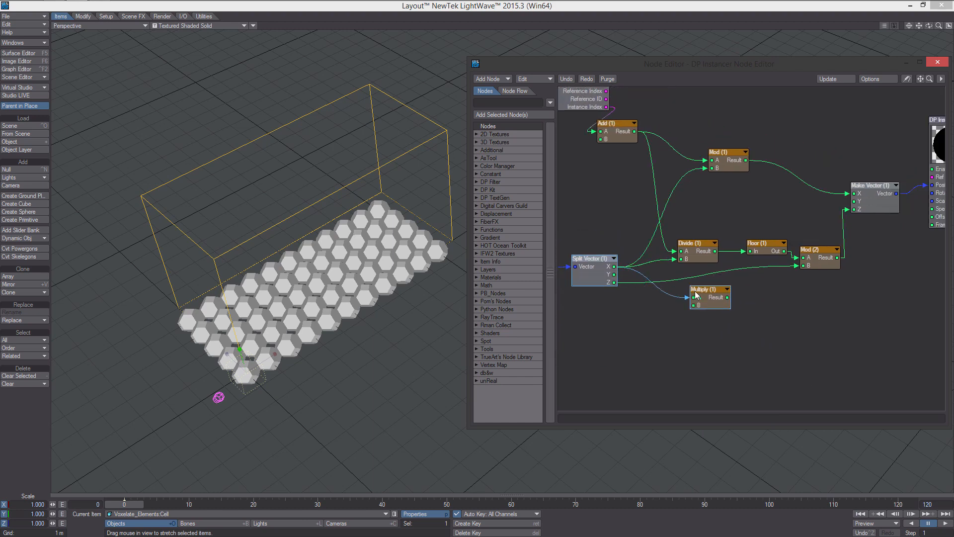
pyautogui.moveTo(614, 283); pyautogui.dragTo(686, 294)
pyautogui.moveTo(775, 259); pyautogui.dragTo(786, 256)
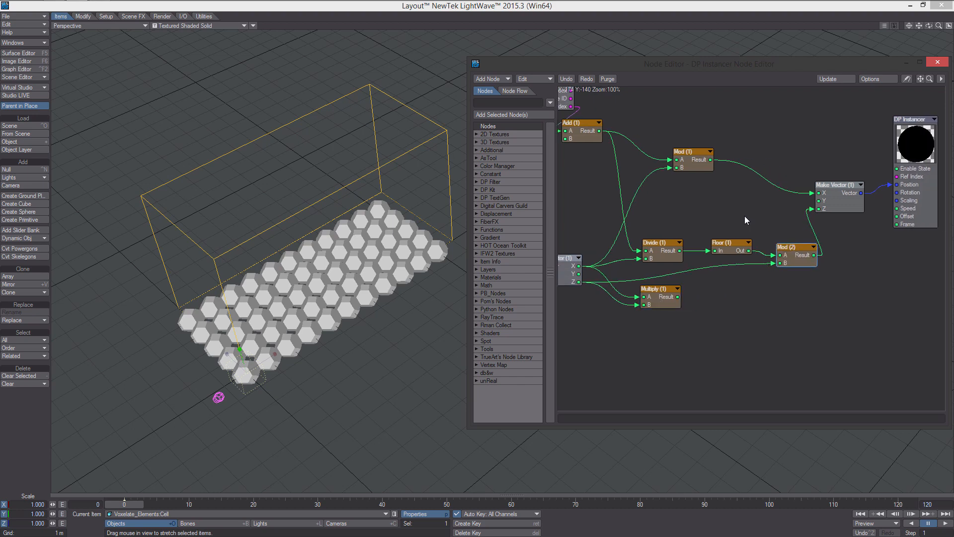
# - Duplicate the Divide and Floor pair, place the copies after Multiply, and reconnect the original Divide's Result to the original Floor
pyautogui.moveTo(745, 208); pyautogui.dragTo(715, 298)
pyautogui.hotkey('ctrl', 'c')
pyautogui.hotkey('ctrl', 'v')
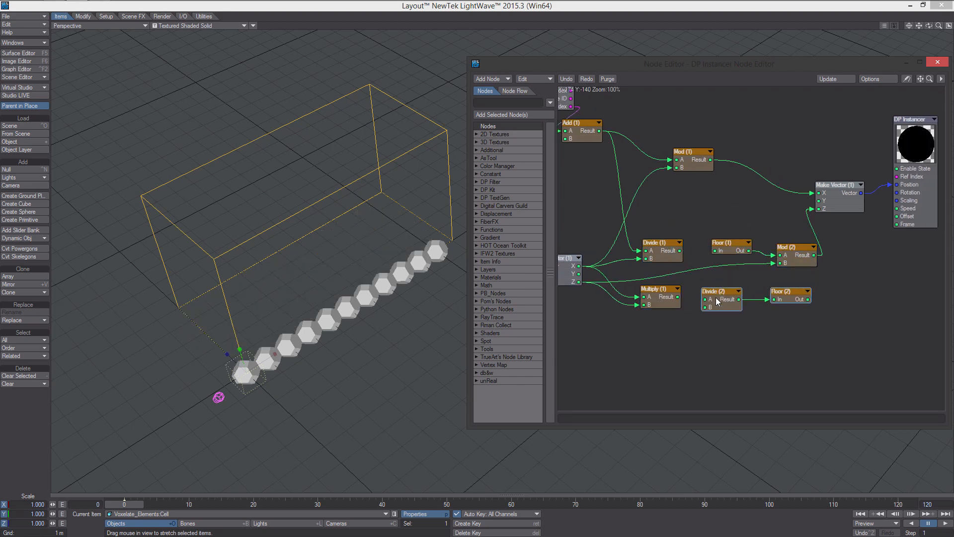
pyautogui.moveTo(679, 250); pyautogui.dragTo(715, 251)
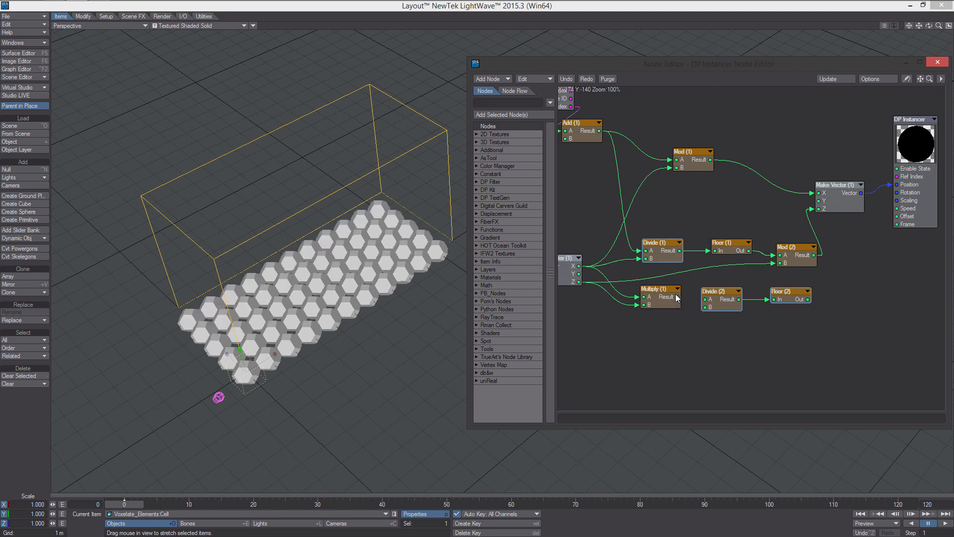
# - Feed the copied Divide from Add's Result and Multiply's Result, and connect the copied Floor's Out to Make Vector's Y
pyautogui.moveTo(677, 296); pyautogui.dragTo(730, 304)
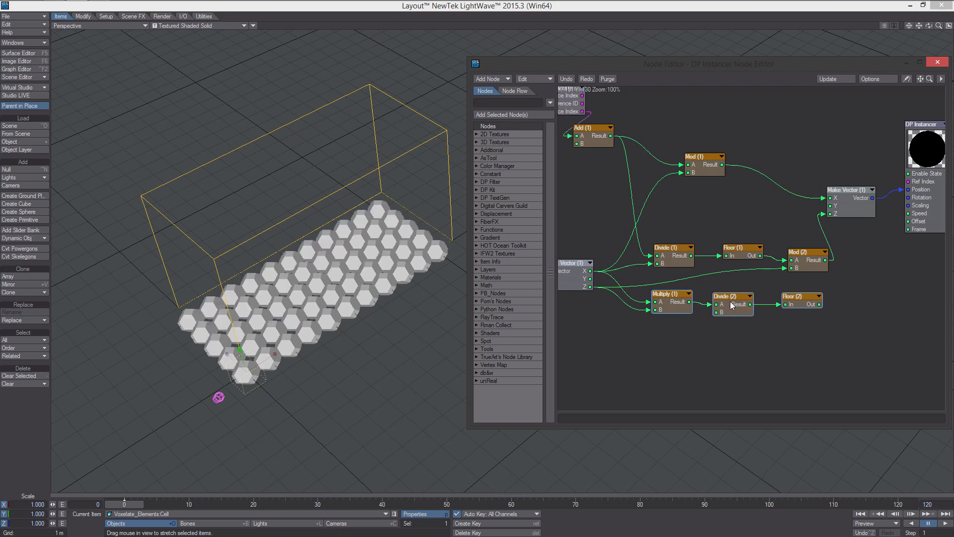
pyautogui.moveTo(612, 135); pyautogui.dragTo(712, 298)
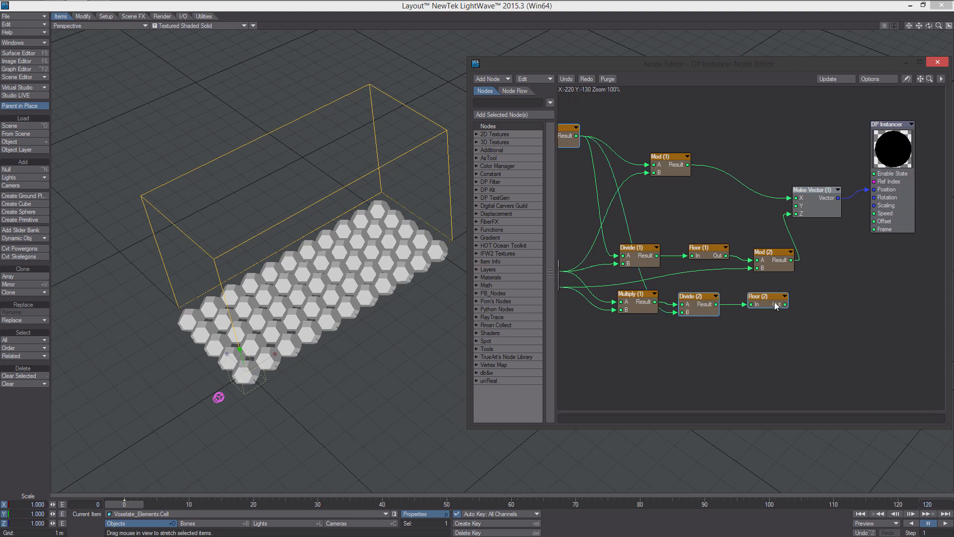
pyautogui.keyDown('alt'); pyautogui.moveTo(777, 306); pyautogui.dragTo(795, 211); pyautogui.keyUp('alt')
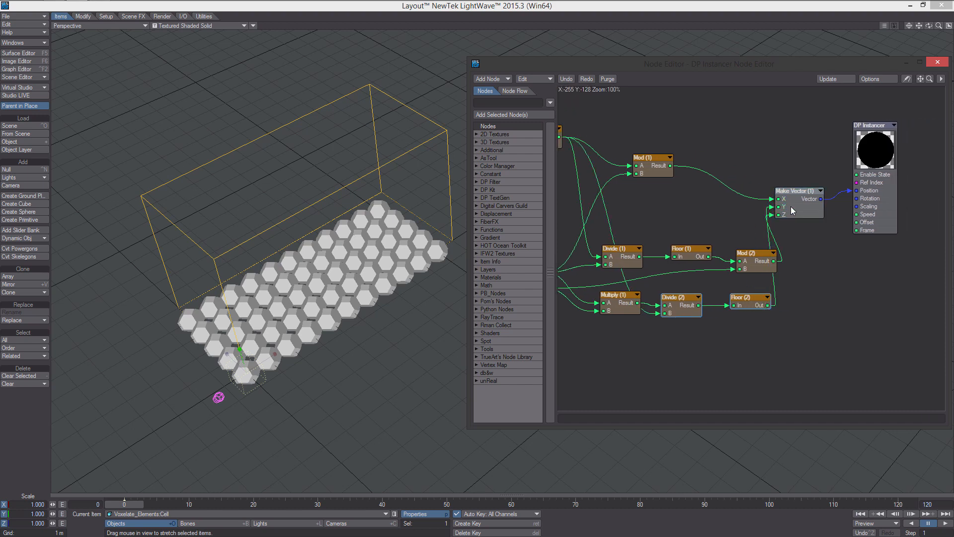
pyautogui.keyDown('alt'); pyautogui.moveTo(720, 280); pyautogui.dragTo(847, 273); pyautogui.keyUp('alt')
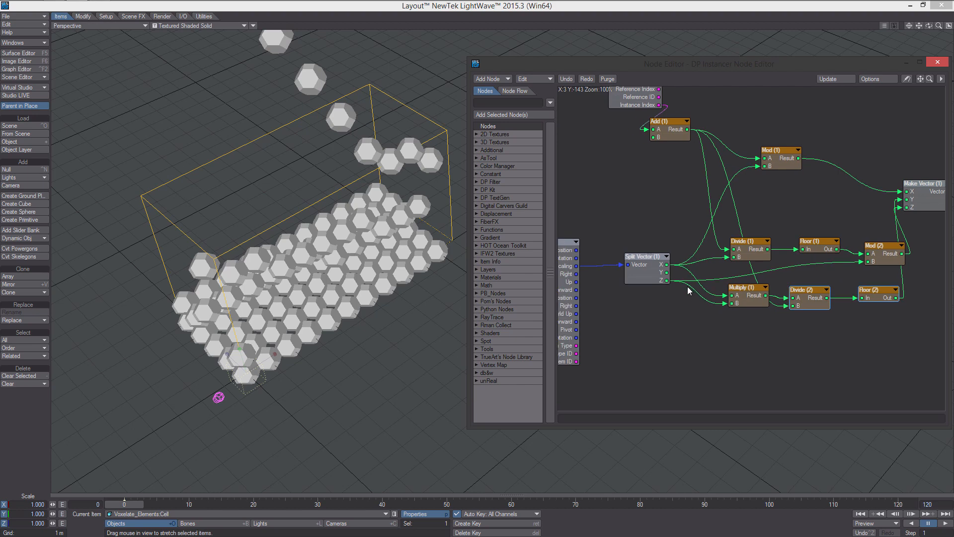
# - Rewire the lower chain with Add's Result into the copied Divide's A and the copied Floor's Out into Make Vector's Y, spacing out its nodes
pyautogui.keyDown('alt'); pyautogui.moveTo(683, 288); pyautogui.dragTo(738, 297); pyautogui.keyUp('alt')
pyautogui.moveTo(619, 295); pyautogui.dragTo(600, 294)
pyautogui.moveTo(698, 284); pyautogui.dragTo(680, 286)
pyautogui.keyDown('alt'); pyautogui.moveTo(918, 252); pyautogui.dragTo(850, 256); pyautogui.keyUp('alt')
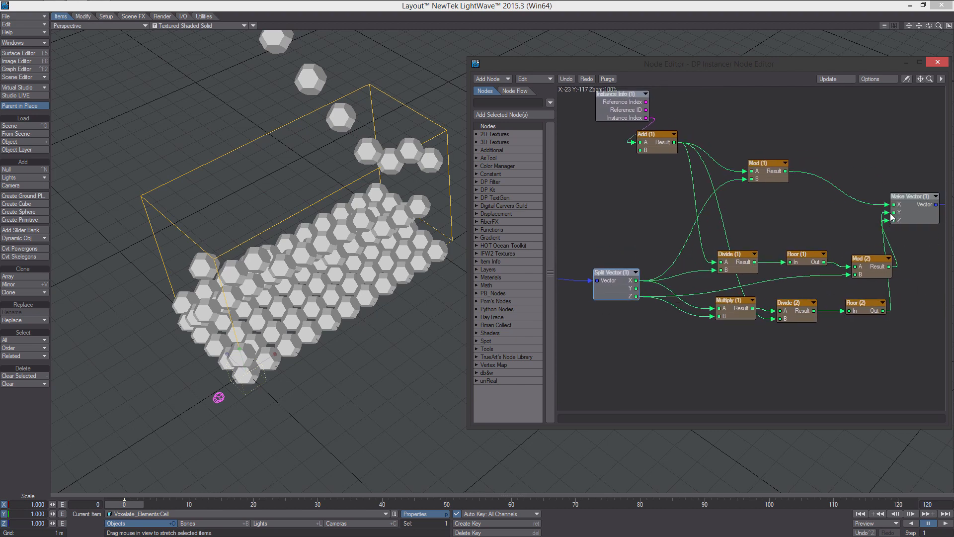
pyautogui.moveTo(888, 213); pyautogui.dragTo(907, 304)
pyautogui.keyDown('alt'); pyautogui.moveTo(829, 318); pyautogui.dragTo(780, 308); pyautogui.keyUp('alt')
pyautogui.click(797, 304)
pyautogui.moveTo(671, 143); pyautogui.dragTo(819, 327)
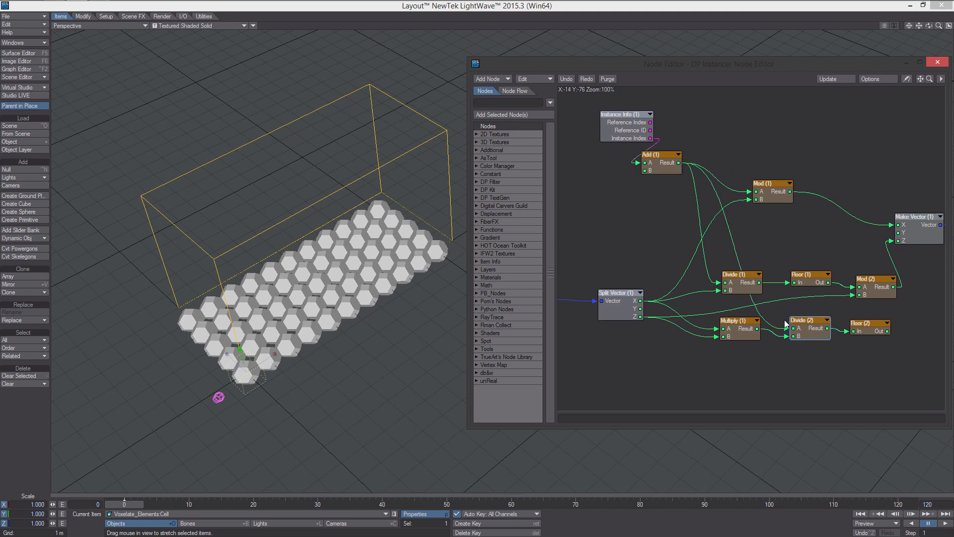
pyautogui.moveTo(739, 325); pyautogui.dragTo(738, 332)
pyautogui.moveTo(887, 331); pyautogui.dragTo(914, 235)
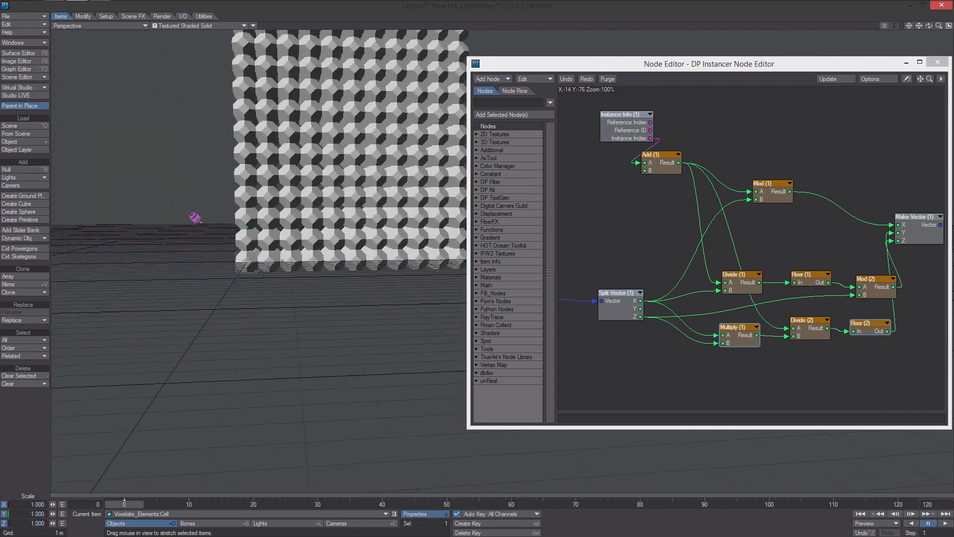
# - Shift the DP Instancer and Make Vector nodes away from the Mod and Floor nodes to make room
pyautogui.keyDown('alt'); pyautogui.moveTo(850, 239); pyautogui.dragTo(695, 229); pyautogui.keyUp('alt')
pyautogui.moveTo(832, 141); pyautogui.dragTo(898, 146)
pyautogui.moveTo(759, 206); pyautogui.dragTo(836, 244)
pyautogui.keyDown('alt'); pyautogui.moveTo(791, 255); pyautogui.dragTo(892, 226); pyautogui.keyUp('alt')
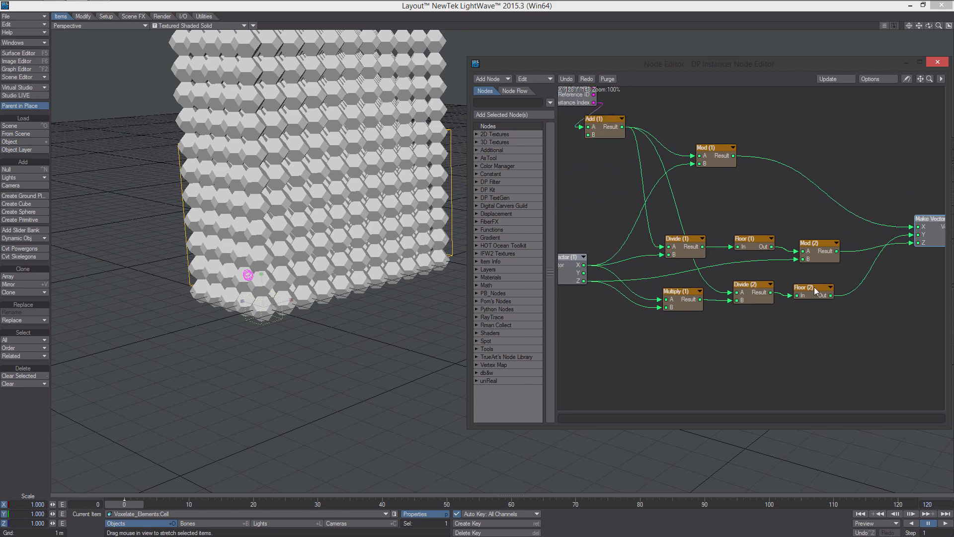
pyautogui.moveTo(755, 291); pyautogui.dragTo(748, 290)
# - Add a scalar Multiply node and insert it between the lower Floor's Out and Make Vector's Y
pyautogui.rightClick(820, 313)
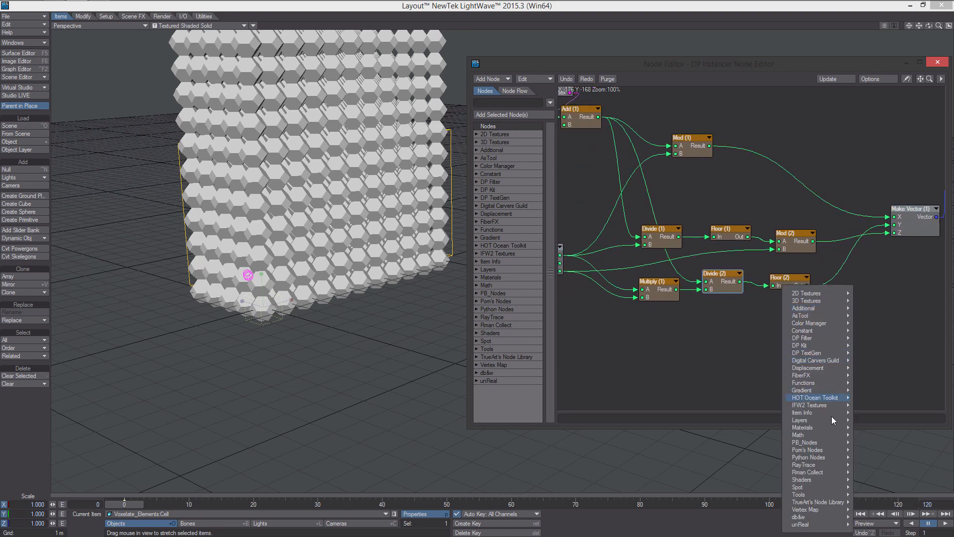
pyautogui.moveTo(820, 435)
pyautogui.moveTo(870, 435)
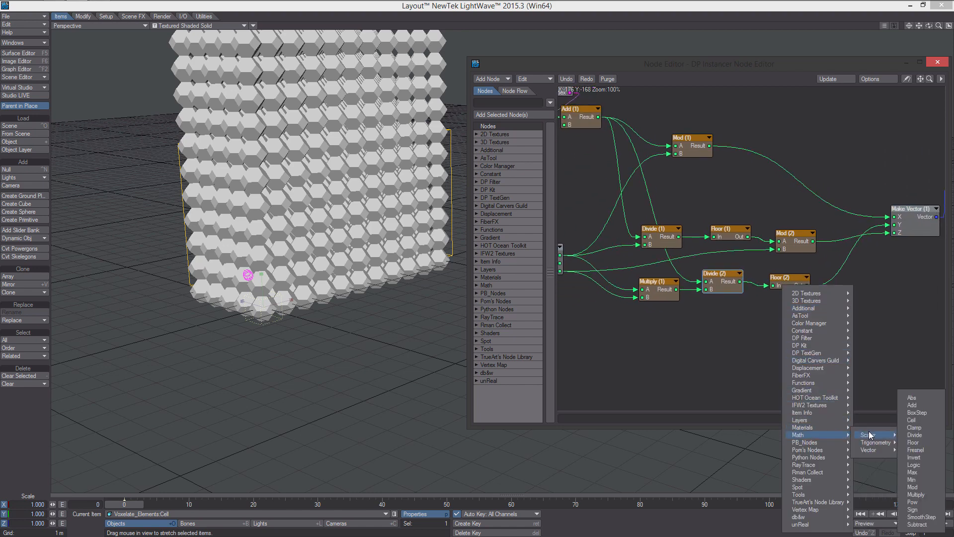
pyautogui.click(917, 494)
pyautogui.moveTo(807, 285); pyautogui.dragTo(895, 232)
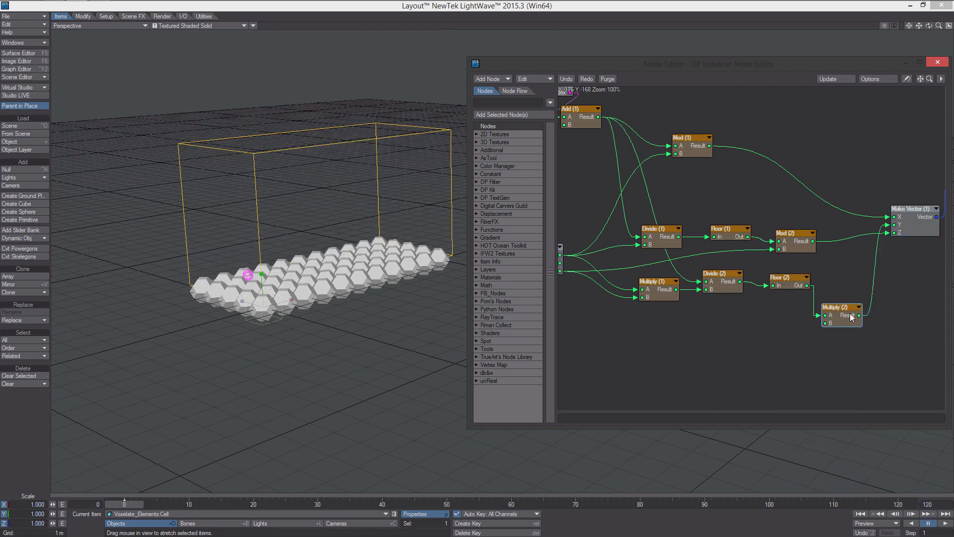
# - Set the new Multiply node's B to 0.5 and line the node up beside the lower Floor
pyautogui.doubleClick(848, 318)
pyautogui.write('0.5')
pyautogui.press('Return')
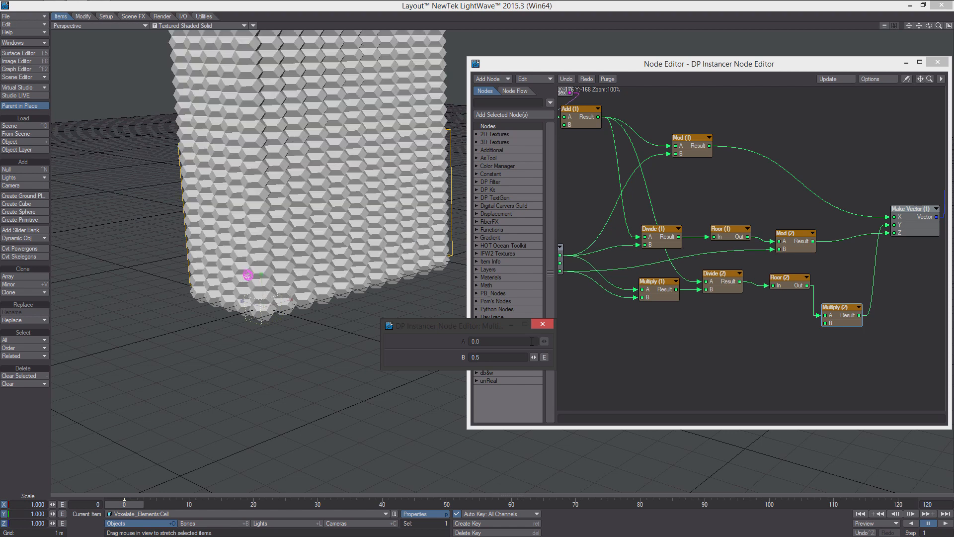
pyautogui.click(542, 324)
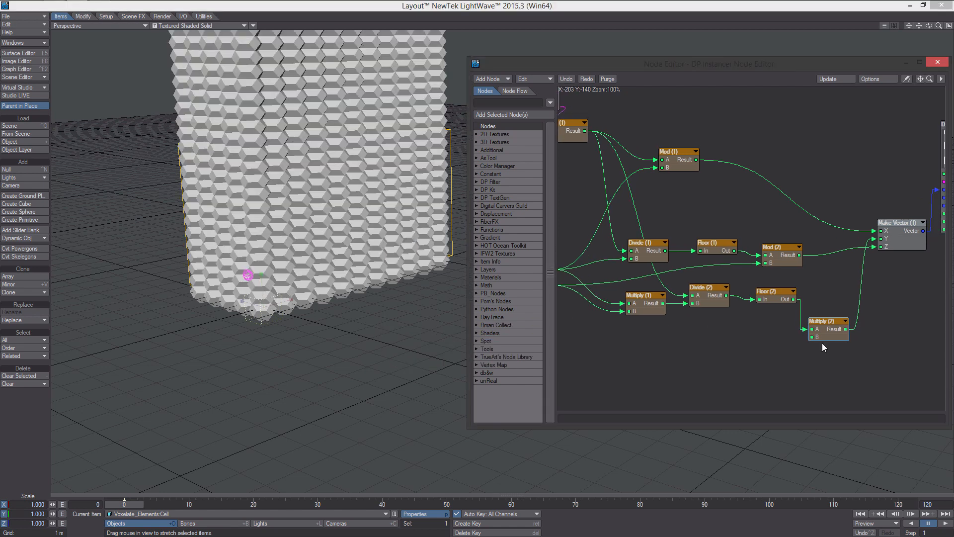
pyautogui.moveTo(823, 337); pyautogui.dragTo(775, 285)
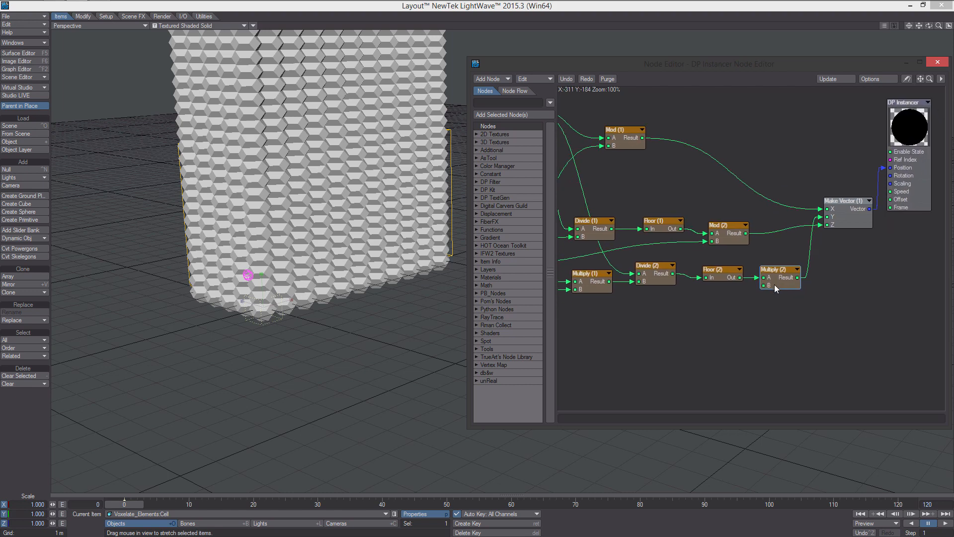
pyautogui.rightClick(694, 339)
pyautogui.moveTo(700, 389)
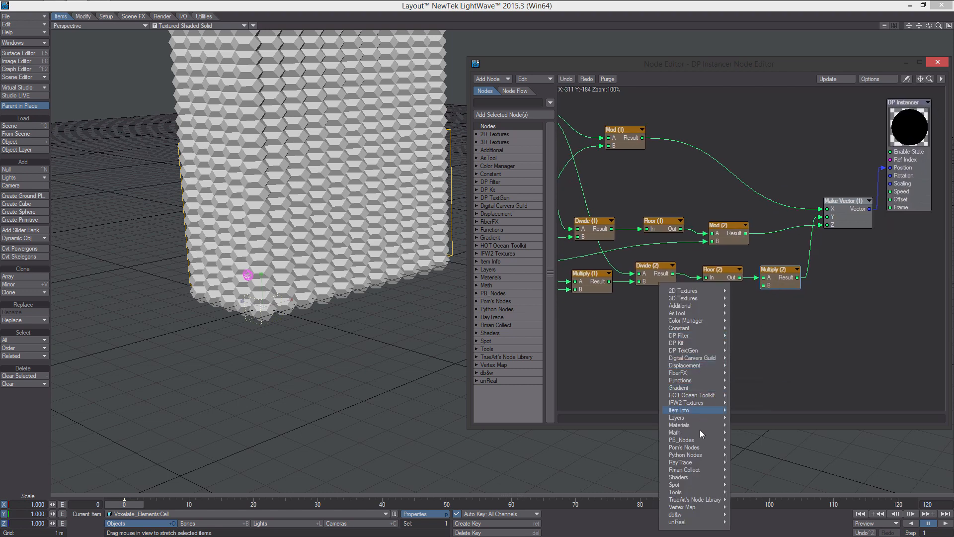
pyautogui.moveTo(699, 431)
pyautogui.moveTo(747, 435)
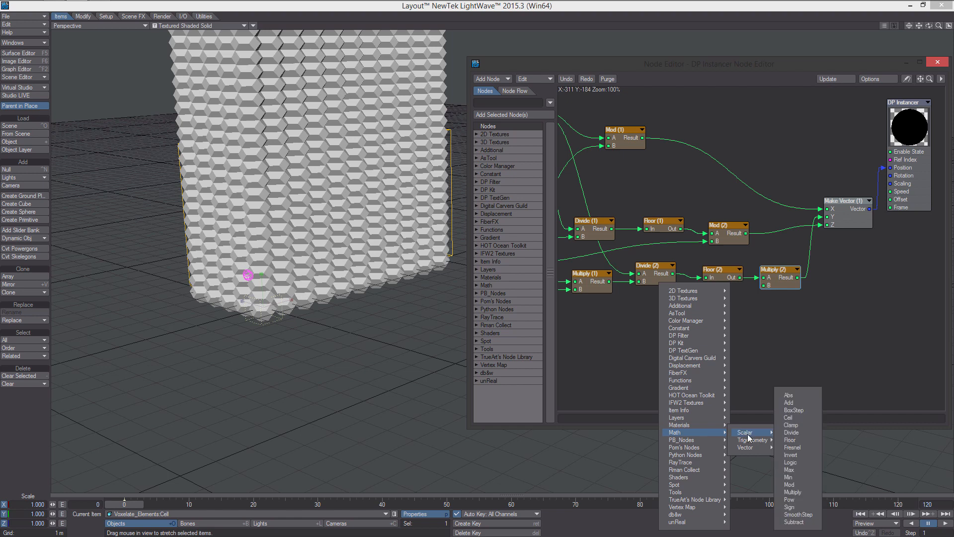
# - Duplicate the second Mod node below the new Multiply, feed its A from the lower Floor's Out, and set its B to 2
pyautogui.click(711, 227)
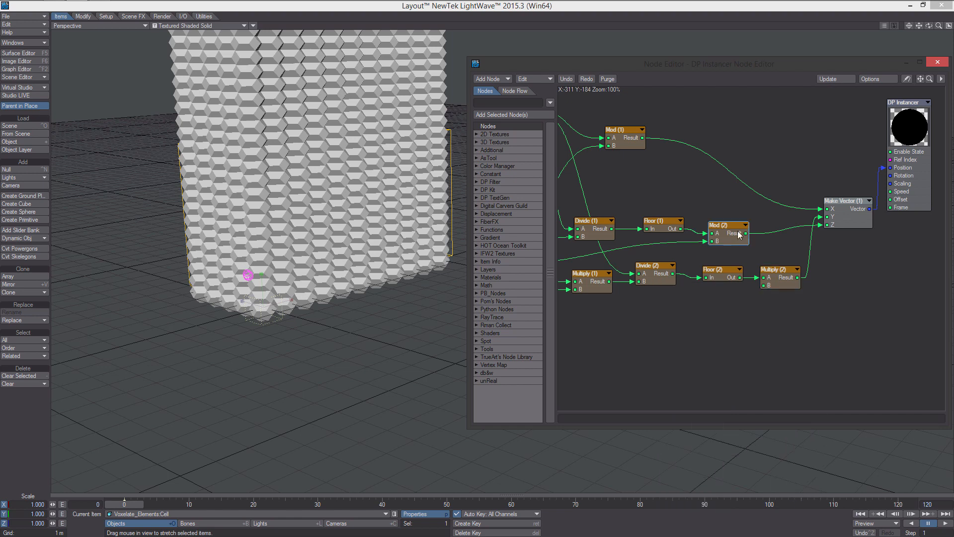
pyautogui.hotkey('ctrl', 'v')
pyautogui.moveTo(751, 241); pyautogui.dragTo(792, 322)
pyautogui.moveTo(796, 322); pyautogui.dragTo(778, 302)
pyautogui.doubleClick(778, 302)
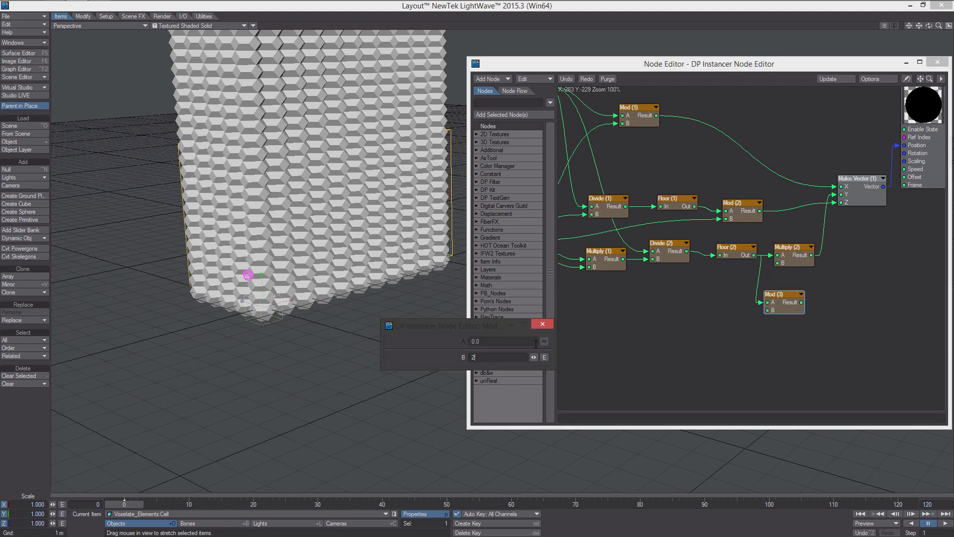
pyautogui.click(548, 325)
# - Move DP Instancer away and insert a vector Add 4 node between Make Vector's output and DP Instancer's Position
pyautogui.keyDown('alt'); pyautogui.moveTo(875, 282); pyautogui.dragTo(719, 280); pyautogui.keyUp('alt')
pyautogui.moveTo(788, 155); pyautogui.dragTo(871, 201)
pyautogui.keyDown('alt'); pyautogui.moveTo(735, 259); pyautogui.dragTo(800, 251); pyautogui.keyUp('alt')
pyautogui.rightClick(567, 276)
pyautogui.moveTo(597, 423)
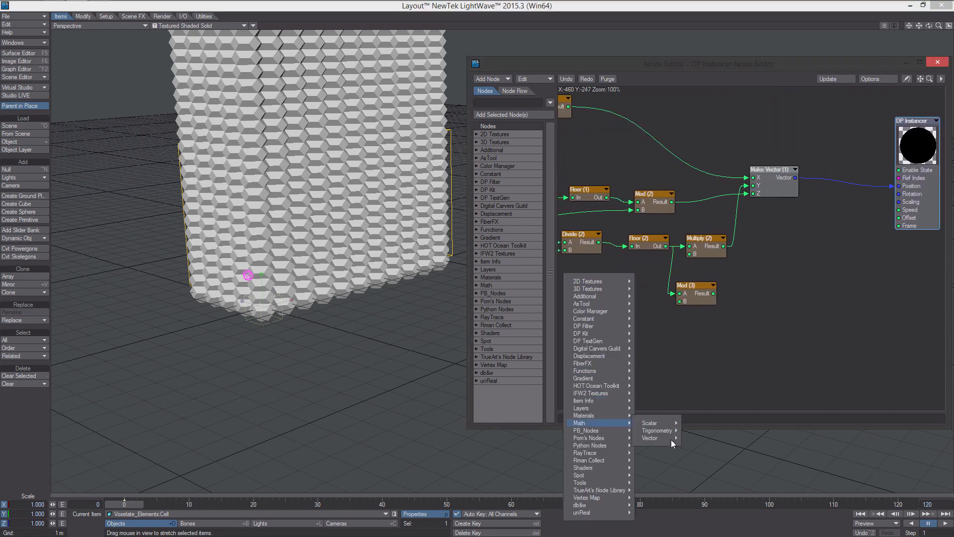
pyautogui.moveTo(666, 438)
pyautogui.click(725, 393)
pyautogui.moveTo(751, 259); pyautogui.dragTo(824, 172)
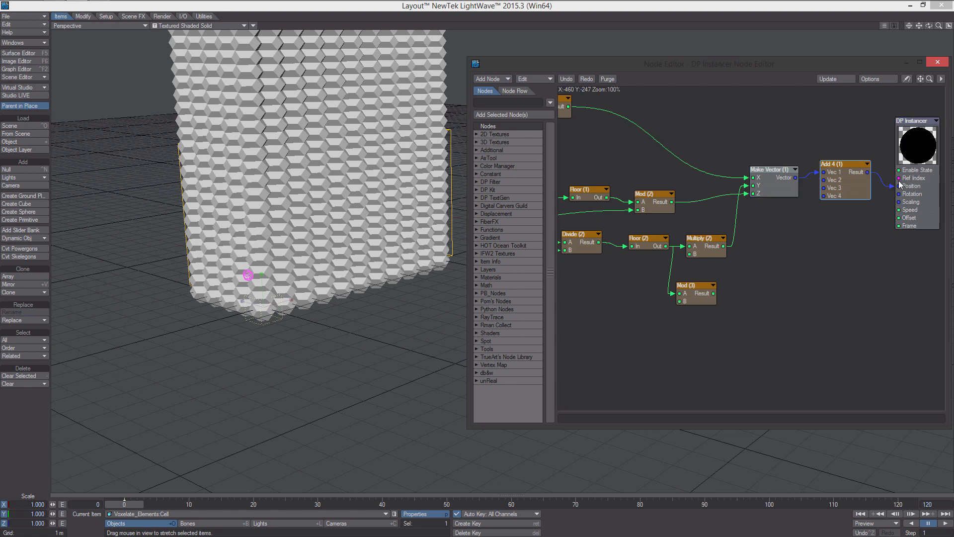
pyautogui.moveTo(915, 121); pyautogui.dragTo(918, 121)
# - Add an AsTool LogicV1 node beside the third Mod and connect that Mod's Result to its A1 input
pyautogui.rightClick(756, 246)
pyautogui.moveTo(795, 275)
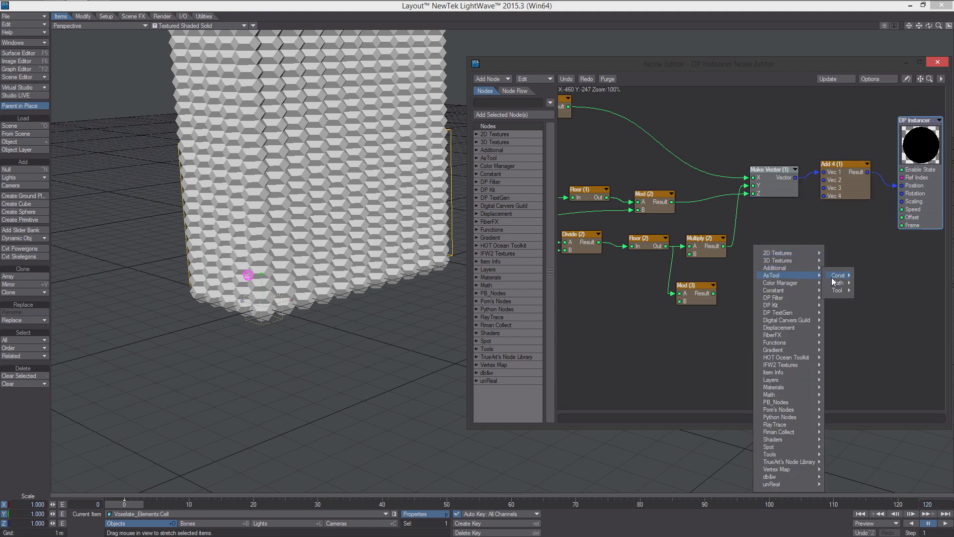
pyautogui.moveTo(845, 283)
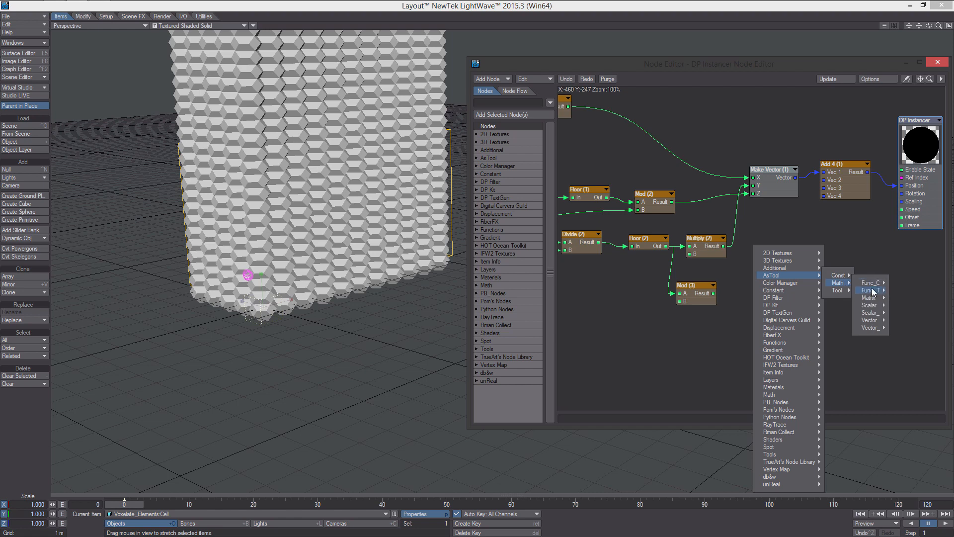
pyautogui.moveTo(880, 298)
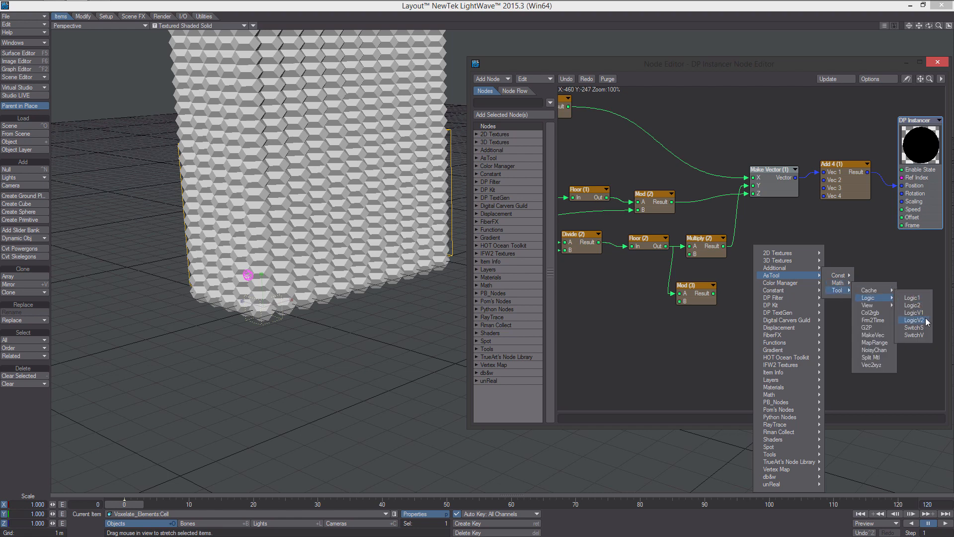
pyautogui.click(914, 312)
pyautogui.moveTo(745, 231); pyautogui.dragTo(765, 295)
pyautogui.moveTo(770, 288); pyautogui.dragTo(793, 269)
# - Add a constant Vector node below LogicV1 and connect its Vector output to LogicV1's True input
pyautogui.rightClick(738, 306)
pyautogui.moveTo(756, 329)
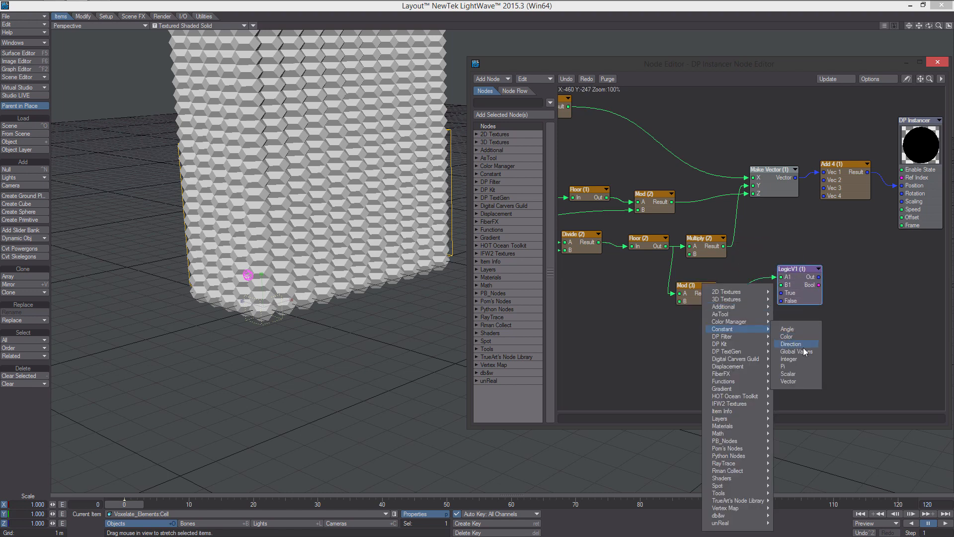
pyautogui.click(794, 381)
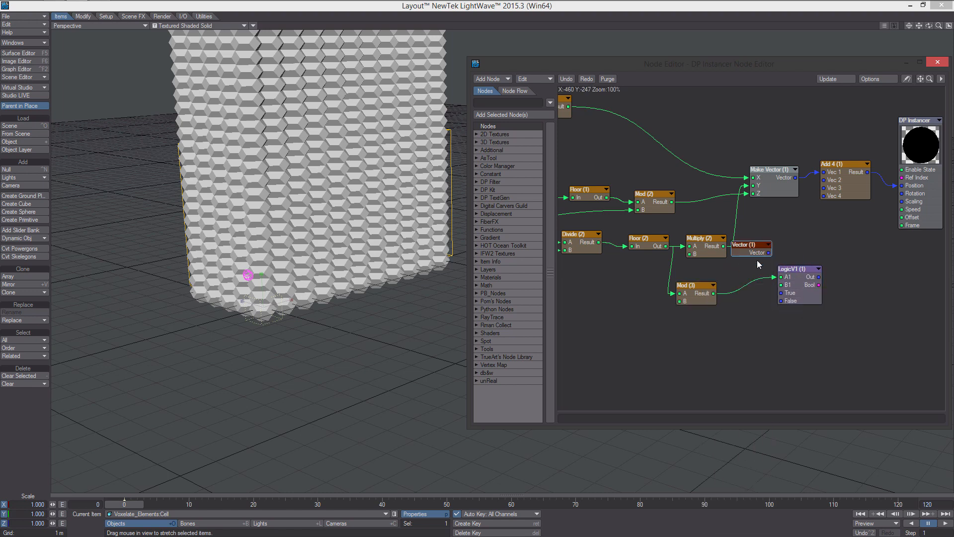
pyautogui.moveTo(763, 333); pyautogui.dragTo(780, 293)
# - Set the constant Vector's X and Z to 0.5 and its Y to 0
pyautogui.doubleClick(740, 328)
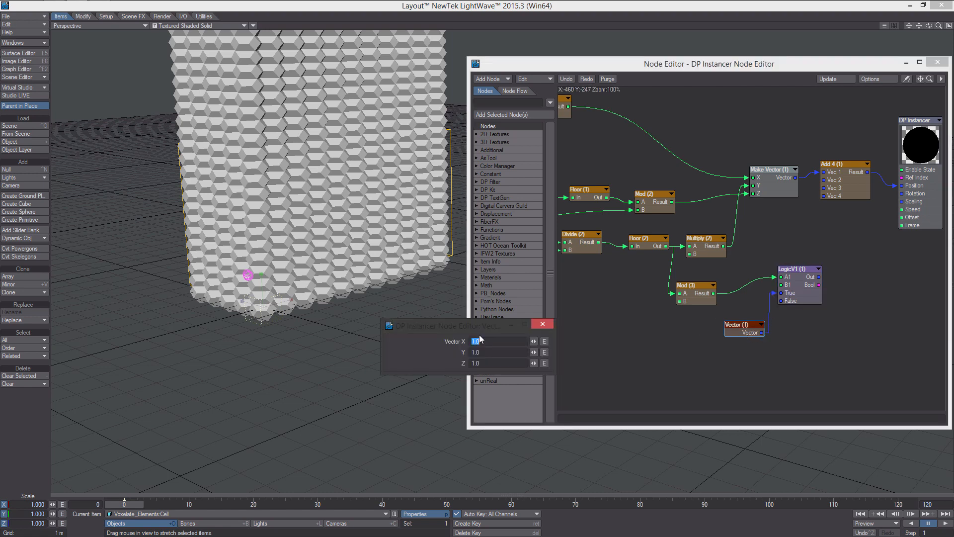
pyautogui.press('Tab')
pyautogui.write('0')
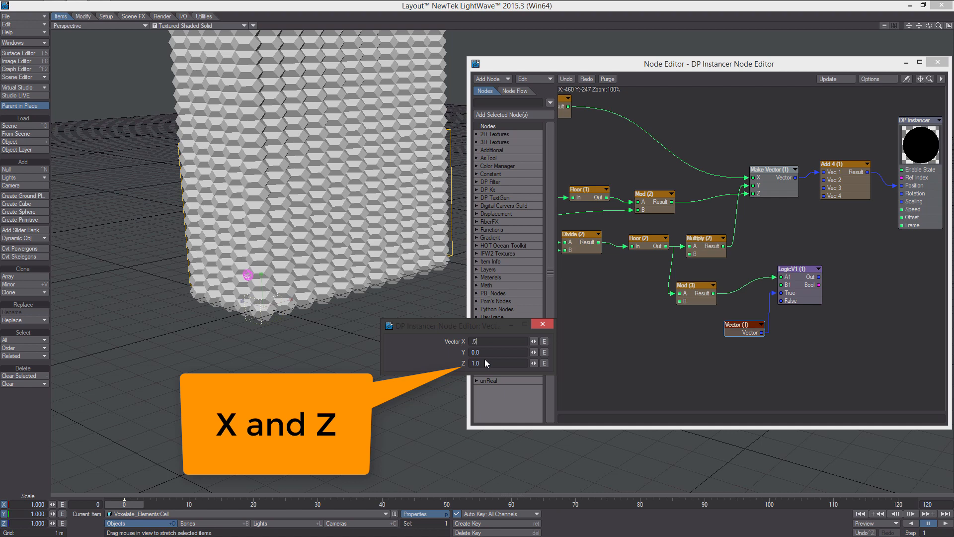
pyautogui.write('.5')
pyautogui.press('Return')
pyautogui.click(546, 321)
# - Connect LogicV1's Out to Add 4's Vec 2 input and inspect the cell packing from the side
pyautogui.moveTo(785, 273); pyautogui.dragTo(769, 300, button='middle')
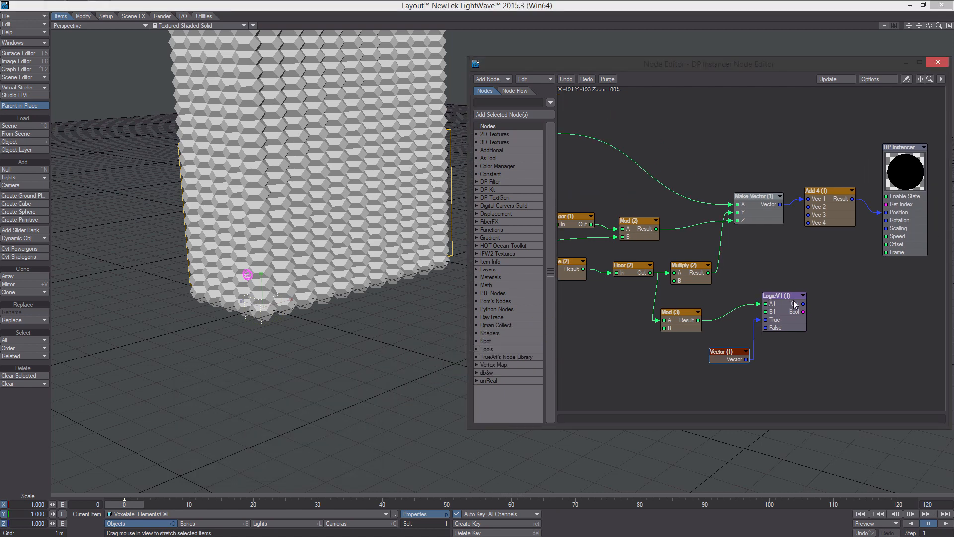
pyautogui.moveTo(679, 309)
pyautogui.mouseDown(button='middle')
pyautogui.moveTo(704, 308)
pyautogui.moveTo(688, 309)
pyautogui.mouseUp(button='middle')
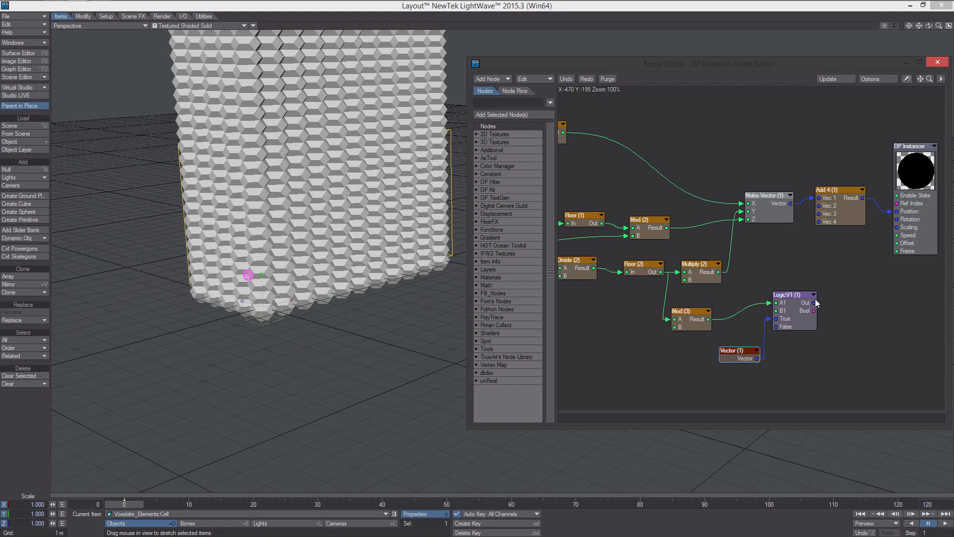
pyautogui.moveTo(815, 303); pyautogui.dragTo(818, 205)
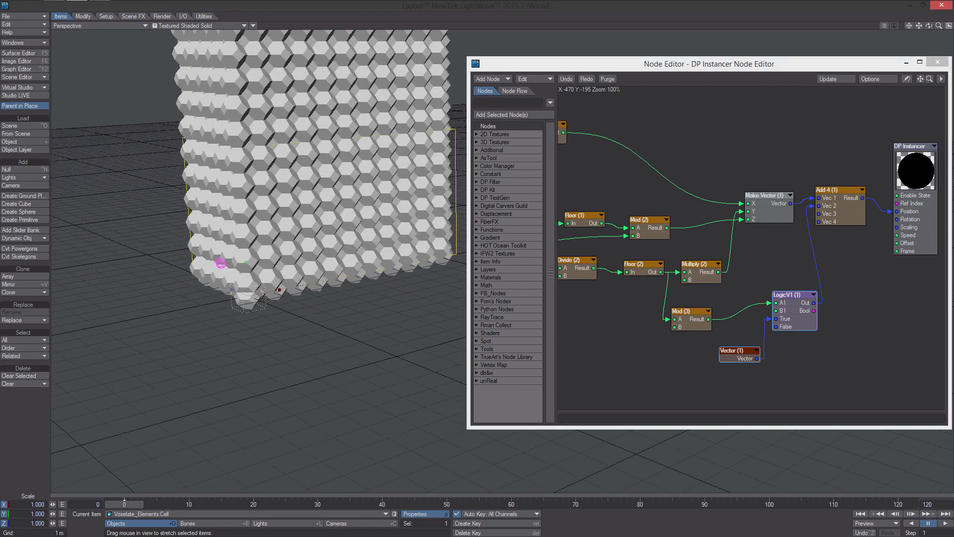
pyautogui.keyDown('alt'); pyautogui.moveTo(258, 259); pyautogui.dragTo(417, 234); pyautogui.keyUp('alt')
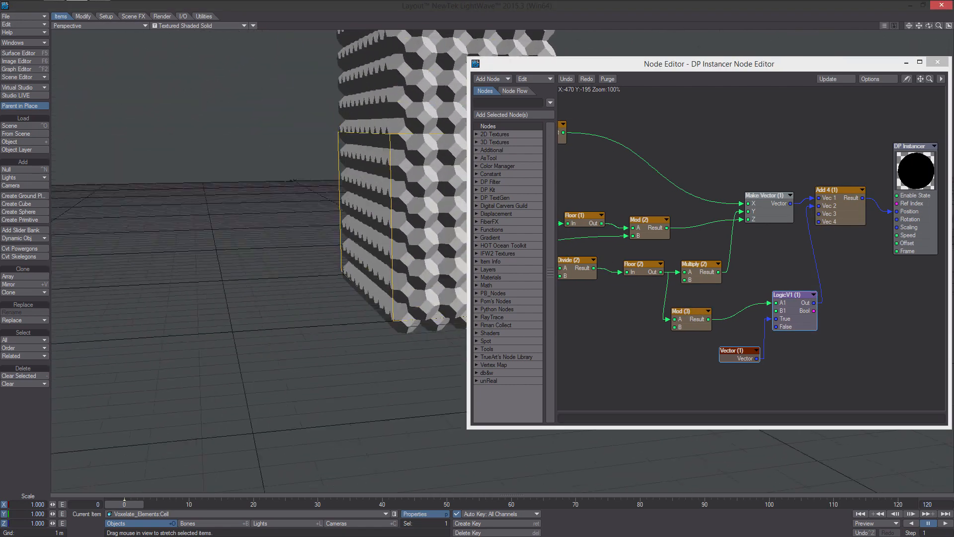
# - Duplicate the Multiply node that combines X and Z, place it below, and connect Split Vector's Y output to its A input
pyautogui.keyDown('alt'); pyautogui.moveTo(293, 180); pyautogui.dragTo(346, 193); pyautogui.keyUp('alt')
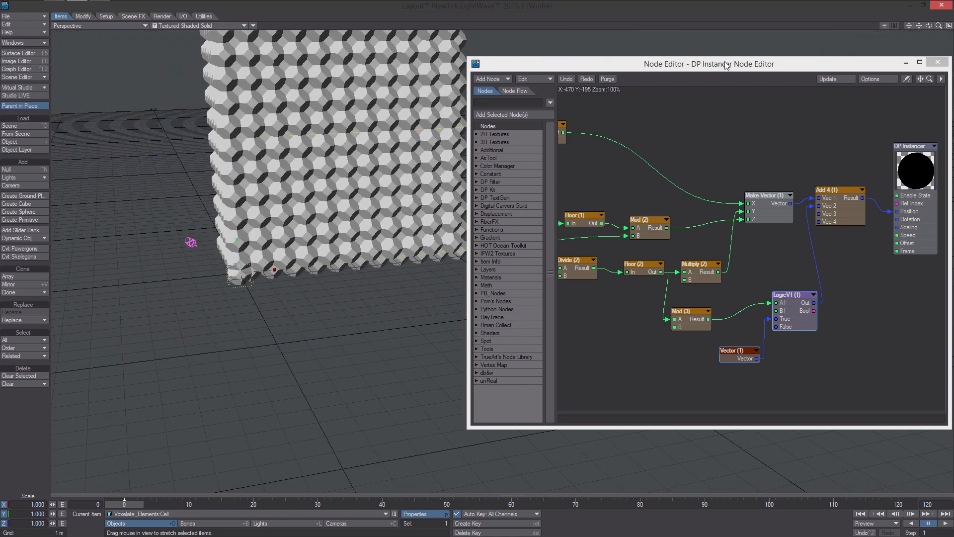
pyautogui.moveTo(725, 62); pyautogui.dragTo(673, 58)
pyautogui.keyDown('alt'); pyautogui.moveTo(562, 283); pyautogui.dragTo(728, 272); pyautogui.keyUp('alt')
pyautogui.rightClick(616, 290)
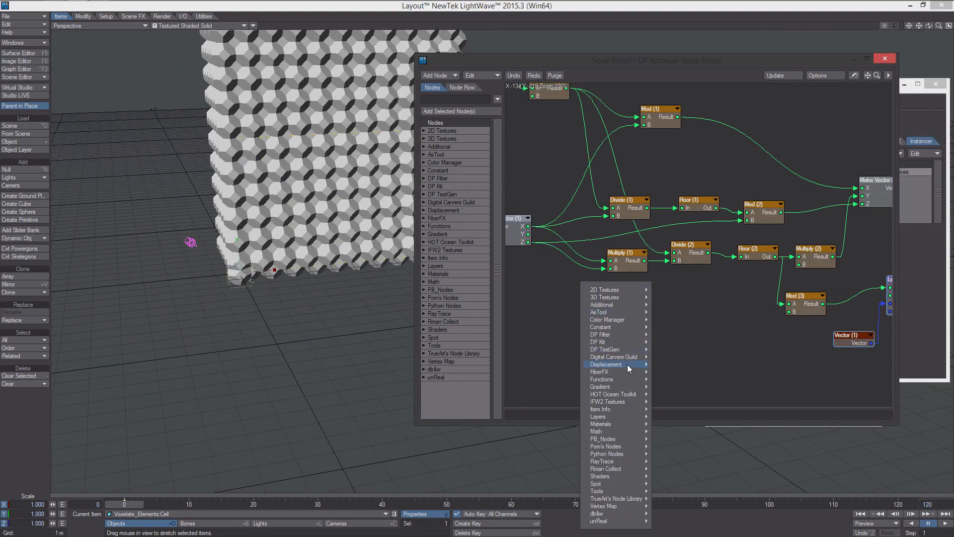
pyautogui.moveTo(653, 327)
pyautogui.click(688, 286)
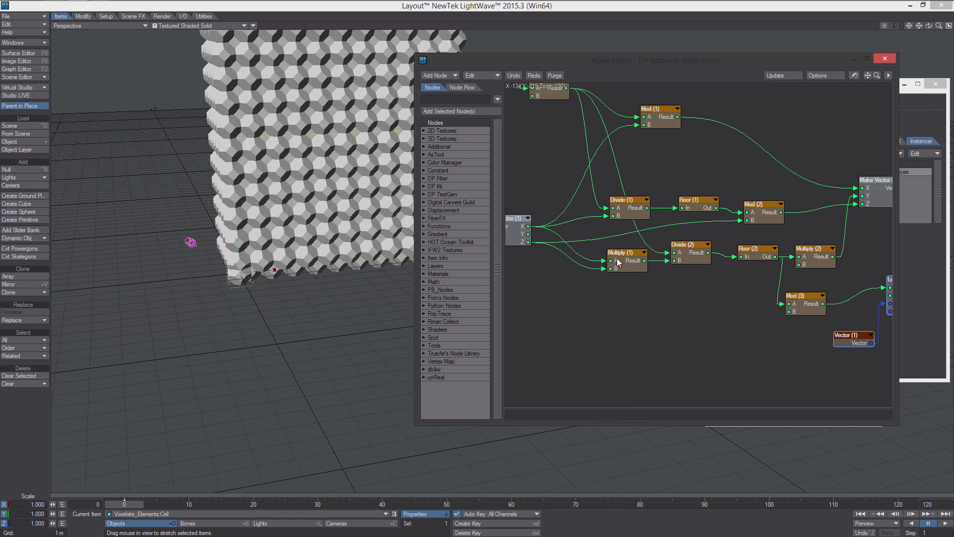
pyautogui.click(617, 261)
pyautogui.hotkey('ctrl', 'c')
pyautogui.hotkey('ctrl', 'v')
pyautogui.moveTo(685, 237); pyautogui.dragTo(597, 322)
pyautogui.keyDown('alt'); pyautogui.moveTo(579, 271); pyautogui.dragTo(623, 249); pyautogui.keyUp('alt')
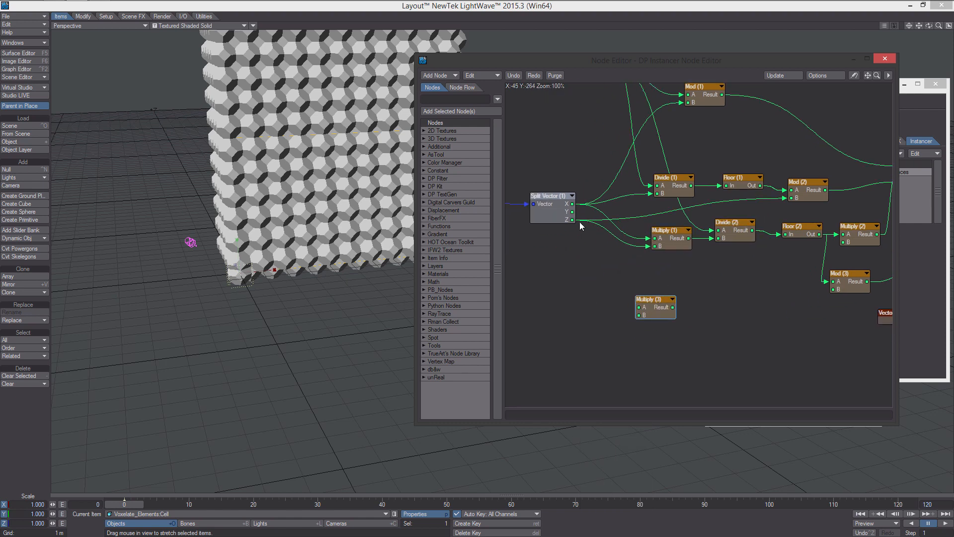
pyautogui.moveTo(573, 212); pyautogui.dragTo(638, 307)
# - Set the new Multiply 3 node's B value to 0.2
pyautogui.doubleClick(653, 299)
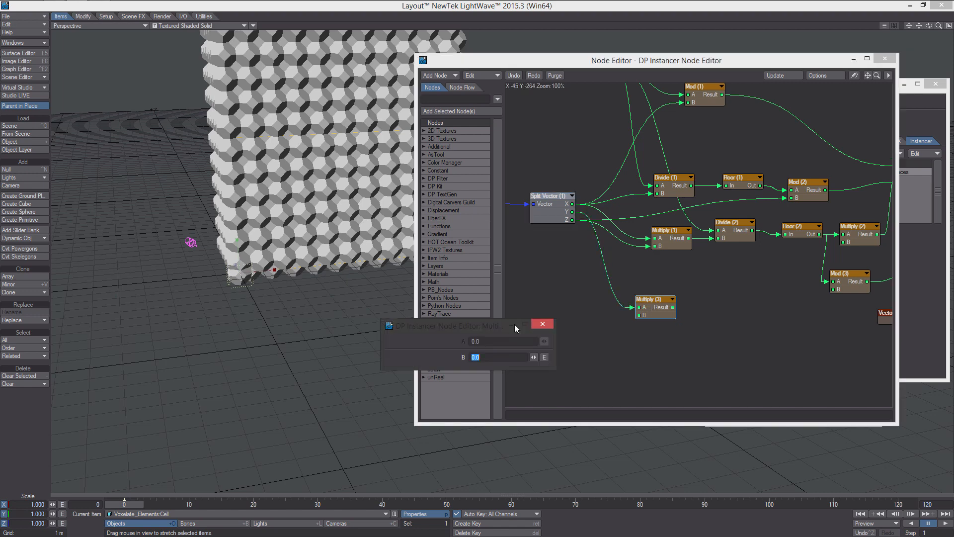
pyautogui.press('BackSpace')
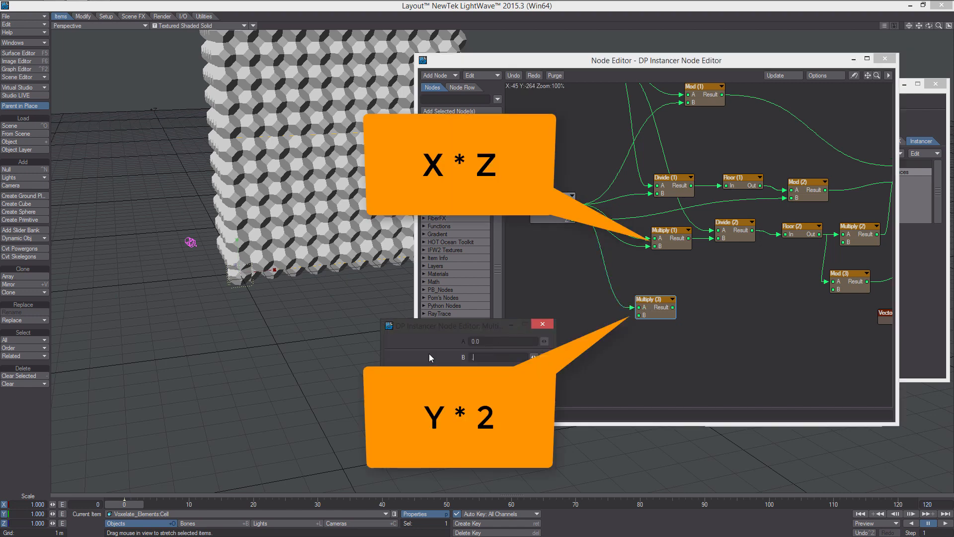
pyautogui.click(544, 324)
pyautogui.keyDown('alt'); pyautogui.moveTo(653, 311); pyautogui.dragTo(627, 309); pyautogui.keyUp('alt')
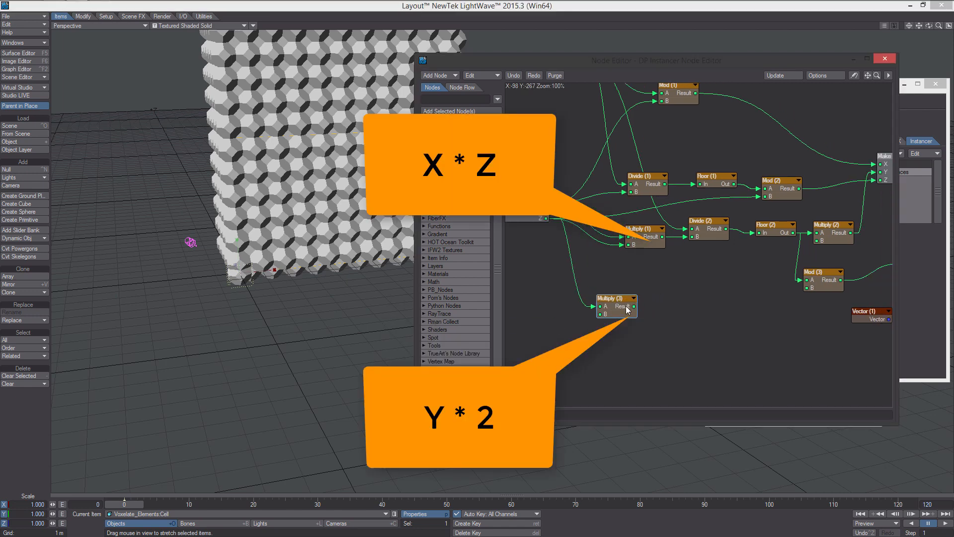
# - Paste a fourth Multiply node, connecting Multiply 1's Result to its A input and Multiply 3's Result to its B input
pyautogui.hotkey('ctrl', 'v')
pyautogui.moveTo(688, 243); pyautogui.dragTo(625, 299)
pyautogui.keyDown('alt'); pyautogui.moveTo(684, 302); pyautogui.dragTo(643, 321); pyautogui.keyUp('alt')
# - Add a scalar Logic node, feeding Multiply 4's Result into its A input and Add 1's Result into its B input
pyautogui.rightClick(640, 323)
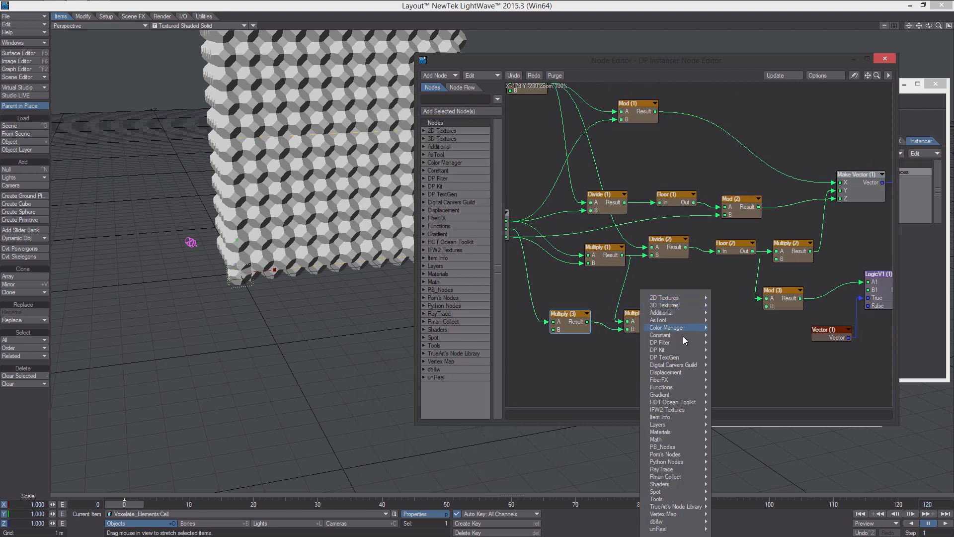
pyautogui.moveTo(689, 439)
pyautogui.moveTo(737, 440)
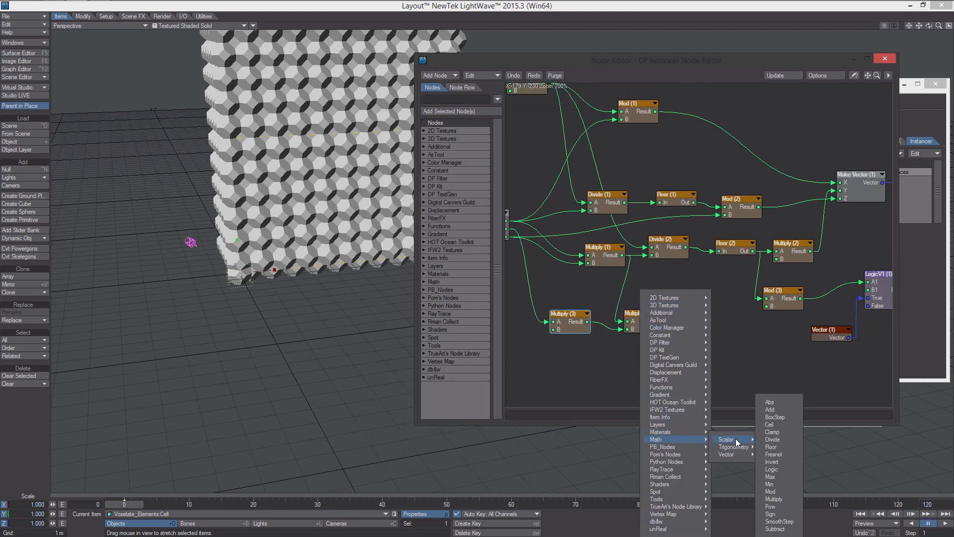
pyautogui.click(788, 469)
pyautogui.keyDown('alt'); pyautogui.moveTo(697, 249); pyautogui.dragTo(737, 360); pyautogui.keyUp('alt')
pyautogui.keyDown('alt'); pyautogui.moveTo(712, 342); pyautogui.dragTo(735, 366); pyautogui.keyUp('alt')
pyautogui.keyDown('alt'); pyautogui.moveTo(738, 361); pyautogui.dragTo(717, 354); pyautogui.keyUp('alt')
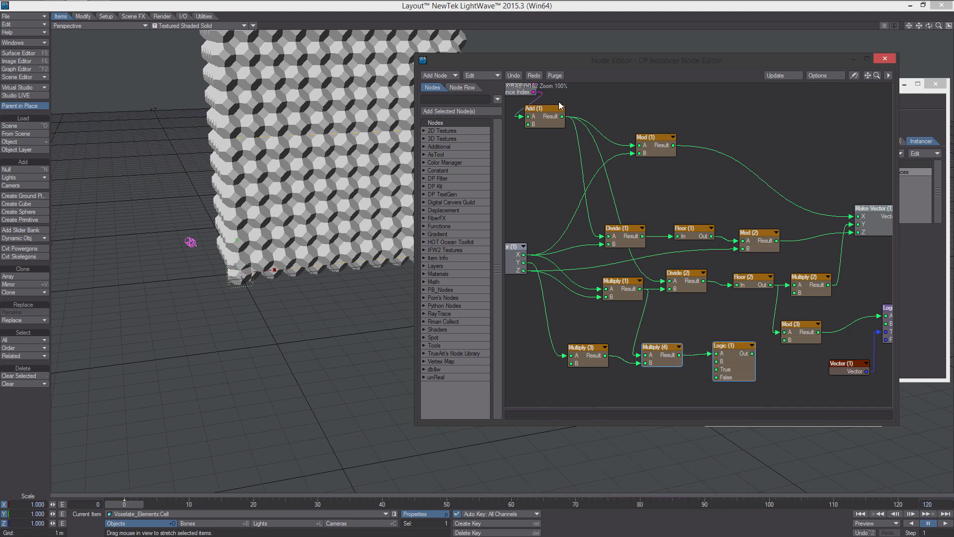
pyautogui.moveTo(562, 116); pyautogui.dragTo(713, 194)
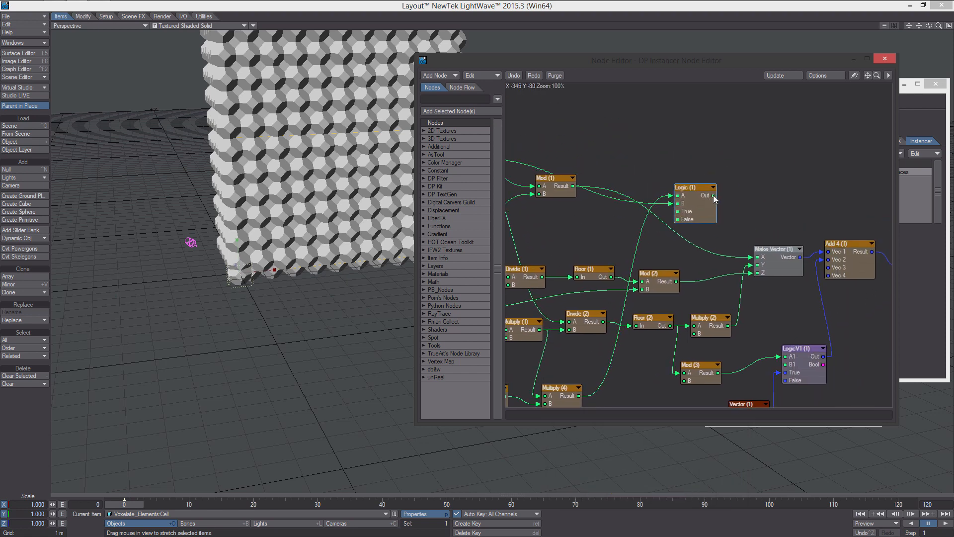
# - Set the Logic node's operation to A Less Than B
pyautogui.doubleClick(696, 209)
pyautogui.click(517, 369)
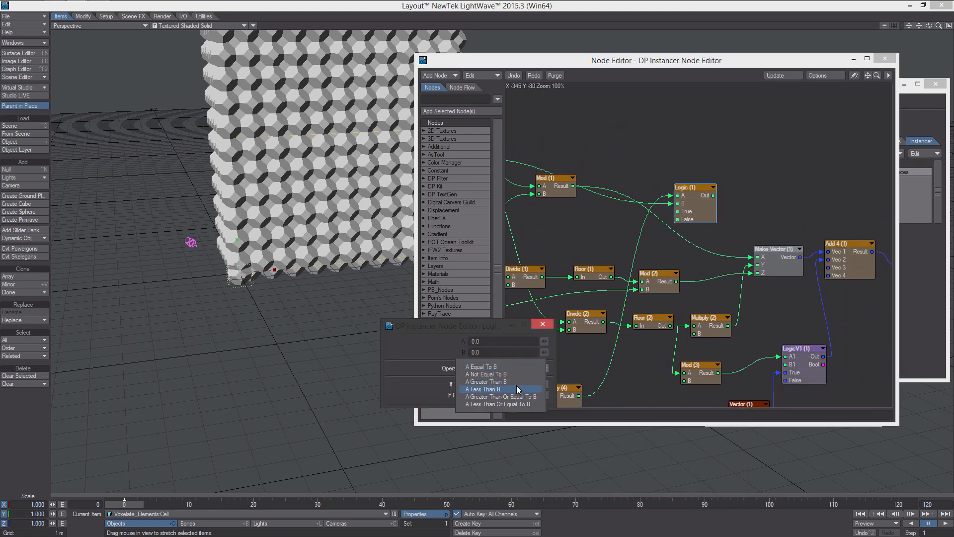
pyautogui.click(517, 387)
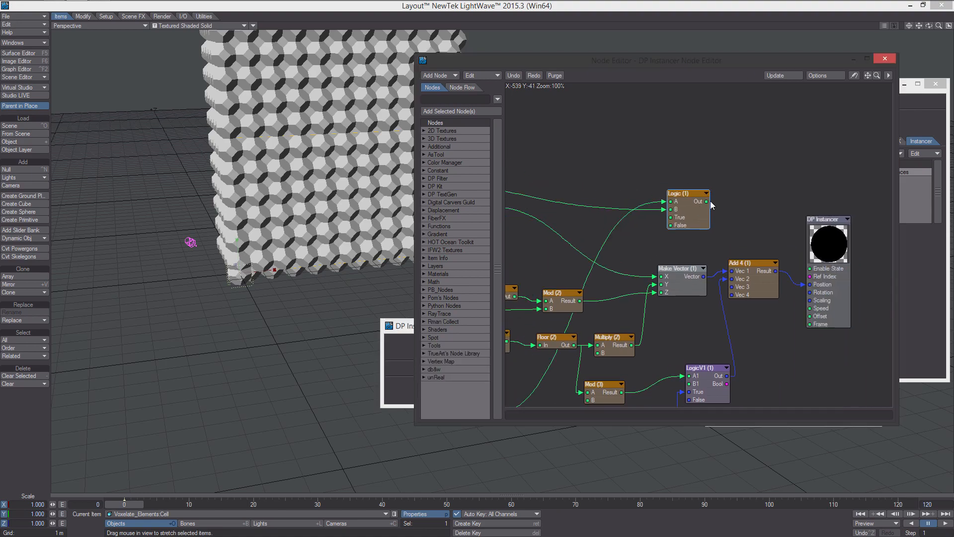
# - Connect Logic's Out to DP Instancer's Enable State and switch the Logic operation to A Greater Than B
pyautogui.moveTo(706, 202); pyautogui.dragTo(820, 267)
pyautogui.moveTo(278, 198)
pyautogui.keyDown('alt'); pyautogui.mouseDown()
pyautogui.moveTo(338, 189)
pyautogui.moveTo(278, 199)
pyautogui.mouseUp(); pyautogui.keyUp('alt')
pyautogui.keyDown('alt'); pyautogui.moveTo(338, 189); pyautogui.dragTo(377, 164); pyautogui.keyUp('alt')
pyautogui.doubleClick(683, 207)
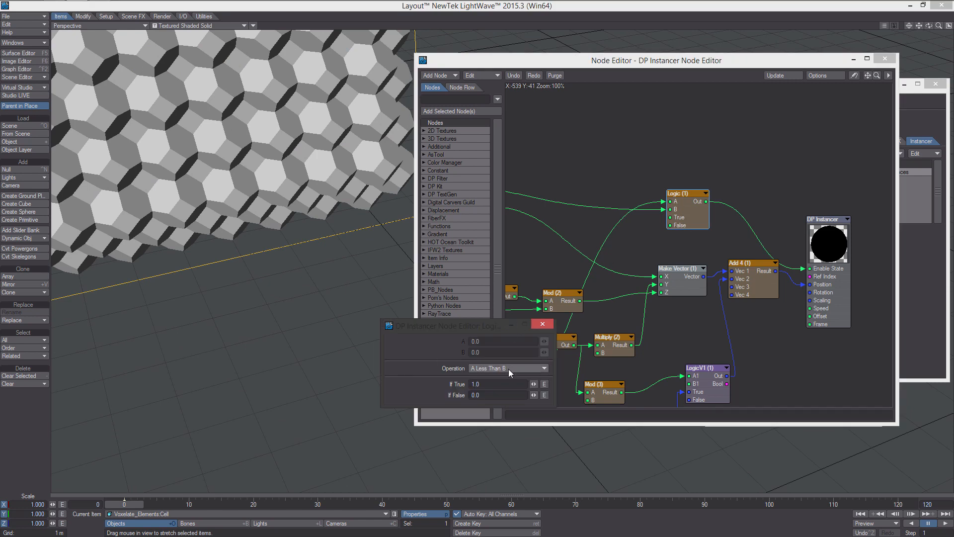
pyautogui.click(510, 368)
pyautogui.click(502, 363)
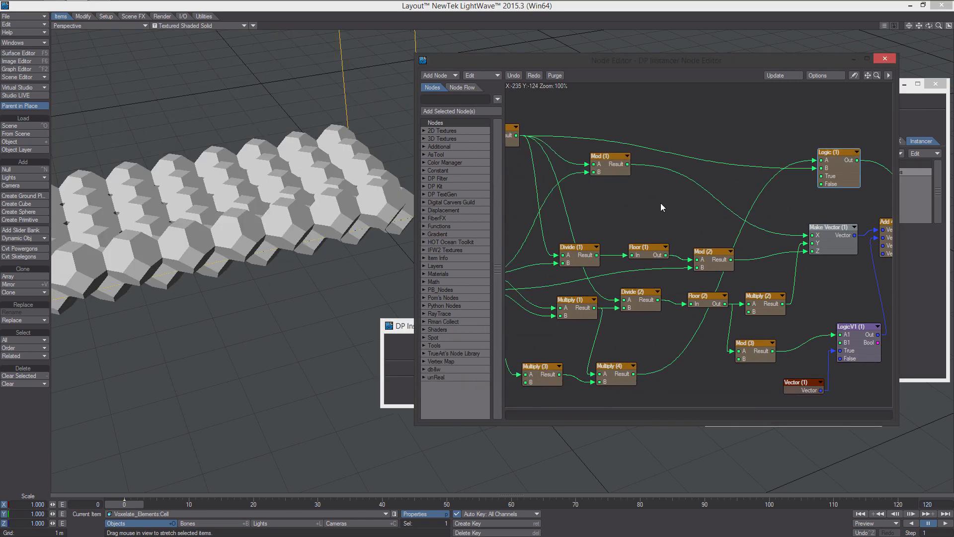
# - Check the input values of the Multiply 3 node
pyautogui.keyDown('alt'); pyautogui.moveTo(661, 203); pyautogui.dragTo(622, 277); pyautogui.keyUp('alt')
pyautogui.doubleClick(610, 342)
pyautogui.click(401, 329)
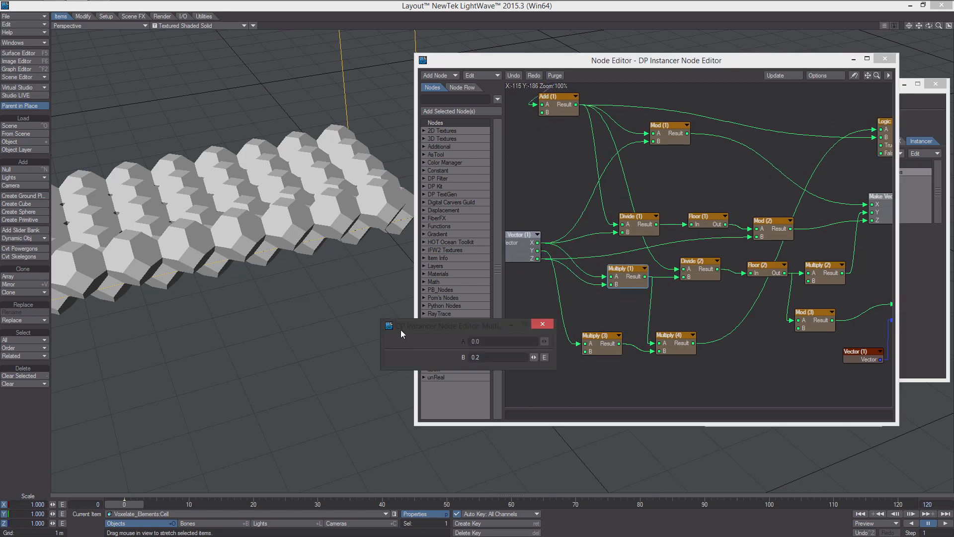
pyautogui.click(543, 324)
# - Disconnect Logic's Out from DP Instancer's Enable State and reconnect it to compare the cell fill
pyautogui.keyDown('alt'); pyautogui.moveTo(833, 144); pyautogui.dragTo(710, 167); pyautogui.keyUp('alt')
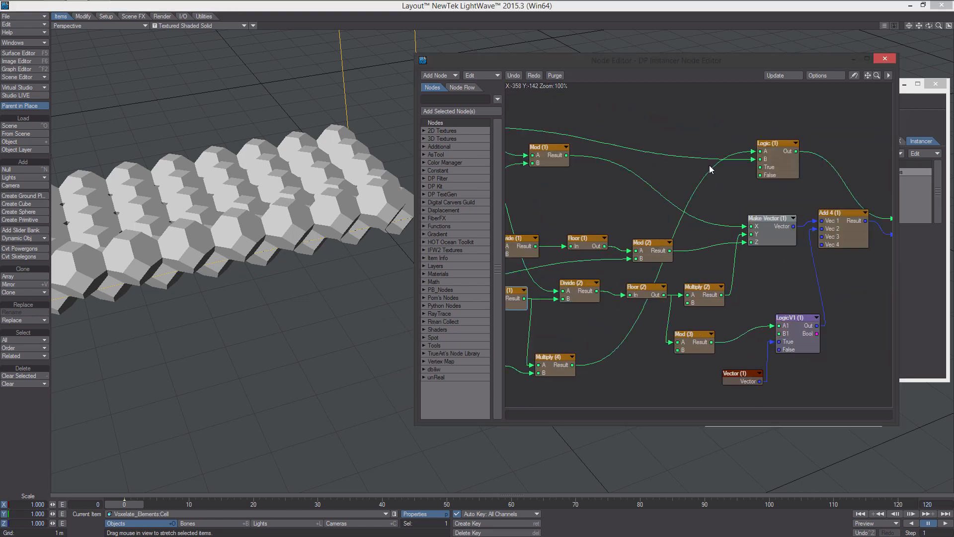
pyautogui.keyDown('alt'); pyautogui.moveTo(801, 169); pyautogui.dragTo(771, 168); pyautogui.keyUp('alt')
pyautogui.moveTo(857, 216); pyautogui.dragTo(859, 220)
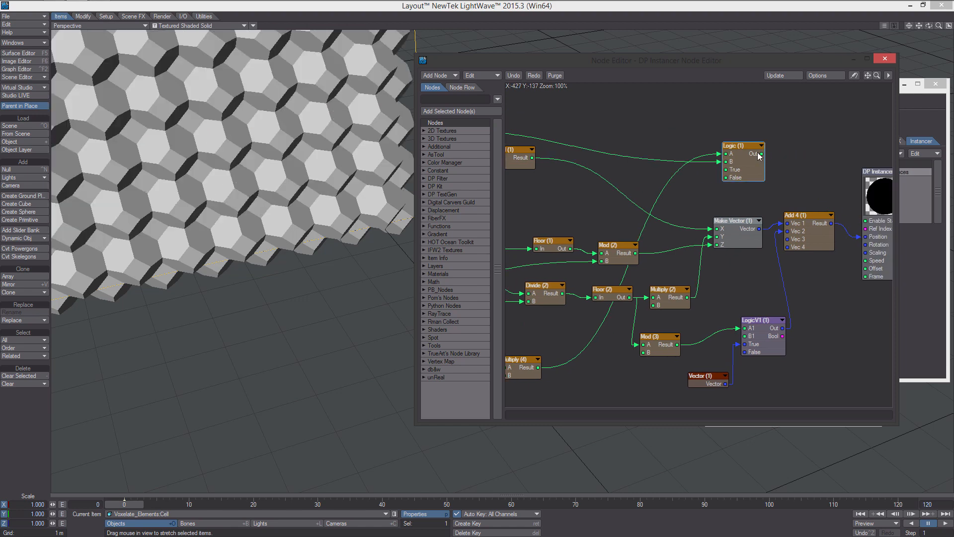
pyautogui.moveTo(760, 153); pyautogui.dragTo(865, 221)
# - Set the Multiply 3 node's B value to 2
pyautogui.keyDown('alt'); pyautogui.moveTo(636, 218); pyautogui.dragTo(814, 214); pyautogui.keyUp('alt')
pyautogui.click(656, 298)
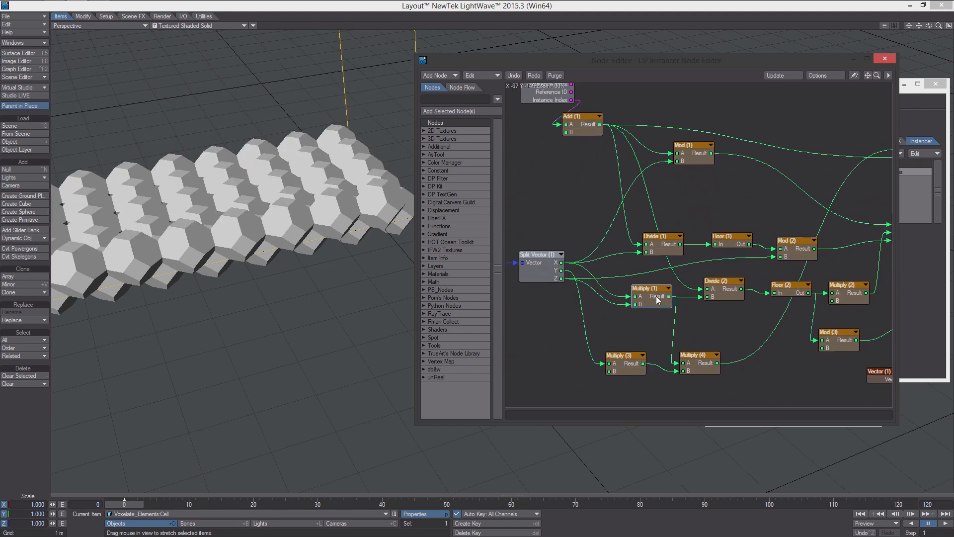
pyautogui.moveTo(656, 297); pyautogui.dragTo(656, 291)
pyautogui.click(703, 363)
pyautogui.keyDown('alt'); pyautogui.moveTo(703, 362); pyautogui.dragTo(682, 349); pyautogui.keyUp('alt')
pyautogui.doubleClick(600, 355)
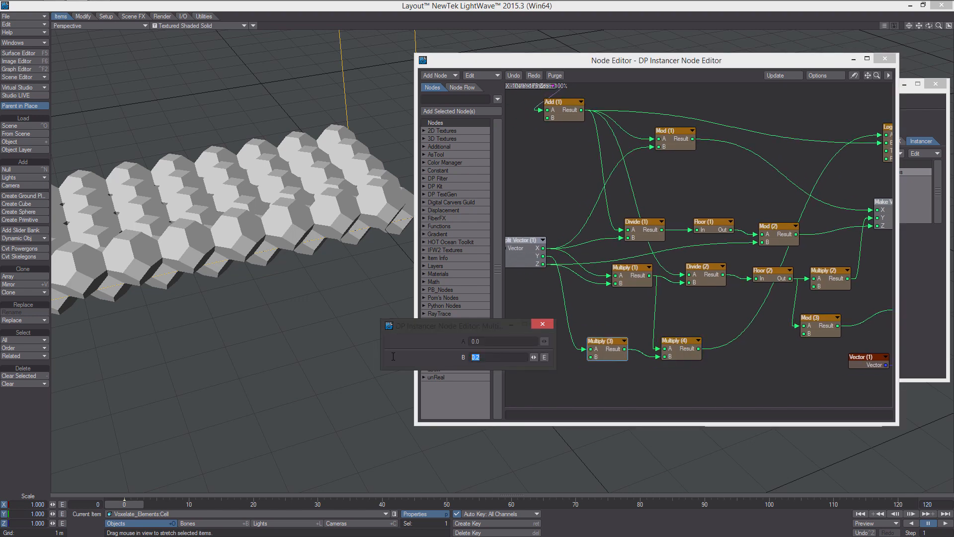
pyautogui.write('2')
pyautogui.press('Return')
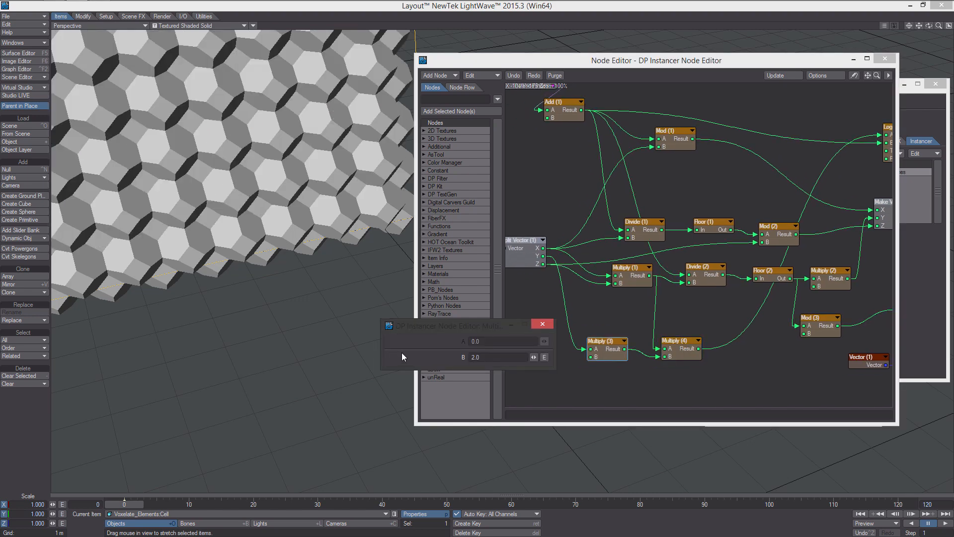
pyautogui.click(543, 324)
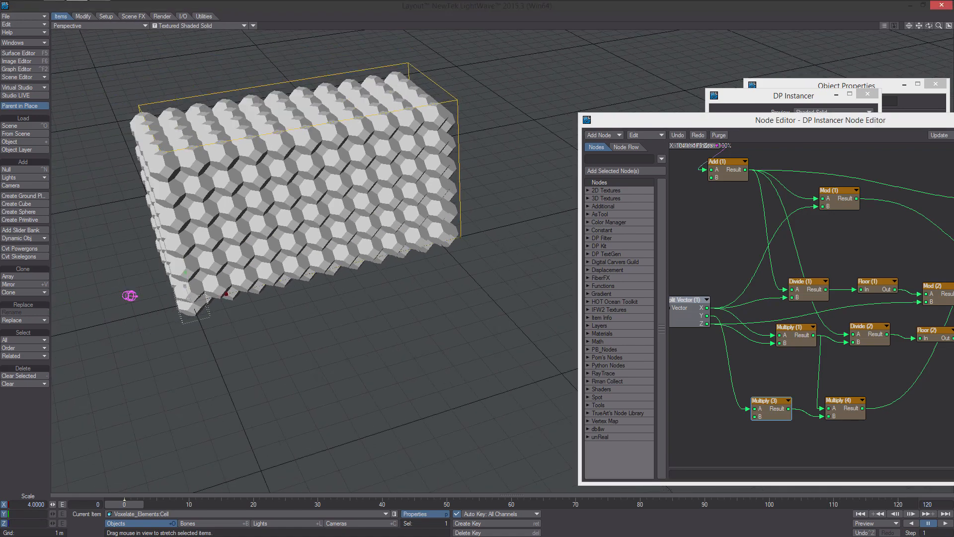
# - Inspect the filled cell block from the side, and close the node editor and the DP Instancer settings
pyautogui.moveTo(929, 25); pyautogui.dragTo(875, 20)
pyautogui.click(682, 126)
pyautogui.moveTo(681, 126); pyautogui.dragTo(460, 154)
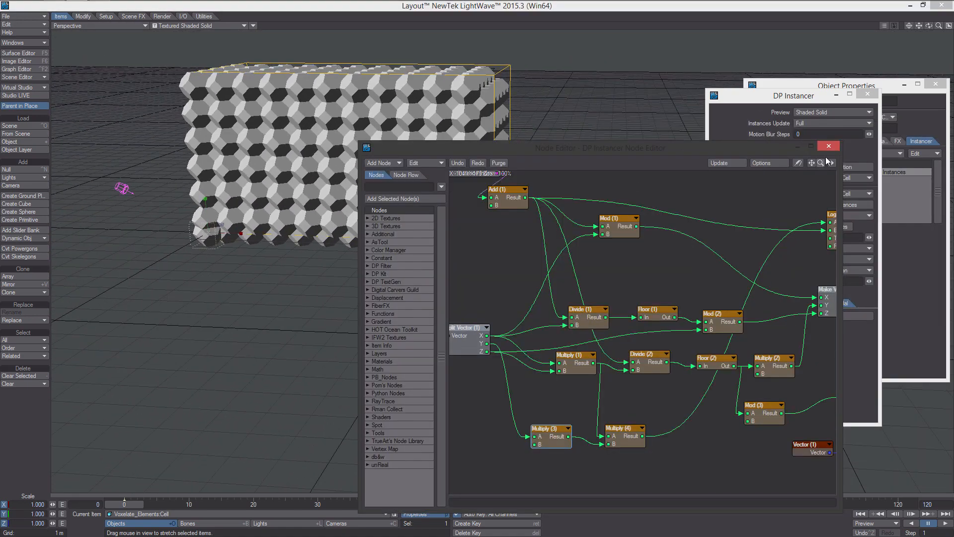
pyautogui.click(830, 148)
pyautogui.keyDown('alt'); pyautogui.moveTo(513, 250); pyautogui.dragTo(463, 251); pyautogui.keyUp('alt')
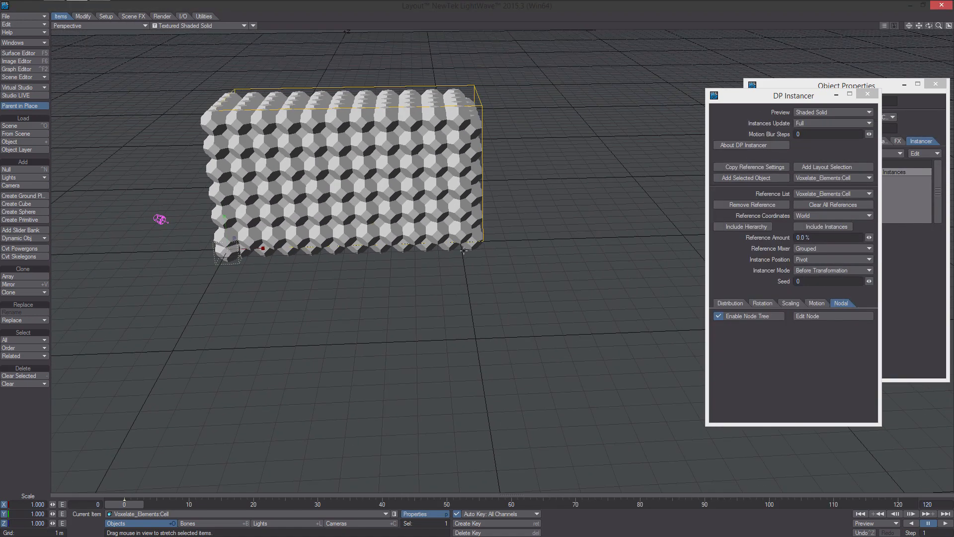
pyautogui.moveTo(267, 247); pyautogui.dragTo(294, 247)
pyautogui.hotkey('ctrl', 'z')
pyautogui.click(868, 94)
# - Select the Voxelate_Elements:Bounds object and stretch it to 14 in X and 8 in Y
pyautogui.click(268, 241)
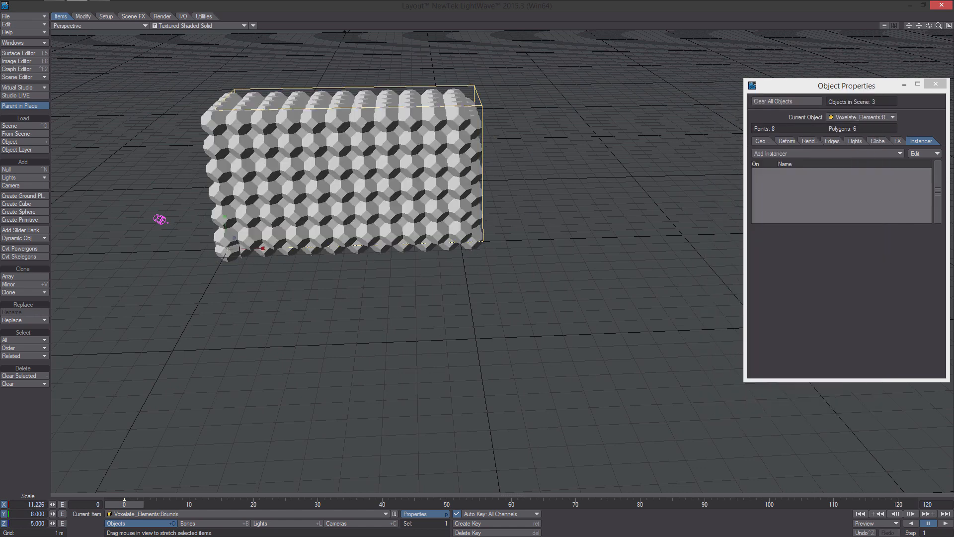
pyautogui.moveTo(264, 248); pyautogui.dragTo(289, 247)
pyautogui.moveTo(132, 505)
pyautogui.mouseDown()
pyautogui.moveTo(195, 505)
pyautogui.moveTo(133, 497)
pyautogui.mouseUp()
pyautogui.moveTo(149, 447); pyautogui.dragTo(152, 399)
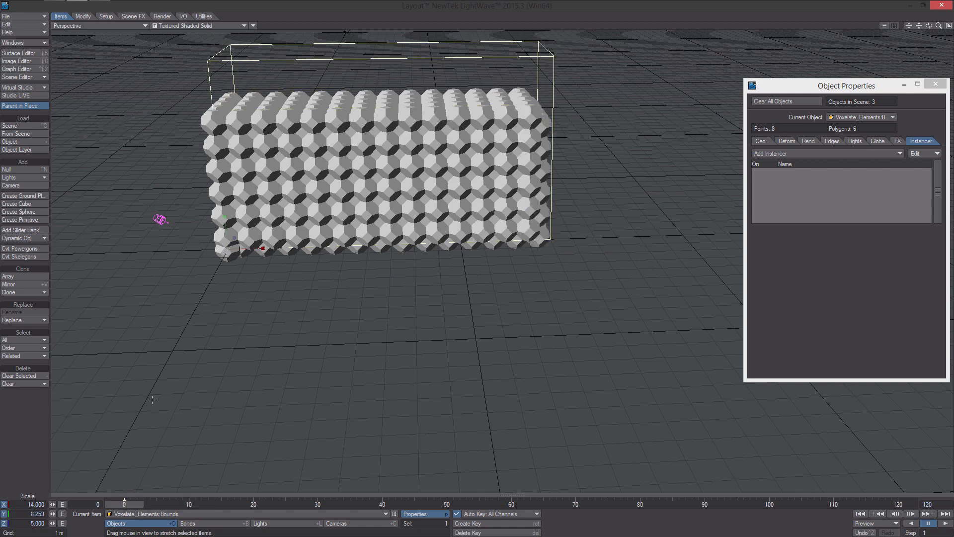
pyautogui.moveTo(124, 505); pyautogui.dragTo(214, 504)
pyautogui.moveTo(215, 504); pyautogui.dragTo(124, 505)
pyautogui.press(',')
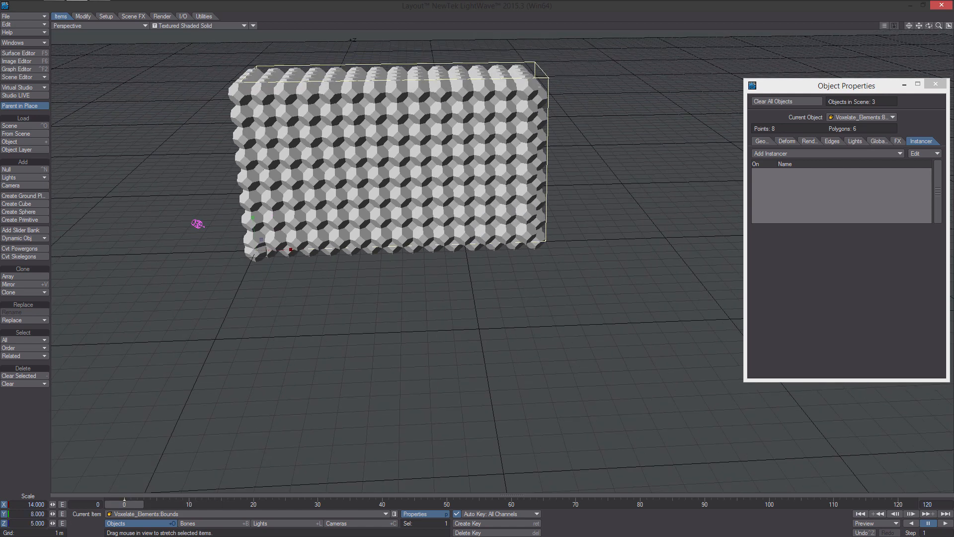
# - Move the Bounds object to -6 m in X
pyautogui.press('t')
pyautogui.moveTo(424, 279); pyautogui.dragTo(298, 278)
pyautogui.moveTo(114, 500)
pyautogui.mouseDown()
pyautogui.moveTo(176, 503)
pyautogui.moveTo(132, 502)
pyautogui.mouseUp()
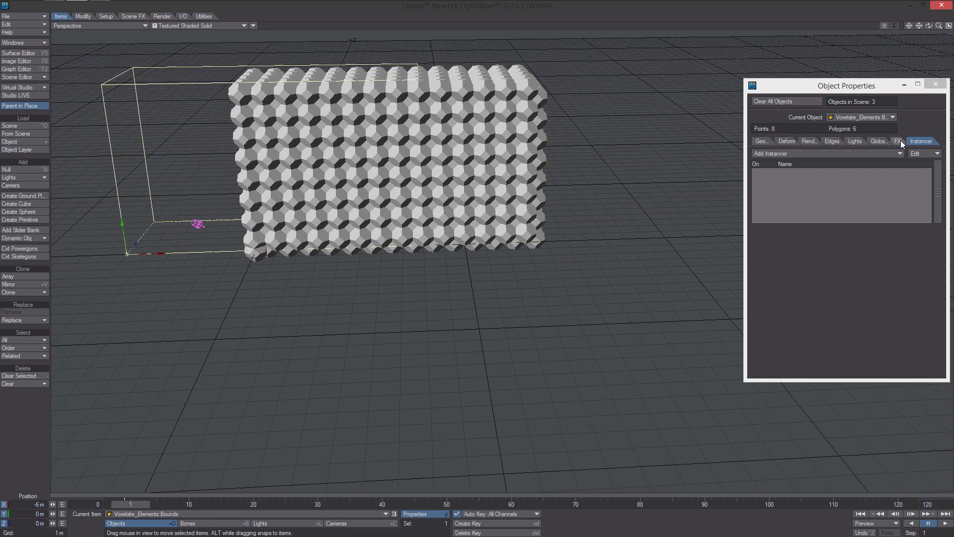
# - Select the Voxelate_Elements:Cell object and reopen the node tree of its DP Instancer
pyautogui.press('Up')
pyautogui.doubleClick(868, 171)
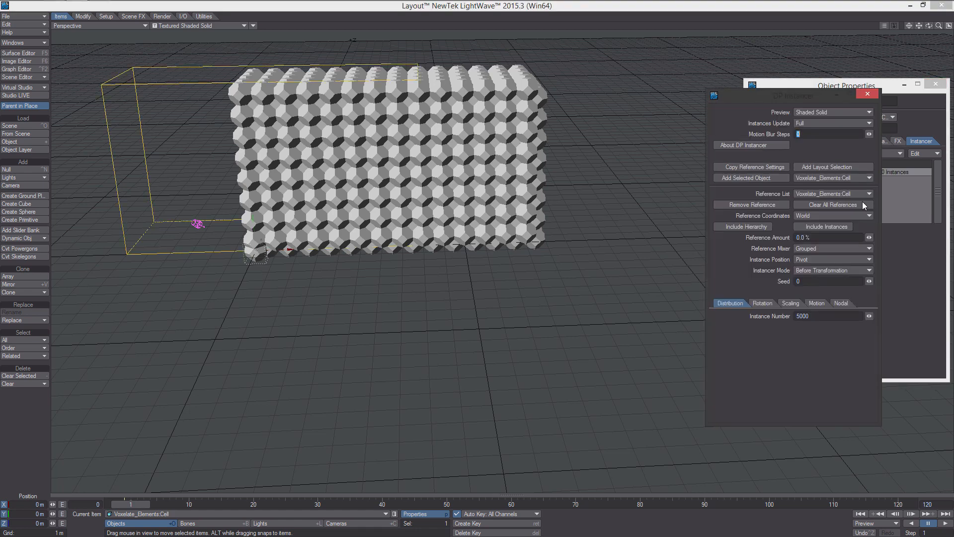
pyautogui.click(836, 303)
pyautogui.click(819, 316)
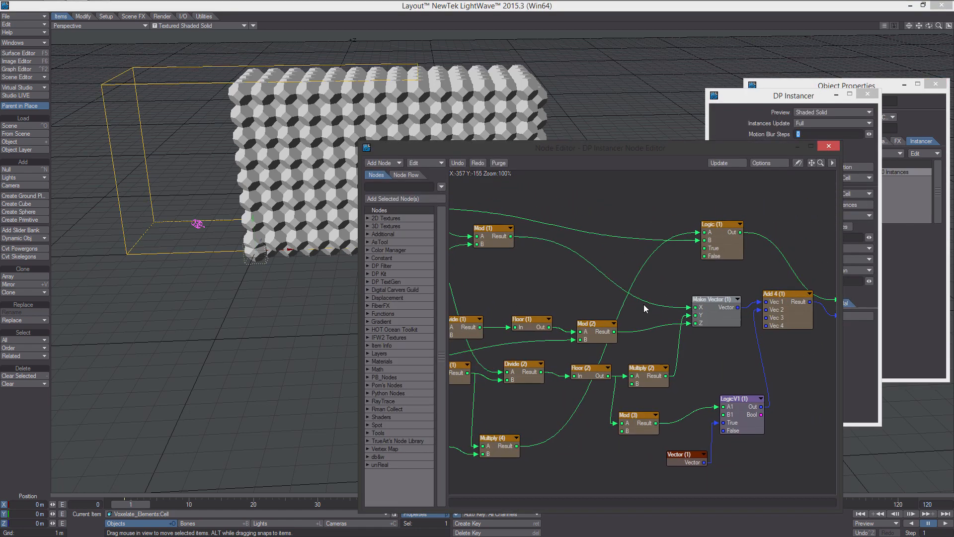
# - Widen the node editor, move the Item Info node closer, and connect its Position output to Add 4's Vec 3 input
pyautogui.moveTo(541, 340); pyautogui.dragTo(650, 364, button='middle')
pyautogui.moveTo(342, 280); pyautogui.dragTo(233, 283)
pyautogui.moveTo(496, 303); pyautogui.dragTo(584, 314, button='middle')
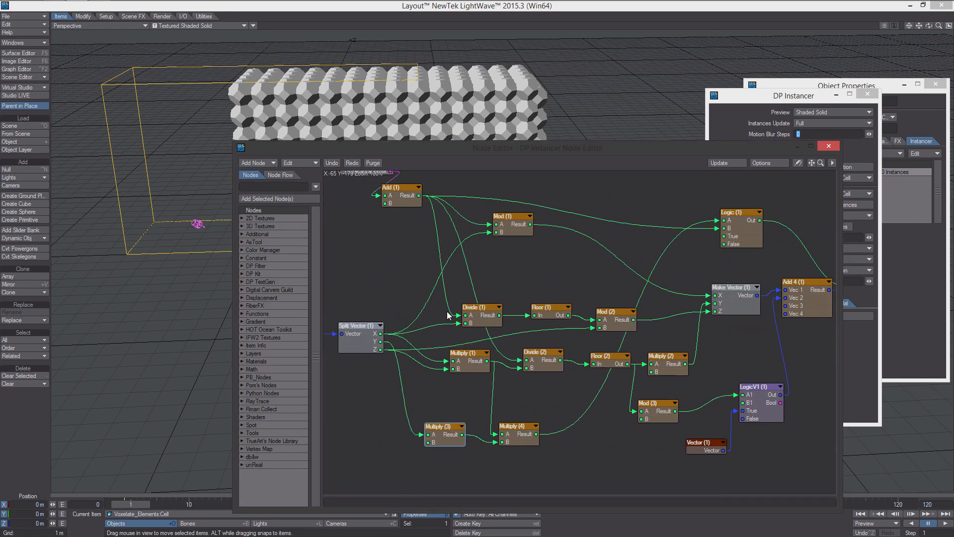
pyautogui.moveTo(431, 326); pyautogui.dragTo(557, 329, button='middle')
pyautogui.moveTo(382, 335); pyautogui.dragTo(443, 307)
pyautogui.moveTo(509, 285); pyautogui.dragTo(414, 302, button='middle')
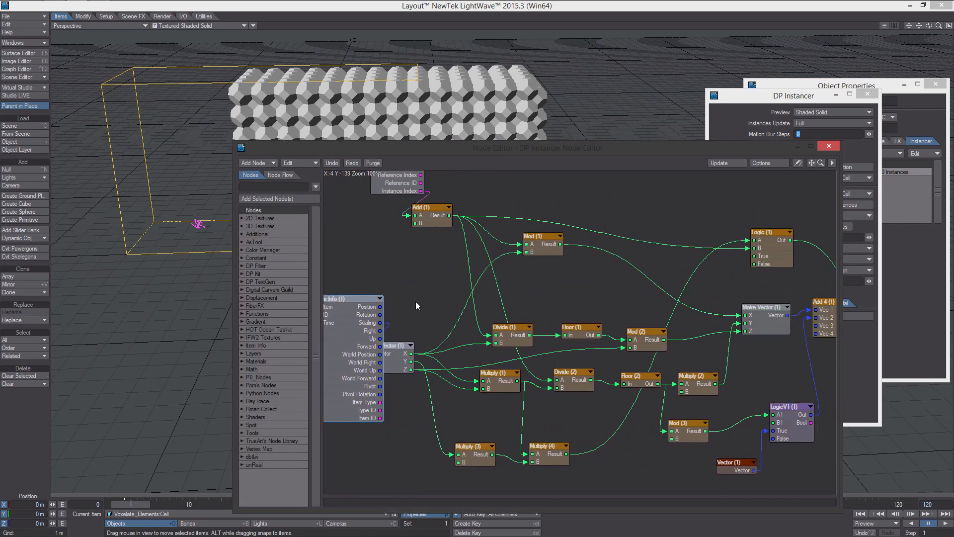
pyautogui.moveTo(382, 312); pyautogui.dragTo(816, 326)
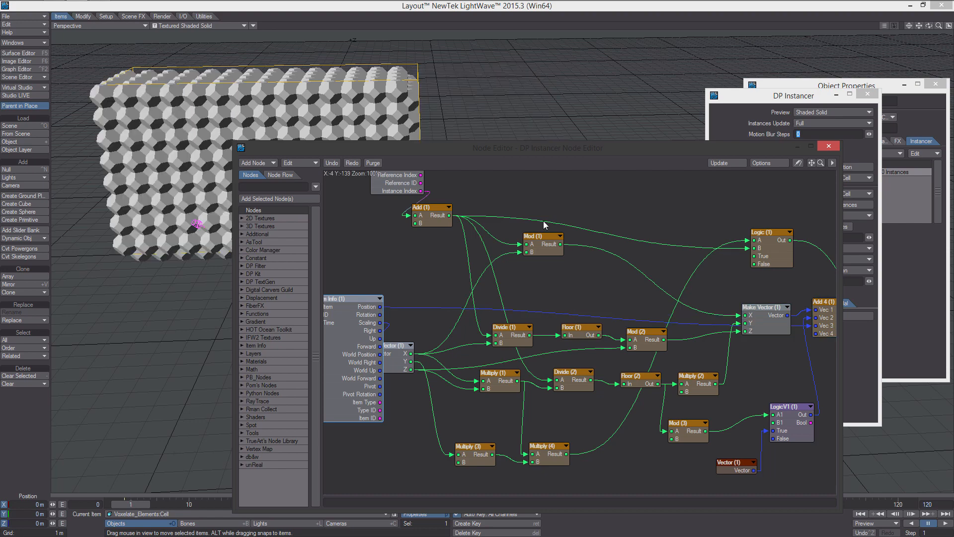
# - Return to frame 0 and examine how the cell block lines up with the moved bounds
pyautogui.moveTo(411, 154); pyautogui.dragTo(647, 152)
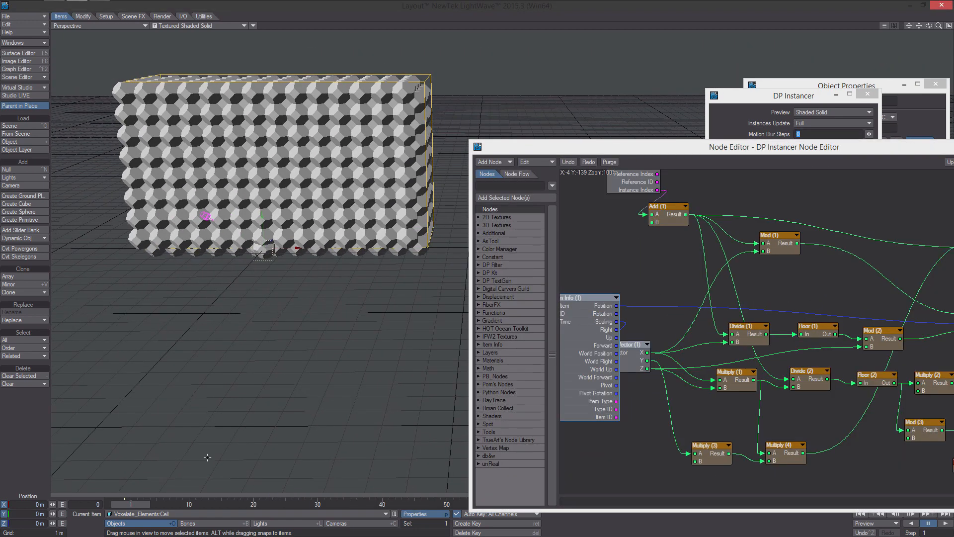
pyautogui.moveTo(128, 504)
pyautogui.mouseDown()
pyautogui.moveTo(214, 504)
pyautogui.moveTo(122, 504)
pyautogui.mouseUp()
pyautogui.scroll(-3, 298, 288)
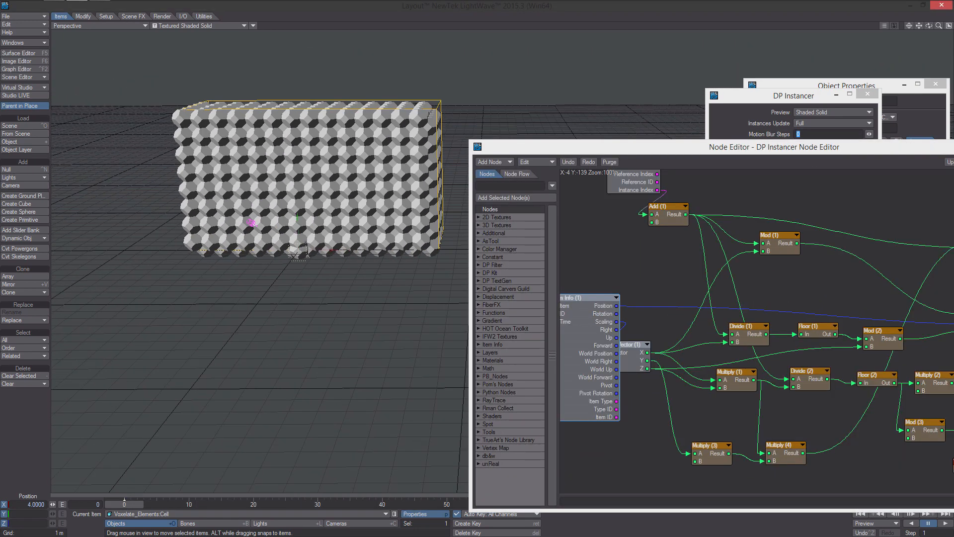
# - Select the Voxelate_Elements:BP logo object and set its X position to 0
pyautogui.moveTo(583, 153); pyautogui.dragTo(671, 156)
pyautogui.keyDown('ctrl'); pyautogui.keyDown('alt'); pyautogui.moveTo(517, 199); pyautogui.dragTo(427, 202); pyautogui.keyUp('alt'); pyautogui.keyUp('ctrl')
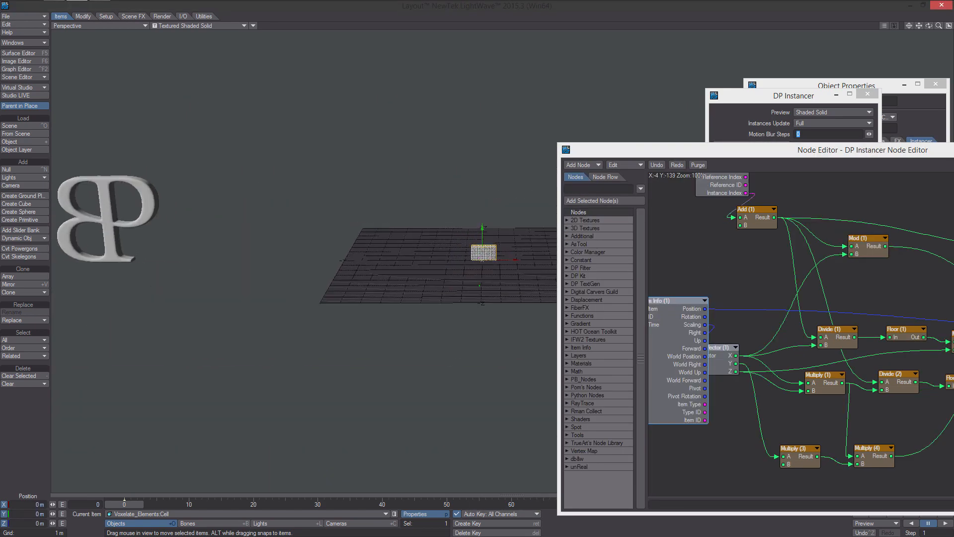
pyautogui.click(104, 219)
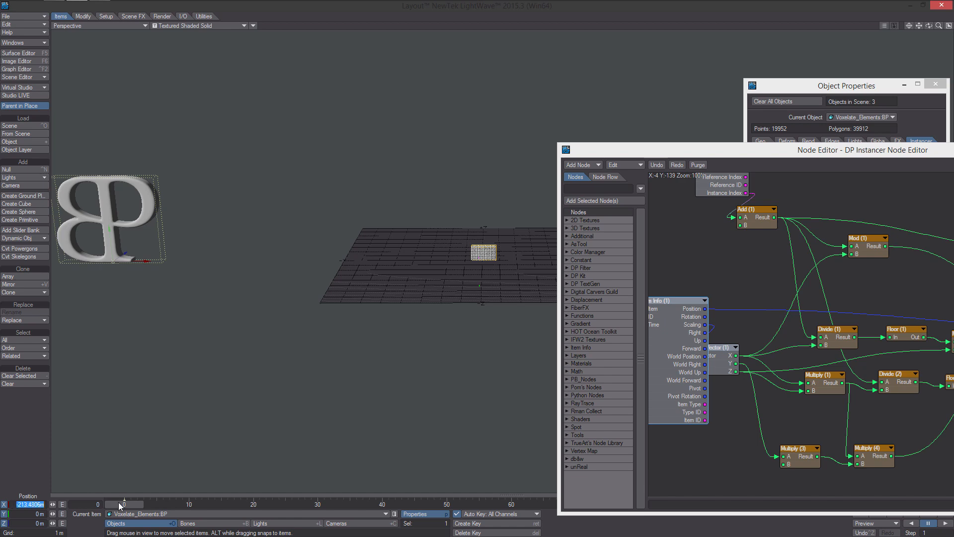
pyautogui.write('0')
pyautogui.press('Return')
pyautogui.keyDown('ctrl'); pyautogui.keyDown('alt'); pyautogui.moveTo(434, 288); pyautogui.dragTo(459, 287); pyautogui.keyUp('alt'); pyautogui.keyUp('ctrl')
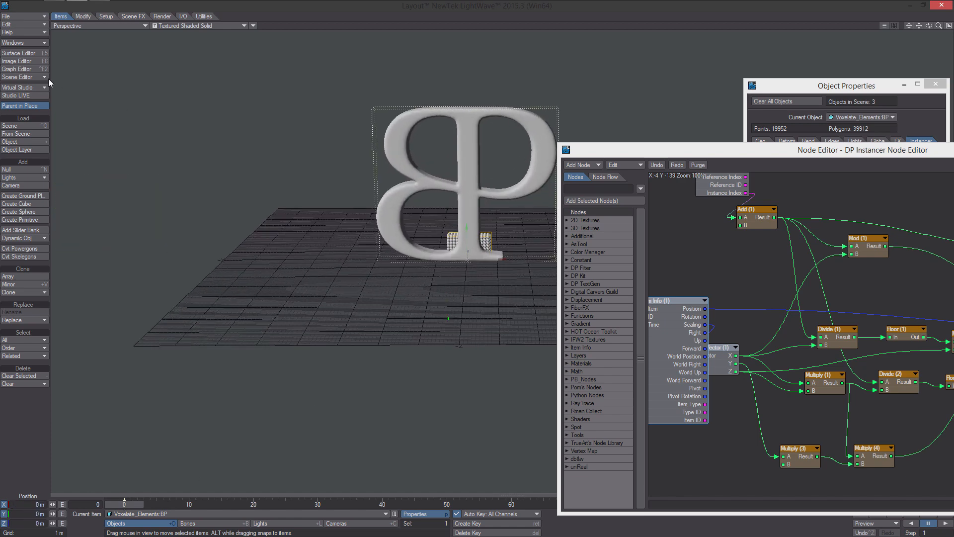
# - Set the display mode of the Voxelate_Elements:BP object to Wireframe in the Scene / Dope Editor
pyautogui.click(32, 42)
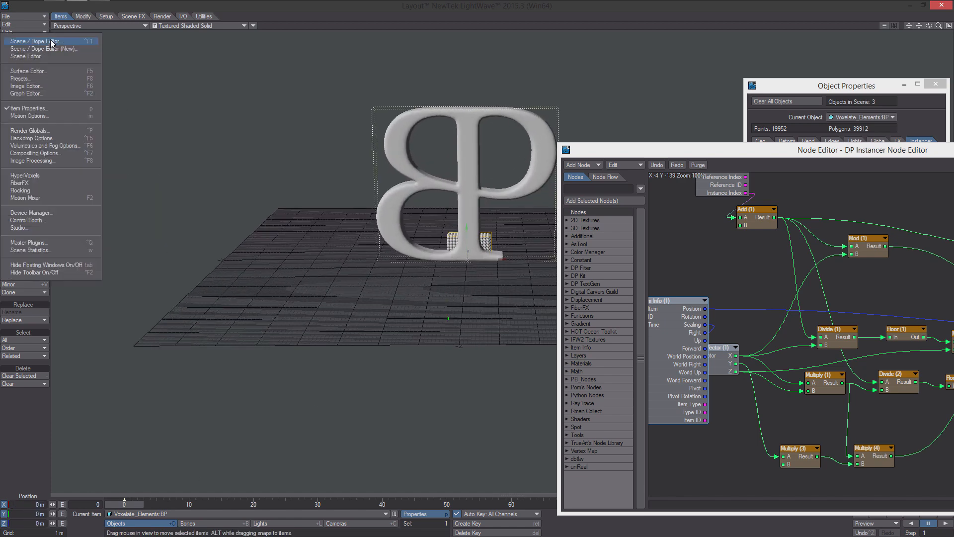
pyautogui.click(75, 42)
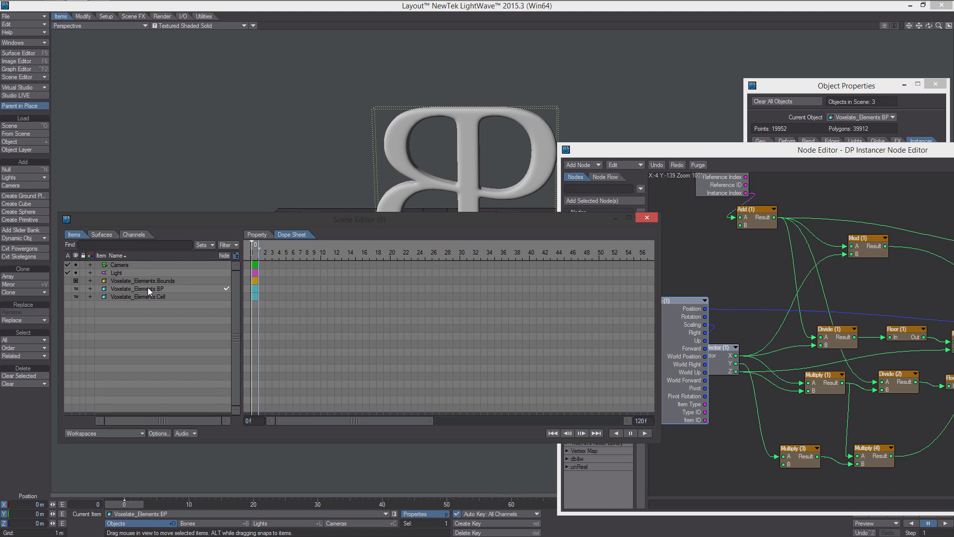
pyautogui.click(75, 288)
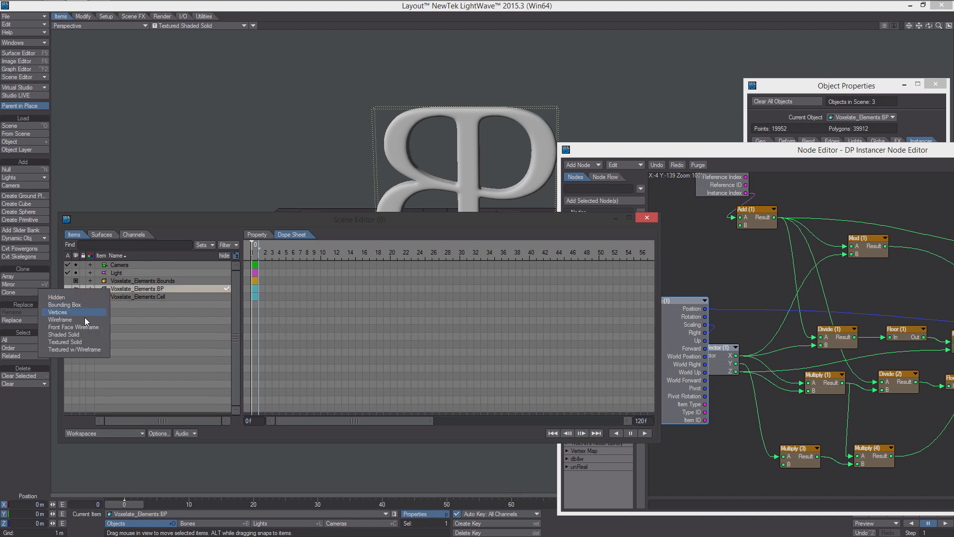
pyautogui.click(85, 316)
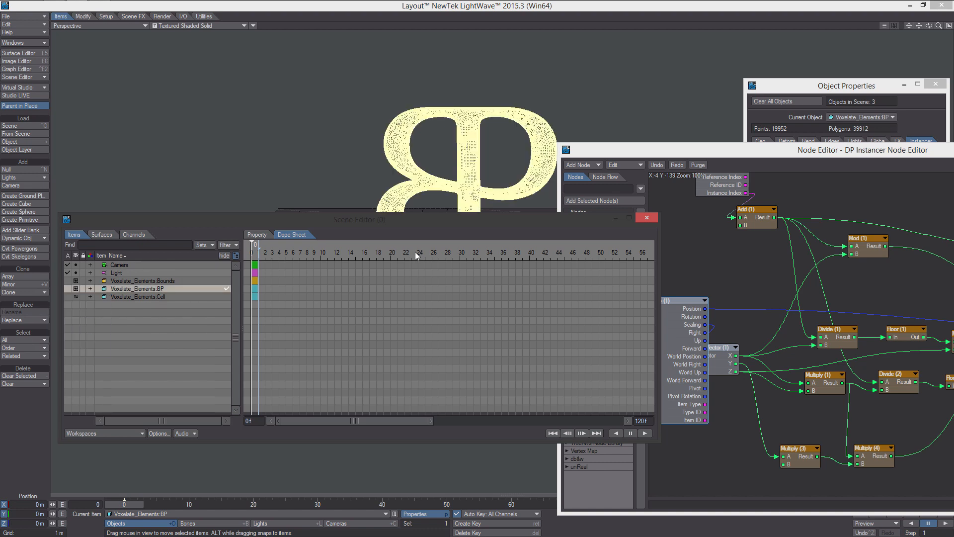
pyautogui.click(105, 287)
pyautogui.click(104, 294)
pyautogui.click(651, 218)
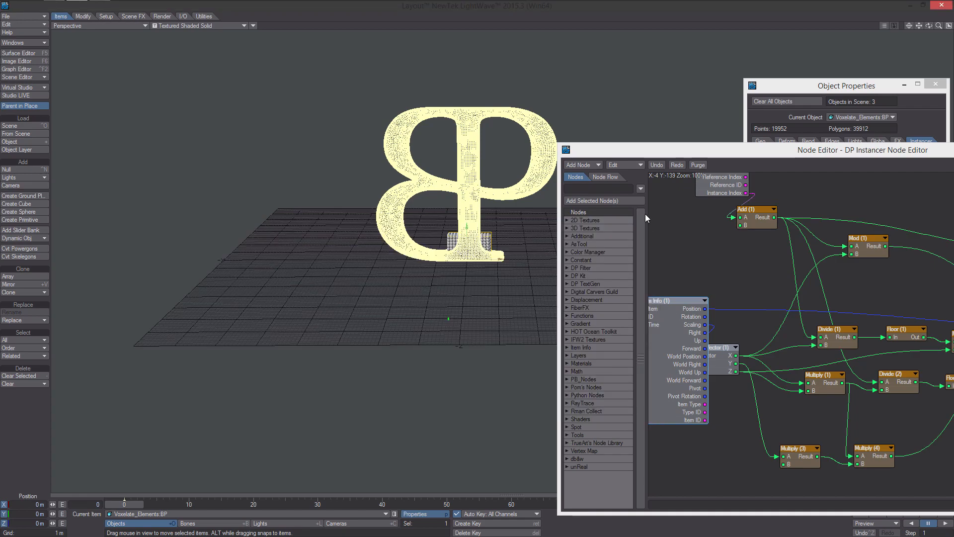
# - Select the Bounds object and, in the top view, move it to about -2.9 m in Z and stretch its Z scale to 9
pyautogui.scroll(6, 476, 182)
pyautogui.click(476, 183)
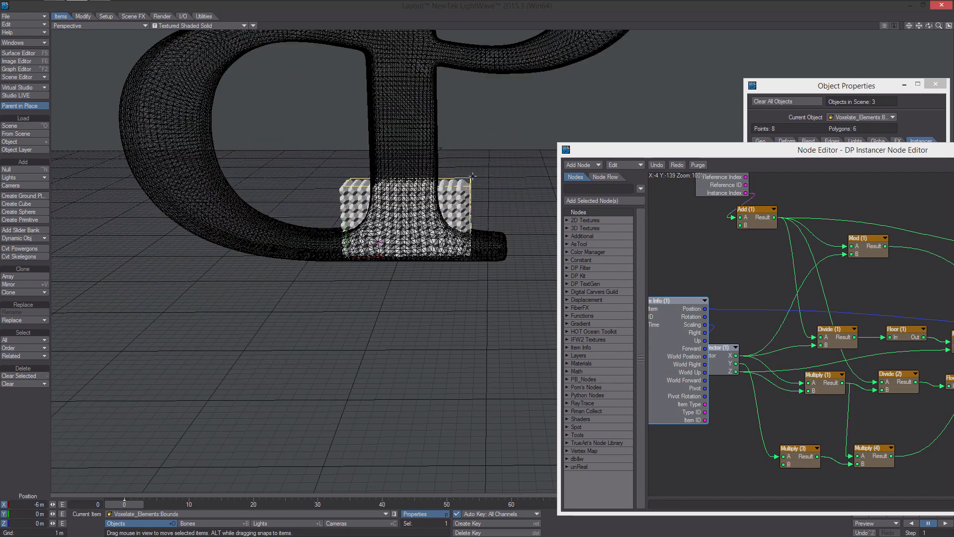
pyautogui.scroll(-5, 487, 178)
pyautogui.press('2')
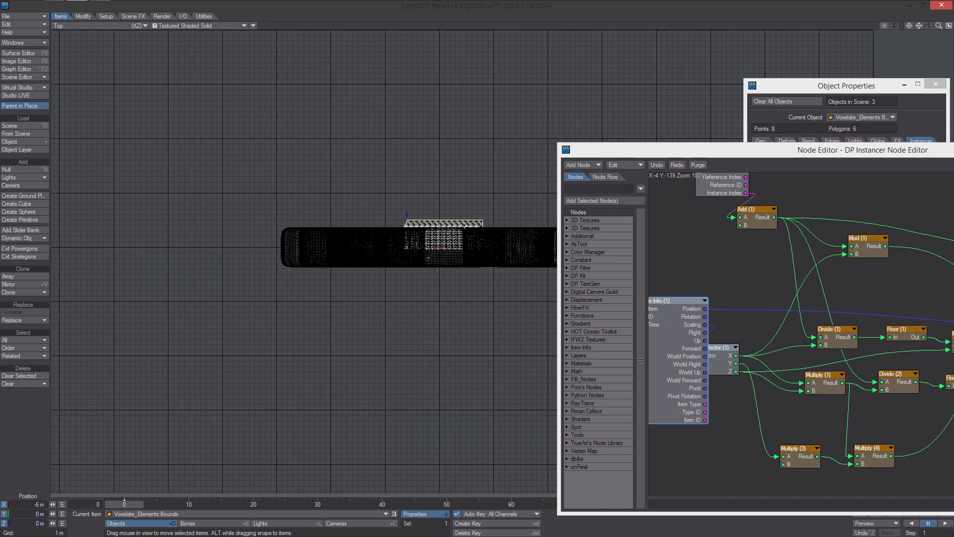
pyautogui.scroll(6, 339, 202)
pyautogui.moveTo(312, 200); pyautogui.dragTo(312, 232)
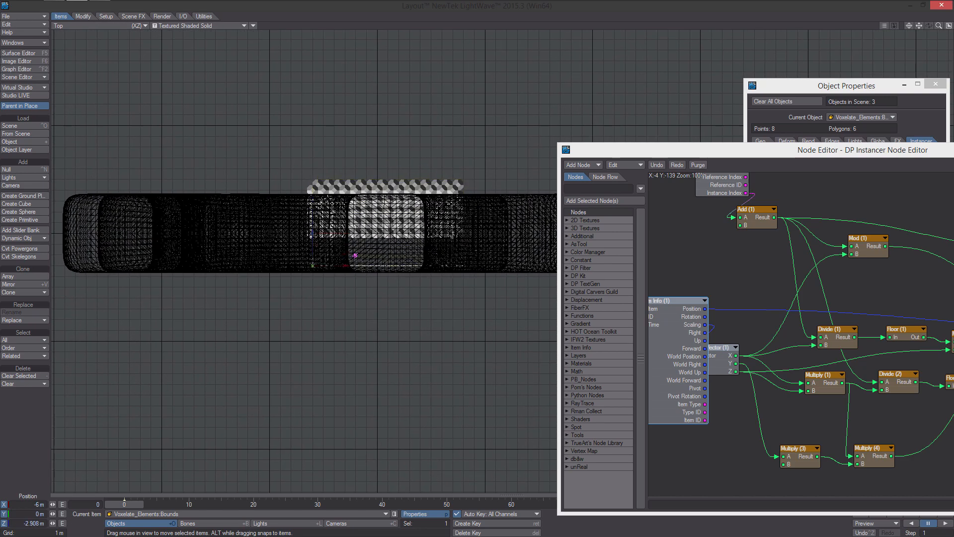
pyautogui.press('h')
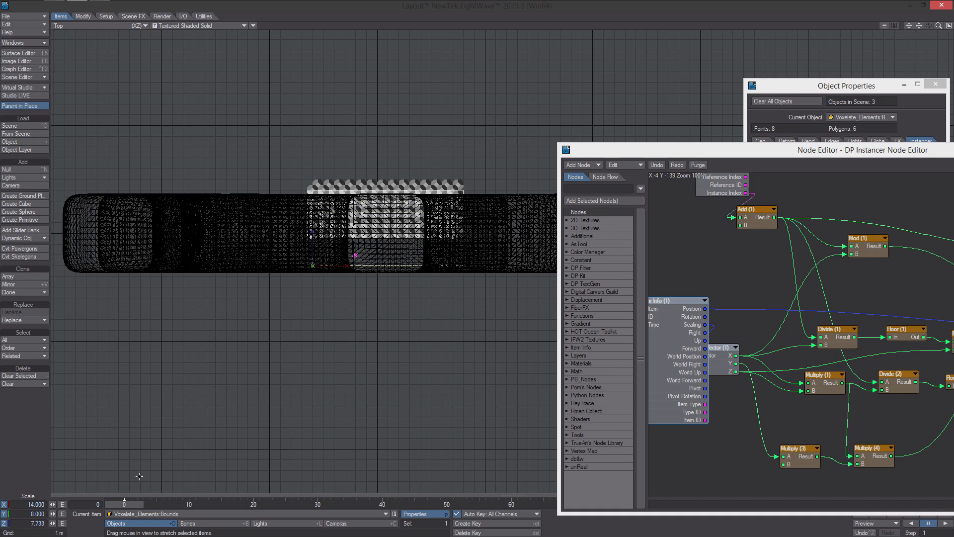
pyautogui.moveTo(139, 476); pyautogui.dragTo(164, 444)
pyautogui.moveTo(132, 502); pyautogui.dragTo(128, 502)
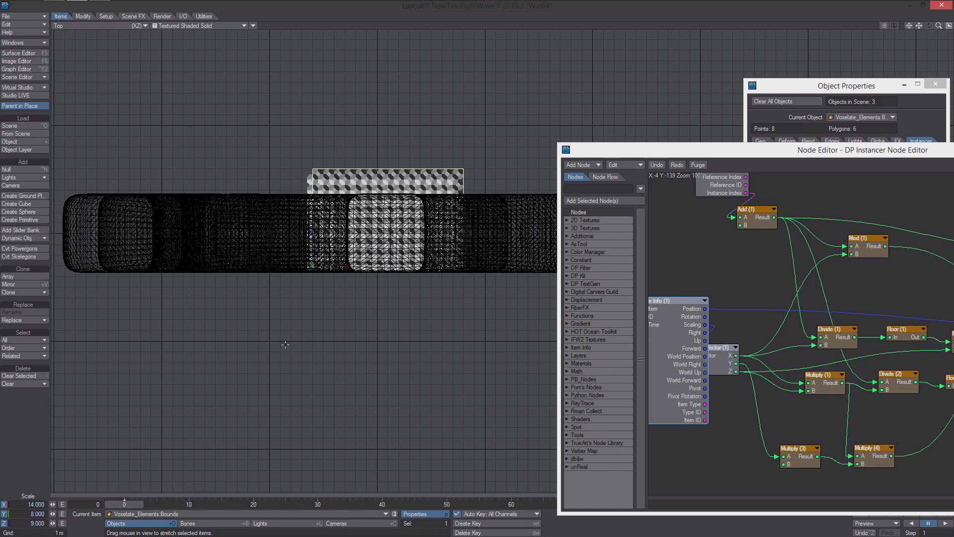
# - Move the Bounds object to -5 m in Z and set its Z scale to 10 so it encloses the logo's depth
pyautogui.press('t')
pyautogui.moveTo(314, 237)
pyautogui.mouseDown()
pyautogui.moveTo(314, 259)
pyautogui.moveTo(314, 243)
pyautogui.mouseUp()
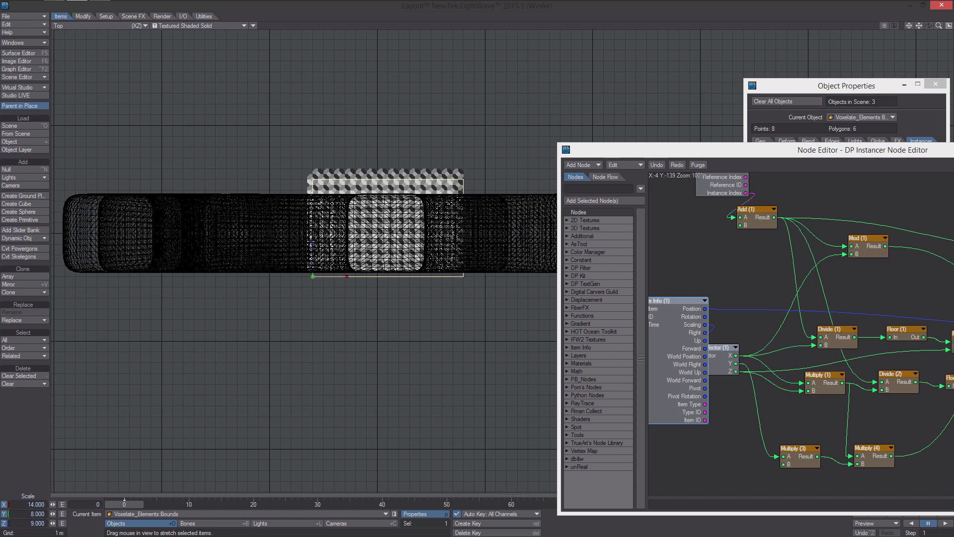
pyautogui.moveTo(313, 242); pyautogui.dragTo(313, 234)
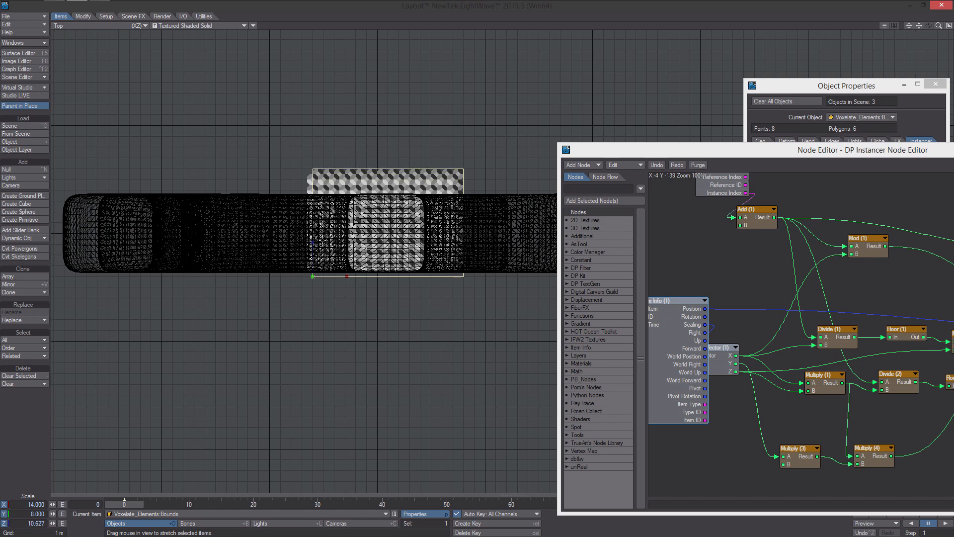
pyautogui.press('t')
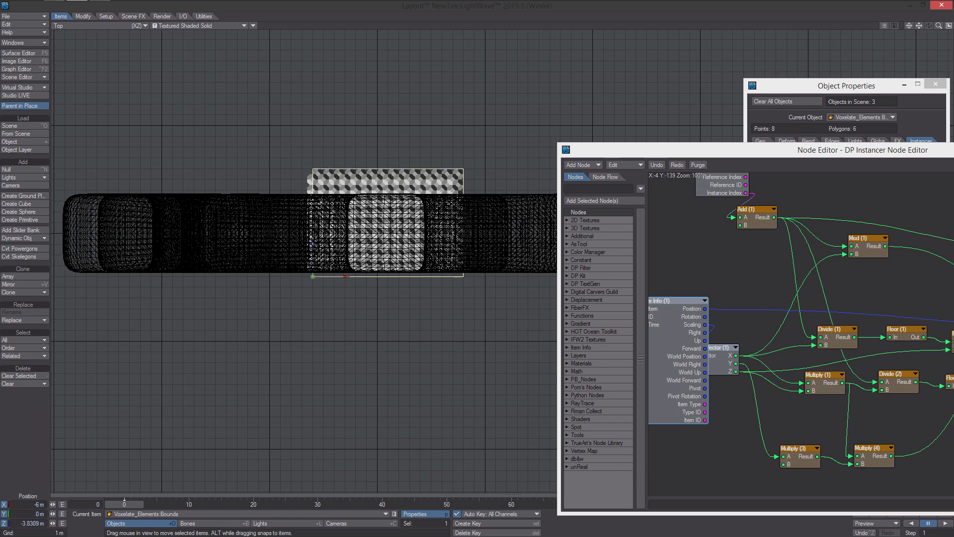
pyautogui.moveTo(312, 242); pyautogui.dragTo(313, 252)
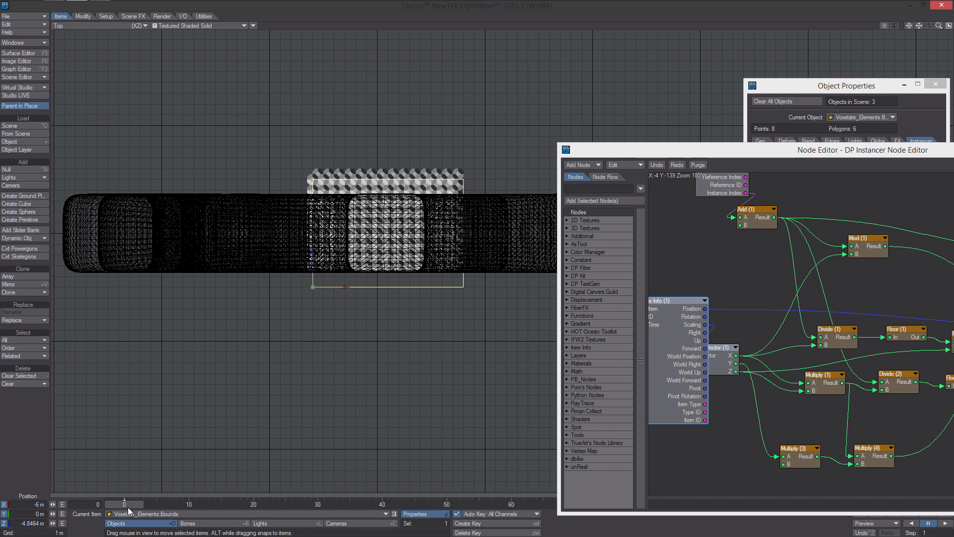
pyautogui.moveTo(129, 507)
pyautogui.mouseDown()
pyautogui.moveTo(153, 506)
pyautogui.moveTo(126, 506)
pyautogui.mouseUp()
pyautogui.press('h')
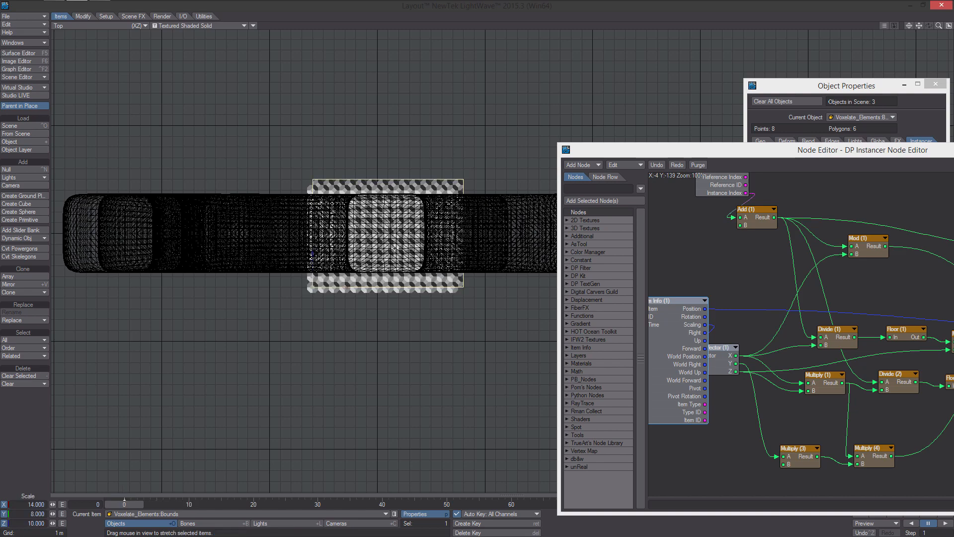
# - Stretch the Bounds object to an X scale of 62 and move it to -31 m in X to span the logo's width
pyautogui.scroll(-3, 410, 289)
pyautogui.keyDown('alt'); pyautogui.moveTo(410, 289); pyautogui.dragTo(427, 281); pyautogui.keyUp('alt')
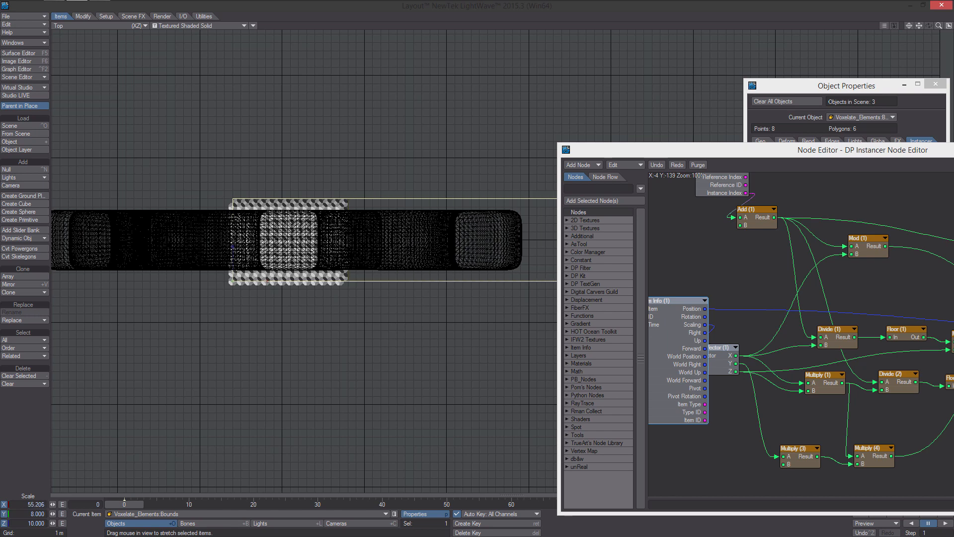
pyautogui.press('t')
pyautogui.scroll(-3, 347, 275)
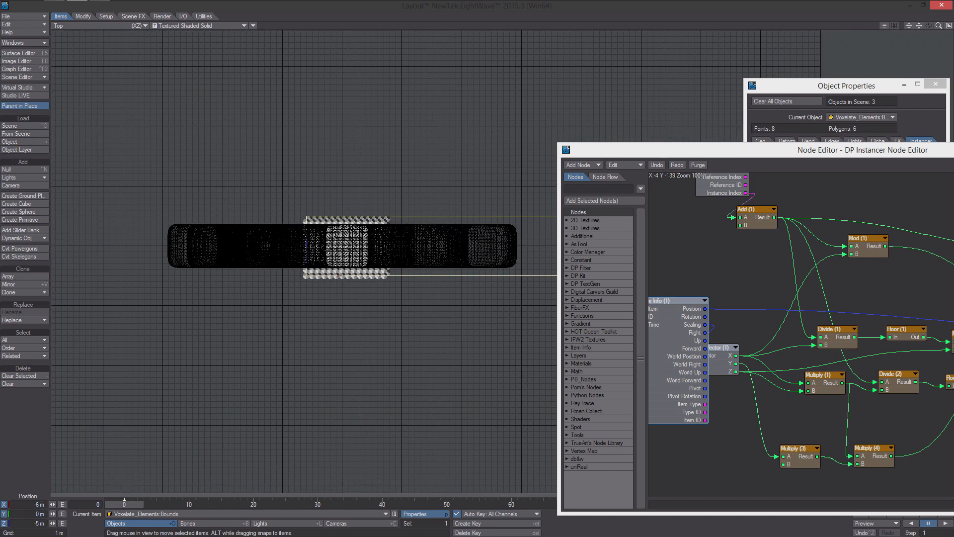
pyautogui.moveTo(338, 275); pyautogui.dragTo(195, 275)
pyautogui.press('h')
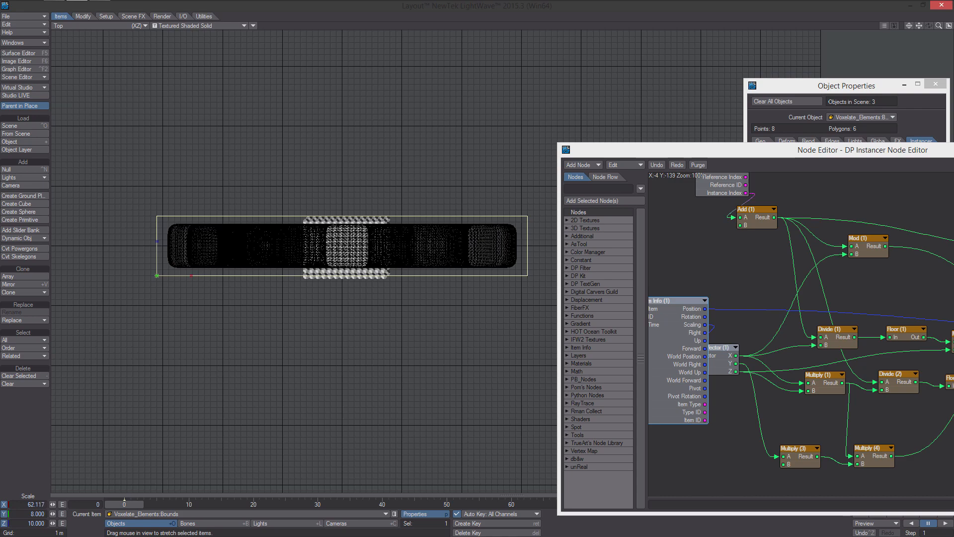
pyautogui.press('4')
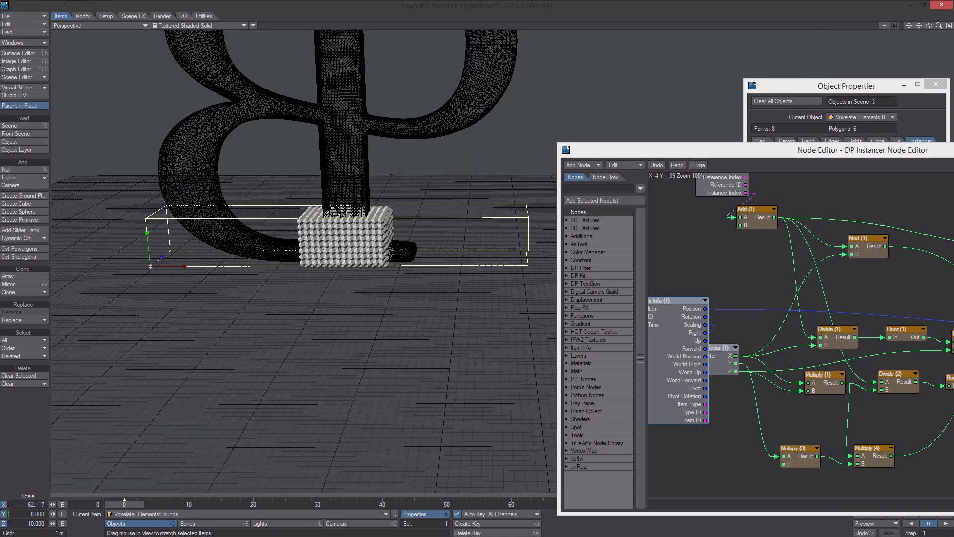
pyautogui.moveTo(189, 504); pyautogui.dragTo(124, 504)
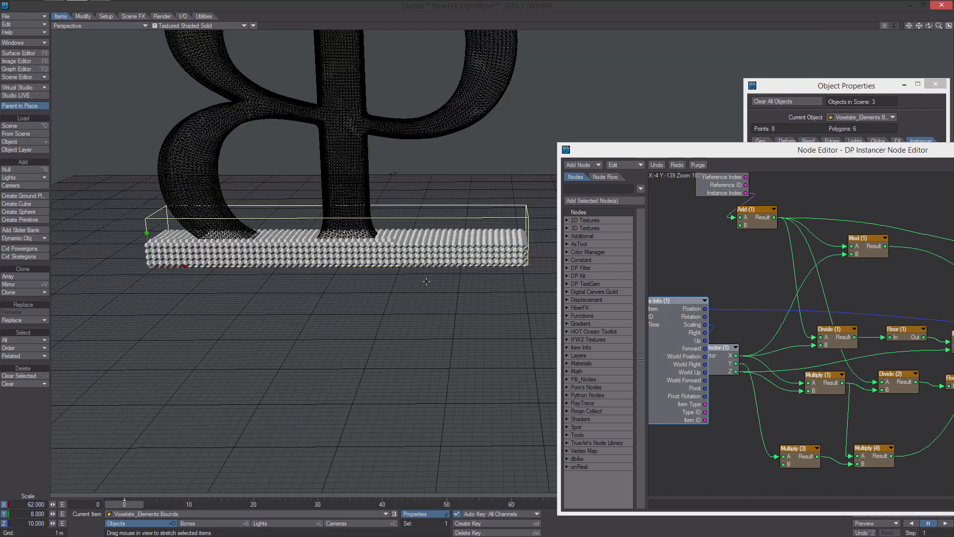
# - In the back view, lower the Bounds object to about -1.4 m in Y and stretch its Y scale to about 54 to cover the logo's height
pyautogui.scroll(-1, 426, 281)
pyautogui.press('3')
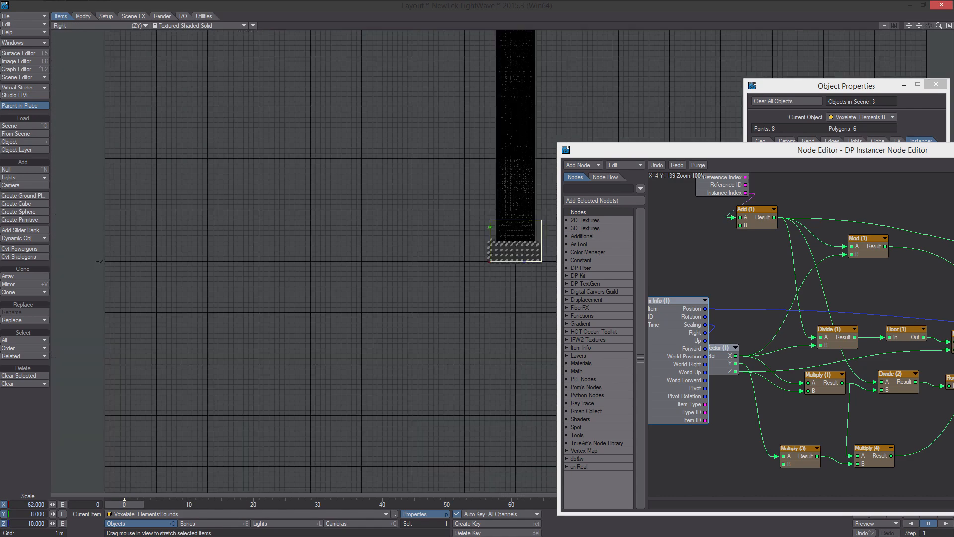
pyautogui.press('4')
pyautogui.press('1')
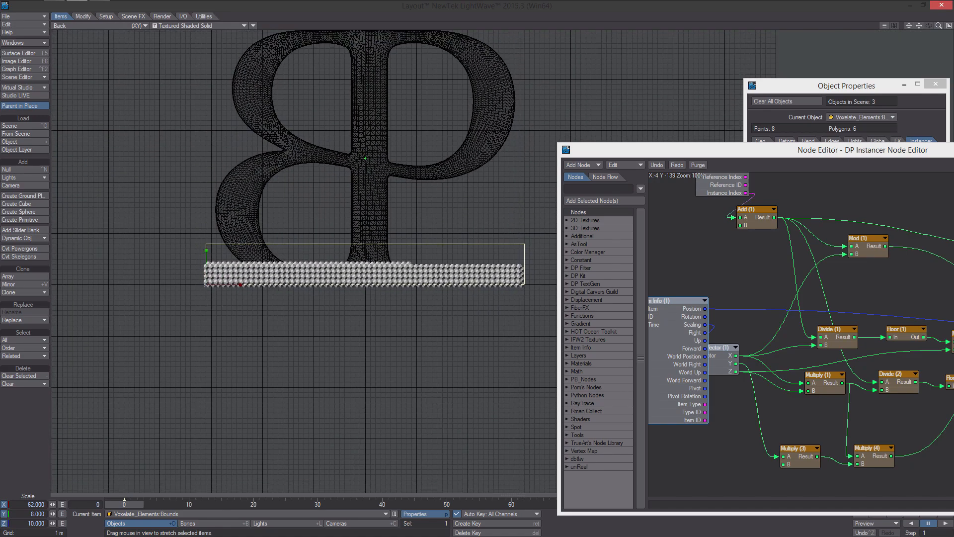
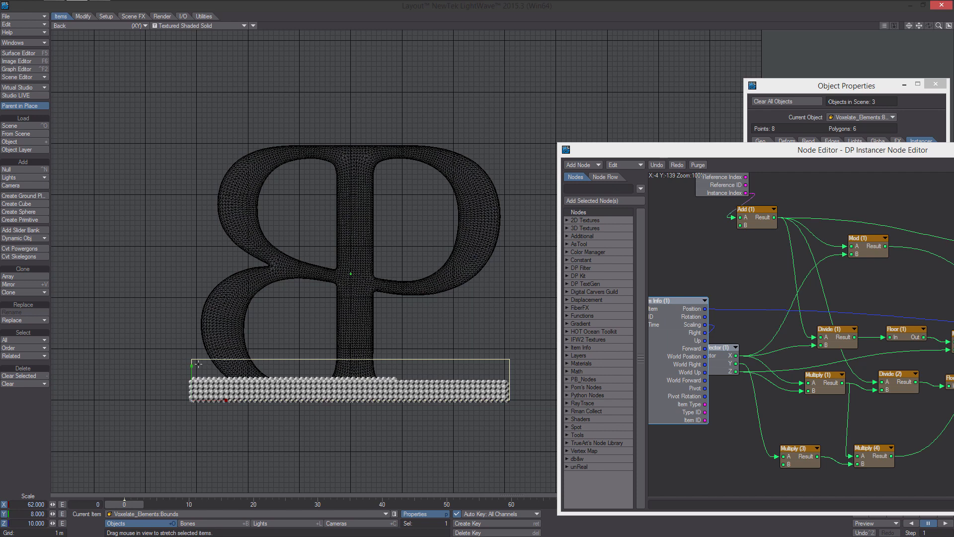
pyautogui.press('t')
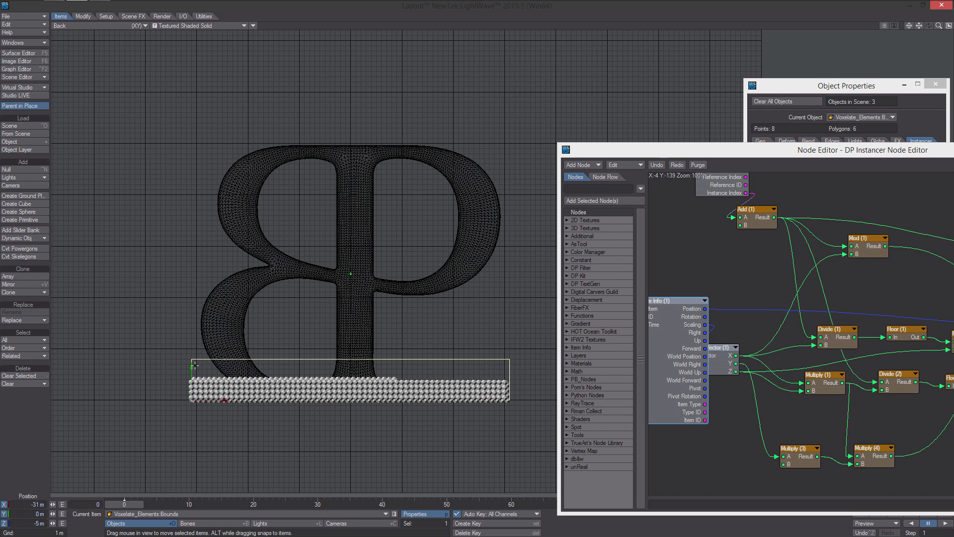
pyautogui.moveTo(195, 365)
pyautogui.mouseDown()
pyautogui.moveTo(195, 319)
pyautogui.moveTo(153, 434)
pyautogui.moveTo(182, 412)
pyautogui.moveTo(182, 376)
pyautogui.mouseUp()
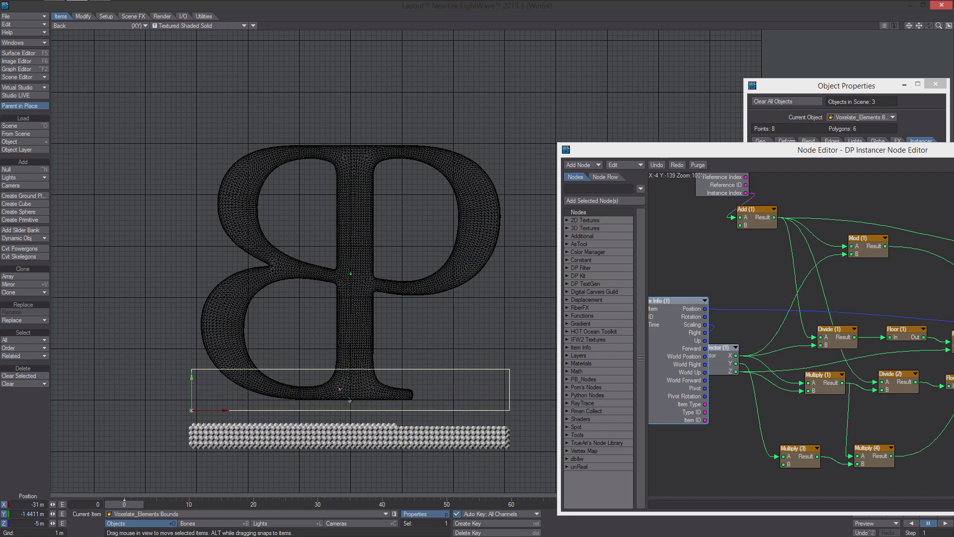
pyautogui.moveTo(136, 506)
pyautogui.mouseDown()
pyautogui.moveTo(157, 505)
pyautogui.moveTo(135, 504)
pyautogui.mouseUp()
pyautogui.press('h')
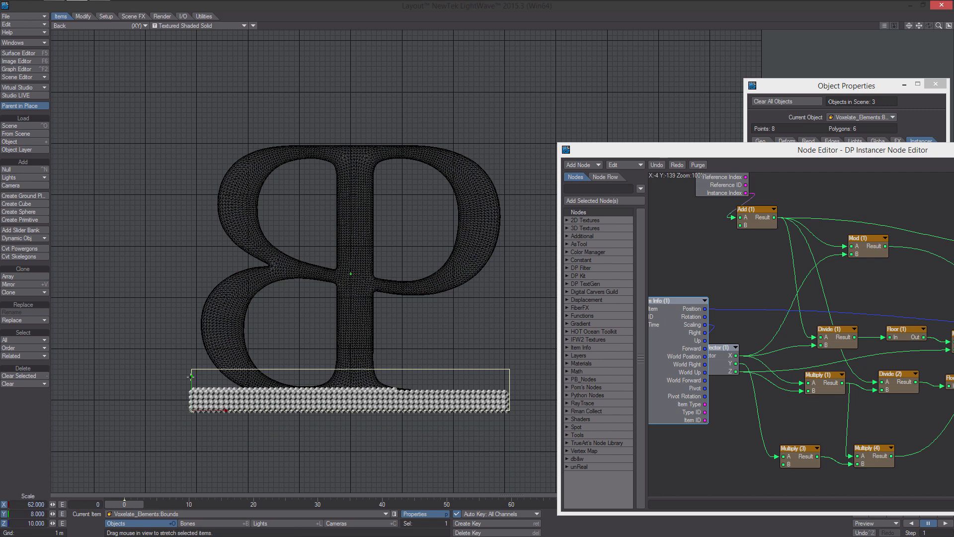
pyautogui.moveTo(191, 376); pyautogui.dragTo(184, 398)
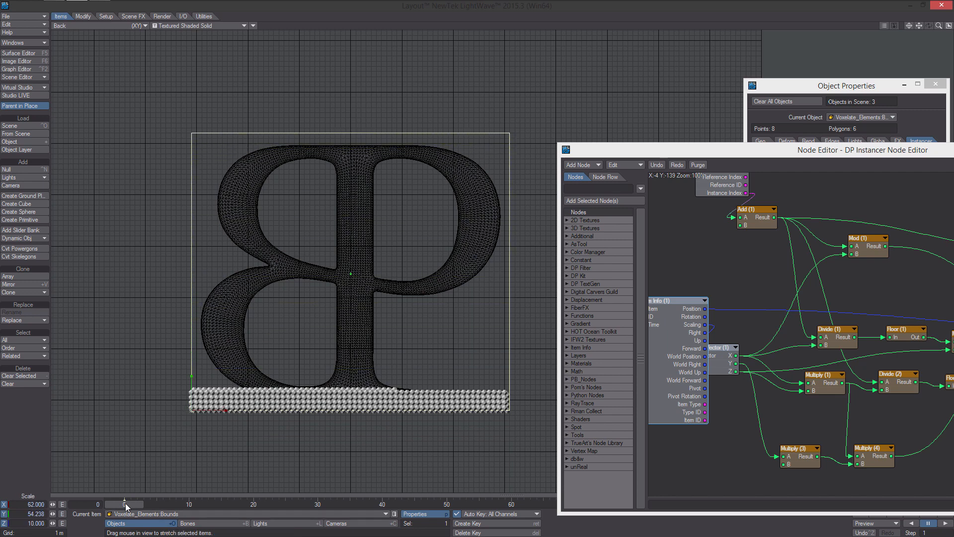
pyautogui.moveTo(125, 503)
pyautogui.mouseDown()
pyautogui.moveTo(189, 503)
pyautogui.moveTo(125, 502)
pyautogui.mouseUp()
# - Select the Voxelate_Elements:Cell object and set its DP Instancer instance number to 75000
pyautogui.moveTo(788, 90); pyautogui.dragTo(727, 73)
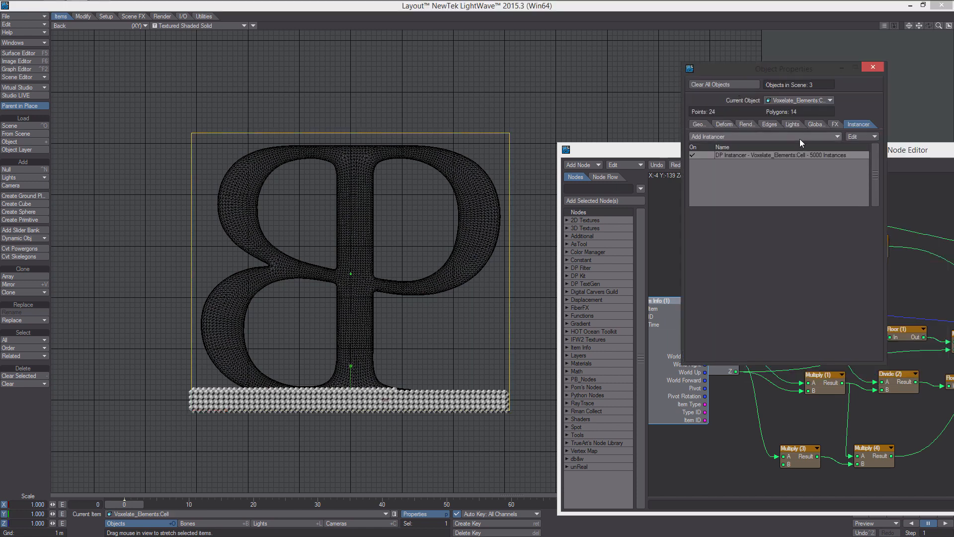
pyautogui.doubleClick(771, 154)
pyautogui.click(805, 316)
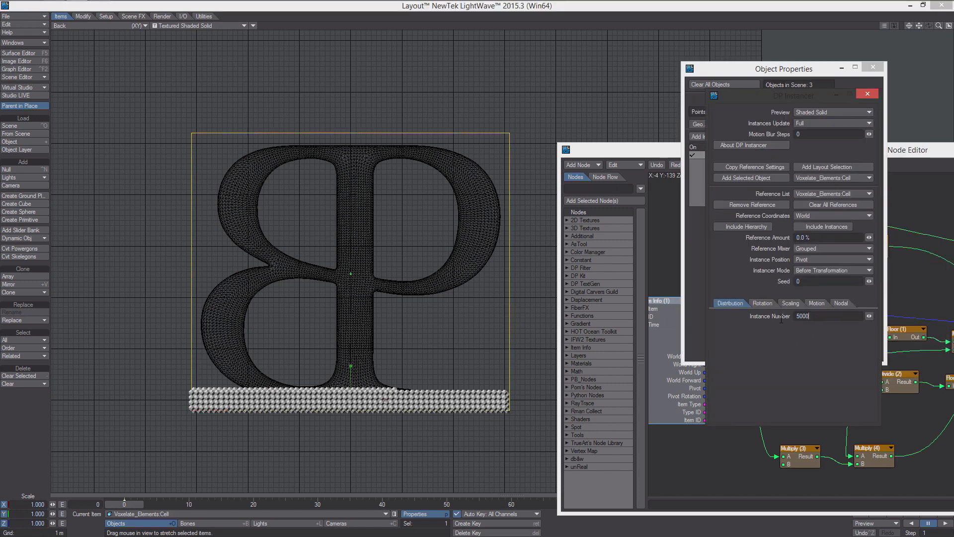
pyautogui.write('75000')
pyautogui.press('Return')
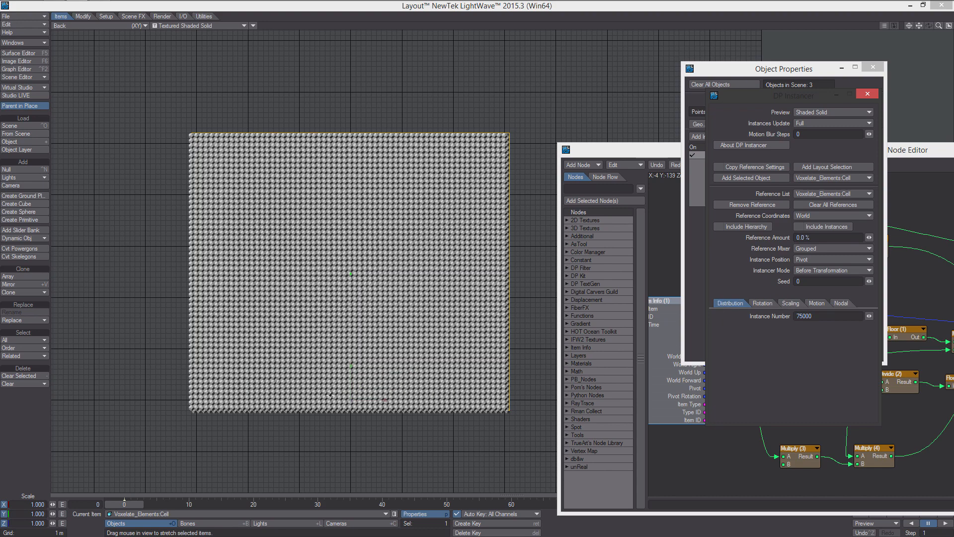
# - Examine the cell block in the perspective view and check the DP Instancer's instance count in the object properties
pyautogui.click(872, 67)
pyautogui.click(867, 95)
pyautogui.moveTo(842, 154); pyautogui.dragTo(801, 104)
pyautogui.press('4')
pyautogui.keyDown('alt'); pyautogui.moveTo(450, 224); pyautogui.dragTo(566, 206); pyautogui.keyUp('alt')
pyautogui.press('p')
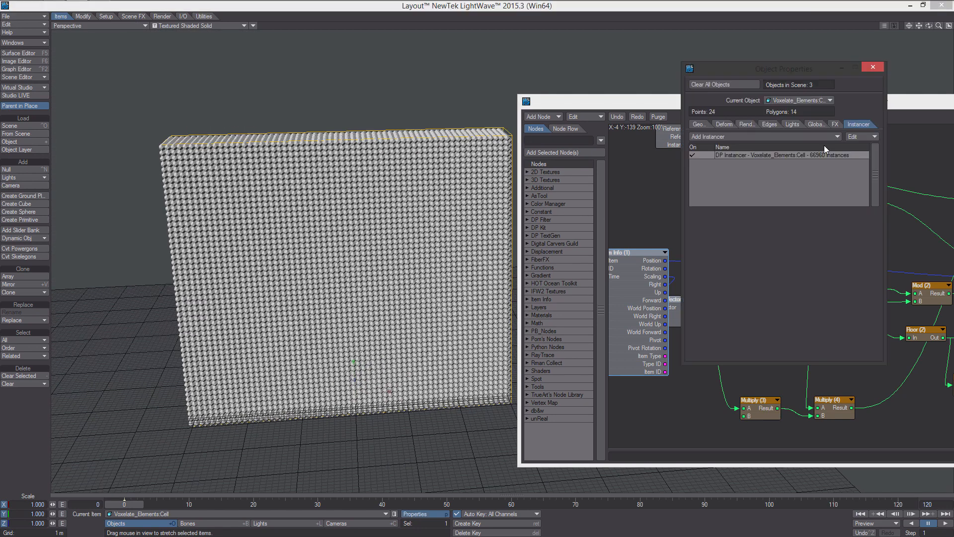
pyautogui.click(874, 67)
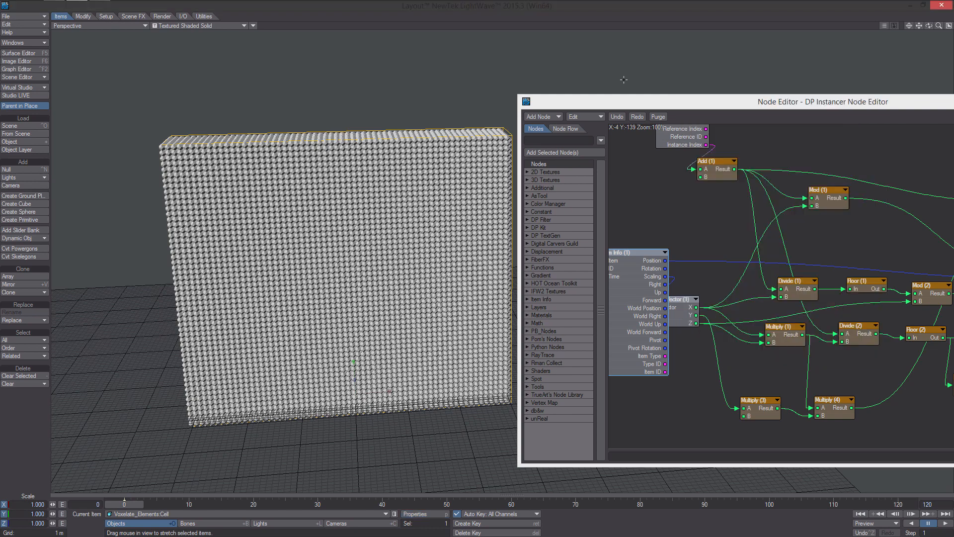
# - Move the DP Instancer node aside and add a DP Kit Boolean node below the LogicV1 node
pyautogui.moveTo(600, 102); pyautogui.dragTo(657, 95)
pyautogui.keyDown('alt'); pyautogui.moveTo(450, 223); pyautogui.dragTo(400, 186); pyautogui.keyUp('alt')
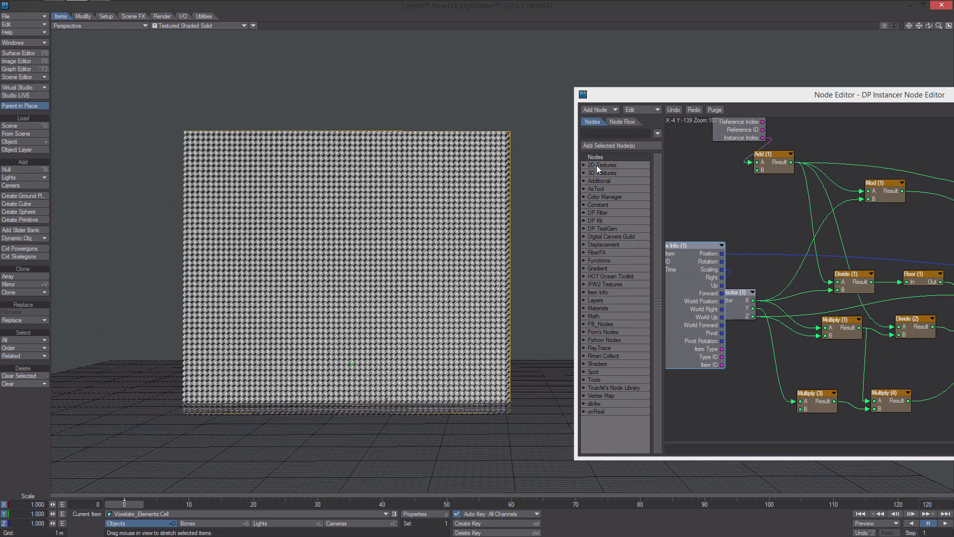
pyautogui.moveTo(676, 97); pyautogui.dragTo(544, 72)
pyautogui.keyDown('alt'); pyautogui.moveTo(705, 177); pyautogui.dragTo(366, 160); pyautogui.keyUp('alt')
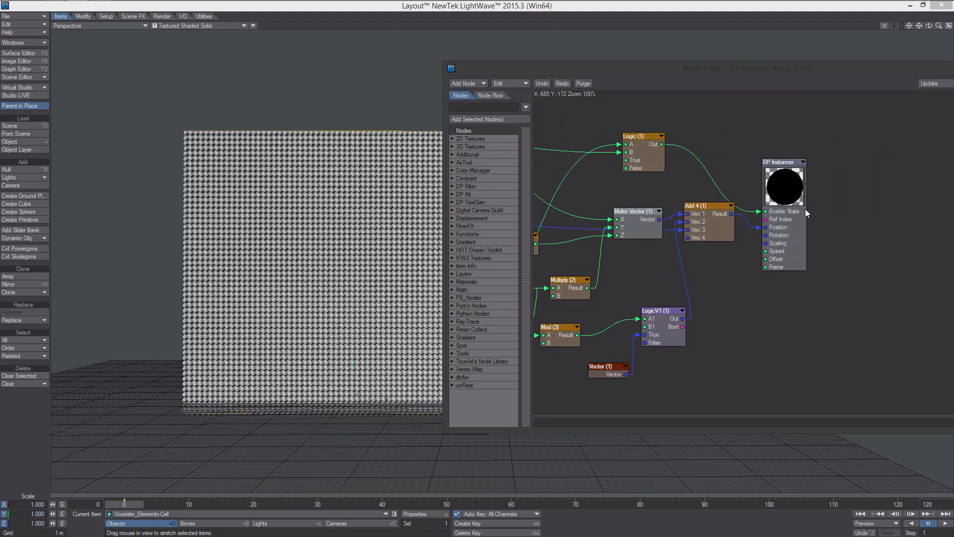
pyautogui.moveTo(791, 171); pyautogui.dragTo(849, 161)
pyautogui.keyDown('alt'); pyautogui.moveTo(830, 230); pyautogui.dragTo(907, 205); pyautogui.keyUp('alt')
pyautogui.rightClick(790, 323)
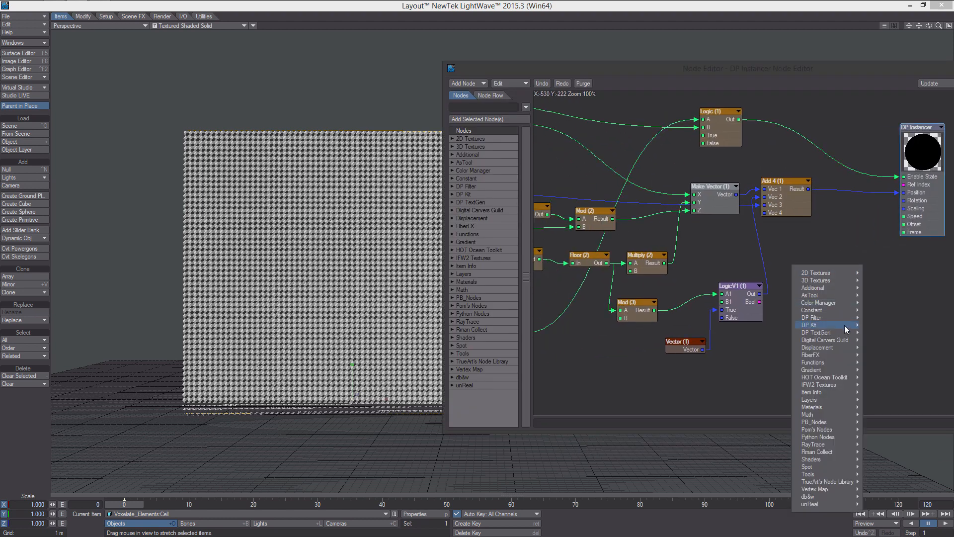
pyautogui.moveTo(845, 325)
pyautogui.moveTo(898, 396)
pyautogui.click(852, 403)
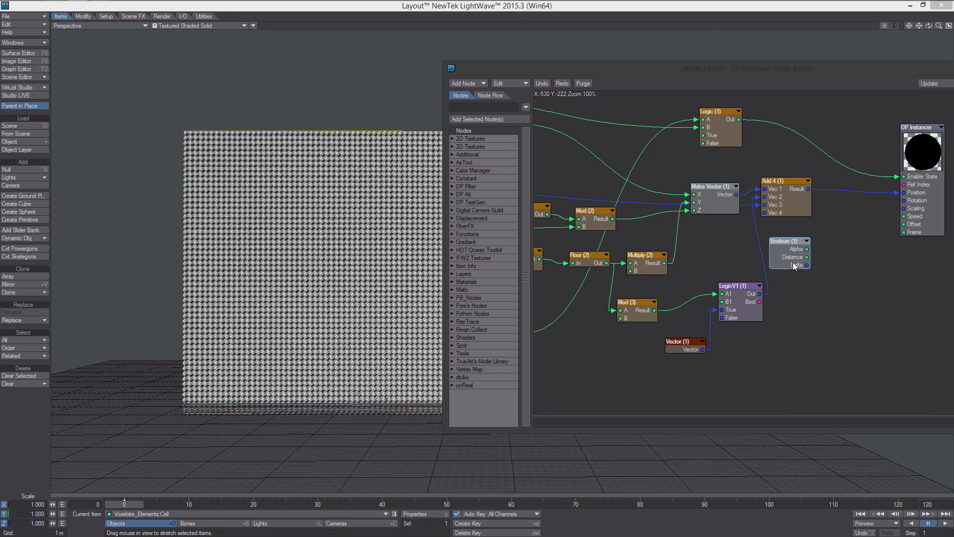
pyautogui.moveTo(795, 267); pyautogui.dragTo(792, 380)
pyautogui.keyDown('alt'); pyautogui.moveTo(803, 335); pyautogui.dragTo(760, 313); pyautogui.keyUp('alt')
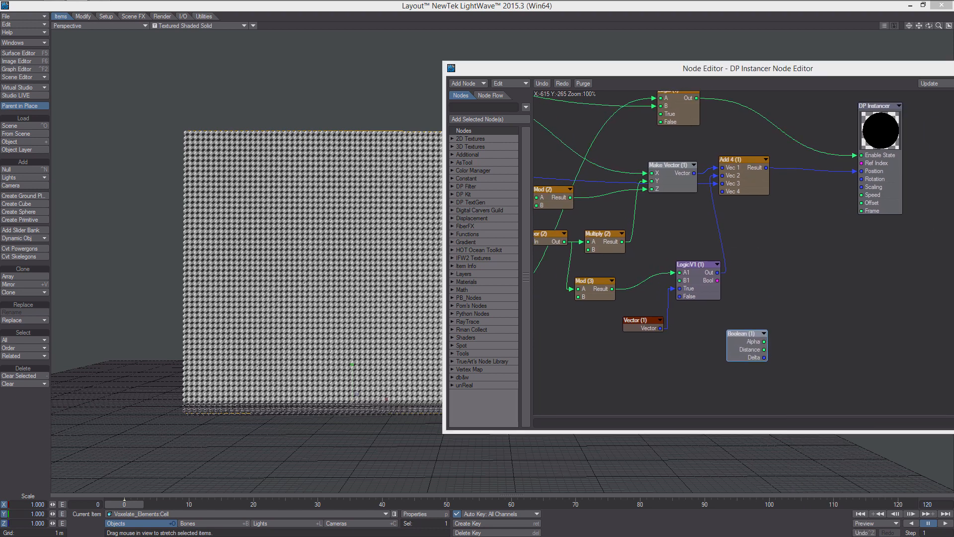
# - Add a DP Filter Replace Spot node below the DP Instancer node, beside the Boolean node
pyautogui.keyDown('alt'); pyautogui.keyDown('shift'); pyautogui.moveTo(318, 248); pyautogui.dragTo(226, 249); pyautogui.keyUp('shift'); pyautogui.keyUp('alt')
pyautogui.keyDown('alt'); pyautogui.moveTo(760, 271); pyautogui.dragTo(726, 265); pyautogui.keyUp('alt')
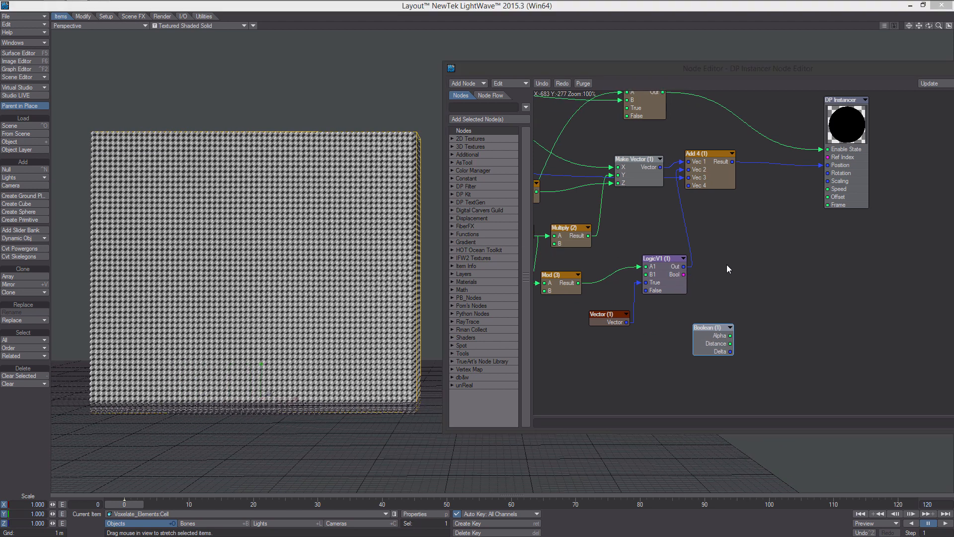
pyautogui.moveTo(857, 175); pyautogui.dragTo(892, 193)
pyautogui.moveTo(705, 328); pyautogui.dragTo(764, 291)
pyautogui.rightClick(727, 312)
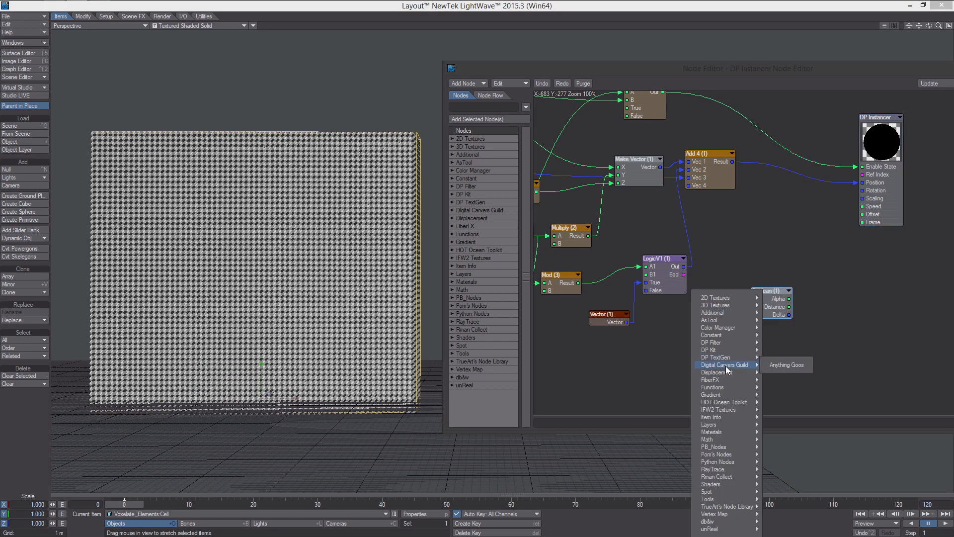
pyautogui.moveTo(735, 343)
pyautogui.moveTo(776, 365)
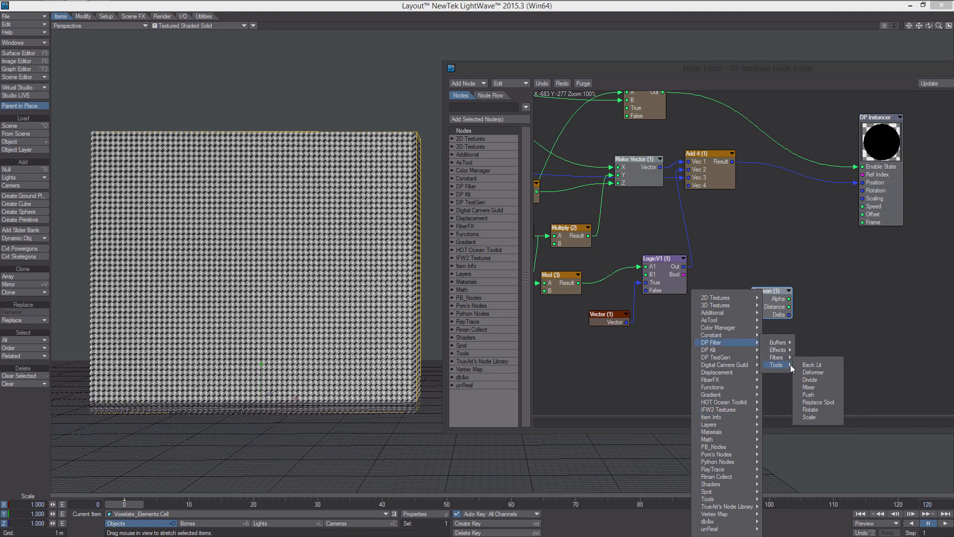
pyautogui.click(821, 401)
pyautogui.moveTo(774, 251); pyautogui.dragTo(829, 269)
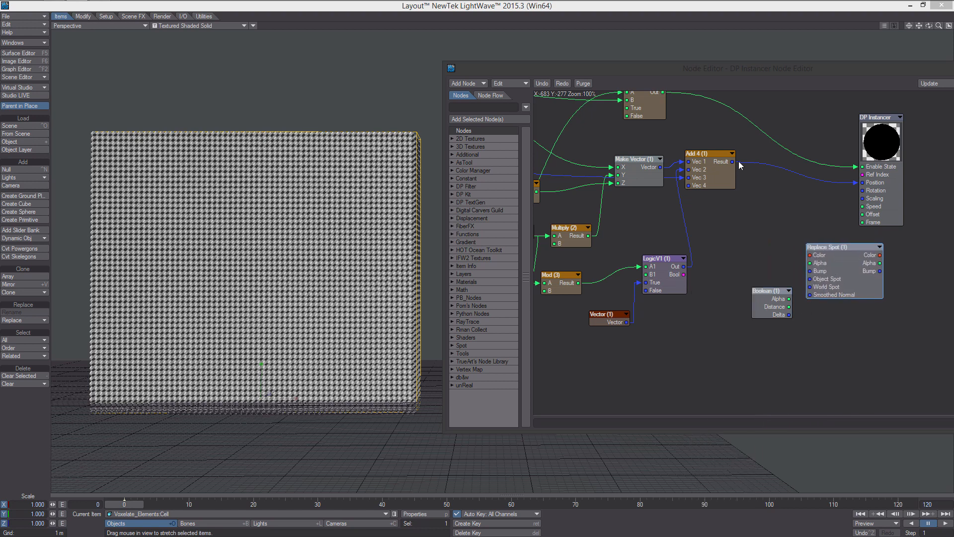
# - Connect the Add 4 Result to Replace Spot's World Spot and the Boolean node's Alpha to Replace Spot's Alpha input
pyautogui.click(729, 160)
pyautogui.moveTo(733, 161); pyautogui.dragTo(810, 286)
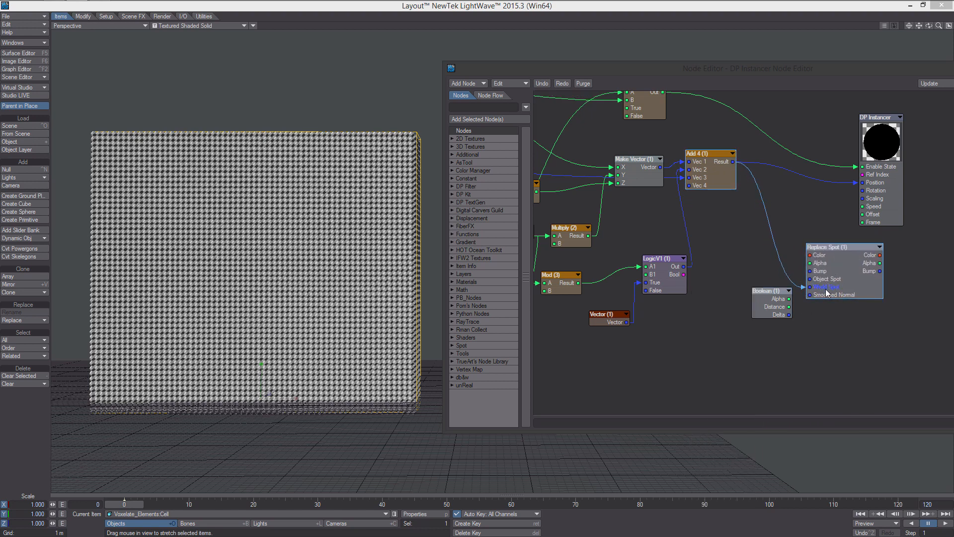
pyautogui.moveTo(886, 200); pyautogui.dragTo(923, 214)
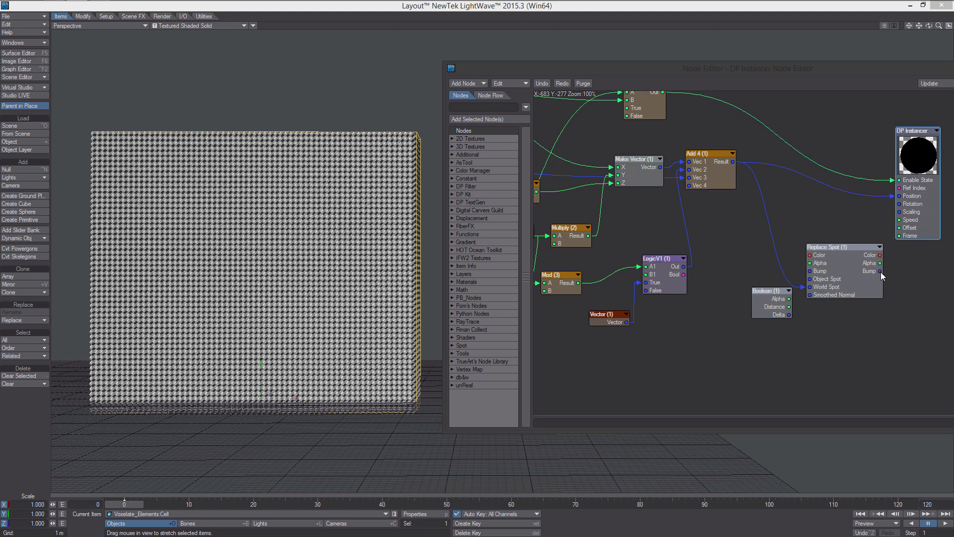
pyautogui.moveTo(788, 298); pyautogui.dragTo(810, 263)
pyautogui.moveTo(770, 301); pyautogui.dragTo(743, 294)
pyautogui.moveTo(840, 275); pyautogui.dragTo(835, 274)
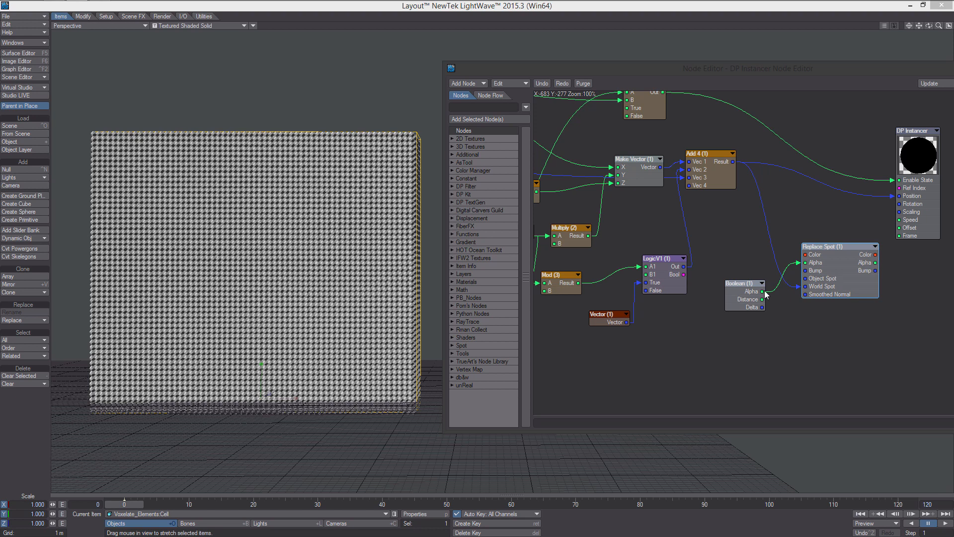
# - Set the Boolean node's target object to Voxelate_Elements:BP, keeping the mode at Inside
pyautogui.moveTo(738, 300); pyautogui.dragTo(699, 303, button='middle')
pyautogui.doubleClick(701, 303)
pyautogui.click(544, 341)
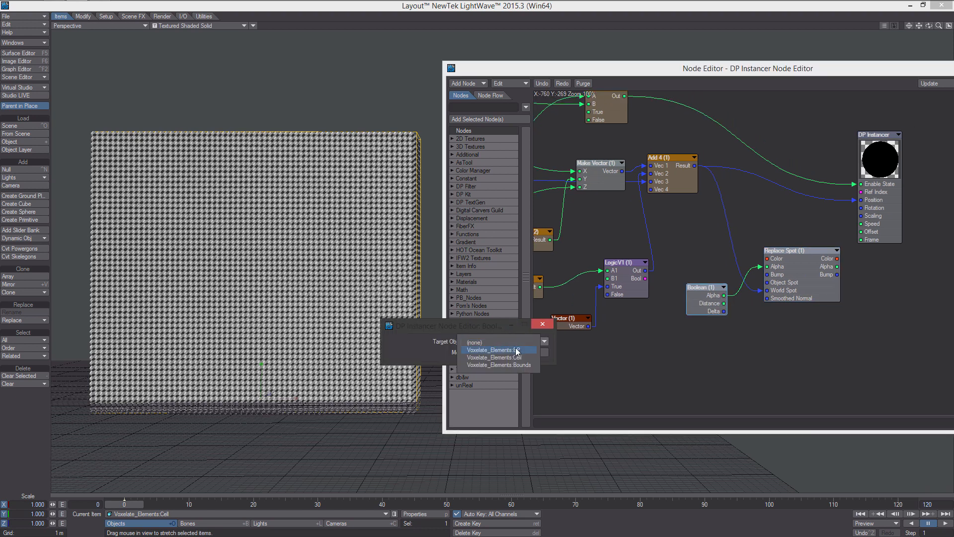
pyautogui.click(543, 353)
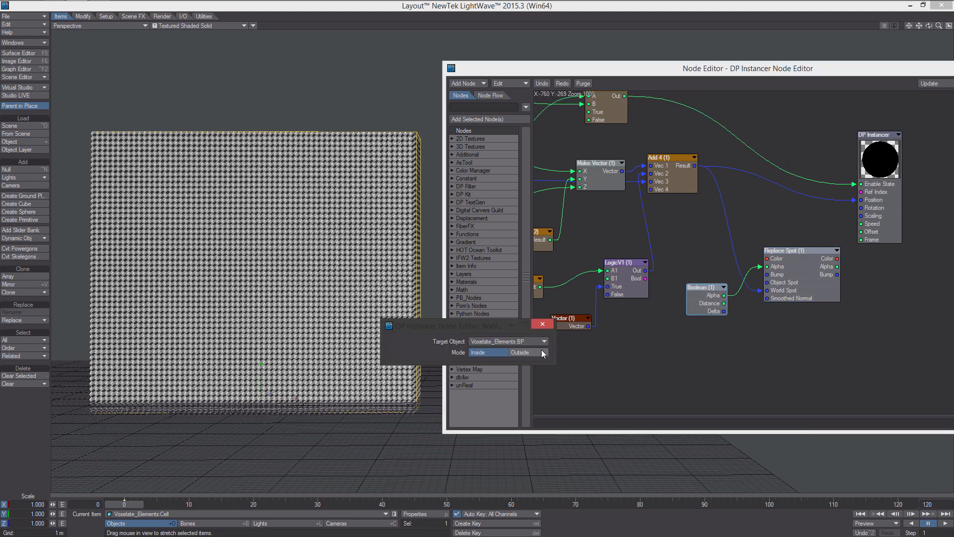
# - Connect Replace Spot's Alpha output to DP Instancer's Enable State, replacing the Logic connection, and inspect the voxelized logo
pyautogui.click(837, 270)
pyautogui.moveTo(838, 268); pyautogui.dragTo(861, 184)
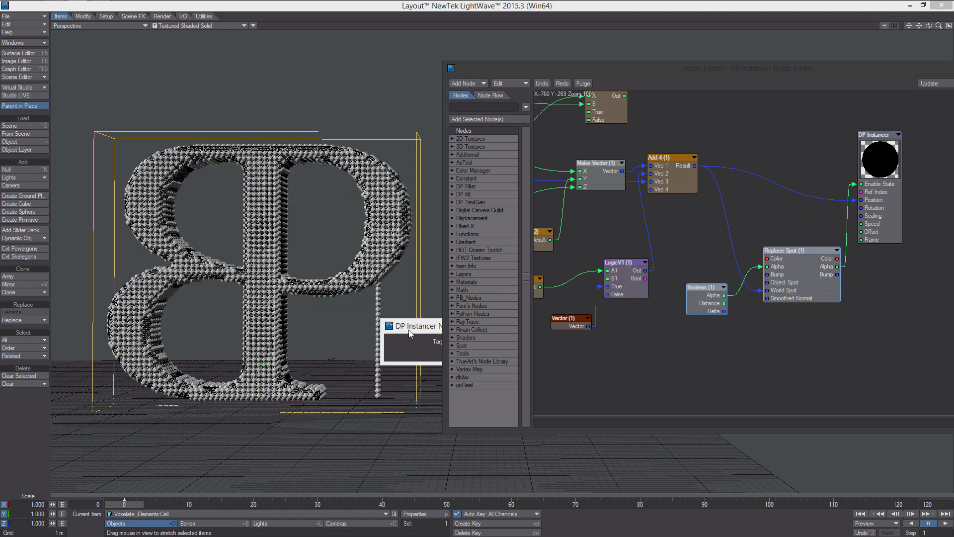
pyautogui.click(481, 335)
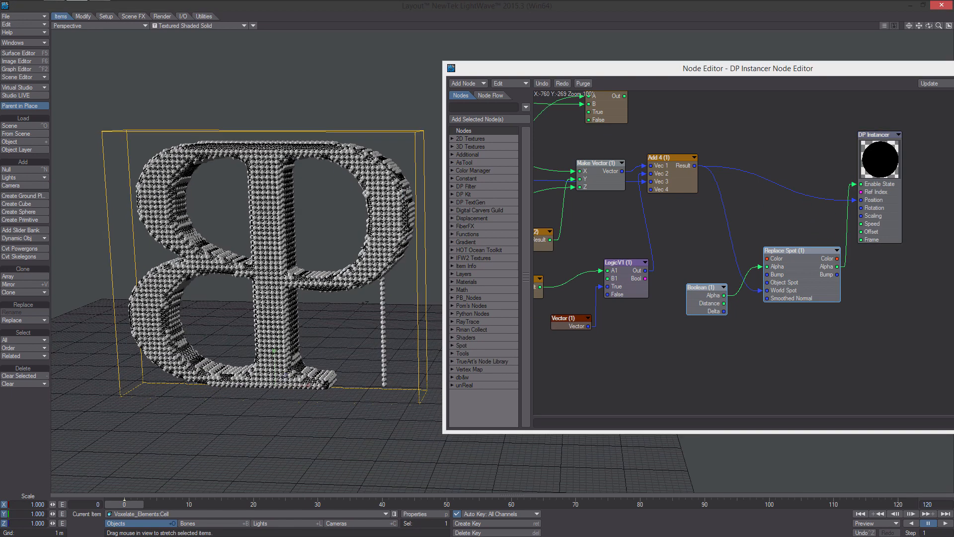
pyautogui.keyDown('alt'); pyautogui.moveTo(363, 247); pyautogui.dragTo(387, 244); pyautogui.keyUp('alt')
pyautogui.keyDown('alt'); pyautogui.moveTo(680, 309); pyautogui.dragTo(767, 272); pyautogui.keyUp('alt')
# - Duplicate the Vector (1) node, place the copy below Make Vector, and set its Z value to 0.00001
pyautogui.rightClick(666, 307)
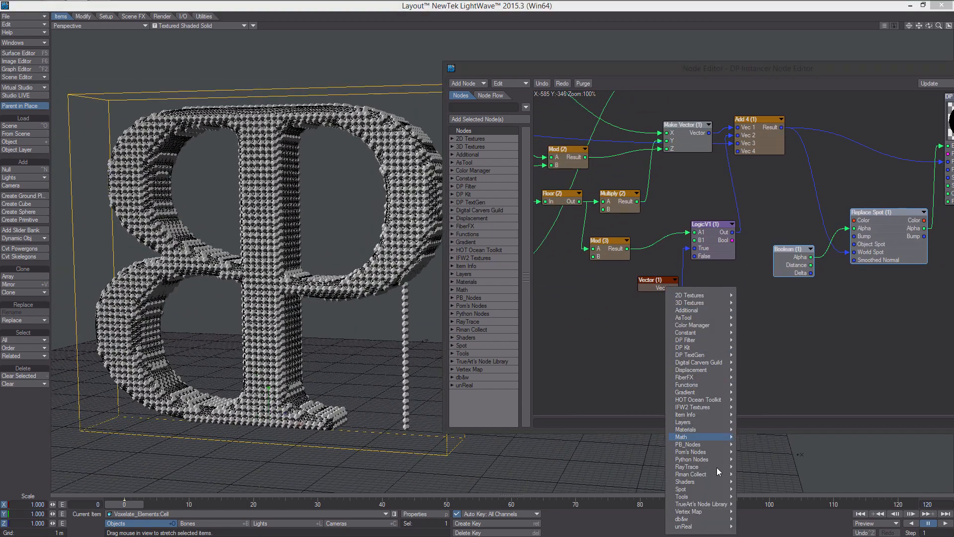
pyautogui.click(640, 291)
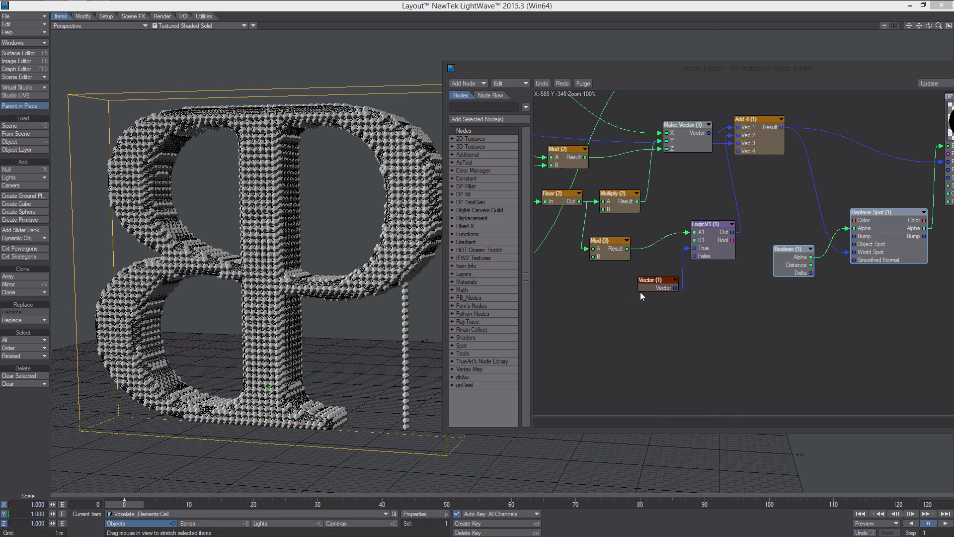
pyautogui.click(651, 284)
pyautogui.hotkey('ctrl', 'c')
pyautogui.hotkey('ctrl', 'v')
pyautogui.moveTo(768, 253); pyautogui.dragTo(691, 187)
pyautogui.doubleClick(690, 187)
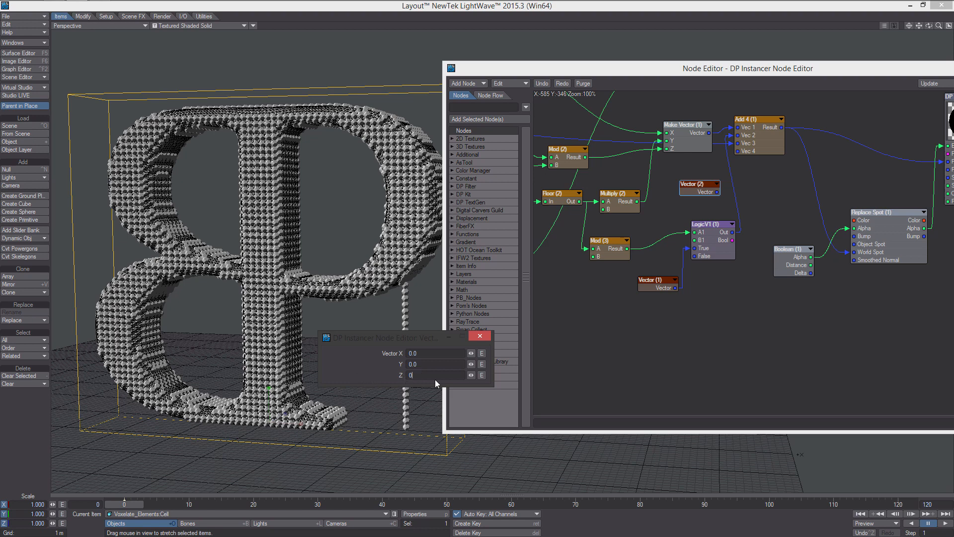
pyautogui.click(419, 375)
pyautogui.write('0.00001')
pyautogui.press('Return')
# - Connect the Vector (2) output to the Vec 4 input of the Add 4 node
pyautogui.moveTo(717, 191); pyautogui.dragTo(739, 151)
pyautogui.moveTo(389, 338); pyautogui.dragTo(340, 336)
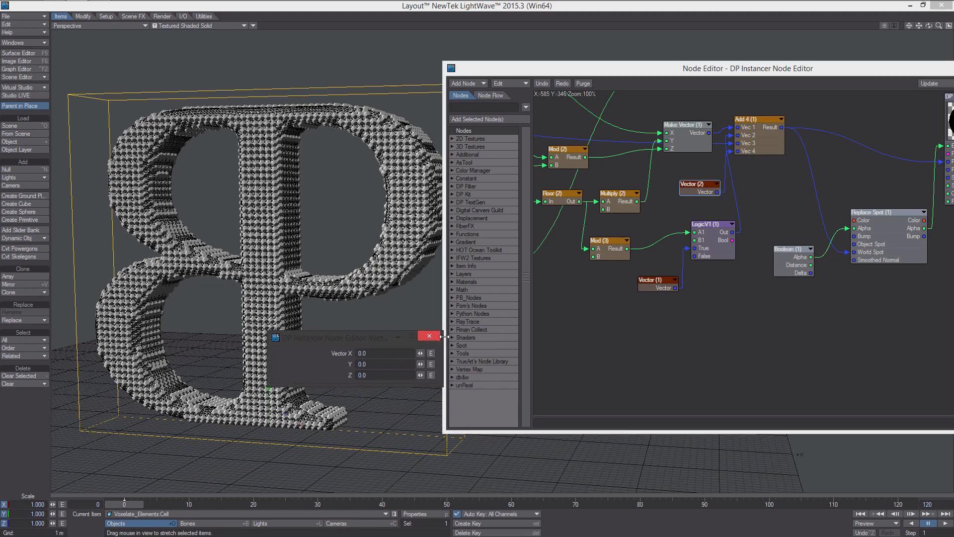
pyautogui.click(434, 336)
pyautogui.keyDown('ctrl'); pyautogui.keyDown('alt'); pyautogui.moveTo(436, 336); pyautogui.dragTo(393, 335); pyautogui.keyUp('alt'); pyautogui.keyUp('ctrl')
# - Spread the DP Instancer and Replace Spot nodes away from the Boolean node to make room in the graph
pyautogui.keyDown('alt'); pyautogui.moveTo(656, 333); pyautogui.dragTo(709, 350); pyautogui.keyUp('alt')
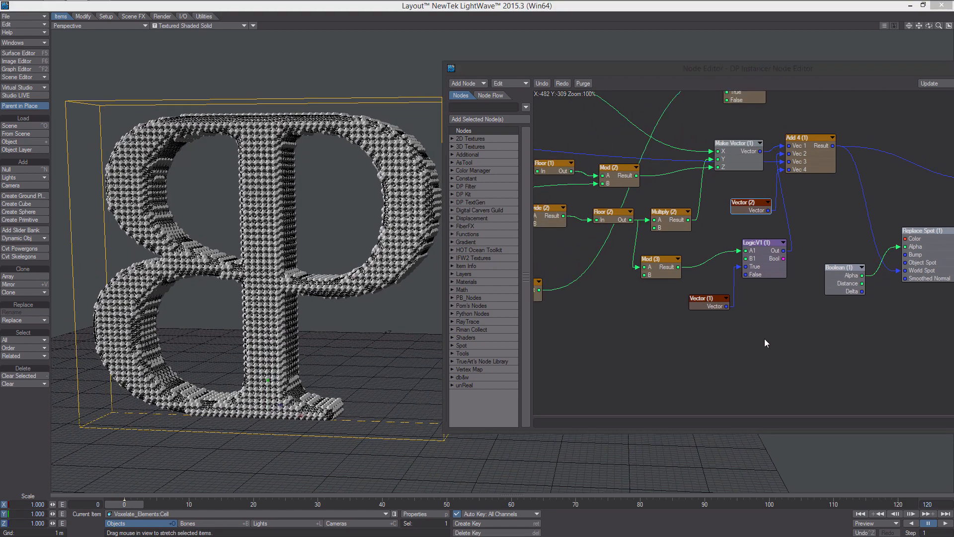
pyautogui.keyDown('alt'); pyautogui.moveTo(799, 339); pyautogui.dragTo(629, 331); pyautogui.keyUp('alt')
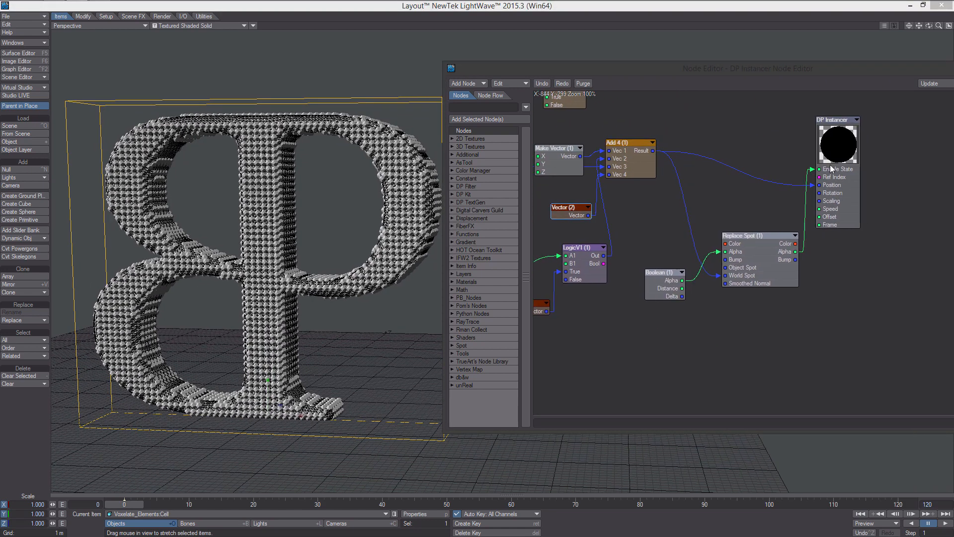
pyautogui.moveTo(843, 121); pyautogui.dragTo(862, 113)
pyautogui.keyDown('alt'); pyautogui.moveTo(813, 283); pyautogui.dragTo(795, 329); pyautogui.keyUp('alt')
pyautogui.moveTo(859, 182); pyautogui.dragTo(932, 174)
pyautogui.keyDown('alt'); pyautogui.moveTo(785, 300); pyautogui.dragTo(850, 282); pyautogui.keyUp('alt')
pyautogui.moveTo(830, 294); pyautogui.dragTo(883, 298)
# - Add a DP Kit Blur Filter node and place it between the Boolean and Replace Spot nodes
pyautogui.rightClick(727, 362)
pyautogui.moveTo(734, 354)
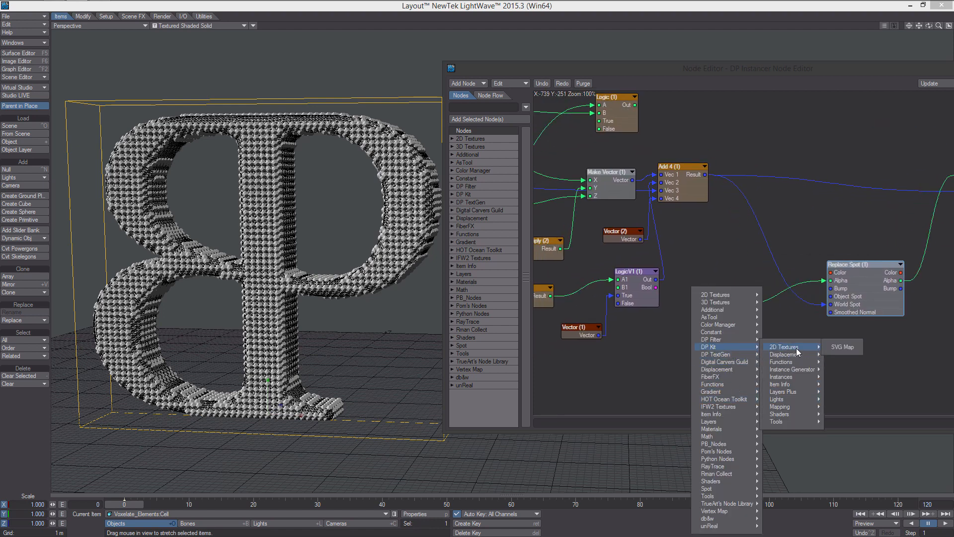
pyautogui.moveTo(818, 421)
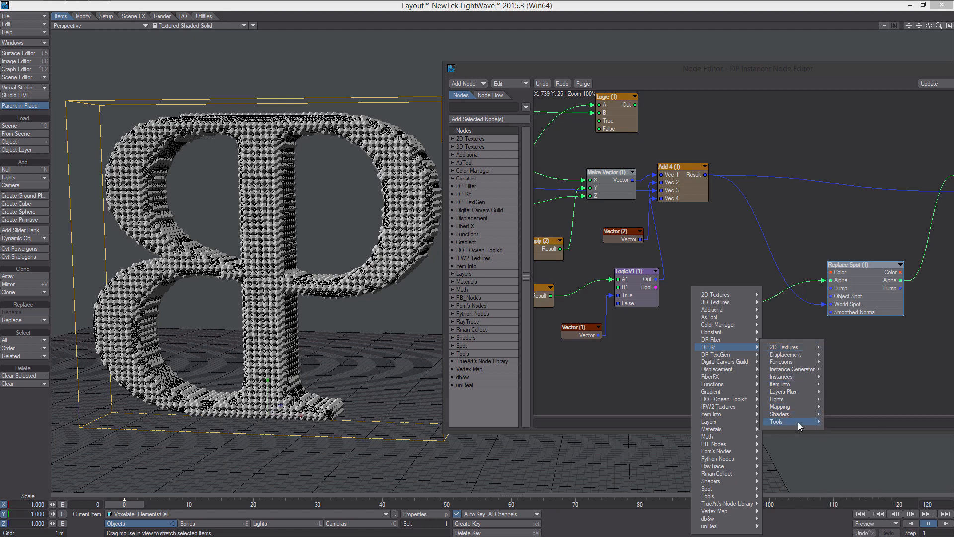
pyautogui.click(848, 362)
pyautogui.keyDown('alt'); pyautogui.moveTo(832, 325); pyautogui.dragTo(751, 326); pyautogui.keyUp('alt')
pyautogui.moveTo(710, 247); pyautogui.dragTo(703, 346)
pyautogui.keyDown('alt'); pyautogui.moveTo(796, 297); pyautogui.dragTo(769, 271); pyautogui.keyUp('alt')
pyautogui.moveTo(592, 283); pyautogui.dragTo(562, 276)
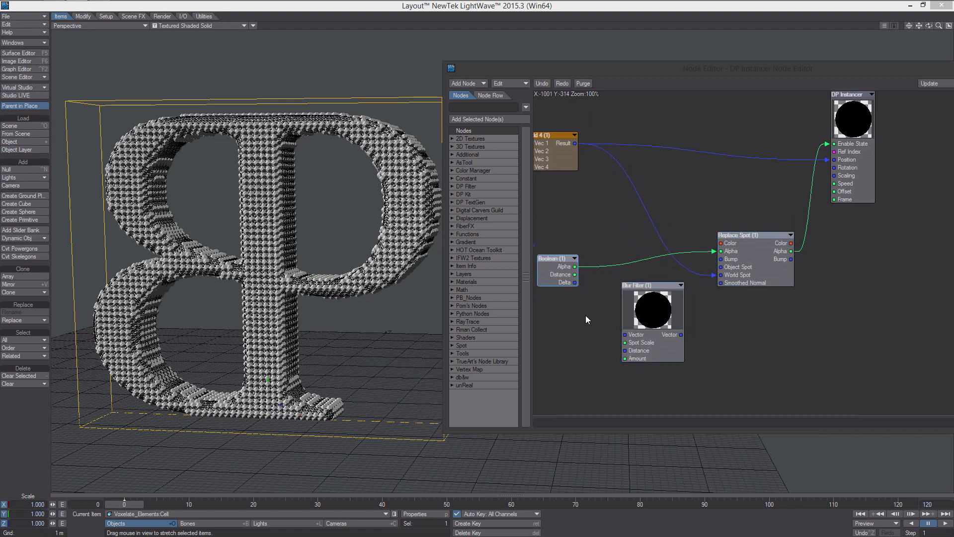
# - Add a scalar Ceil node and route the Boolean's Alpha through Blur Filter and Ceil into Replace Spot's Alpha
pyautogui.rightClick(586, 315)
pyautogui.moveTo(576, 435)
pyautogui.moveTo(641, 435)
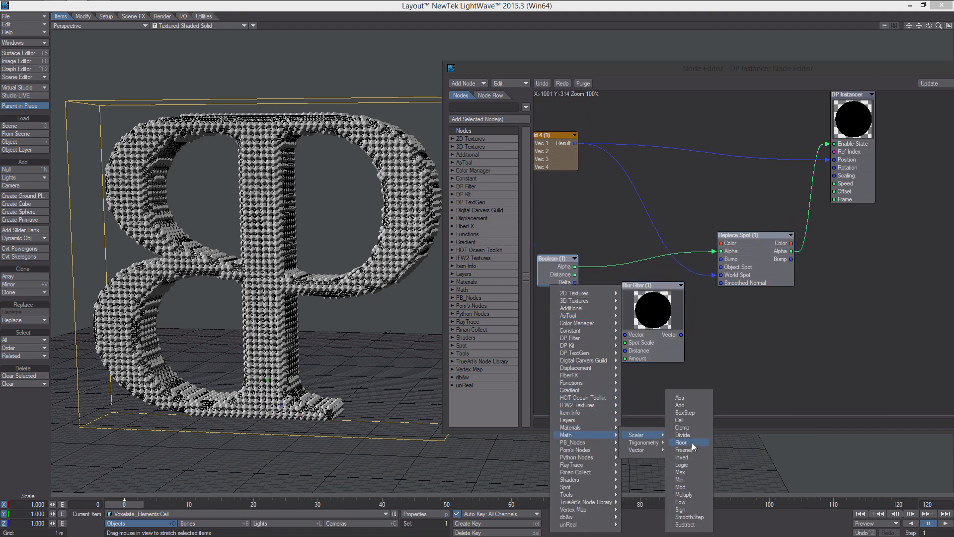
pyautogui.click(696, 420)
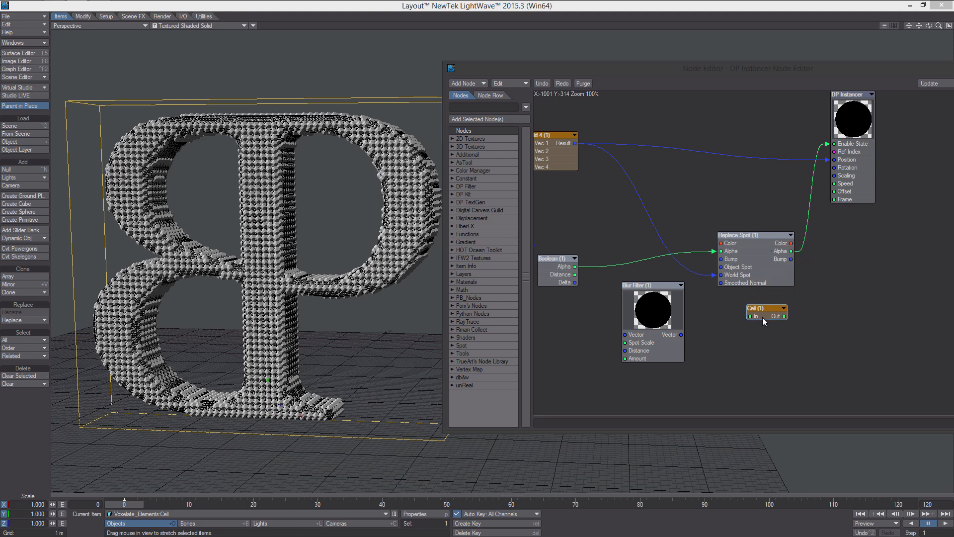
pyautogui.moveTo(762, 317); pyautogui.dragTo(761, 318)
pyautogui.moveTo(753, 286); pyautogui.dragTo(774, 286)
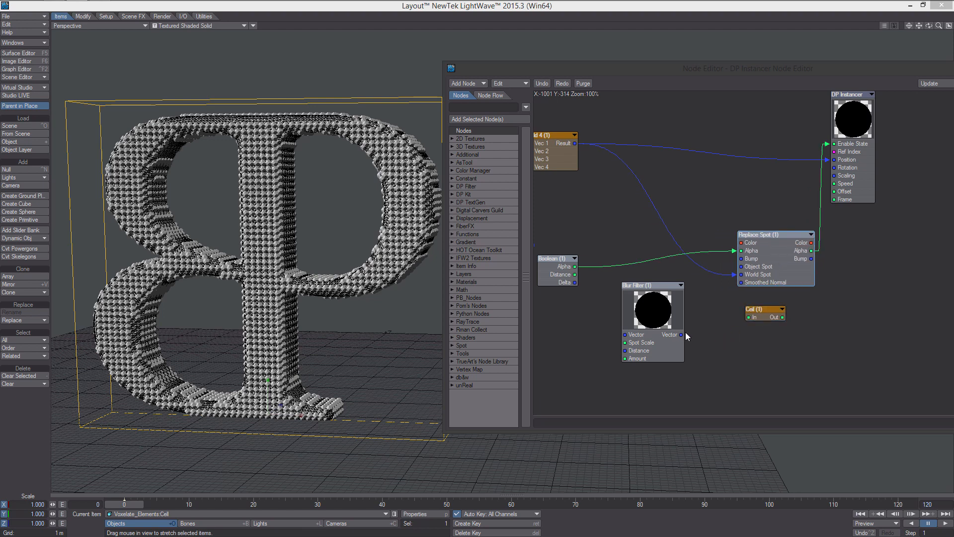
pyautogui.moveTo(574, 266); pyautogui.dragTo(741, 250)
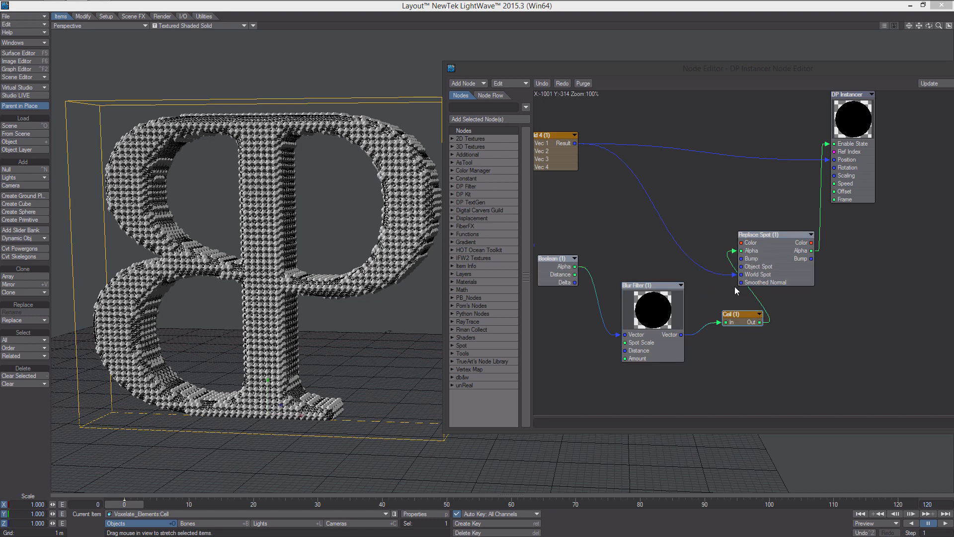
# - Set the Blur Filter node's size to 2x2x2
pyautogui.keyDown('alt'); pyautogui.moveTo(654, 310); pyautogui.dragTo(711, 306); pyautogui.keyUp('alt')
pyautogui.doubleClick(711, 306)
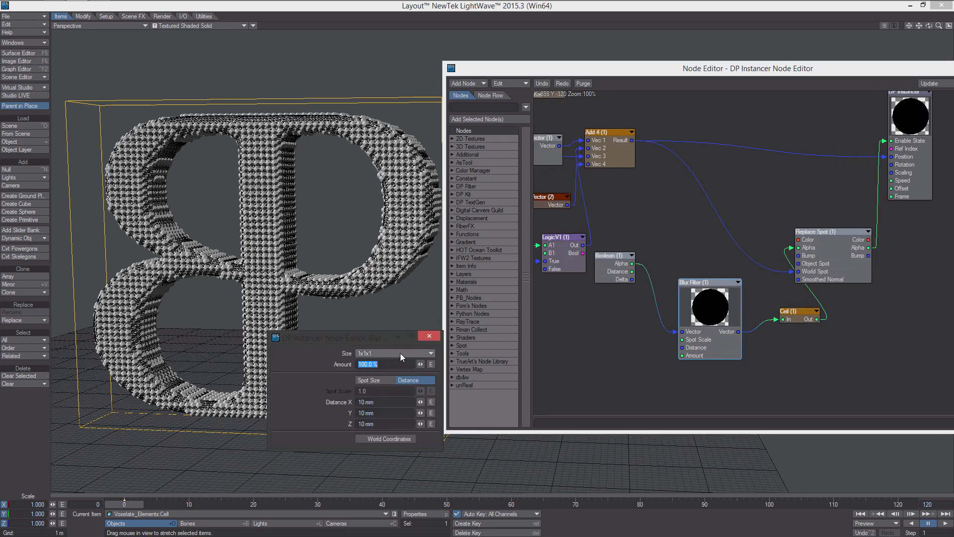
pyautogui.click(400, 353)
pyautogui.click(401, 361)
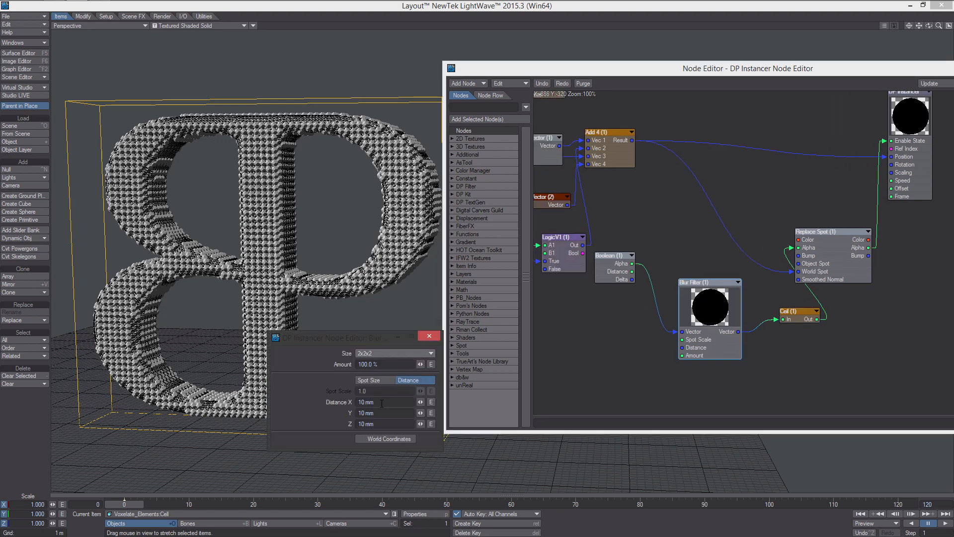
# - Set the Blur Filter's X, Y and Z distances to 500 mm with World Coordinates enabled, and tidy the filter nodes into a row
pyautogui.click(342, 404)
pyautogui.write('50')
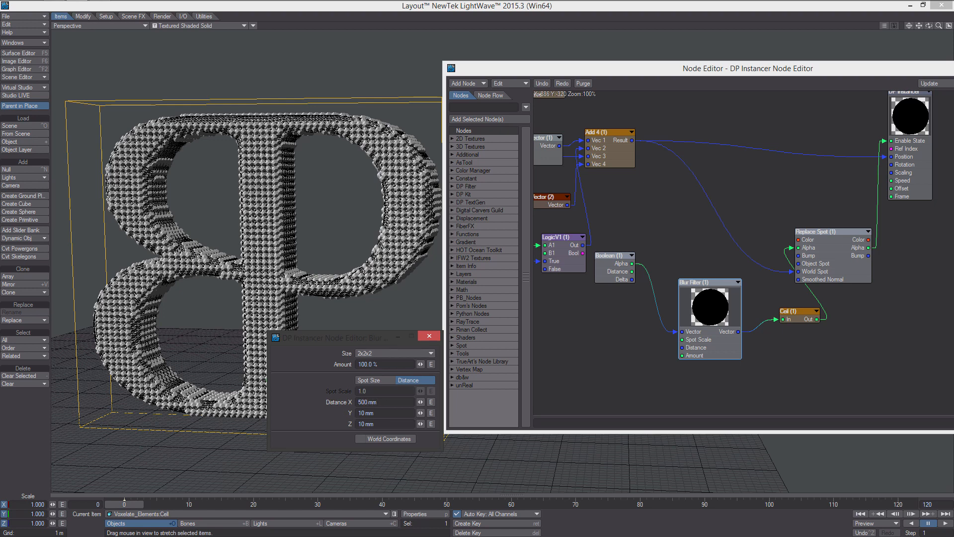
pyautogui.click(340, 401)
pyautogui.click(380, 414)
pyautogui.click(351, 413)
pyautogui.hotkey('ctrl', 'v')
pyautogui.click(352, 422)
pyautogui.hotkey('ctrl', 'v')
pyautogui.moveTo(370, 341); pyautogui.dragTo(336, 353)
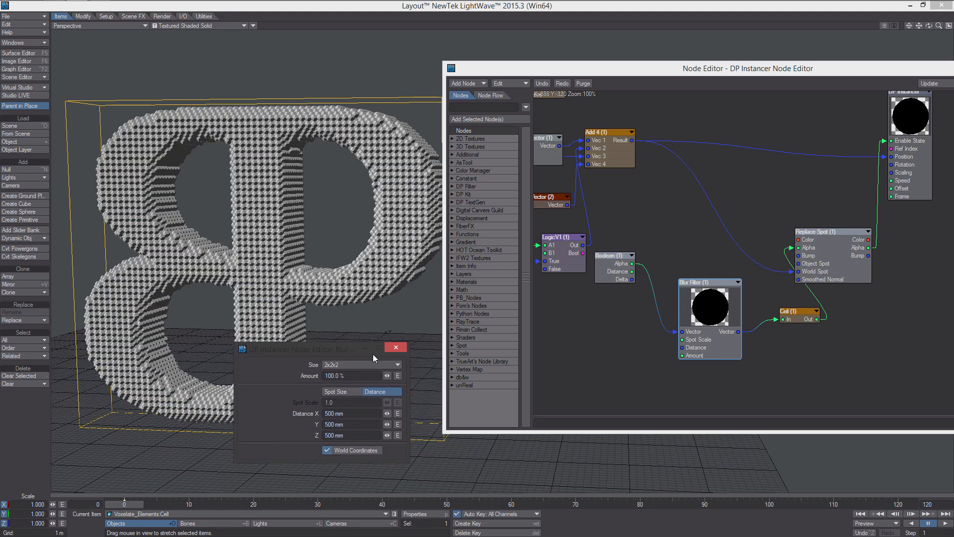
pyautogui.click(396, 349)
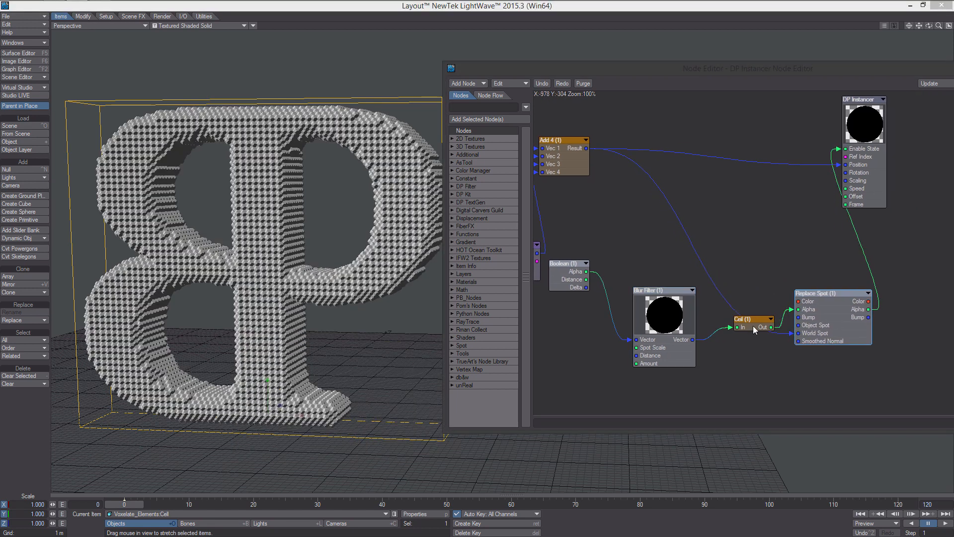
pyautogui.moveTo(671, 316); pyautogui.dragTo(646, 300)
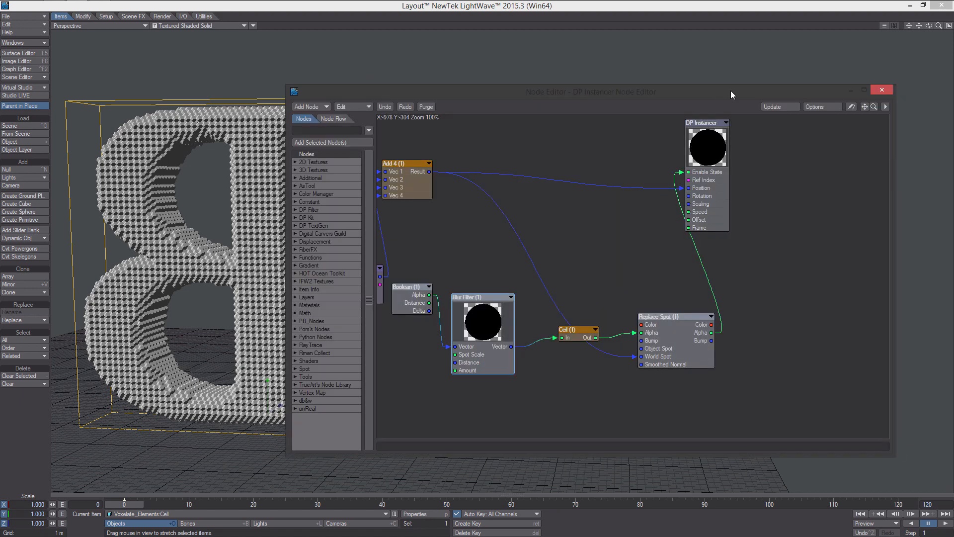
# - Set the Voxelate_Elements:Cell DP Instancer's Instances Update option to Off
pyautogui.click(875, 91)
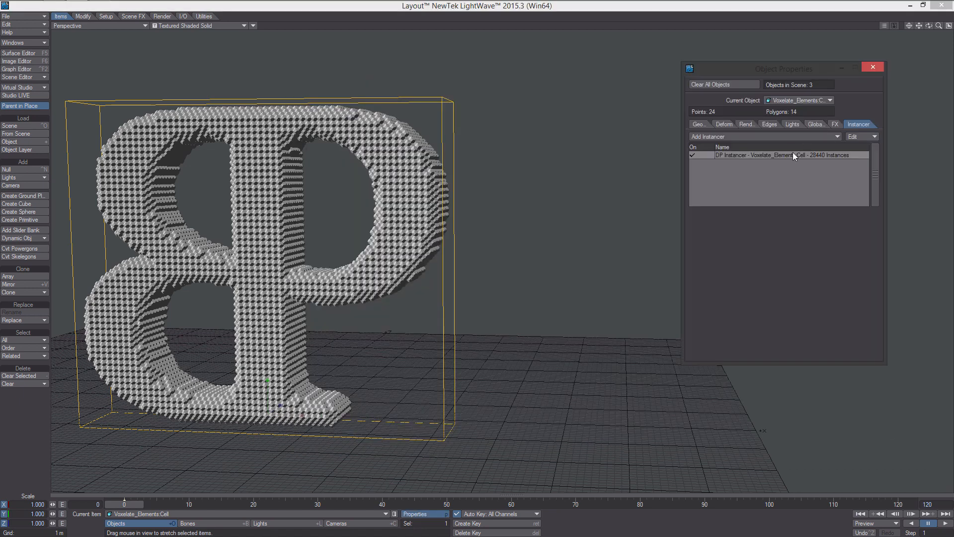
pyautogui.doubleClick(792, 152)
pyautogui.click(830, 123)
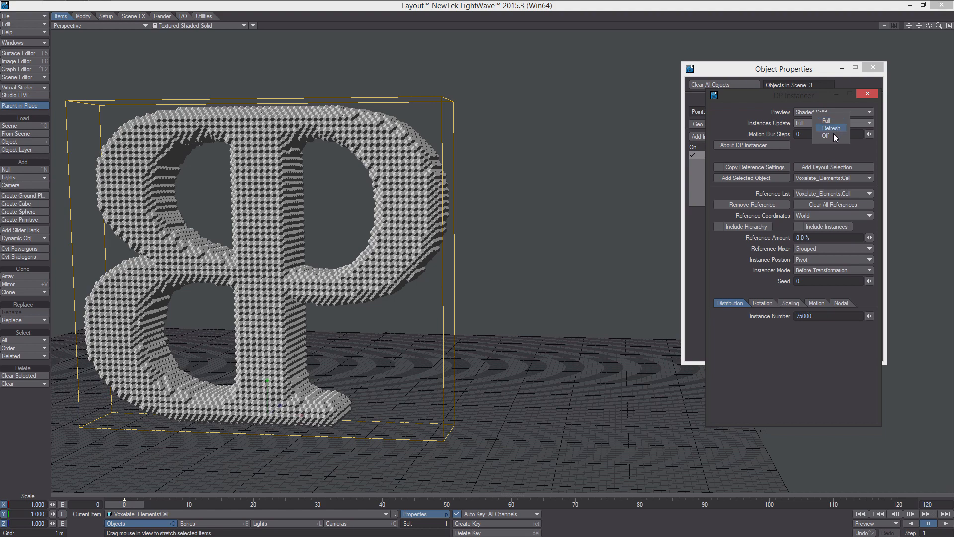
pyautogui.click(826, 135)
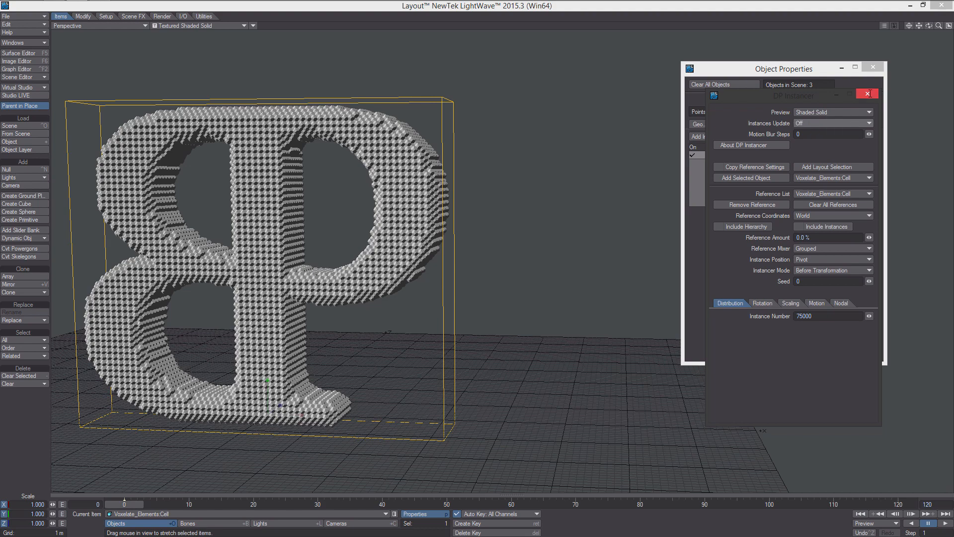
pyautogui.click(867, 94)
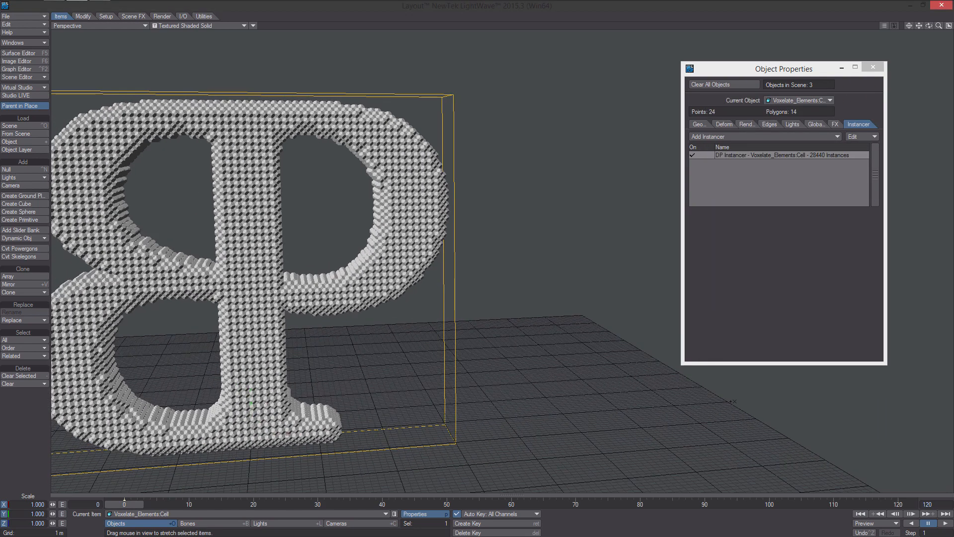
# - Select the Cell object's DP Instancer and convert its instances into a point object with tibe3_Inst2Pnts
pyautogui.keyDown('alt'); pyautogui.keyDown('shift'); pyautogui.moveTo(253, 259); pyautogui.dragTo(353, 247); pyautogui.keyUp('shift'); pyautogui.keyUp('alt')
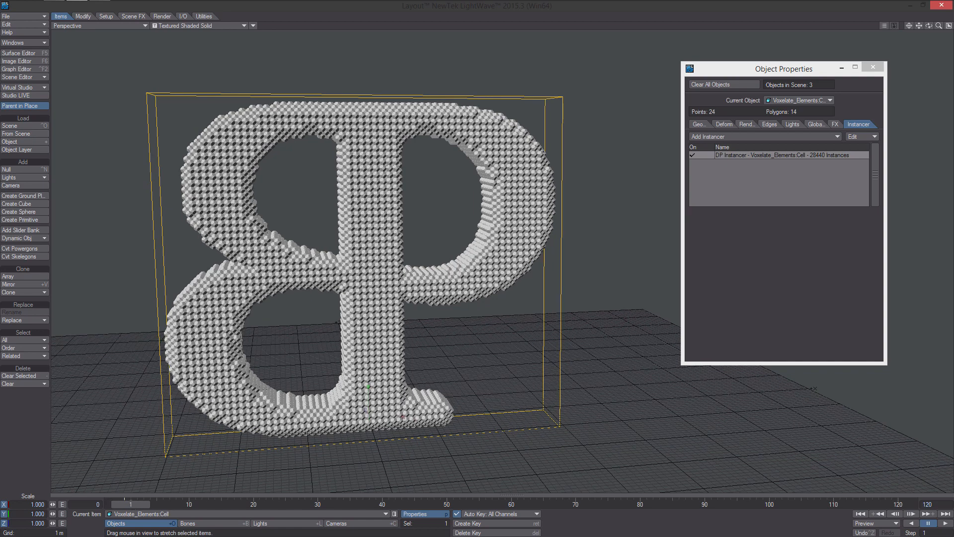
pyautogui.click(753, 156)
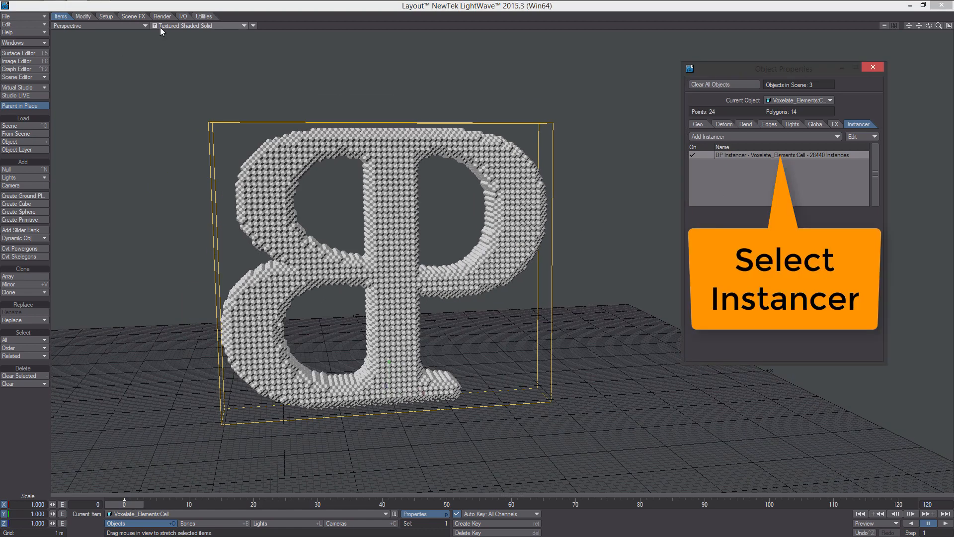
pyautogui.click(184, 17)
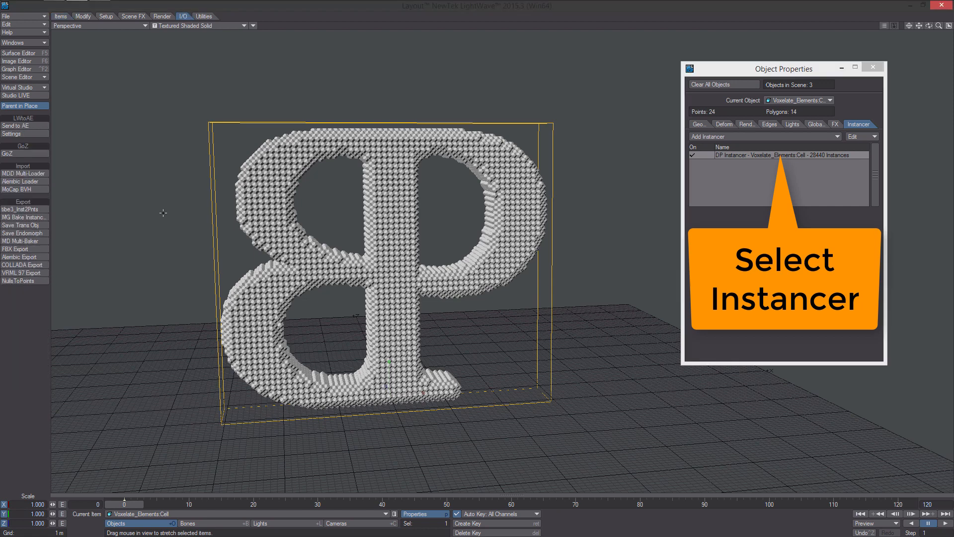
pyautogui.click(20, 209)
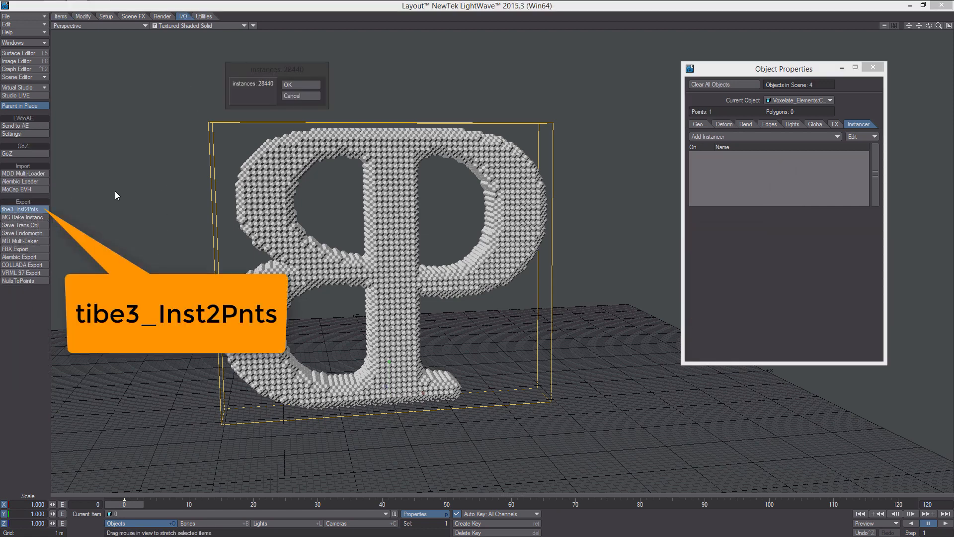
pyautogui.click(305, 84)
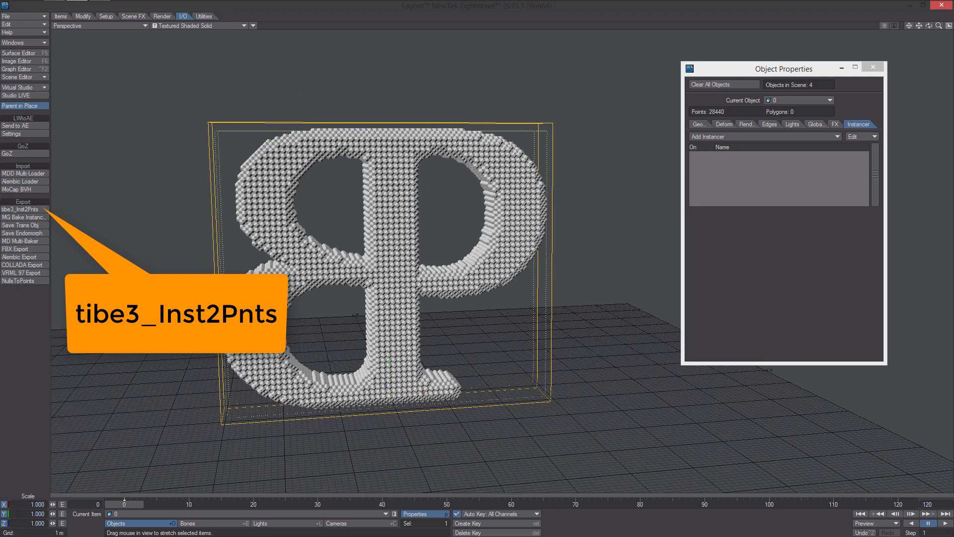
# - Set the viewport visibility of the new point object 0 to Vertices in the Scene Editor
pyautogui.keyDown('alt'); pyautogui.moveTo(354, 200); pyautogui.dragTo(331, 202); pyautogui.keyUp('alt')
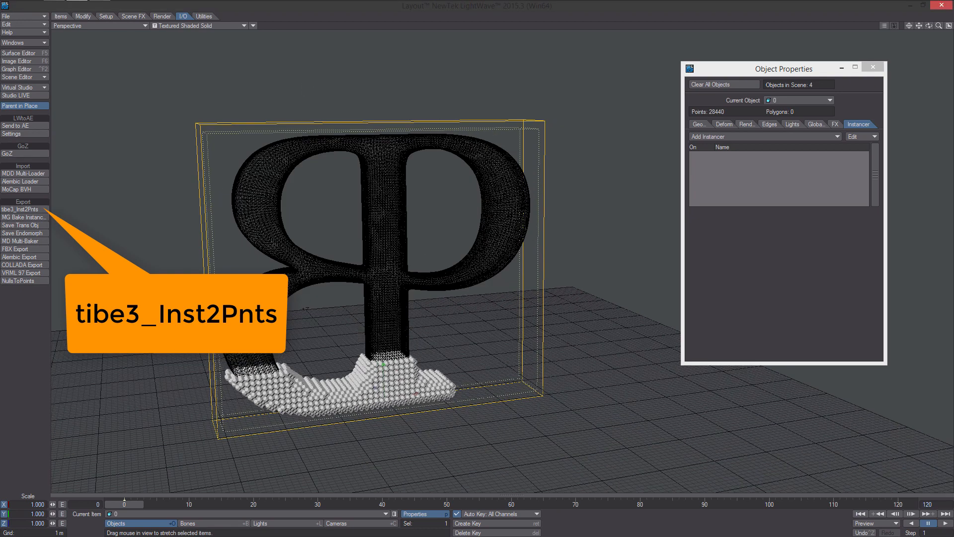
pyautogui.click(22, 43)
pyautogui.click(21, 44)
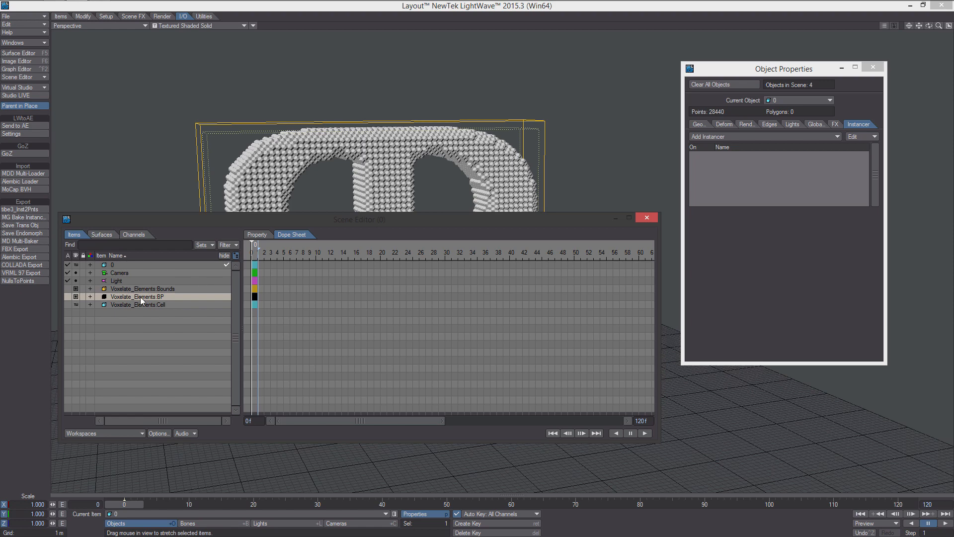
pyautogui.click(135, 267)
pyautogui.click(78, 265)
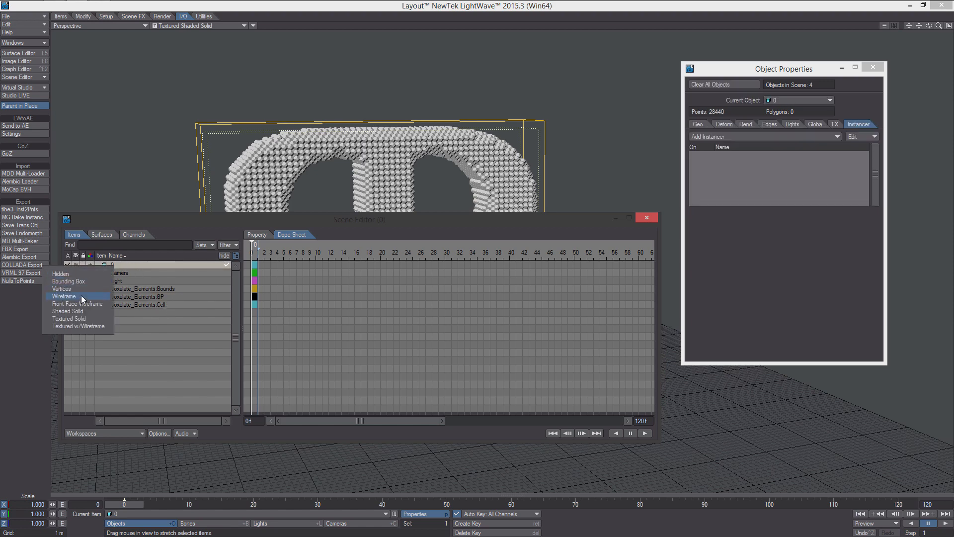
pyautogui.click(81, 288)
pyautogui.moveTo(166, 222); pyautogui.dragTo(681, 296)
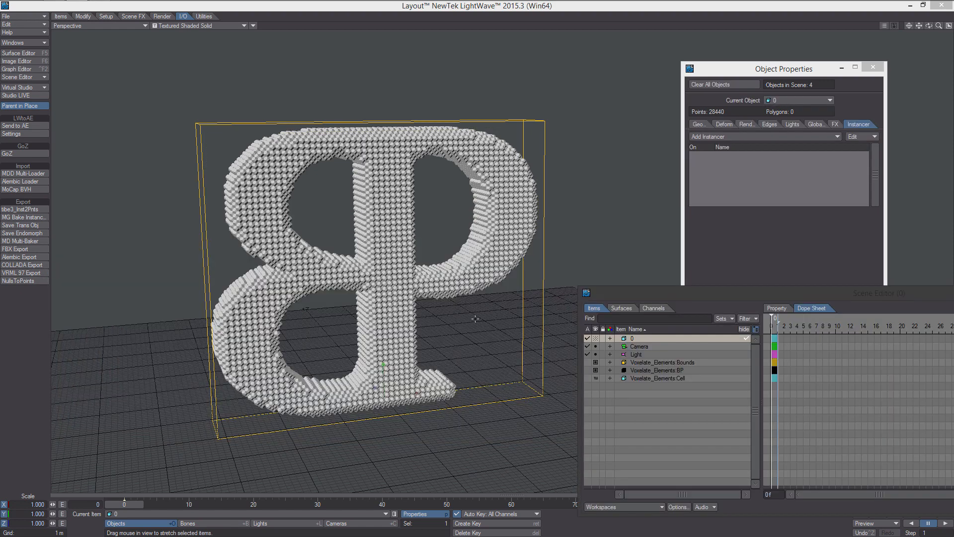
# - Test-move the point object away from the instanced logo and undo the move
pyautogui.press('t')
pyautogui.moveTo(417, 393); pyautogui.dragTo(370, 398)
pyautogui.hotkey('ctrl', 'z')
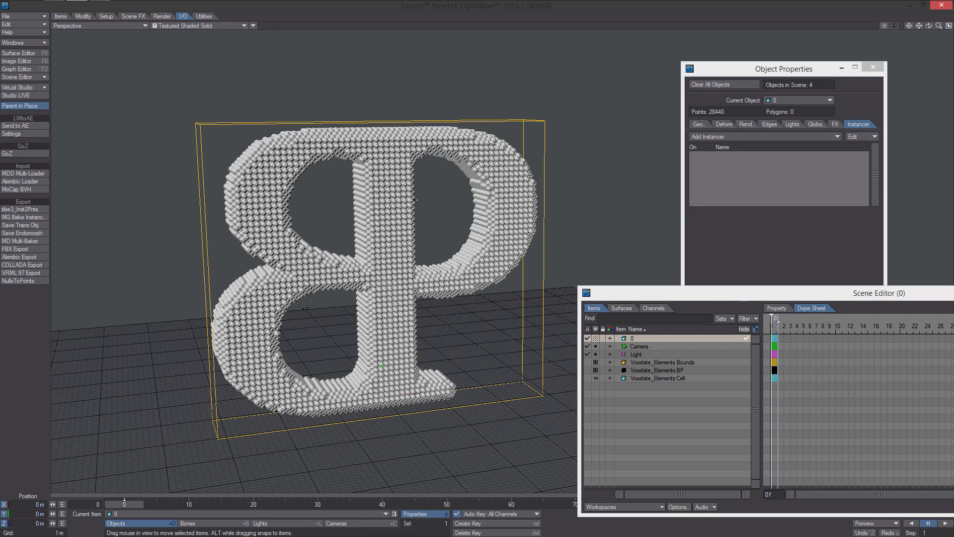
# - Save the point object as Tessellation_Points.lwo in the Objects folder, overwriting the existing file
pyautogui.click(28, 17)
pyautogui.moveTo(53, 15)
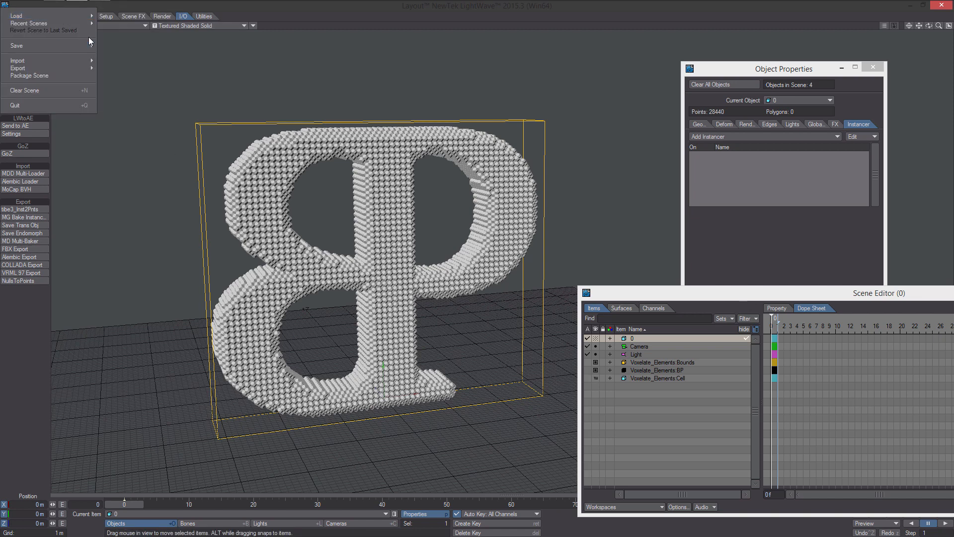
pyautogui.moveTo(87, 46)
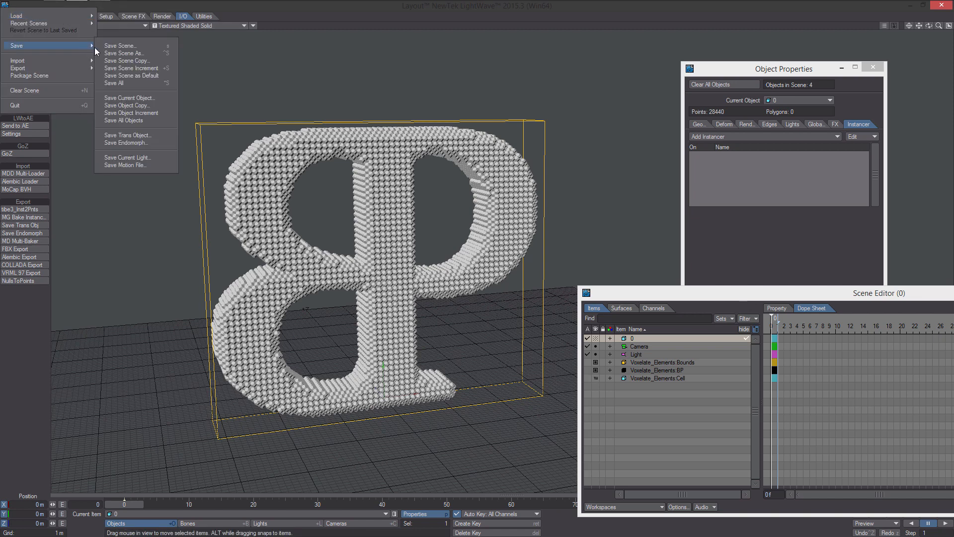
pyautogui.click(157, 98)
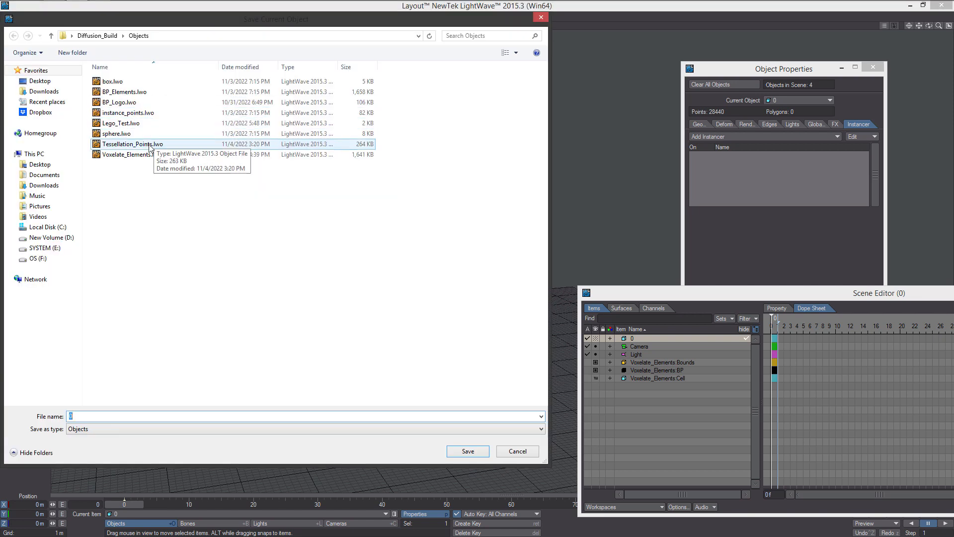
pyautogui.click(131, 143)
pyautogui.click(468, 450)
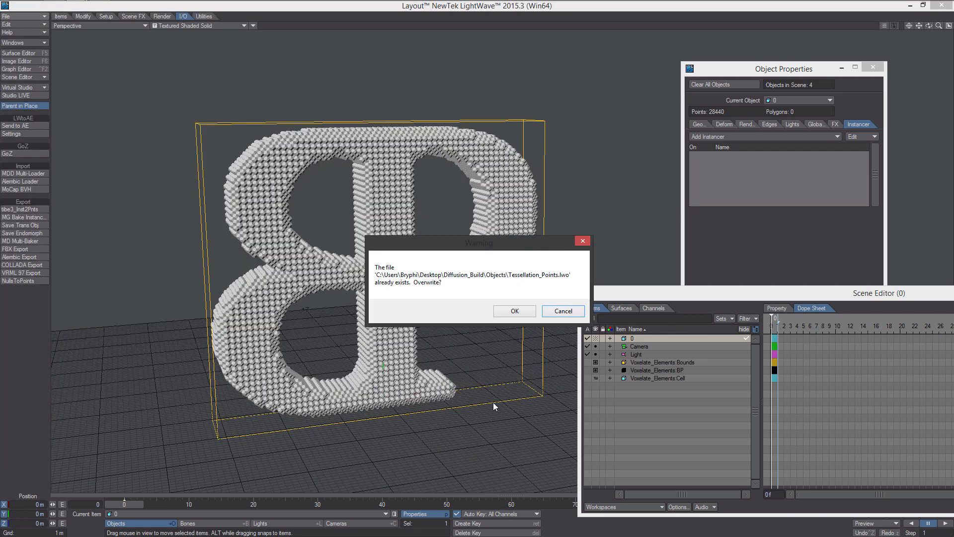
pyautogui.click(515, 314)
# - Close the Scene Editor and the Object Properties window
pyautogui.moveTo(671, 296); pyautogui.dragTo(431, 167)
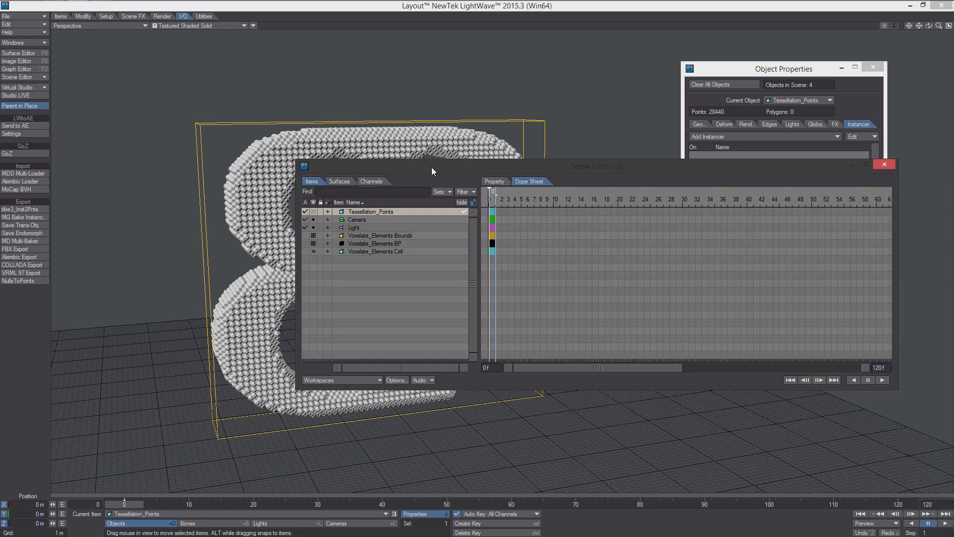
pyautogui.moveTo(299, 162); pyautogui.dragTo(576, 85)
pyautogui.click(883, 87)
pyautogui.click(874, 68)
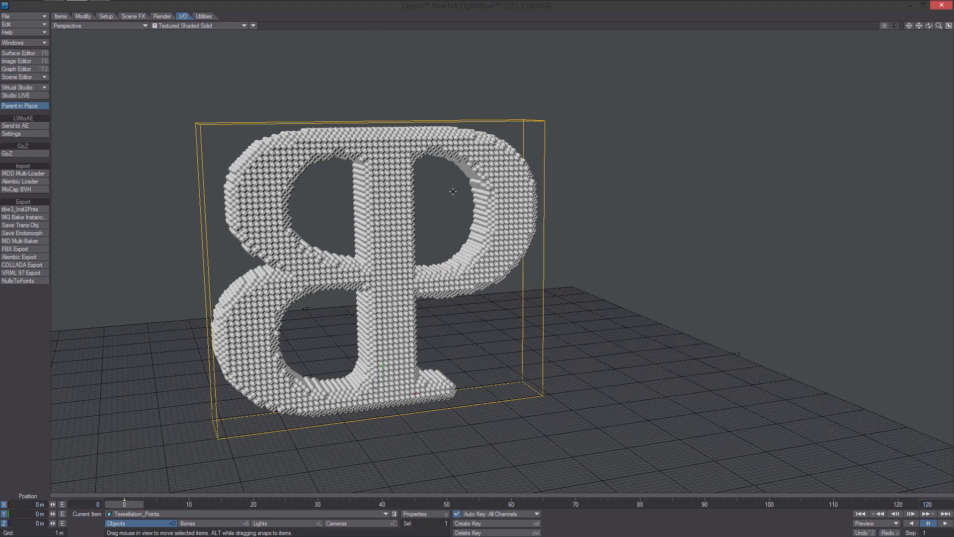
pyautogui.keyDown('alt'); pyautogui.moveTo(453, 191); pyautogui.dragTo(433, 191); pyautogui.keyUp('alt')
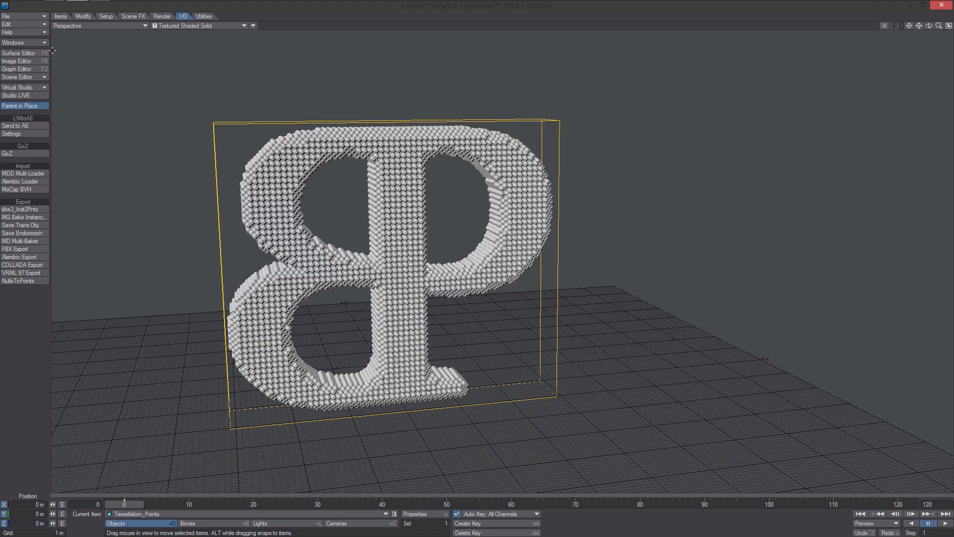
# - Save the scene as Tessellation.lws, overwriting the existing file, and save all objects with it
pyautogui.click(31, 17)
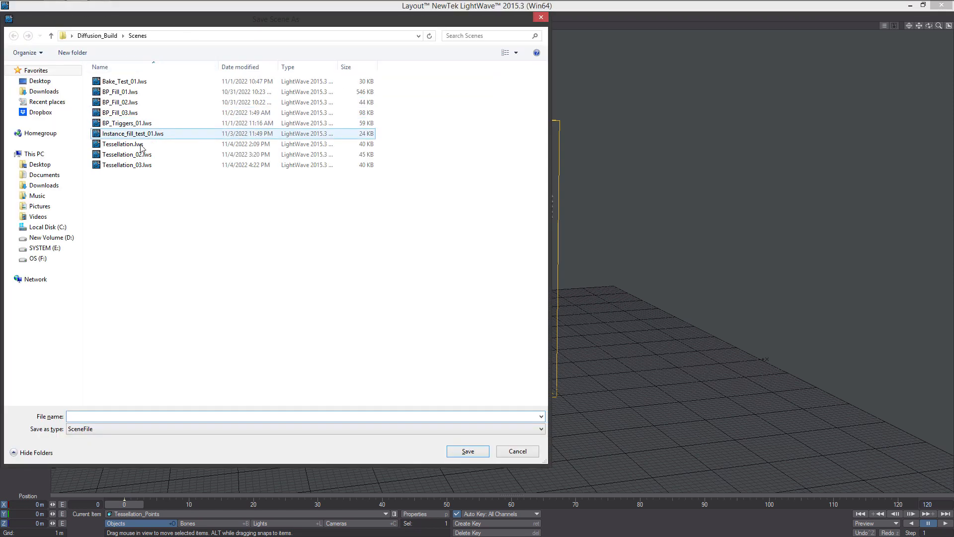
pyautogui.doubleClick(135, 151)
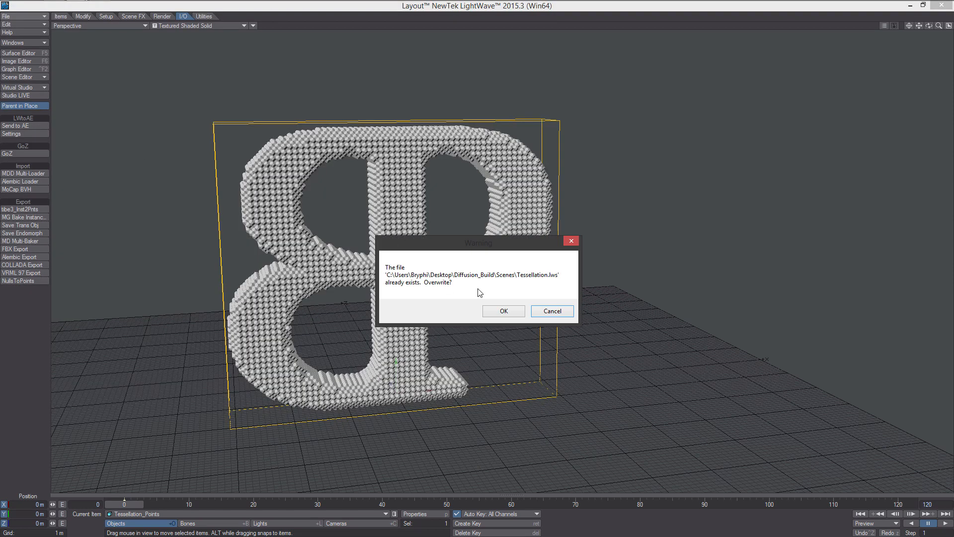
pyautogui.click(507, 311)
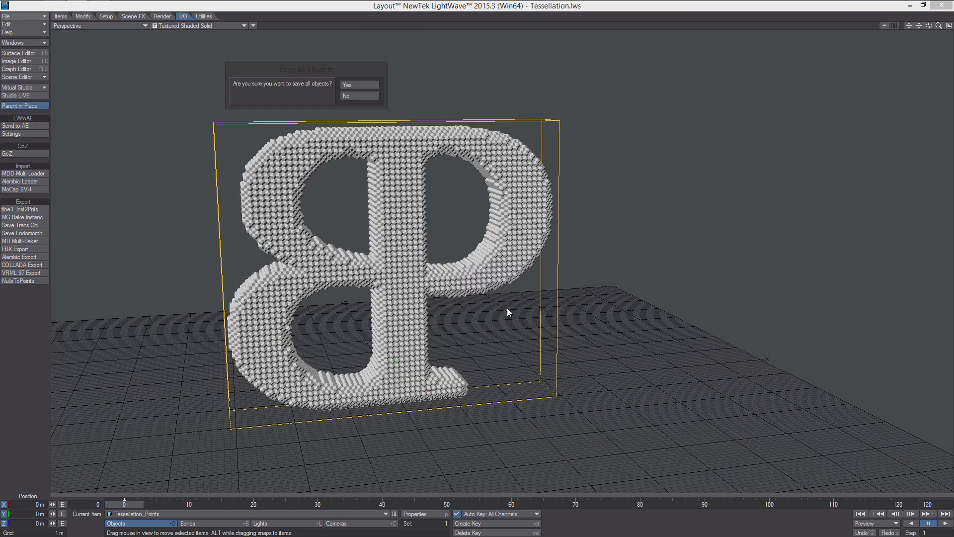
pyautogui.click(357, 84)
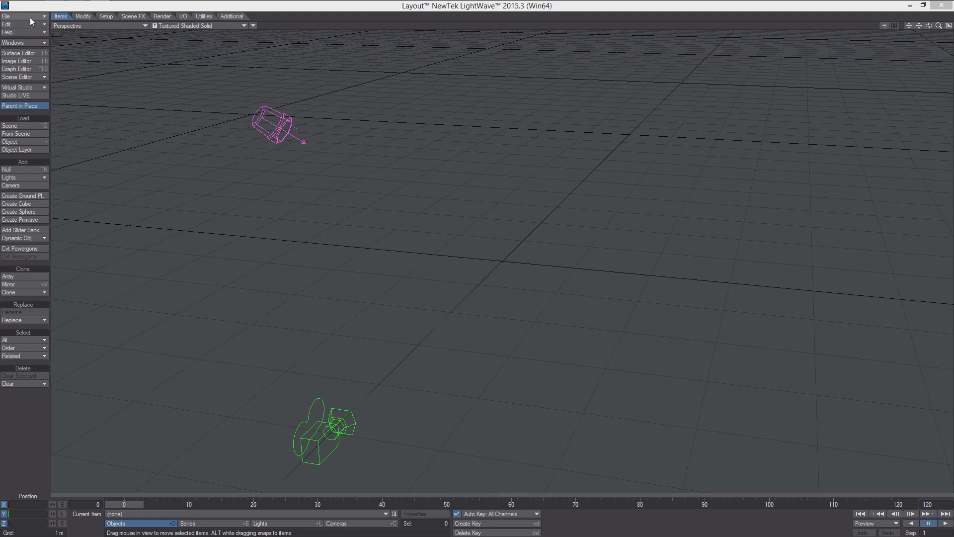
# - Load only the Growth_Polys and Test_Screen layers from Voxelate_Elements.lwo into the empty scene with LoadLayersByName
pyautogui.click(30, 17)
pyautogui.moveTo(70, 17)
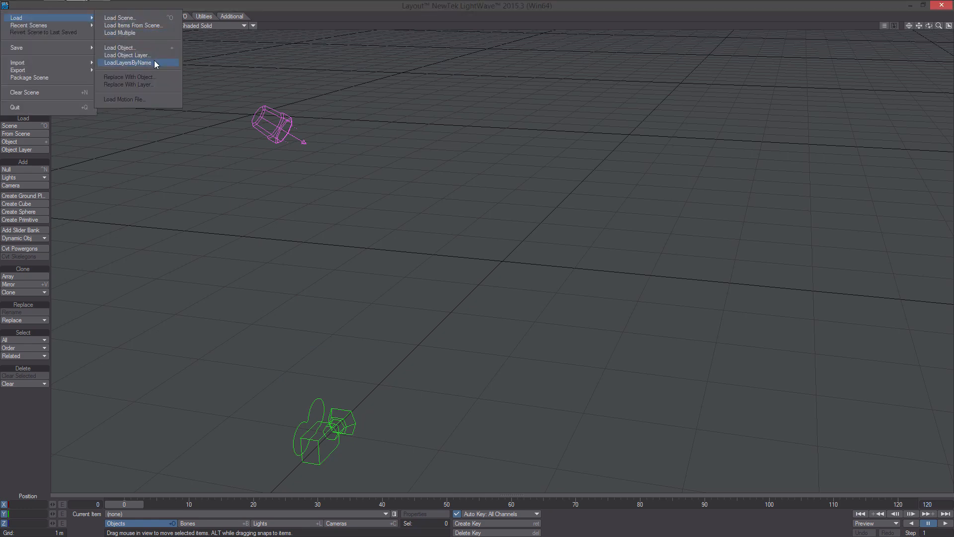
pyautogui.click(127, 63)
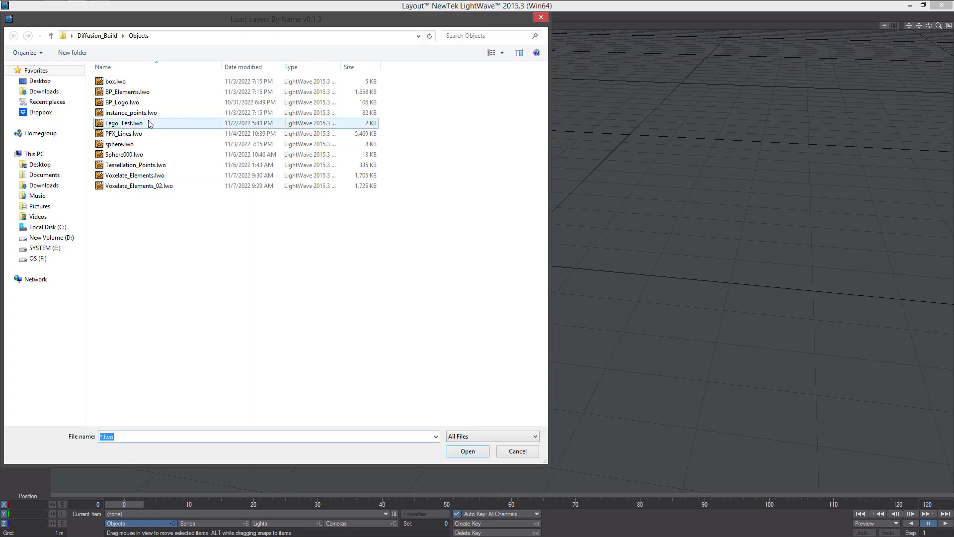
pyautogui.doubleClick(162, 177)
pyautogui.click(249, 222)
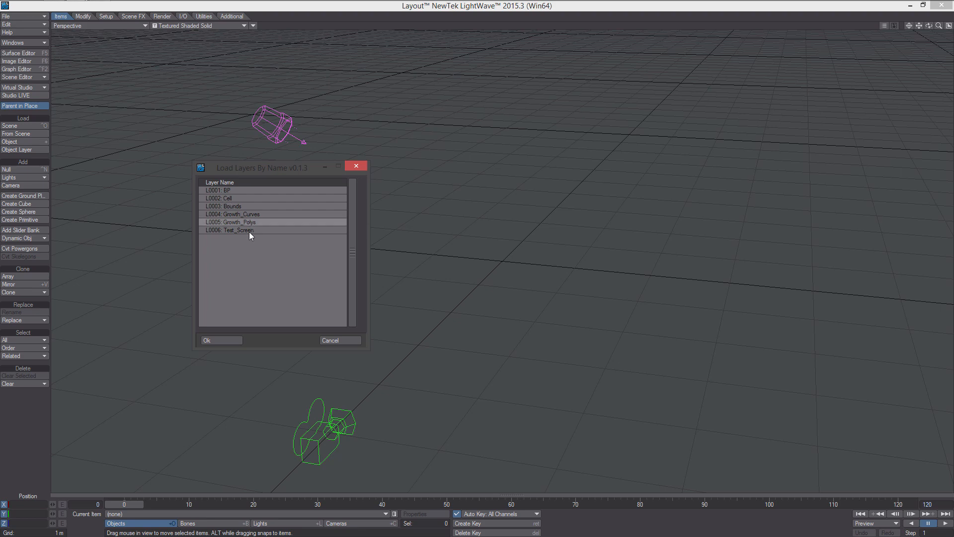
pyautogui.click(249, 231)
pyautogui.click(251, 223)
pyautogui.keyDown('ctrl'); pyautogui.click(252, 230); pyautogui.keyUp('ctrl')
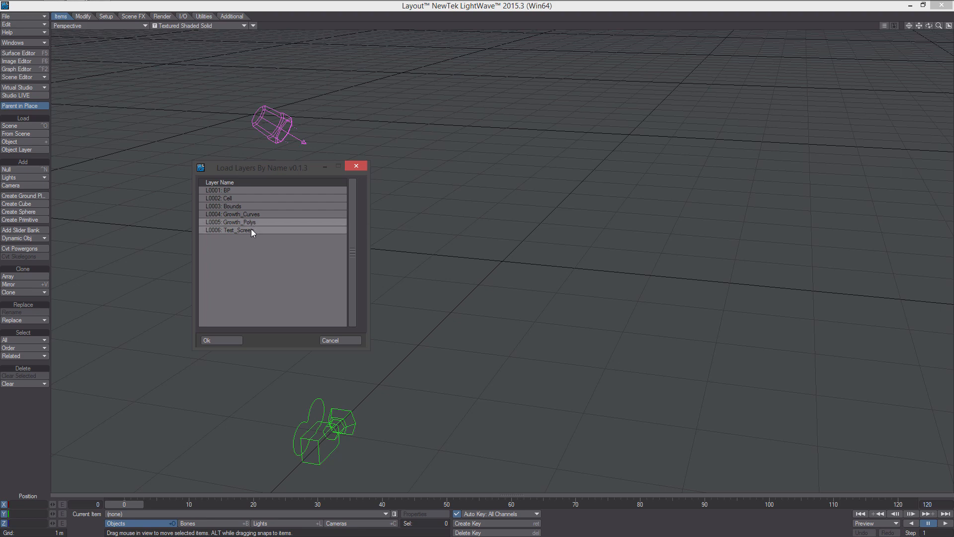
pyautogui.click(223, 340)
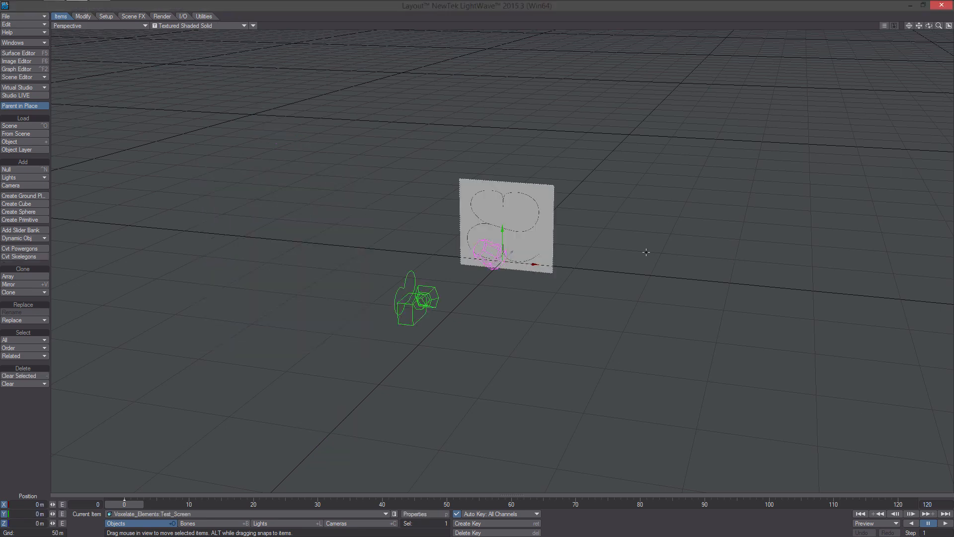
# - Open the Surface Editor and select the Test_Screen surface of Voxelate_Elements
pyautogui.scroll(5, 646, 252)
pyautogui.keyDown('alt'); pyautogui.keyDown('shift'); pyautogui.moveTo(646, 252); pyautogui.dragTo(1, 77); pyautogui.keyUp('shift'); pyautogui.keyUp('alt')
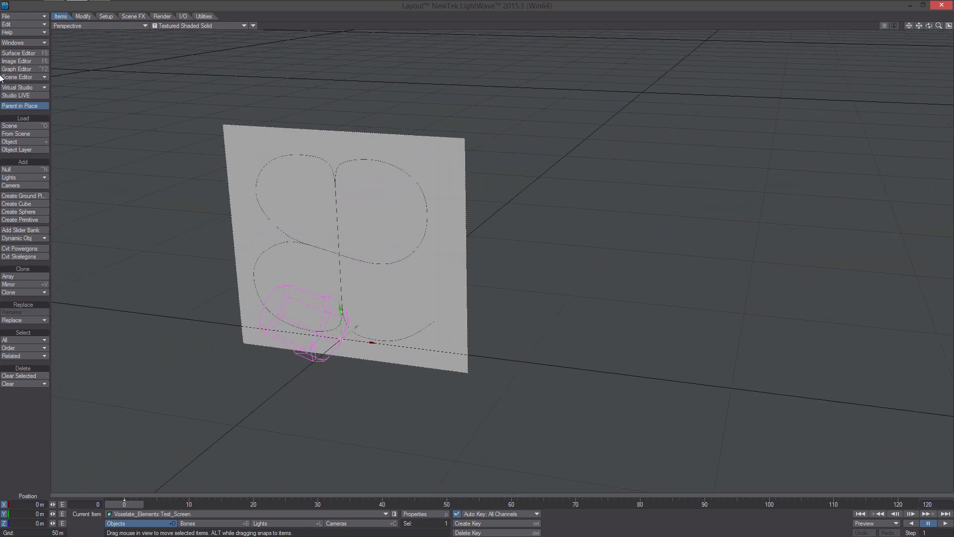
pyautogui.click(18, 53)
pyautogui.click(549, 138)
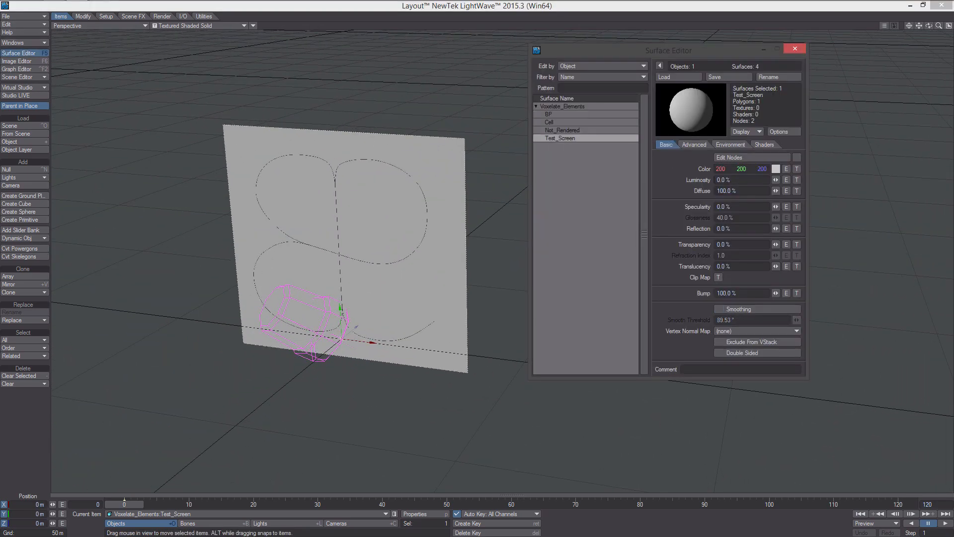
# - Move the light clear of the test screen along X to about -182 m
pyautogui.keyDown('alt'); pyautogui.moveTo(293, 308); pyautogui.dragTo(286, 260); pyautogui.keyUp('alt')
pyautogui.scroll(-2, 286, 260)
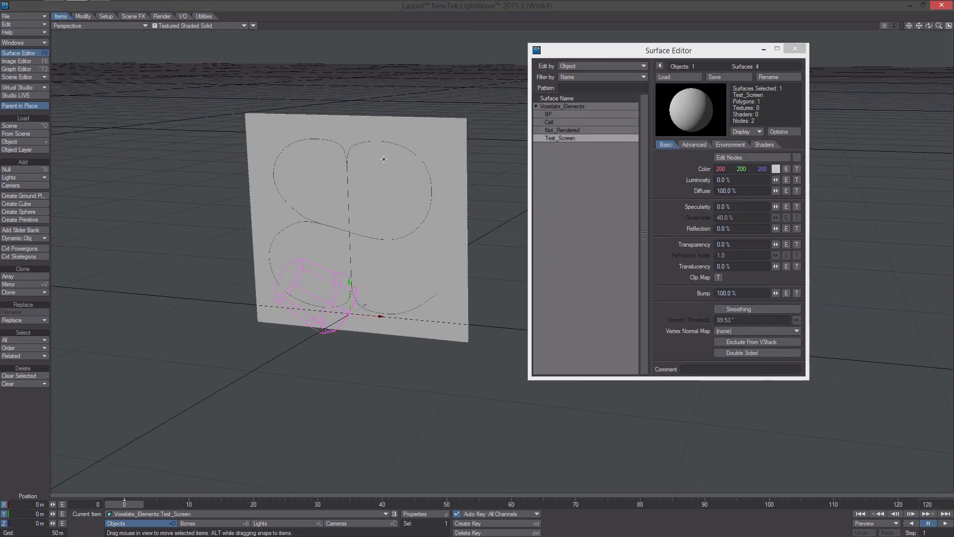
pyautogui.click(302, 267)
pyautogui.moveTo(364, 312); pyautogui.dragTo(75, 293)
pyautogui.scroll(2, 590, 196)
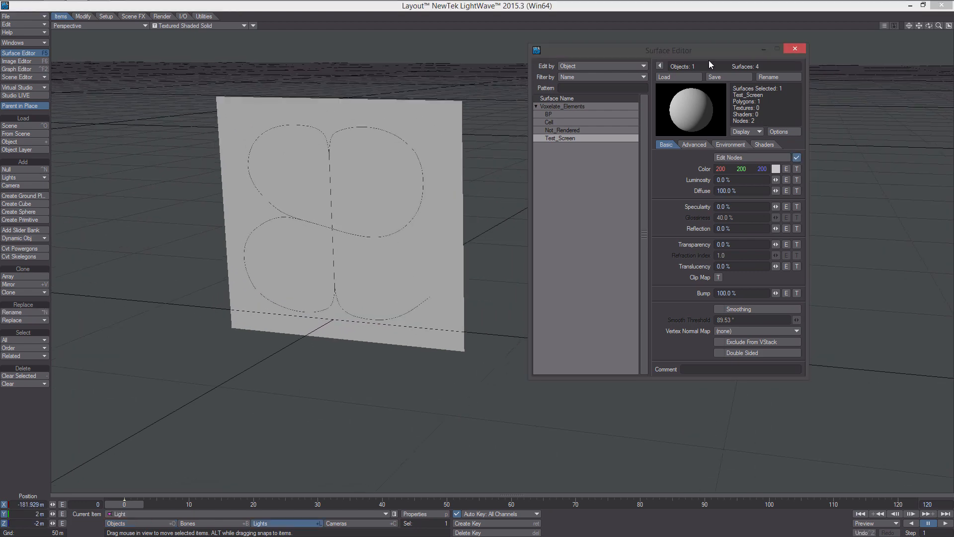
# - Enable node editing for the Test_Screen surface and open its Node Editor
pyautogui.moveTo(698, 52); pyautogui.dragTo(784, 26)
pyautogui.click(844, 130)
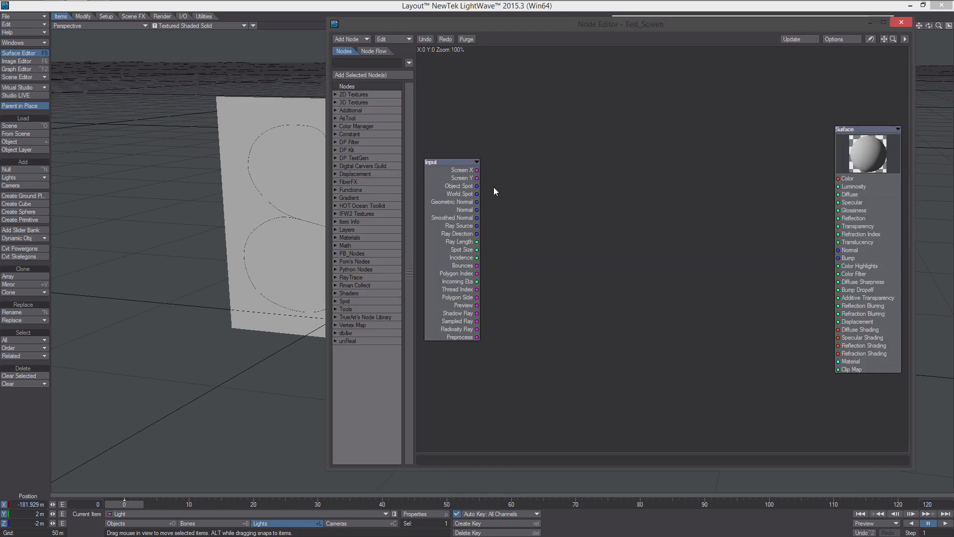
# - Add a DP Kit Nearest Point node to the Test_Screen surface network beside the Input node
pyautogui.keyDown('alt'); pyautogui.moveTo(263, 144); pyautogui.dragTo(278, 79); pyautogui.keyUp('alt')
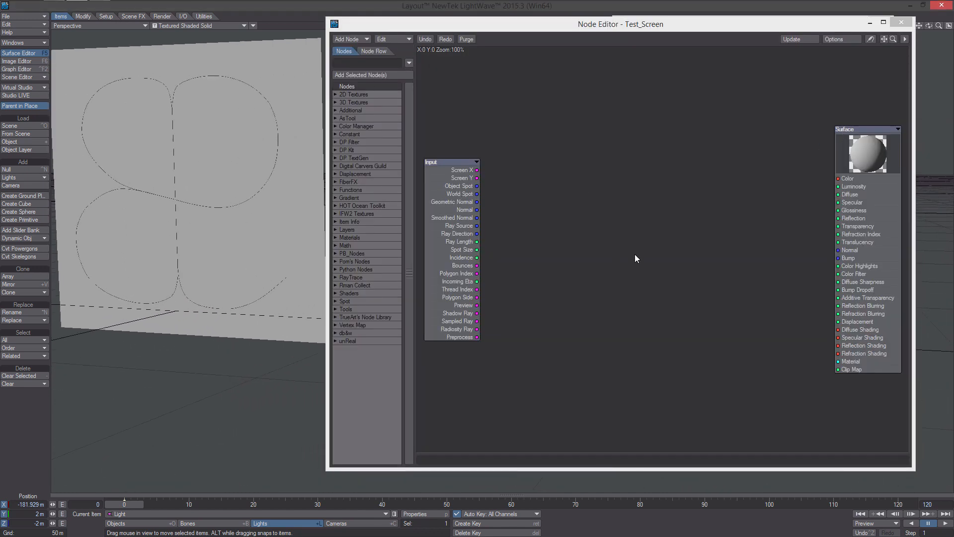
pyautogui.rightClick(593, 184)
pyautogui.moveTo(610, 235)
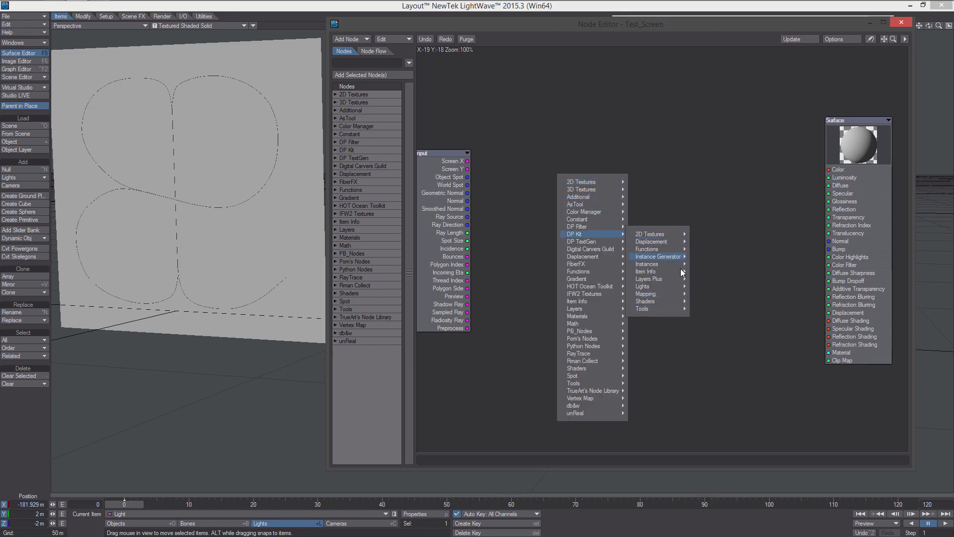
pyautogui.moveTo(682, 258)
pyautogui.click(715, 301)
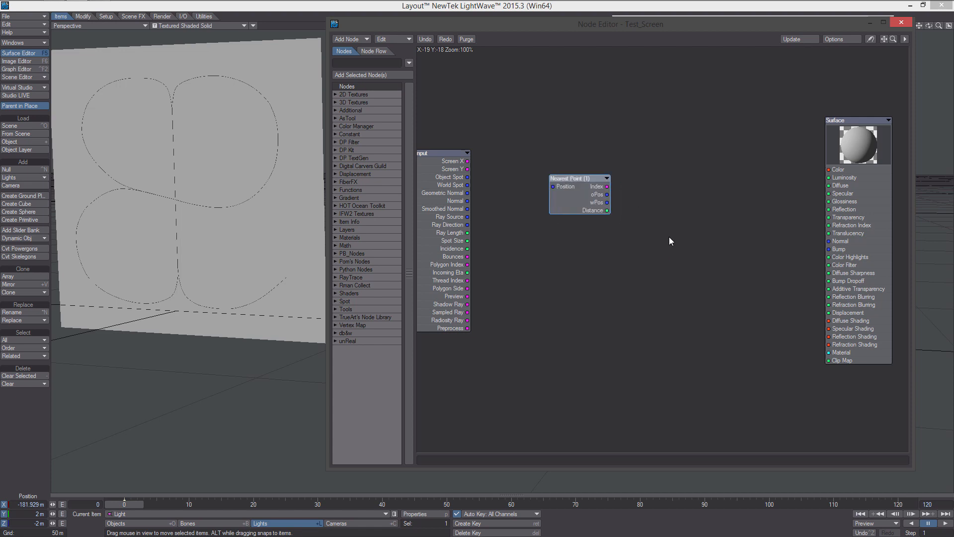
# - Add a DP Kit Point Info node and place it between the Nearest Point and Surface nodes
pyautogui.rightClick(669, 241)
pyautogui.moveTo(676, 303)
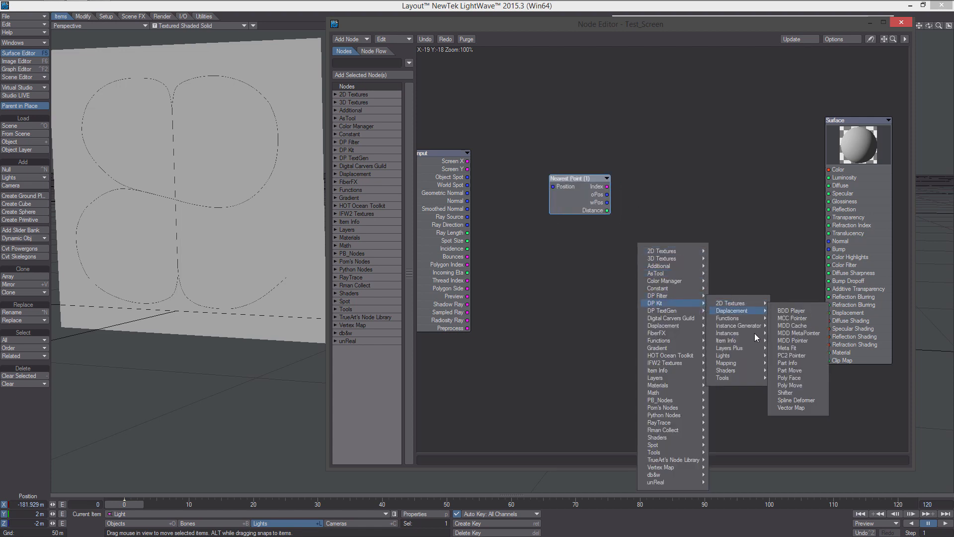
pyautogui.moveTo(731, 340)
pyautogui.click(794, 390)
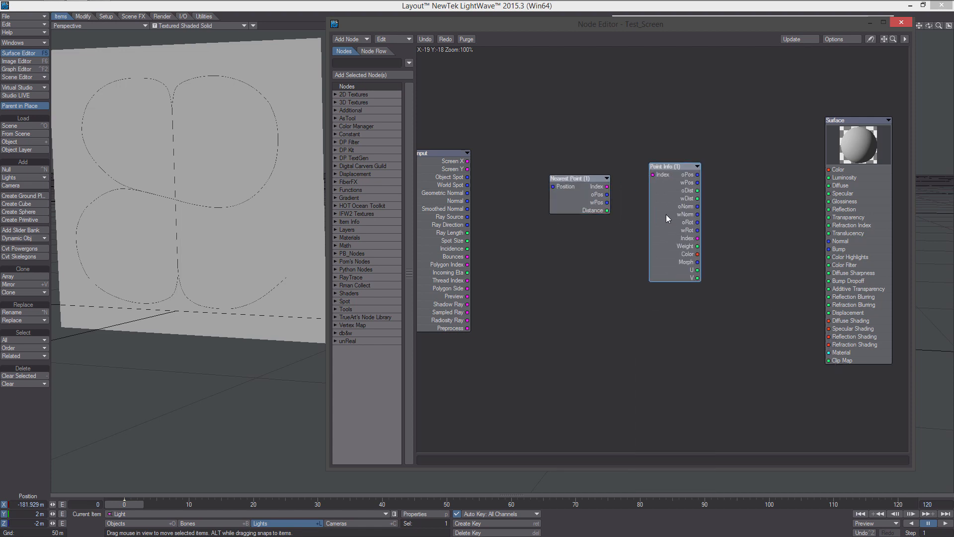
pyautogui.keyDown('alt'); pyautogui.moveTo(612, 231); pyautogui.dragTo(559, 235); pyautogui.keyUp('alt')
pyautogui.moveTo(801, 186); pyautogui.dragTo(831, 191)
pyautogui.moveTo(521, 202); pyautogui.dragTo(509, 189)
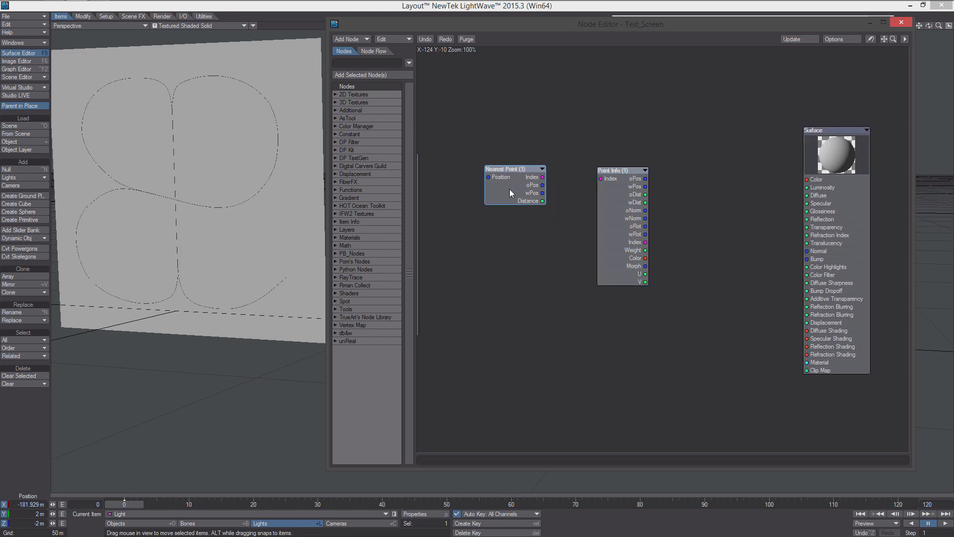
# - Set the Nearest Point node's object to Voxelate_Elements:Growth_Polys
pyautogui.doubleClick(517, 186)
pyautogui.click(770, 112)
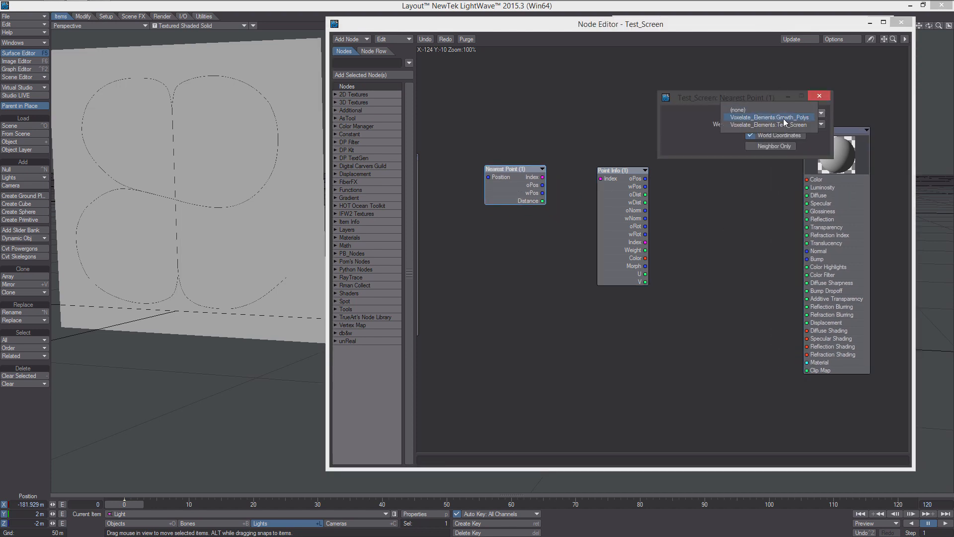
pyautogui.click(809, 118)
# - Set the Point Info node's object to Voxelate_Elements:Growth_Polys and feed its Index input from Nearest Point's Index
pyautogui.doubleClick(605, 216)
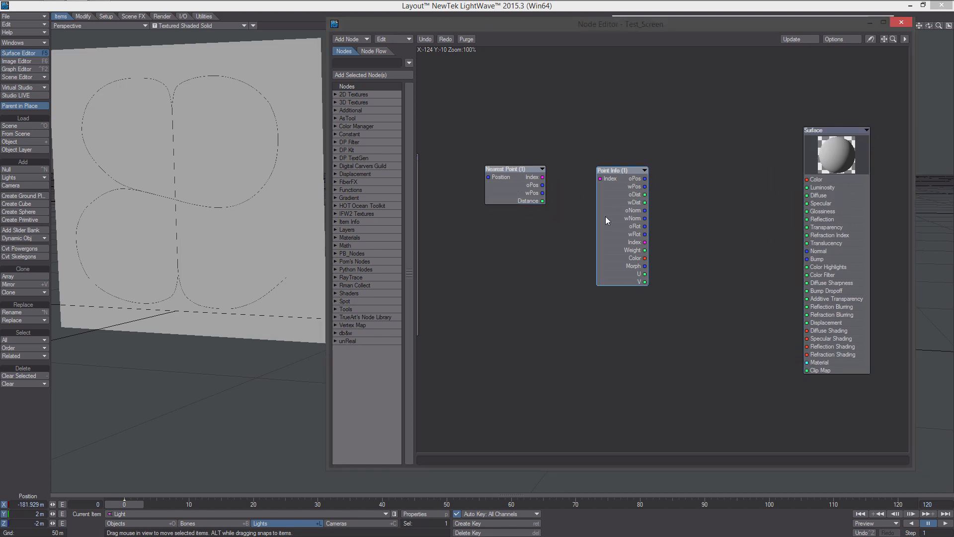
pyautogui.click(772, 112)
pyautogui.click(790, 117)
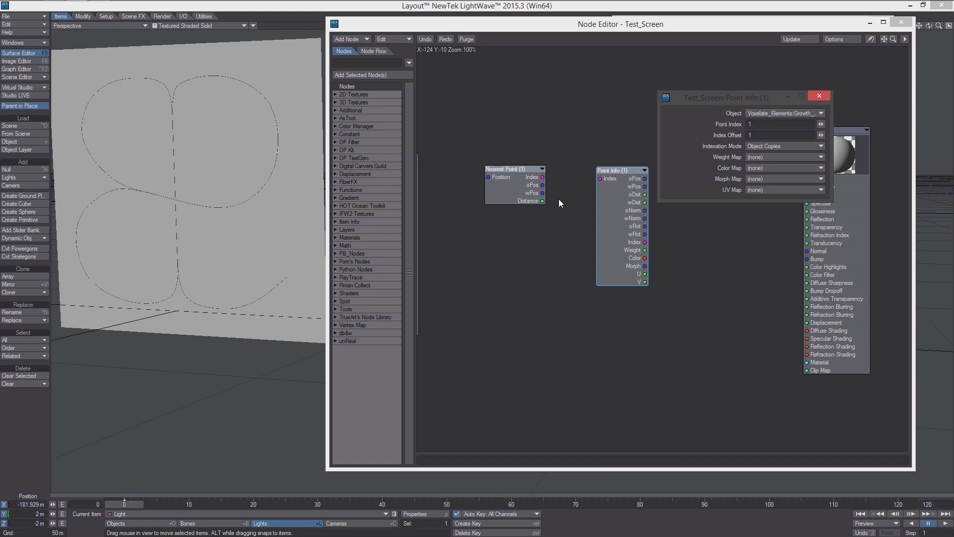
pyautogui.moveTo(542, 177); pyautogui.dragTo(578, 191)
pyautogui.moveTo(589, 194); pyautogui.dragTo(657, 167)
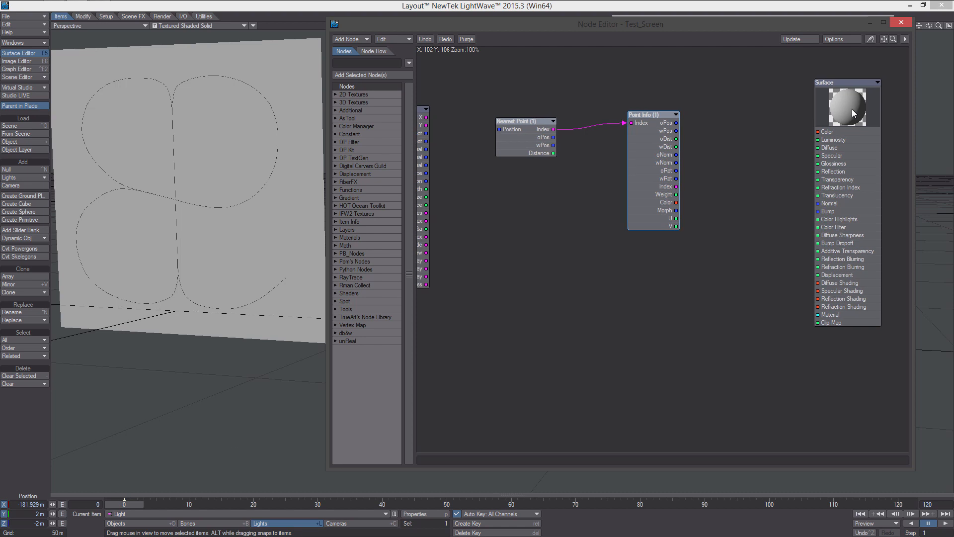
# - Add a Wrap gradient tool node and place it between the Point Info and Surface nodes
pyautogui.rightClick(528, 289)
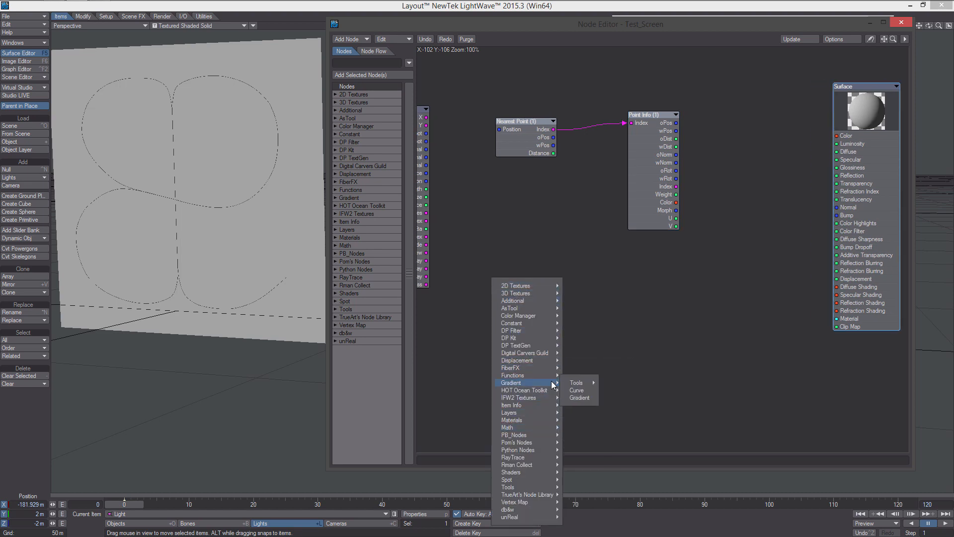
pyautogui.moveTo(542, 381)
pyautogui.click(589, 435)
pyautogui.moveTo(655, 219); pyautogui.dragTo(745, 167)
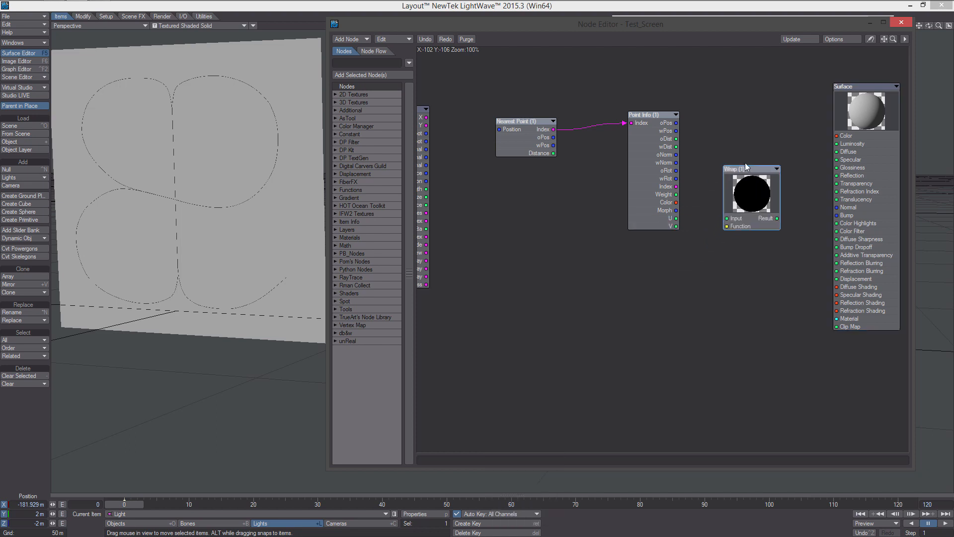
# - Set Point Info's UV Map to growth_falloff and connect its U output to the Wrap node's Input
pyautogui.keyDown('alt'); pyautogui.moveTo(707, 128); pyautogui.dragTo(641, 135); pyautogui.keyUp('alt')
pyautogui.doubleClick(610, 229)
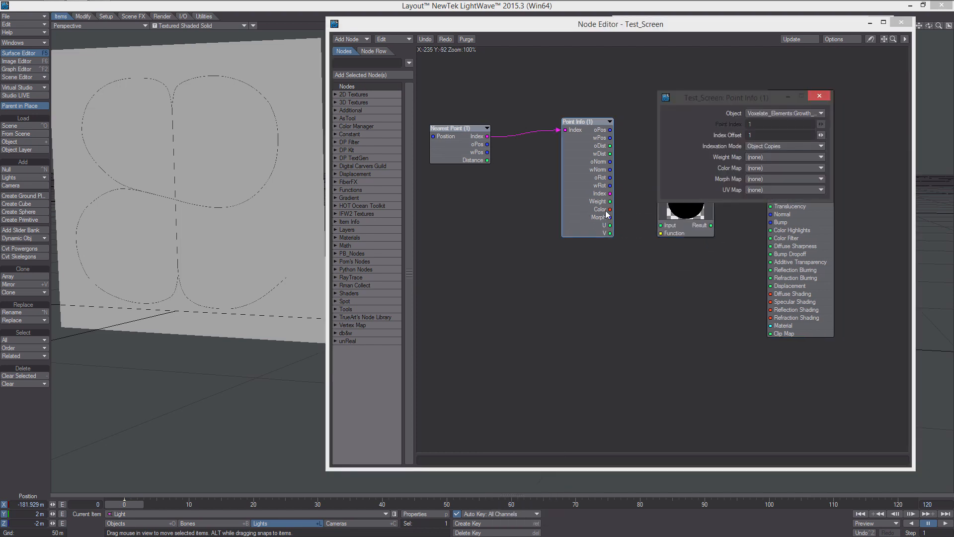
pyautogui.click(784, 190)
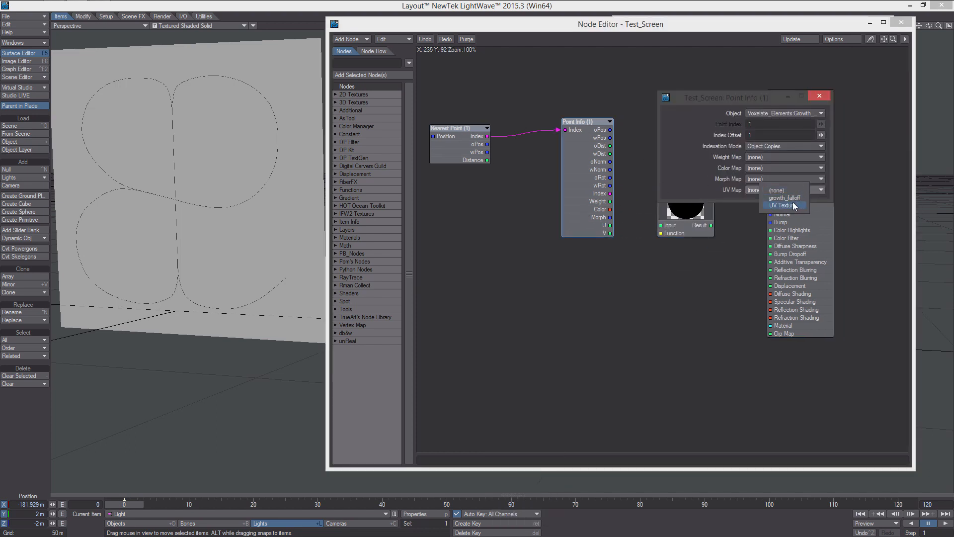
pyautogui.click(790, 205)
pyautogui.click(772, 189)
pyautogui.click(773, 188)
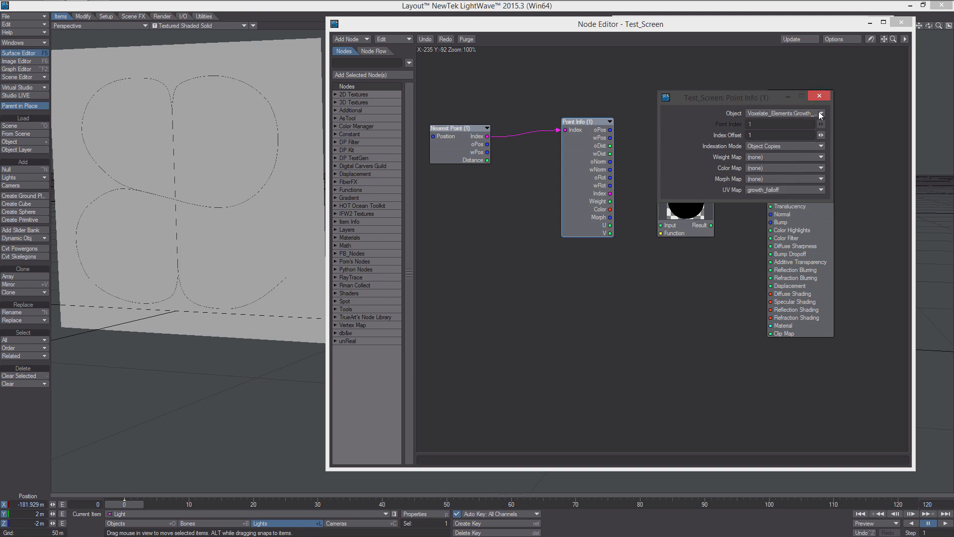
pyautogui.click(820, 95)
pyautogui.moveTo(610, 225); pyautogui.dragTo(661, 226)
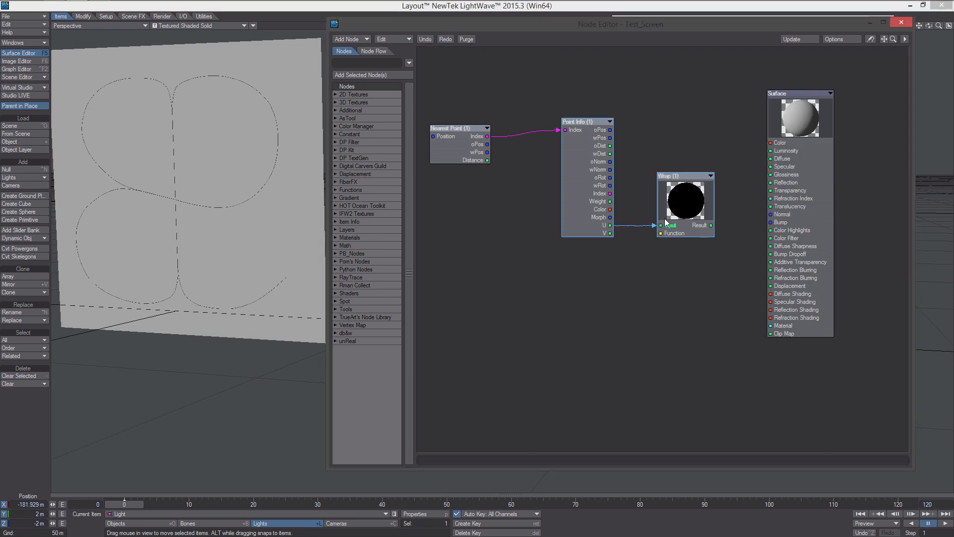
pyautogui.moveTo(670, 213); pyautogui.dragTo(702, 211, button='middle')
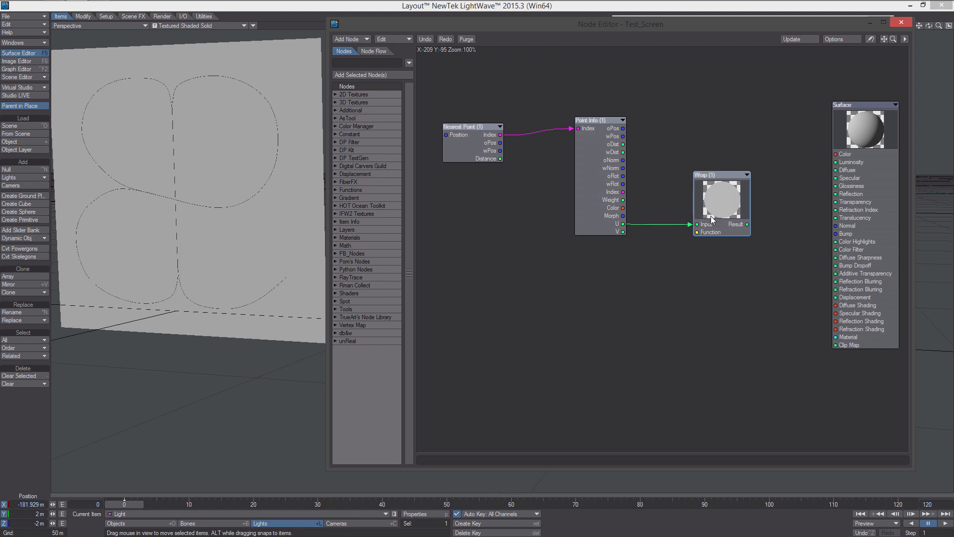
pyautogui.moveTo(710, 214); pyautogui.dragTo(708, 216)
# - Add a scalar math Logic node in the empty space below the Point Info node
pyautogui.moveTo(600, 275); pyautogui.dragTo(645, 195, button='middle')
pyautogui.rightClick(644, 196)
pyautogui.moveTo(621, 339)
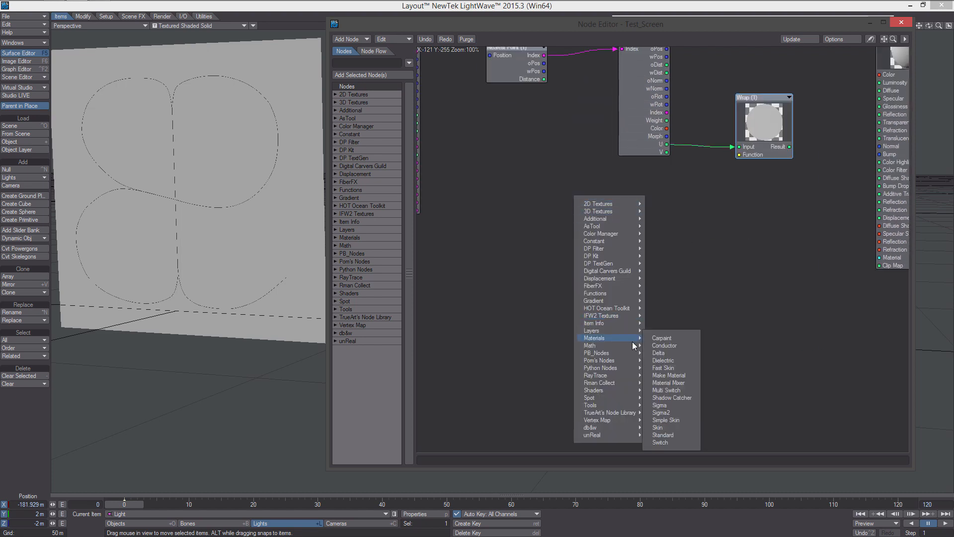
pyautogui.moveTo(679, 345)
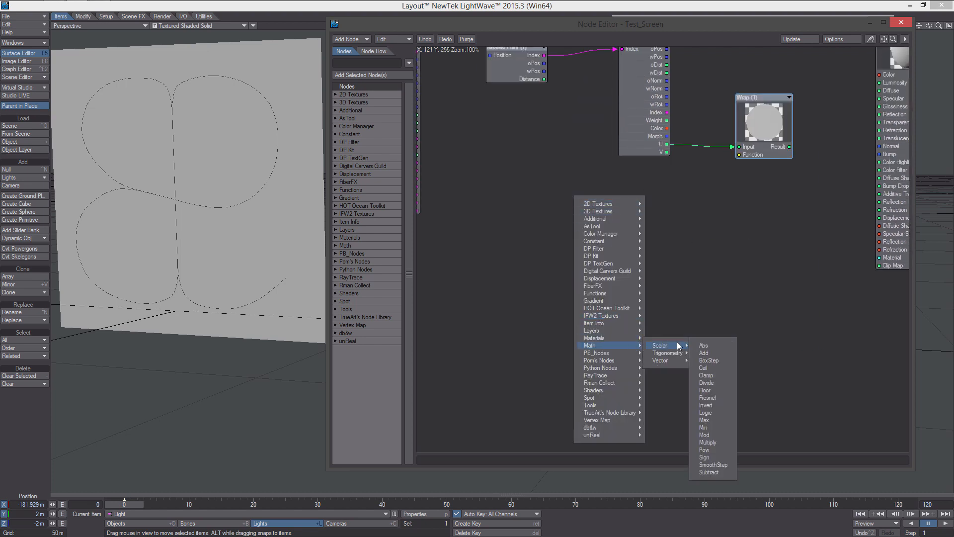
pyautogui.click(730, 411)
pyautogui.moveTo(544, 80); pyautogui.dragTo(541, 138, button='middle')
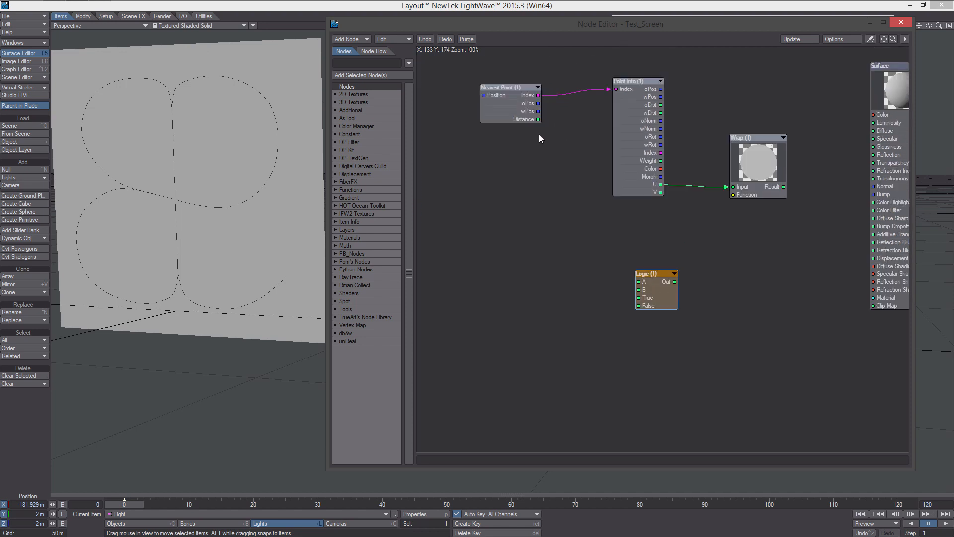
# - Connect Nearest Point's Distance to Logic input A and Wrap's Result to B, and make Logic test whether A is less than B
pyautogui.moveTo(538, 120); pyautogui.dragTo(639, 282)
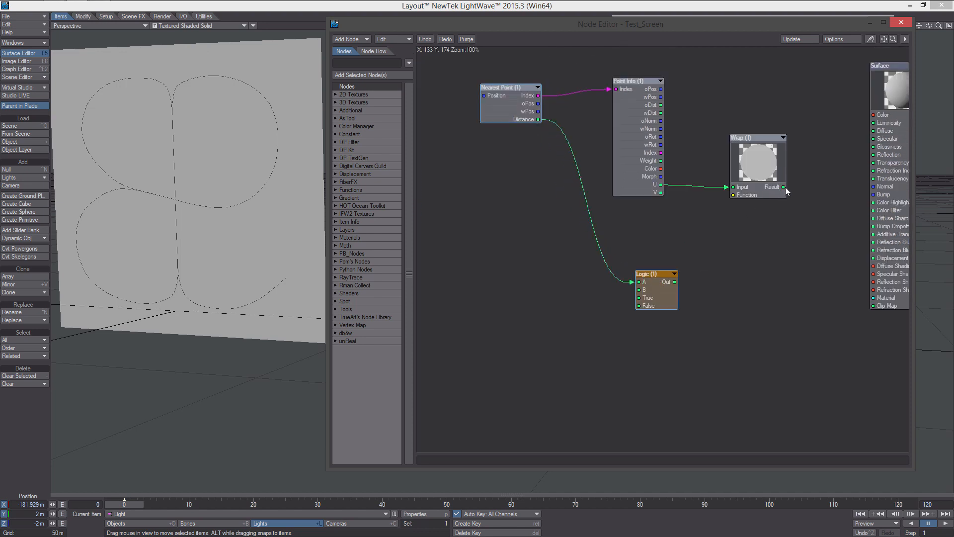
pyautogui.moveTo(785, 187); pyautogui.dragTo(639, 289)
pyautogui.doubleClick(652, 287)
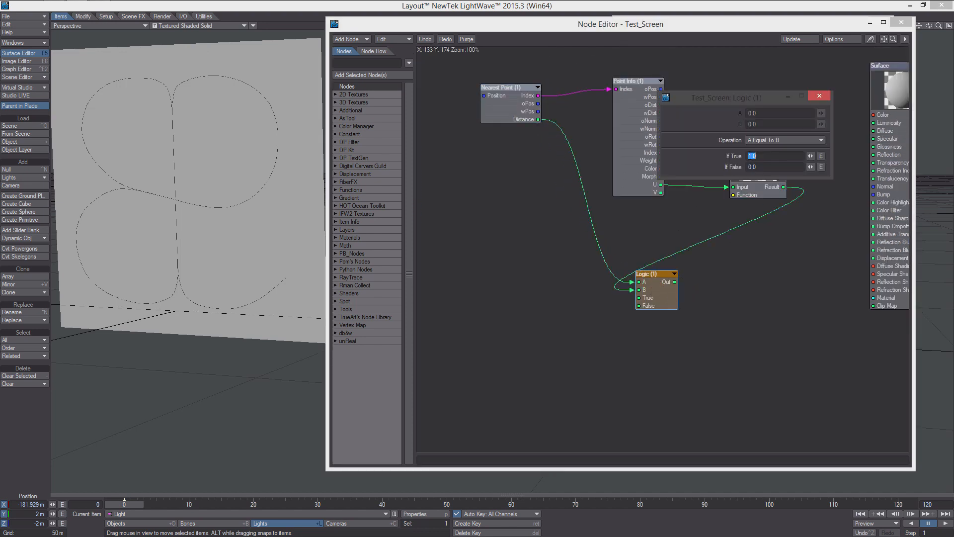
pyautogui.click(777, 138)
pyautogui.click(795, 158)
pyautogui.click(825, 96)
# - Spread out the Logic, Point Info and Wrap nodes and connect Logic's Out to the Surface Color input
pyautogui.moveTo(718, 130); pyautogui.dragTo(639, 130, button='middle')
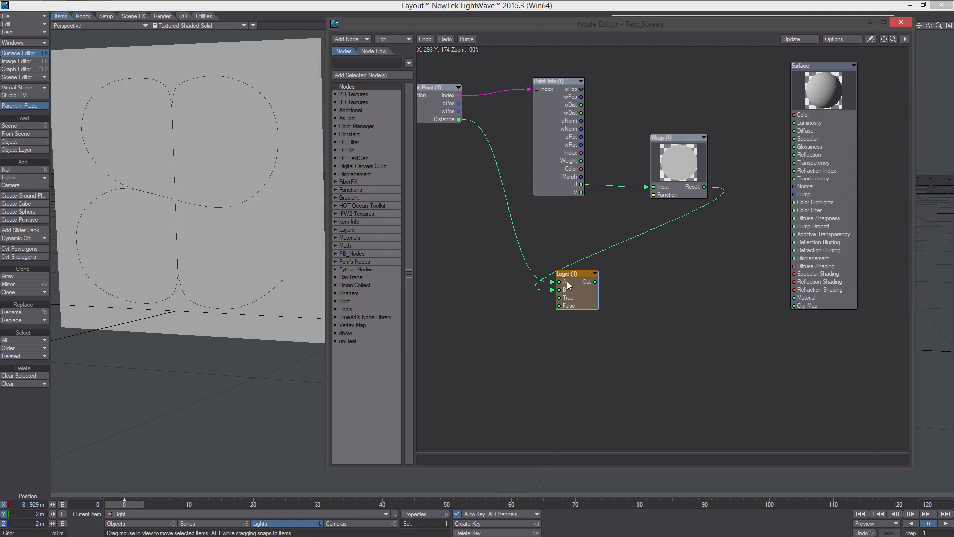
pyautogui.moveTo(577, 288); pyautogui.dragTo(664, 375)
pyautogui.moveTo(563, 103); pyautogui.dragTo(558, 93)
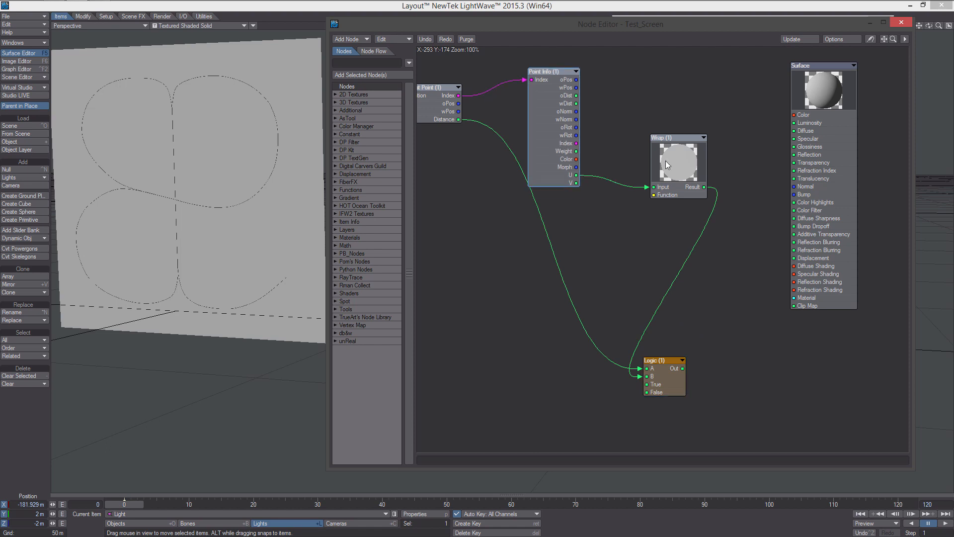
pyautogui.moveTo(666, 160); pyautogui.dragTo(632, 162)
pyautogui.moveTo(682, 368); pyautogui.dragTo(794, 115)
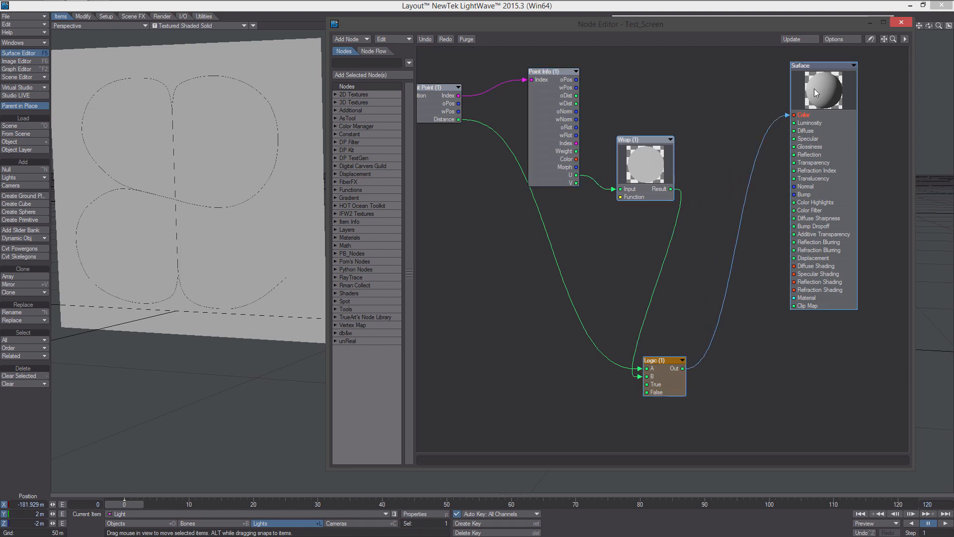
# - Switch the perspective viewport to VPR, close the Surface Editor and turn off VPR's Draft Mode
pyautogui.click(198, 25)
pyautogui.click(198, 65)
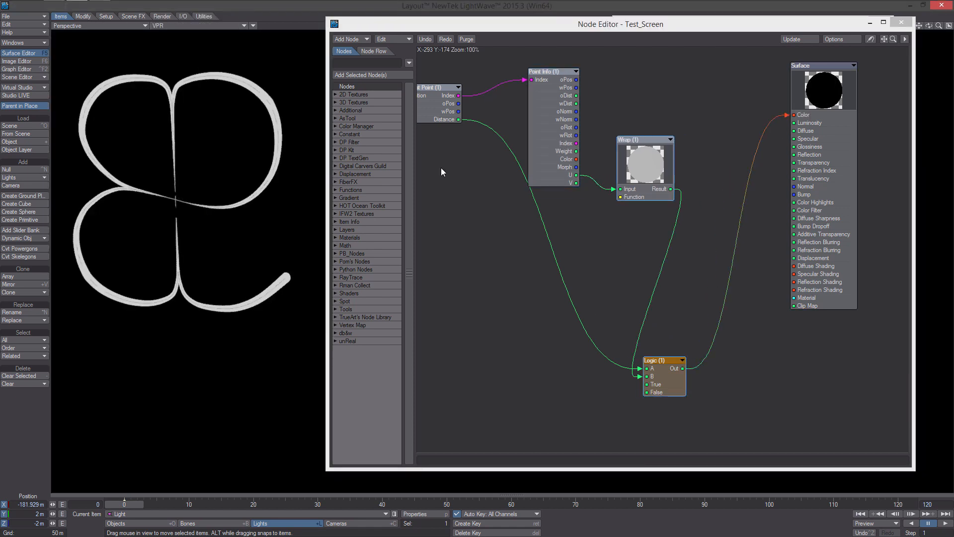
pyautogui.moveTo(814, 17); pyautogui.dragTo(815, 38)
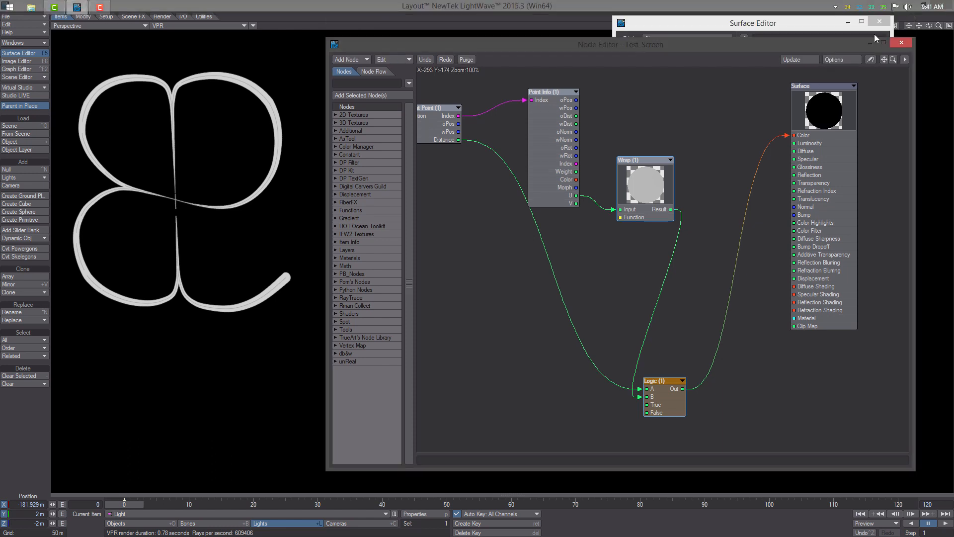
pyautogui.click(881, 21)
pyautogui.click(894, 25)
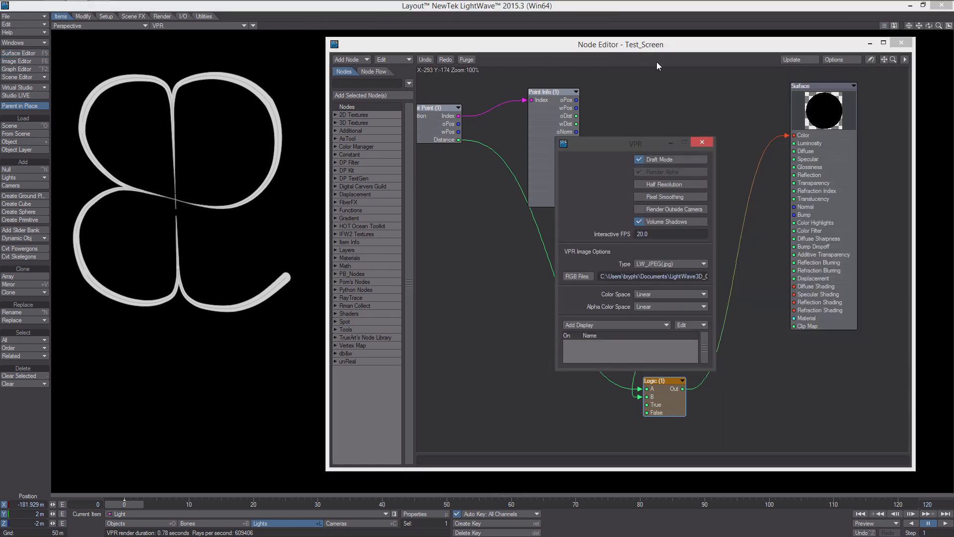
pyautogui.click(642, 159)
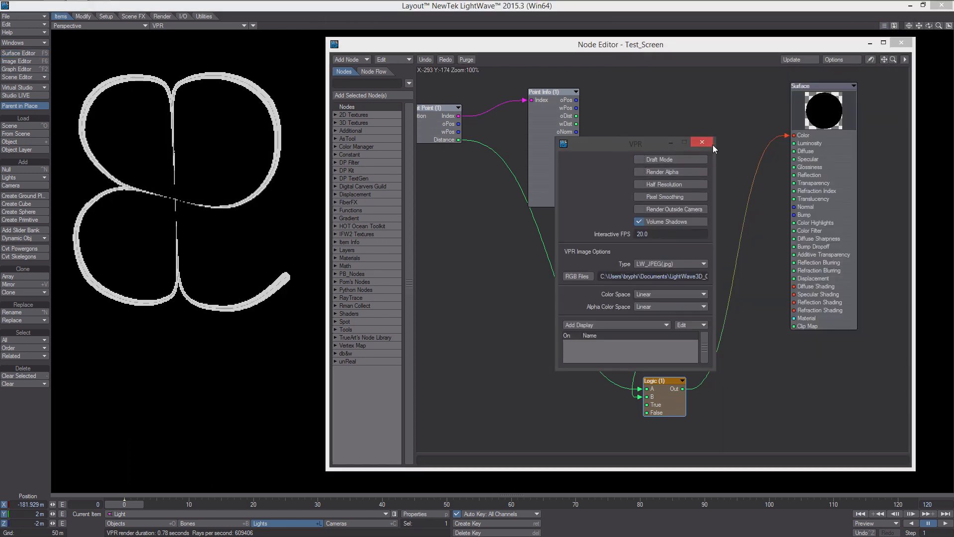
pyautogui.click(702, 142)
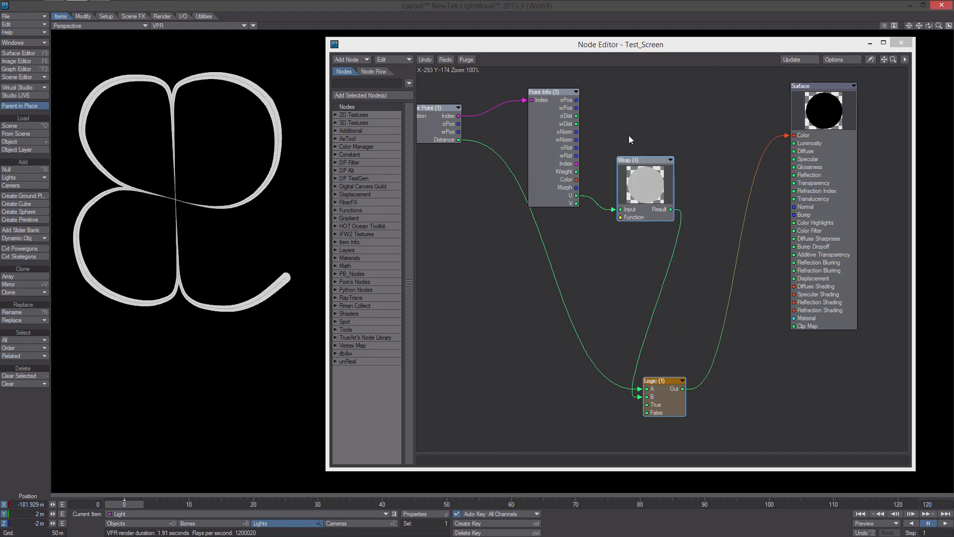
# - Turn off Render Lines in the Render Globals so the growth lines are left out of the VPR preview
pyautogui.press('d')
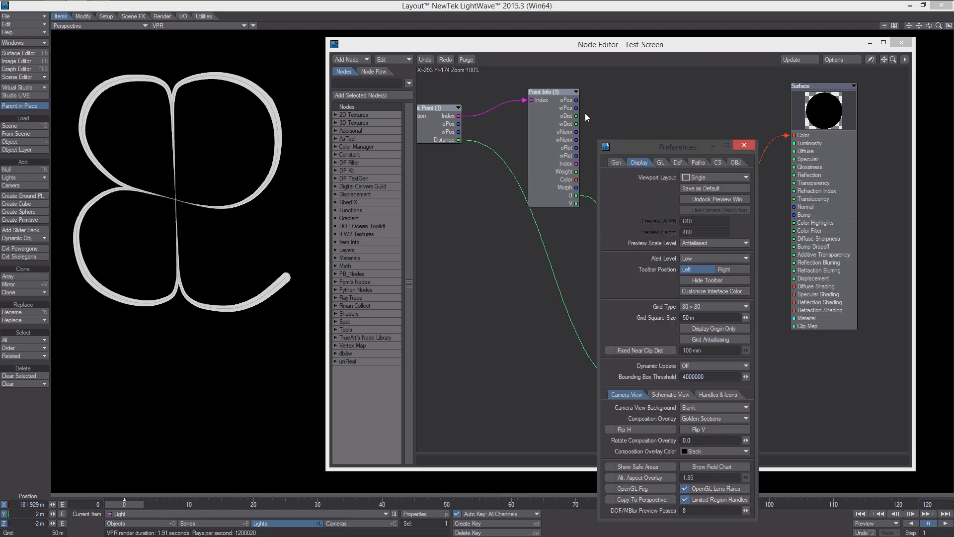
pyautogui.click(741, 146)
pyautogui.click(348, 524)
pyautogui.click(415, 513)
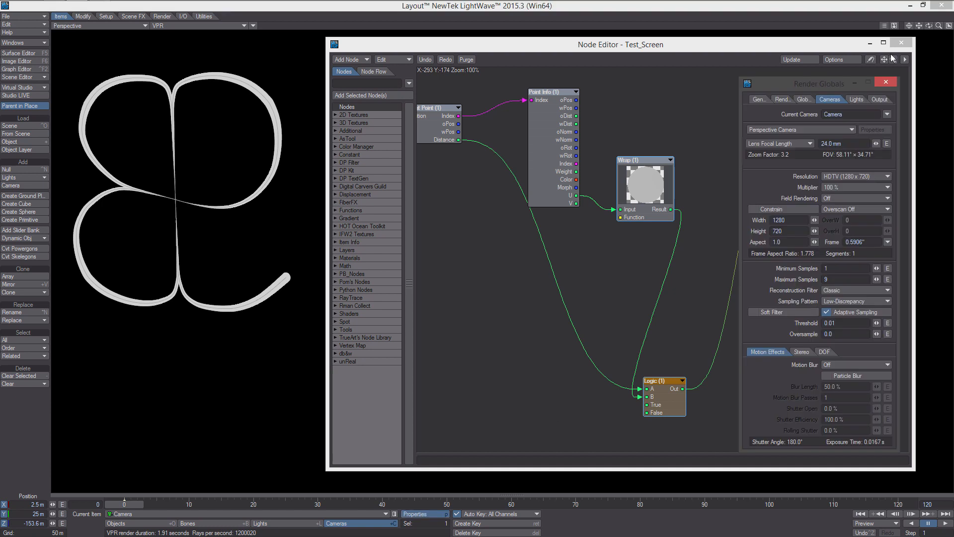
pyautogui.click(775, 100)
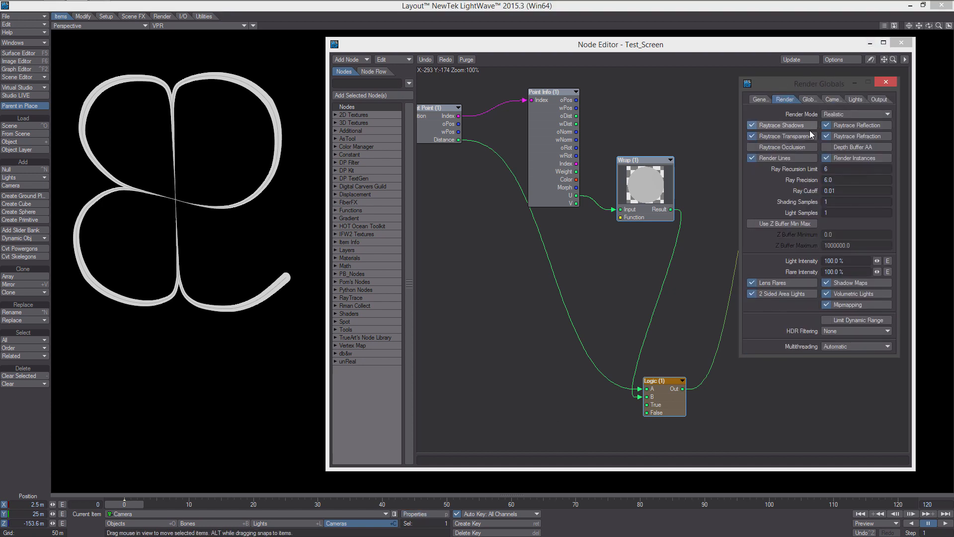
pyautogui.click(753, 158)
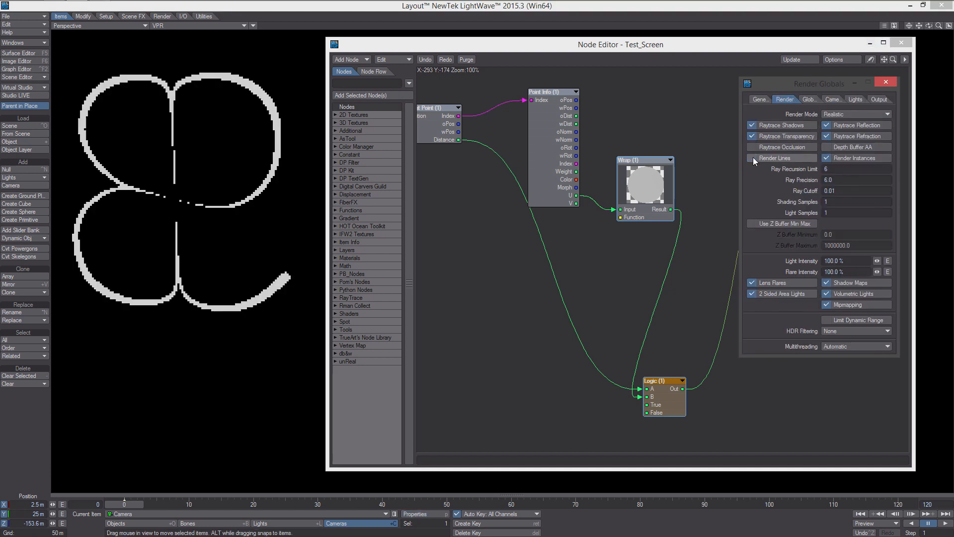
pyautogui.click(886, 83)
pyautogui.moveTo(664, 190); pyautogui.dragTo(641, 189, button='middle')
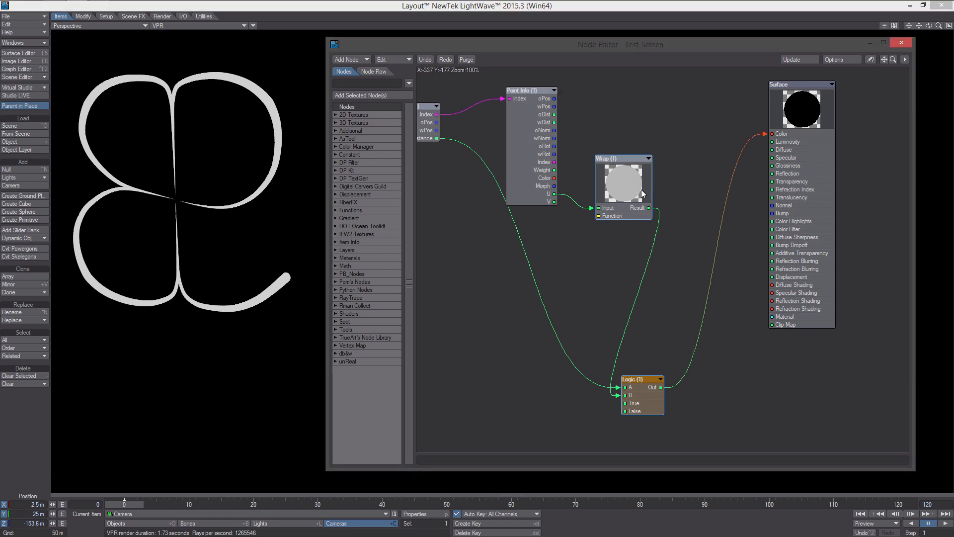
# - Move the Surface and Wrap nodes apart from Point Info and add an IFW2_Bias waveform node above Wrap
pyautogui.moveTo(803, 114); pyautogui.dragTo(826, 136)
pyautogui.moveTo(623, 172); pyautogui.dragTo(656, 172)
pyautogui.moveTo(548, 244); pyautogui.dragTo(596, 234, button='middle')
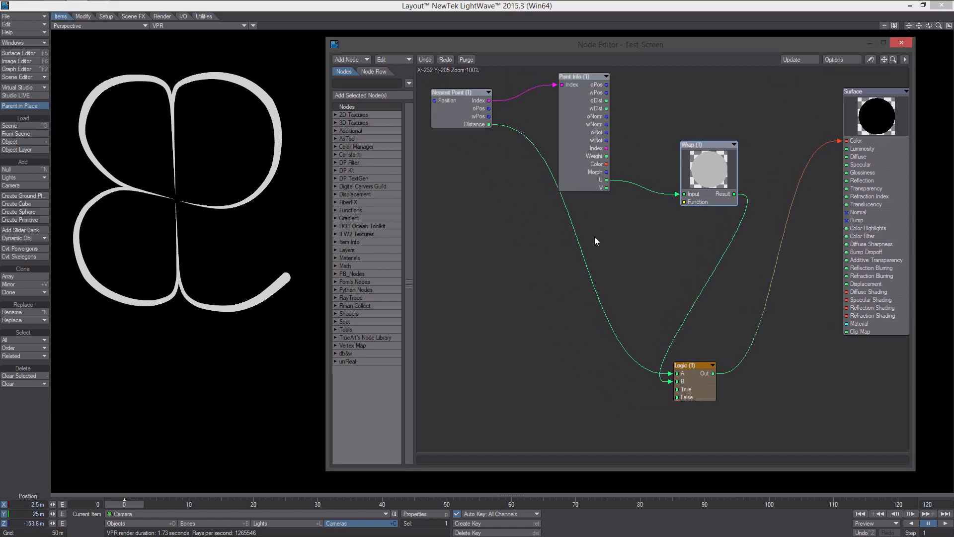
pyautogui.rightClick(580, 237)
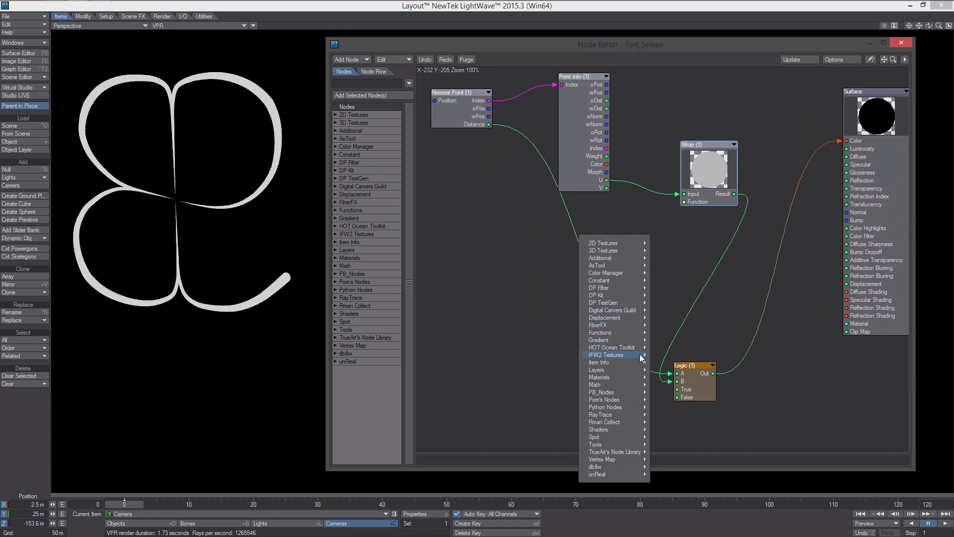
pyautogui.moveTo(621, 354)
pyautogui.moveTo(675, 467)
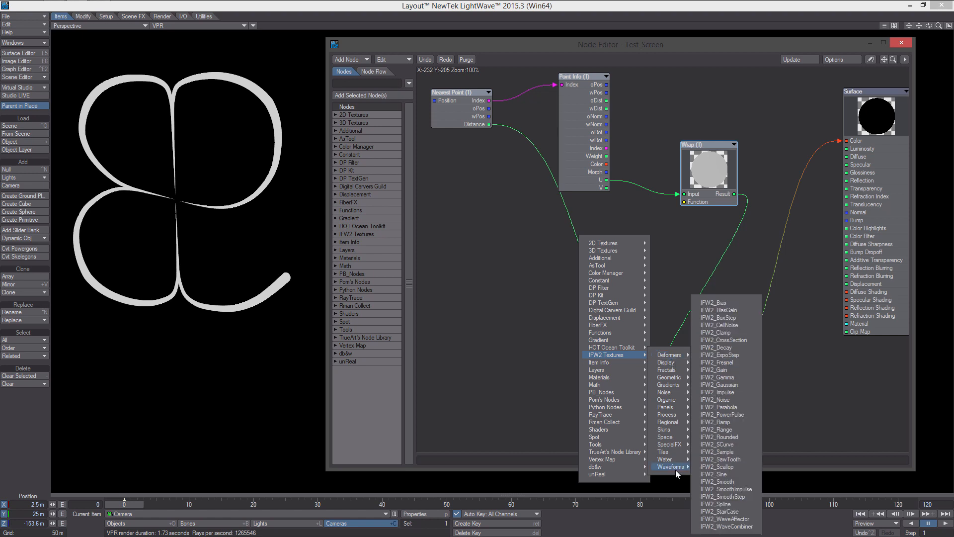
pyautogui.click(710, 302)
pyautogui.moveTo(668, 249); pyautogui.dragTo(672, 96)
pyautogui.moveTo(725, 159); pyautogui.dragTo(740, 170)
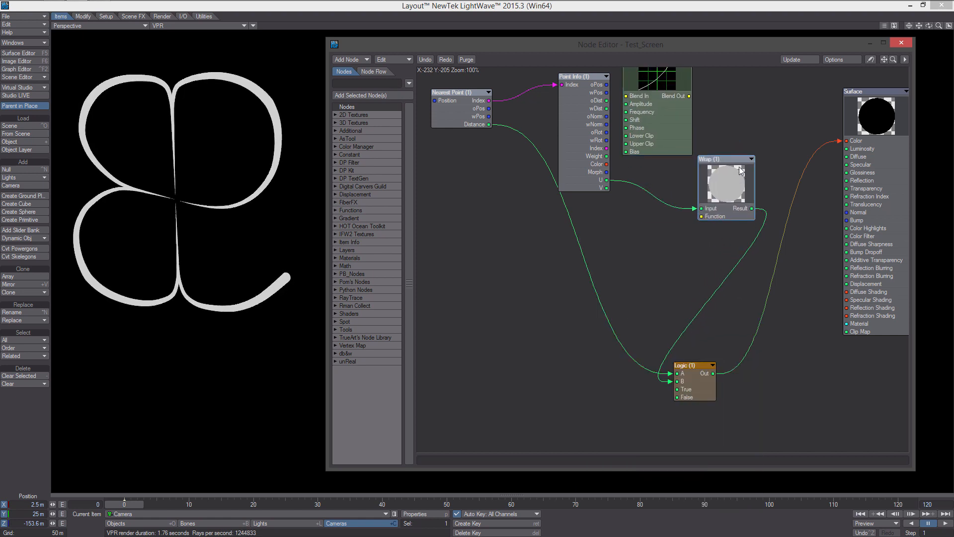
# - Connect IFW2_Bias's Blend Out to Wrap's Function input, keeping Point Info's U wired to Wrap's Input
pyautogui.moveTo(689, 95); pyautogui.dragTo(701, 208)
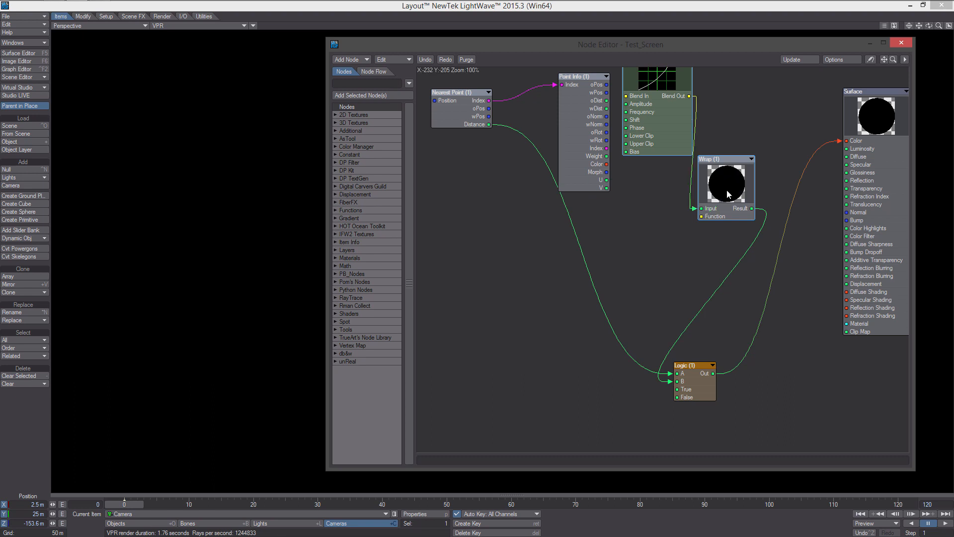
pyautogui.keyDown('alt'); pyautogui.moveTo(666, 102); pyautogui.dragTo(653, 143); pyautogui.keyUp('alt')
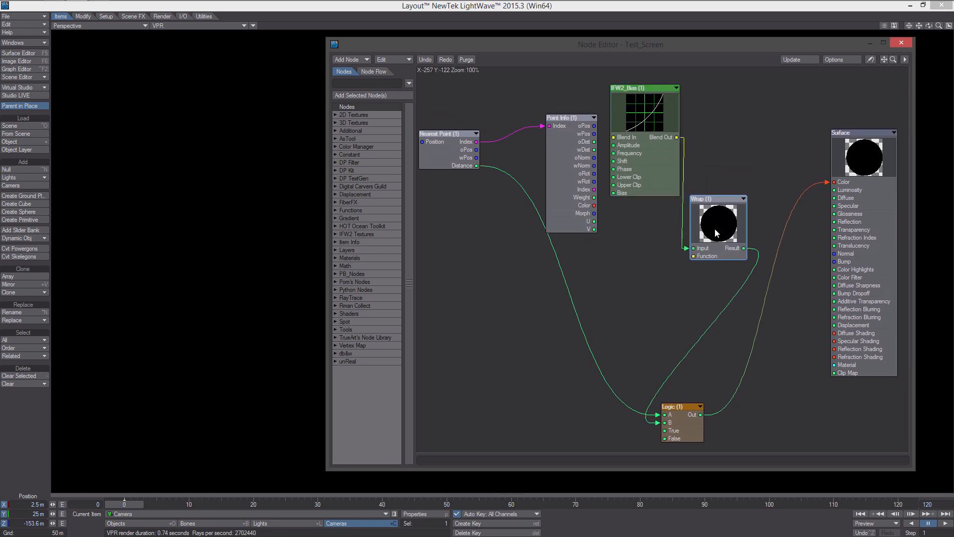
pyautogui.moveTo(693, 248); pyautogui.dragTo(700, 257)
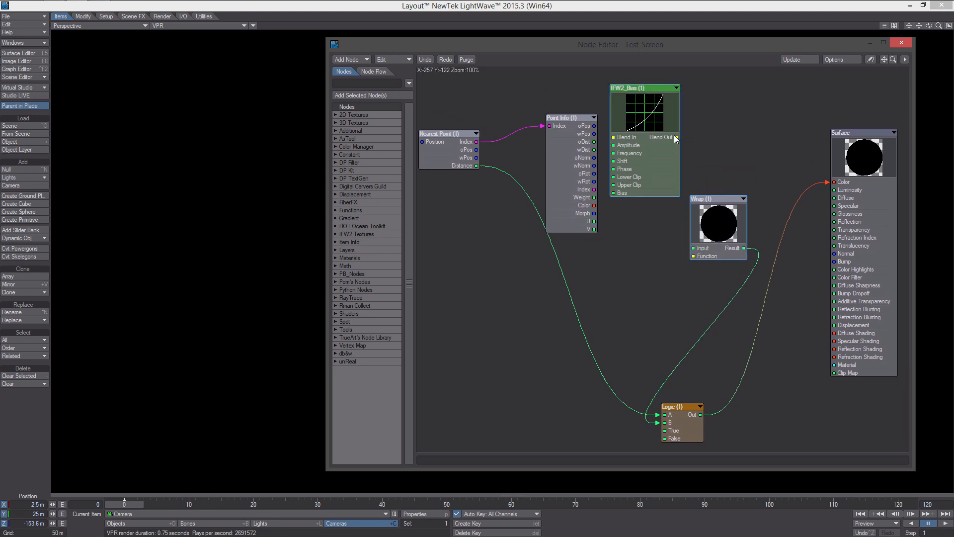
pyautogui.moveTo(594, 221); pyautogui.dragTo(693, 248)
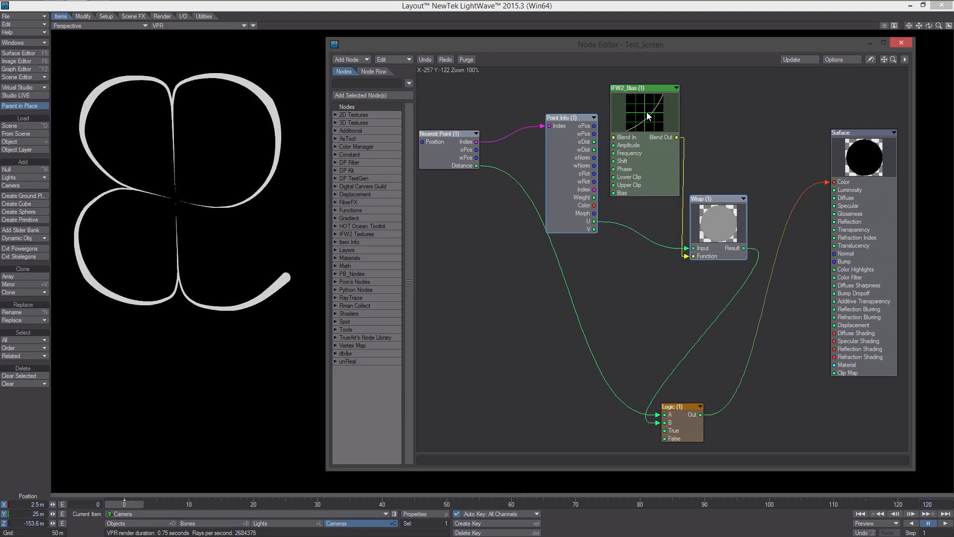
pyautogui.moveTo(658, 115); pyautogui.dragTo(662, 115)
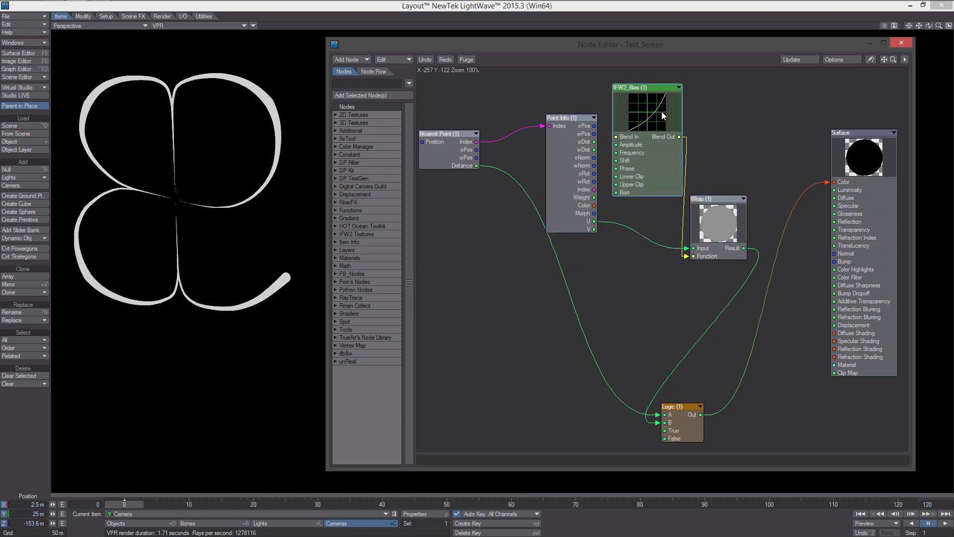
# - Enable Invert on the IFW2_Bias node and set its amplitude and upper clip to 300%
pyautogui.doubleClick(651, 116)
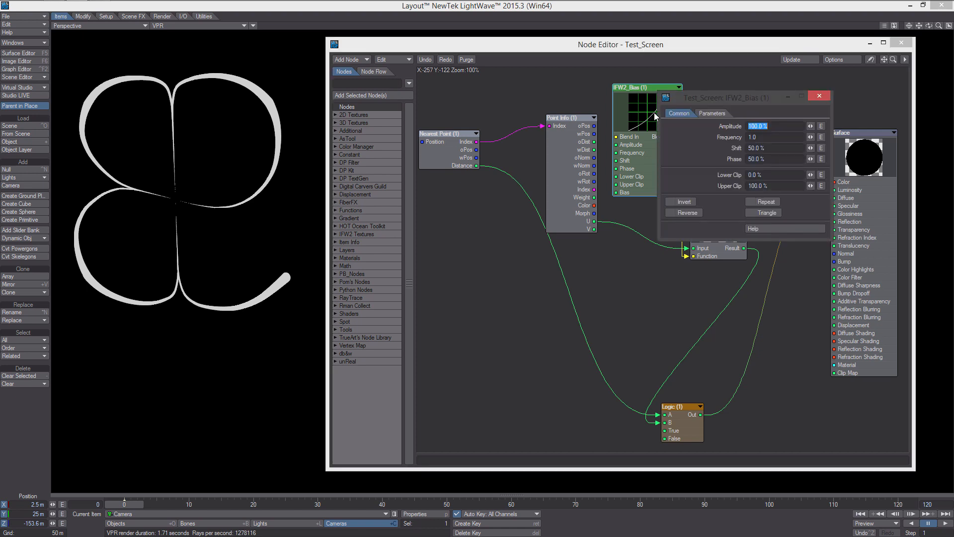
pyautogui.click(672, 201)
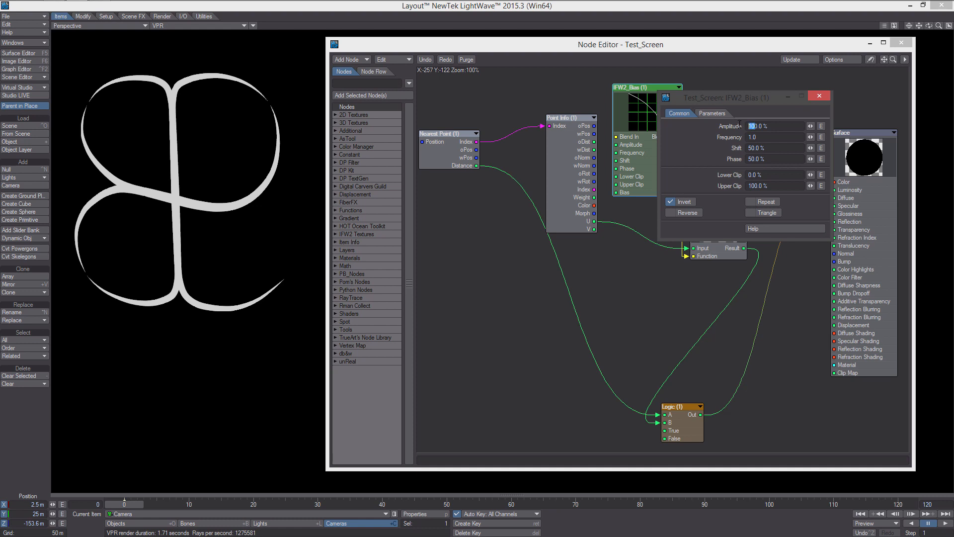
pyautogui.write('30')
pyautogui.press('Return')
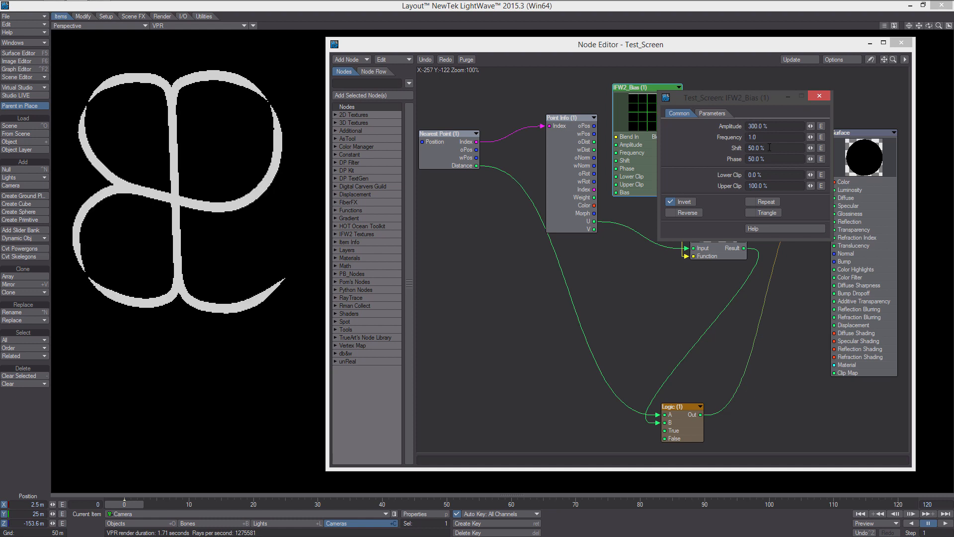
pyautogui.write('3')
pyautogui.press('Return')
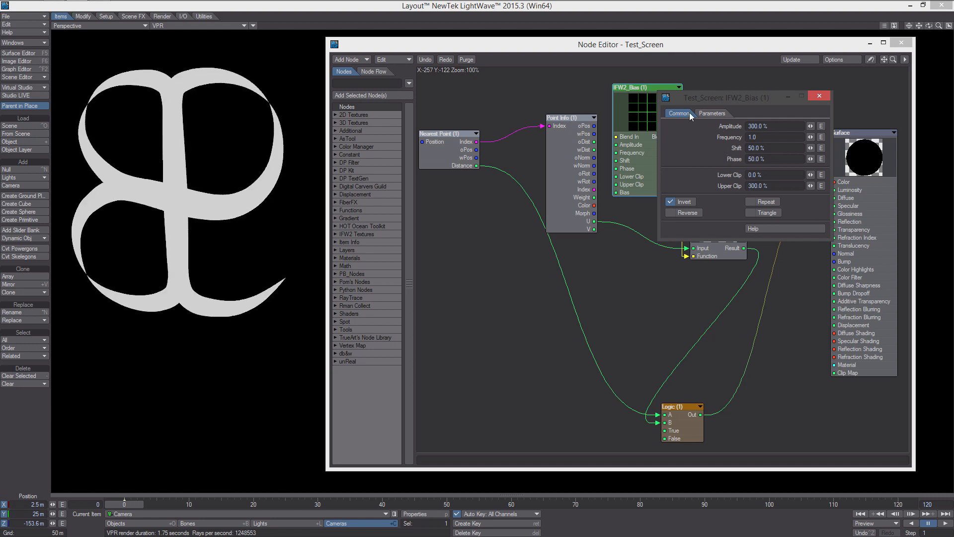
# - Try a bias of 25% in the IFW2_Bias node's parameters
pyautogui.click(715, 113)
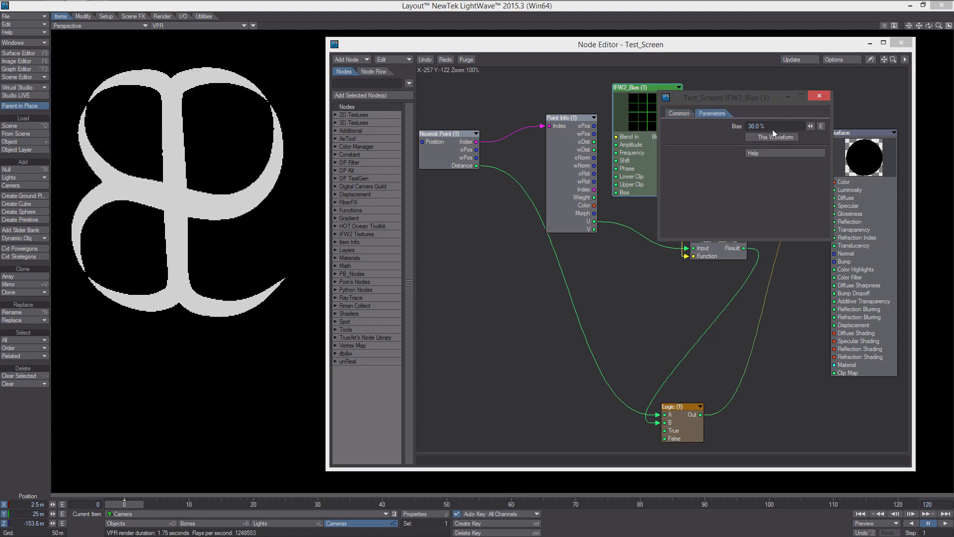
pyautogui.click(772, 130)
pyautogui.write('25')
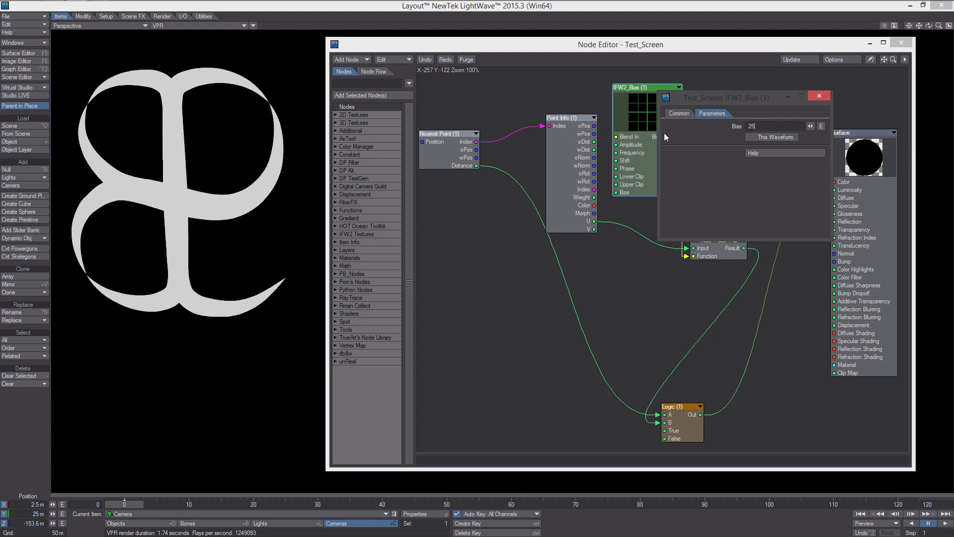
pyautogui.press('Return')
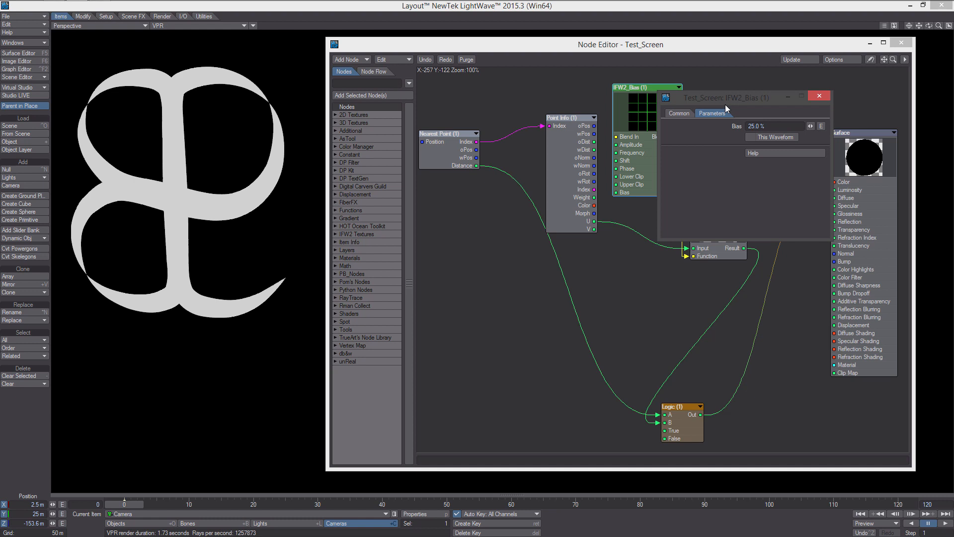
# - Set the IFW2_Bias node's bias to 75% and close its settings
pyautogui.click(721, 129)
pyautogui.write('75')
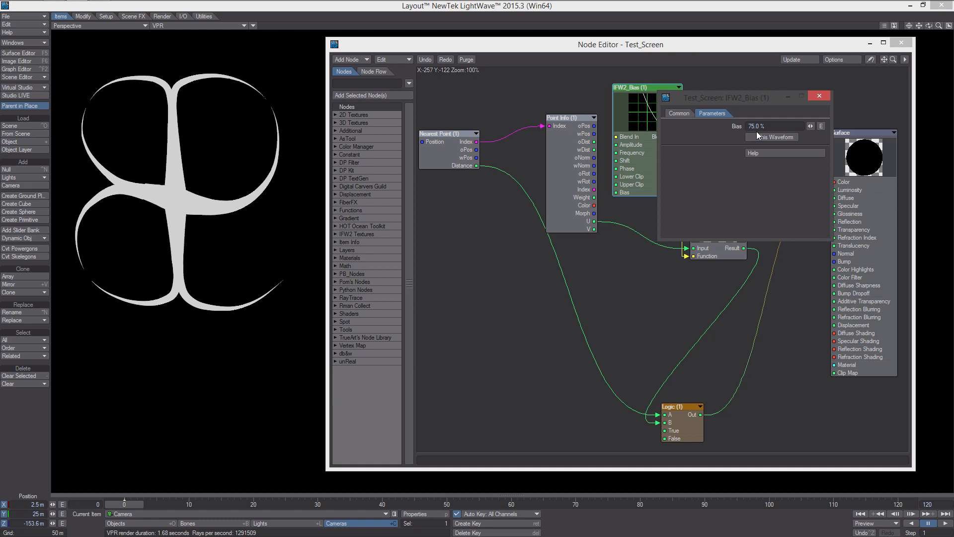
pyautogui.click(825, 94)
# - Spread out the node layout by moving the Surface node lower and the Wrap node away from the Bias node
pyautogui.keyDown('alt'); pyautogui.moveTo(741, 149); pyautogui.dragTo(725, 129); pyautogui.keyUp('alt')
pyautogui.moveTo(852, 174); pyautogui.dragTo(894, 322)
pyautogui.moveTo(708, 206); pyautogui.dragTo(759, 203)
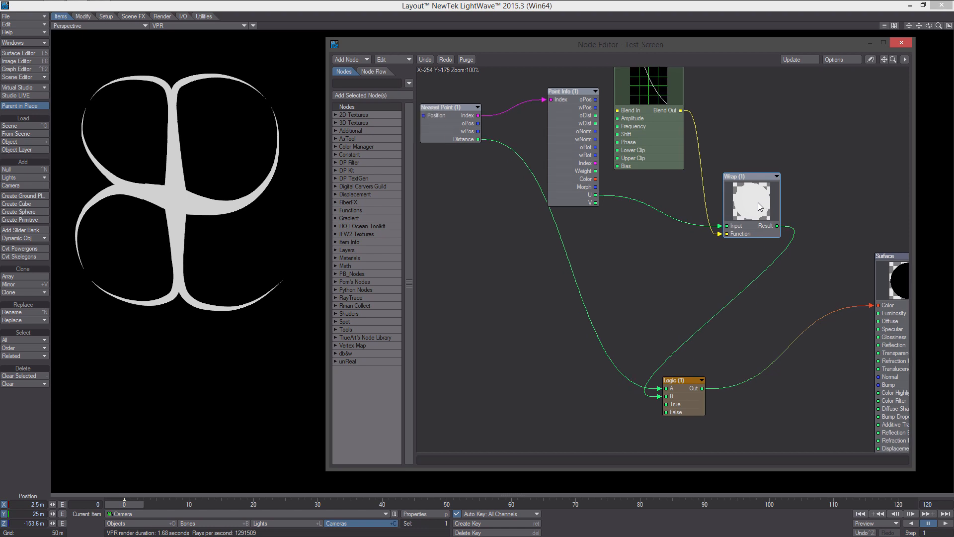
# - Create a scalar math Add node and place it between the Wrap and Logic nodes
pyautogui.keyDown('alt'); pyautogui.moveTo(676, 240); pyautogui.dragTo(709, 241); pyautogui.keyUp('alt')
pyautogui.rightClick(436, 288)
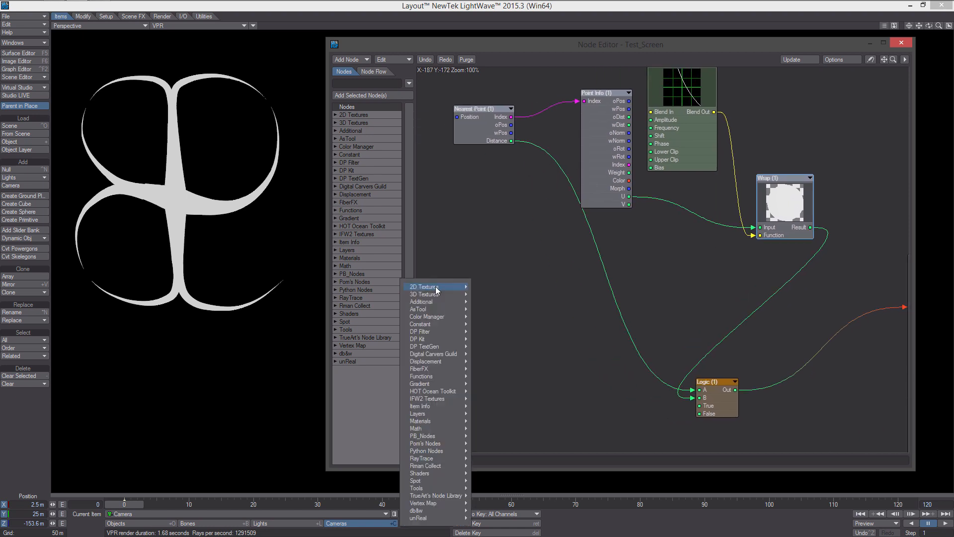
pyautogui.moveTo(438, 428)
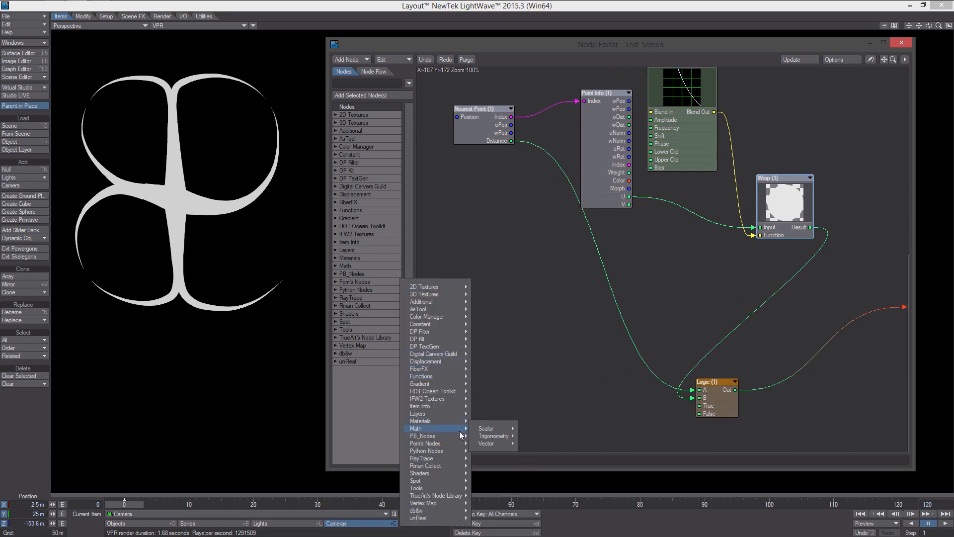
pyautogui.moveTo(503, 429)
pyautogui.click(530, 406)
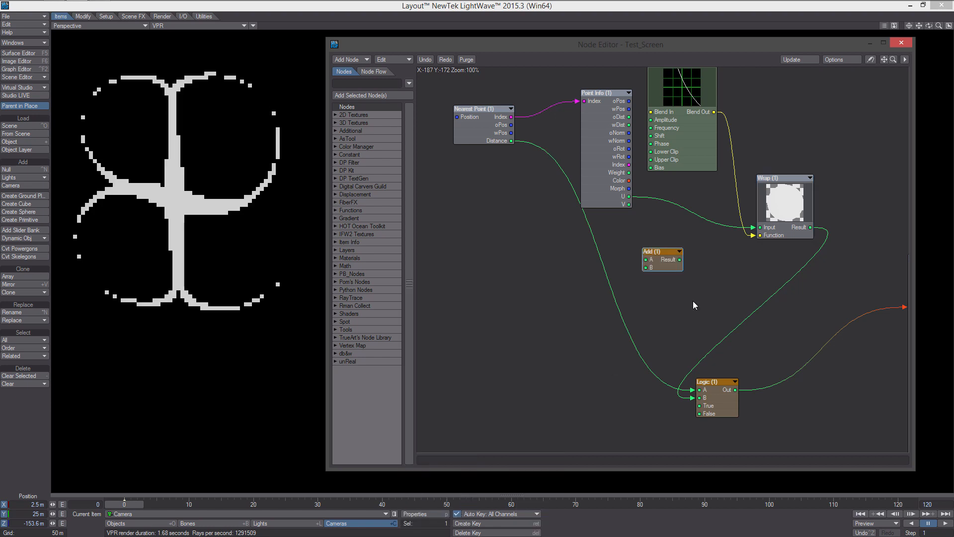
pyautogui.moveTo(662, 258); pyautogui.dragTo(720, 282)
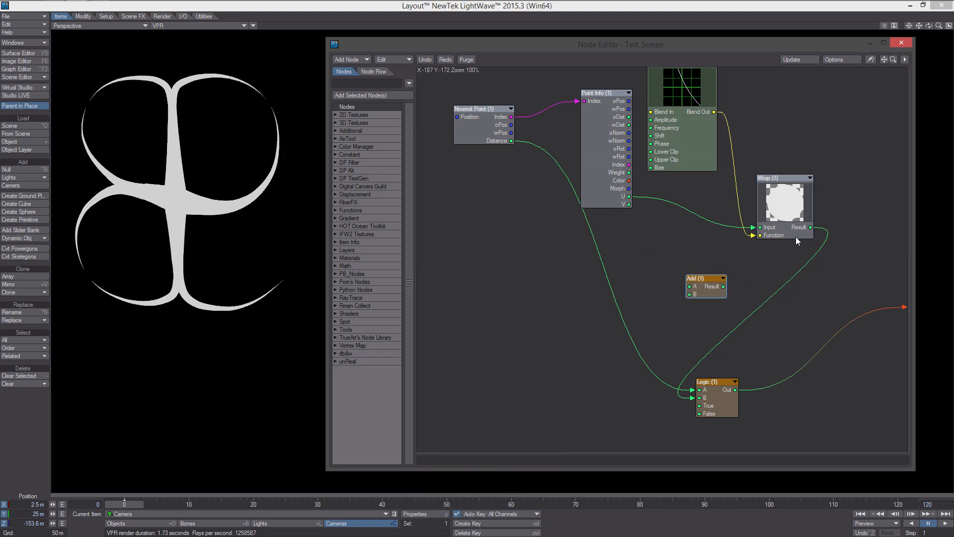
# - Route the Wrap result through the Add node's A input into input B of the Logic node
pyautogui.keyDown('alt'); pyautogui.moveTo(796, 240); pyautogui.dragTo(684, 276); pyautogui.keyUp('alt')
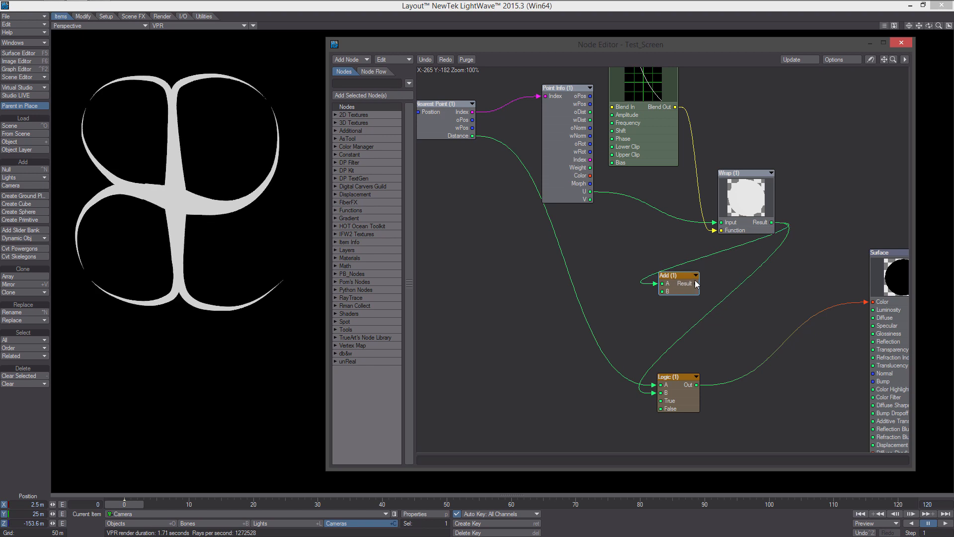
pyautogui.moveTo(683, 334); pyautogui.dragTo(694, 383)
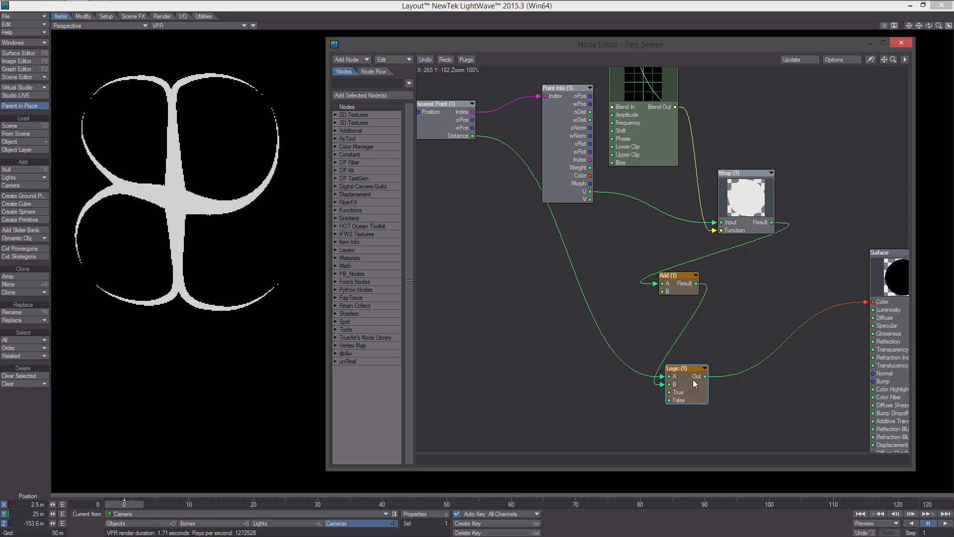
pyautogui.moveTo(684, 288); pyautogui.dragTo(683, 264)
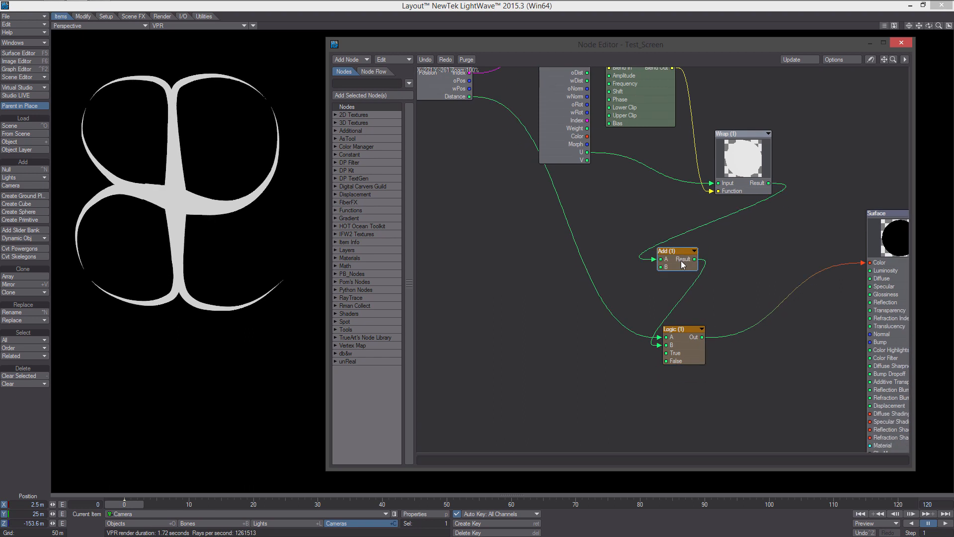
# - Create an envelope on the Add node's B value and set its key at frame 0 to -3
pyautogui.doubleClick(684, 258)
pyautogui.click(822, 129)
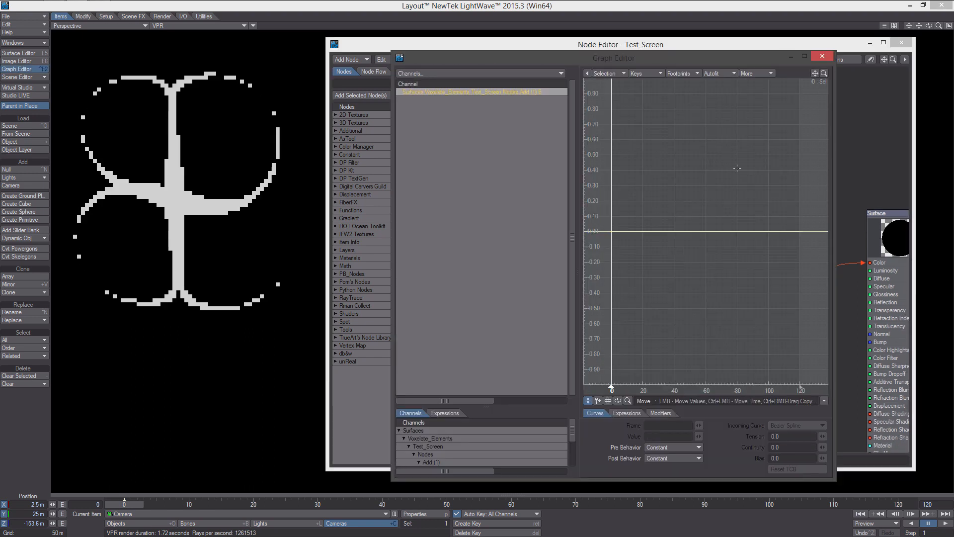
pyautogui.moveTo(615, 437); pyautogui.dragTo(578, 437)
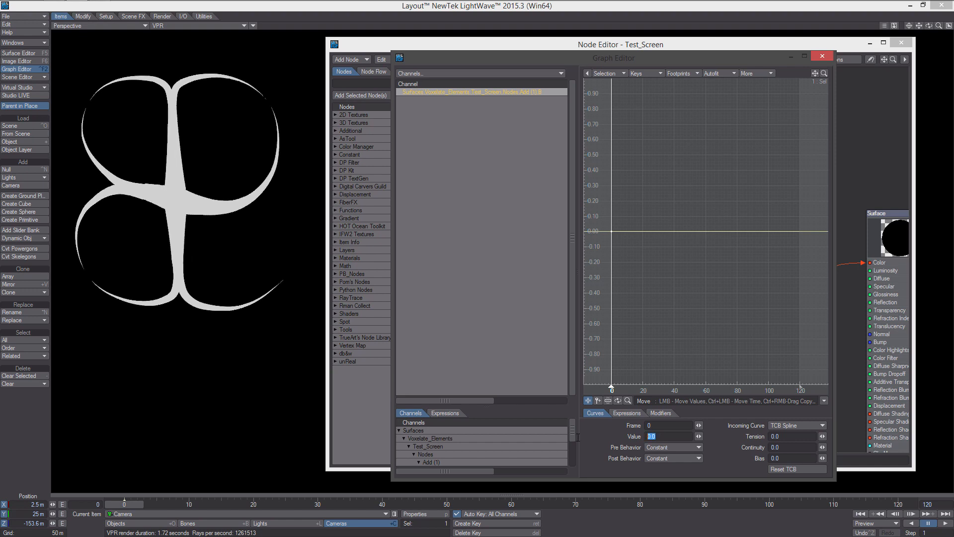
pyautogui.write('-3')
pyautogui.press('Return')
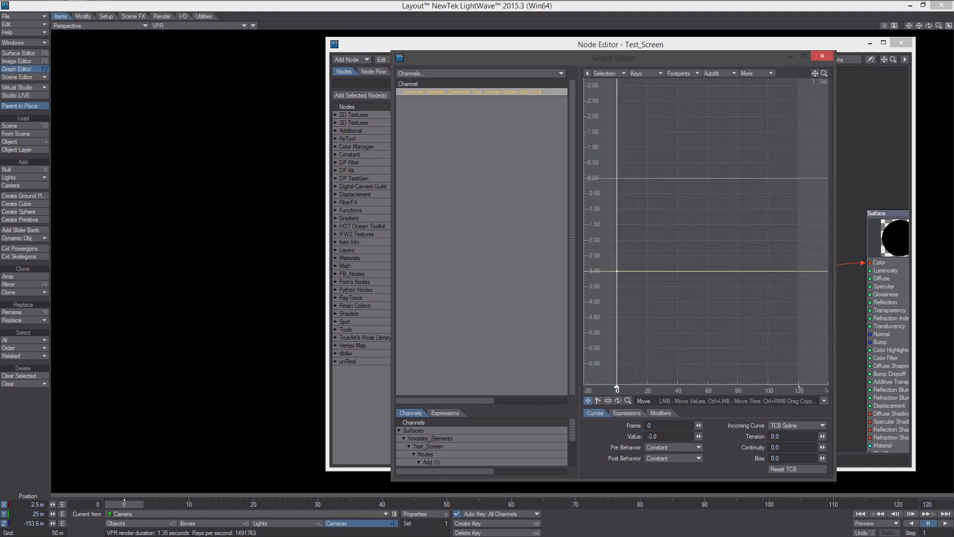
# - Extend the scene timeline's end frame to 300
pyautogui.click(598, 401)
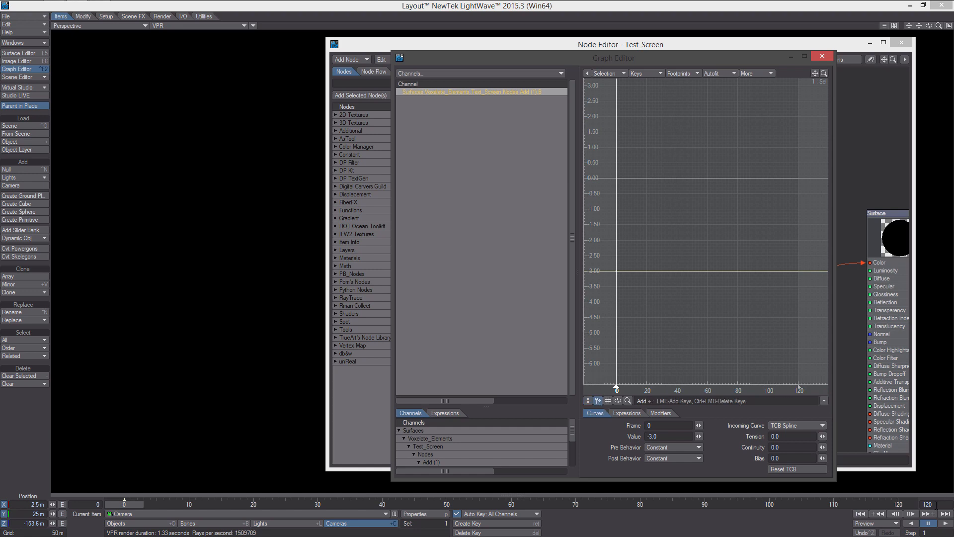
pyautogui.moveTo(936, 505); pyautogui.dragTo(877, 508)
pyautogui.write('300')
pyautogui.press('Return')
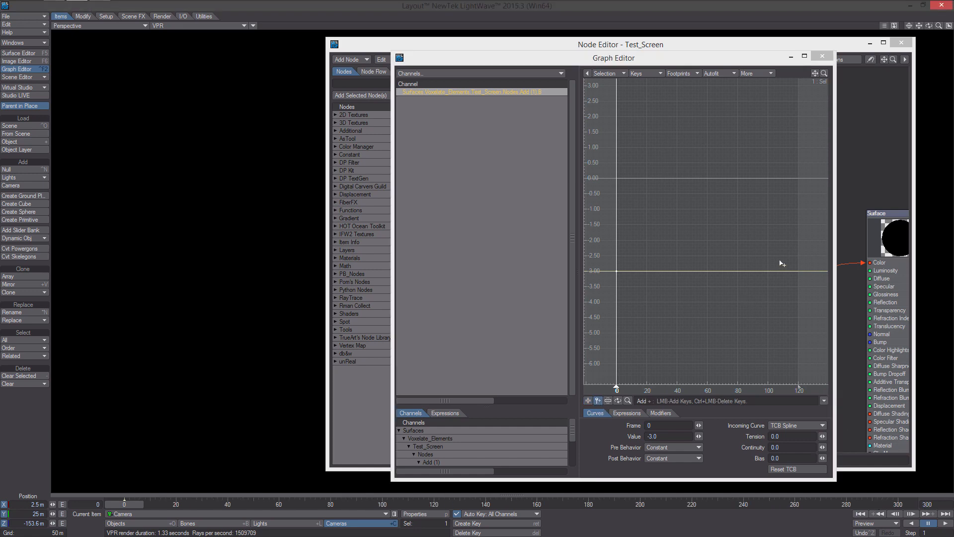
# - Add a key at frame 300 with a value of 2 to the Add node's B envelope
pyautogui.keyDown('ctrl'); pyautogui.keyDown('alt'); pyautogui.moveTo(744, 284); pyautogui.dragTo(695, 288); pyautogui.keyUp('alt'); pyautogui.keyUp('ctrl')
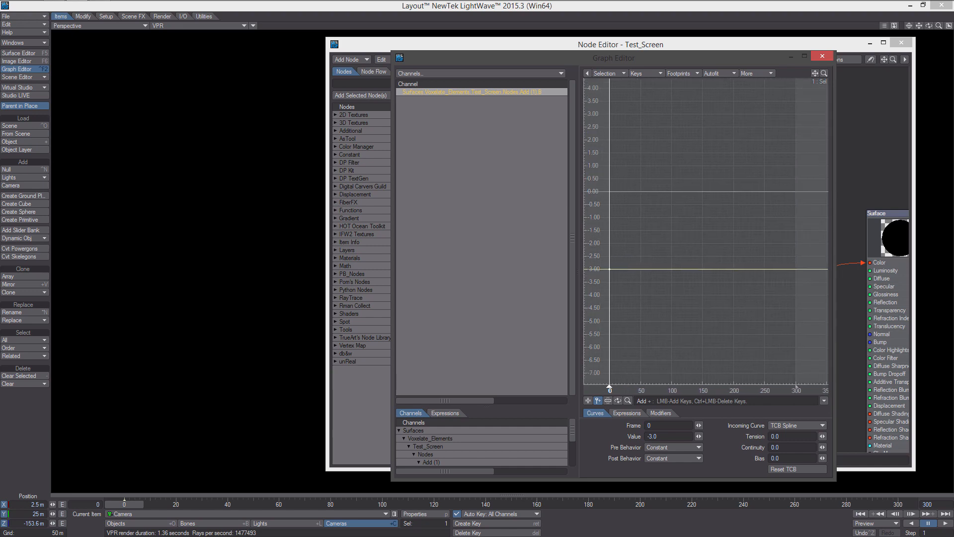
pyautogui.click(795, 269)
pyautogui.write('300')
pyautogui.press('Return')
pyautogui.write('2')
pyautogui.press('Return')
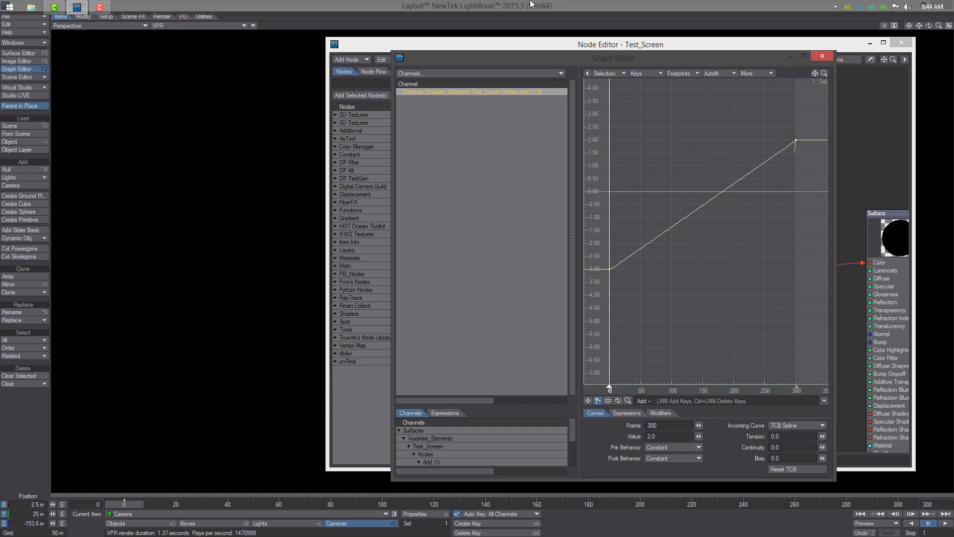
# - Move the Graph Editor and Node Editor clear of the rendered preview and reopen the Add node's B envelope
pyautogui.moveTo(550, 59); pyautogui.dragTo(606, 51)
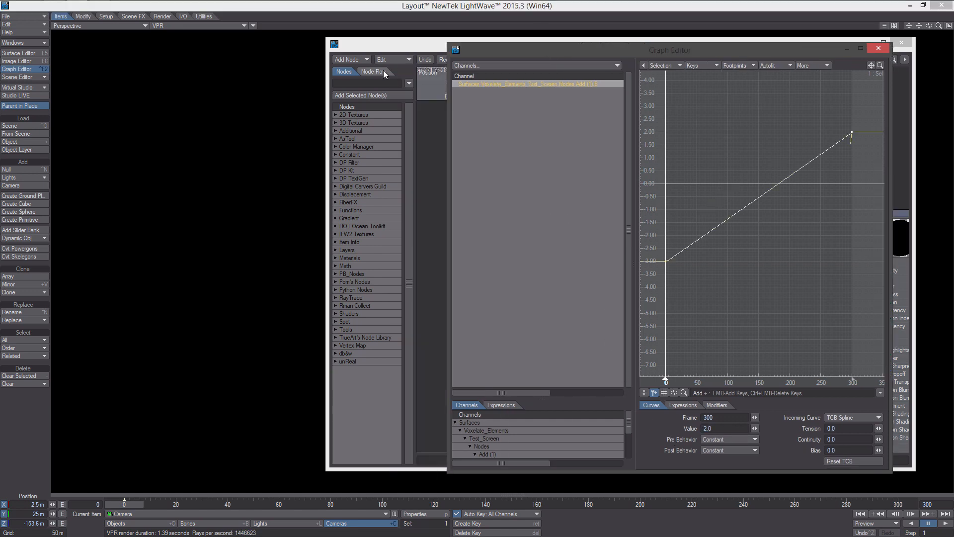
pyautogui.moveTo(404, 45); pyautogui.dragTo(540, 46)
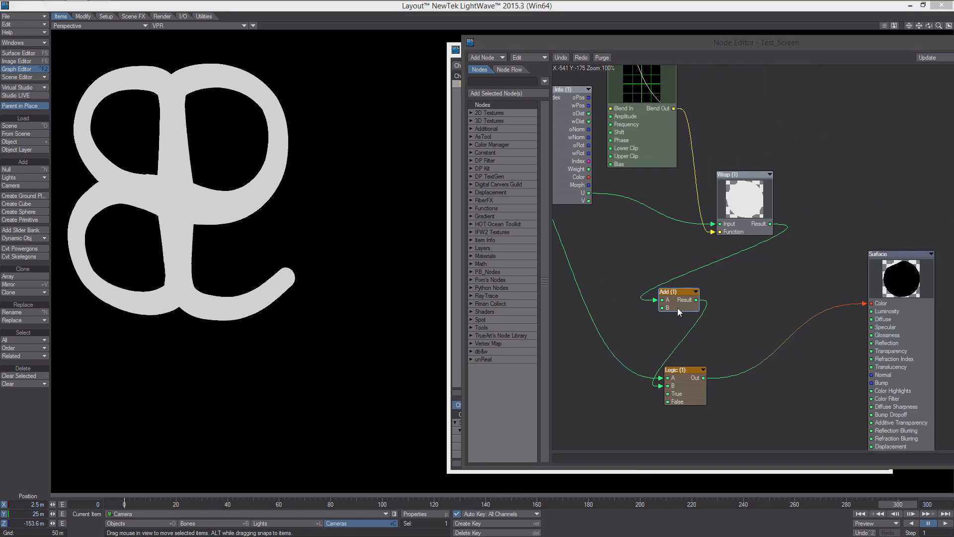
pyautogui.click(823, 129)
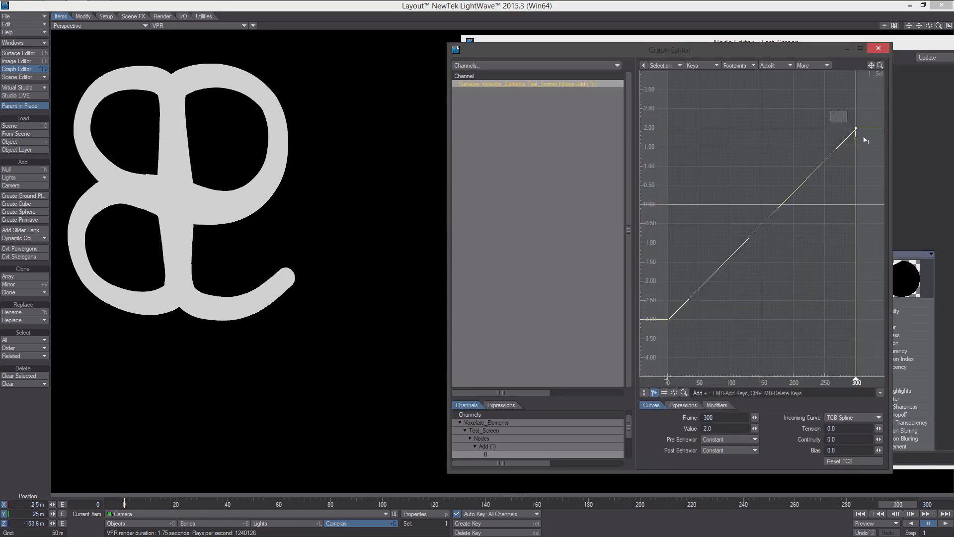
# - Try a value of 3 for the envelope key at frame 300
pyautogui.moveTo(658, 425); pyautogui.dragTo(655, 425)
pyautogui.write('3')
pyautogui.press('Return')
# - Set the envelope key at frame 300 to 4 and close the Graph Editor
pyautogui.doubleClick(714, 428)
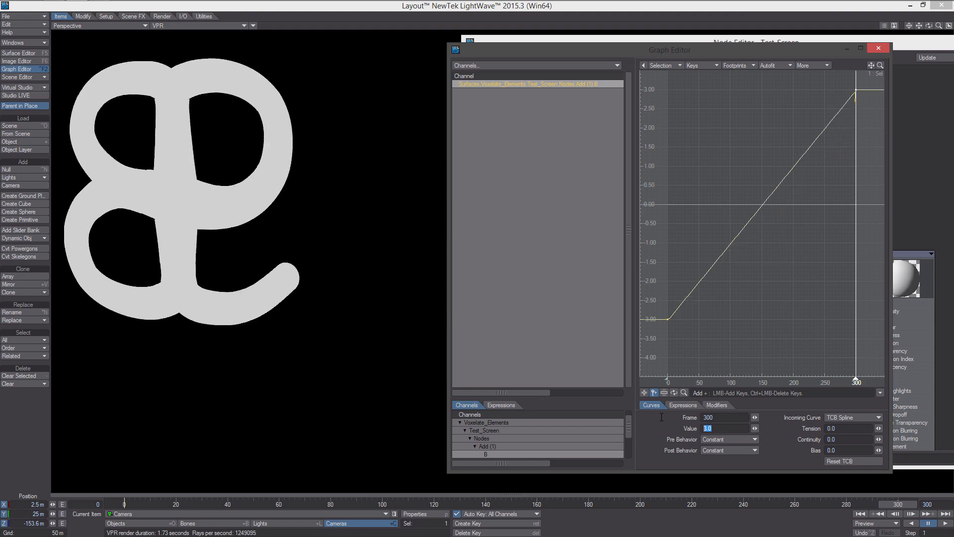
pyautogui.write('4')
pyautogui.press('Return')
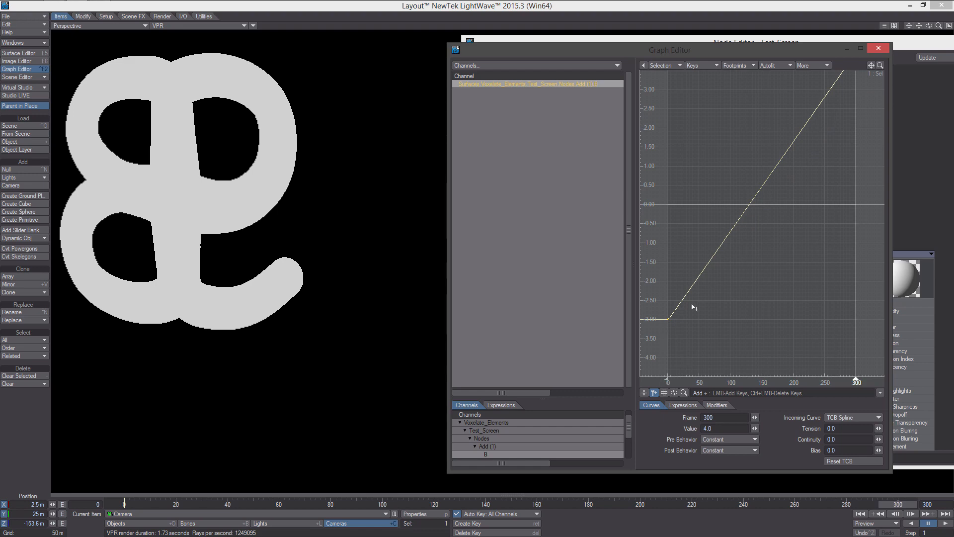
pyautogui.click(878, 48)
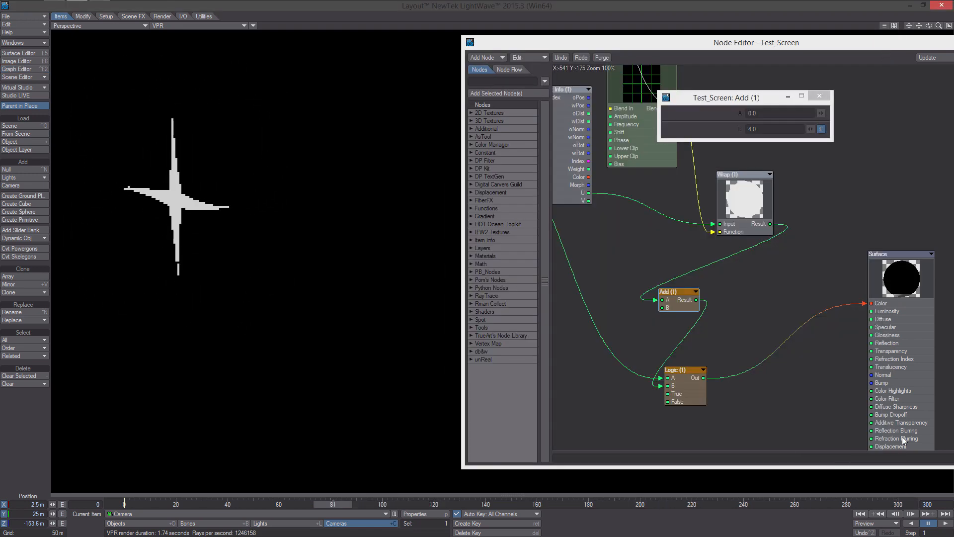
# - Set the Logic node's If True value to 0 and If False to 1, and preview the result at frame 133
pyautogui.doubleClick(689, 381)
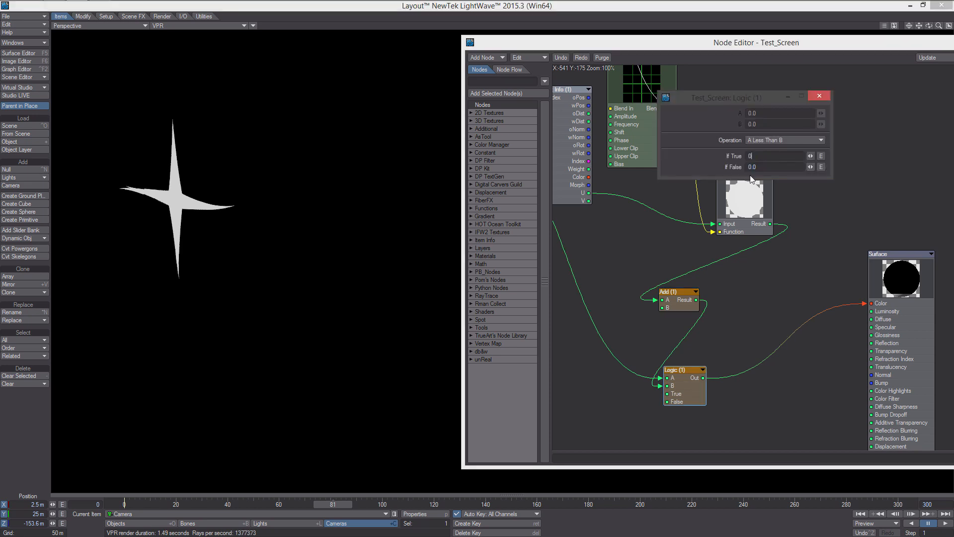
pyautogui.press('Return')
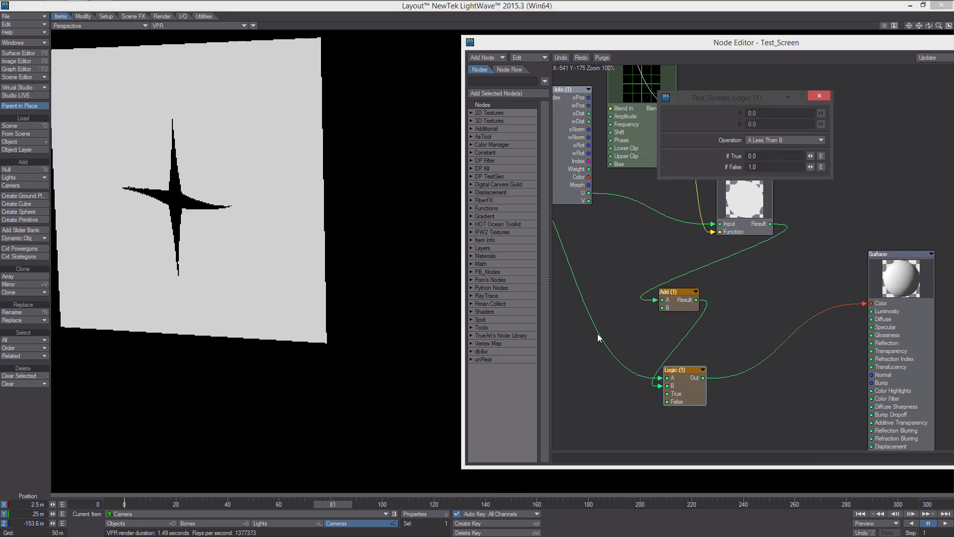
pyautogui.moveTo(328, 504); pyautogui.dragTo(462, 504)
pyautogui.click(819, 95)
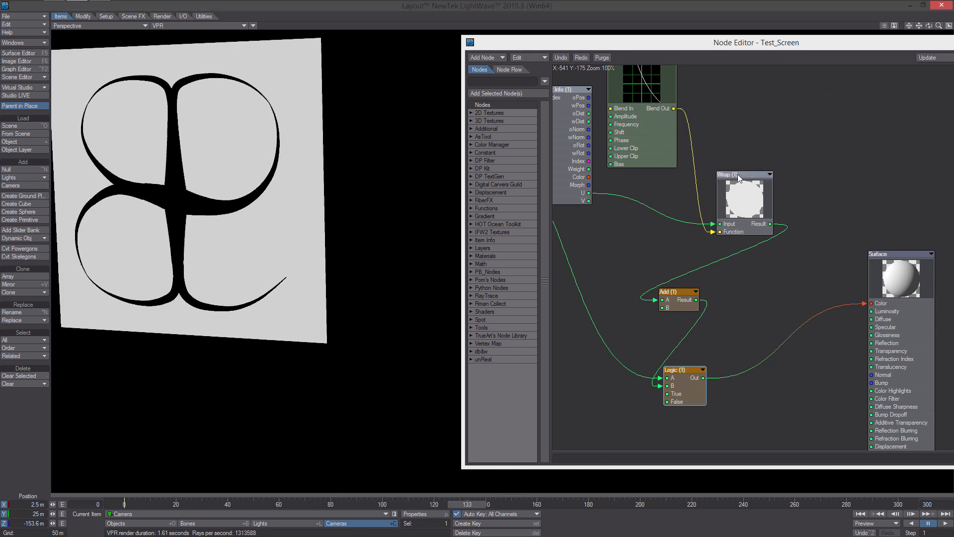
# - Create a scalar math Max node in the Test_Screen surface's node network
pyautogui.keyDown('alt'); pyautogui.moveTo(556, 177); pyautogui.dragTo(694, 181); pyautogui.keyUp('alt')
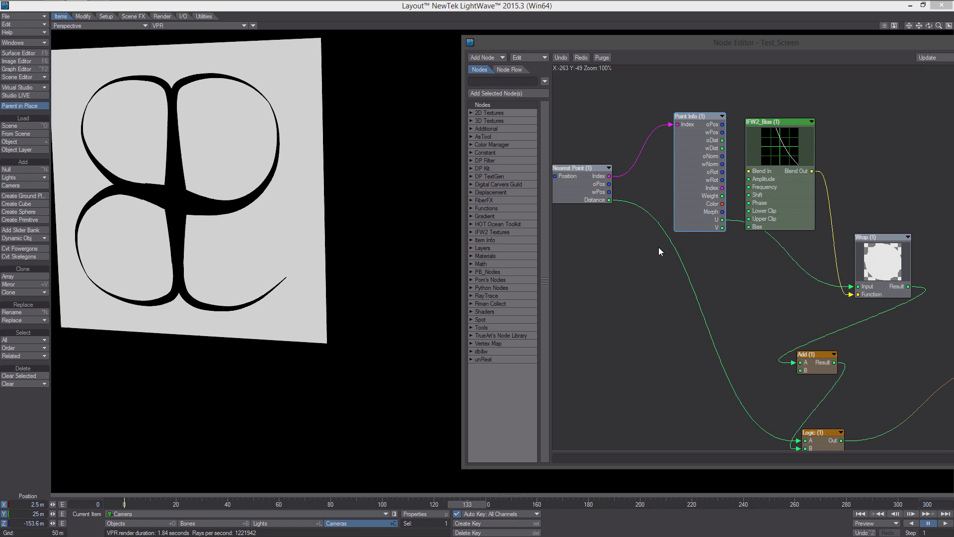
pyautogui.rightClick(613, 243)
pyautogui.moveTo(632, 388)
pyautogui.moveTo(665, 388)
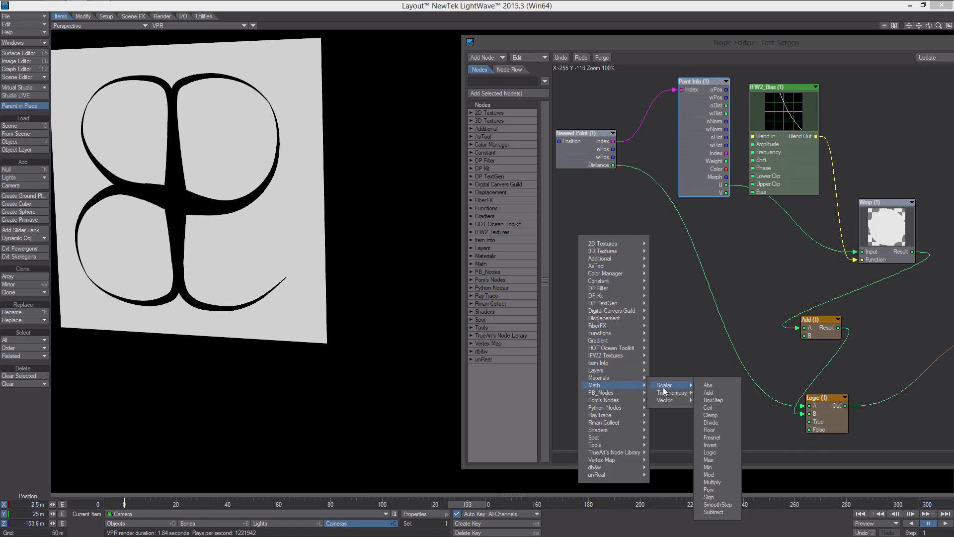
pyautogui.click(732, 460)
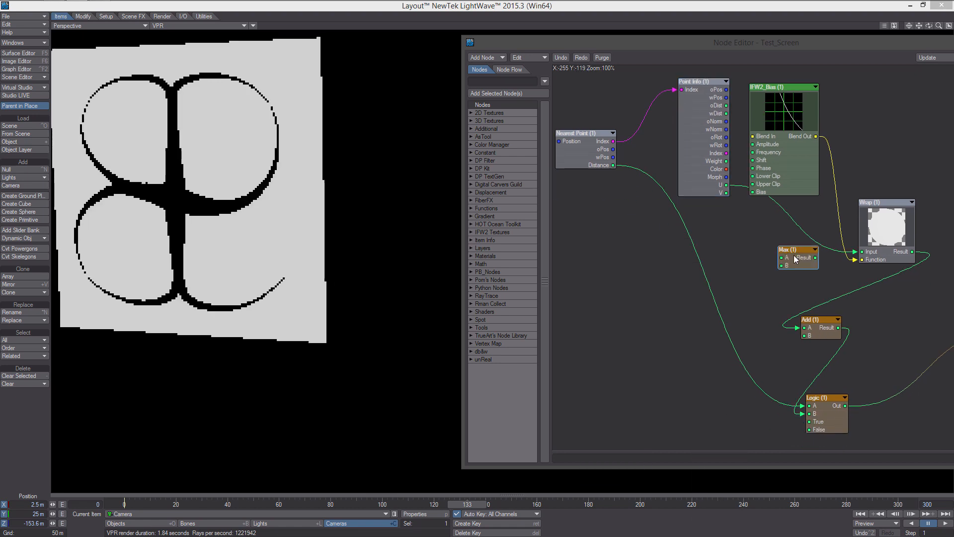
# - Route the Nearest Point distance through the Max node into Logic input A and set the Max node's B to 0.5
pyautogui.moveTo(616, 165); pyautogui.dragTo(841, 403)
pyautogui.doubleClick(677, 259)
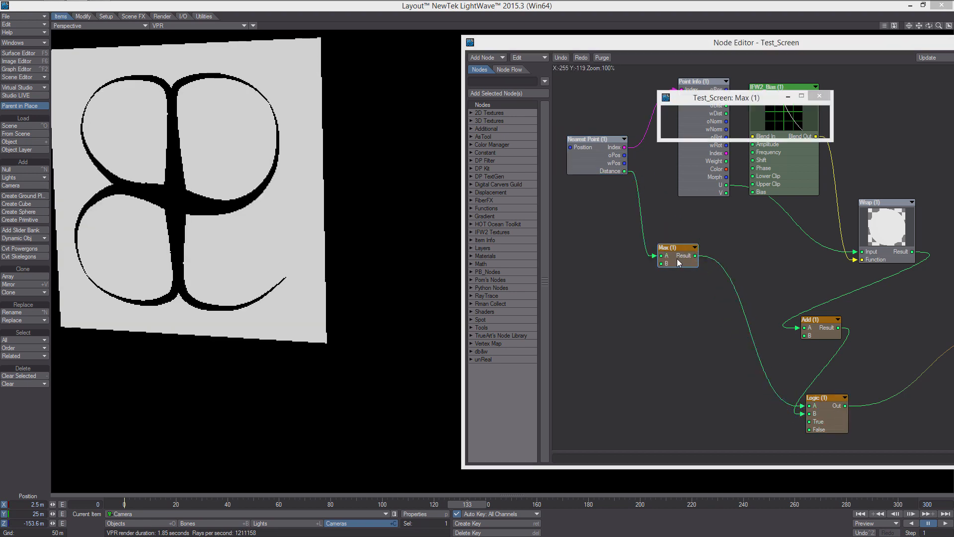
pyautogui.click(760, 128)
pyautogui.write('0.5')
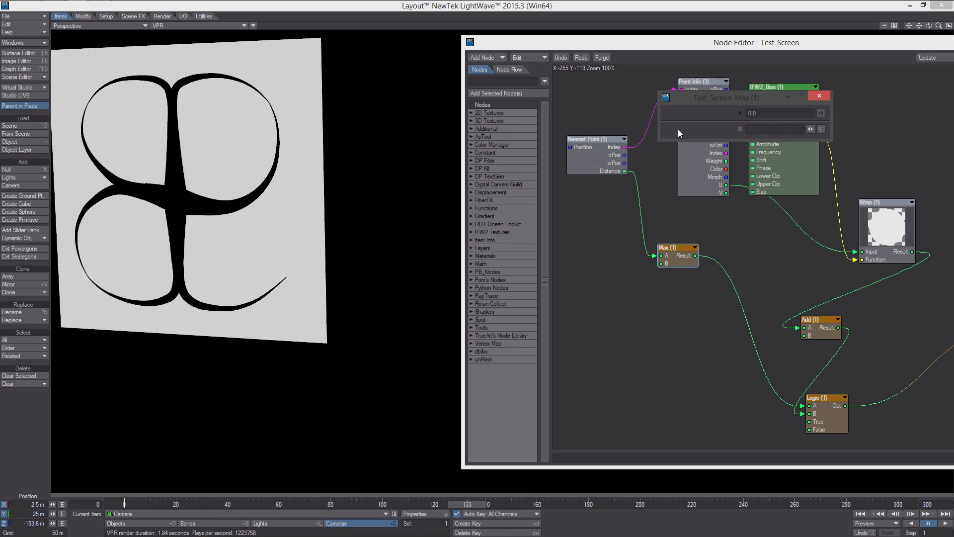
pyautogui.press('Return')
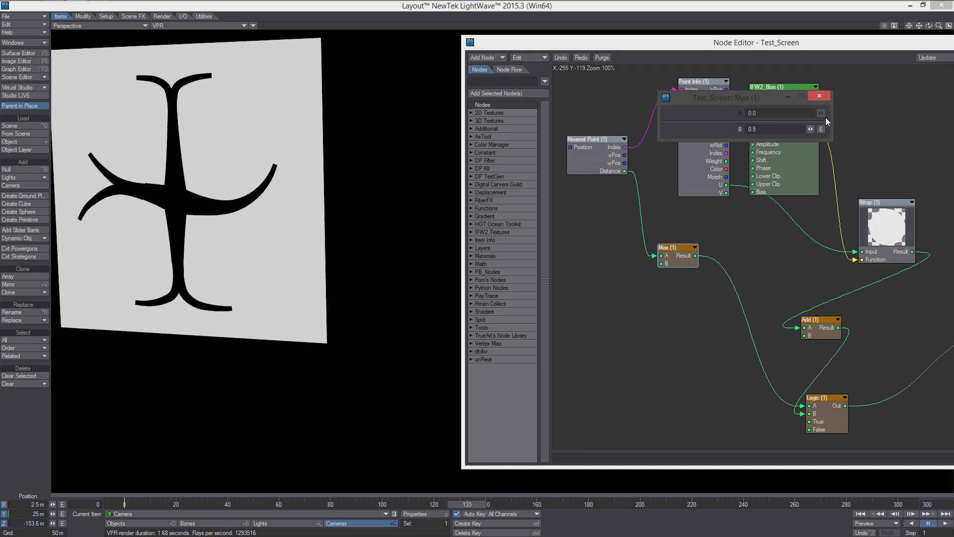
pyautogui.click(818, 96)
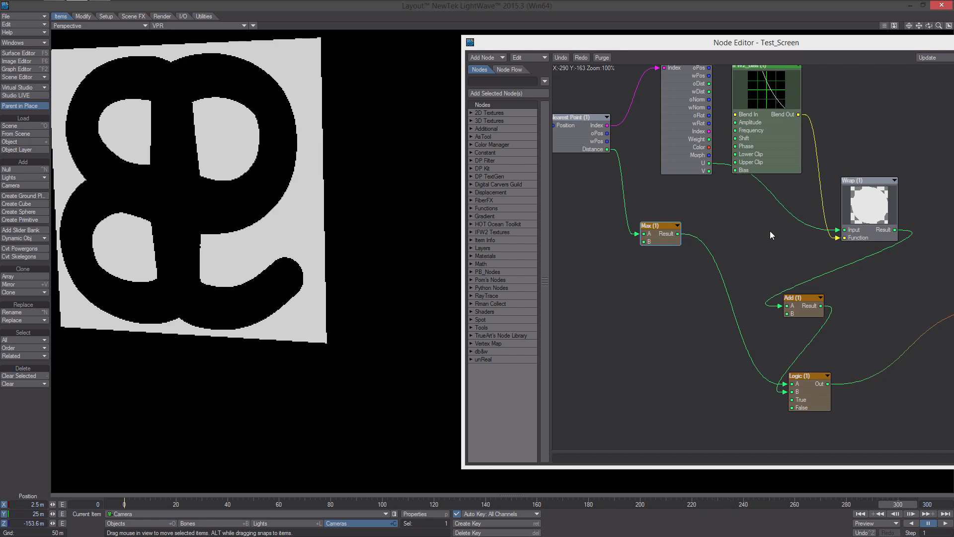
# - Create a Turbulence 3D texture node below the Max node, repositioning the Add node to tidy the network
pyautogui.moveTo(773, 339); pyautogui.dragTo(690, 278, button='middle')
pyautogui.moveTo(714, 325); pyautogui.dragTo(710, 322)
pyautogui.moveTo(720, 236); pyautogui.dragTo(751, 211)
pyautogui.moveTo(564, 270); pyautogui.dragTo(623, 253, button='middle')
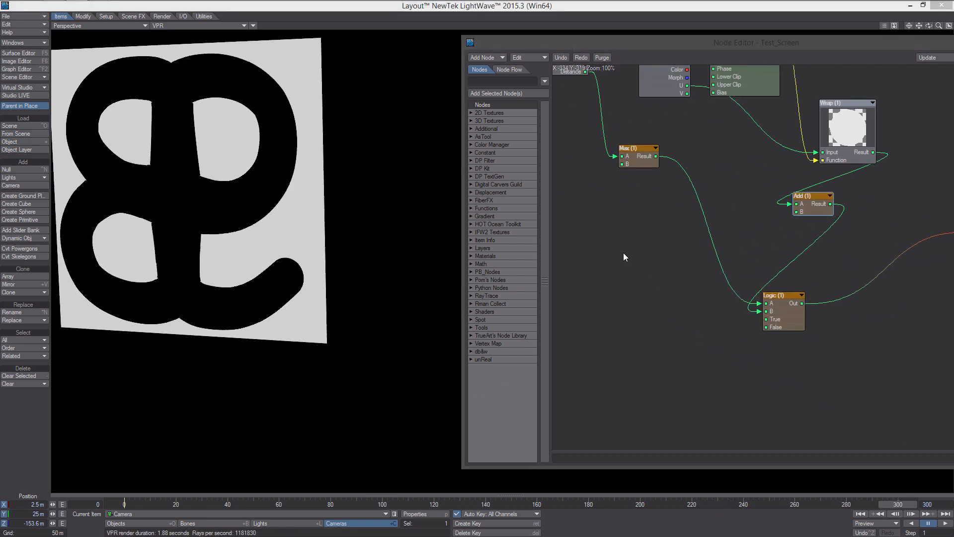
pyautogui.rightClick(625, 257)
pyautogui.moveTo(627, 260)
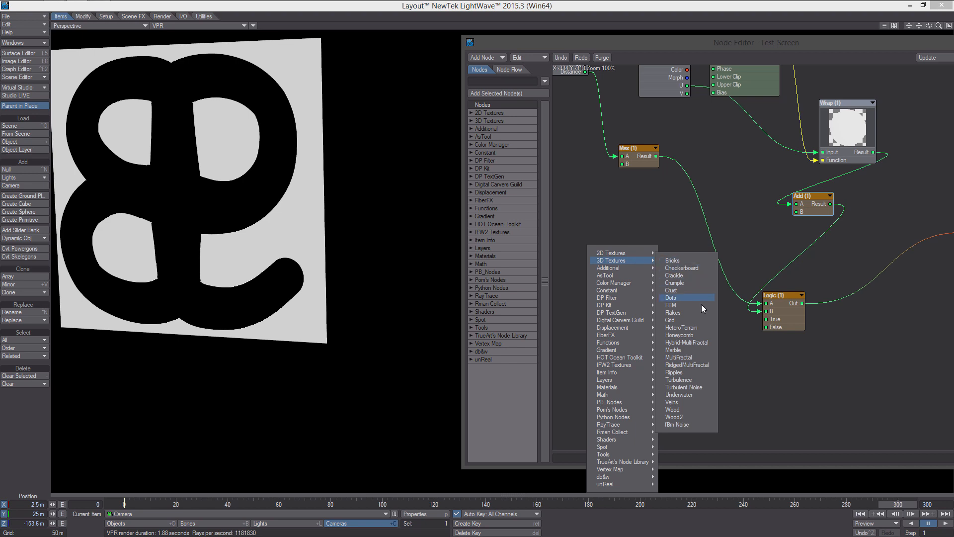
pyautogui.click(695, 382)
pyautogui.moveTo(797, 182); pyautogui.dragTo(617, 202)
# - Set the Turbulence node's scale to 20 m on X, Y and Z and close its settings
pyautogui.doubleClick(617, 229)
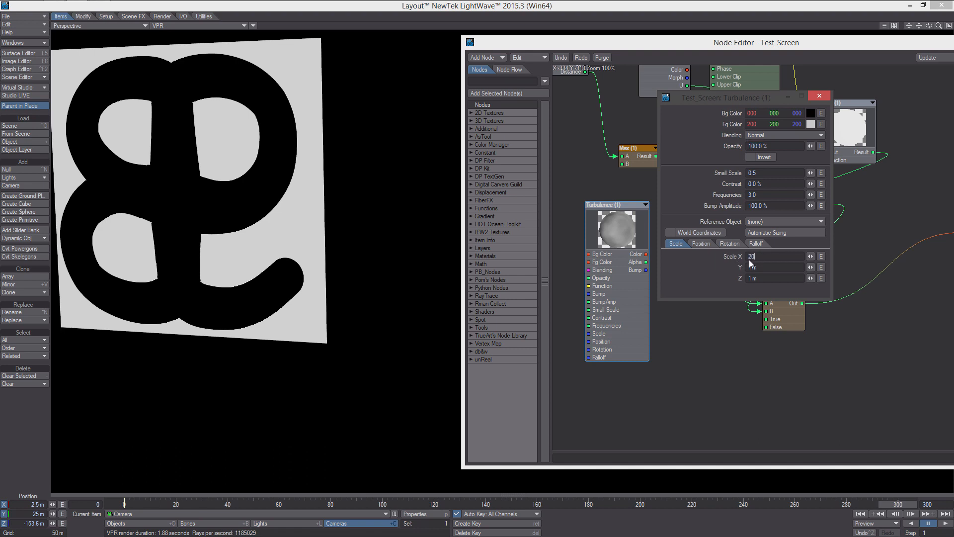
pyautogui.moveTo(763, 268); pyautogui.dragTo(715, 280)
pyautogui.write('20')
pyautogui.write('2')
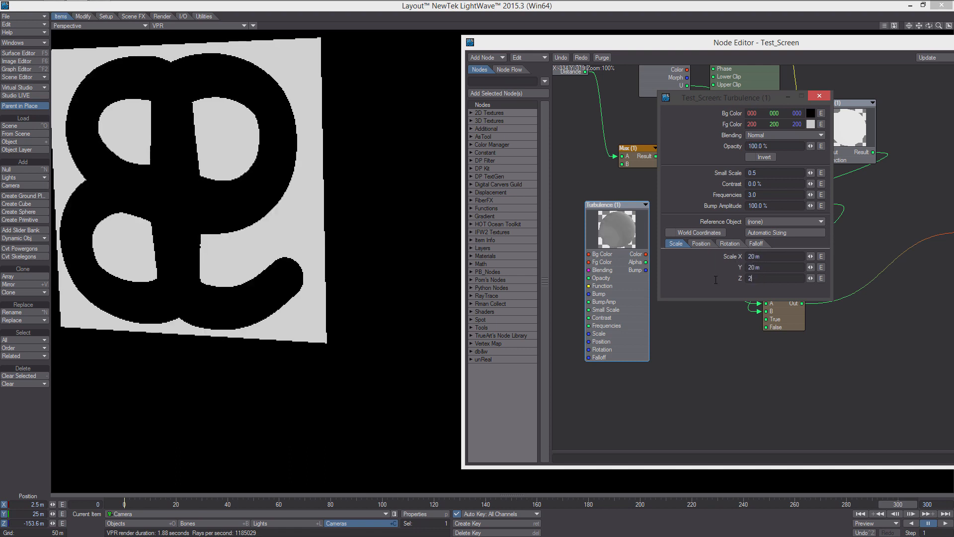
pyautogui.write('0')
pyautogui.press('Return')
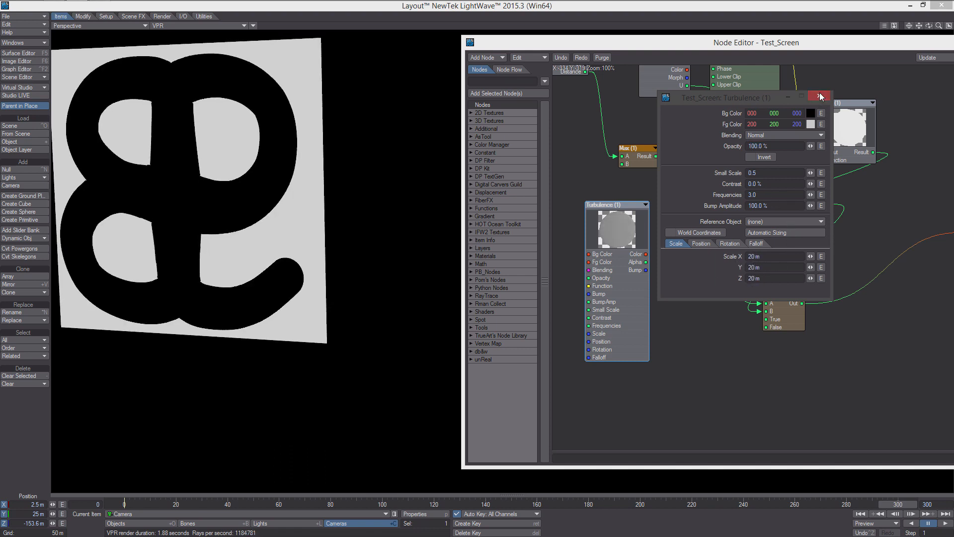
pyautogui.click(820, 96)
# - Create a second Add node that sums the Add (1) result and the Turbulence alpha, and feed it into Logic input B
pyautogui.scroll(-2, 679, 247)
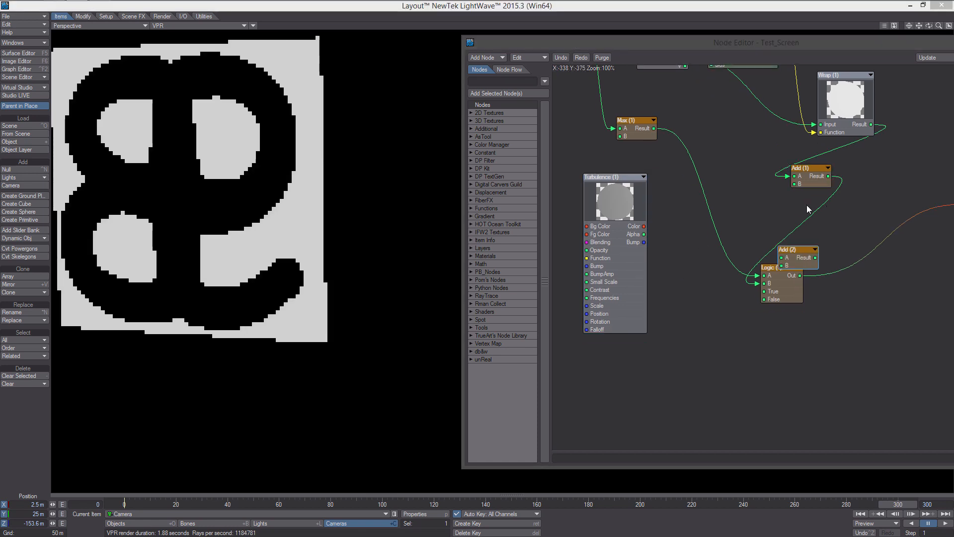
pyautogui.moveTo(794, 255); pyautogui.dragTo(778, 226)
pyautogui.moveTo(828, 176); pyautogui.dragTo(766, 228)
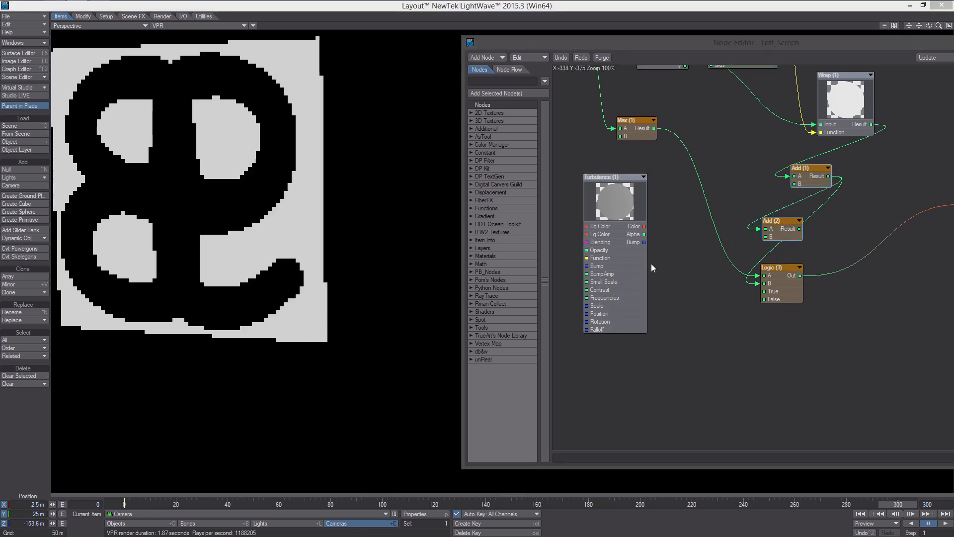
pyautogui.moveTo(643, 234); pyautogui.dragTo(784, 285)
pyautogui.moveTo(654, 129); pyautogui.dragTo(776, 275)
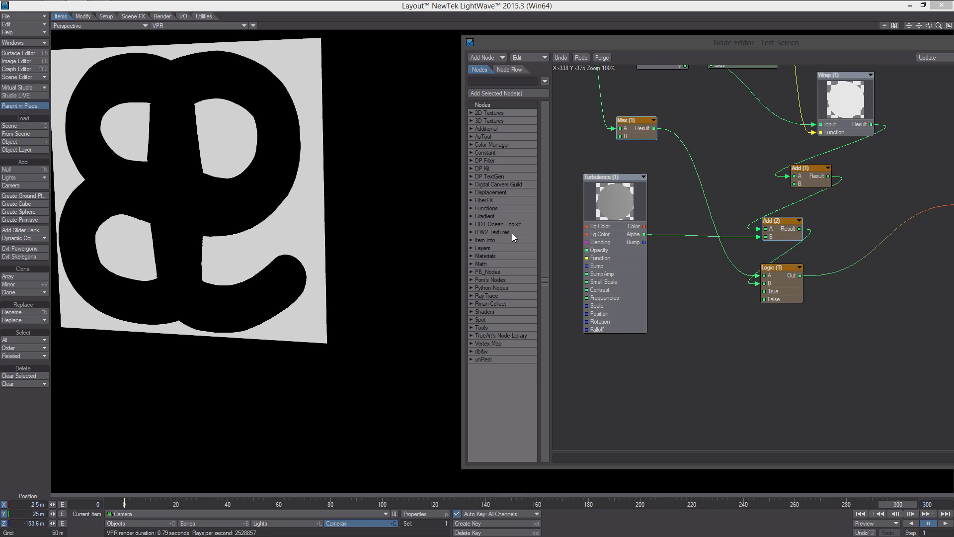
# - Set the Turbulence node's opacity to 300%
pyautogui.moveTo(639, 236)
pyautogui.mouseDown(button='middle')
pyautogui.moveTo(579, 231)
pyautogui.moveTo(652, 231)
pyautogui.mouseUp(button='middle')
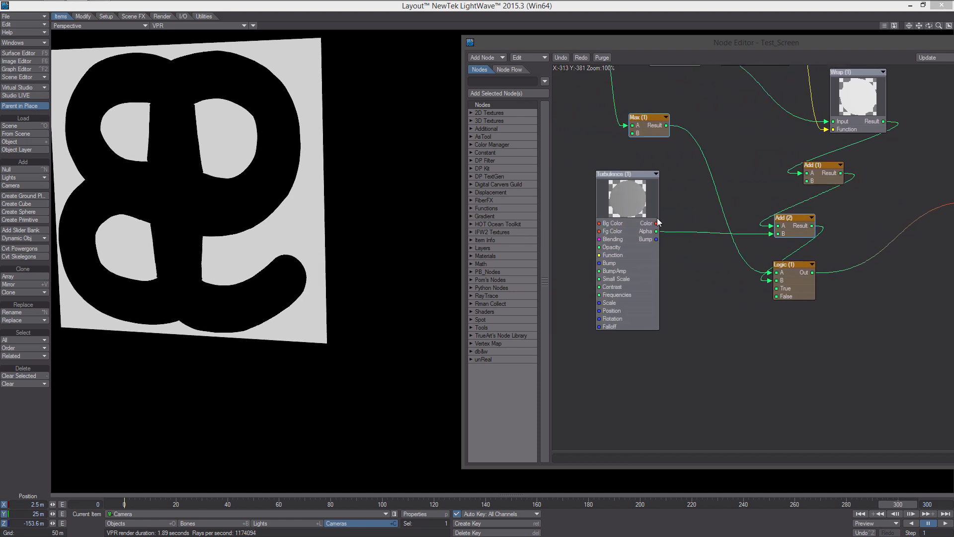
pyautogui.doubleClick(620, 211)
pyautogui.click(762, 145)
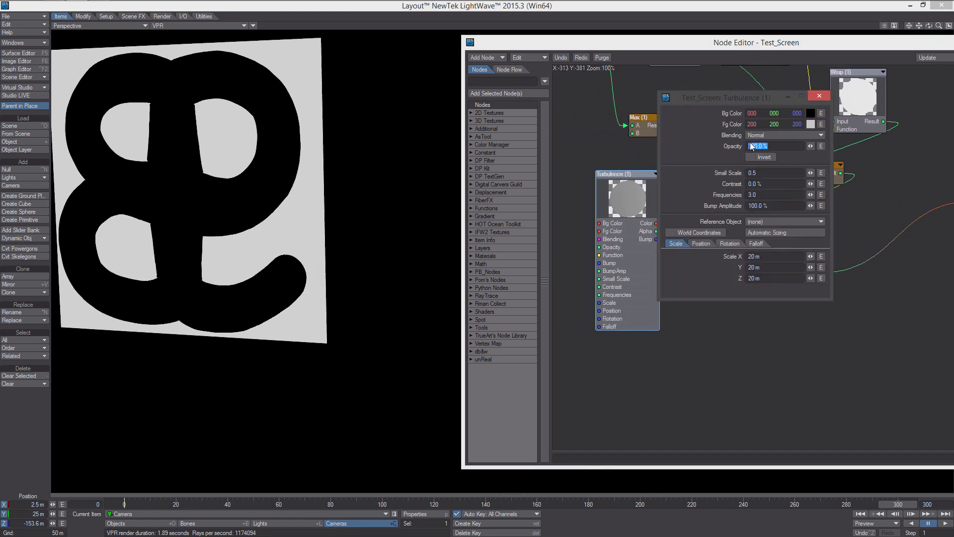
pyautogui.write('3')
pyautogui.press('Return')
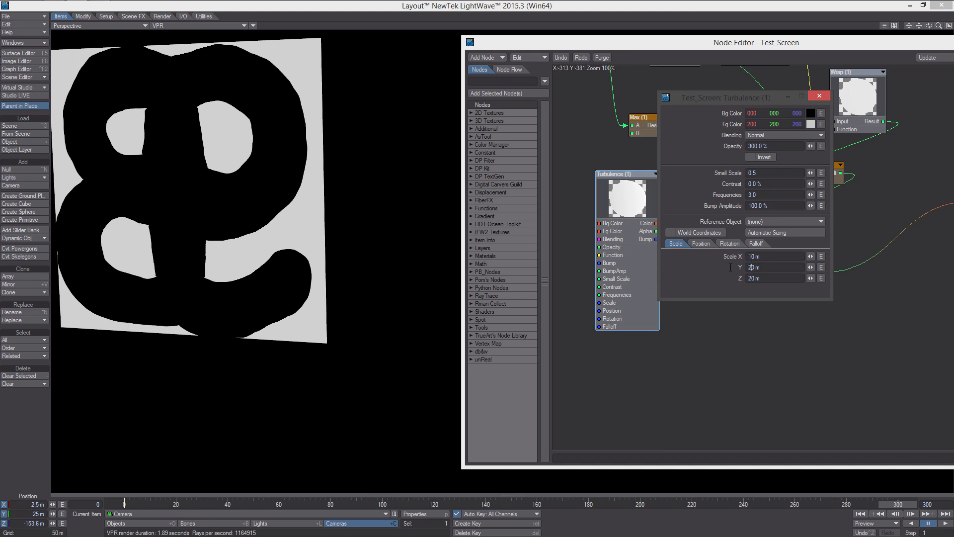
# - Set the Turbulence node's scale to 10 m on X, Y and Z
pyautogui.write('1')
pyautogui.press('Return')
pyautogui.click(752, 278)
pyautogui.write('1')
pyautogui.press('Return')
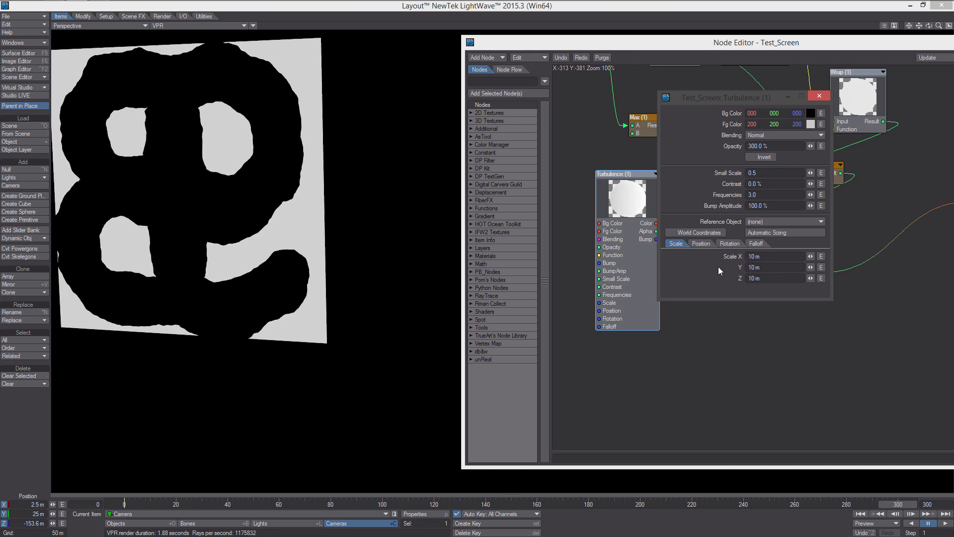
# - Go to frame 0 and create an envelope for the Turbulence opacity with a value of 0% at frame 0
pyautogui.moveTo(907, 504); pyautogui.dragTo(124, 504)
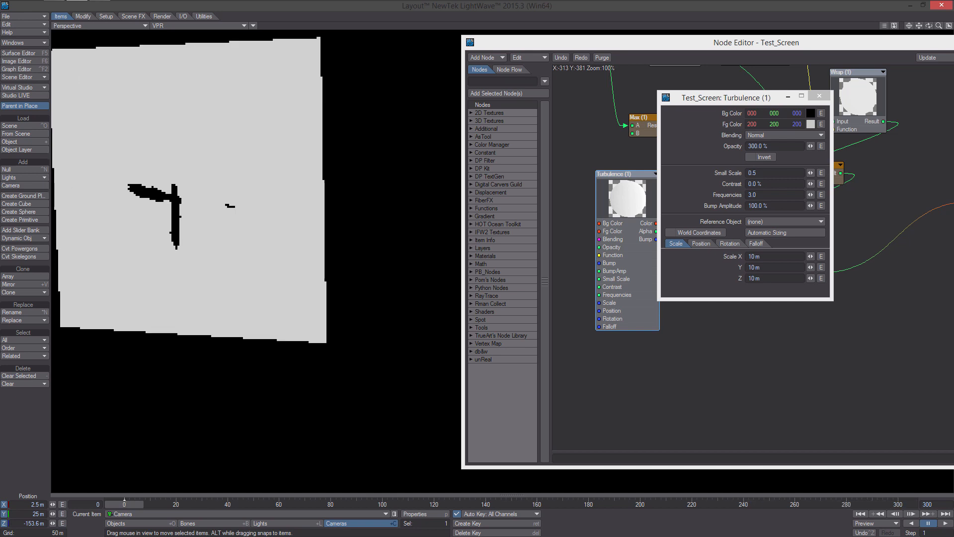
pyautogui.click(821, 146)
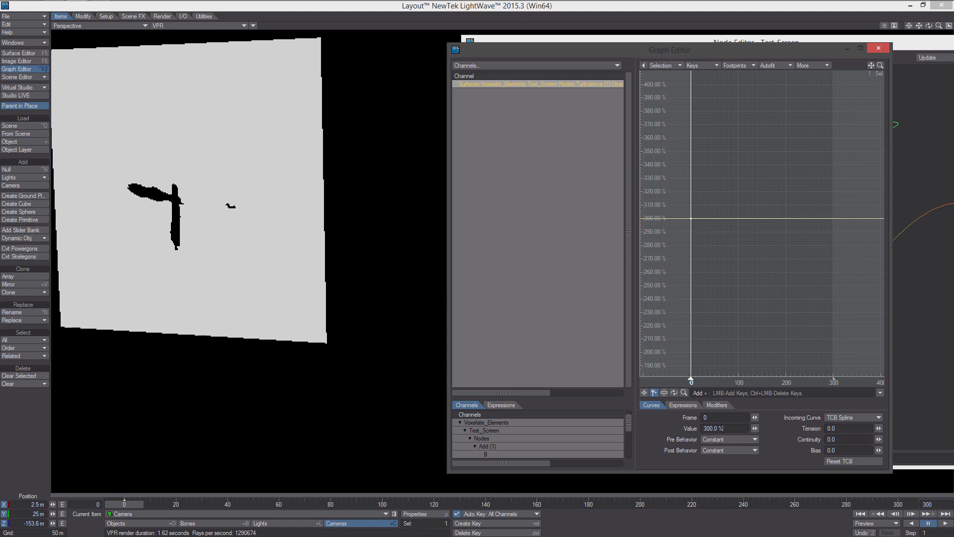
pyautogui.moveTo(722, 428); pyautogui.dragTo(631, 426)
pyautogui.write('0')
pyautogui.press('Return')
pyautogui.keyDown('ctrl'); pyautogui.keyDown('alt'); pyautogui.moveTo(705, 360); pyautogui.dragTo(707, 390); pyautogui.keyUp('alt'); pyautogui.keyUp('ctrl')
pyautogui.keyDown('alt'); pyautogui.moveTo(707, 390); pyautogui.dragTo(677, 378); pyautogui.keyUp('alt')
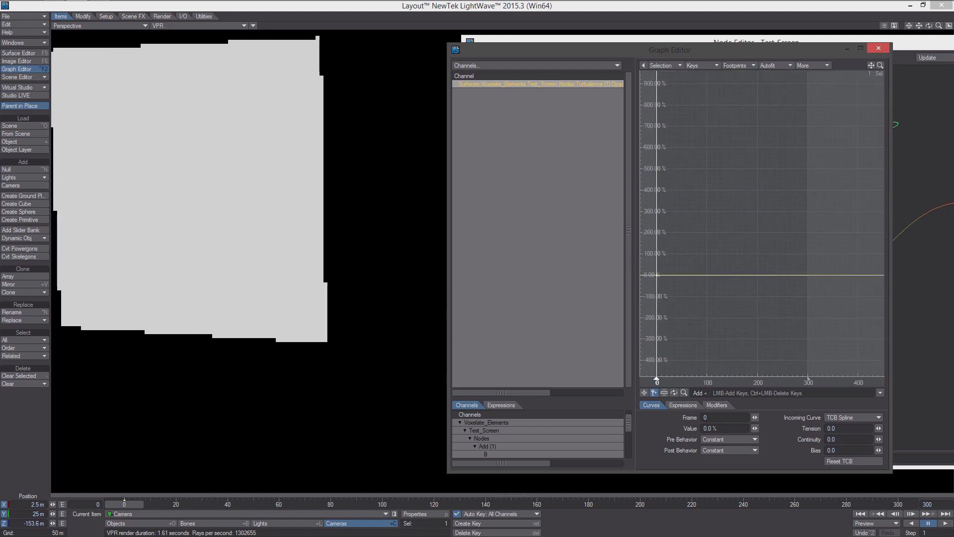
# - Add a key at frame 300 to the Turbulence opacity envelope with a value of 300%
pyautogui.click(802, 276)
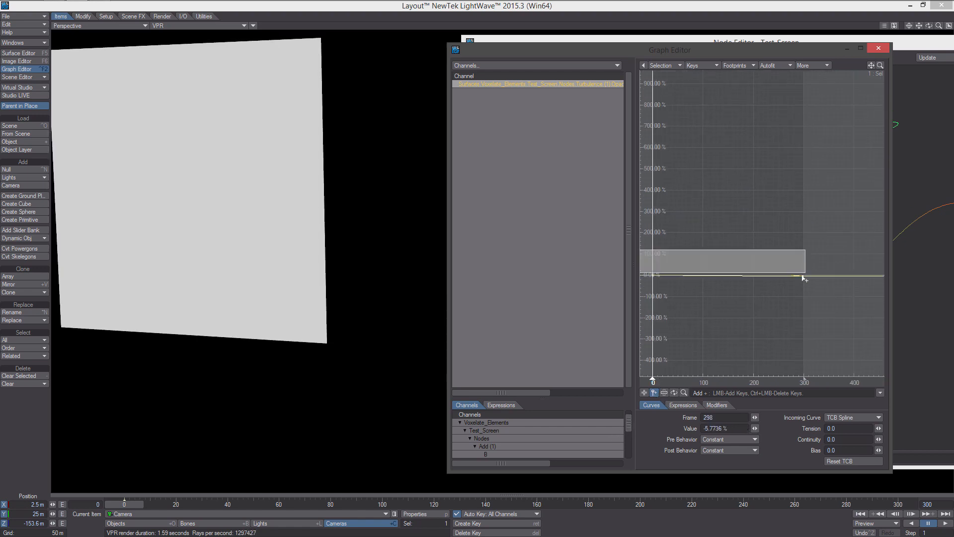
pyautogui.moveTo(718, 418); pyautogui.dragTo(641, 413)
pyautogui.write('3')
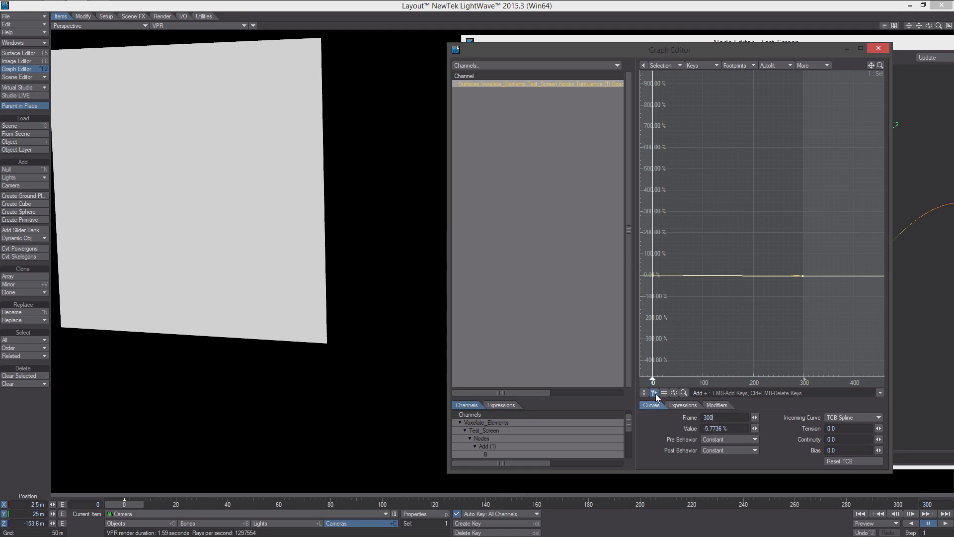
pyautogui.write('00')
pyautogui.press('Return')
pyautogui.write('300')
pyautogui.press('Return')
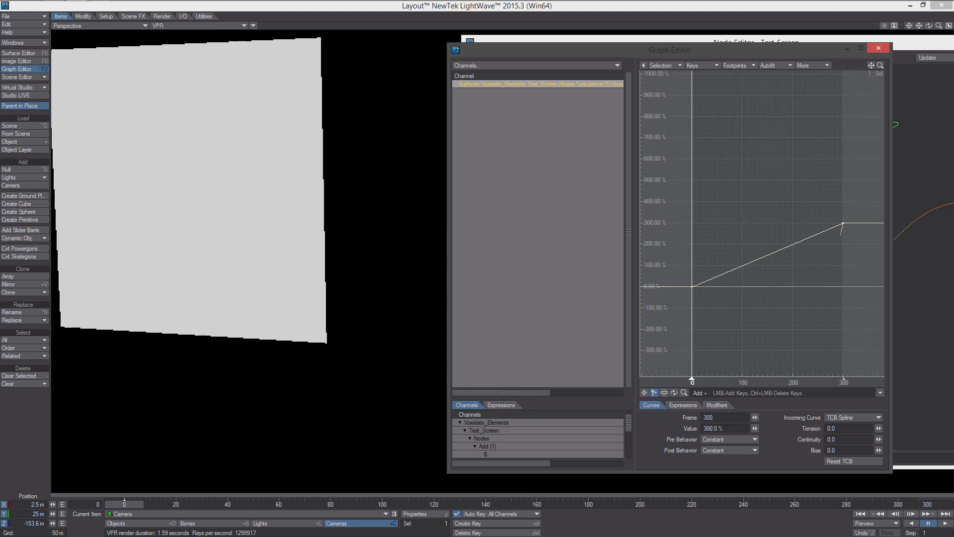
# - Adjust the bias of both Turbulence opacity keys and close the Graph Editor and the Turbulence settings
pyautogui.moveTo(679, 158); pyautogui.dragTo(843, 331, button='right')
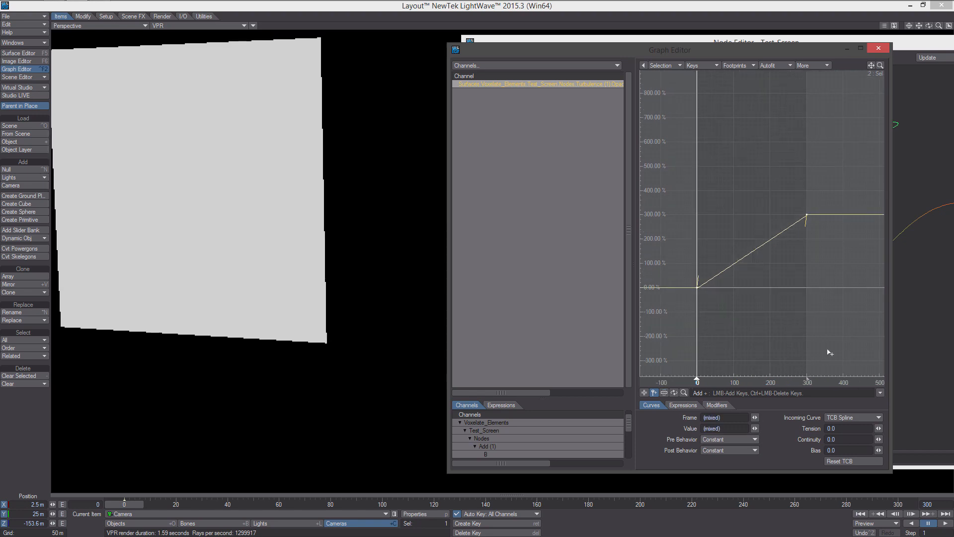
pyautogui.moveTo(878, 450); pyautogui.dragTo(948, 445)
pyautogui.click(879, 48)
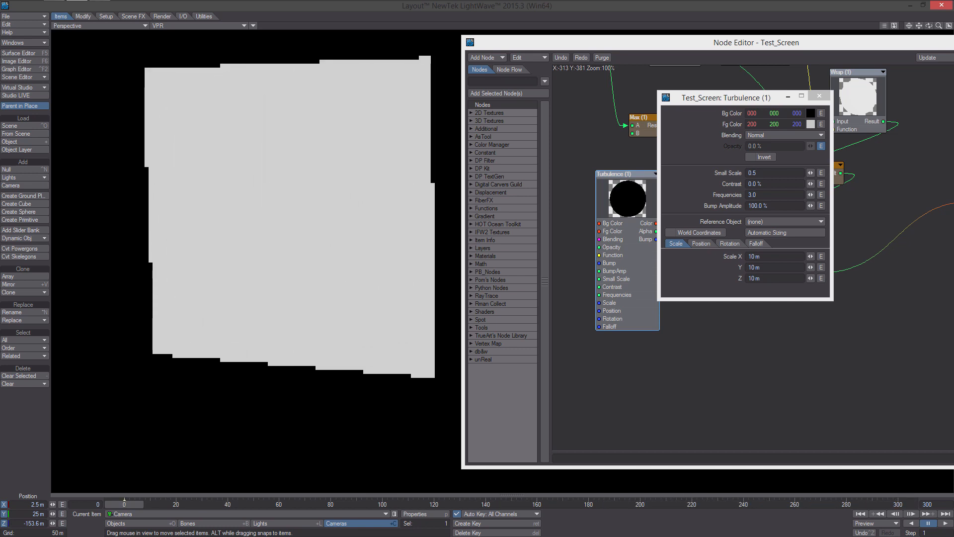
pyautogui.click(815, 100)
# - Open the envelope of Add (1) input B and set its key at frame 0 to -2.5
pyautogui.doubleClick(831, 173)
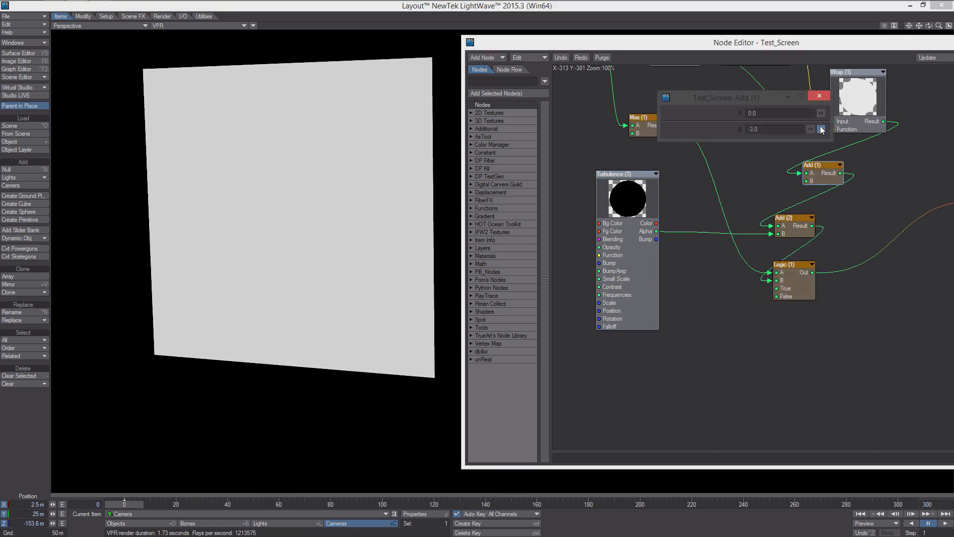
pyautogui.click(822, 129)
pyautogui.click(667, 319)
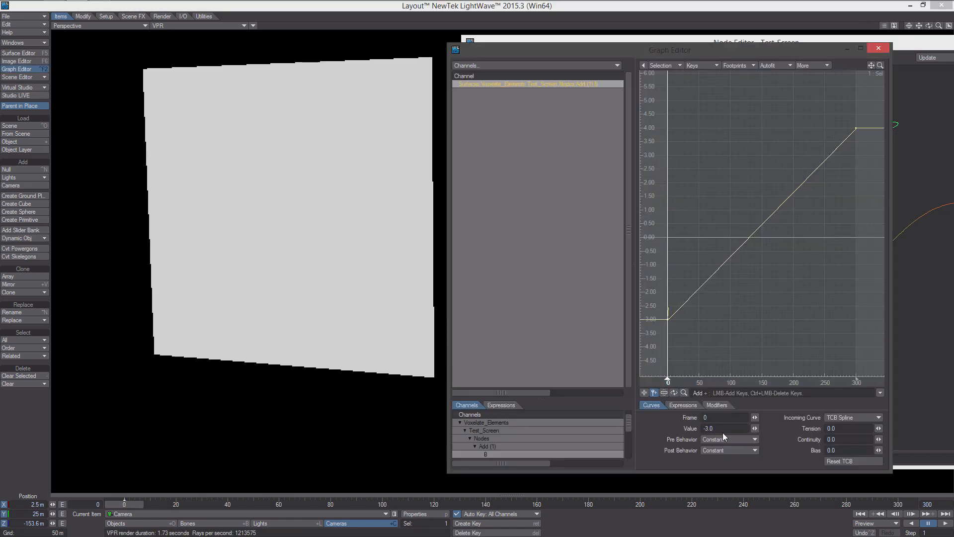
pyautogui.write('-2.5')
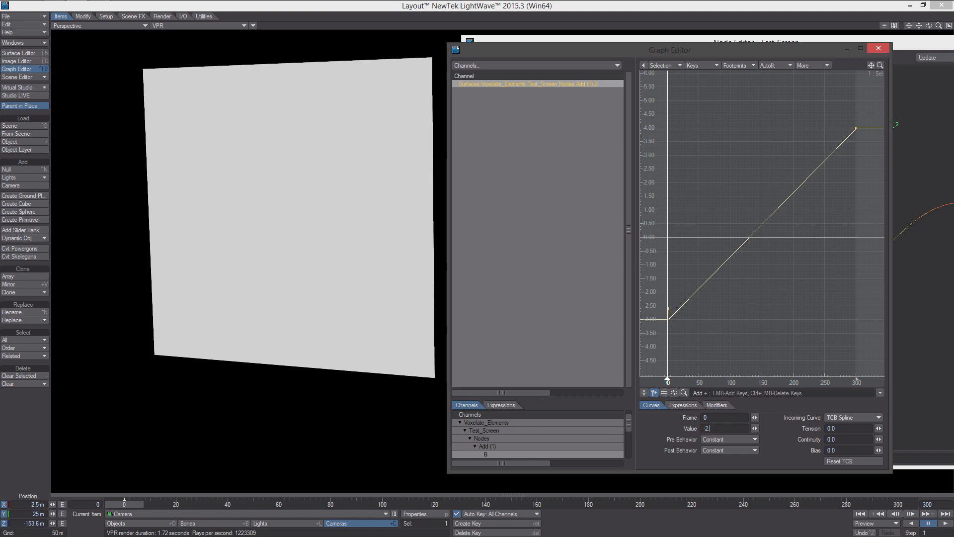
pyautogui.press('Return')
# - Preview frame 300 and set the Add (1) envelope key at that frame to 3.5
pyautogui.moveTo(120, 503); pyautogui.dragTo(898, 504)
pyautogui.moveTo(851, 113); pyautogui.dragTo(870, 149, button='right')
pyautogui.click(722, 427)
pyautogui.write('3')
pyautogui.press('Return')
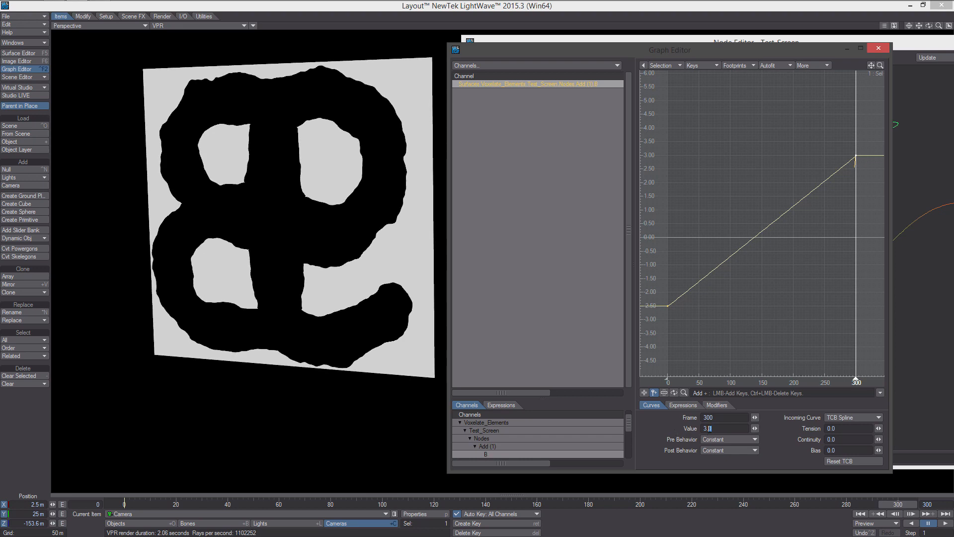
pyautogui.press('Return')
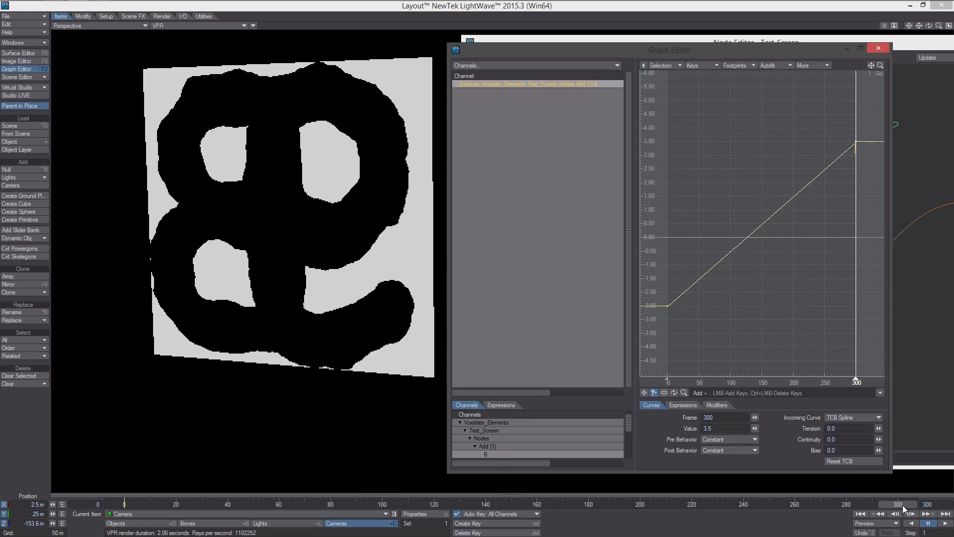
# - Return to frame 0 and close the Graph Editor, the Add (1) settings and the Node Editor
pyautogui.moveTo(903, 505); pyautogui.dragTo(124, 504)
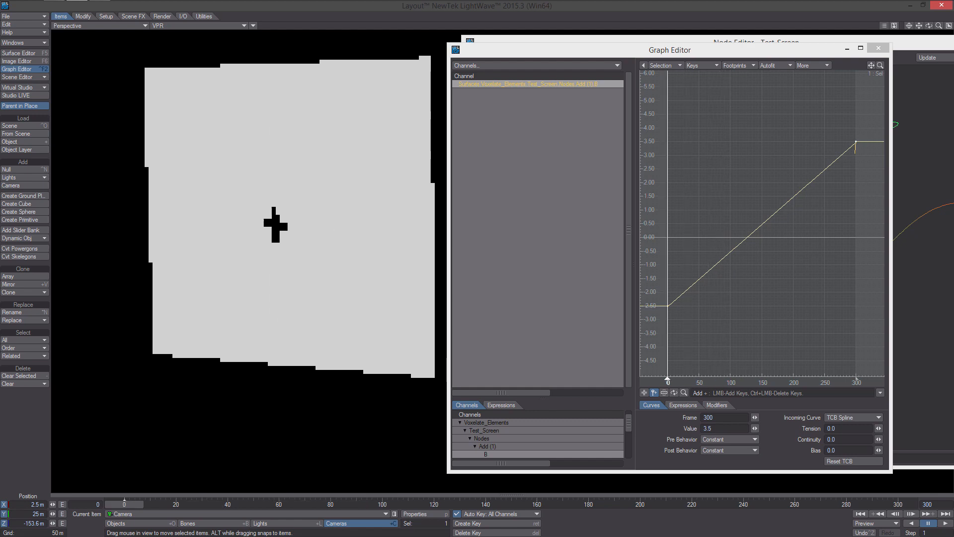
pyautogui.click(872, 49)
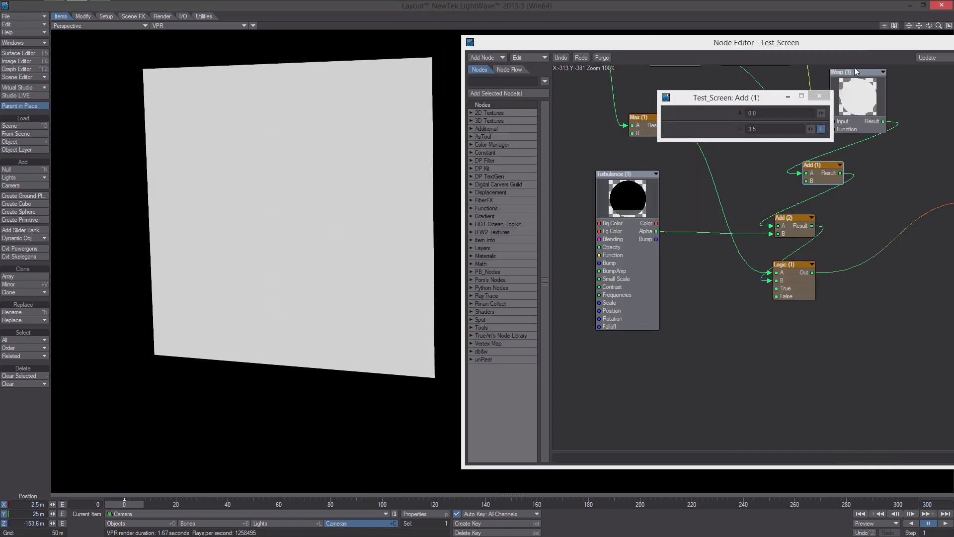
pyautogui.click(819, 96)
pyautogui.moveTo(838, 43); pyautogui.dragTo(621, 71)
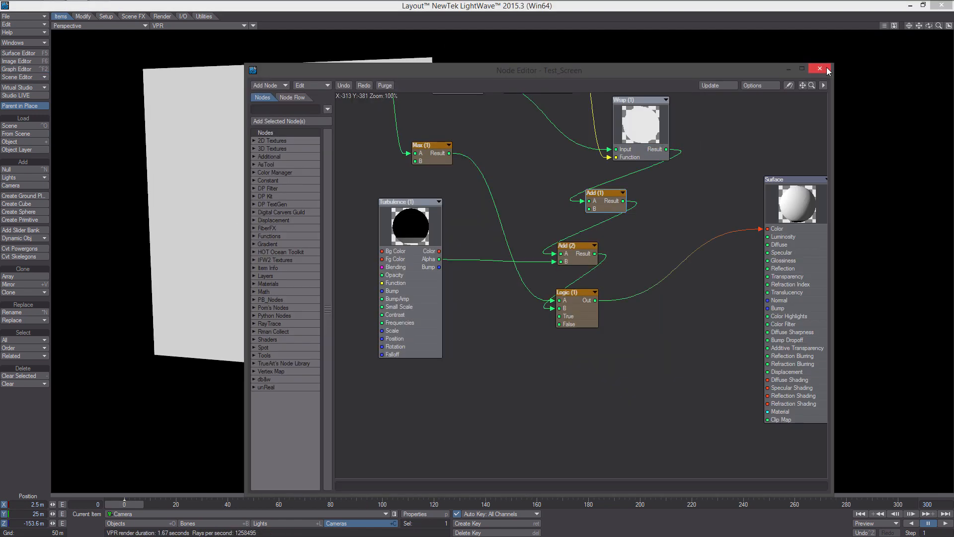
pyautogui.click(819, 69)
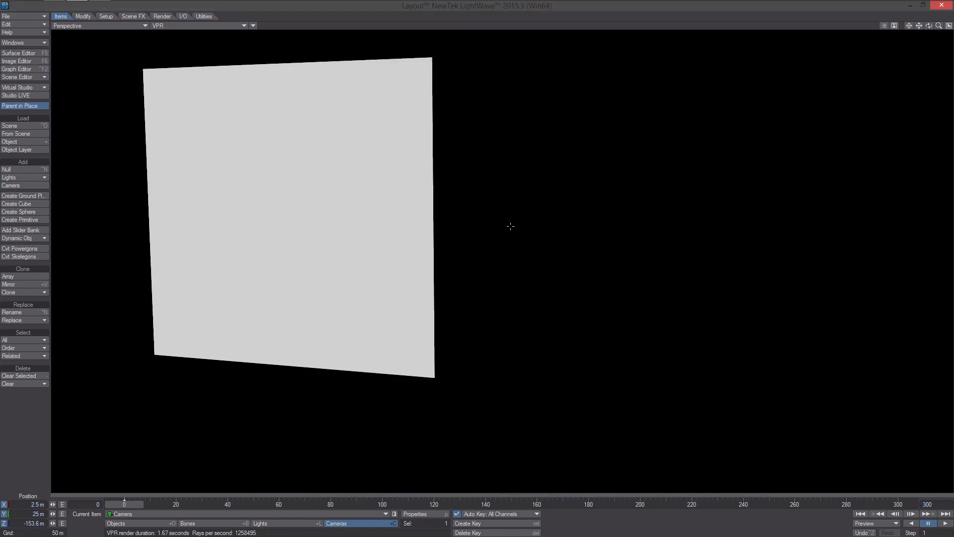
# - Switch the viewport display from VPR to Textured Shaded Solid and select the Growth_Polys object
pyautogui.click(207, 23)
pyautogui.click(227, 48)
pyautogui.scroll(-5, 427, 219)
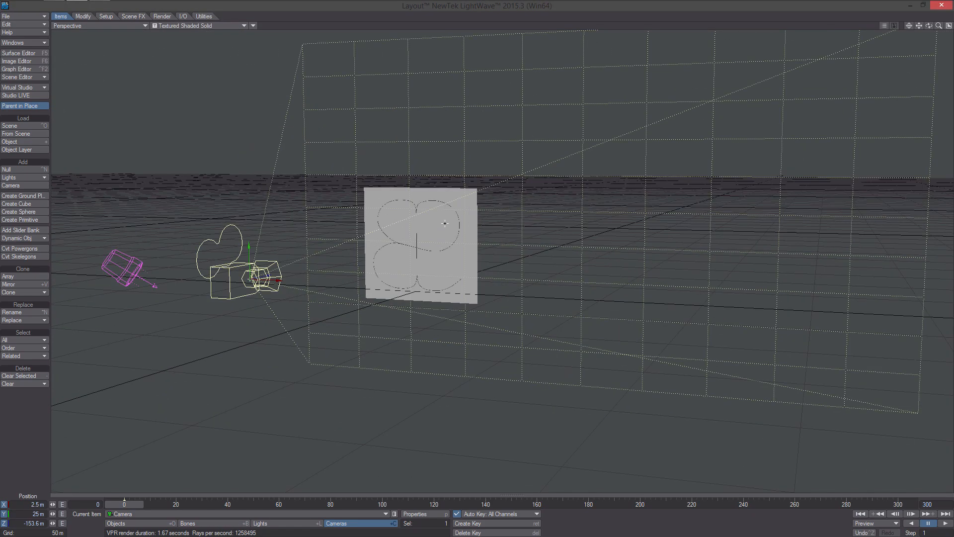
pyautogui.keyDown('alt'); pyautogui.moveTo(432, 216); pyautogui.dragTo(402, 216); pyautogui.keyUp('alt')
pyautogui.scroll(3, 403, 215)
pyautogui.click(402, 216)
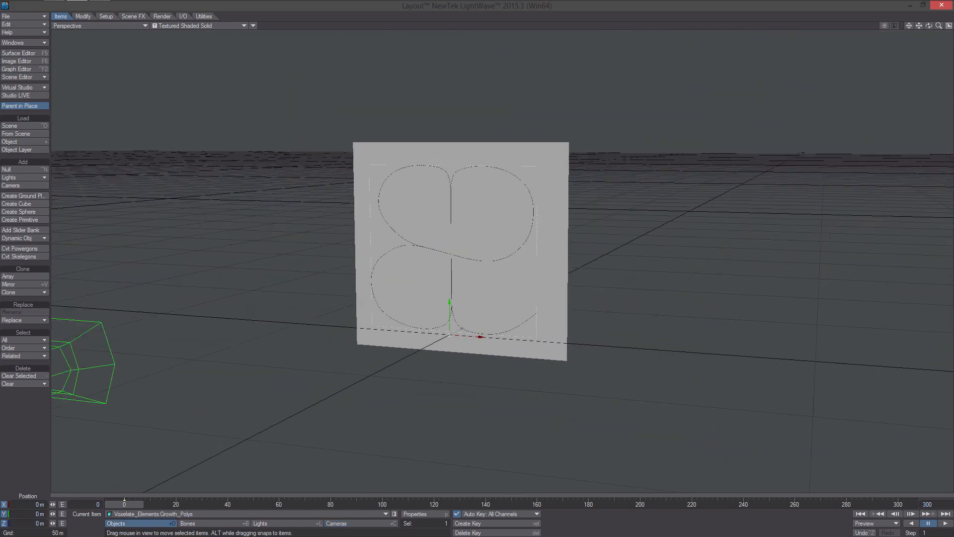
# - Enable node-based displacement in the Growth_Polys object's deformation properties and open its displacement node network
pyautogui.press('p')
pyautogui.click(738, 244)
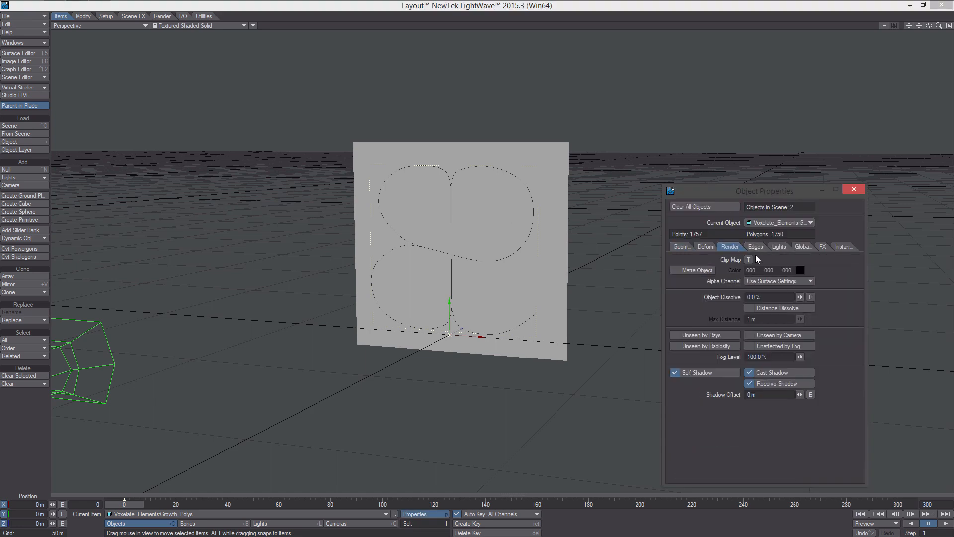
pyautogui.click(712, 248)
pyautogui.click(811, 335)
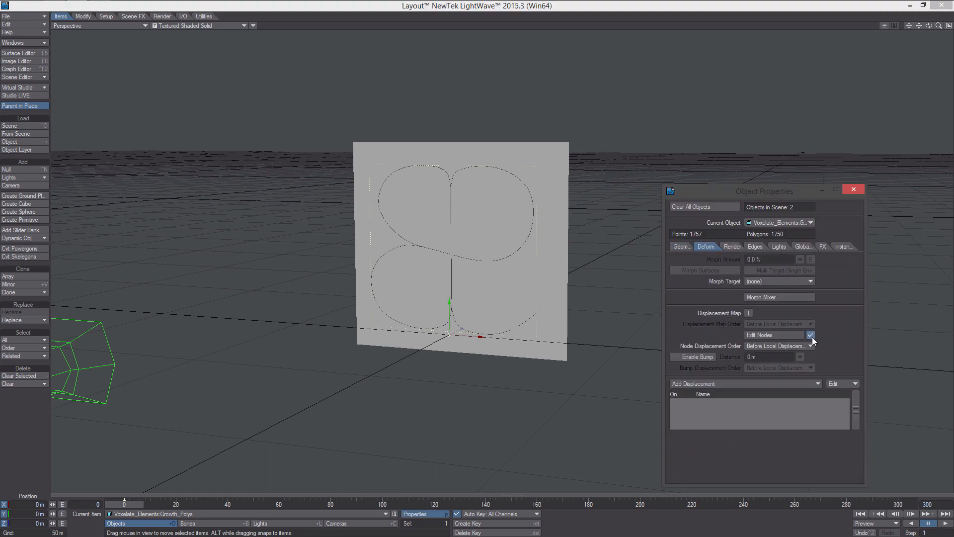
pyautogui.click(775, 334)
# - Add a Gabor Noise 3D texture node and connect its Bump output to the Displacement input
pyautogui.rightClick(621, 241)
pyautogui.moveTo(621, 419)
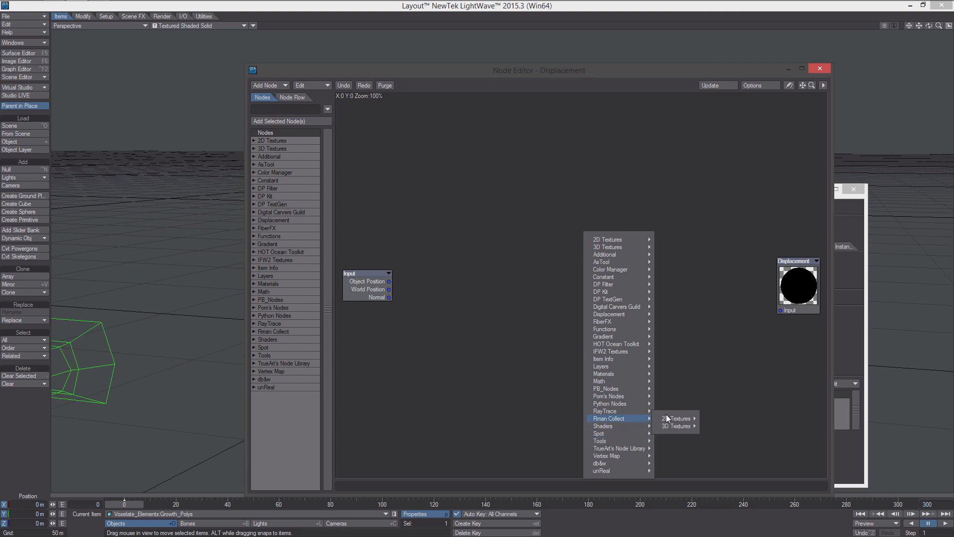
pyautogui.moveTo(671, 426)
pyautogui.click(723, 433)
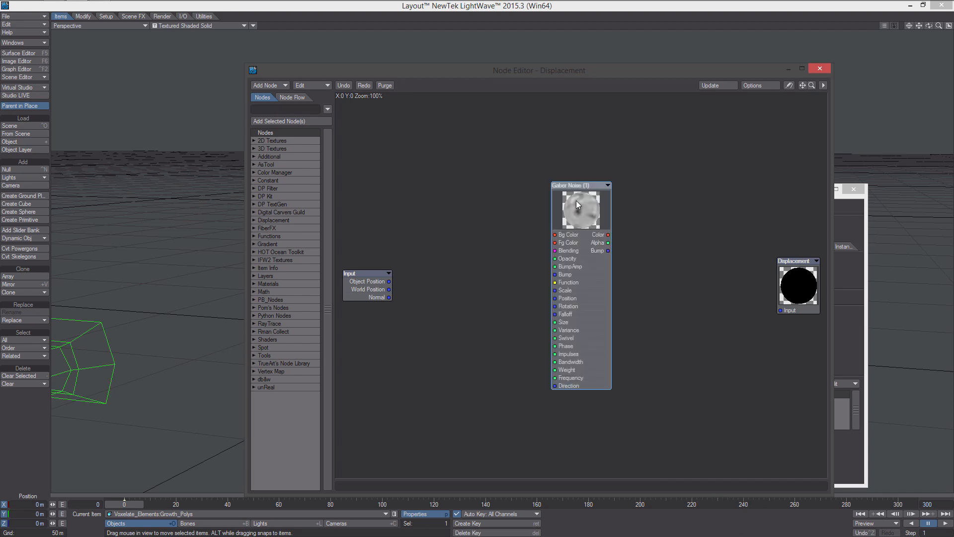
pyautogui.moveTo(578, 204); pyautogui.dragTo(626, 235)
pyautogui.moveTo(414, 69); pyautogui.dragTo(698, 86)
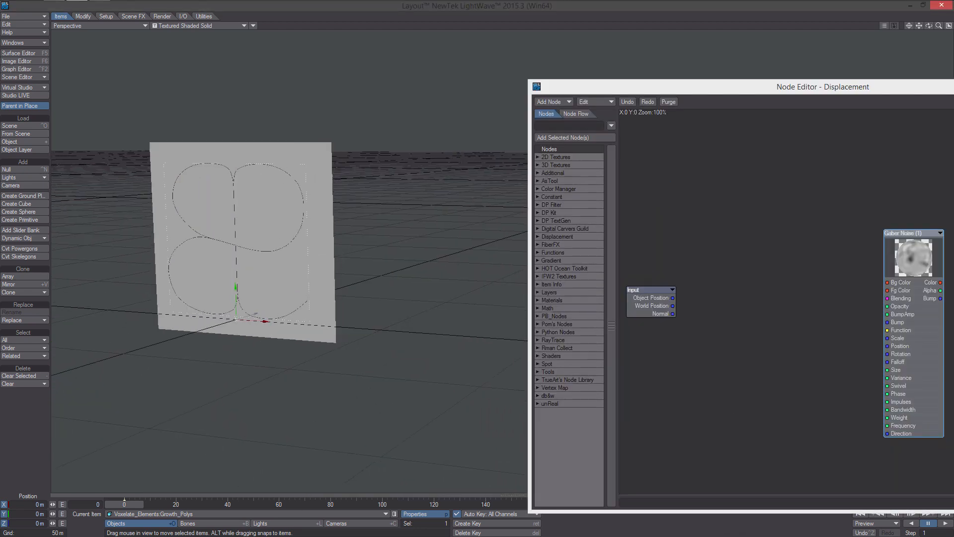
pyautogui.keyDown('alt'); pyautogui.moveTo(287, 230); pyautogui.dragTo(317, 190); pyautogui.keyUp('alt')
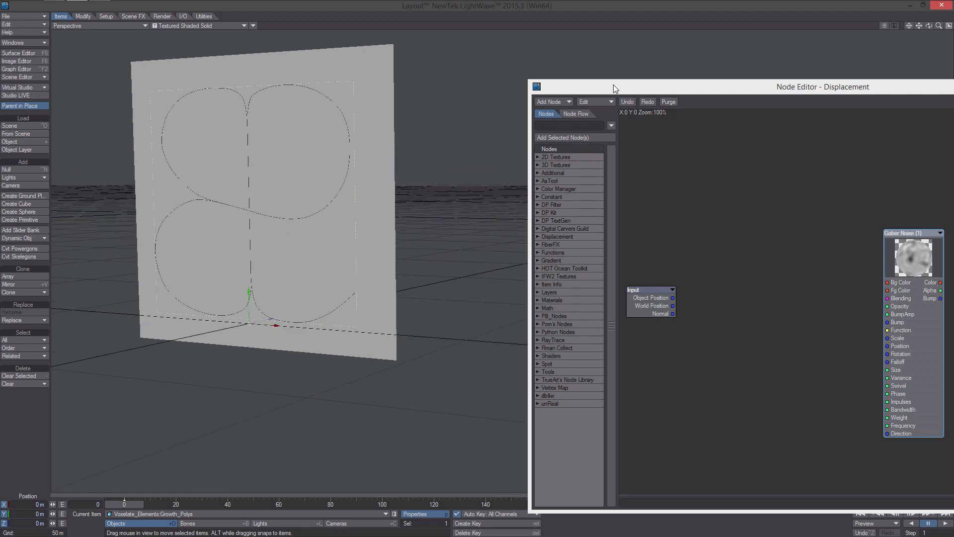
pyautogui.moveTo(614, 88); pyautogui.dragTo(455, 41)
pyautogui.keyDown('alt'); pyautogui.moveTo(718, 207); pyautogui.dragTo(641, 188); pyautogui.keyUp('alt')
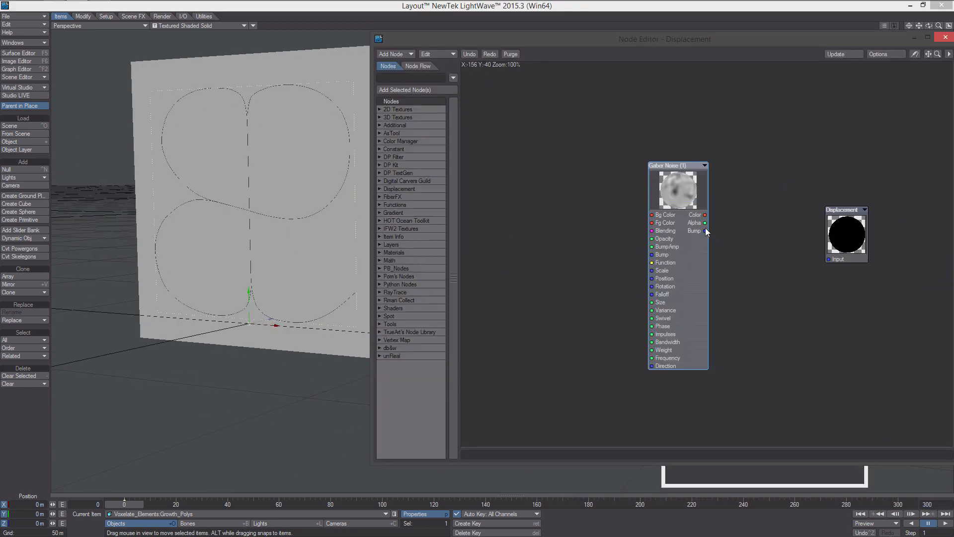
pyautogui.moveTo(705, 231); pyautogui.dragTo(828, 259)
# - Set the Gabor Noise scale to 30 on X, Y and Z and its bump amplitude to 7000%, and close the Node Editor
pyautogui.doubleClick(667, 175)
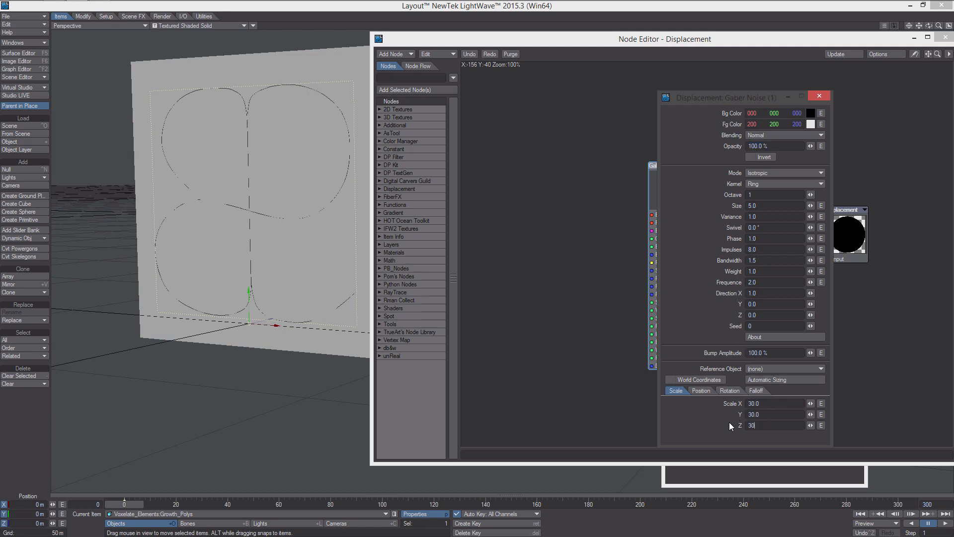
pyautogui.press('Return')
pyautogui.write('0')
pyautogui.press('Return')
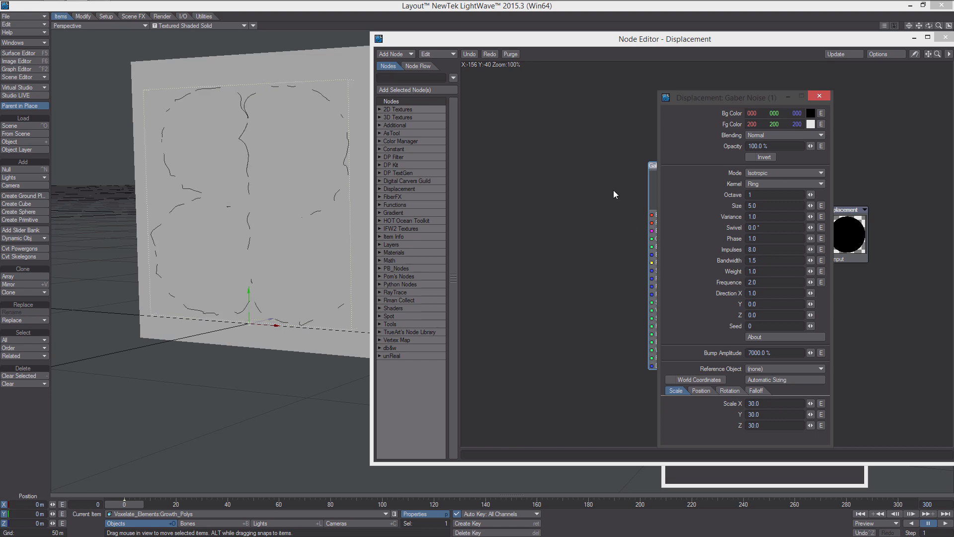
pyautogui.moveTo(427, 45); pyautogui.dragTo(669, 90)
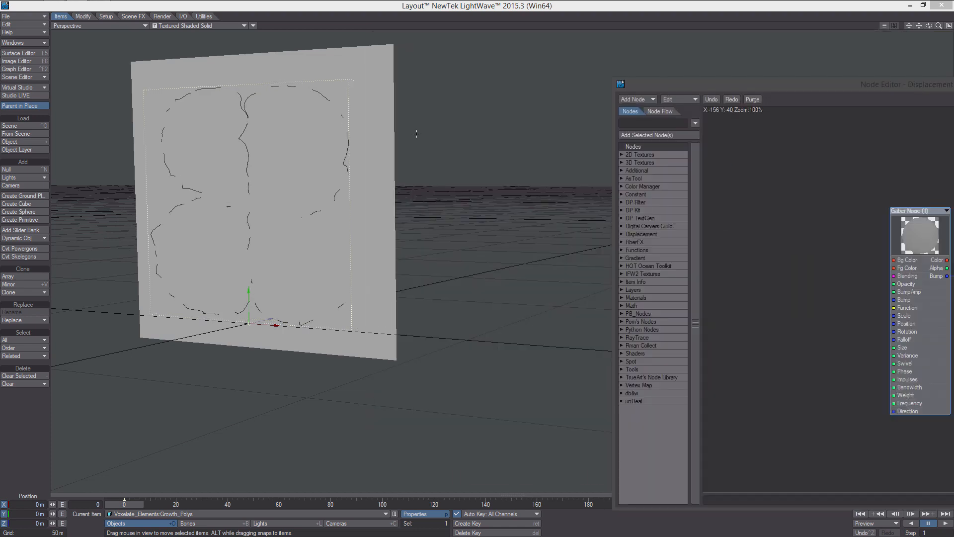
pyautogui.keyDown('alt'); pyautogui.moveTo(415, 133); pyautogui.dragTo(474, 141); pyautogui.keyUp('alt')
pyautogui.moveTo(763, 79); pyautogui.dragTo(416, 66)
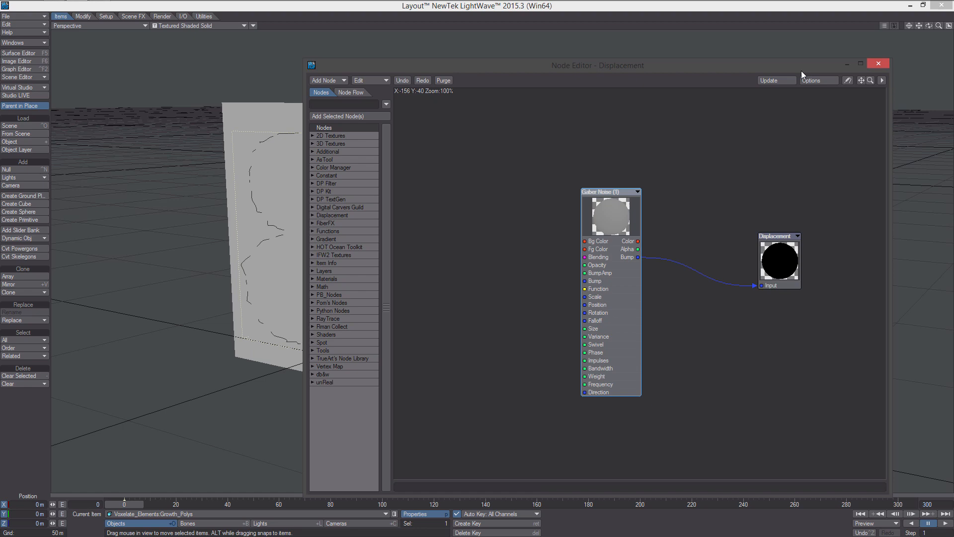
pyautogui.click(879, 63)
pyautogui.keyDown('alt'); pyautogui.moveTo(596, 149); pyautogui.dragTo(678, 171); pyautogui.keyUp('alt')
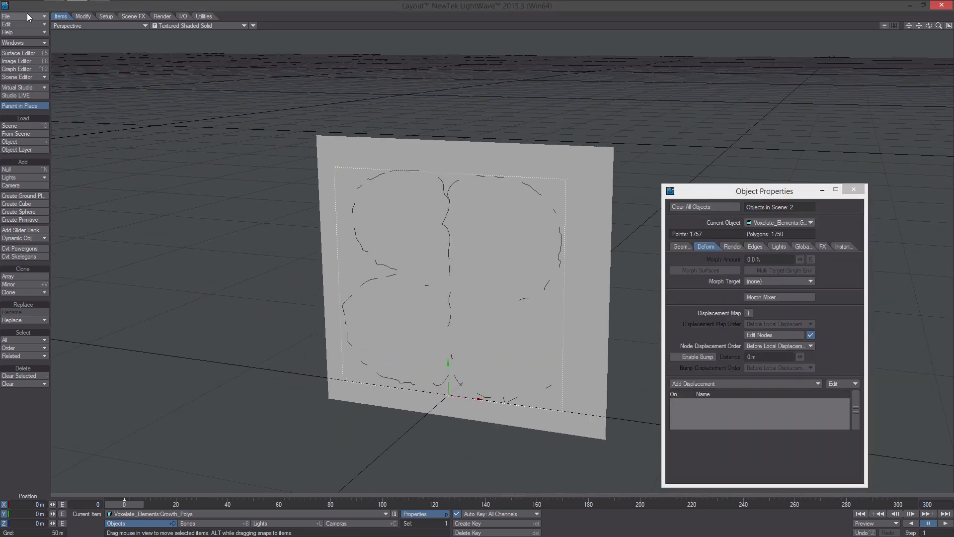
# - Save the scene over the existing Growth_Texture.lws file in the Scenes folder
pyautogui.click(28, 17)
pyautogui.moveTo(50, 44)
pyautogui.click(117, 52)
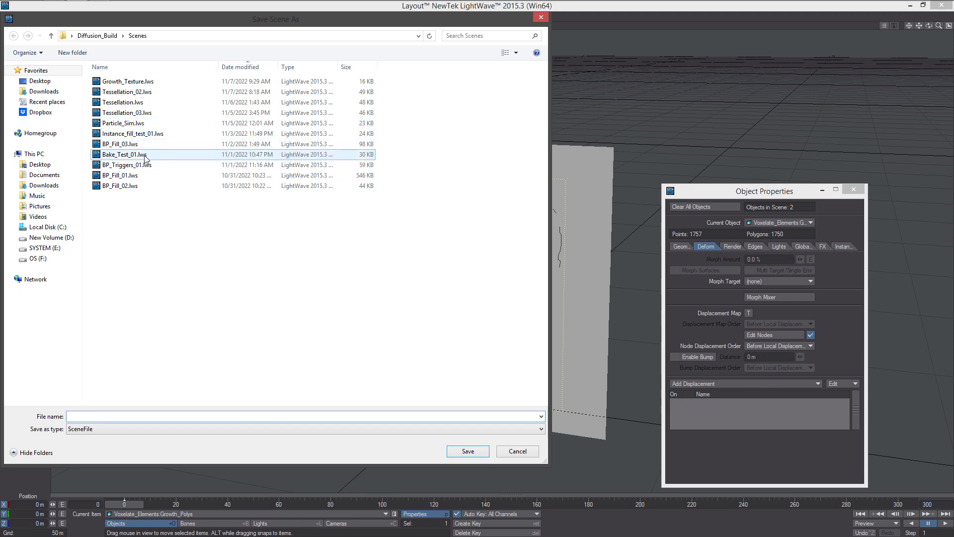
pyautogui.doubleClick(127, 81)
pyautogui.click(506, 311)
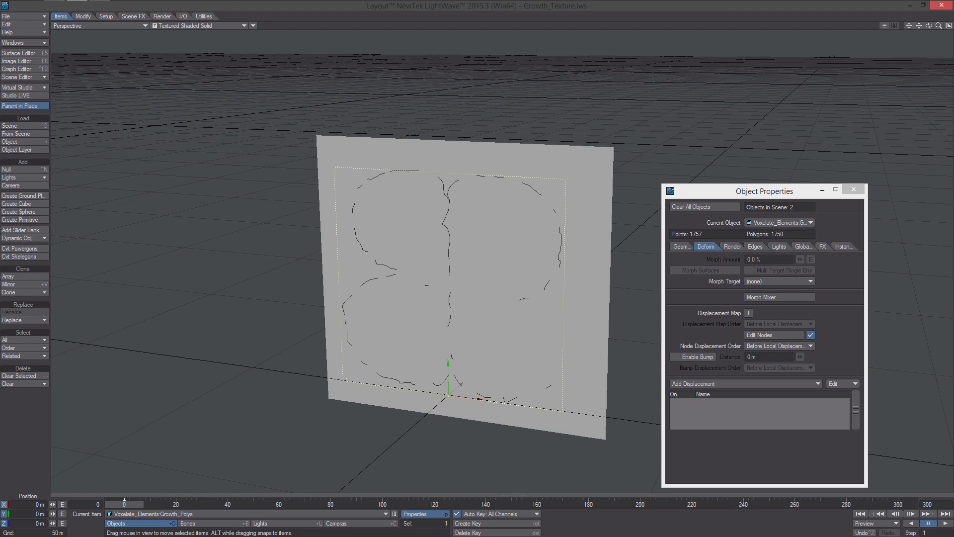
# - Clear the scene and load the recent scene Tessellation.lws
pyautogui.hotkey('shift', 'n')
pyautogui.click(36, 17)
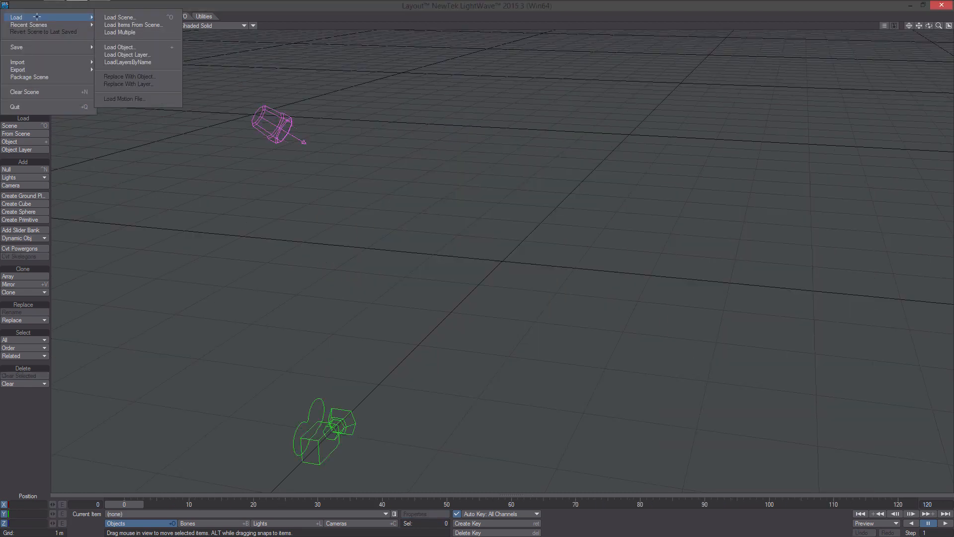
pyautogui.moveTo(65, 25)
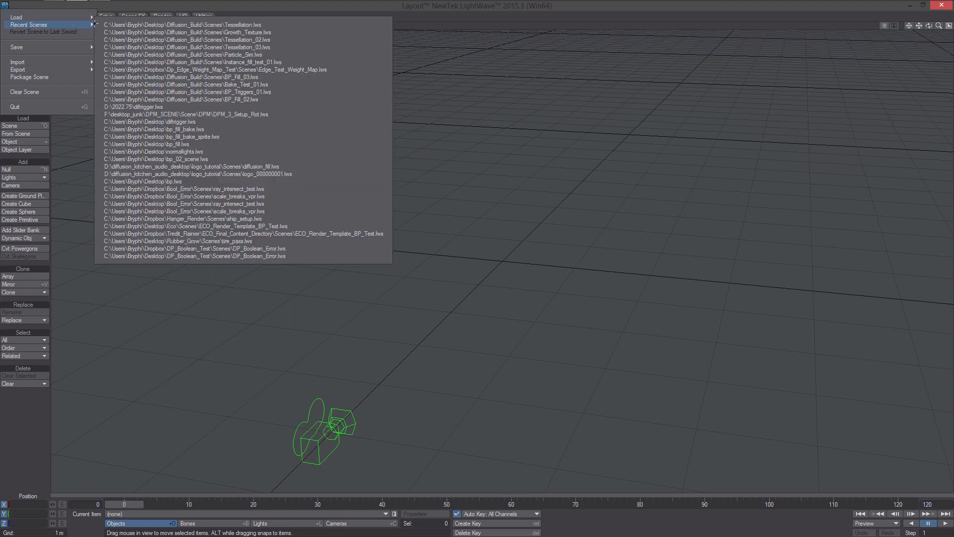
pyautogui.click(156, 25)
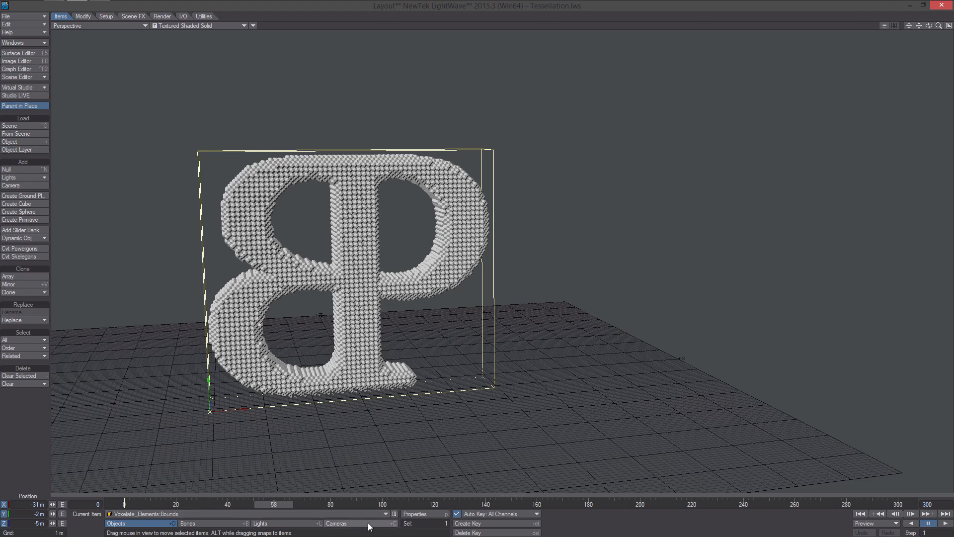
# - Set the preview of the Voxelate_Elements:Cell object's DP Instancer to None and close its properties
pyautogui.click(413, 514)
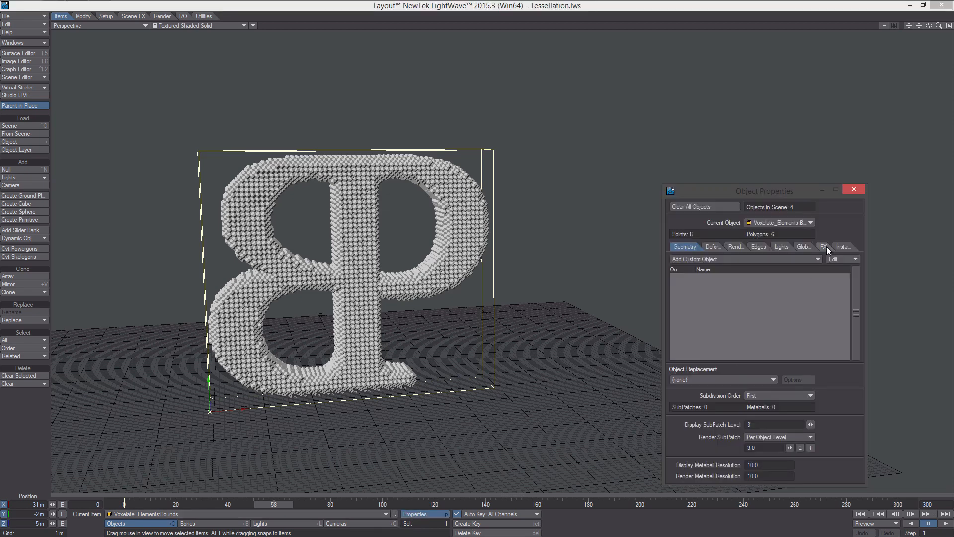
pyautogui.click(843, 248)
pyautogui.press('Down')
pyautogui.press('Down')
pyautogui.press('Up')
pyautogui.click(769, 278)
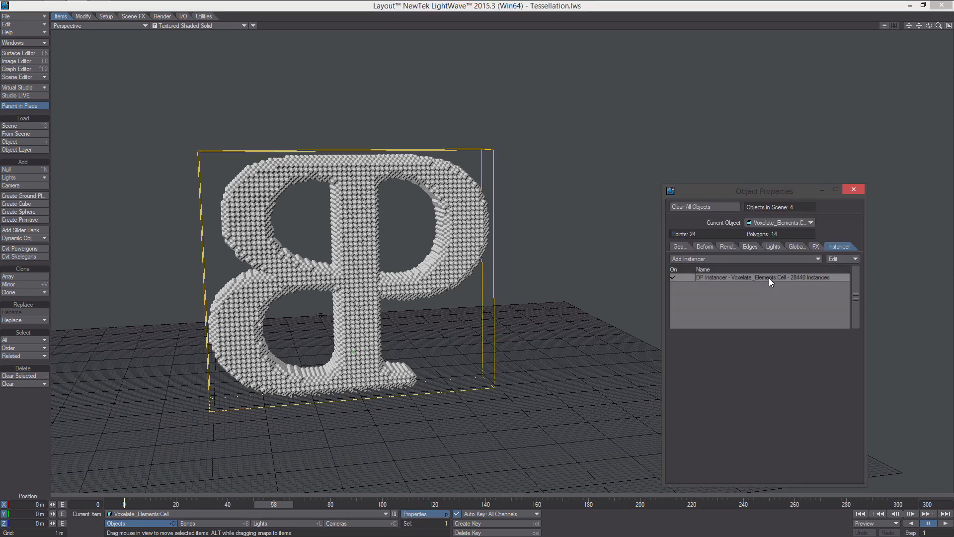
pyautogui.doubleClick(768, 278)
pyautogui.click(672, 159)
pyautogui.click(672, 122)
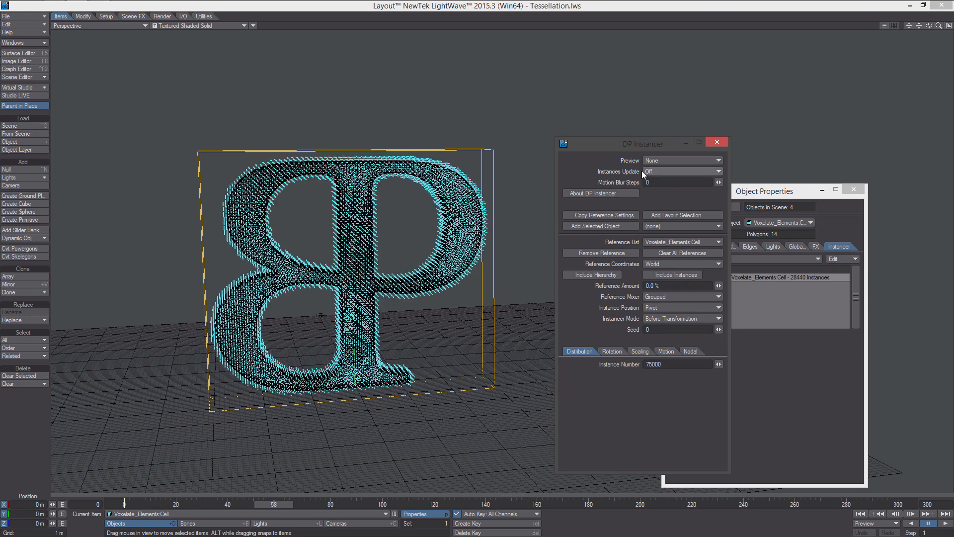
pyautogui.click(720, 140)
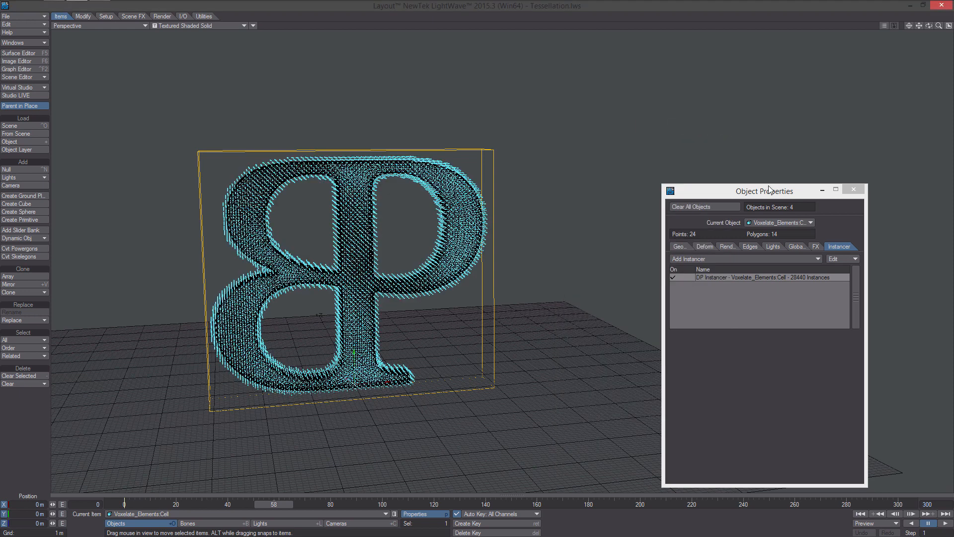
pyautogui.moveTo(767, 187); pyautogui.dragTo(773, 173)
pyautogui.click(860, 177)
pyautogui.moveTo(164, 229)
pyautogui.keyDown('ctrl'); pyautogui.keyDown('alt'); pyautogui.mouseDown()
pyautogui.moveTo(249, 229)
pyautogui.moveTo(174, 229)
pyautogui.mouseUp(); pyautogui.keyUp('alt'); pyautogui.keyUp('ctrl')
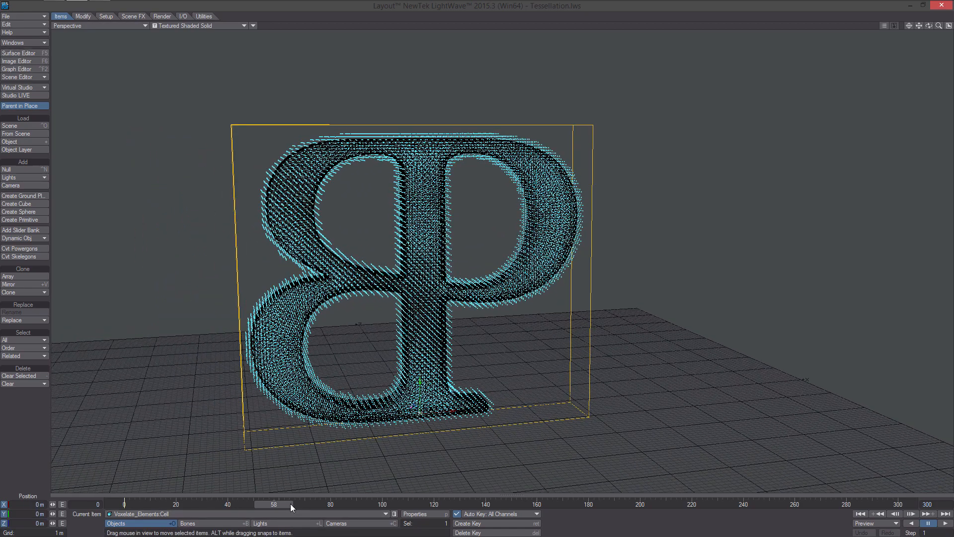
# - Turn off the camera's adaptive sampling, set minimum samples to 8 and the reconstruction filter to Box, and close the render settings
pyautogui.click(342, 524)
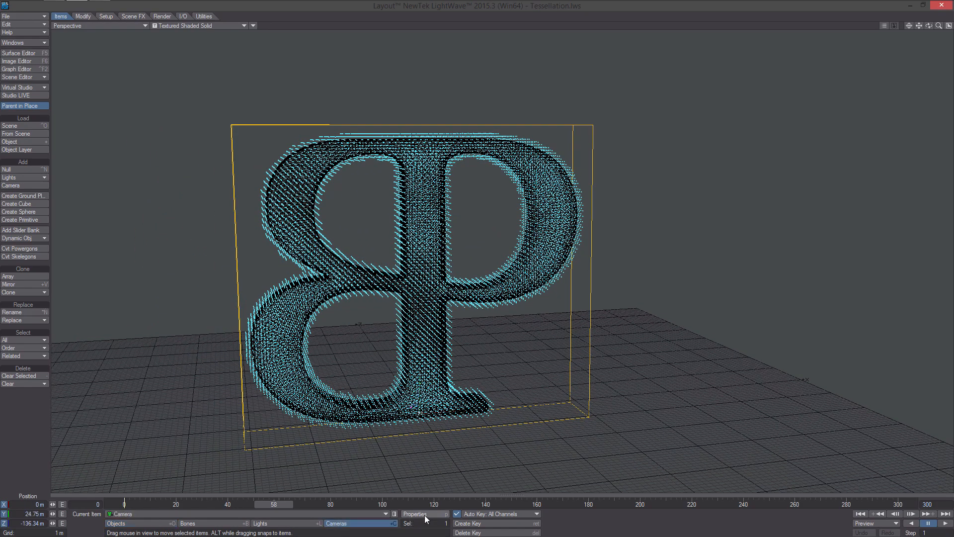
pyautogui.click(424, 514)
pyautogui.click(781, 100)
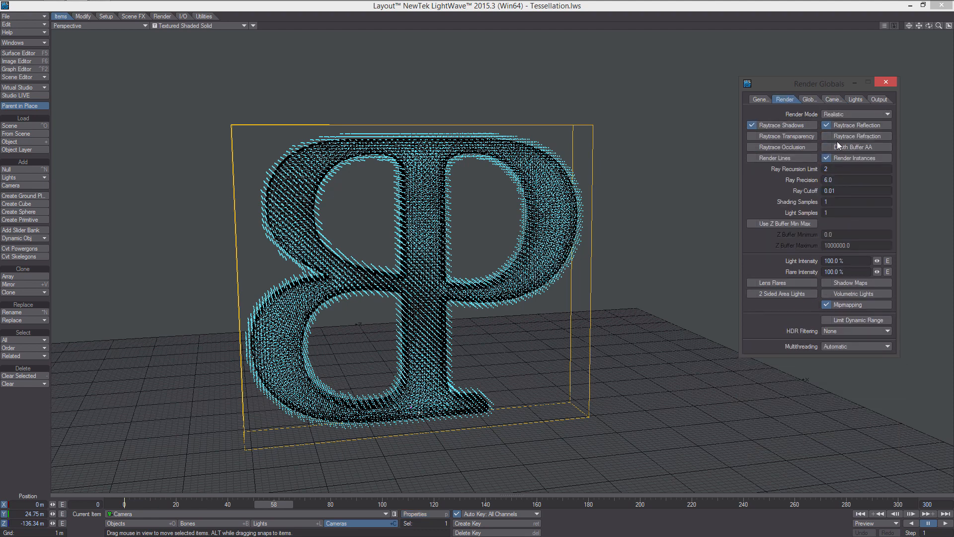
pyautogui.click(828, 99)
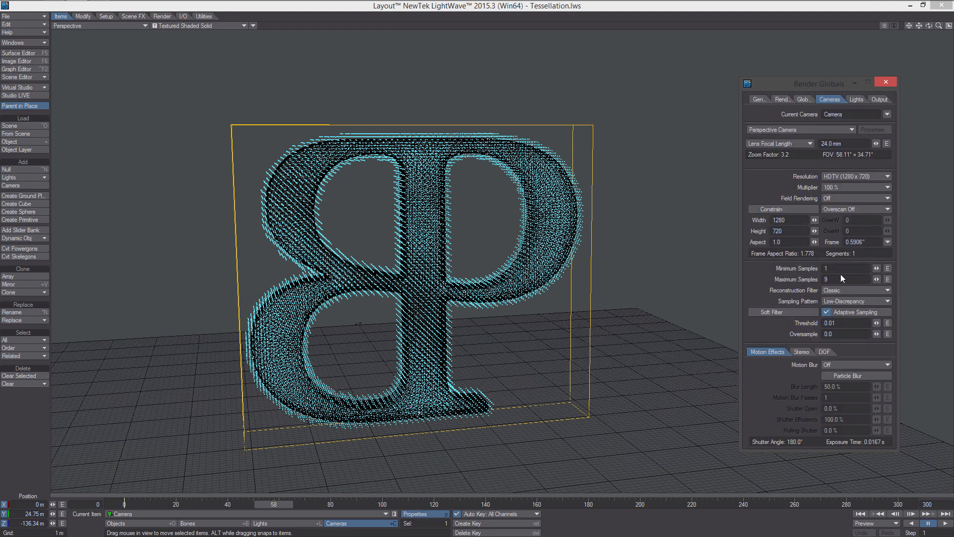
pyautogui.click(829, 312)
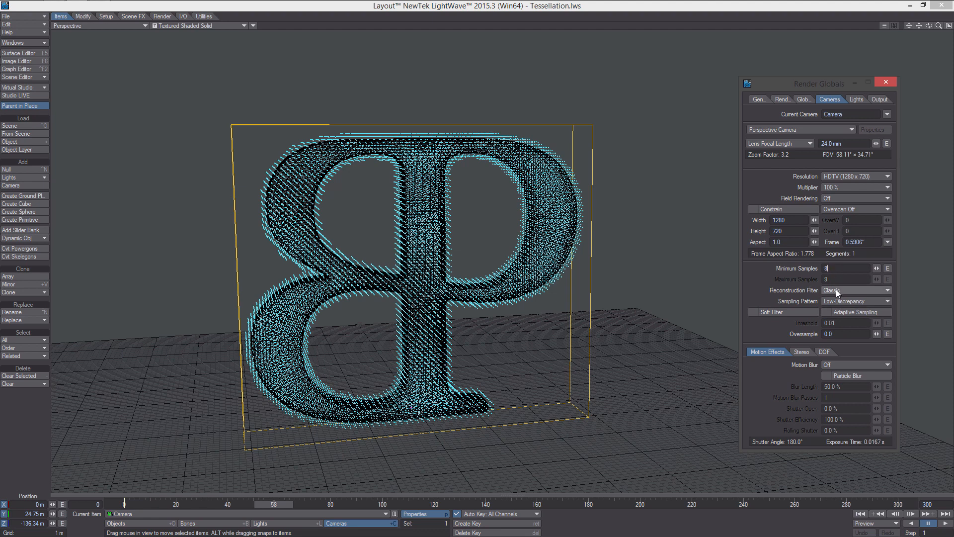
pyautogui.click(836, 289)
pyautogui.click(860, 311)
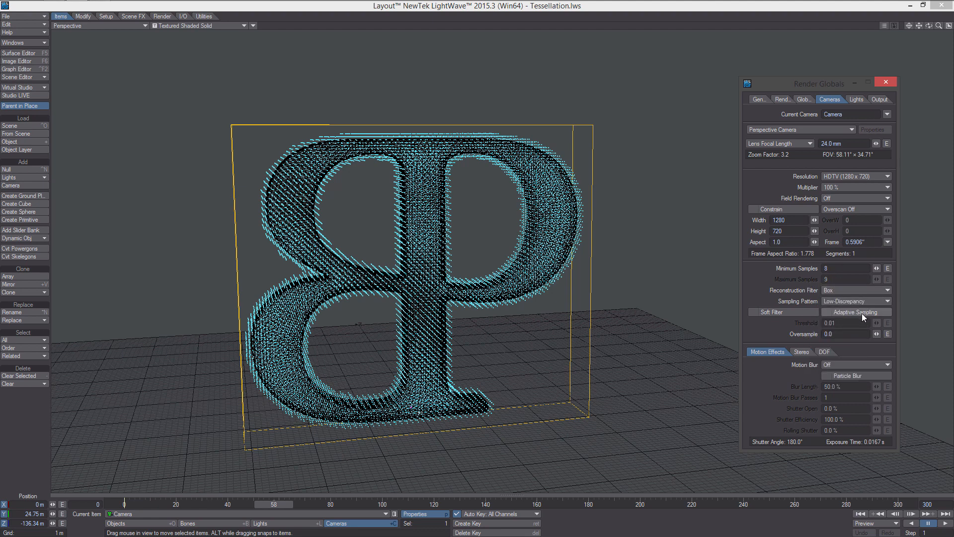
pyautogui.click(887, 82)
# - Open the Scene Editor and hide the Tessellation_Points object from the viewport
pyautogui.click(28, 44)
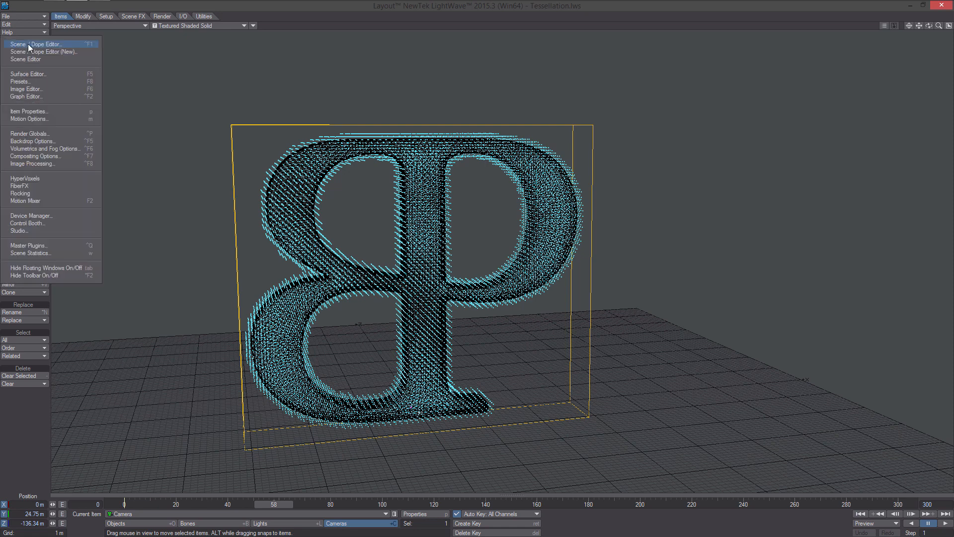
pyautogui.click(45, 44)
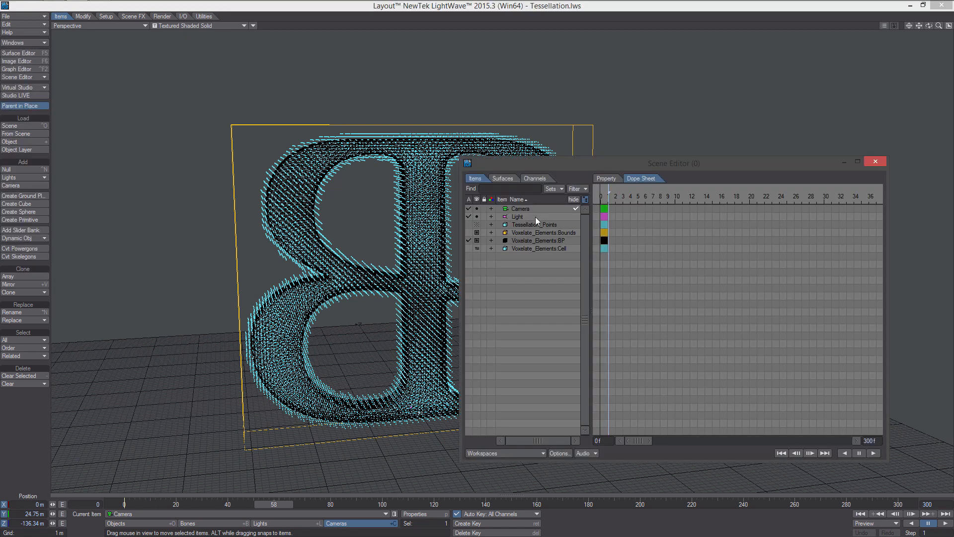
pyautogui.click(563, 233)
pyautogui.click(551, 241)
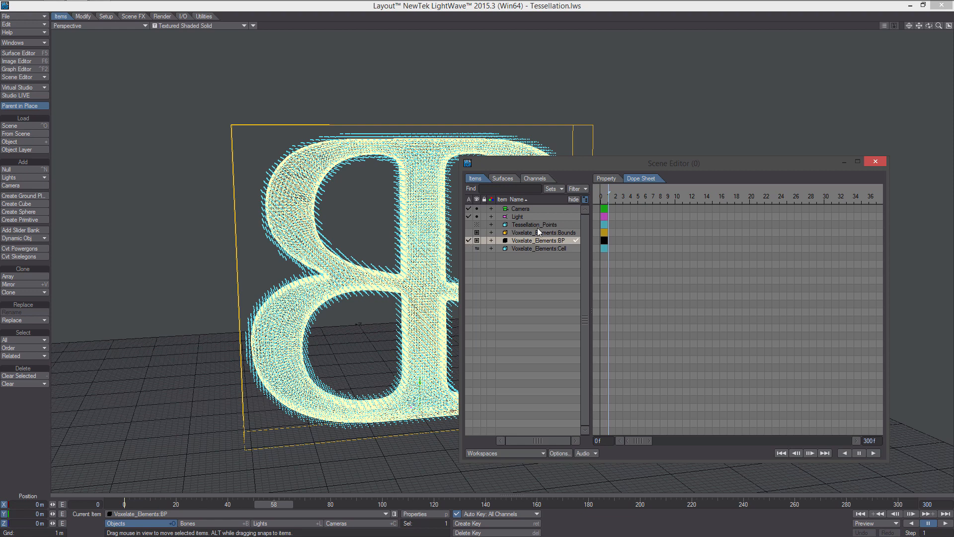
pyautogui.click(539, 224)
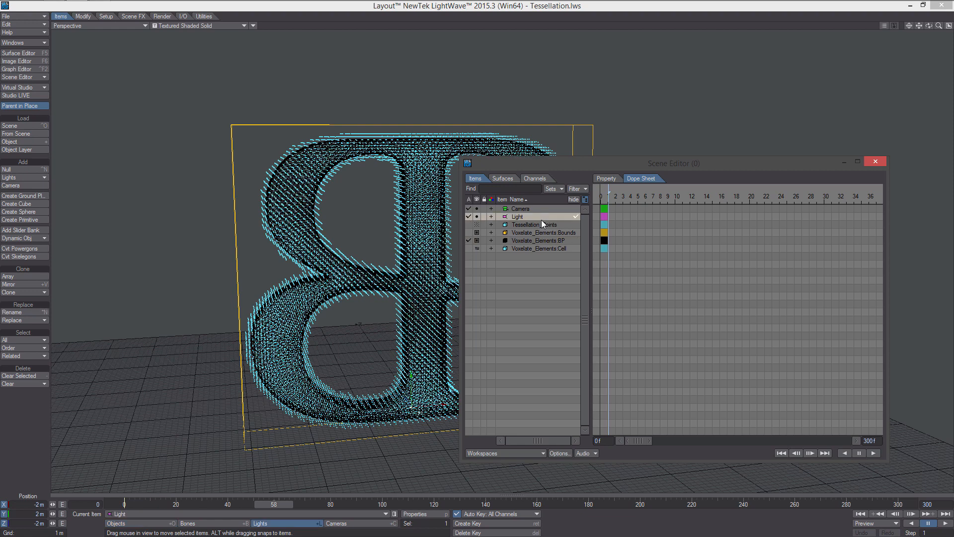
pyautogui.click(477, 226)
pyautogui.click(478, 229)
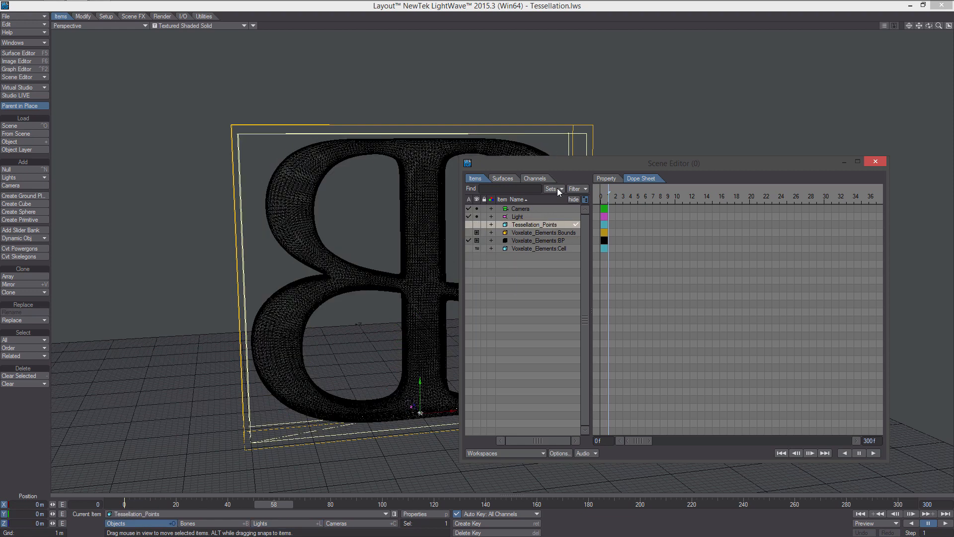
pyautogui.moveTo(568, 165); pyautogui.dragTo(646, 159)
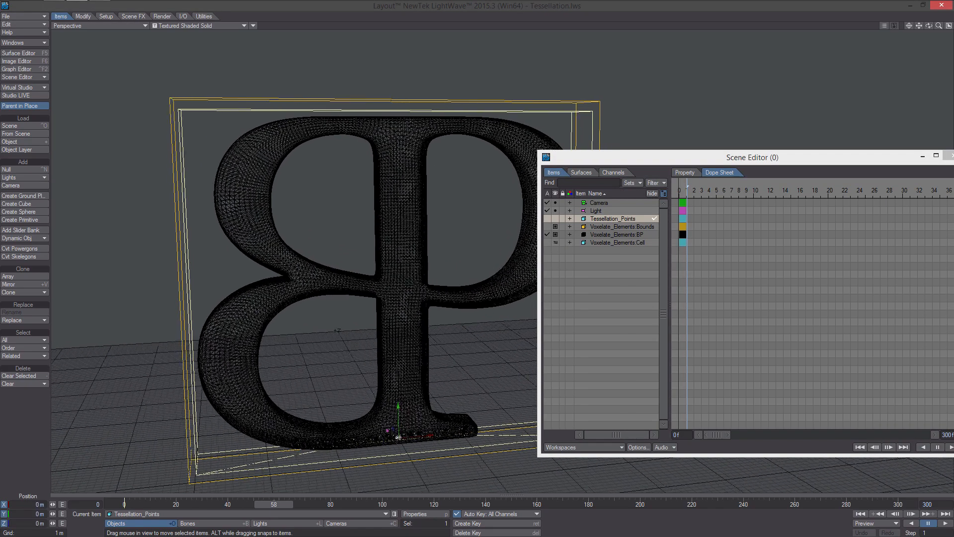
# - Load only the Voxelate_Elements:Growth_Polys object from the scene Growth_Texture.lws into the current scene
pyautogui.click(20, 17)
pyautogui.moveTo(20, 19)
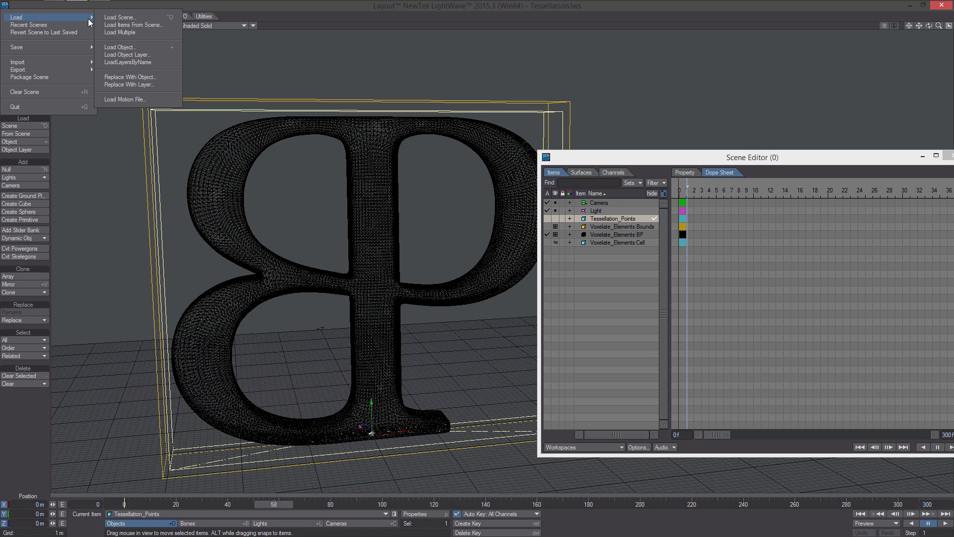
pyautogui.click(131, 25)
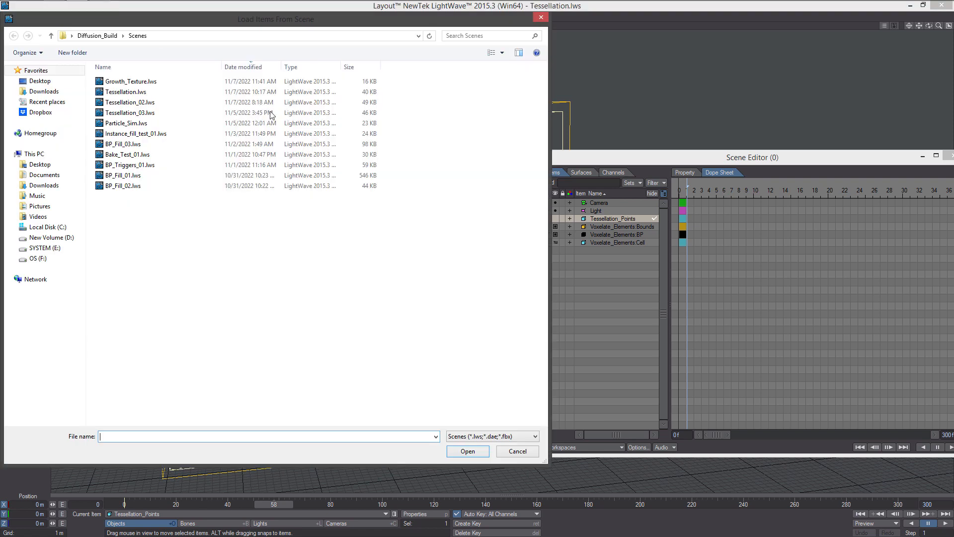
pyautogui.doubleClick(132, 81)
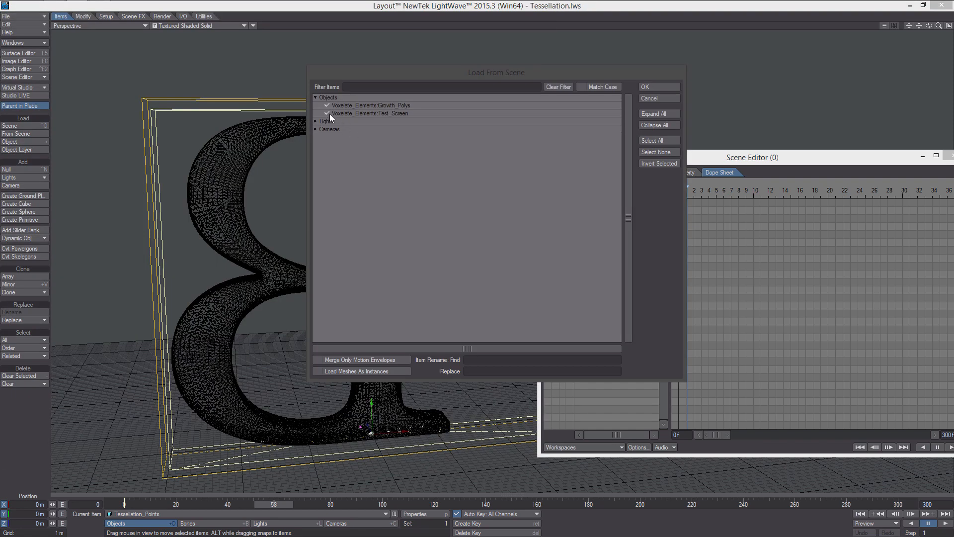
pyautogui.click(660, 87)
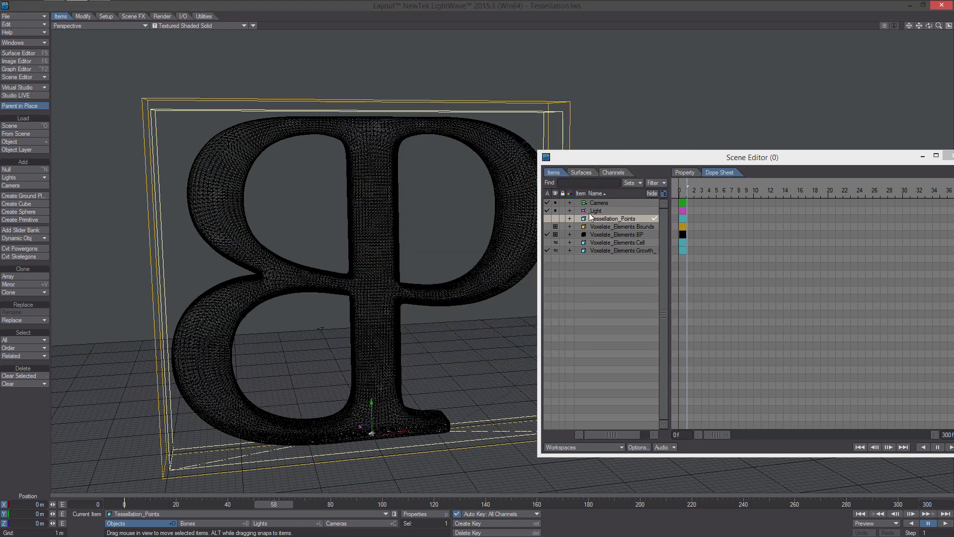
# - Set the Growth_Polys object to inactive, a red item colour and Wireframe visibility, and close the Scene Editor
pyautogui.click(618, 249)
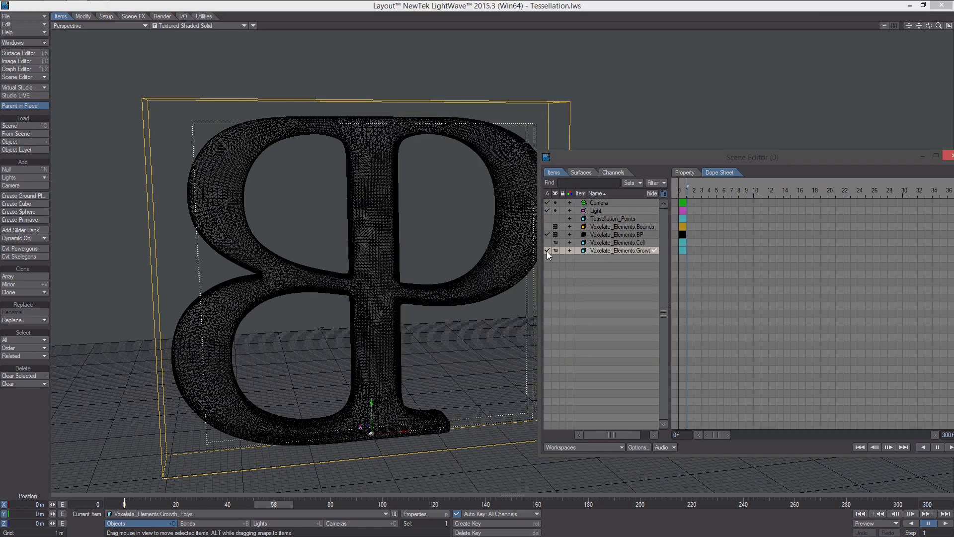
pyautogui.click(584, 251)
pyautogui.click(587, 342)
pyautogui.click(556, 250)
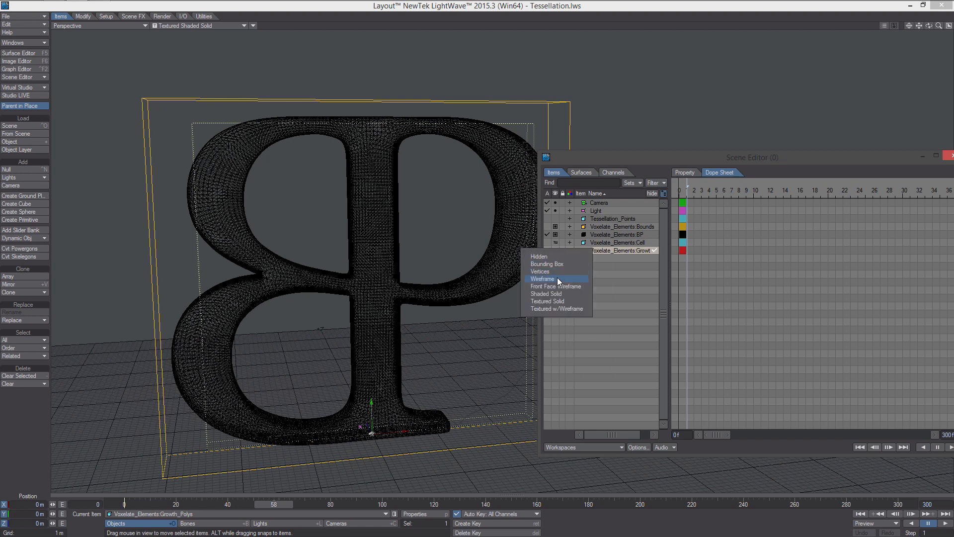
pyautogui.click(543, 278)
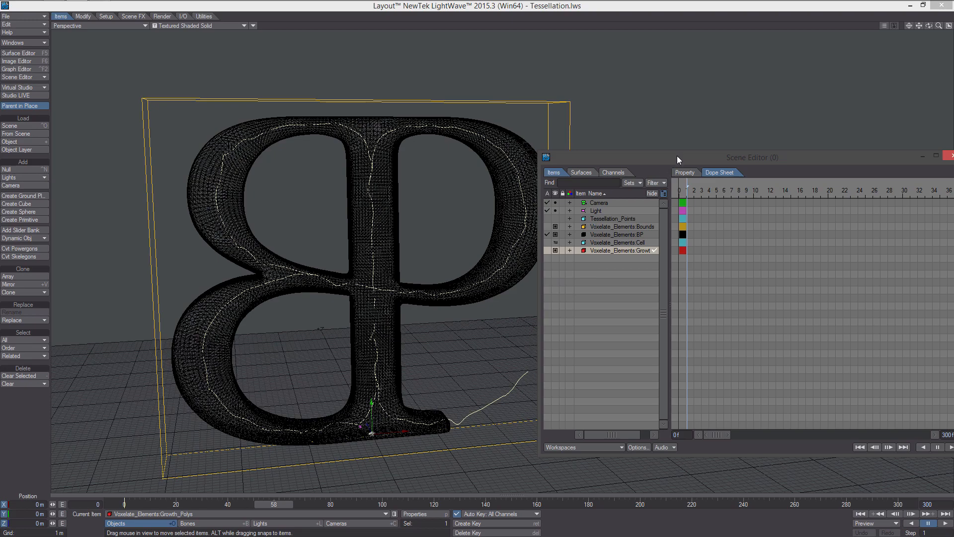
pyautogui.moveTo(677, 156); pyautogui.dragTo(557, 154)
pyautogui.click(834, 154)
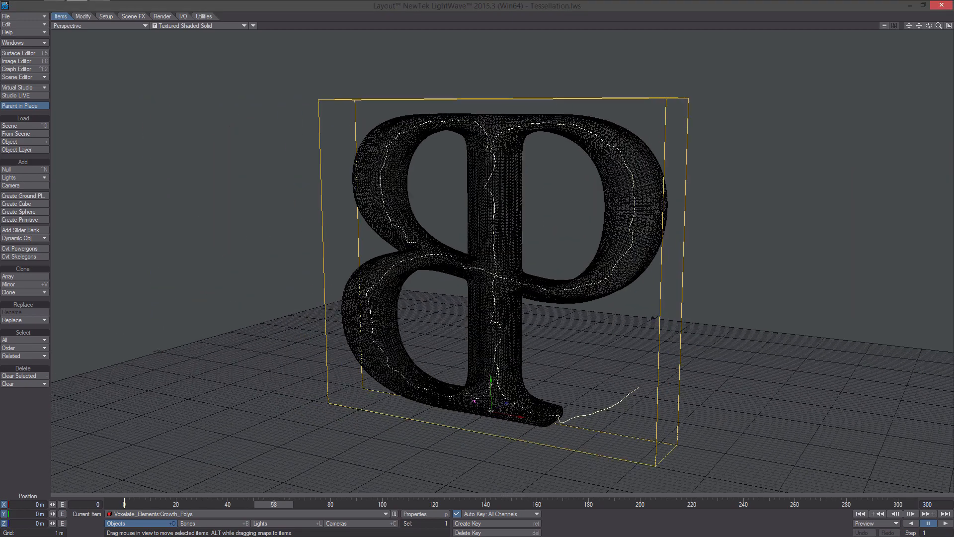
# - Adjust the Bump Amplitude of the Gaber Noise node in the Growth_Polys displacement network, and close the object's properties
pyautogui.keyDown('alt'); pyautogui.moveTo(527, 198); pyautogui.dragTo(656, 228); pyautogui.keyUp('alt')
pyautogui.press('p')
pyautogui.click(714, 232)
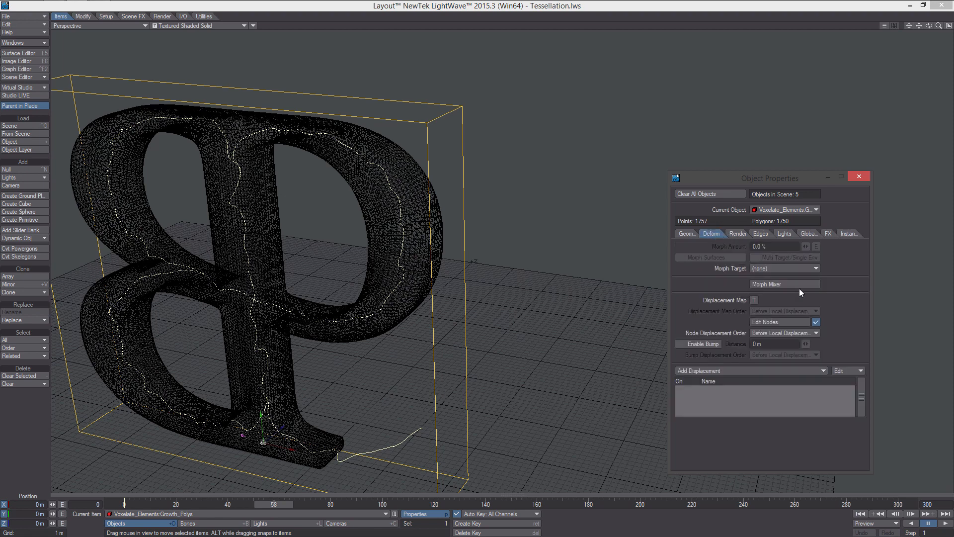
pyautogui.click(795, 323)
pyautogui.doubleClick(487, 231)
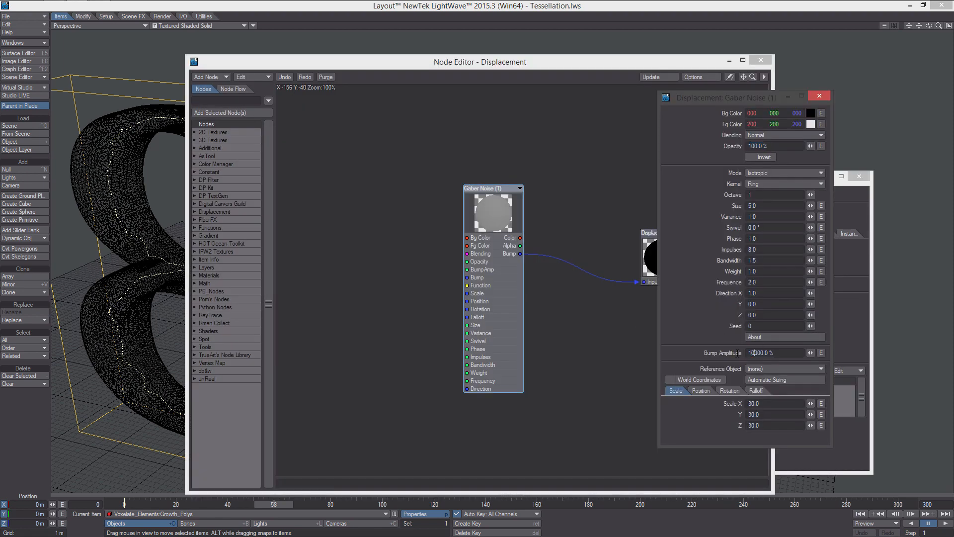
pyautogui.press('Return')
pyautogui.click(819, 96)
pyautogui.click(761, 60)
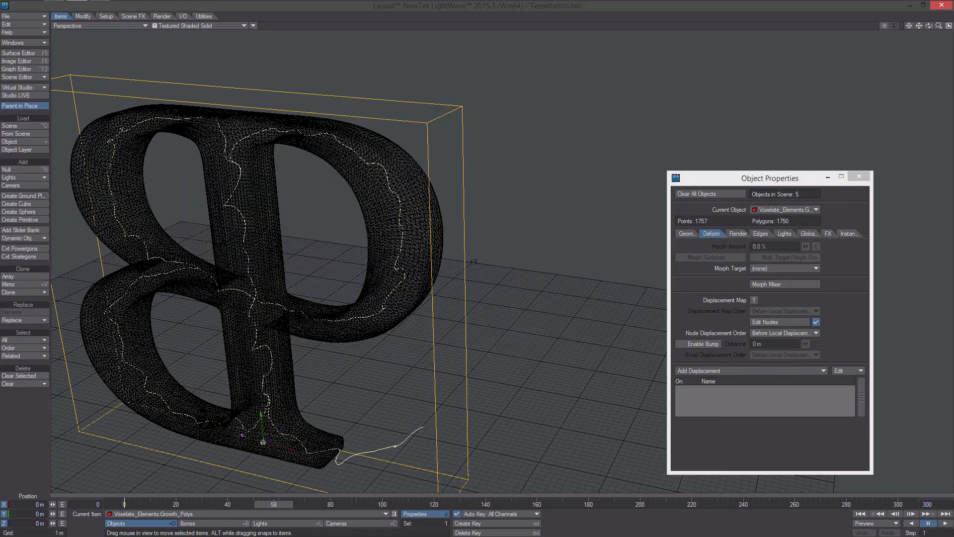
pyautogui.keyDown('alt'); pyautogui.moveTo(437, 268); pyautogui.dragTo(318, 274); pyautogui.keyUp('alt')
pyautogui.click(863, 180)
# - Copy the Test_Screen surface settings onto the Cell surface in the Surface Editor
pyautogui.keyDown('alt'); pyautogui.keyDown('shift'); pyautogui.moveTo(388, 244); pyautogui.dragTo(474, 305); pyautogui.keyUp('shift'); pyautogui.keyUp('alt')
pyautogui.keyDown('alt'); pyautogui.moveTo(474, 306); pyautogui.dragTo(457, 273); pyautogui.keyUp('alt')
pyautogui.click(20, 53)
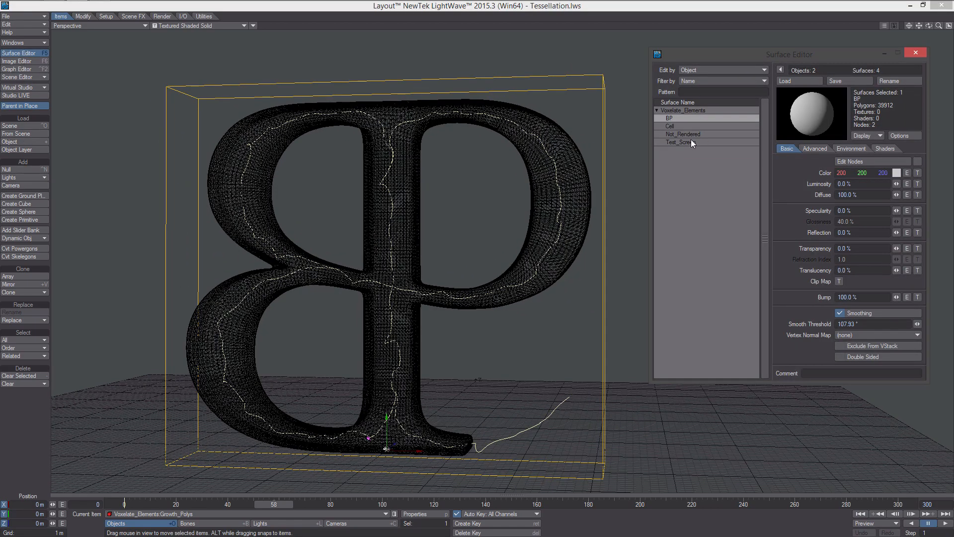
pyautogui.click(698, 142)
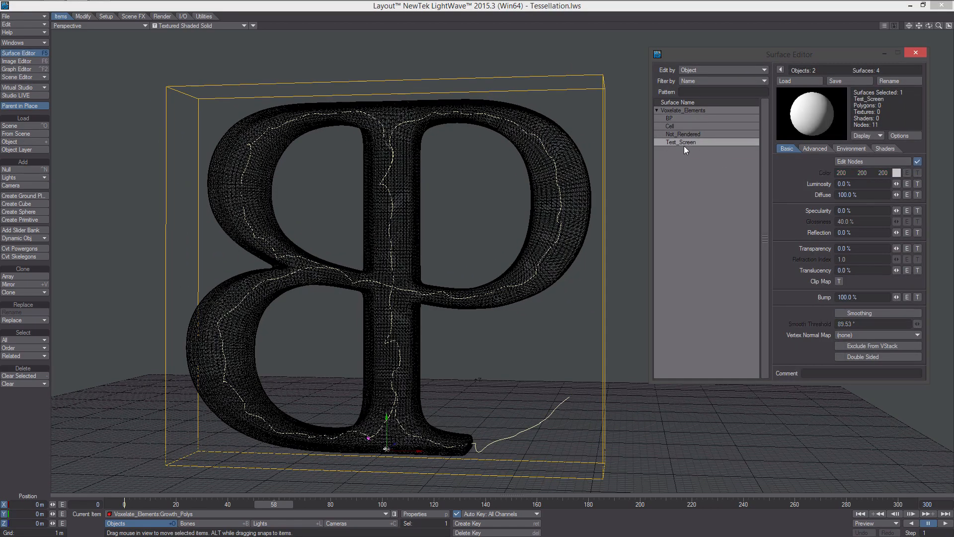
pyautogui.rightClick(688, 141)
pyautogui.click(688, 143)
pyautogui.click(694, 126)
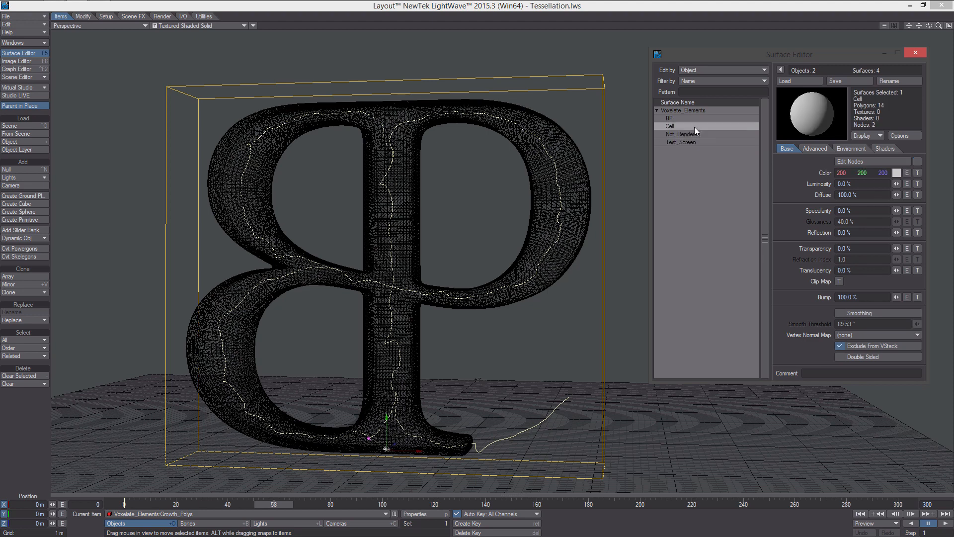
pyautogui.rightClick(694, 127)
pyautogui.click(699, 181)
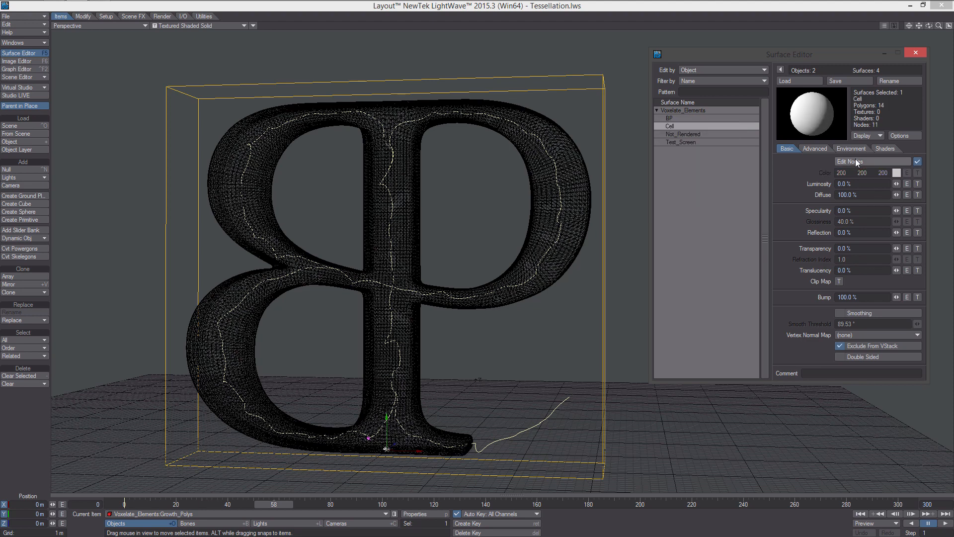
# - Open the Cell surface's node network and add a DP Kit Instance Info node below the Logic node
pyautogui.click(873, 161)
pyautogui.moveTo(667, 229); pyautogui.dragTo(685, 229)
pyautogui.keyDown('alt'); pyautogui.moveTo(577, 218); pyautogui.dragTo(632, 245); pyautogui.keyUp('alt')
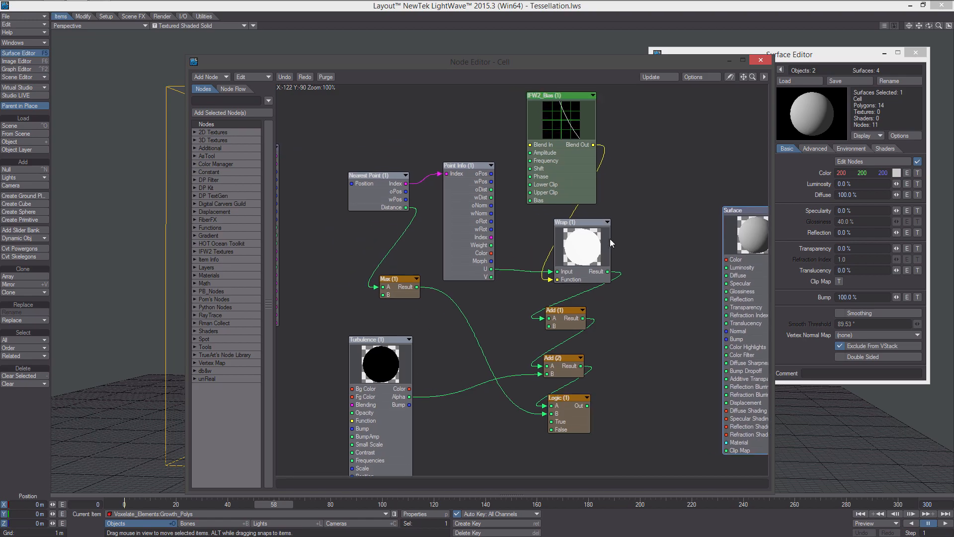
pyautogui.moveTo(428, 58); pyautogui.dragTo(701, 73)
pyautogui.keyDown('alt'); pyautogui.moveTo(417, 199); pyautogui.dragTo(353, 211); pyautogui.keyUp('alt')
pyautogui.moveTo(592, 73); pyautogui.dragTo(533, 43)
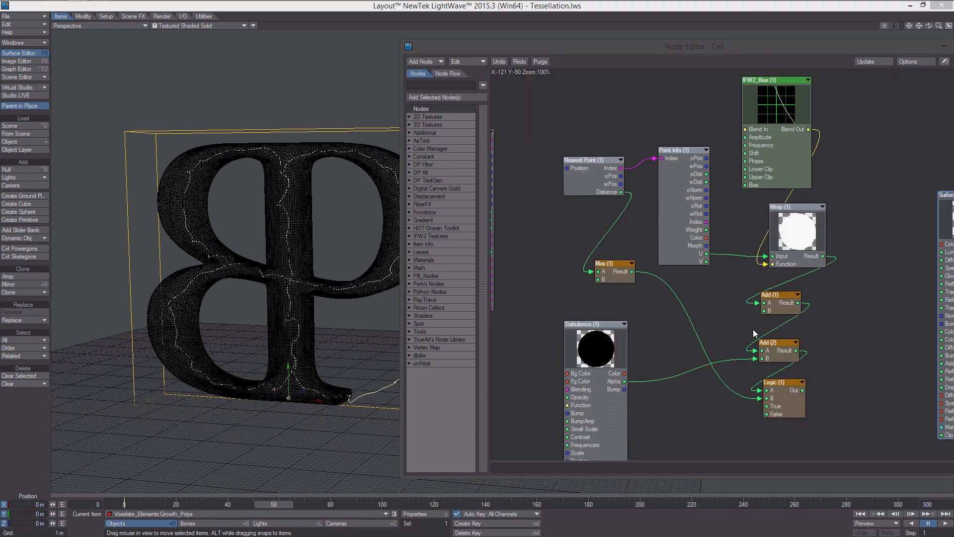
pyautogui.keyDown('alt'); pyautogui.moveTo(846, 339); pyautogui.dragTo(754, 330); pyautogui.keyUp('alt')
pyautogui.rightClick(755, 329)
pyautogui.moveTo(773, 343)
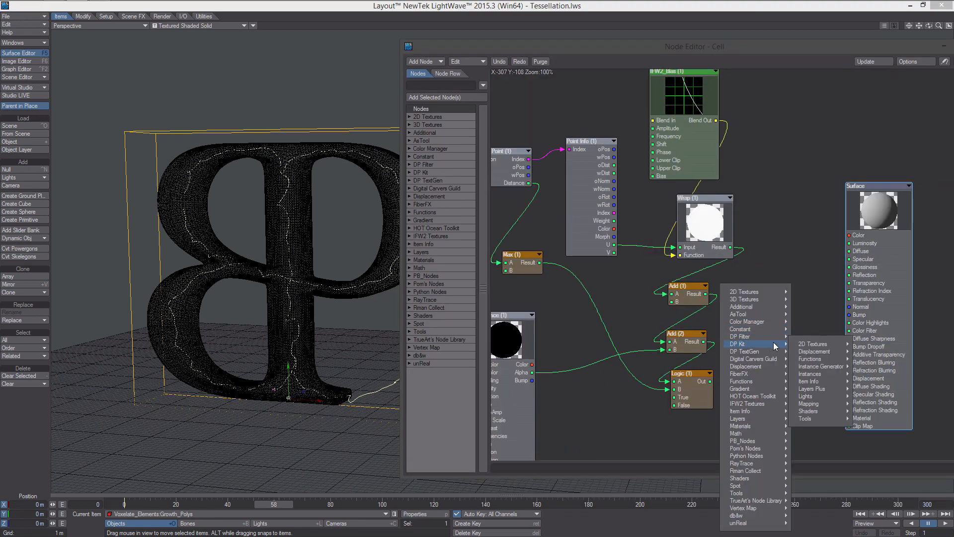
pyautogui.moveTo(825, 382)
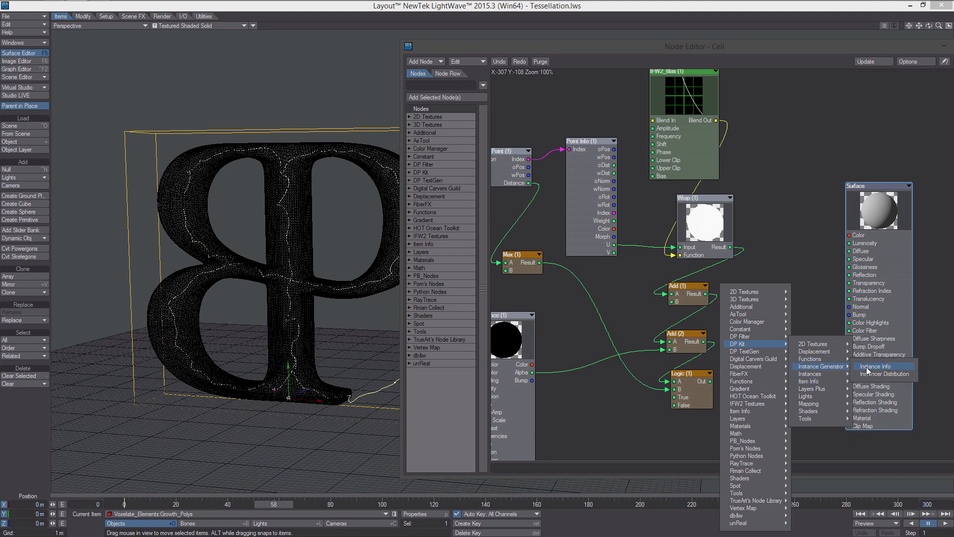
pyautogui.click(867, 368)
pyautogui.moveTo(739, 270); pyautogui.dragTo(689, 364)
pyautogui.moveTo(689, 364); pyautogui.dragTo(687, 406)
# - Add a DP Filter Replace Spot node between the Logic node and the Surface node
pyautogui.rightClick(782, 359)
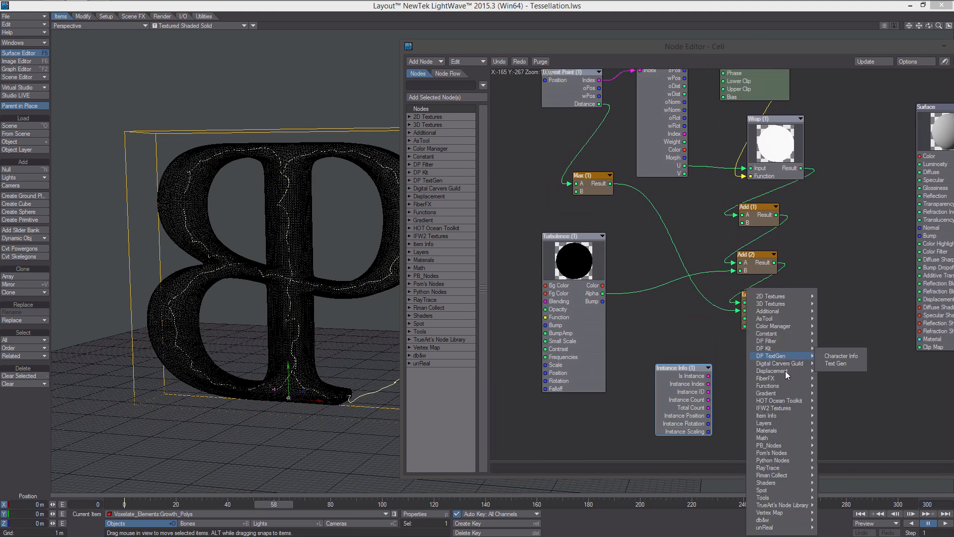
pyautogui.moveTo(786, 440)
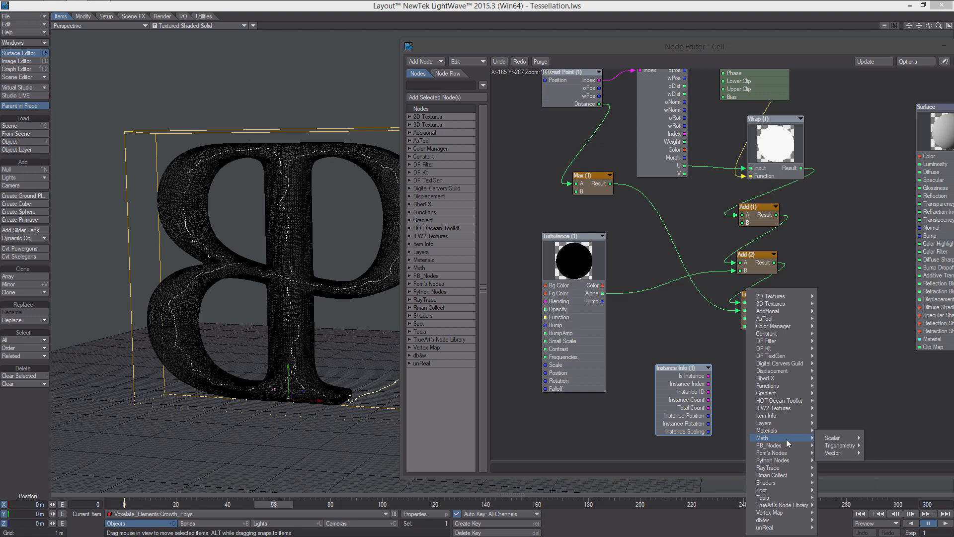
pyautogui.moveTo(798, 341)
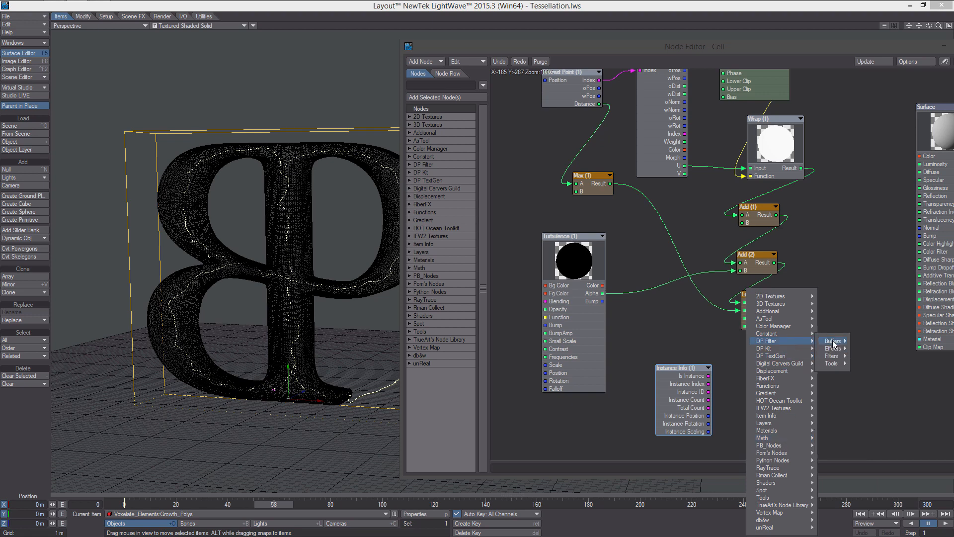
pyautogui.moveTo(843, 349)
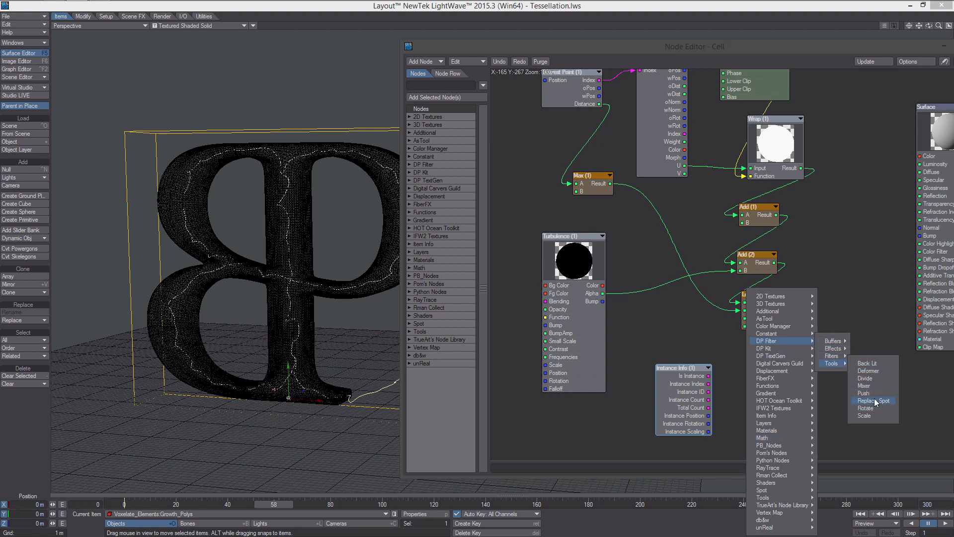
pyautogui.click(875, 404)
pyautogui.moveTo(690, 389); pyautogui.dragTo(718, 383)
pyautogui.moveTo(759, 284); pyautogui.dragTo(868, 353)
pyautogui.moveTo(886, 324); pyautogui.dragTo(794, 324, button='middle')
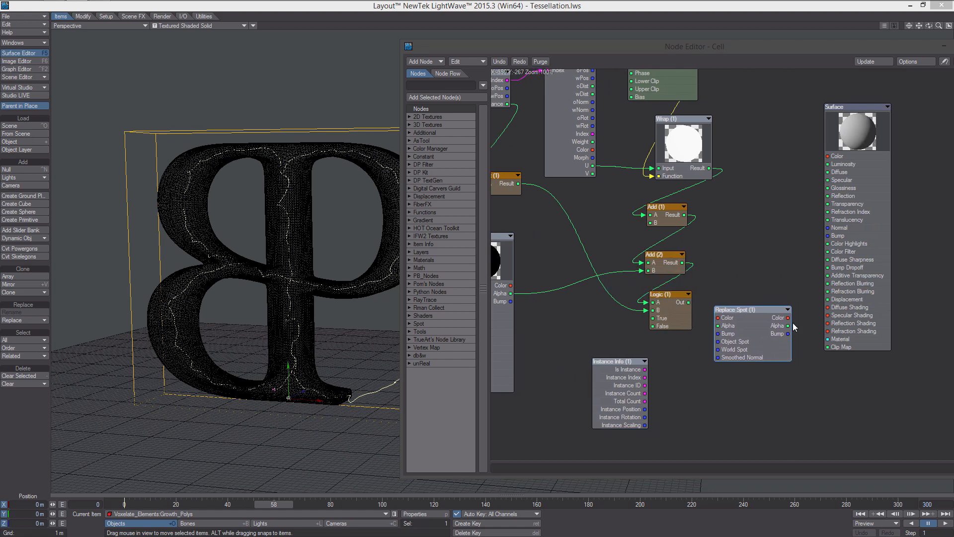
# - Route the Logic output through Replace Spot's Alpha into the surface's Clip Map, and connect Instance Position to World Spot
pyautogui.moveTo(845, 300); pyautogui.dragTo(882, 302)
pyautogui.moveTo(689, 302); pyautogui.dragTo(782, 326)
pyautogui.moveTo(844, 347); pyautogui.dragTo(865, 348)
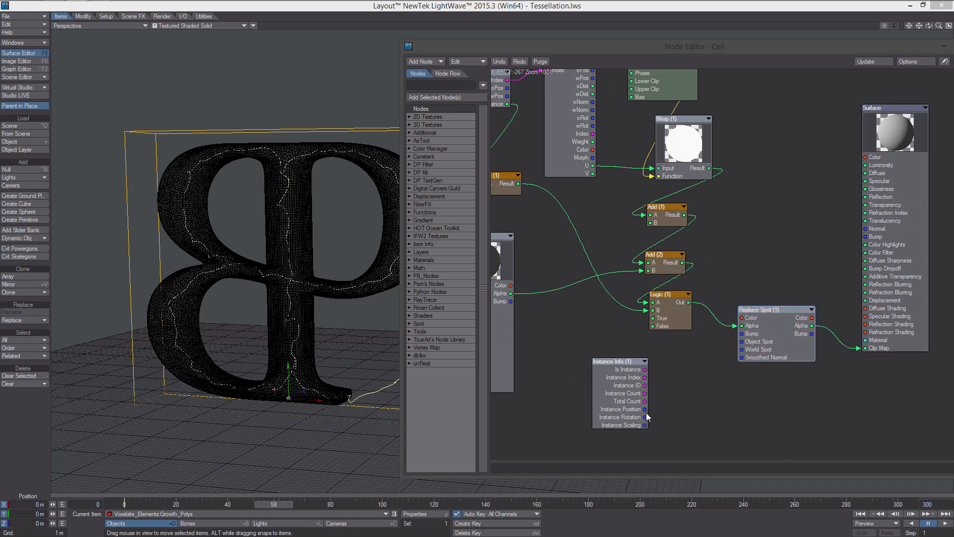
pyautogui.moveTo(645, 409); pyautogui.dragTo(762, 350)
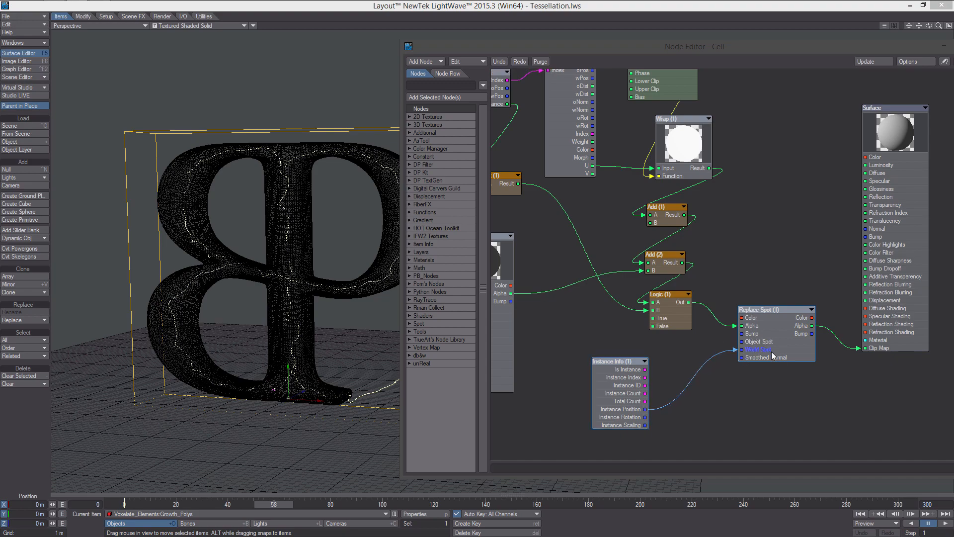
pyautogui.moveTo(596, 400); pyautogui.dragTo(674, 388)
# - Move the Node Editor clear of the letter model and switch the perspective viewport to VPR rendering
pyautogui.keyDown('alt'); pyautogui.moveTo(647, 291); pyautogui.dragTo(696, 323); pyautogui.keyUp('alt')
pyautogui.keyDown('ctrl'); pyautogui.keyDown('alt'); pyautogui.moveTo(298, 164); pyautogui.dragTo(358, 110); pyautogui.keyUp('alt'); pyautogui.keyUp('ctrl')
pyautogui.keyDown('alt'); pyautogui.moveTo(318, 84); pyautogui.dragTo(375, 69); pyautogui.keyUp('alt')
pyautogui.moveTo(489, 48); pyautogui.dragTo(647, 45)
pyautogui.keyDown('ctrl'); pyautogui.keyDown('alt'); pyautogui.moveTo(437, 186); pyautogui.dragTo(308, 400); pyautogui.keyUp('alt'); pyautogui.keyUp('ctrl')
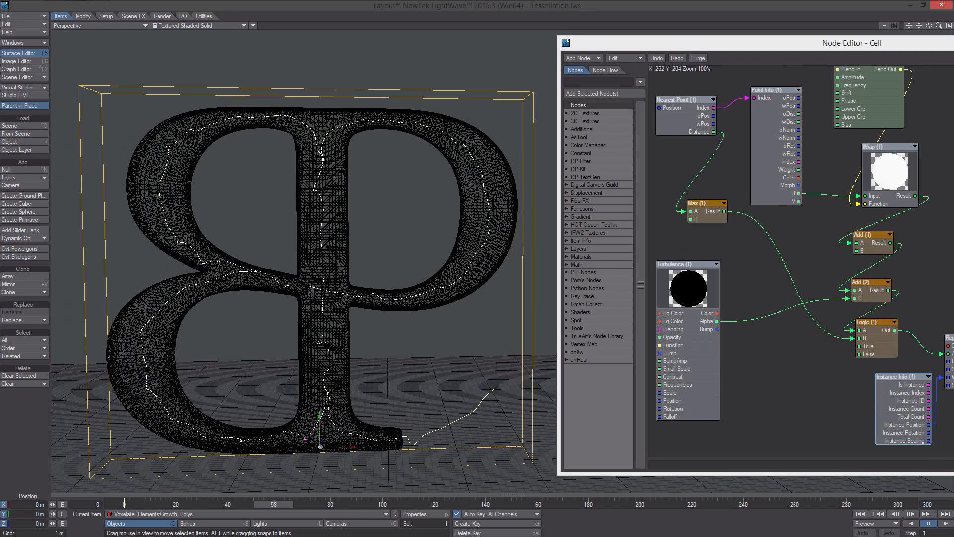
pyautogui.click(206, 25)
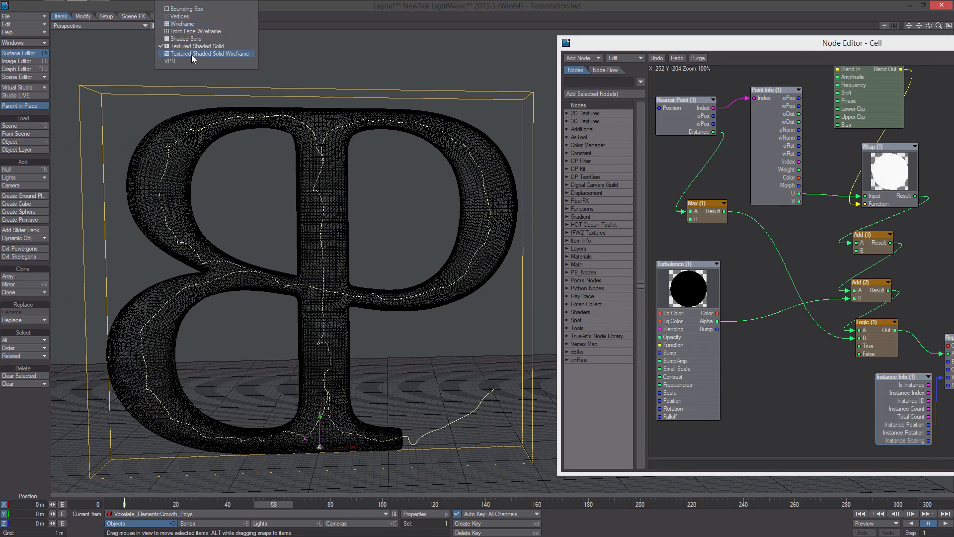
pyautogui.click(192, 61)
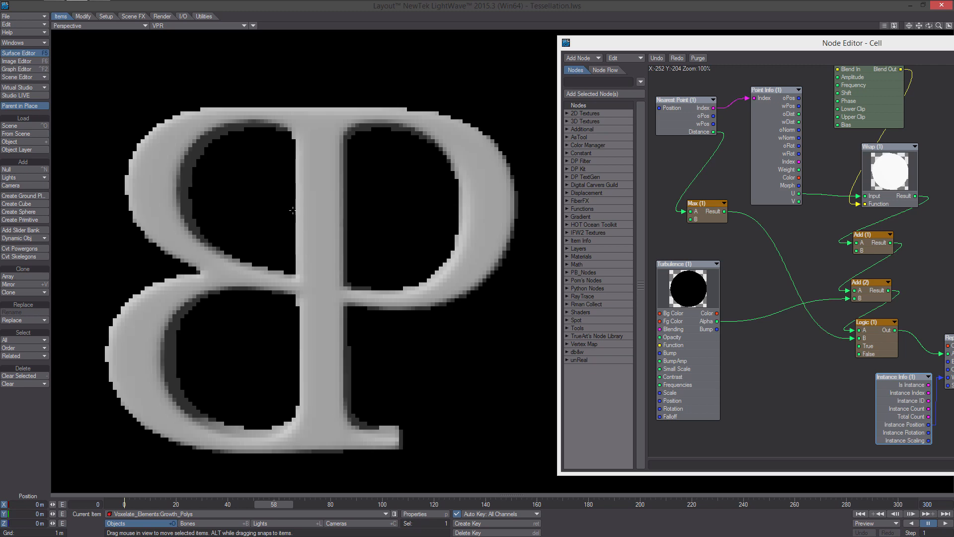
# - Deactivate the Voxelate_Elements:BP object in the Scene Editor and close the editor
pyautogui.click(21, 43)
pyautogui.click(21, 43)
pyautogui.click(427, 233)
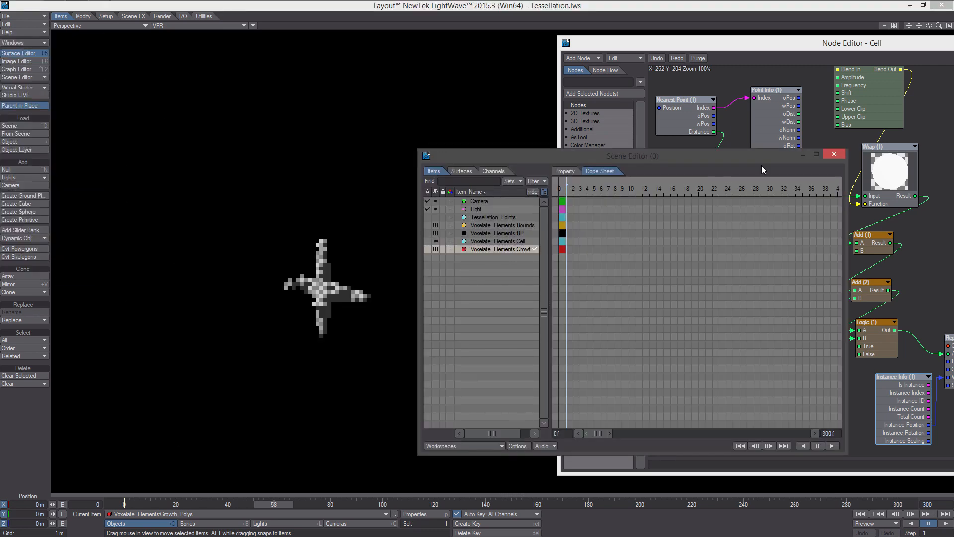
pyautogui.click(834, 154)
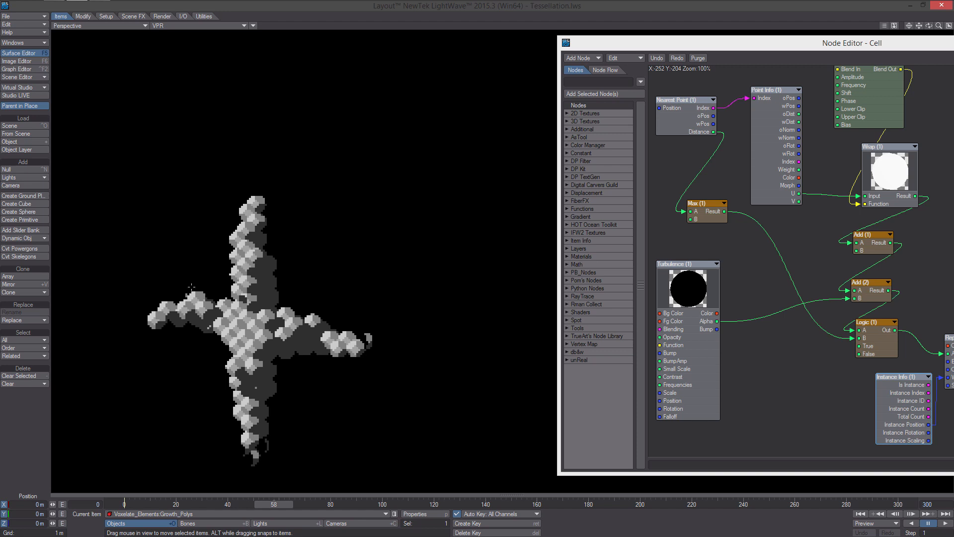
# - Turn on World Coordinates for the Cell surface's Turbulence node and preview the growth at frame 120
pyautogui.keyDown('alt'); pyautogui.moveTo(735, 323); pyautogui.dragTo(779, 293); pyautogui.keyUp('alt')
pyautogui.doubleClick(744, 252)
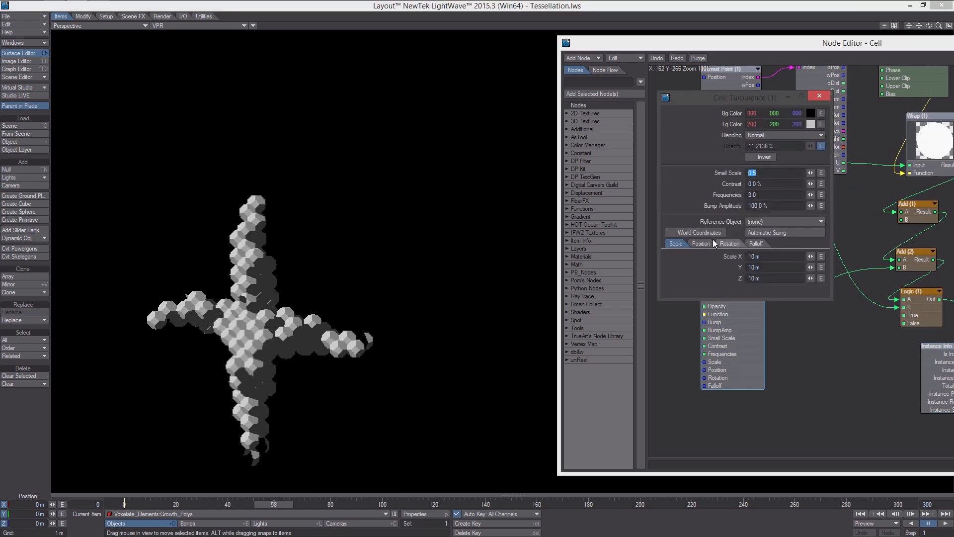
pyautogui.click(708, 233)
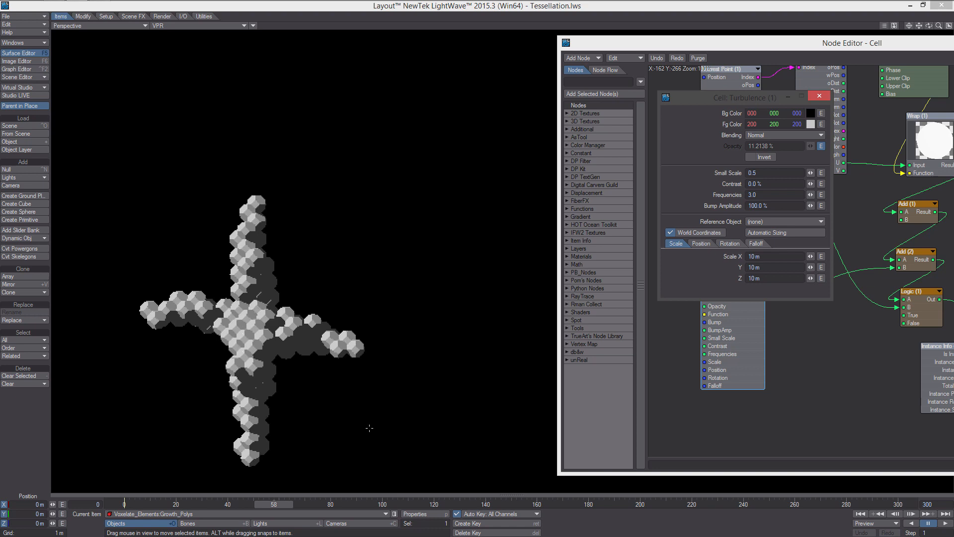
pyautogui.click(434, 504)
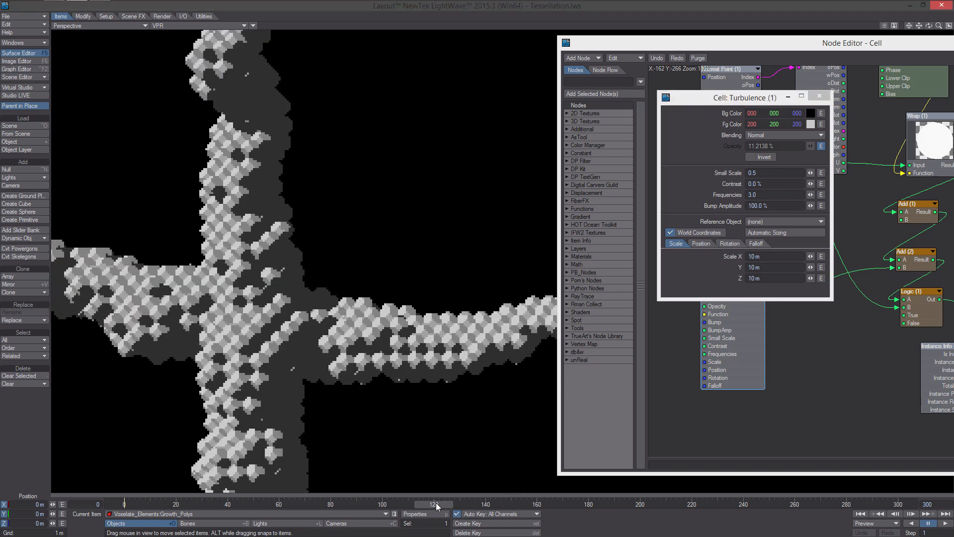
pyautogui.scroll(-4, 416, 217)
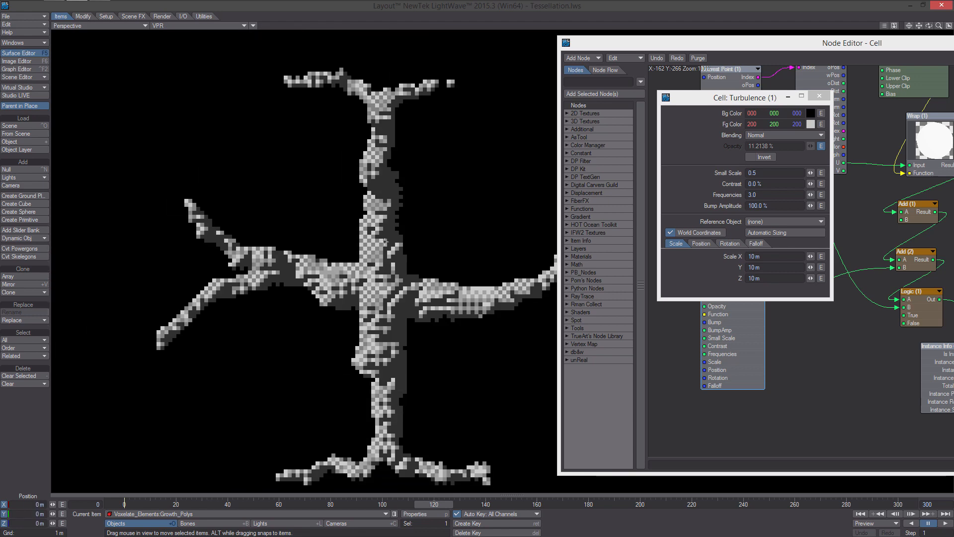
# - Close the Turbulence settings, return the timeline to frame 0 and reposition the Node Editor to show more of the network
pyautogui.scroll(-2, 413, 220)
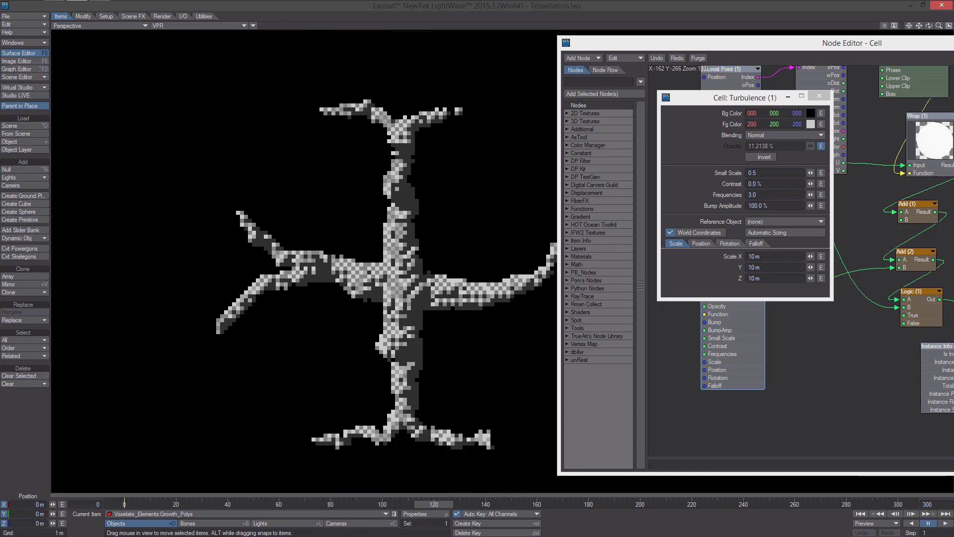
pyautogui.keyDown('alt'); pyautogui.keyDown('shift'); pyautogui.moveTo(496, 250); pyautogui.dragTo(412, 250); pyautogui.keyUp('shift'); pyautogui.keyUp('alt')
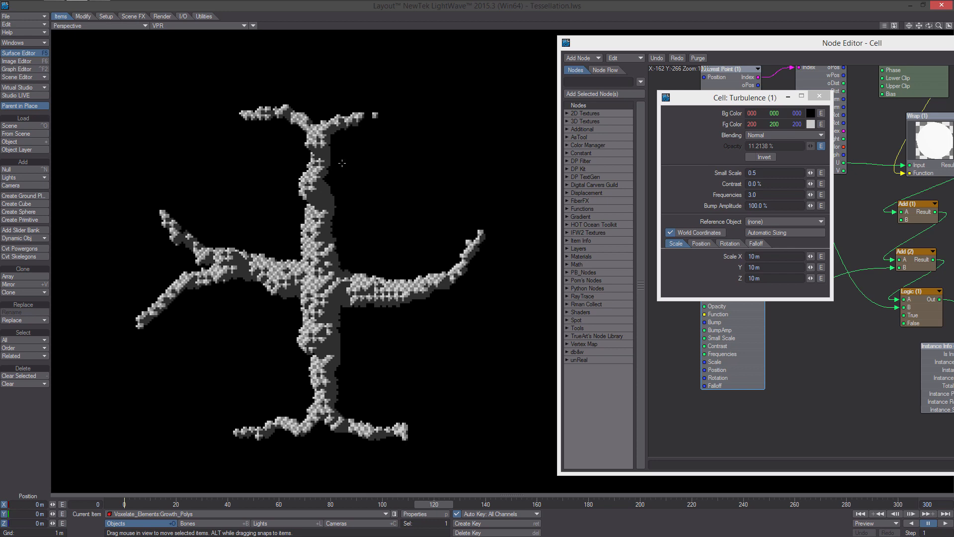
pyautogui.click(818, 95)
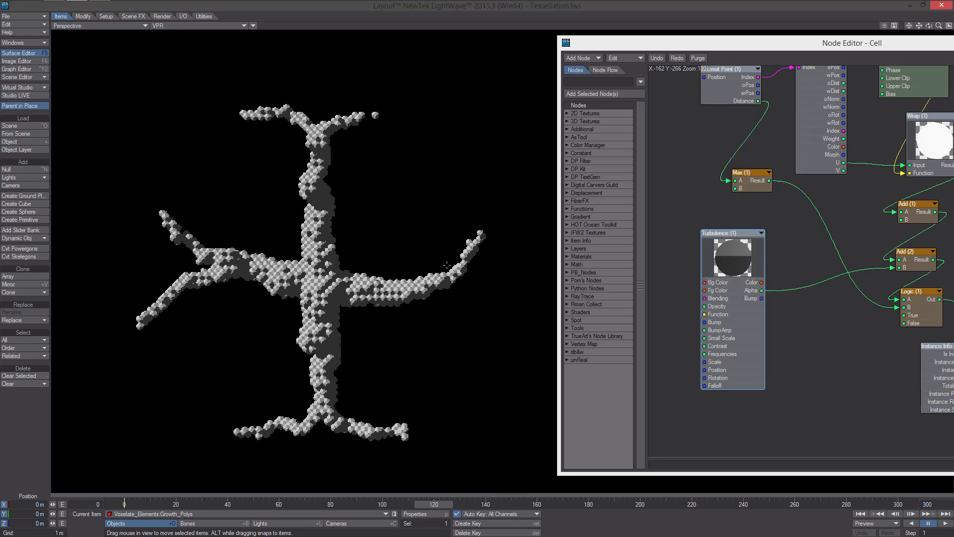
pyautogui.moveTo(439, 503); pyautogui.dragTo(124, 504)
pyautogui.moveTo(799, 43); pyautogui.dragTo(679, 18)
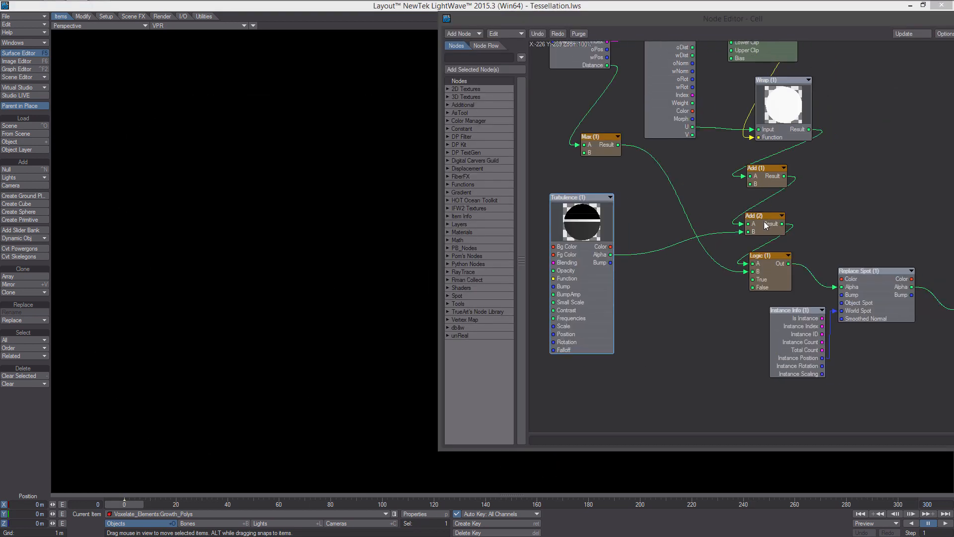
# - Set the envelope on the Add (1) node's B value to -2.5 at frame 0 and 5 at frame 300
pyautogui.doubleClick(764, 177)
pyautogui.click(821, 128)
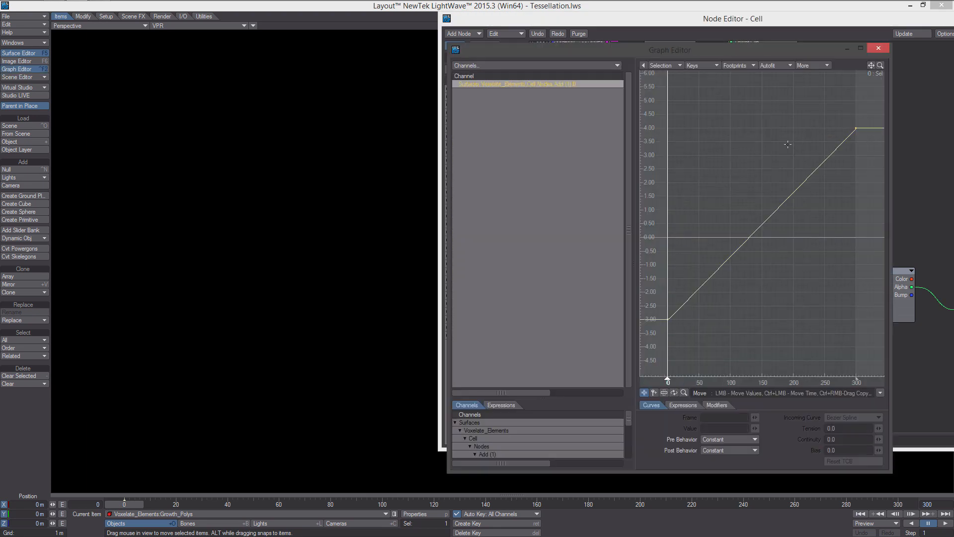
pyautogui.click(656, 304)
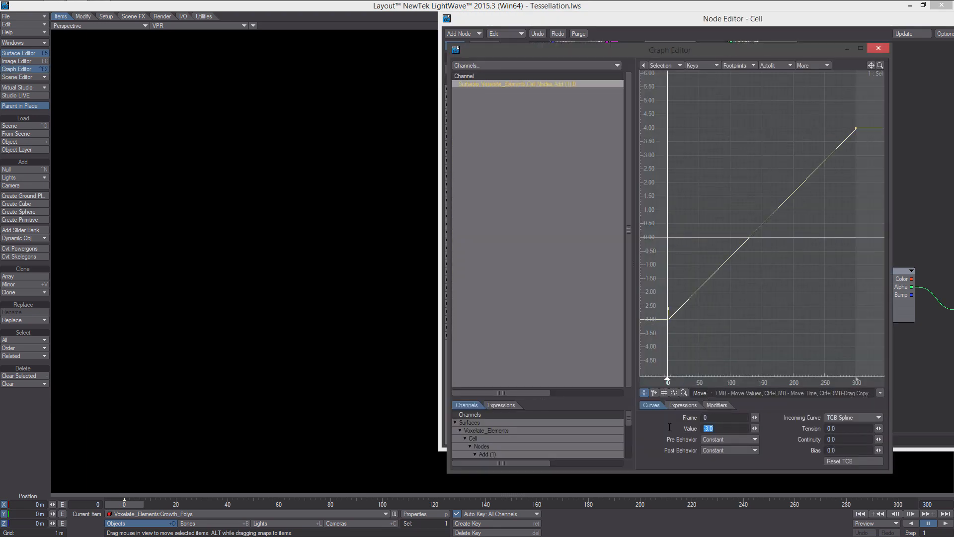
pyautogui.write('-2.5')
pyautogui.press('Return')
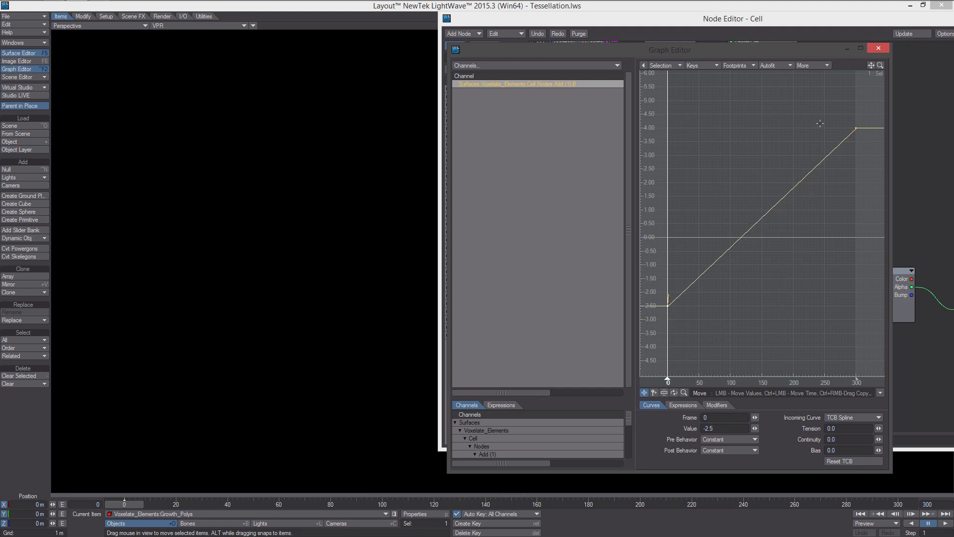
pyautogui.click(820, 123)
pyautogui.write('5')
pyautogui.press('Return')
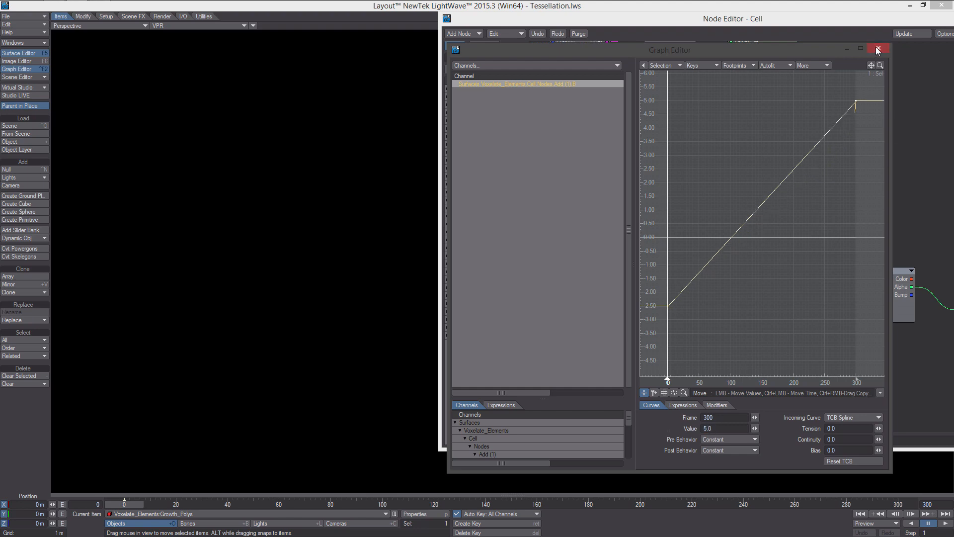
pyautogui.click(878, 49)
# - Scrub the timeline to preview the growth in VPR and return the viewport to Textured Shaded Solid
pyautogui.moveTo(124, 509); pyautogui.dragTo(607, 509)
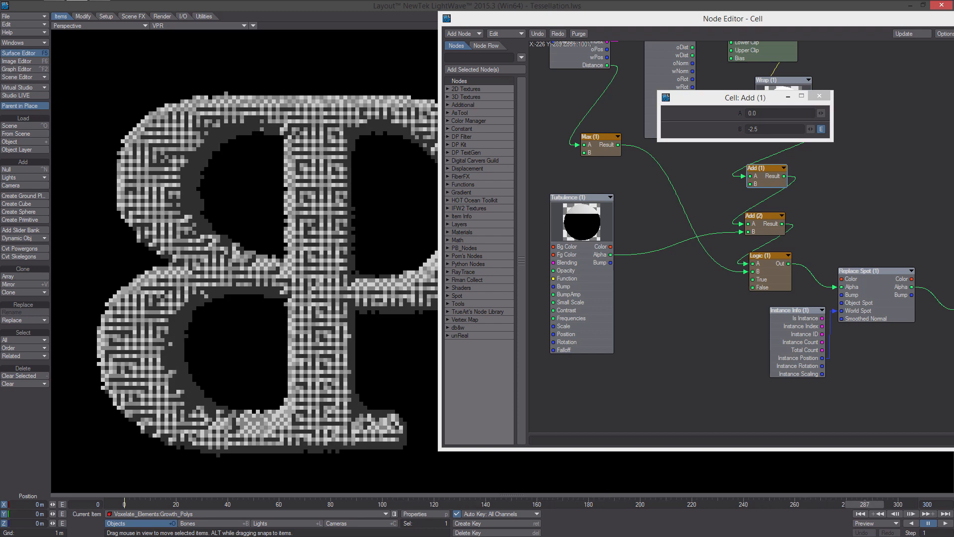
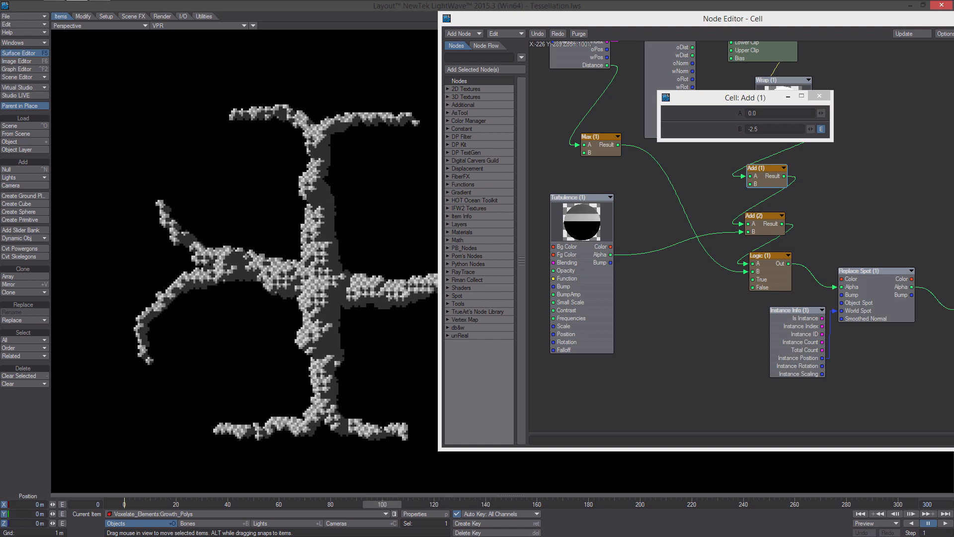
pyautogui.click(214, 25)
pyautogui.click(209, 50)
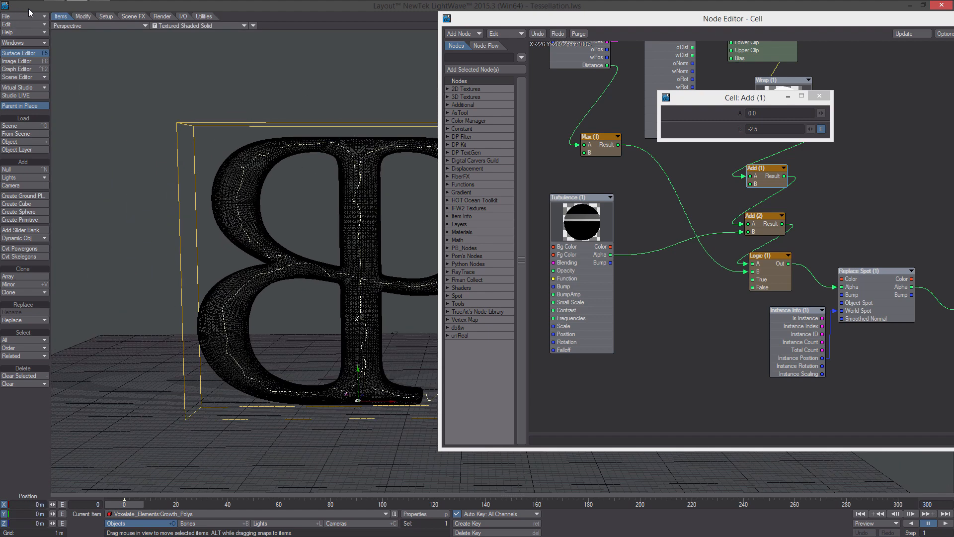
# - Save the scene under the new name Voxelate in the Scenes folder
pyautogui.click(24, 16)
pyautogui.moveTo(62, 52)
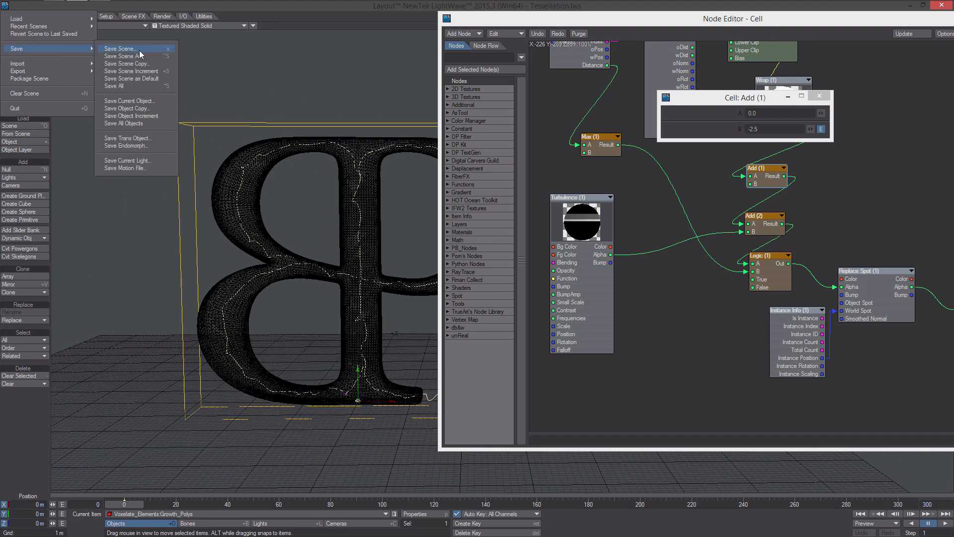
pyautogui.click(126, 55)
pyautogui.write('Voxelate')
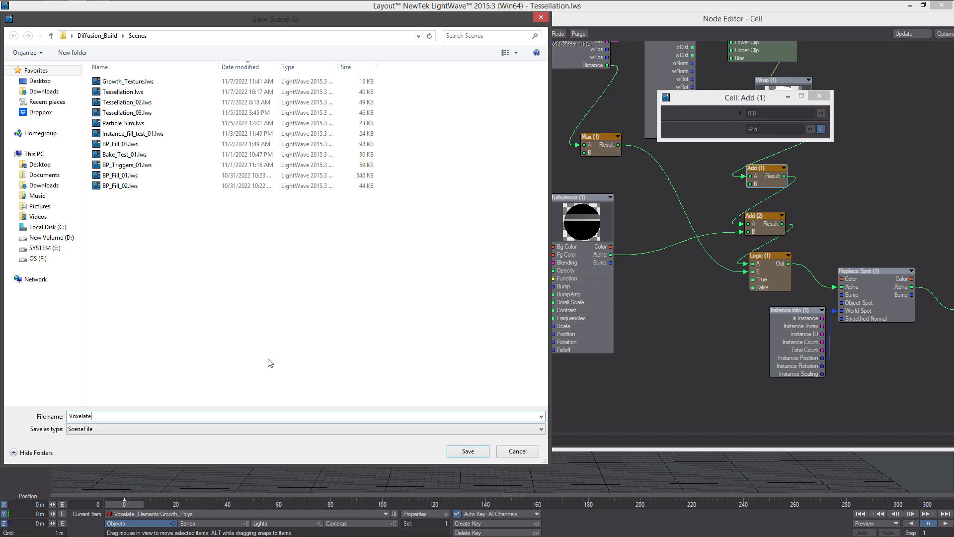
pyautogui.click(468, 451)
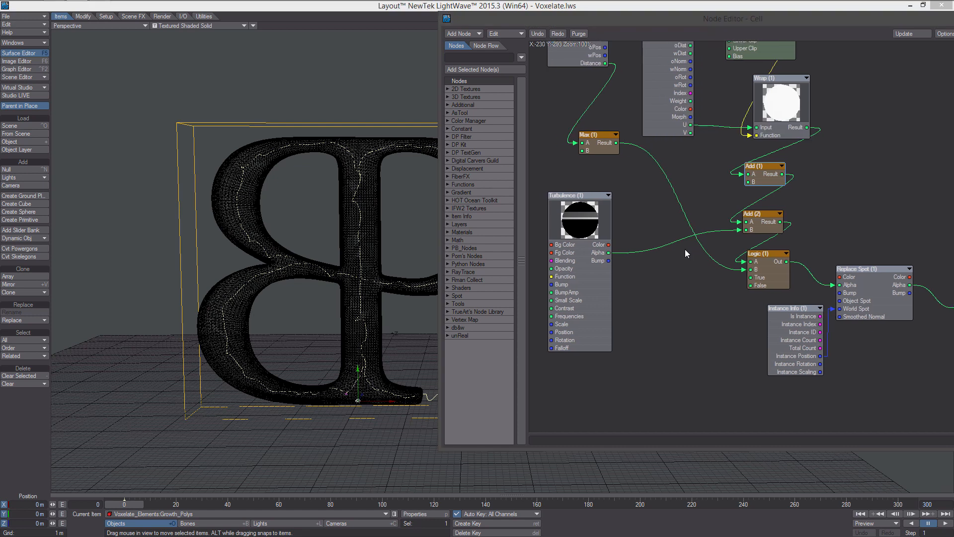
# - Rearrange the Instance Info and Surface nodes to clear space for more nodes ahead of the Surface node
pyautogui.keyDown('alt'); pyautogui.moveTo(767, 269); pyautogui.dragTo(700, 241); pyautogui.keyUp('alt')
pyautogui.moveTo(729, 301); pyautogui.dragTo(668, 305)
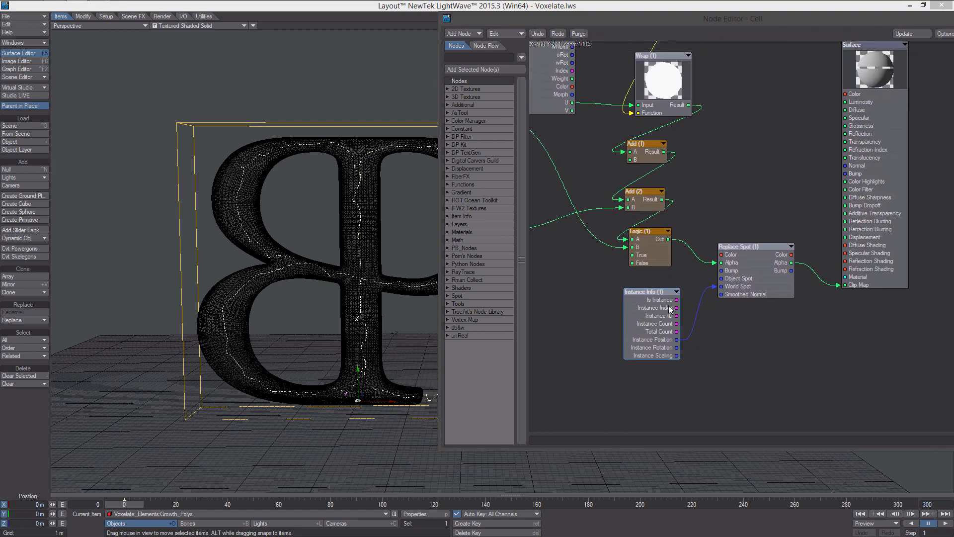
pyautogui.keyDown('alt'); pyautogui.moveTo(759, 146); pyautogui.dragTo(674, 234); pyautogui.keyUp('alt')
pyautogui.moveTo(790, 205); pyautogui.dragTo(842, 234)
pyautogui.keyDown('alt'); pyautogui.moveTo(676, 203); pyautogui.dragTo(799, 176); pyautogui.keyUp('alt')
# - Add a DP Kit Boolean node above Replace Spot and set its target object to Voxelate_Elements:BP
pyautogui.rightClick(744, 164)
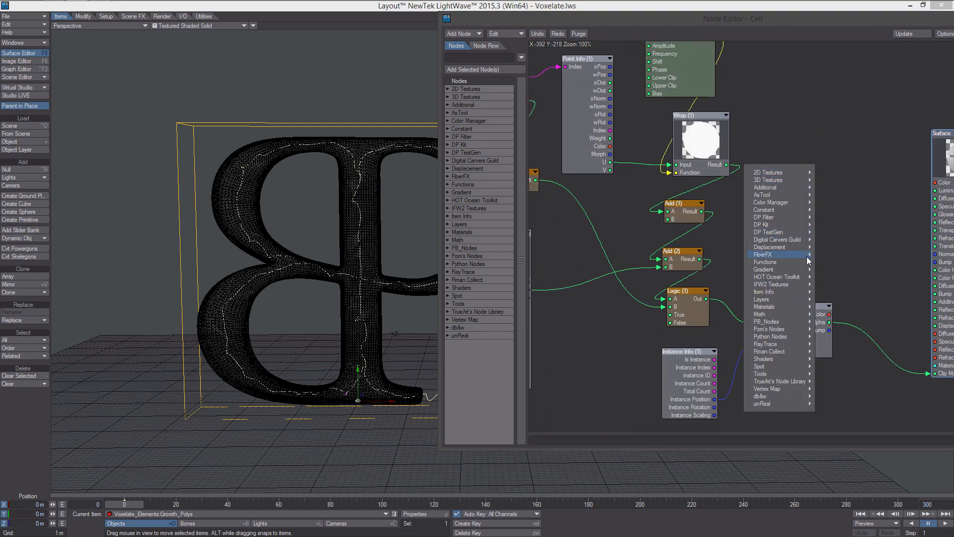
pyautogui.moveTo(789, 229)
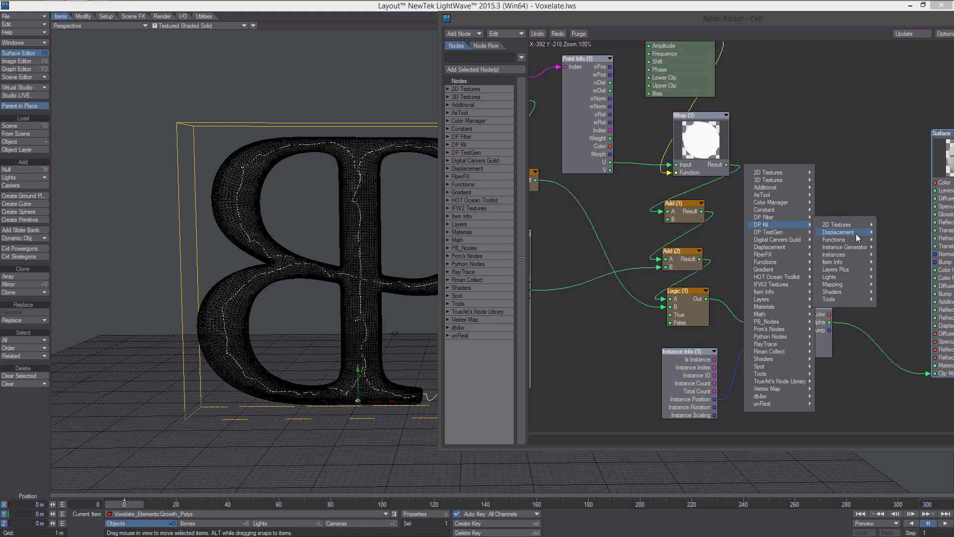
pyautogui.moveTo(854, 260)
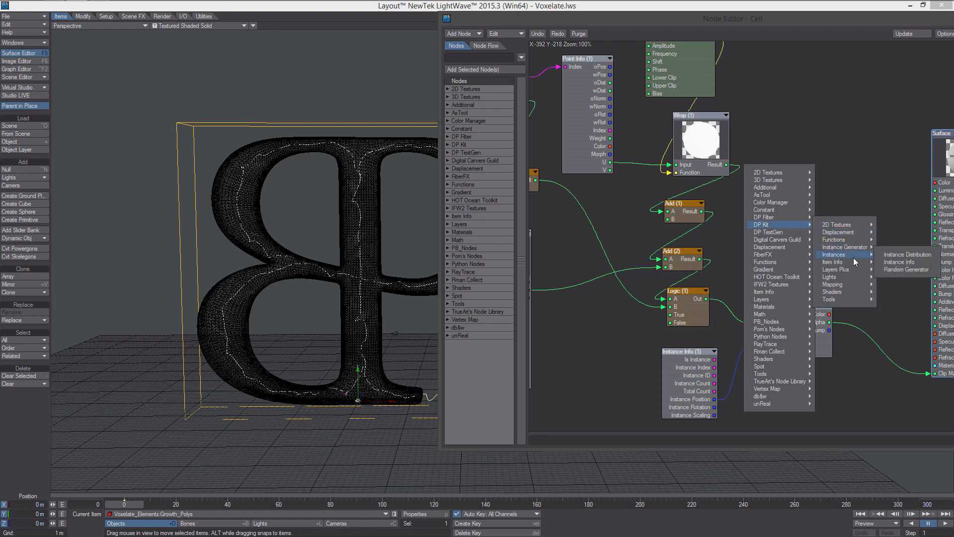
pyautogui.moveTo(766, 218)
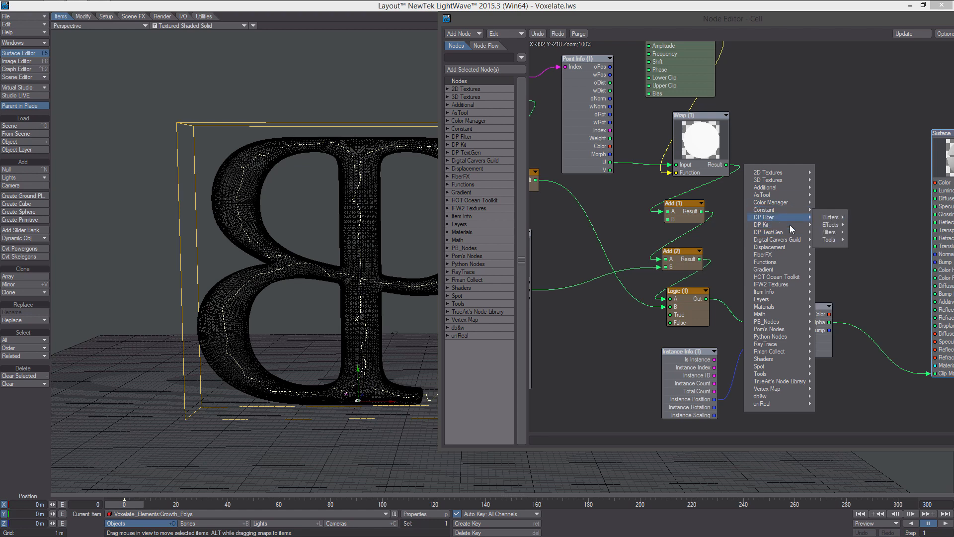
pyautogui.moveTo(848, 291)
pyautogui.click(886, 299)
pyautogui.keyDown('alt'); pyautogui.moveTo(776, 239); pyautogui.dragTo(725, 244); pyautogui.keyUp('alt')
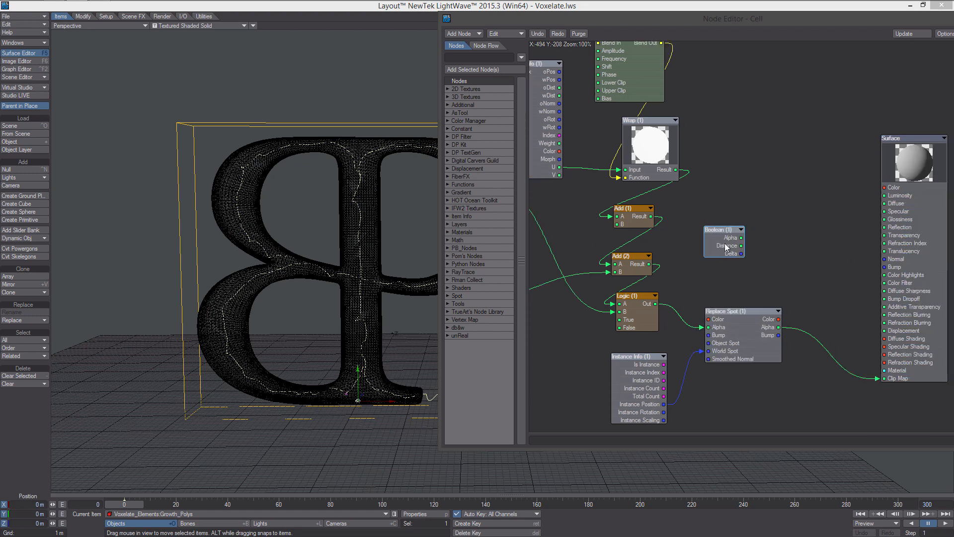
pyautogui.doubleClick(726, 247)
pyautogui.click(801, 114)
pyautogui.click(801, 117)
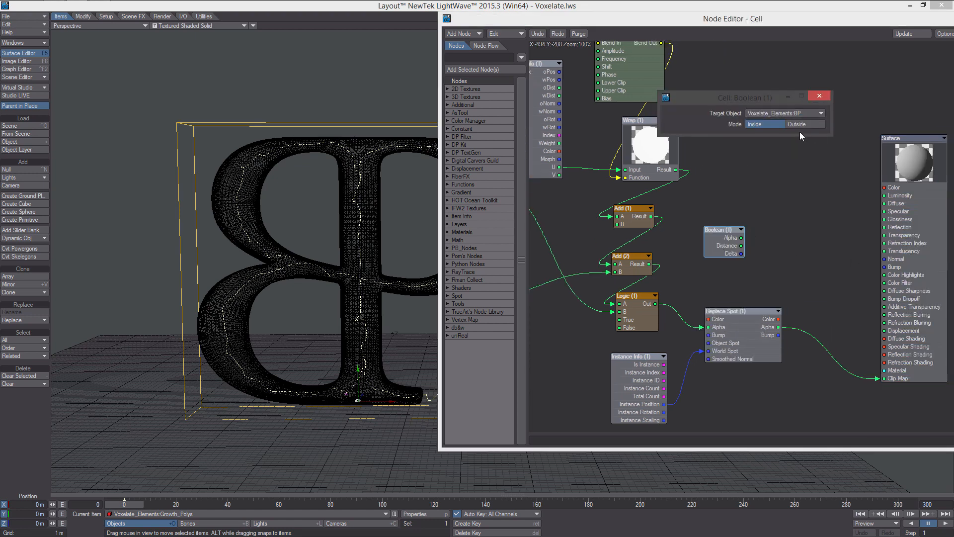
# - Space out the Surface, Replace Spot and Boolean nodes in the network
pyautogui.keyDown('alt'); pyautogui.moveTo(756, 270); pyautogui.dragTo(651, 249); pyautogui.keyUp('alt')
pyautogui.moveTo(800, 120); pyautogui.dragTo(835, 142)
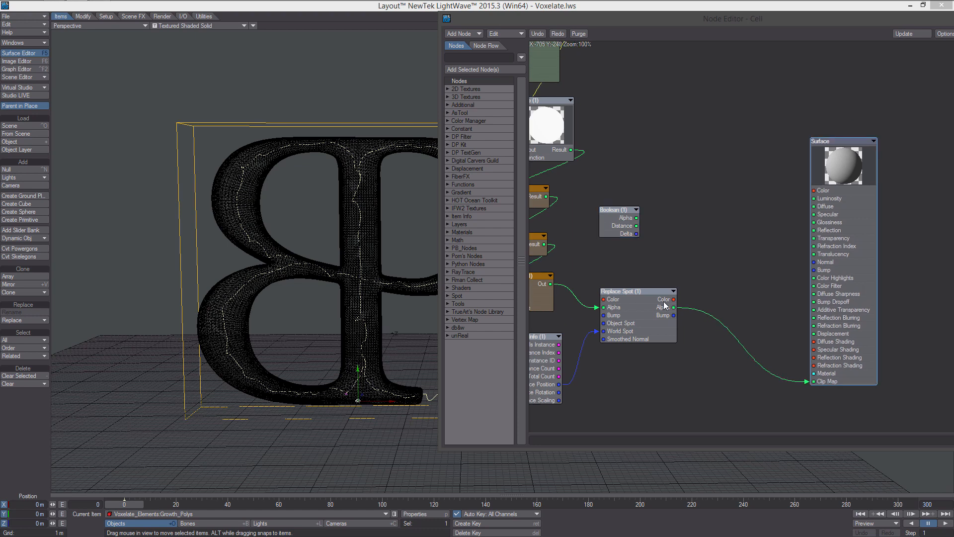
pyautogui.moveTo(654, 292); pyautogui.dragTo(660, 318)
pyautogui.moveTo(630, 211); pyautogui.dragTo(651, 225)
# - Add a scalar Add node, feeding Replace Spot's Alpha into A and the Boolean node's Alpha into B
pyautogui.rightClick(694, 250)
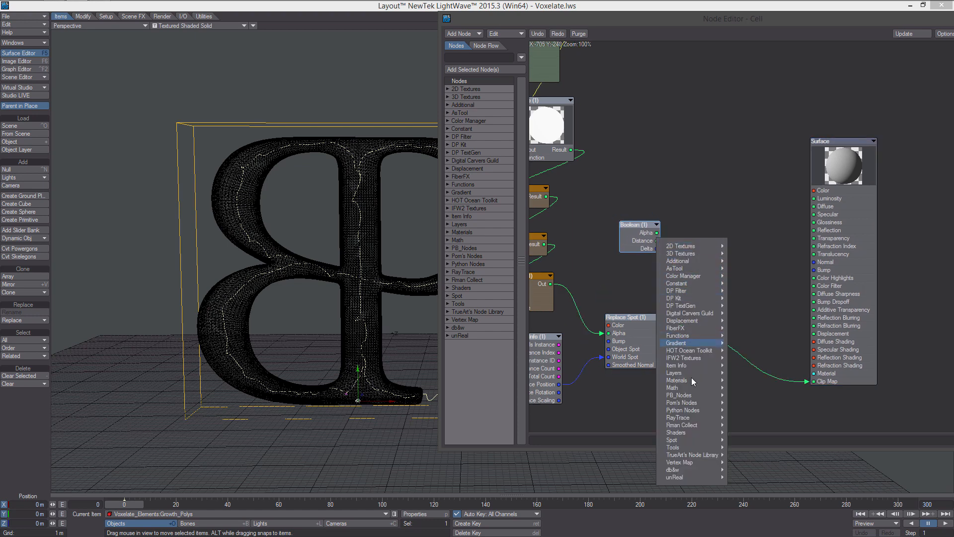
pyautogui.moveTo(714, 387)
pyautogui.moveTo(745, 388)
pyautogui.click(786, 395)
pyautogui.moveTo(771, 244); pyautogui.dragTo(737, 364)
pyautogui.moveTo(678, 334); pyautogui.dragTo(722, 354)
pyautogui.moveTo(657, 232); pyautogui.dragTo(785, 390)
pyautogui.moveTo(766, 382); pyautogui.dragTo(710, 373, button='middle')
pyautogui.moveTo(684, 337); pyautogui.dragTo(703, 327)
pyautogui.moveTo(782, 264); pyautogui.dragTo(822, 258)
# - Add a scalar Min node, feed the new Add node's Result into its A input and open its settings
pyautogui.rightClick(723, 222)
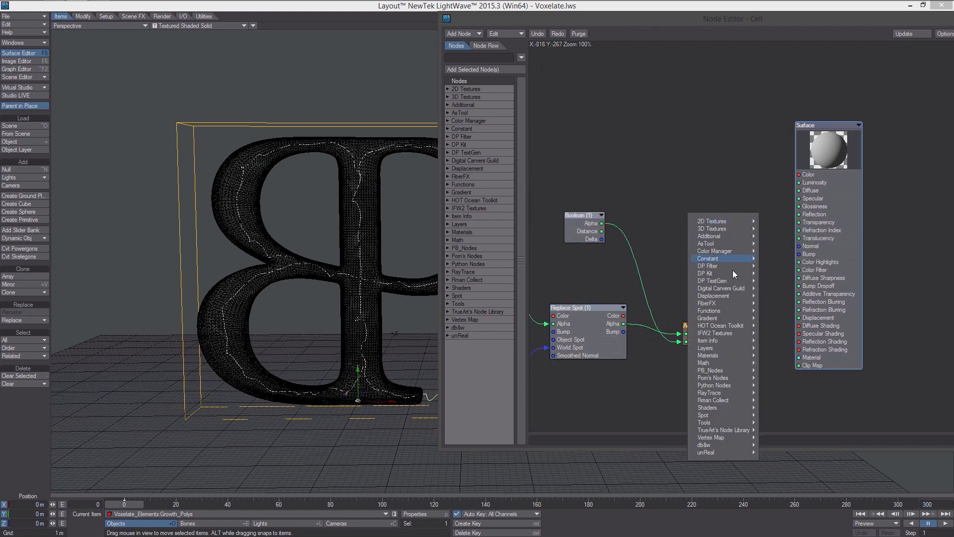
pyautogui.moveTo(708, 362)
pyautogui.moveTo(775, 363)
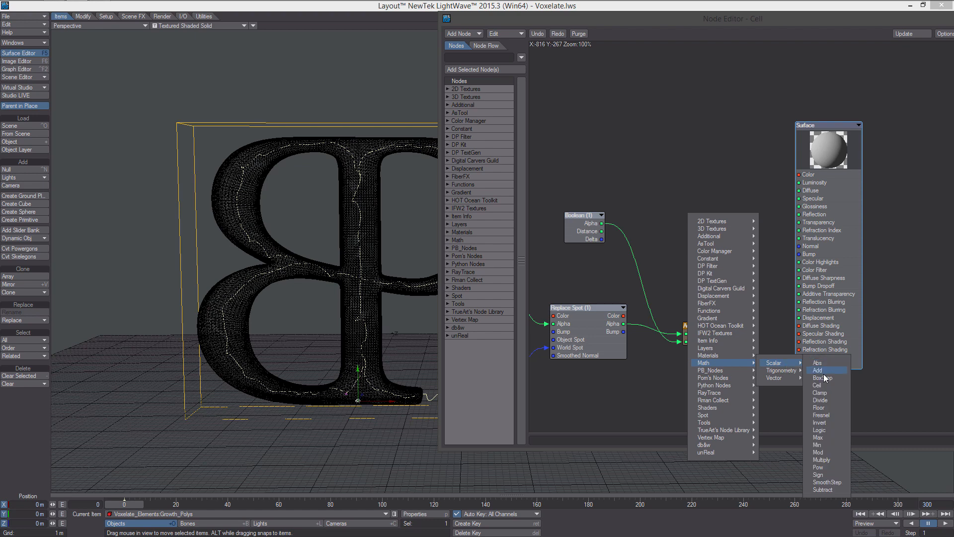
pyautogui.click(817, 445)
pyautogui.moveTo(769, 248); pyautogui.dragTo(744, 342)
pyautogui.doubleClick(759, 334)
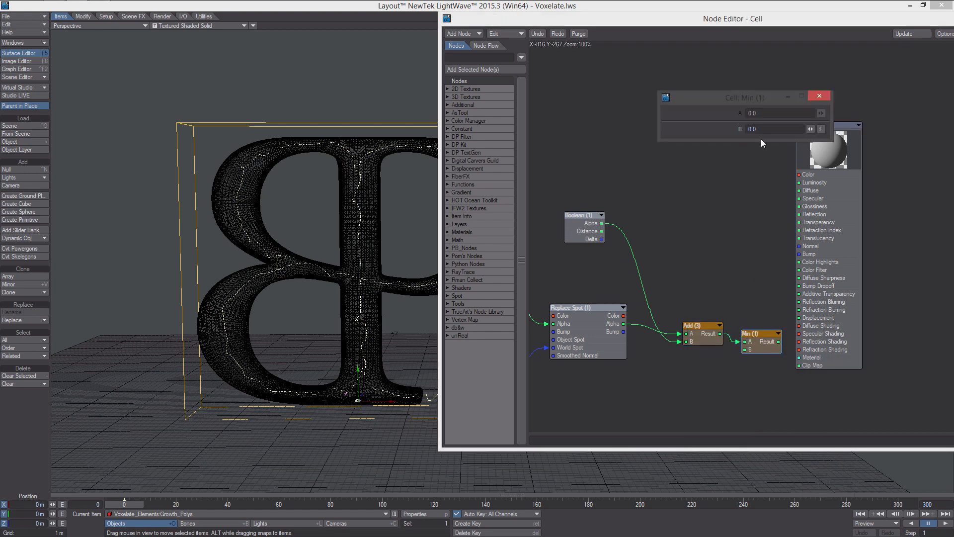
pyautogui.click(819, 95)
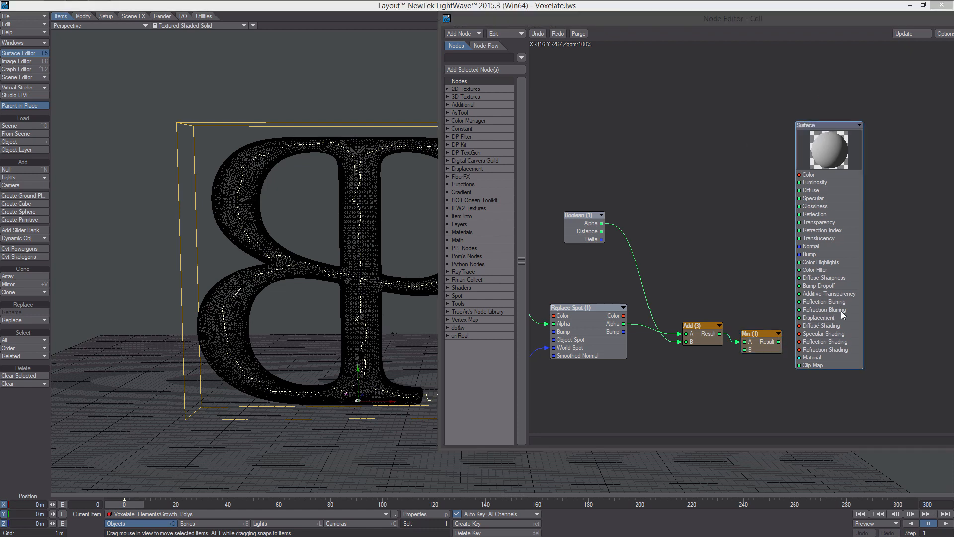
# - Connect the Min node's Result to the surface's Clip Map and close the Node Editor
pyautogui.moveTo(841, 311); pyautogui.dragTo(863, 308)
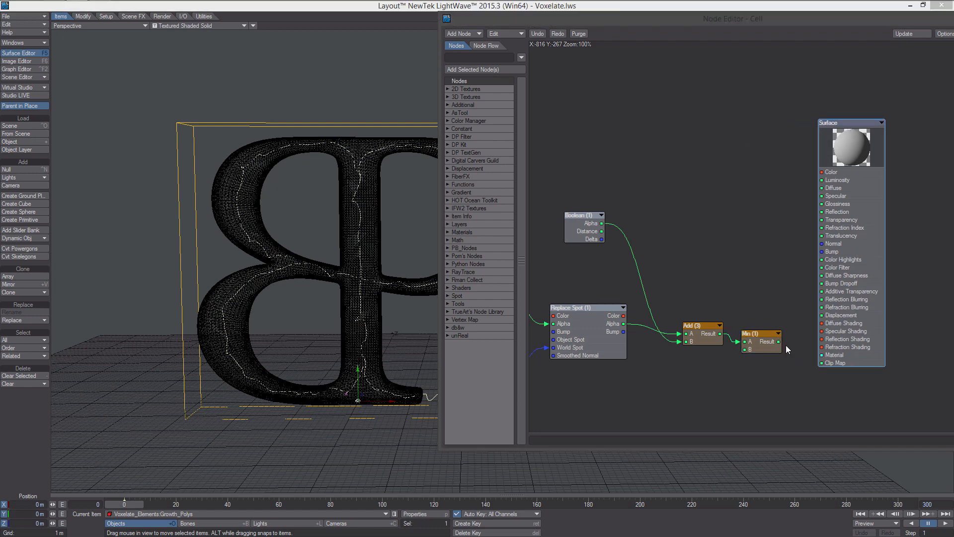
pyautogui.moveTo(778, 341); pyautogui.dragTo(821, 363)
pyautogui.moveTo(453, 26); pyautogui.dragTo(524, 44)
pyautogui.moveTo(673, 38); pyautogui.dragTo(431, 48)
pyautogui.click(844, 45)
# - Frame the whole letter in VPR and scrub to frame 300 and back to frame 0 to preview the fill
pyautogui.scroll(4, 456, 259)
pyautogui.keyDown('alt'); pyautogui.keyDown('shift'); pyautogui.moveTo(455, 259); pyautogui.dragTo(530, 251); pyautogui.keyUp('shift'); pyautogui.keyUp('alt')
pyautogui.click(220, 26)
pyautogui.click(229, 62)
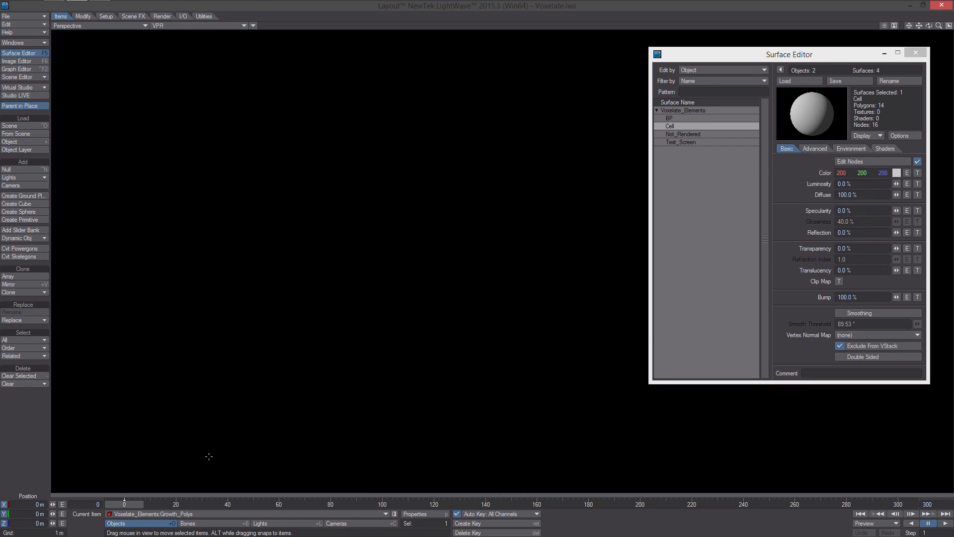
pyautogui.moveTo(119, 504); pyautogui.dragTo(898, 504)
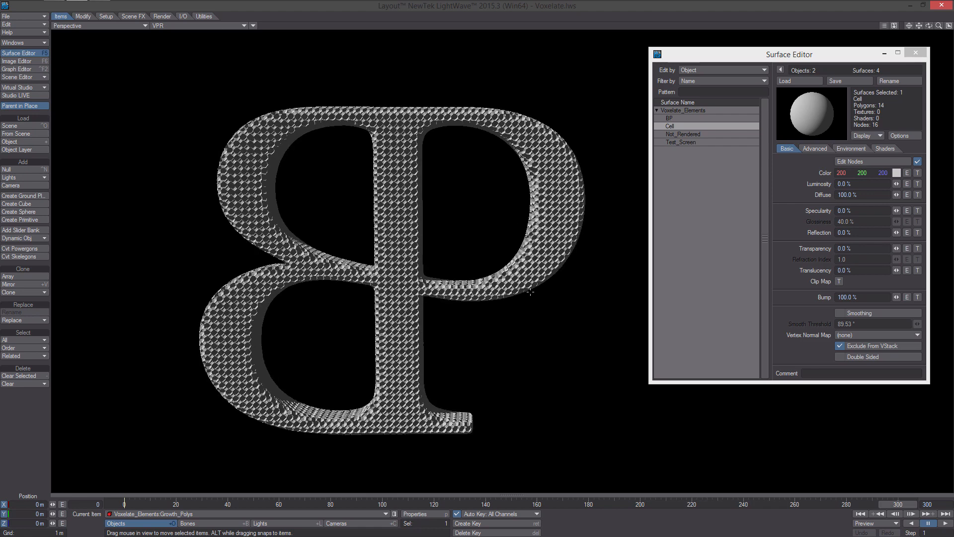
pyautogui.moveTo(896, 504); pyautogui.dragTo(125, 504)
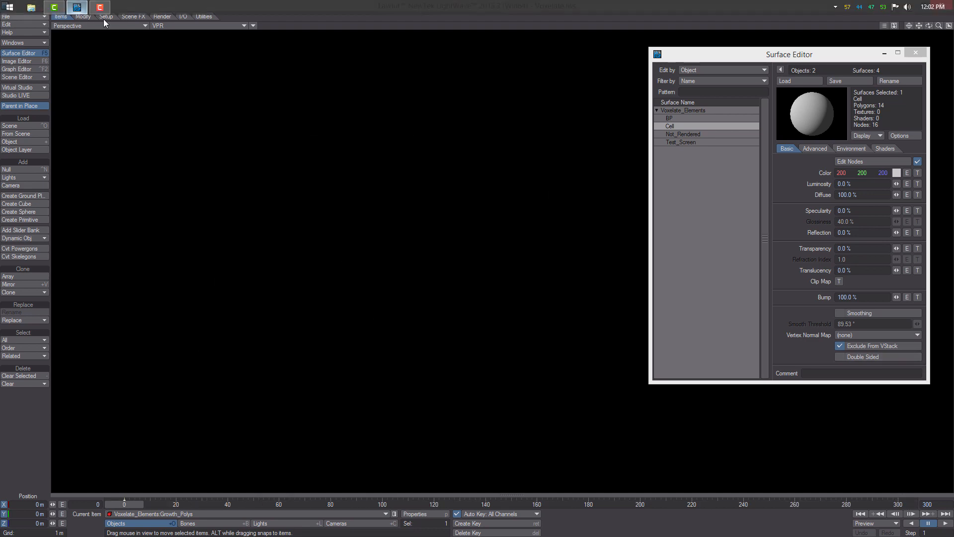
# - Return the viewport to Textured Shaded Solid and save the scene
pyautogui.click(175, 26)
pyautogui.click(179, 50)
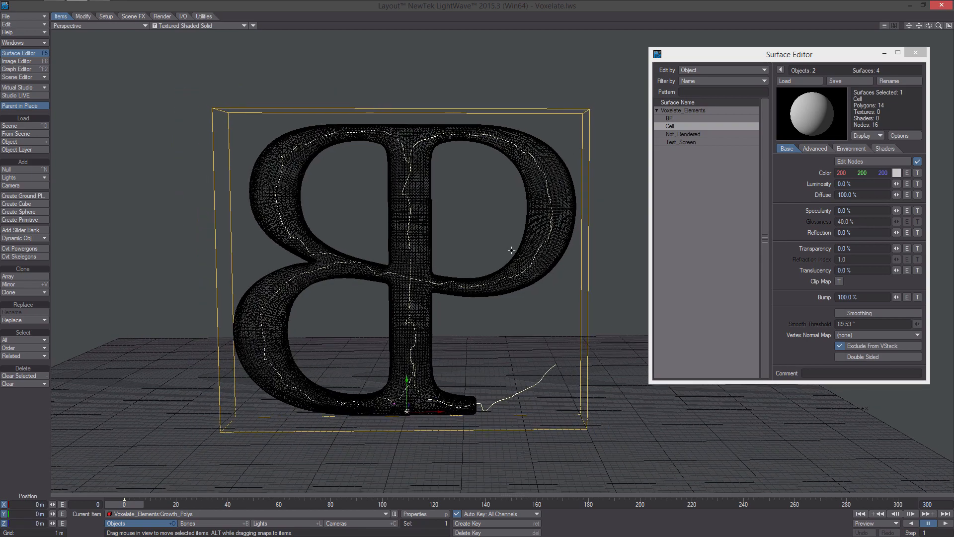
pyautogui.press('s')
pyautogui.press('Return')
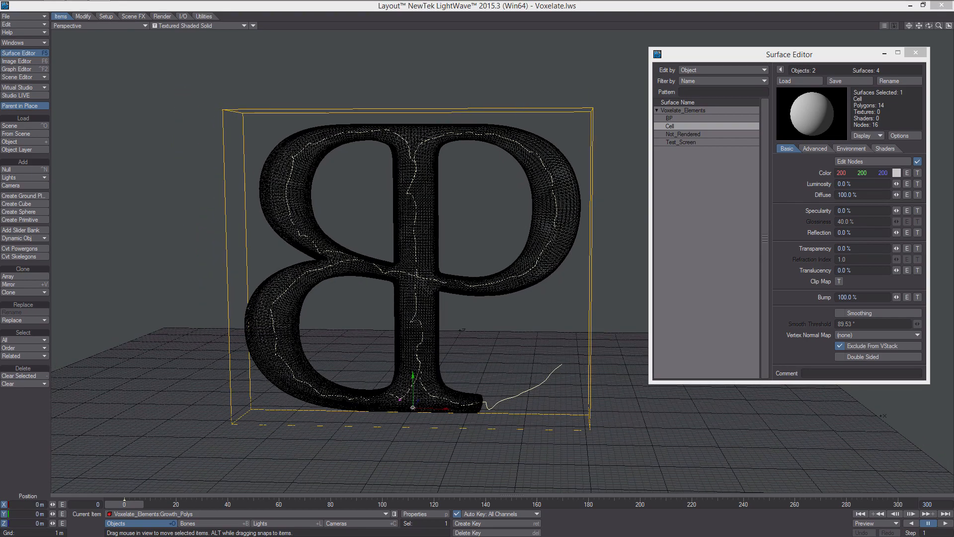
# - Activate the BP object in the Scene Editor and close the editor
pyautogui.scroll(3, 503, 250)
pyautogui.click(30, 43)
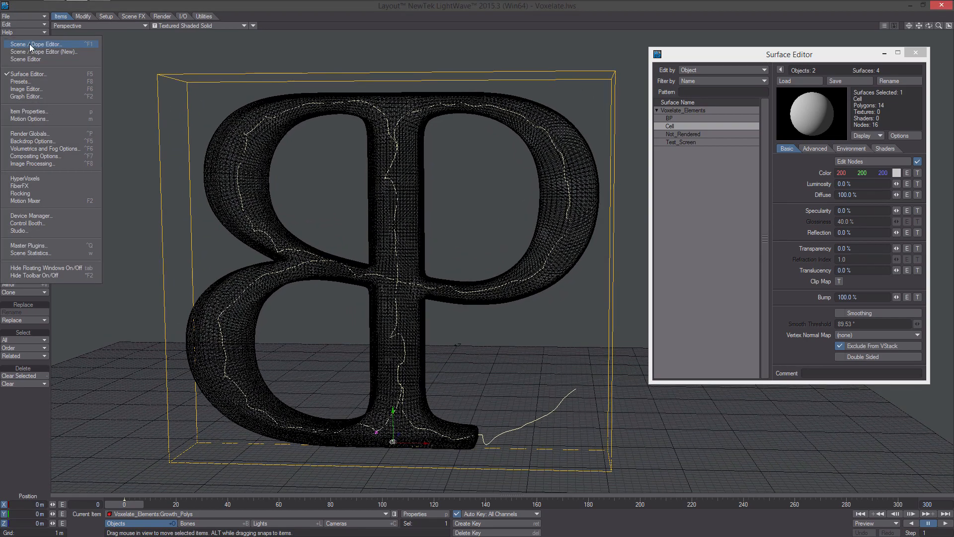
pyautogui.click(31, 45)
pyautogui.click(427, 233)
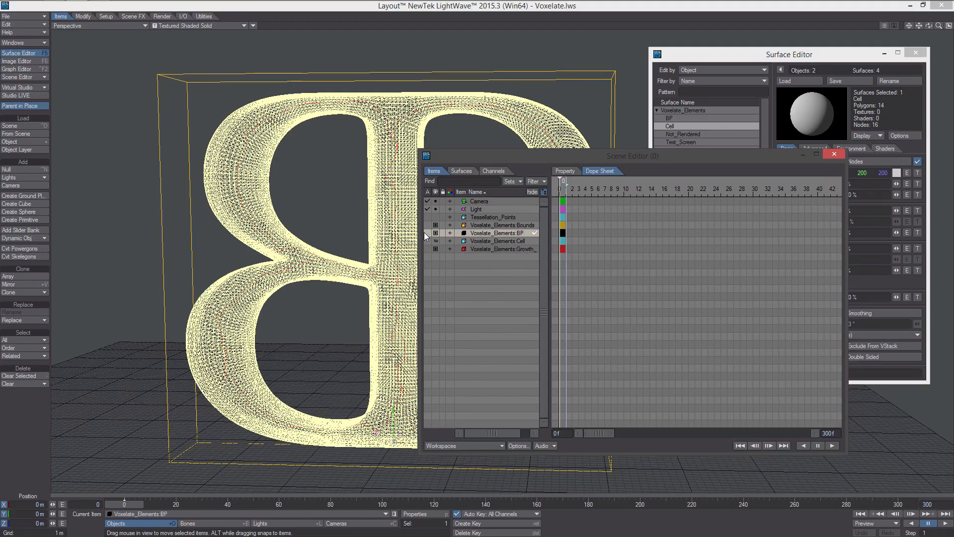
pyautogui.click(835, 155)
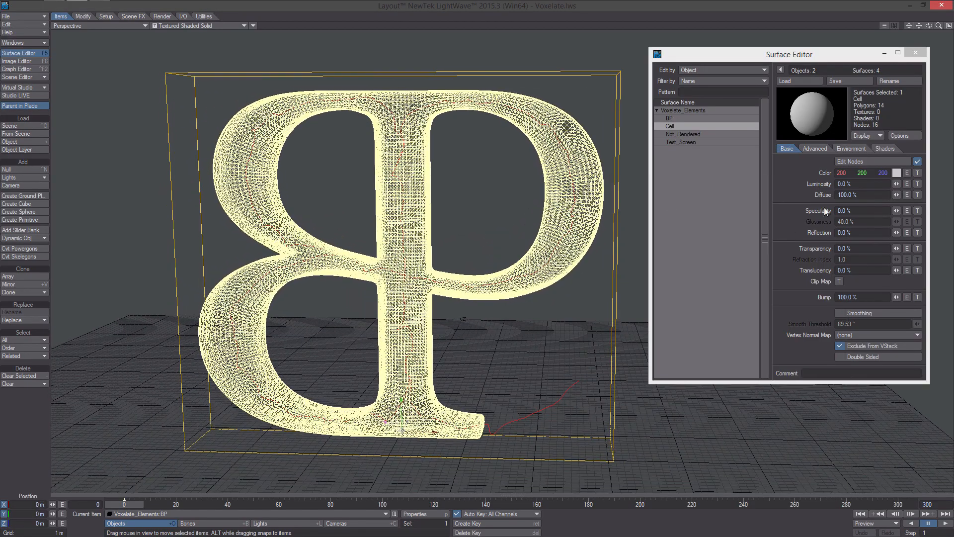
# - Copy the growth nodes of the Cell surface, from Nearest Point and Turbulence through Replace Spot, and close the Node Editor
pyautogui.click(860, 163)
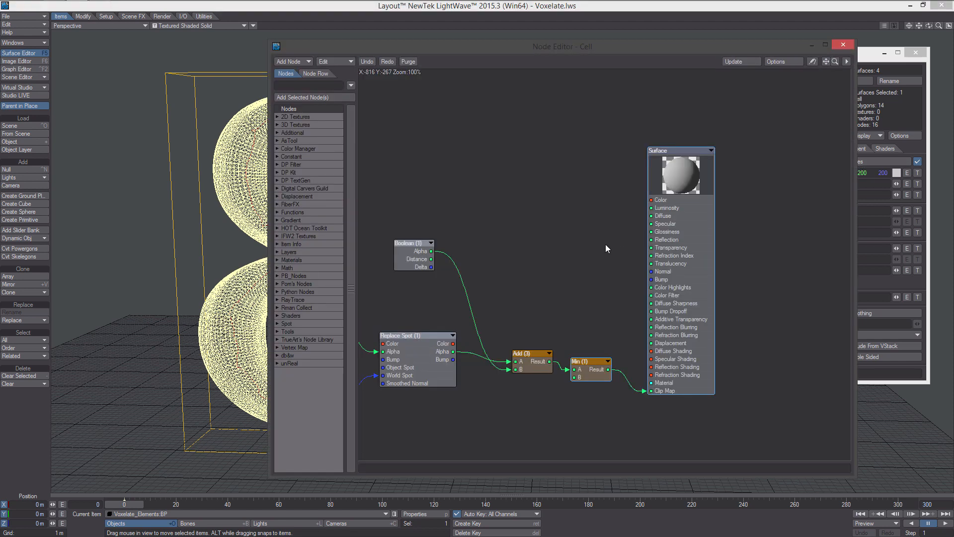
pyautogui.keyDown('alt'); pyautogui.moveTo(448, 248); pyautogui.dragTo(738, 169); pyautogui.keyUp('alt')
pyautogui.keyDown('alt'); pyautogui.moveTo(667, 174); pyautogui.dragTo(703, 273); pyautogui.keyUp('alt')
pyautogui.moveTo(757, 457); pyautogui.dragTo(723, 403)
pyautogui.moveTo(607, 431); pyautogui.dragTo(338, 463)
pyautogui.keyDown('alt'); pyautogui.moveTo(716, 287); pyautogui.dragTo(734, 323); pyautogui.keyUp('alt')
pyautogui.moveTo(756, 88); pyautogui.dragTo(440, 436)
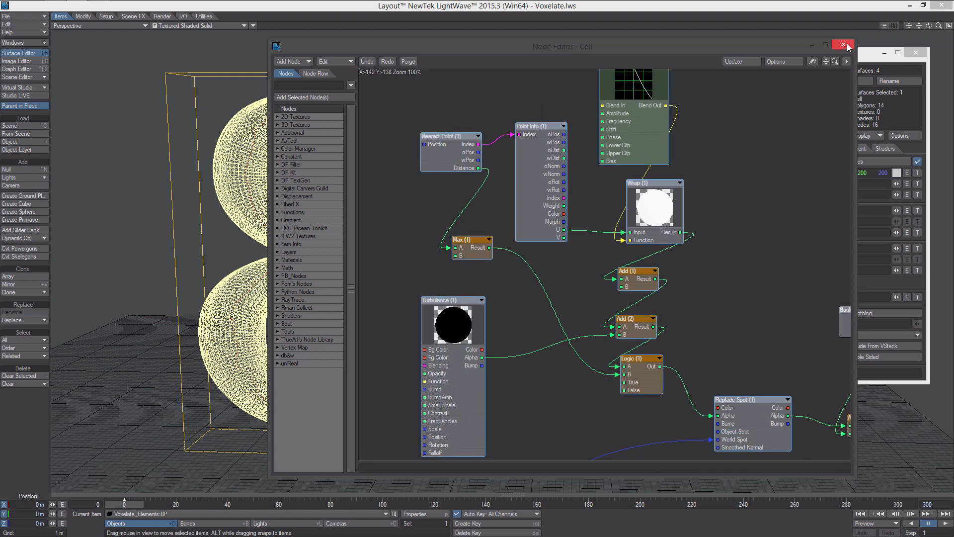
pyautogui.click(844, 44)
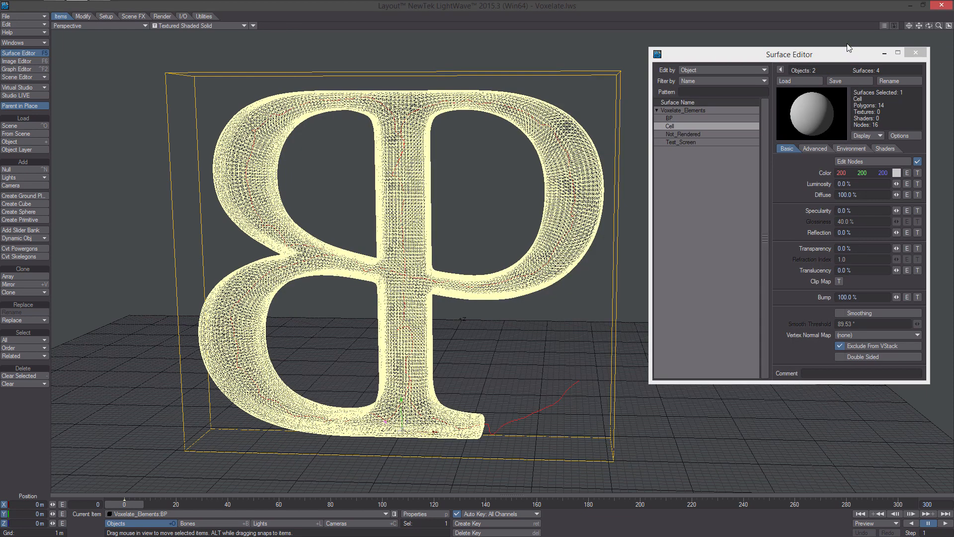
# - Enable nodes on the BP surface, paste the copied growth nodes and arrange them clear of the Input node
pyautogui.click(685, 119)
pyautogui.click(918, 161)
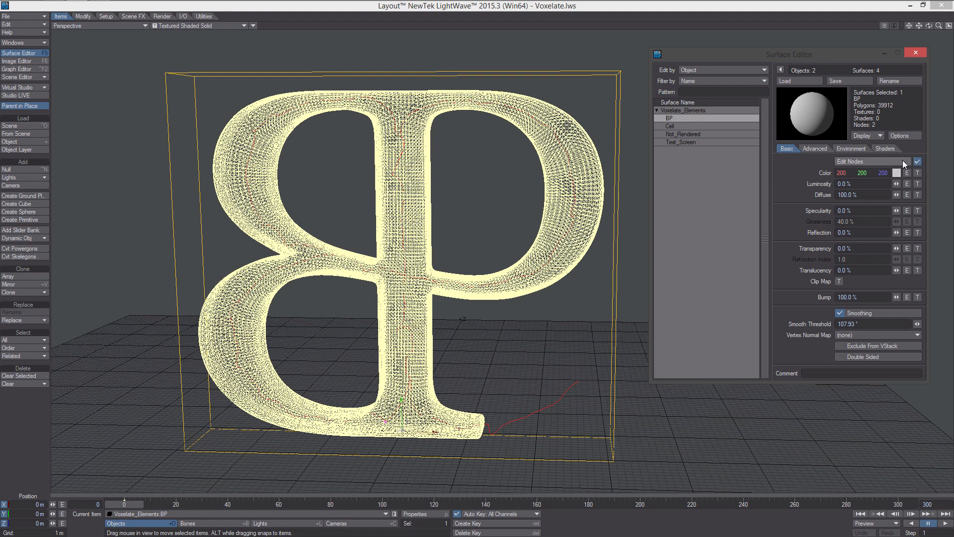
pyautogui.click(903, 160)
pyautogui.keyDown('alt'); pyautogui.moveTo(520, 249); pyautogui.dragTo(605, 255); pyautogui.keyUp('alt')
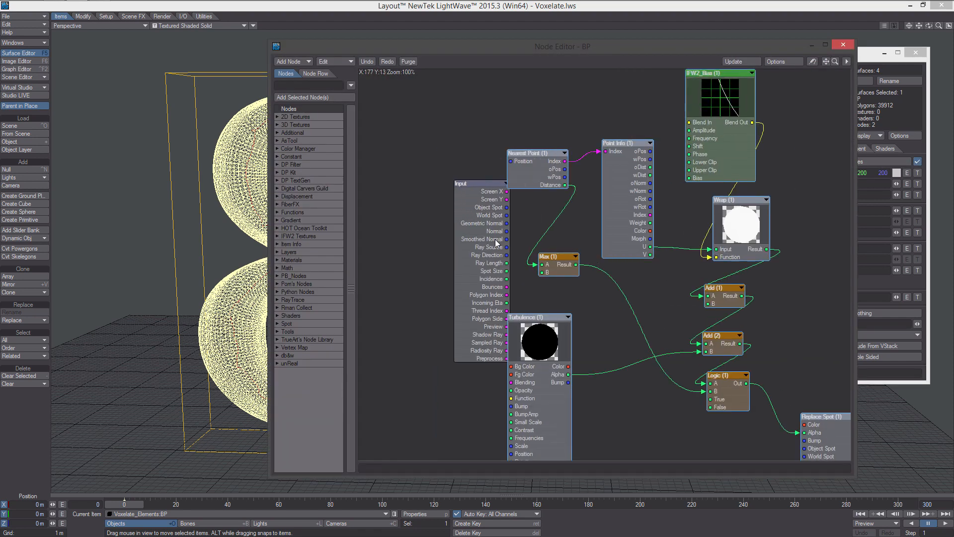
pyautogui.moveTo(494, 239); pyautogui.dragTo(350, 163)
pyautogui.keyDown('alt'); pyautogui.moveTo(846, 224); pyautogui.dragTo(827, 141); pyautogui.keyUp('alt')
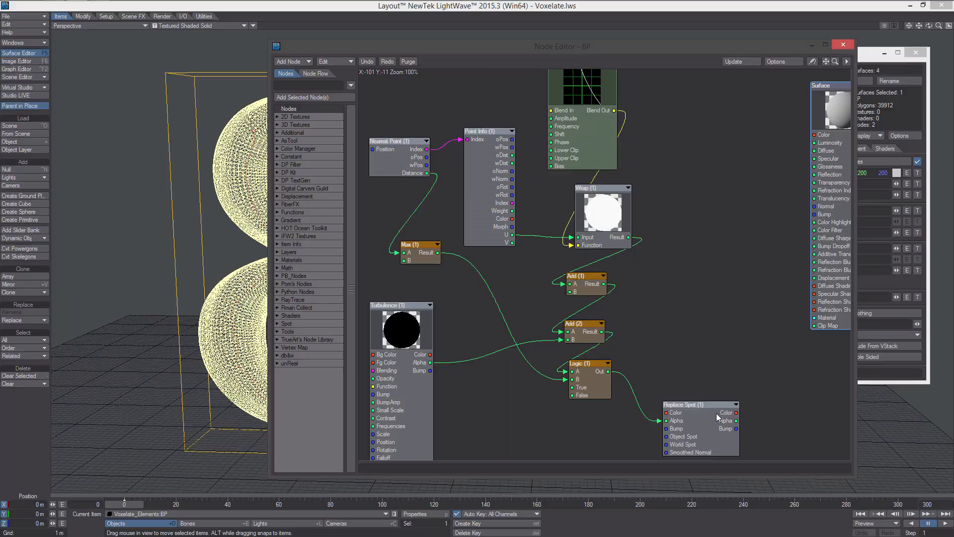
pyautogui.moveTo(717, 413); pyautogui.dragTo(744, 394)
pyautogui.moveTo(510, 45); pyautogui.dragTo(643, 38)
# - Disable the DP Instancer on the Cell object in Object Properties and close the window
pyautogui.moveTo(318, 249)
pyautogui.keyDown('ctrl'); pyautogui.keyDown('alt'); pyautogui.mouseDown()
pyautogui.moveTo(377, 248)
pyautogui.moveTo(269, 249)
pyautogui.moveTo(345, 249)
pyautogui.moveTo(308, 248)
pyautogui.mouseUp(); pyautogui.keyUp('alt'); pyautogui.keyUp('ctrl')
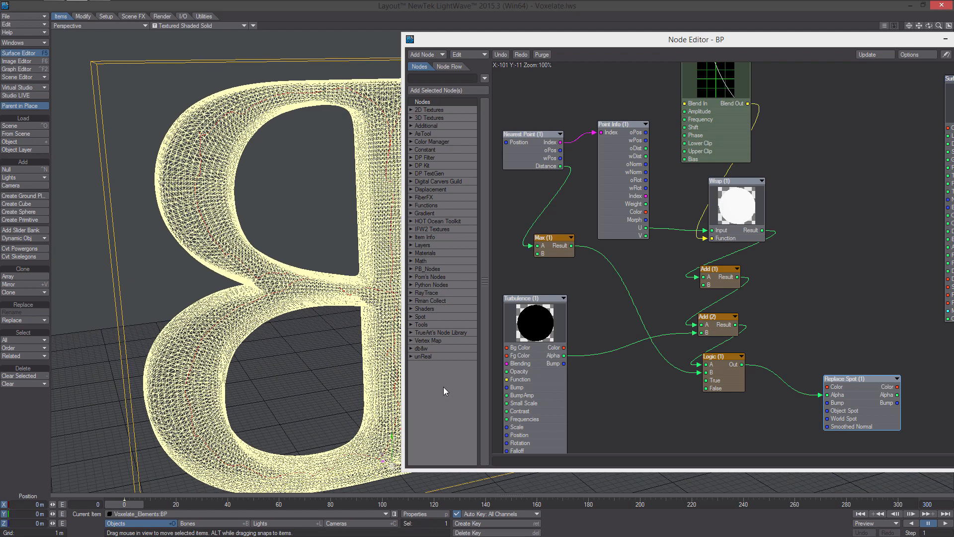
pyautogui.click(420, 513)
pyautogui.click(845, 234)
pyautogui.press('Down')
pyautogui.press('Down')
pyautogui.press('Down')
pyautogui.press('Down')
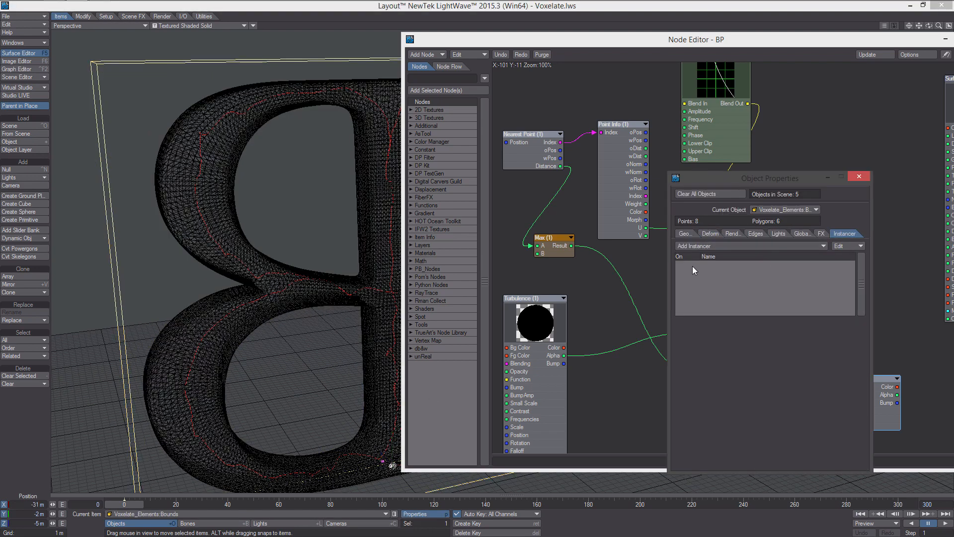
pyautogui.click(864, 174)
# - Reposition the Surface and Replace Spot nodes and connect the Logic node's Out to the BP surface's Clip Map
pyautogui.keyDown('alt'); pyautogui.moveTo(871, 159); pyautogui.dragTo(797, 125); pyautogui.keyUp('alt')
pyautogui.moveTo(895, 156); pyautogui.dragTo(913, 247)
pyautogui.moveTo(824, 360); pyautogui.dragTo(820, 320)
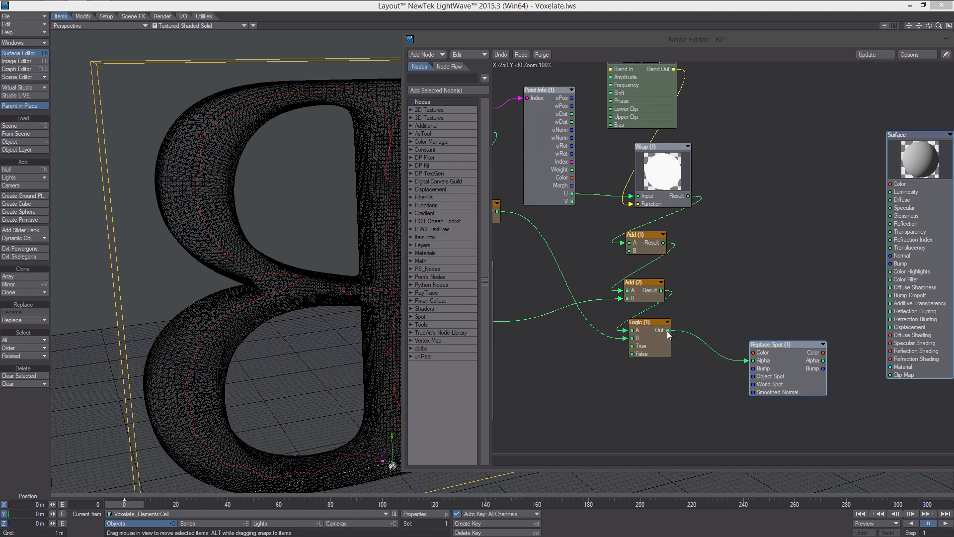
pyautogui.moveTo(669, 330); pyautogui.dragTo(753, 352)
pyautogui.moveTo(823, 368); pyautogui.dragTo(890, 375)
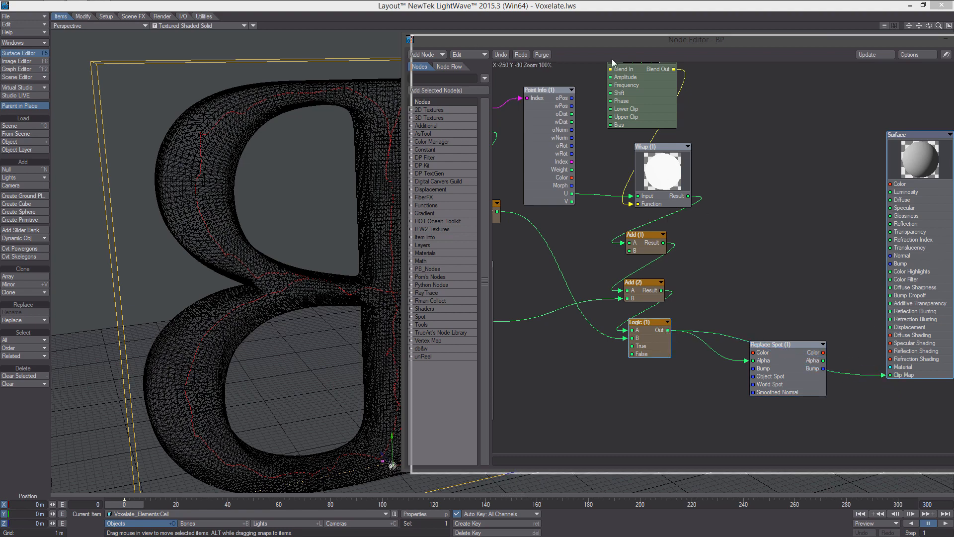
# - Close the Node Editor, scrub the timeline in VPR to preview the clipped BP surface, and return to Textured Shaded Solid
pyautogui.moveTo(613, 63); pyautogui.dragTo(825, 81)
pyautogui.click(189, 26)
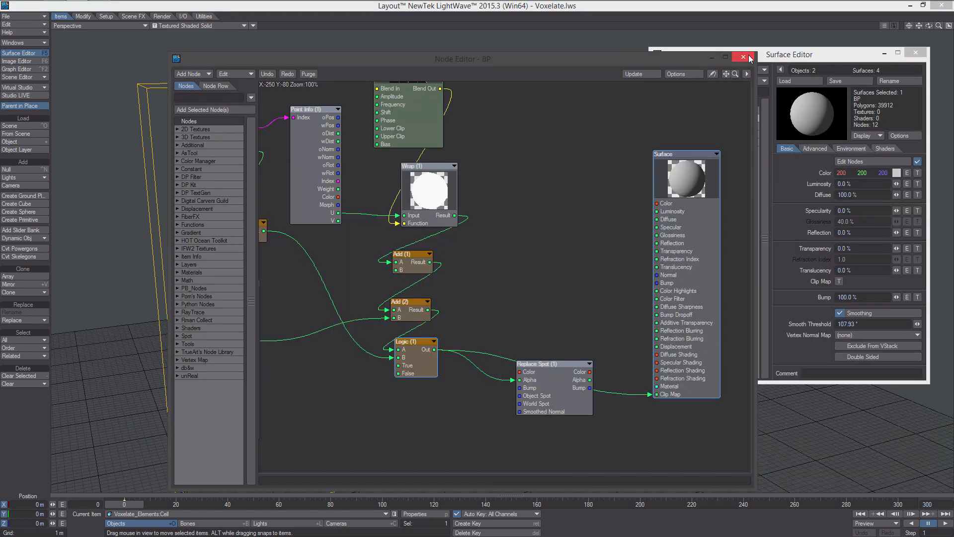
pyautogui.click(743, 57)
pyautogui.click(221, 23)
pyautogui.click(216, 68)
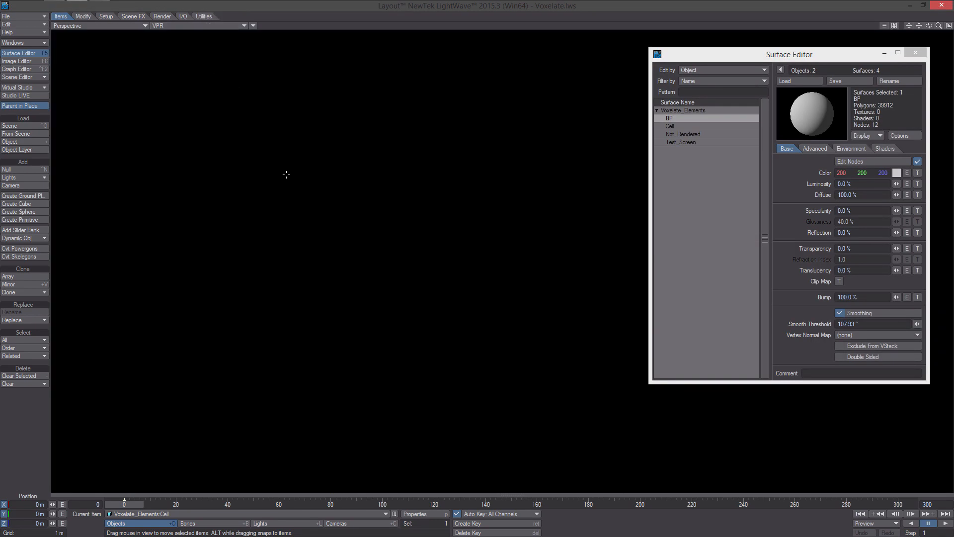
pyautogui.moveTo(127, 503); pyautogui.dragTo(418, 504)
pyautogui.click(226, 26)
pyautogui.click(222, 52)
# - Add a DP Kit Nearest Point node to the BP surface network and set its object to Tessellation_Points
pyautogui.click(898, 160)
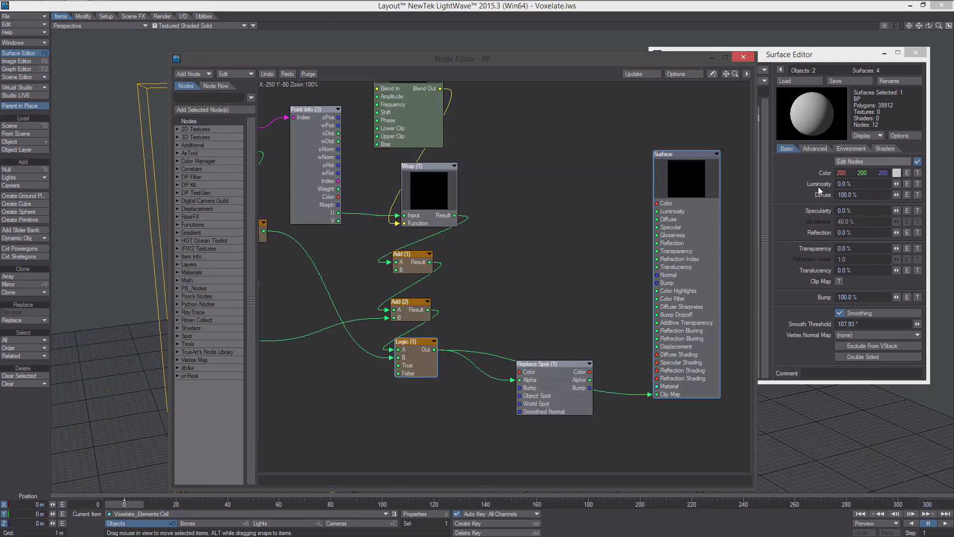
pyautogui.moveTo(542, 247); pyautogui.dragTo(518, 180, button='middle')
pyautogui.moveTo(655, 188); pyautogui.dragTo(683, 212)
pyautogui.moveTo(533, 321); pyautogui.dragTo(566, 275)
pyautogui.moveTo(427, 327); pyautogui.dragTo(519, 304, button='middle')
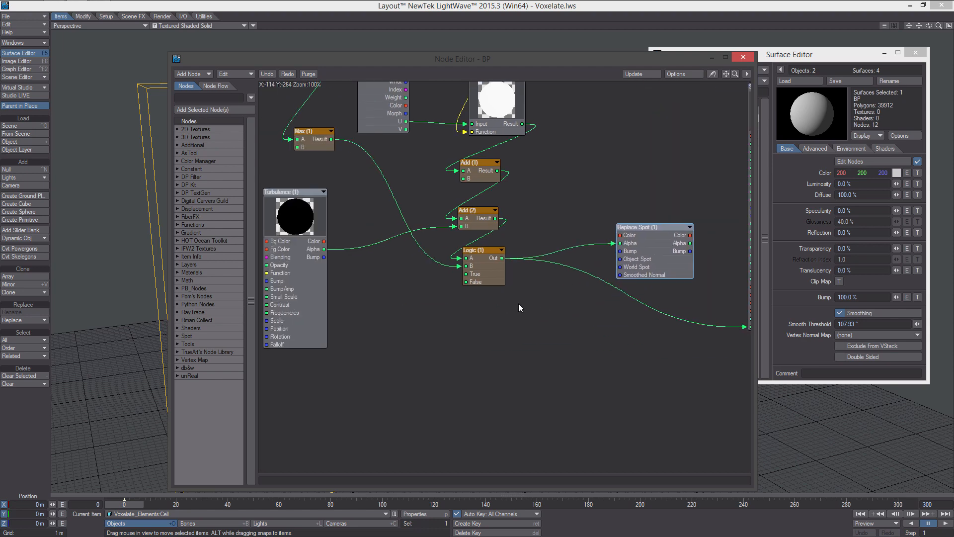
pyautogui.rightClick(415, 307)
pyautogui.moveTo(466, 358)
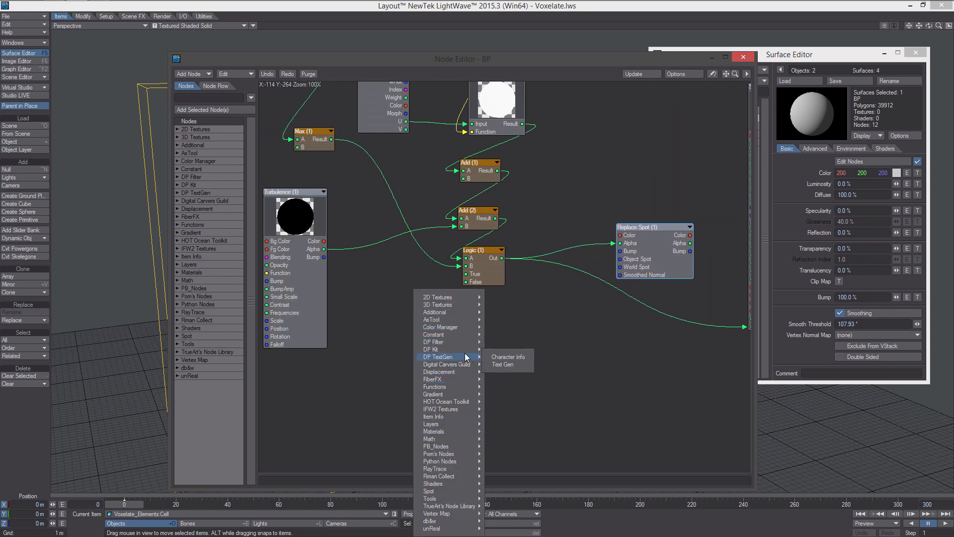
pyautogui.moveTo(529, 387)
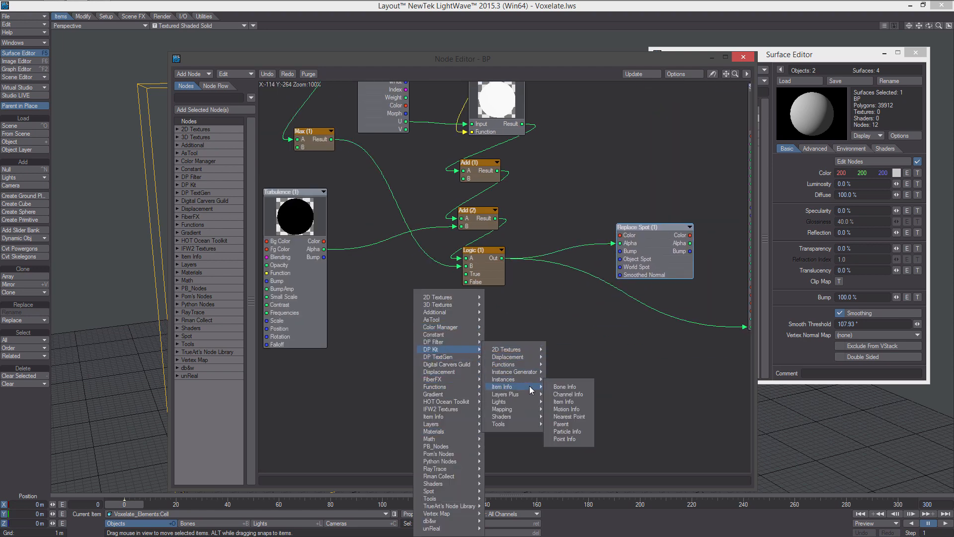
pyautogui.click(569, 416)
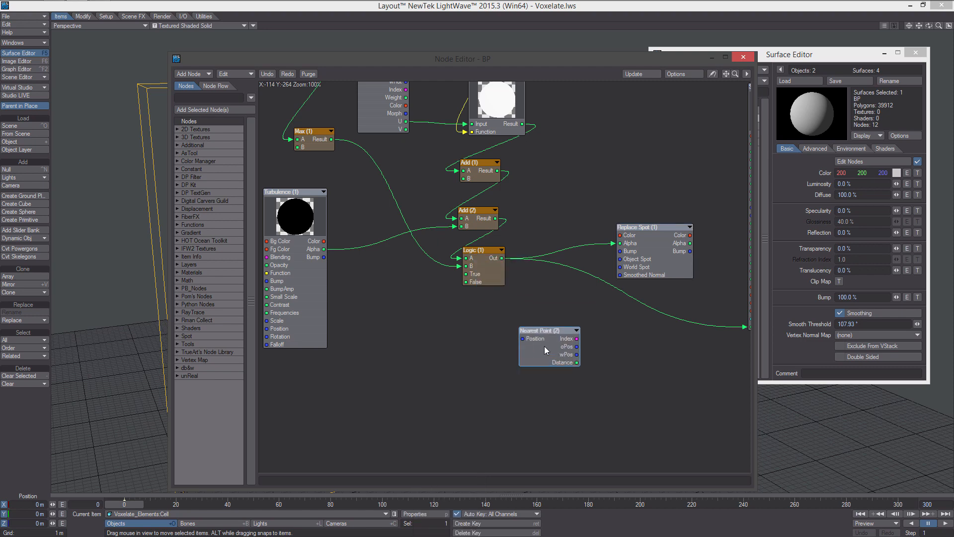
pyautogui.doubleClick(544, 347)
pyautogui.click(775, 115)
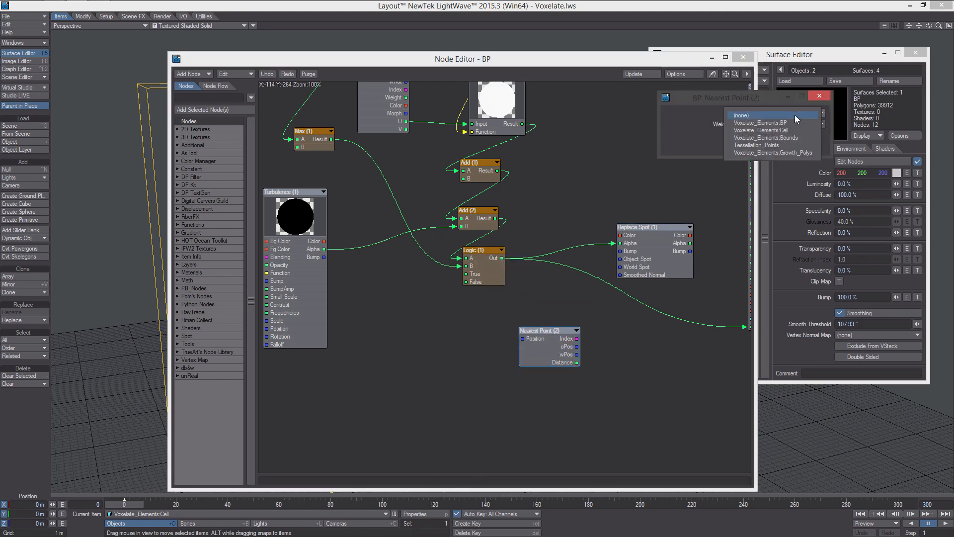
pyautogui.click(786, 146)
# - Connect the new Nearest Point's oPos to Replace Spot's World Spot and Replace Spot's Alpha to Clip Map, closing the Node Editor
pyautogui.moveTo(543, 339); pyautogui.dragTo(648, 272)
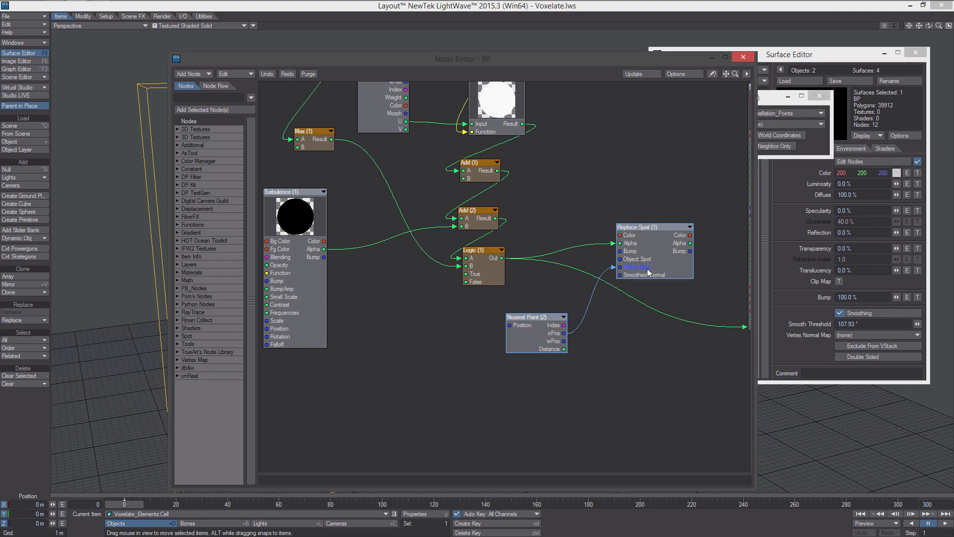
pyautogui.moveTo(684, 265); pyautogui.dragTo(649, 263, button='middle')
pyautogui.moveTo(656, 245); pyautogui.dragTo(710, 325)
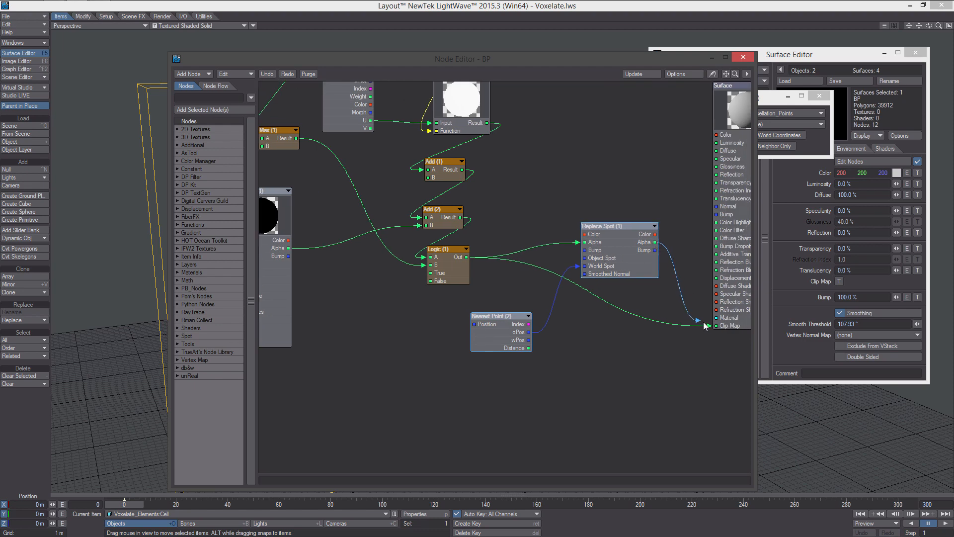
pyautogui.moveTo(656, 229); pyautogui.dragTo(685, 258)
pyautogui.click(752, 58)
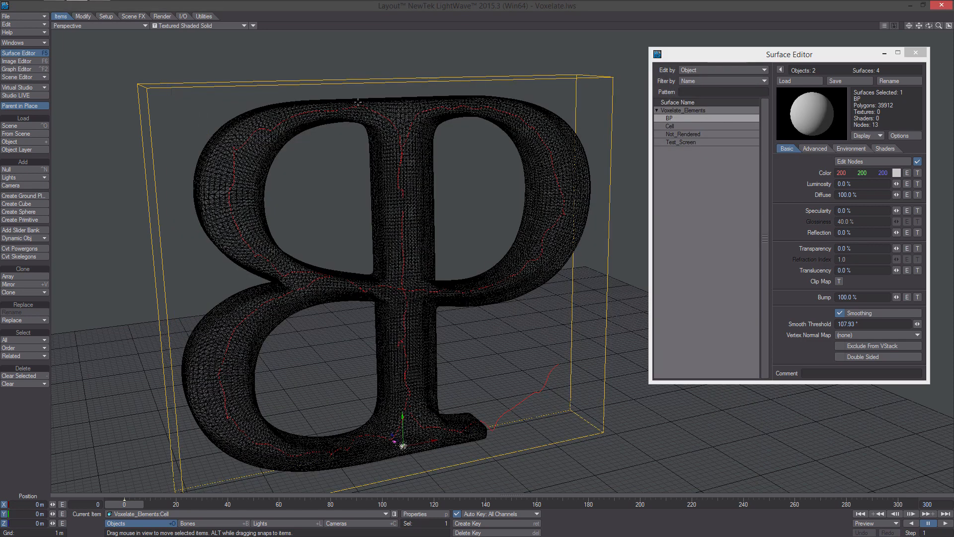
# - Preview the cell-stepped clipping of the BP surface in VPR at frames 217 and 125, and return to Textured Shaded Solid
pyautogui.click(199, 25)
pyautogui.click(202, 64)
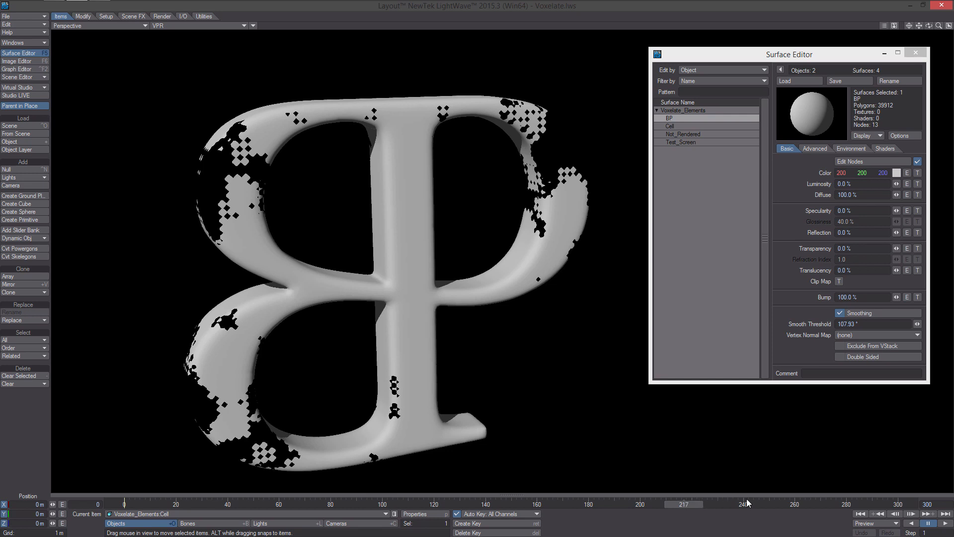
pyautogui.click(513, 500)
pyautogui.click(447, 503)
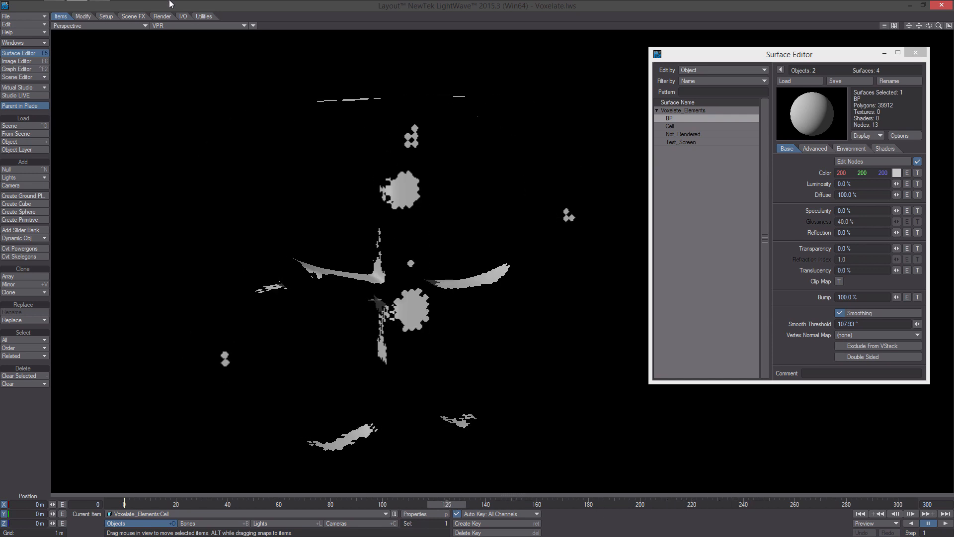
pyautogui.click(225, 26)
pyautogui.click(239, 50)
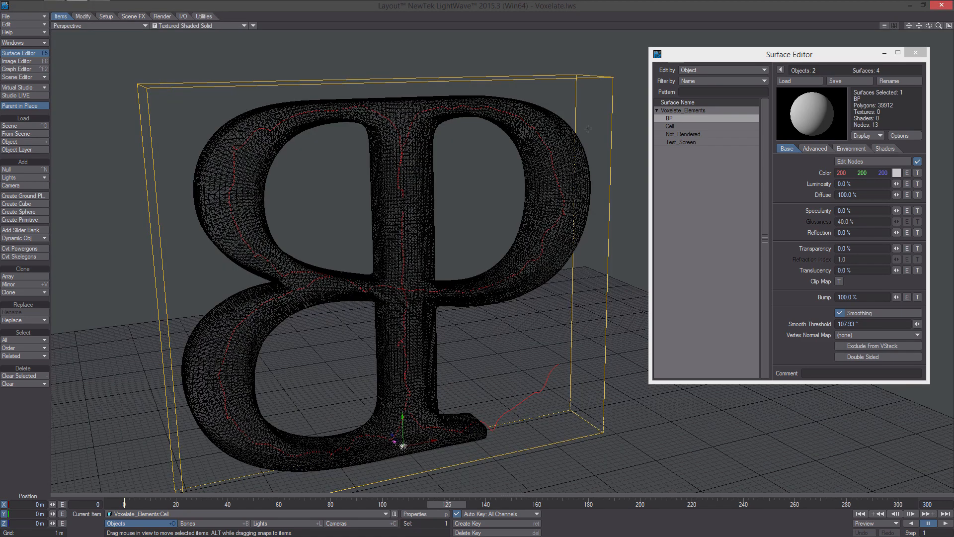
# - Re-enable the Cell object's DP Instancer and preview the instances together with the BP surface in VPR at frames 125 and 157
pyautogui.press('p')
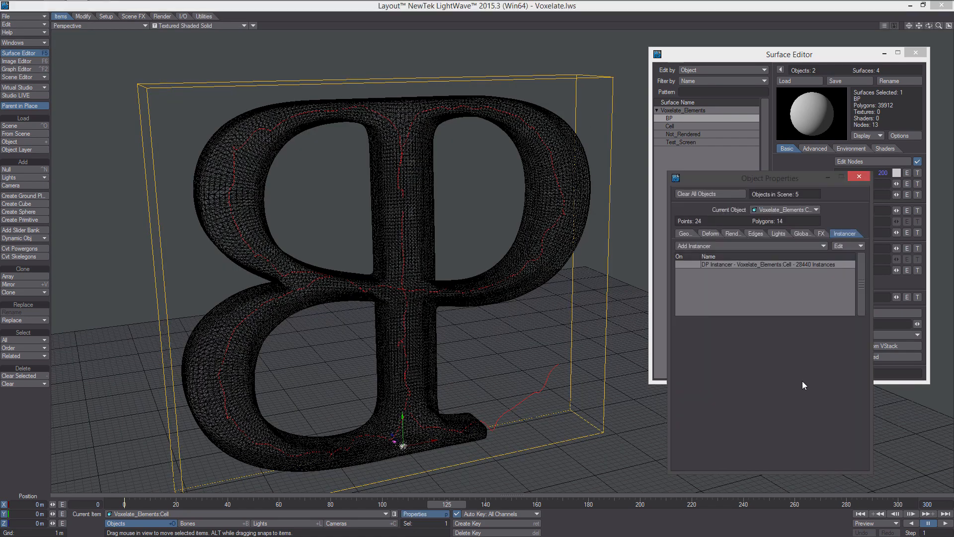
pyautogui.click(857, 177)
pyautogui.click(212, 26)
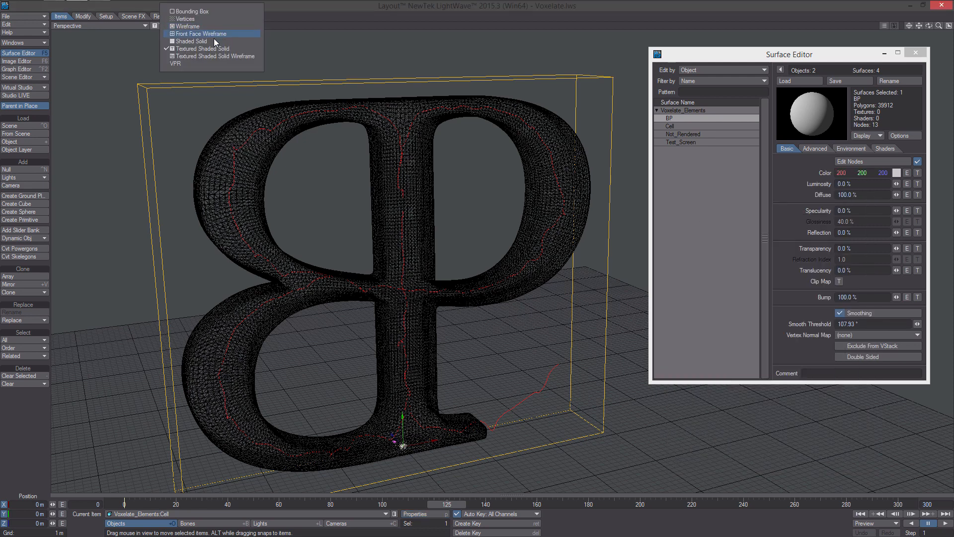
pyautogui.click(205, 64)
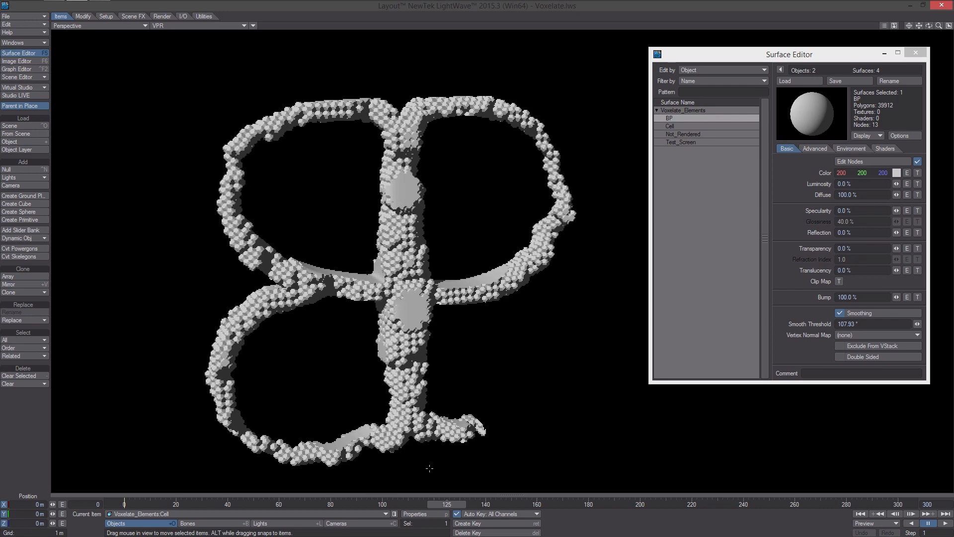
pyautogui.click(529, 504)
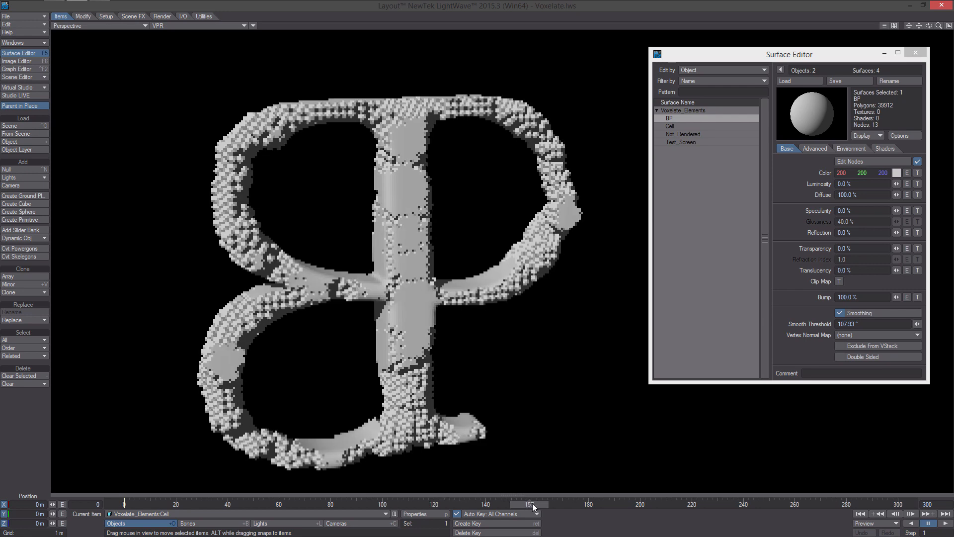
# - Return the viewport to Textured Shaded Solid, orbit around the letter and save the scene
pyautogui.click(221, 26)
pyautogui.click(236, 46)
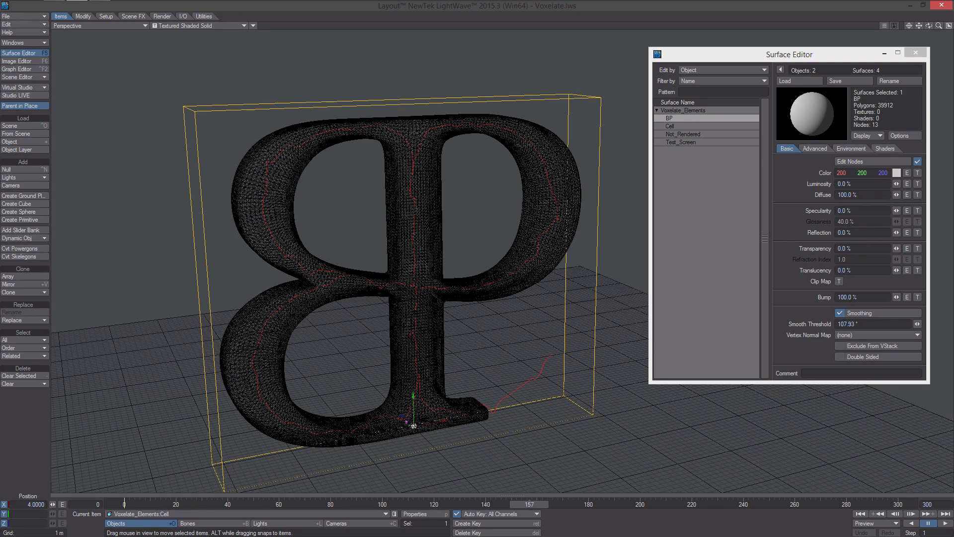
pyautogui.moveTo(928, 26); pyautogui.dragTo(922, 23)
pyautogui.press('s')
pyautogui.press('Return')
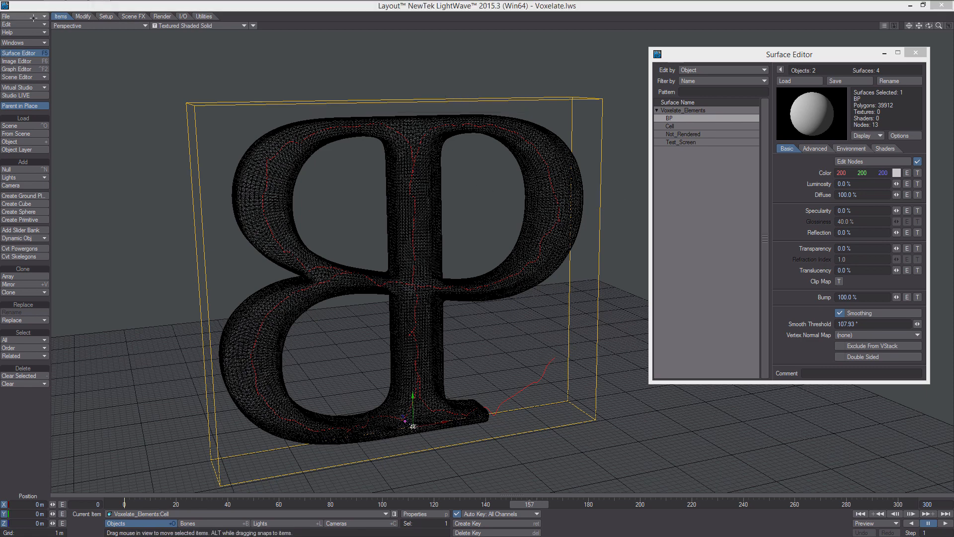
# - Open the backdrop options and add a Textured Environment
pyautogui.click(25, 43)
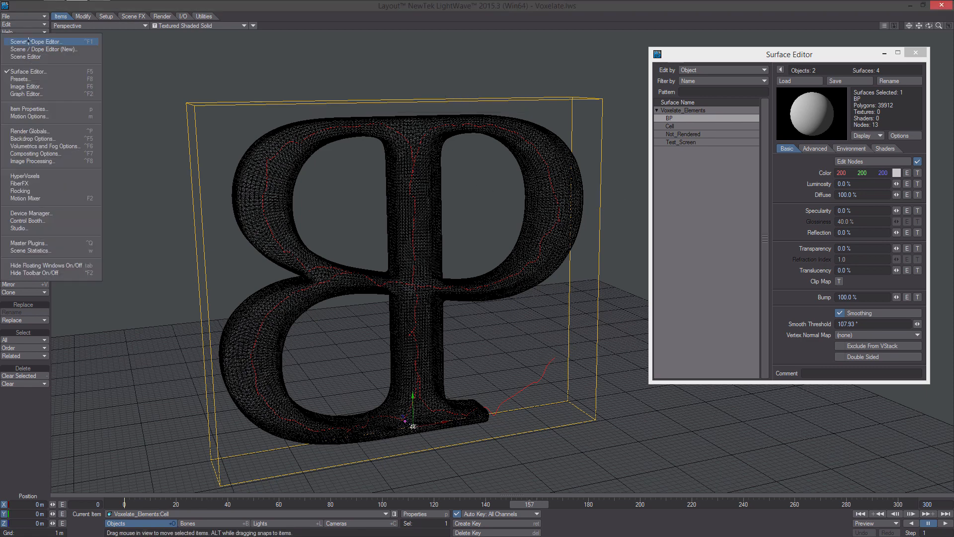
pyautogui.click(61, 135)
pyautogui.click(777, 311)
pyautogui.click(788, 358)
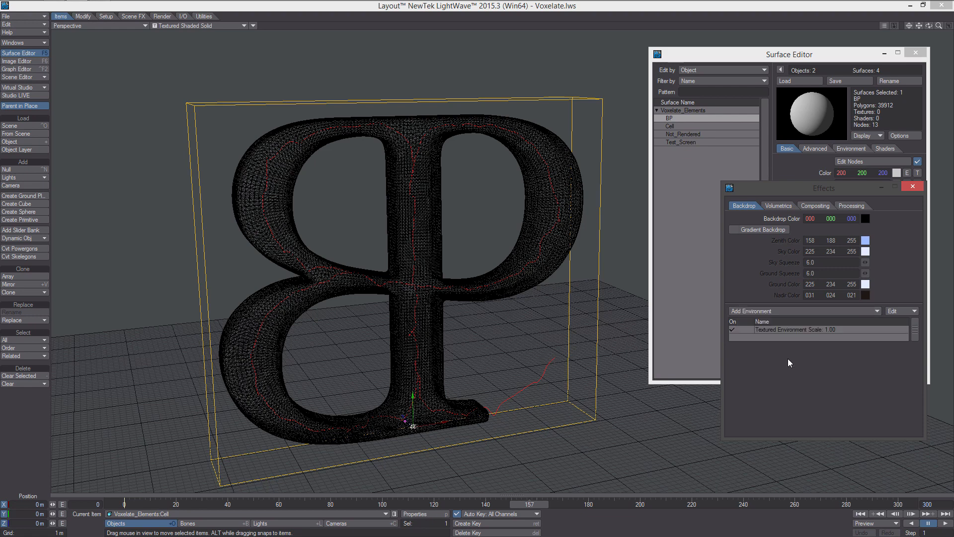
# - Give the Textured Environment a spherical image map of urban_street_01_8k_blur.hdr aligned to the Y axis
pyautogui.click(795, 330)
pyautogui.click(870, 381)
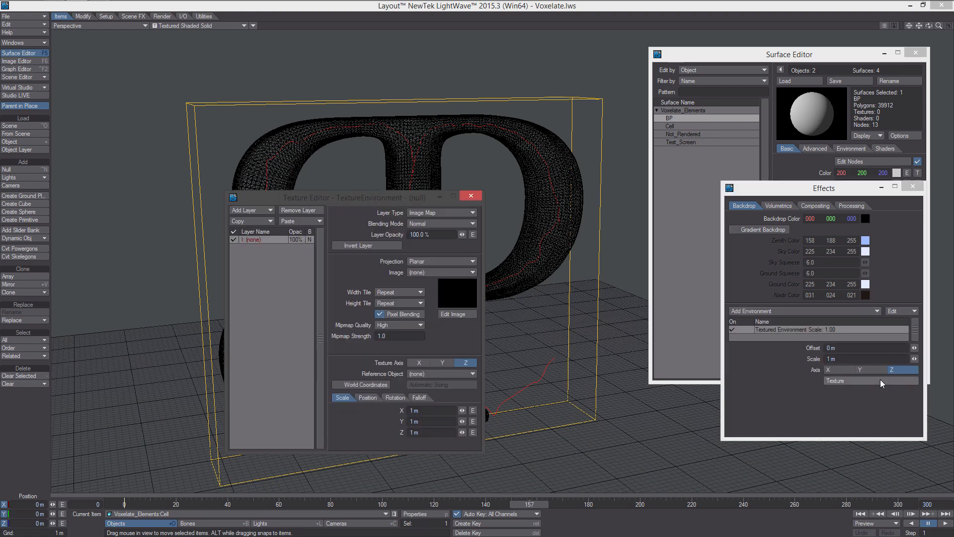
pyautogui.click(442, 214)
pyautogui.click(437, 263)
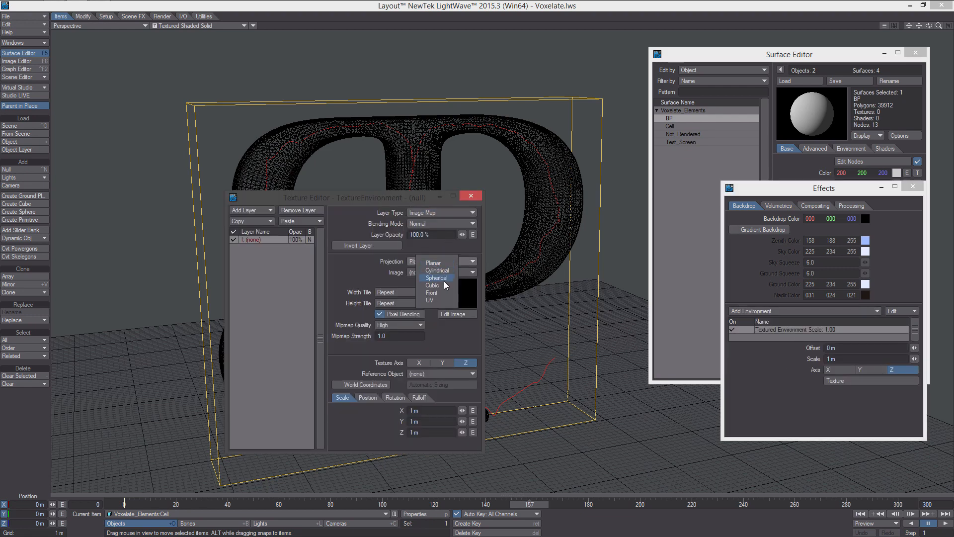
pyautogui.click(444, 281)
pyautogui.click(444, 293)
pyautogui.click(445, 301)
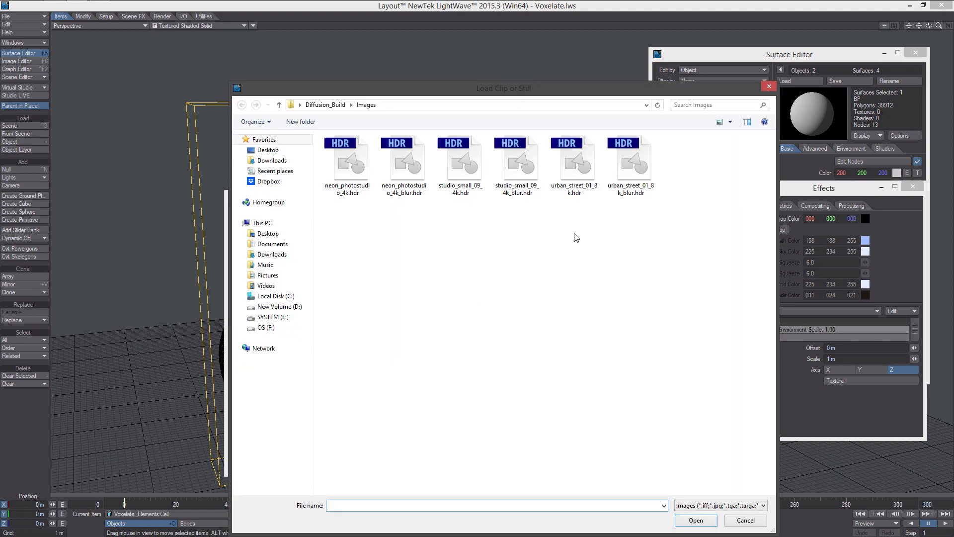
pyautogui.doubleClick(641, 158)
pyautogui.click(442, 384)
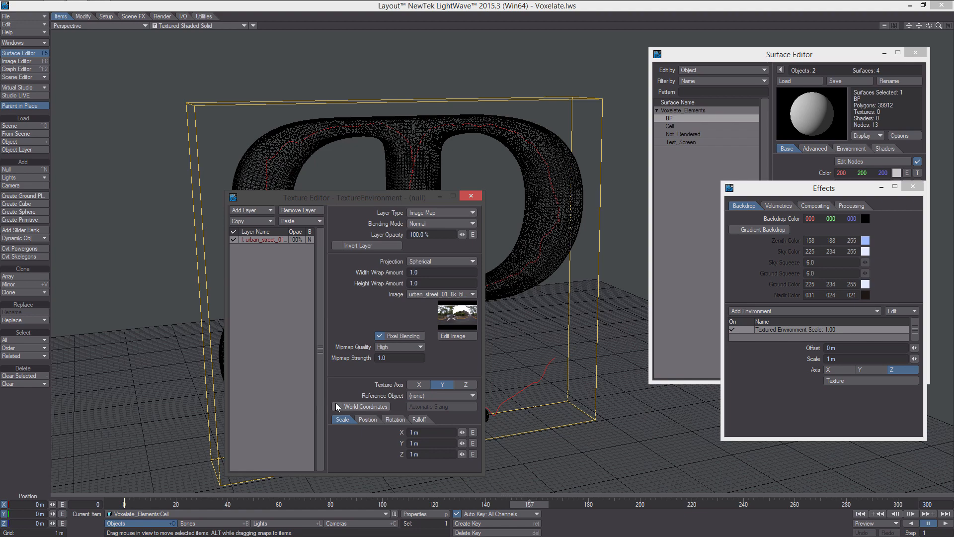
pyautogui.click(471, 196)
# - Turn on Use Background Color in the compositing options and close the Effects window
pyautogui.click(814, 205)
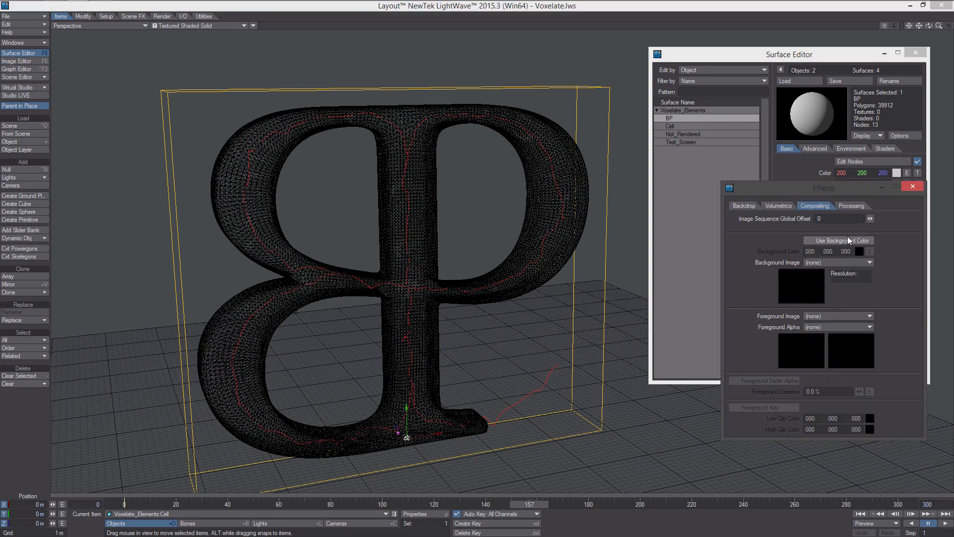
pyautogui.click(815, 241)
pyautogui.keyDown('alt'); pyautogui.moveTo(587, 249); pyautogui.dragTo(631, 237); pyautogui.keyUp('alt')
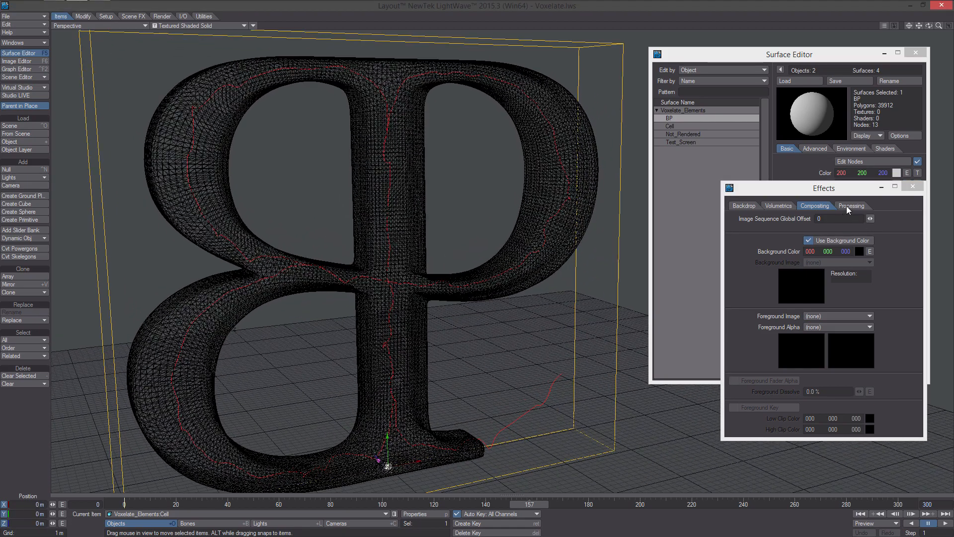
pyautogui.click(912, 186)
# - Deactivate the scene's Light in the Scene Editor
pyautogui.click(24, 43)
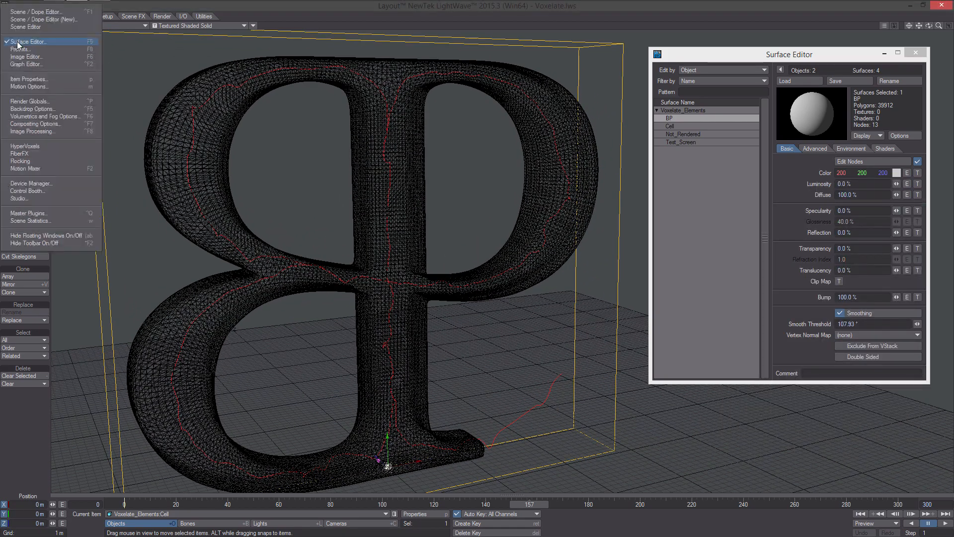
pyautogui.click(30, 11)
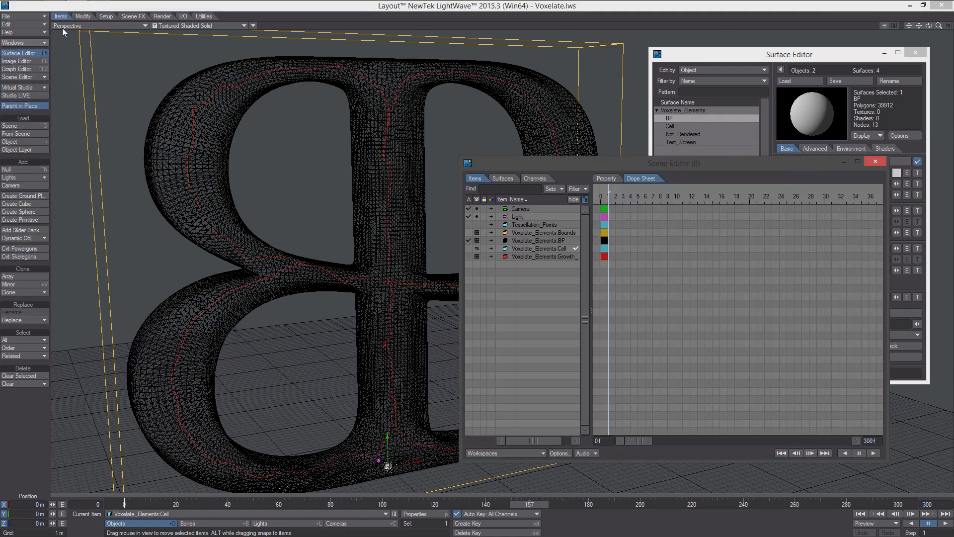
pyautogui.click(468, 216)
pyautogui.click(876, 161)
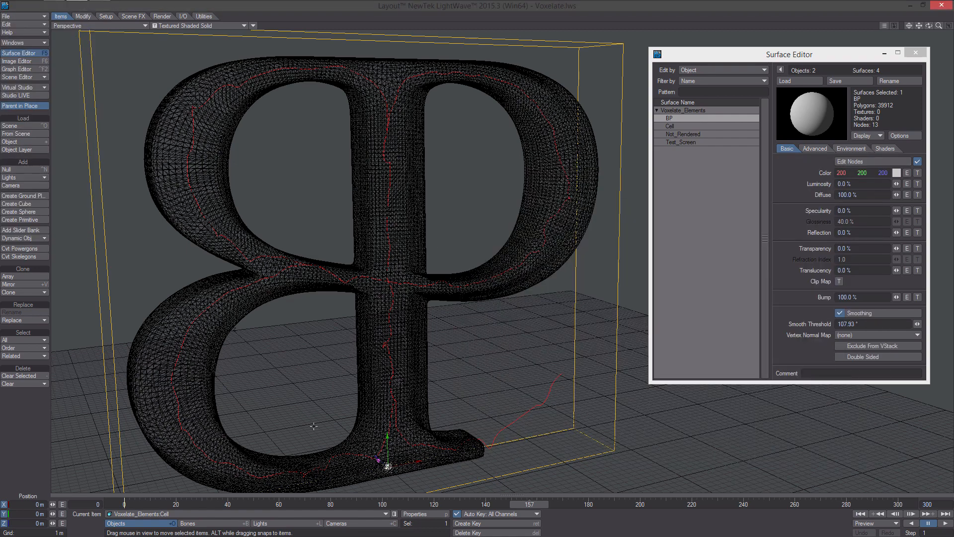
# - Set the radiosity type to Backdrop Only in the Render Globals, with 4 rays per evaluation
pyautogui.click(360, 523)
pyautogui.click(423, 515)
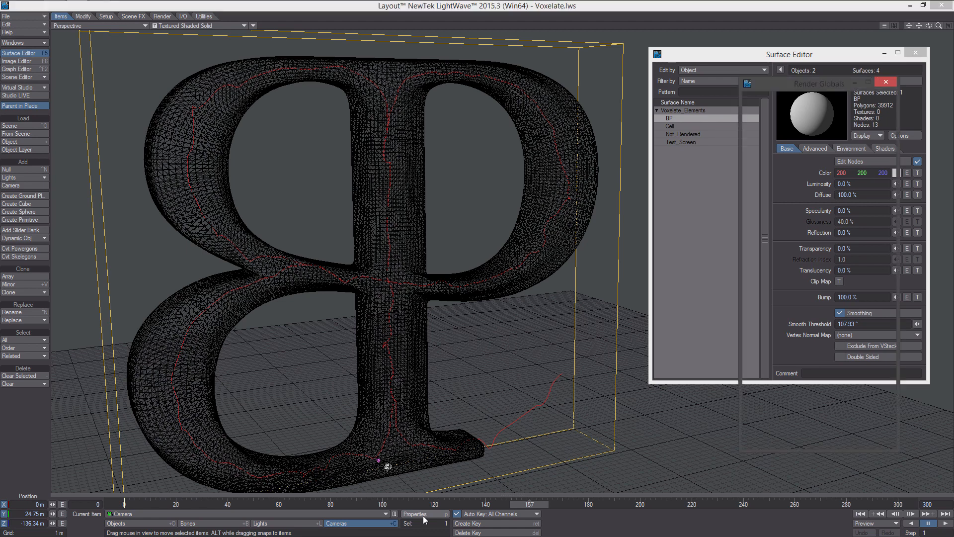
pyautogui.click(802, 99)
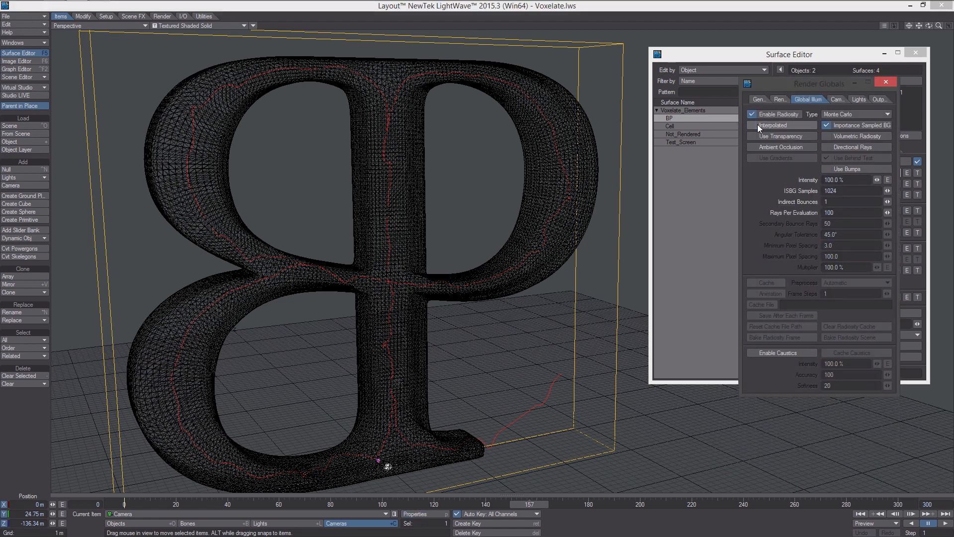
pyautogui.click(849, 115)
pyautogui.click(849, 110)
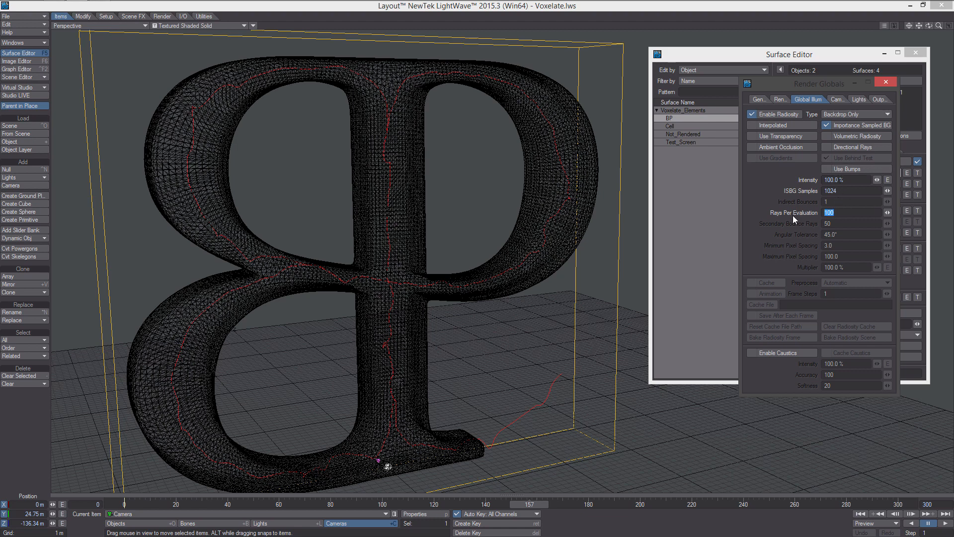
pyautogui.write('4')
# - Set the scene's Ambient Intensity to 0% and close the Render Globals
pyautogui.click(782, 100)
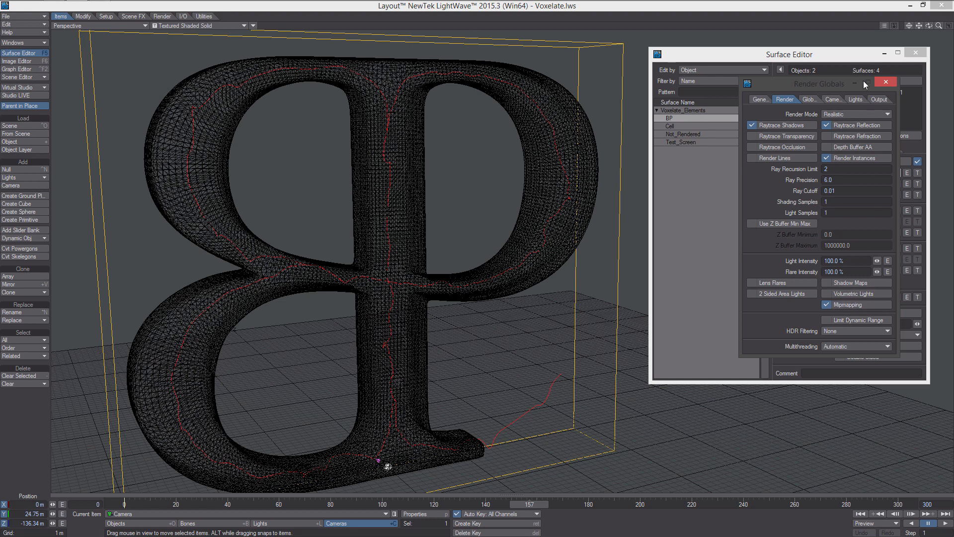
pyautogui.click(885, 82)
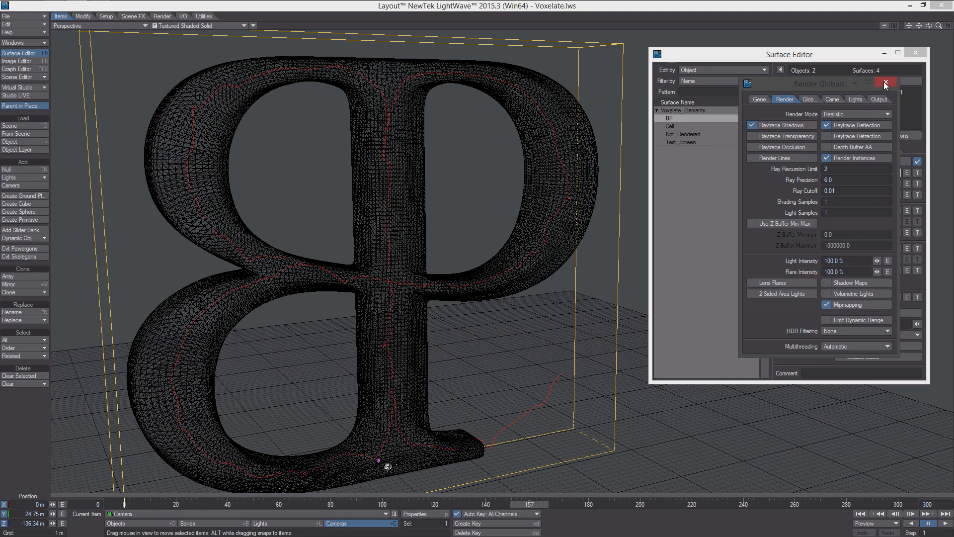
pyautogui.click(855, 100)
pyautogui.moveTo(844, 136); pyautogui.dragTo(754, 136)
pyautogui.write('0')
pyautogui.press('Return')
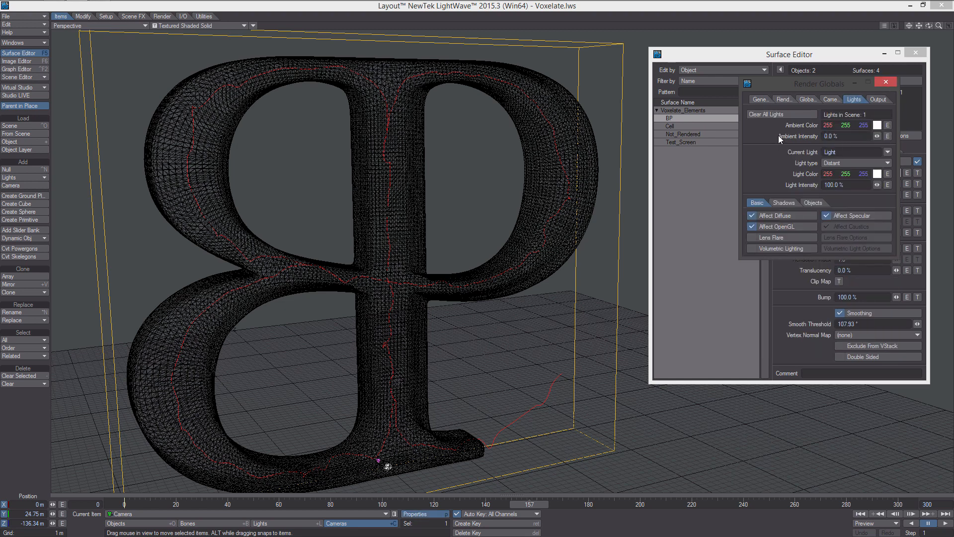
pyautogui.click(886, 82)
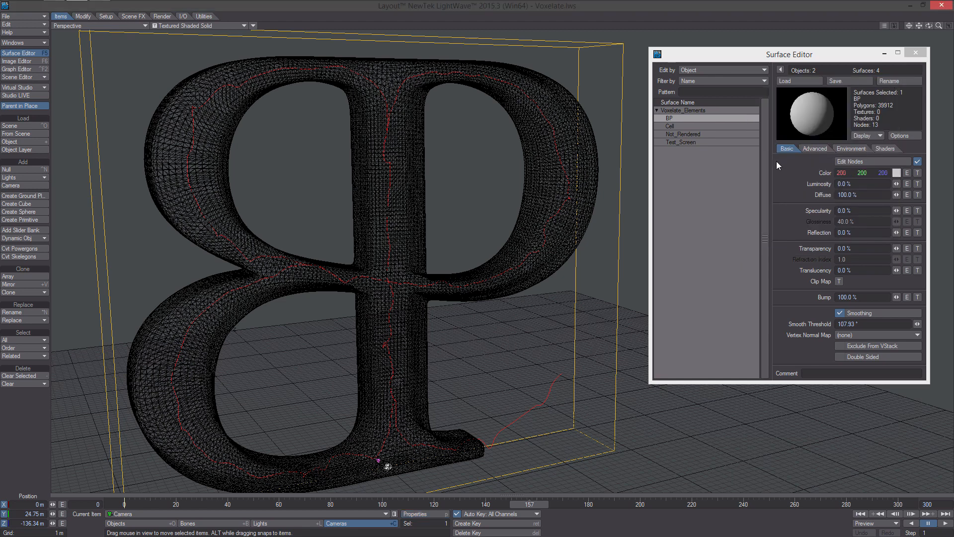
# - Preview the environment-lit cells and letter in VPR, and return the viewport to Textured Shaded Solid
pyautogui.click(204, 26)
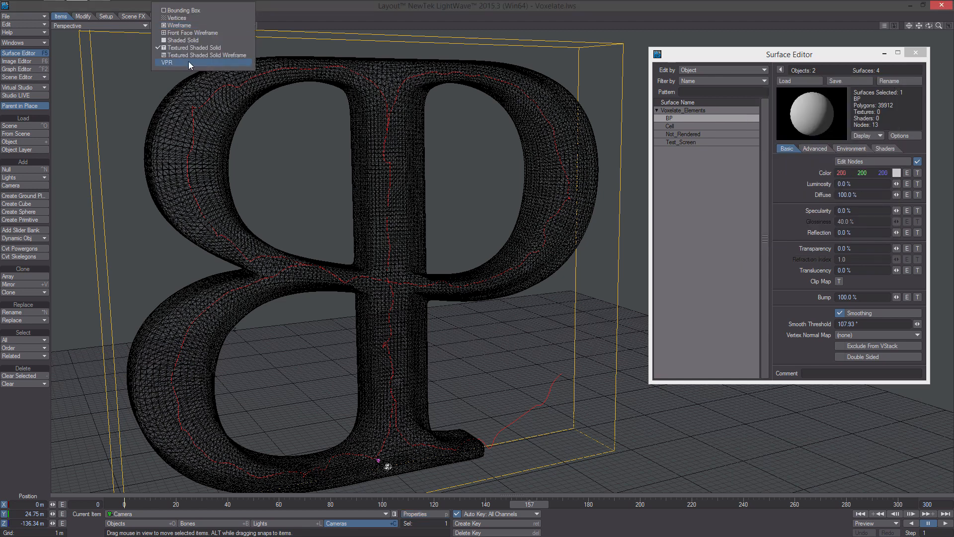
pyautogui.click(189, 62)
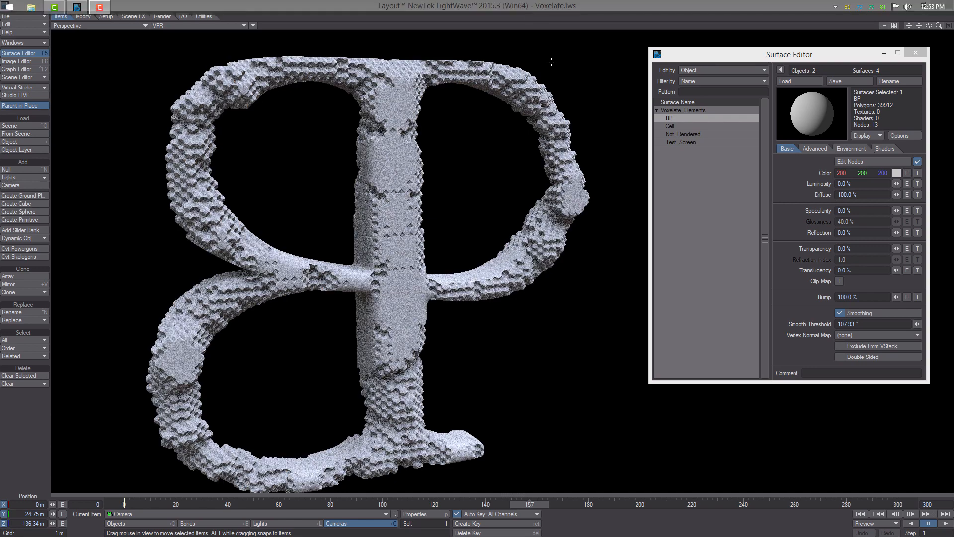
pyautogui.click(217, 26)
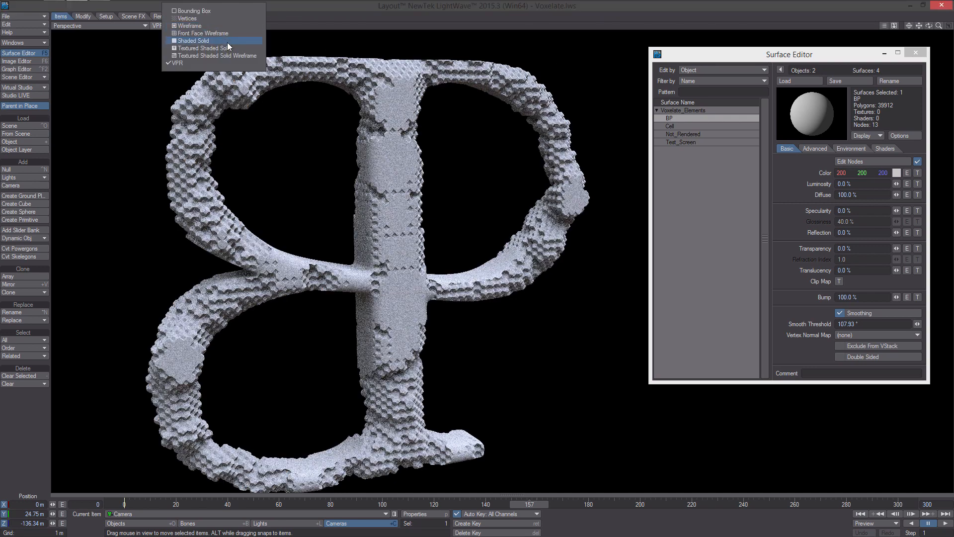
pyautogui.click(228, 52)
pyautogui.scroll(-1, 444, 208)
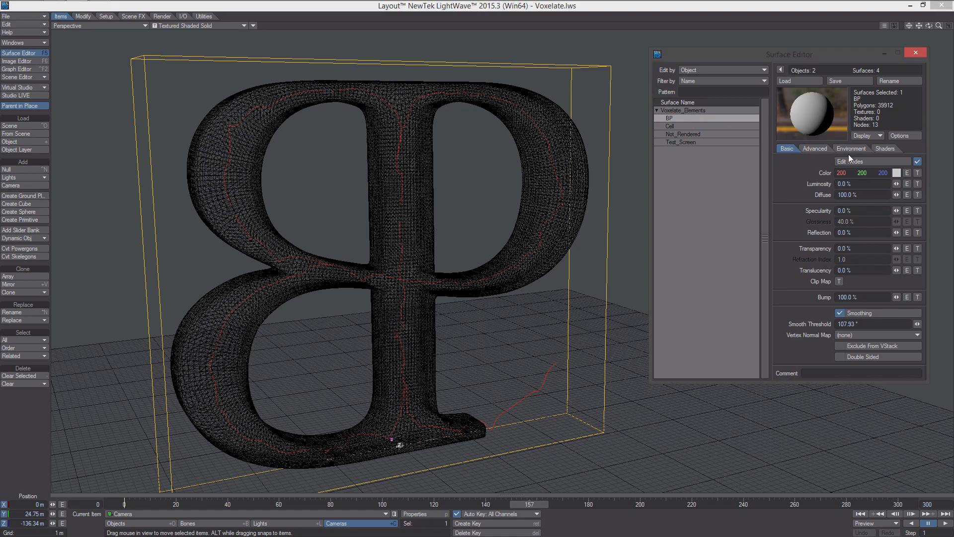
# - Add a Conductor material node to the BP surface and connect it to the Surface node's Material input
pyautogui.click(858, 161)
pyautogui.moveTo(600, 234); pyautogui.dragTo(502, 198, button='middle')
pyautogui.moveTo(648, 213); pyautogui.dragTo(681, 191)
pyautogui.rightClick(523, 122)
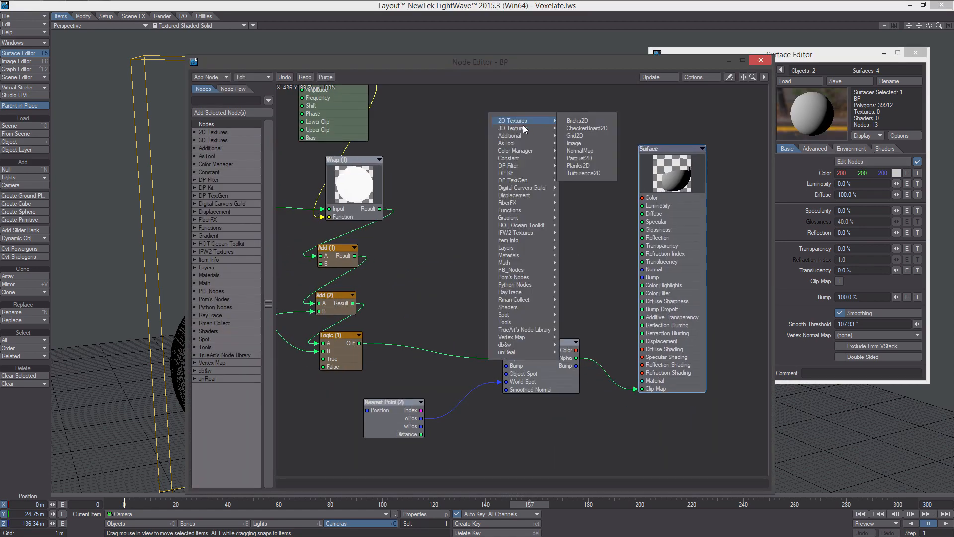
pyautogui.moveTo(551, 255)
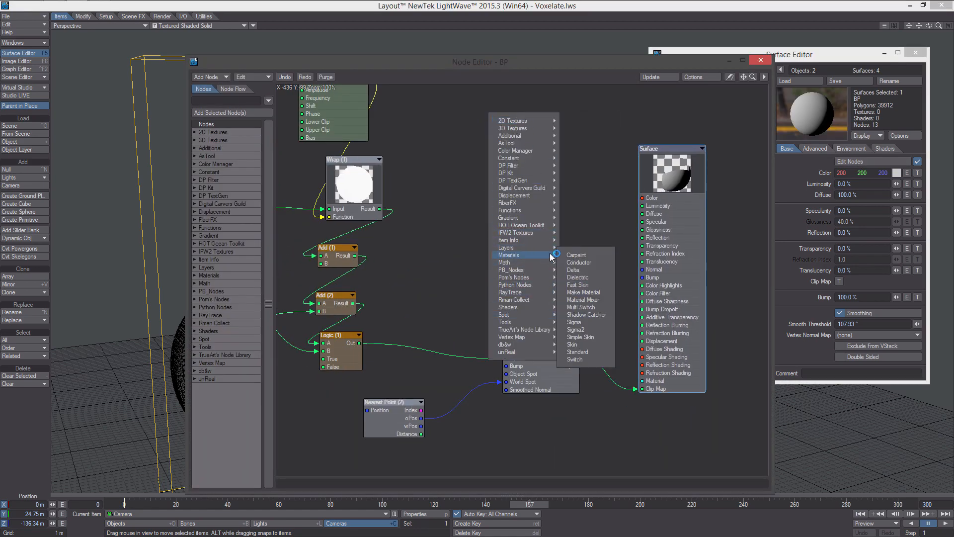
pyautogui.click(601, 263)
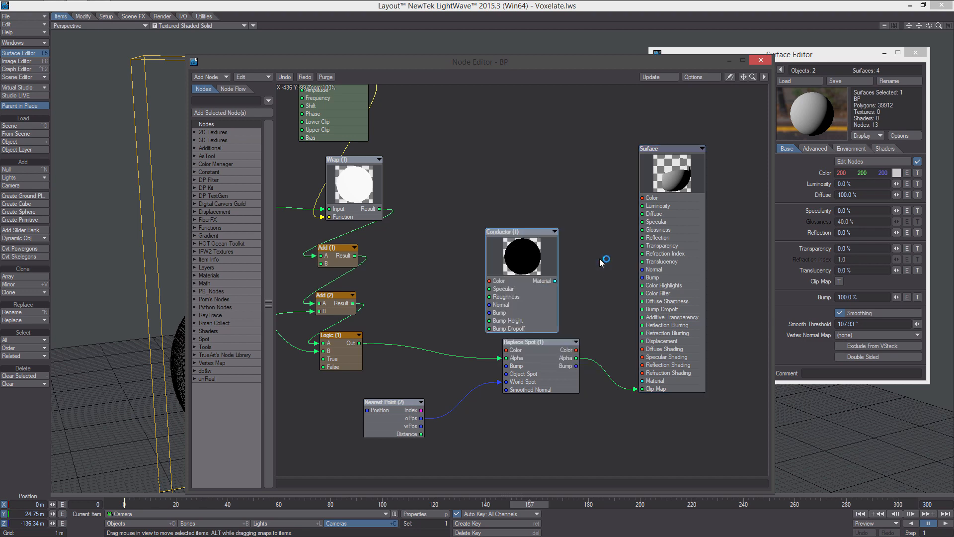
pyautogui.moveTo(540, 261); pyautogui.dragTo(636, 380)
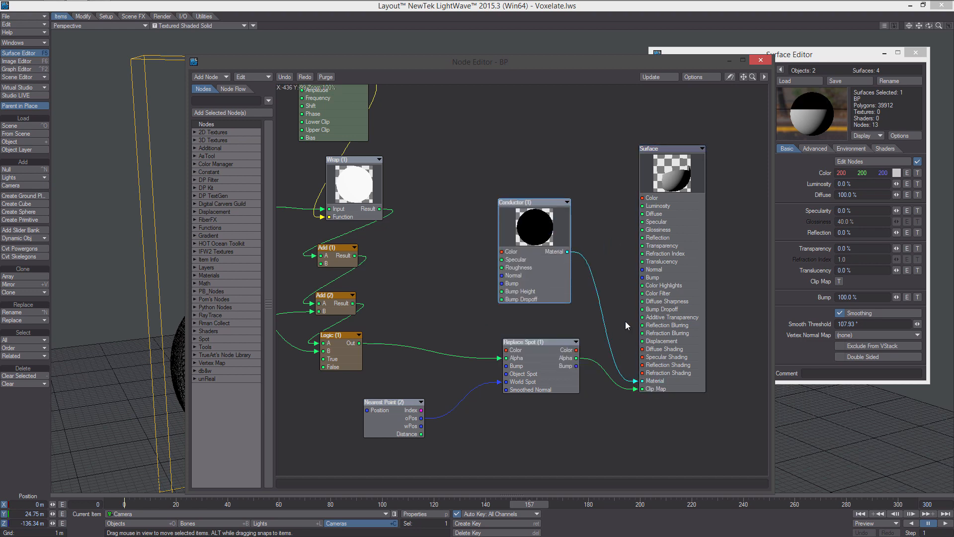
# - Set the BP Conductor's Specularity to 75% and Roughness to 20%
pyautogui.doubleClick(541, 243)
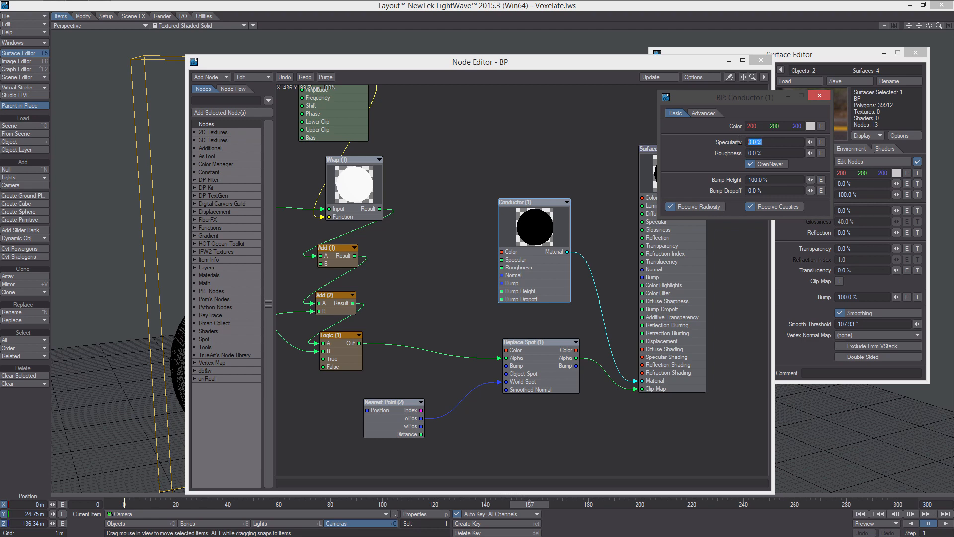
pyautogui.write('75')
pyautogui.press('Return')
pyautogui.write('2')
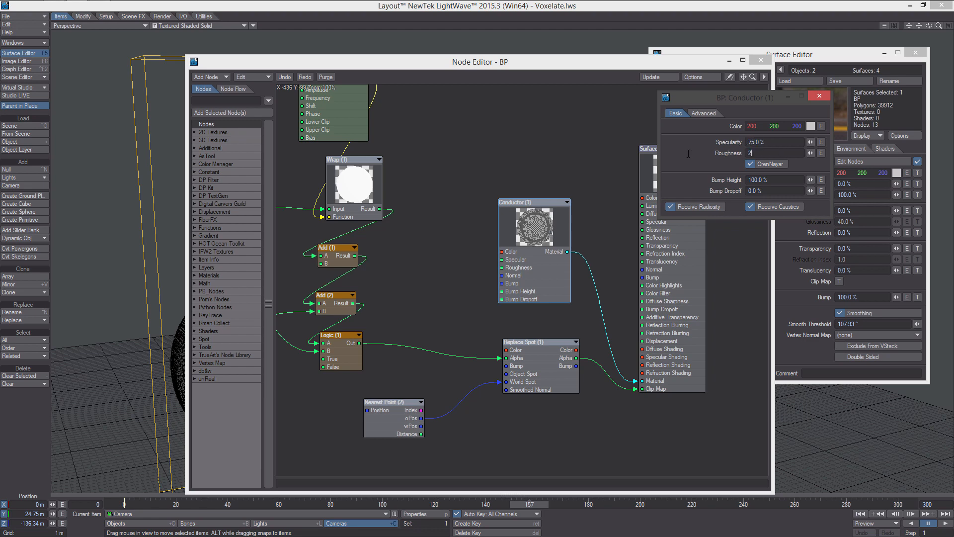
# - Set the BP Conductor's color to RGB 90, 90, 90 and turn off Receive Caustics
pyautogui.click(811, 126)
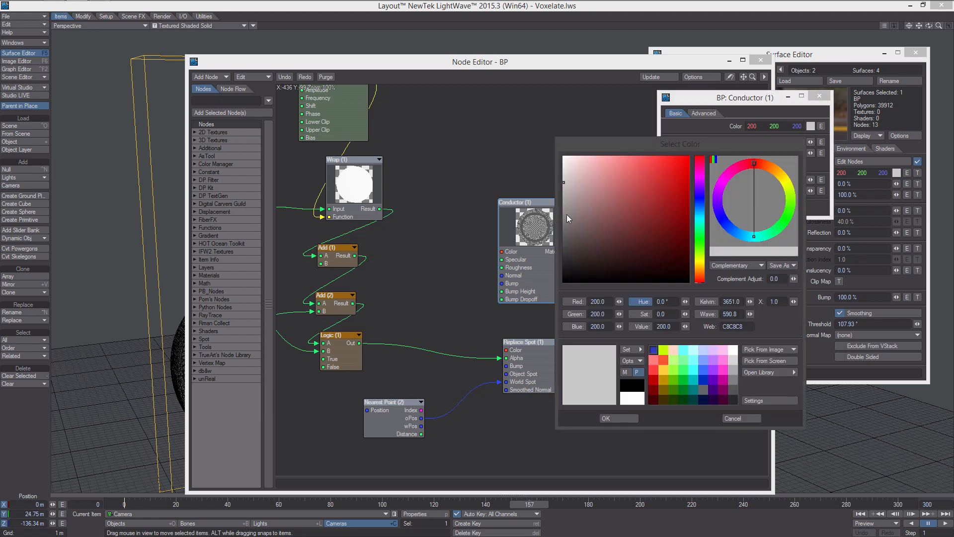
pyautogui.moveTo(569, 219); pyautogui.dragTo(564, 234)
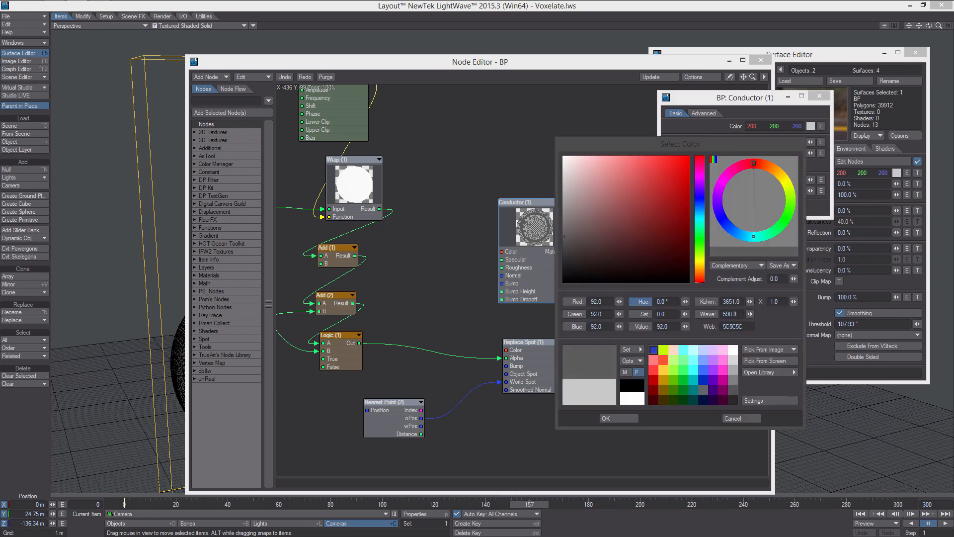
pyautogui.click(662, 326)
pyautogui.write('90')
pyautogui.click(608, 419)
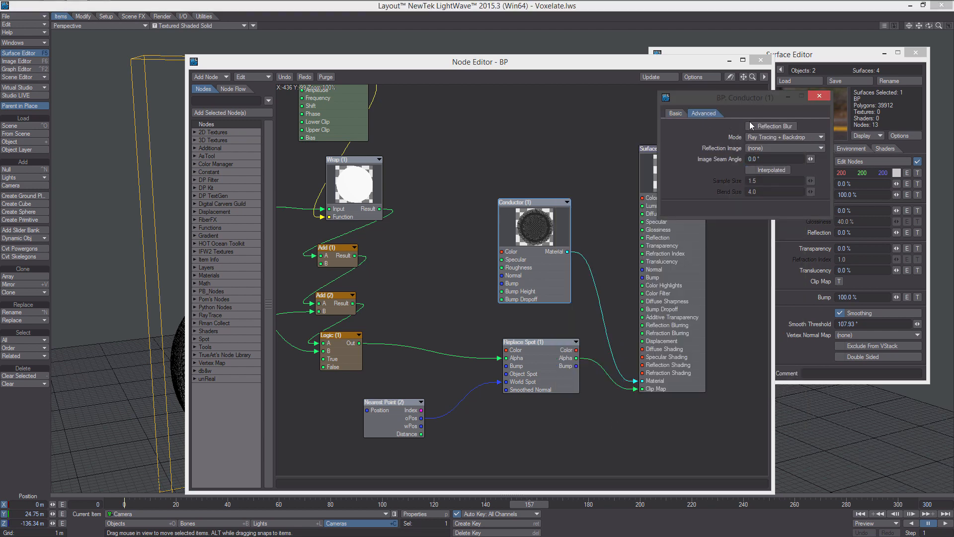
pyautogui.click(749, 207)
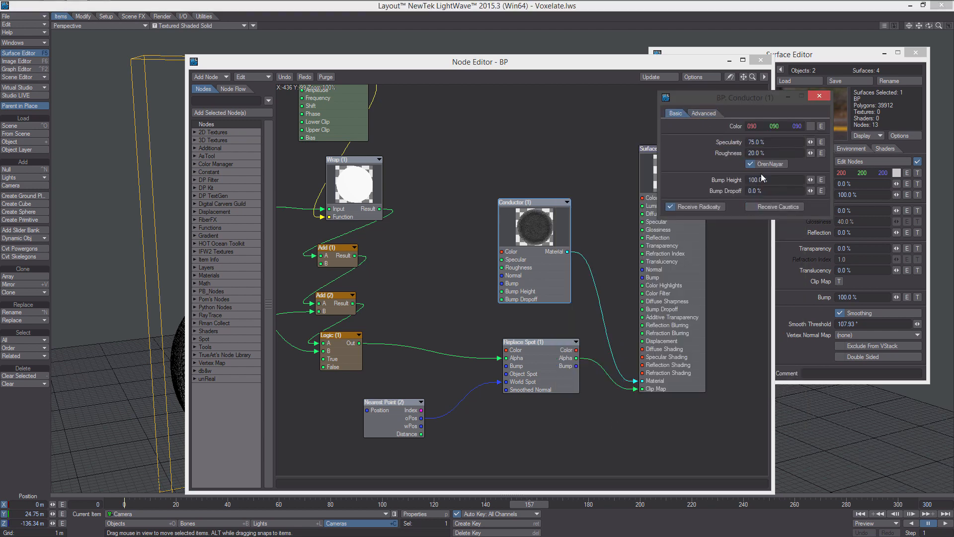
pyautogui.click(819, 95)
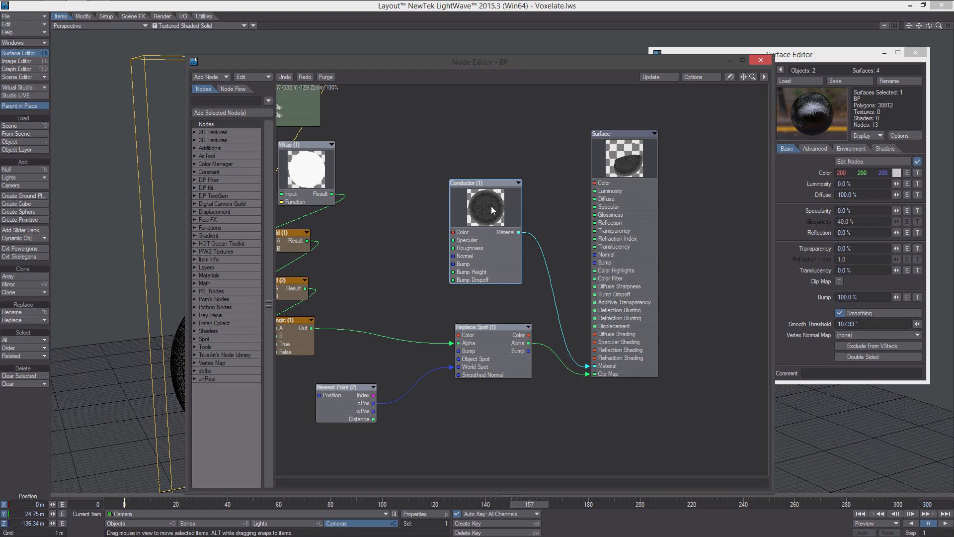
# - Copy the Conductor node into the Cell surface's node network and connect it to the Surface node's Material input
pyautogui.click(760, 59)
pyautogui.click(701, 126)
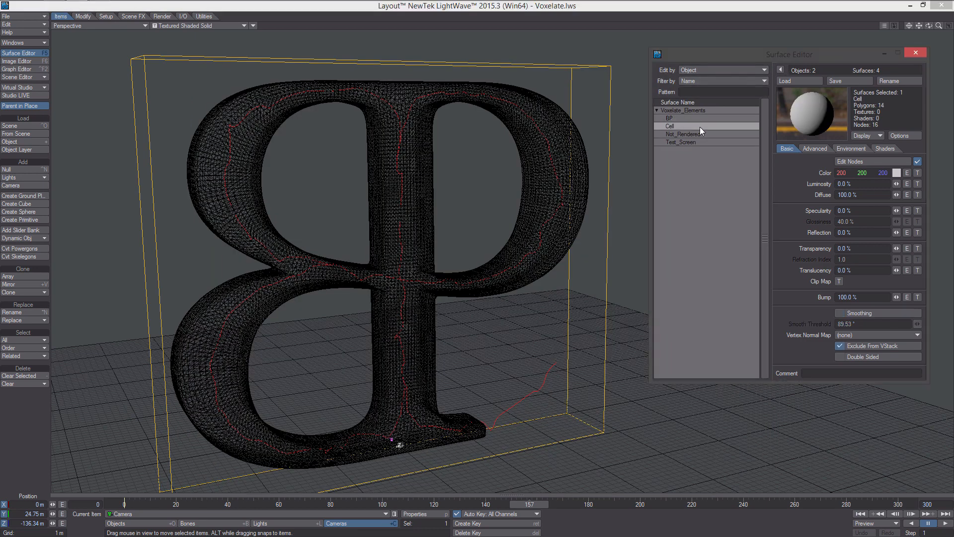
pyautogui.click(863, 162)
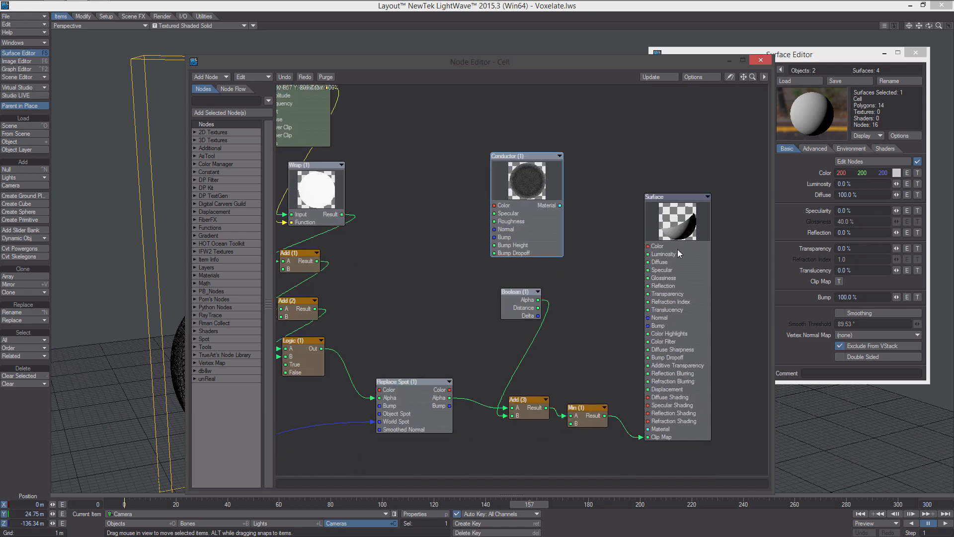
pyautogui.moveTo(511, 293); pyautogui.dragTo(463, 310)
pyautogui.moveTo(560, 205); pyautogui.dragTo(651, 431)
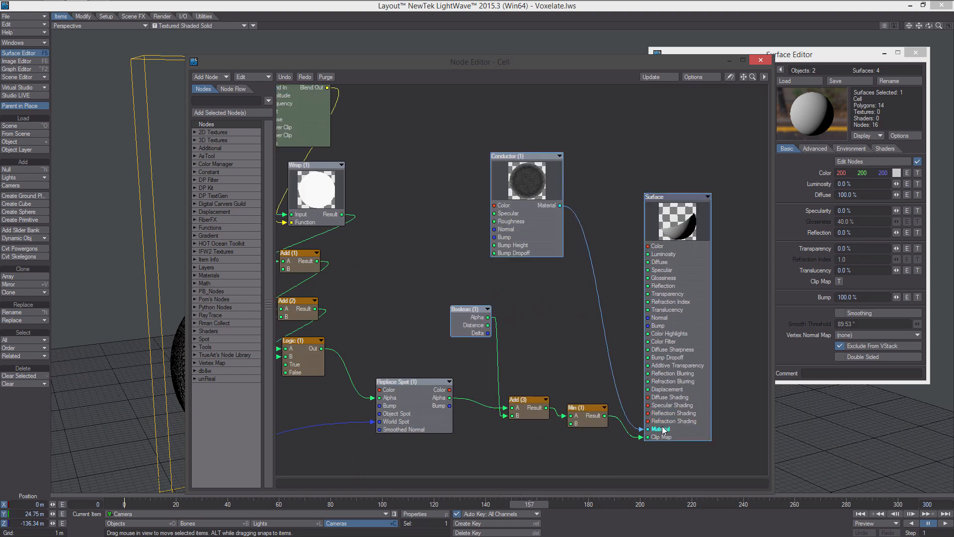
# - Rearrange the Cell node network by shifting the clip-map nodes and the Conductor node to make room for new nodes
pyautogui.keyDown('alt'); pyautogui.moveTo(378, 152); pyautogui.dragTo(662, 217); pyautogui.keyUp('alt')
pyautogui.moveTo(677, 124); pyautogui.dragTo(354, 450)
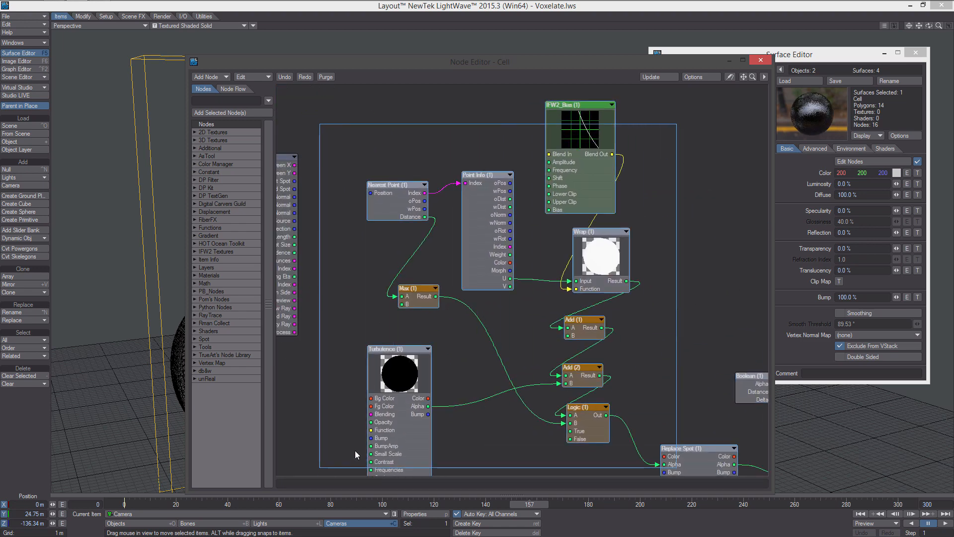
pyautogui.moveTo(579, 159); pyautogui.dragTo(508, 319)
pyautogui.keyDown('alt'); pyautogui.moveTo(592, 241); pyautogui.dragTo(444, 271); pyautogui.keyUp('alt')
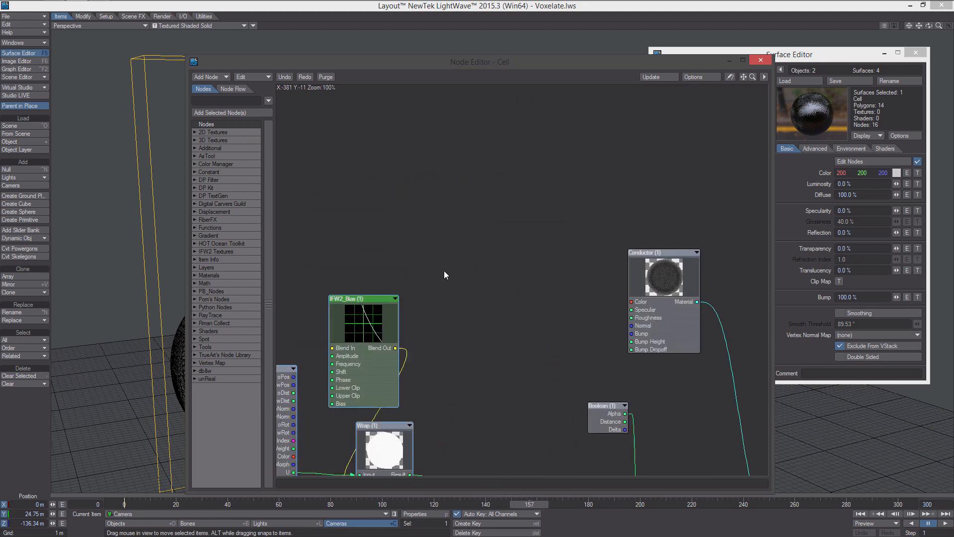
pyautogui.moveTo(613, 419); pyautogui.dragTo(580, 469)
pyautogui.keyDown('alt'); pyautogui.moveTo(600, 351); pyautogui.dragTo(550, 213); pyautogui.keyUp('alt')
pyautogui.moveTo(517, 343); pyautogui.dragTo(487, 393)
pyautogui.keyDown('alt'); pyautogui.moveTo(640, 125); pyautogui.dragTo(640, 251); pyautogui.keyUp('alt')
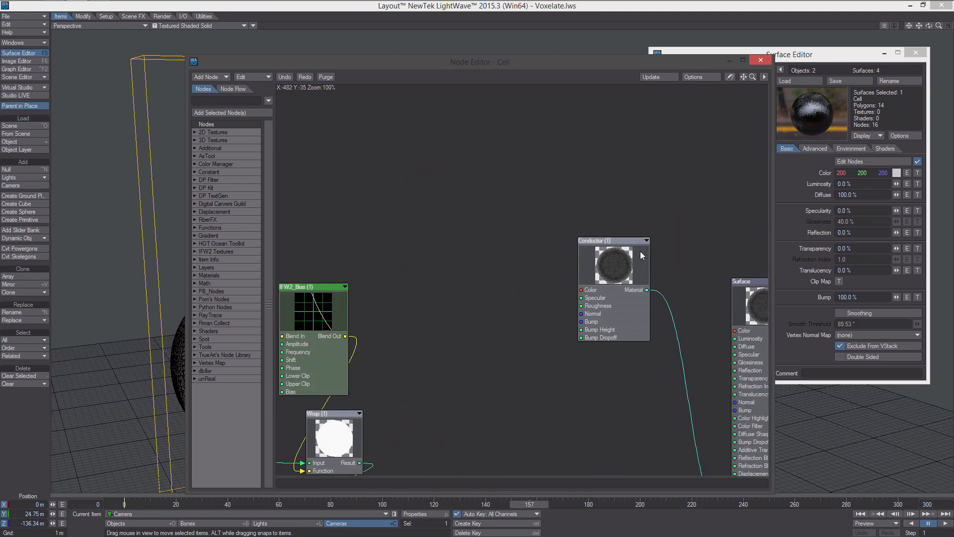
pyautogui.moveTo(602, 284); pyautogui.dragTo(662, 205)
pyautogui.keyDown('alt'); pyautogui.moveTo(623, 173); pyautogui.dragTo(676, 251); pyautogui.keyUp('alt')
pyautogui.keyDown('alt'); pyautogui.moveTo(404, 206); pyautogui.dragTo(428, 272); pyautogui.keyUp('alt')
# - Add a DP Kit Nearest Point node, choose its reference item and feed the surface spot position into its Position input
pyautogui.rightClick(433, 169)
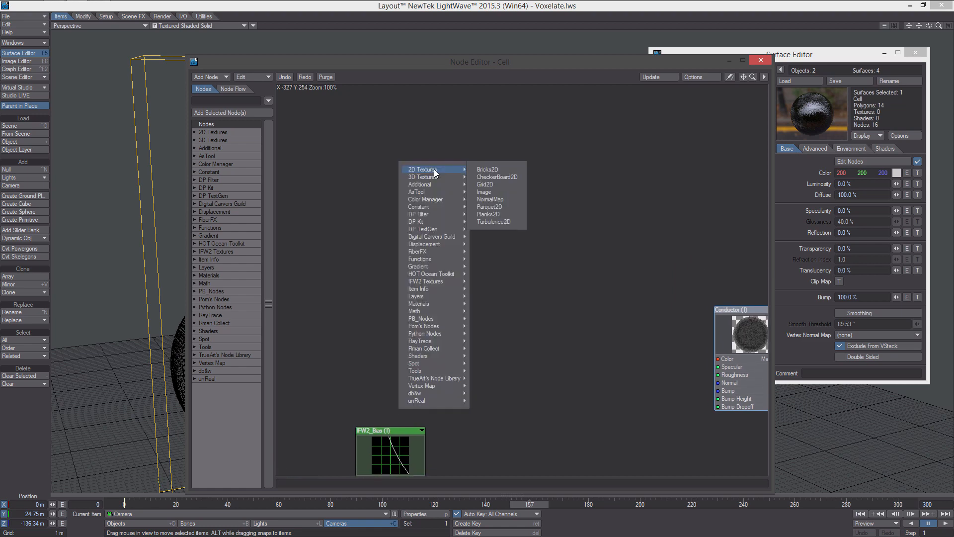
pyautogui.moveTo(463, 221)
pyautogui.moveTo(497, 259)
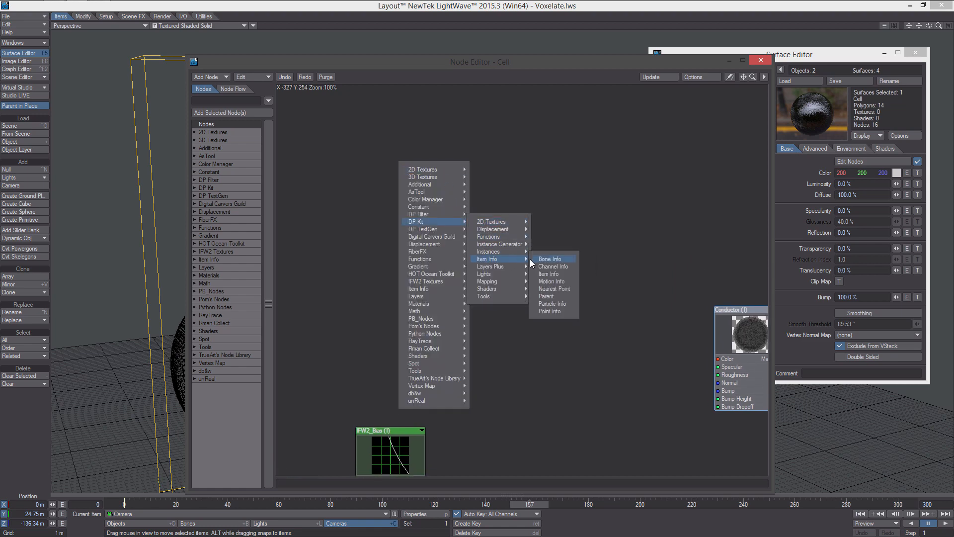
pyautogui.click(568, 288)
pyautogui.moveTo(520, 278); pyautogui.dragTo(545, 192)
pyautogui.doubleClick(544, 194)
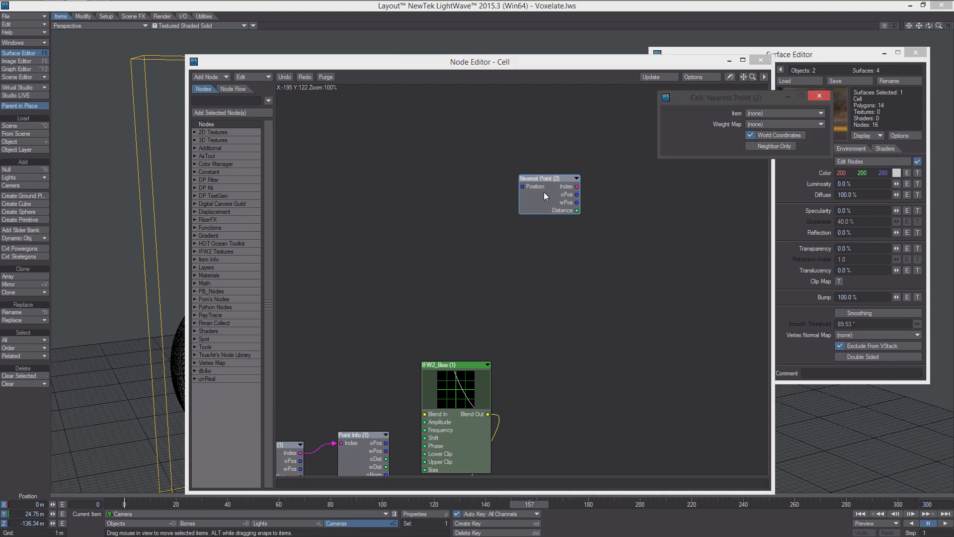
pyautogui.click(791, 113)
pyautogui.click(807, 120)
pyautogui.click(819, 96)
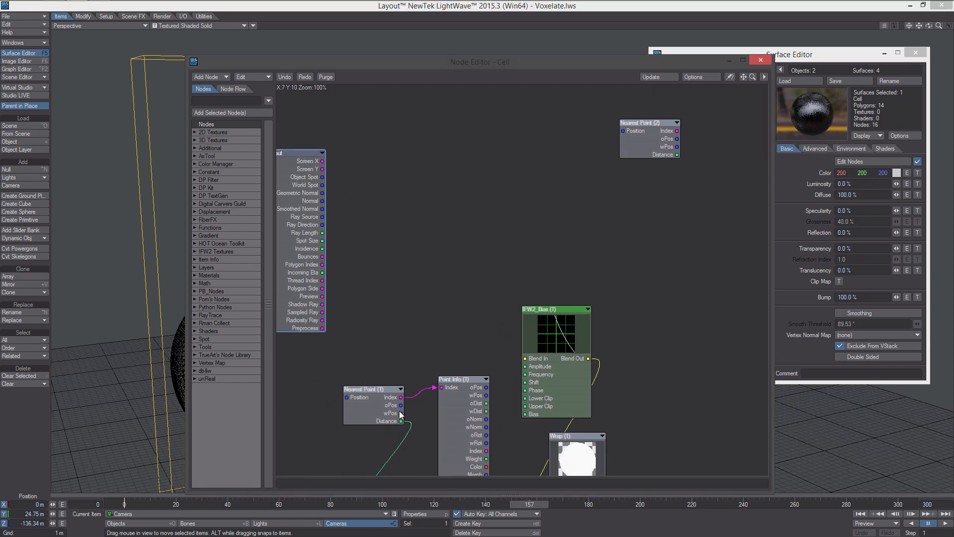
pyautogui.keyDown('alt'); pyautogui.moveTo(412, 362); pyautogui.dragTo(501, 147); pyautogui.keyUp('alt')
pyautogui.moveTo(436, 379); pyautogui.dragTo(410, 207)
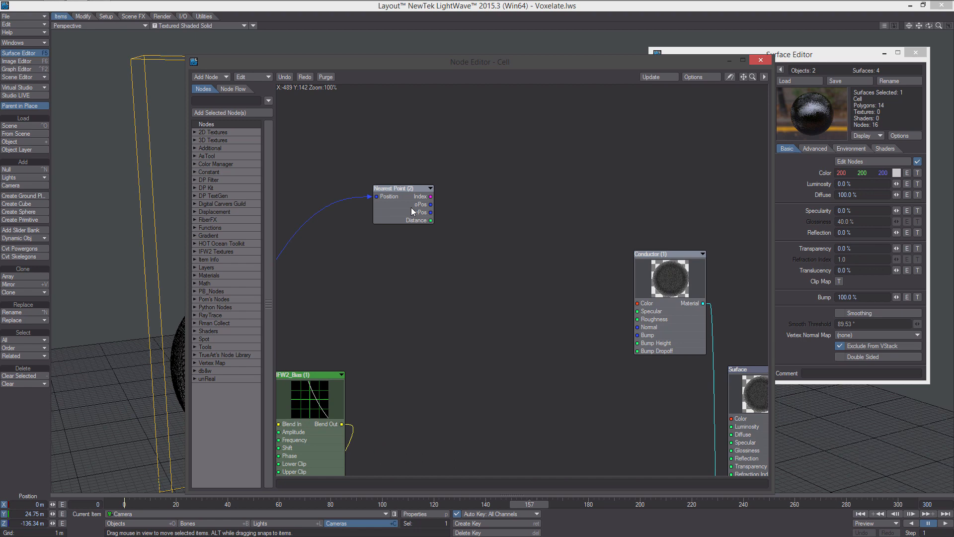
# - Add a Gradient node and connect the new Nearest Point node's Distance output to its Input
pyautogui.rightClick(477, 219)
pyautogui.moveTo(480, 316)
pyautogui.click(534, 331)
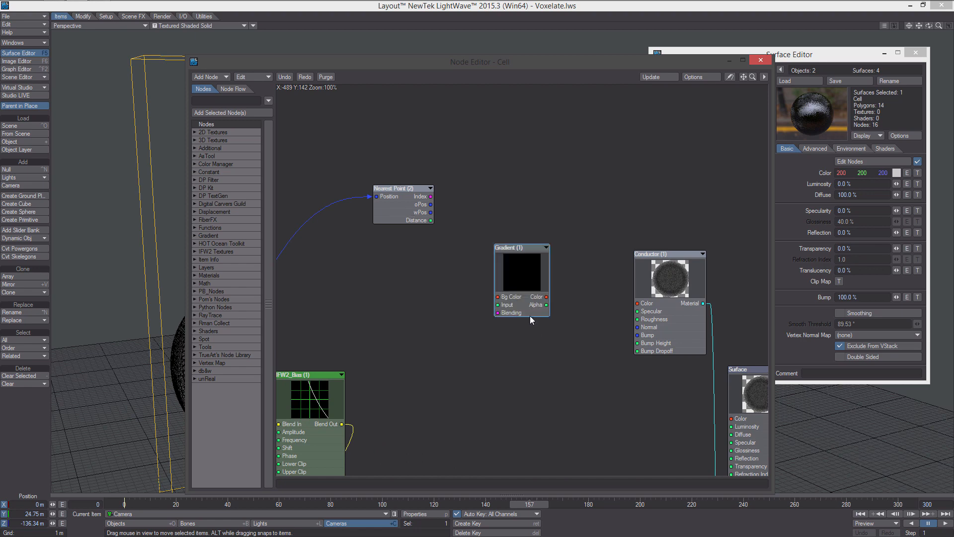
pyautogui.moveTo(532, 315); pyautogui.dragTo(535, 257)
pyautogui.moveTo(430, 220); pyautogui.dragTo(563, 219)
# - Set the gradient's first key to Linear smoothing and color RGB 90, 90, 90
pyautogui.doubleClick(563, 218)
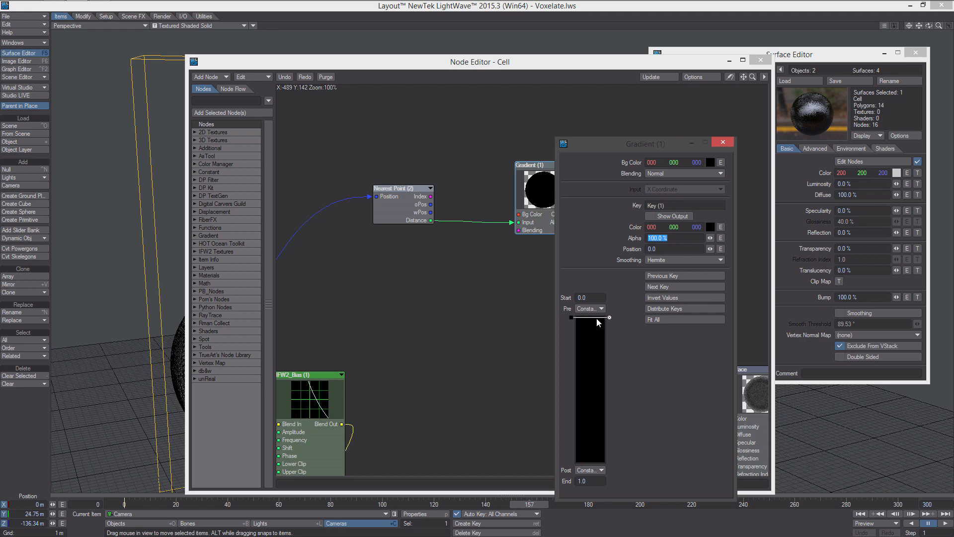
pyautogui.click(673, 260)
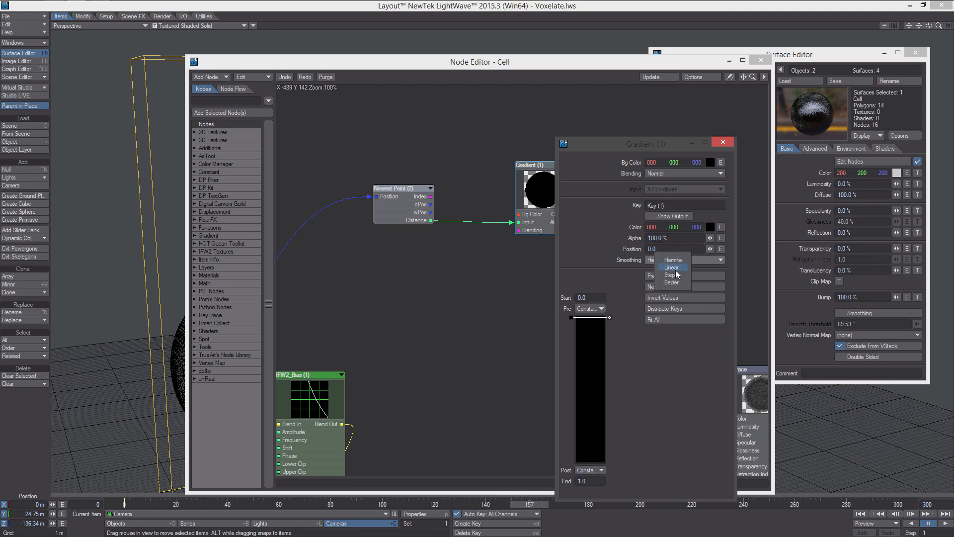
pyautogui.click(671, 268)
pyautogui.click(710, 226)
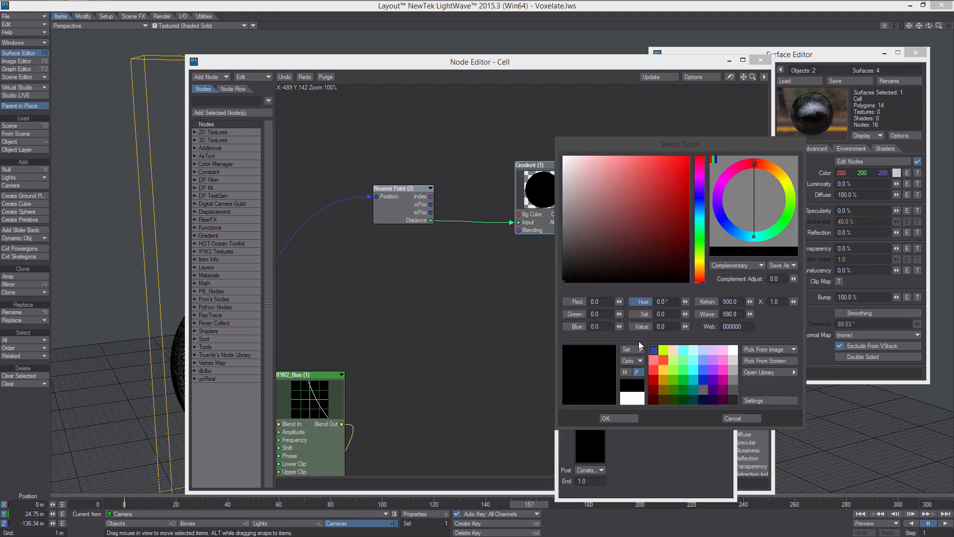
pyautogui.click(667, 328)
pyautogui.write('90')
pyautogui.press('Return')
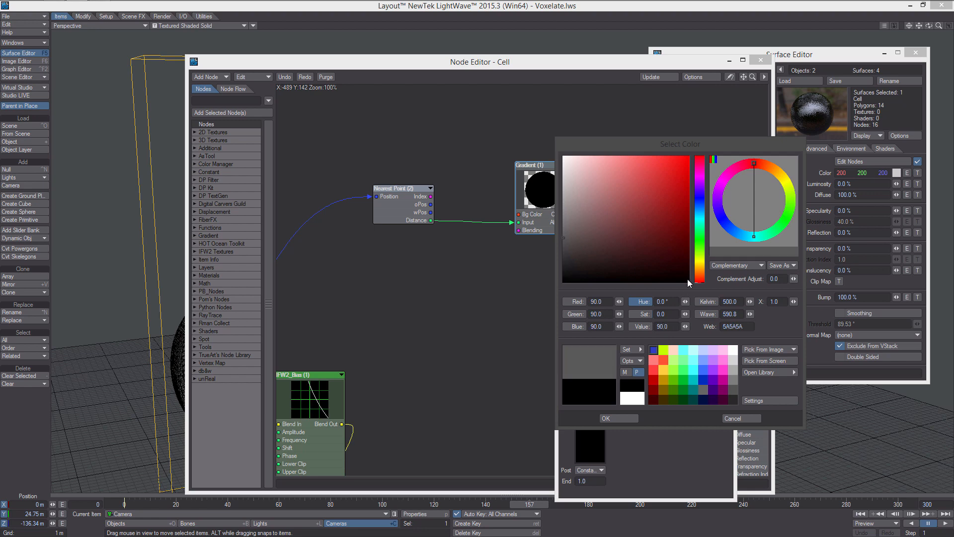
pyautogui.click(620, 419)
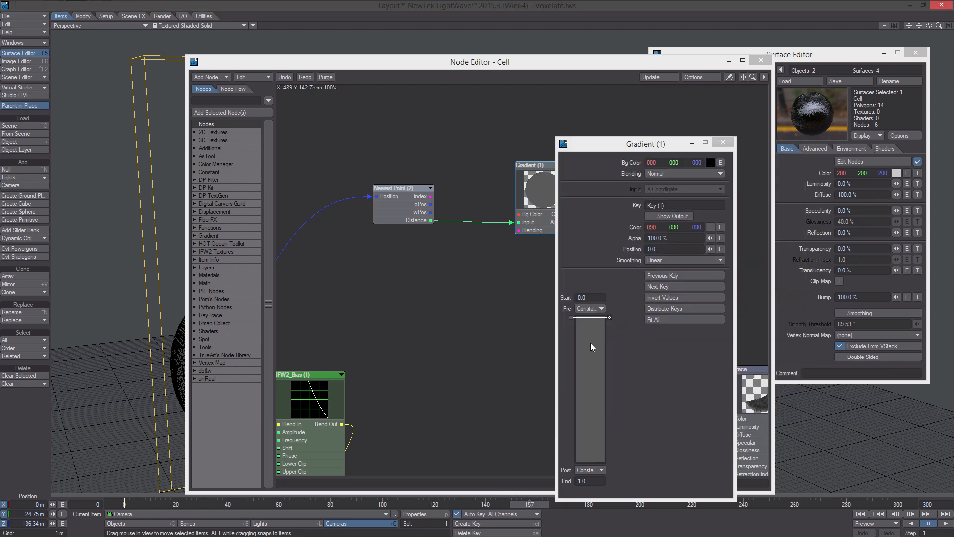
# - Set the gradient's End to 10.0 and add a second key at about position 2.2
pyautogui.click(583, 480)
pyautogui.write('10.0')
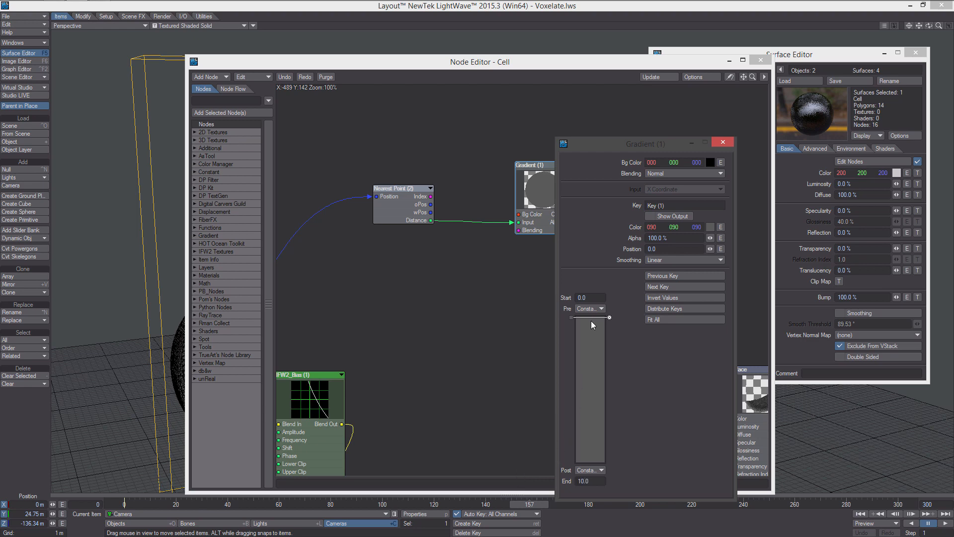
pyautogui.moveTo(591, 326); pyautogui.dragTo(592, 349)
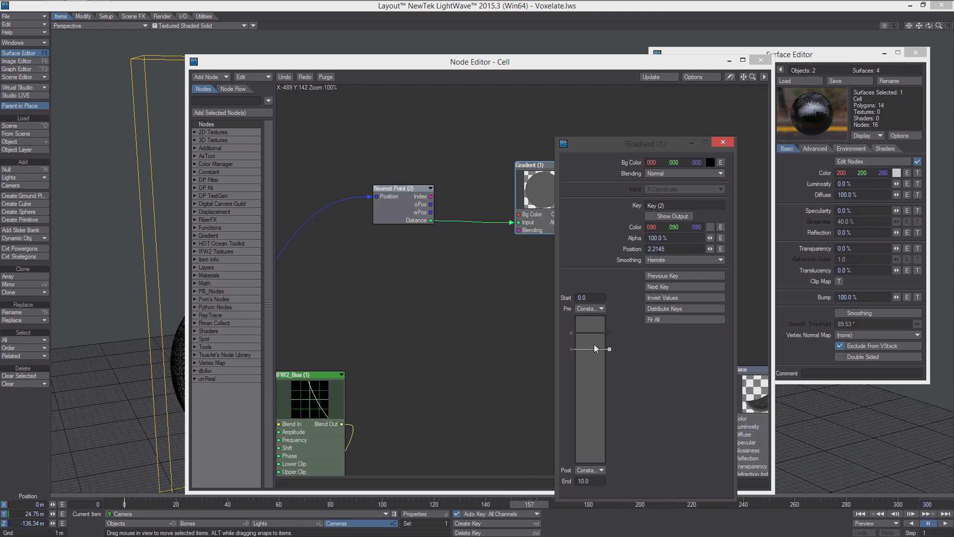
# - Set the gradient's second key to color RGB 8, 8, 8 with Linear smoothing
pyautogui.click(710, 227)
pyautogui.moveTo(589, 234); pyautogui.dragTo(563, 279)
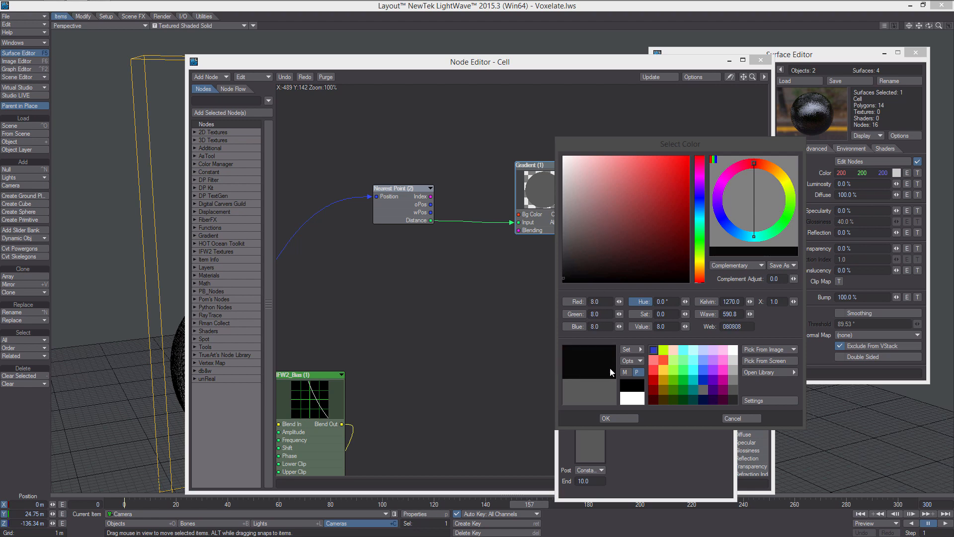
pyautogui.click(617, 418)
pyautogui.click(685, 260)
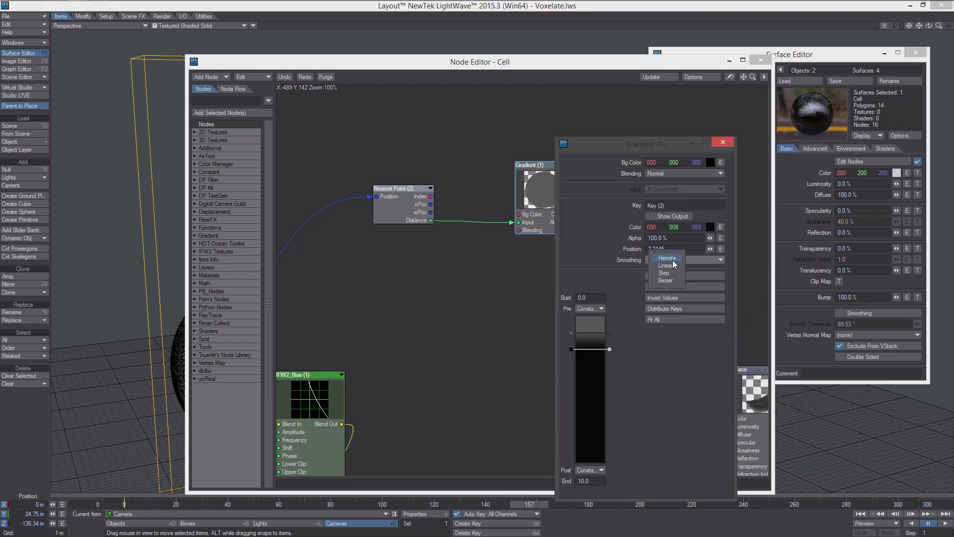
pyautogui.click(666, 265)
# - Add a third gradient key at about position 5.57 with Linear smoothing and orange color RGB 255, 67, 0
pyautogui.click(596, 391)
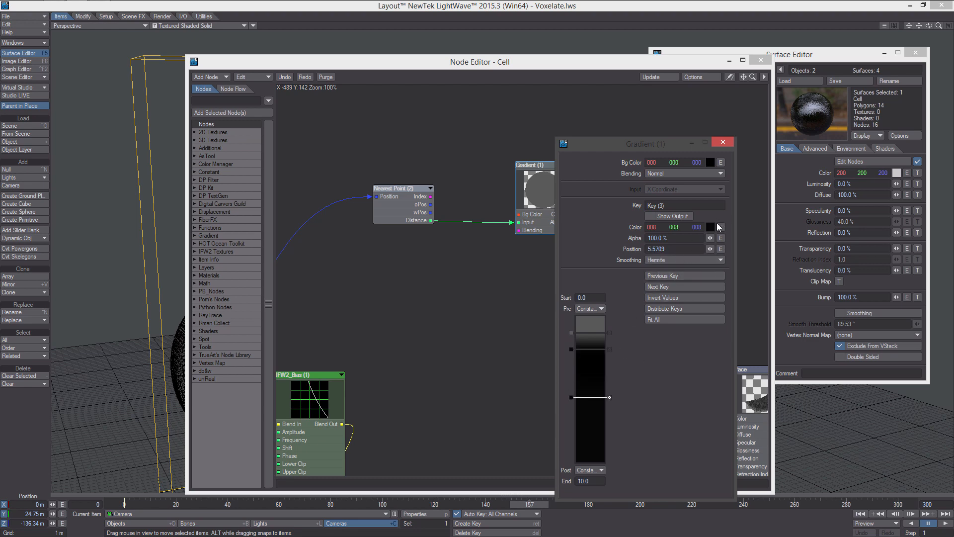
pyautogui.click(686, 260)
pyautogui.click(686, 268)
pyautogui.click(711, 227)
pyautogui.click(768, 170)
pyautogui.moveTo(667, 204); pyautogui.dragTo(690, 156)
pyautogui.moveTo(770, 167); pyautogui.dragTo(763, 165)
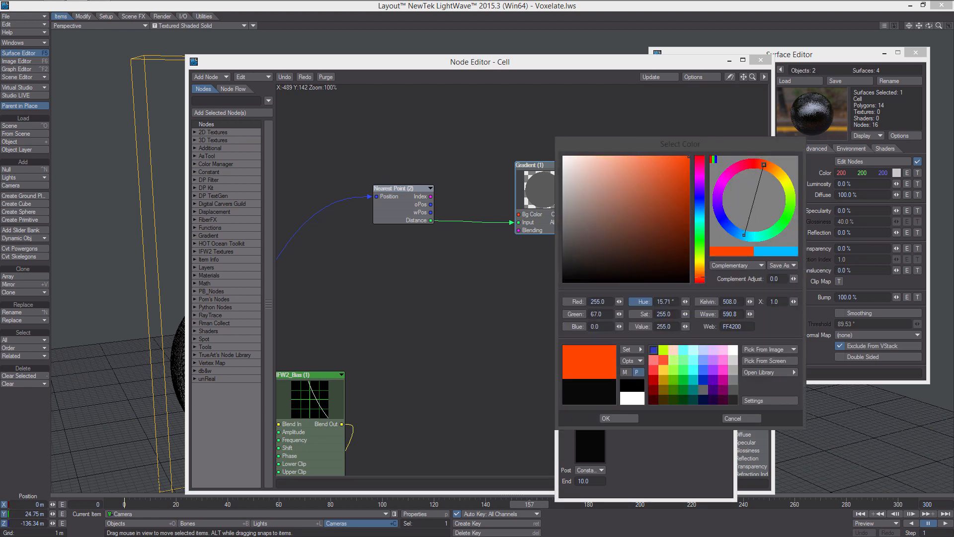
pyautogui.click(621, 417)
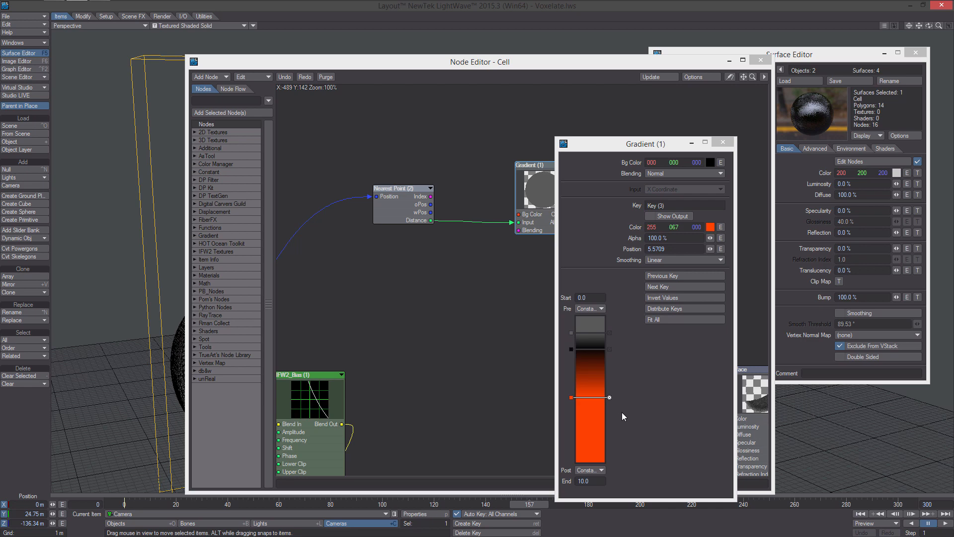
# - Move the gradient's second key to about position 1.97
pyautogui.click(591, 346)
pyautogui.moveTo(591, 344); pyautogui.dragTo(591, 345)
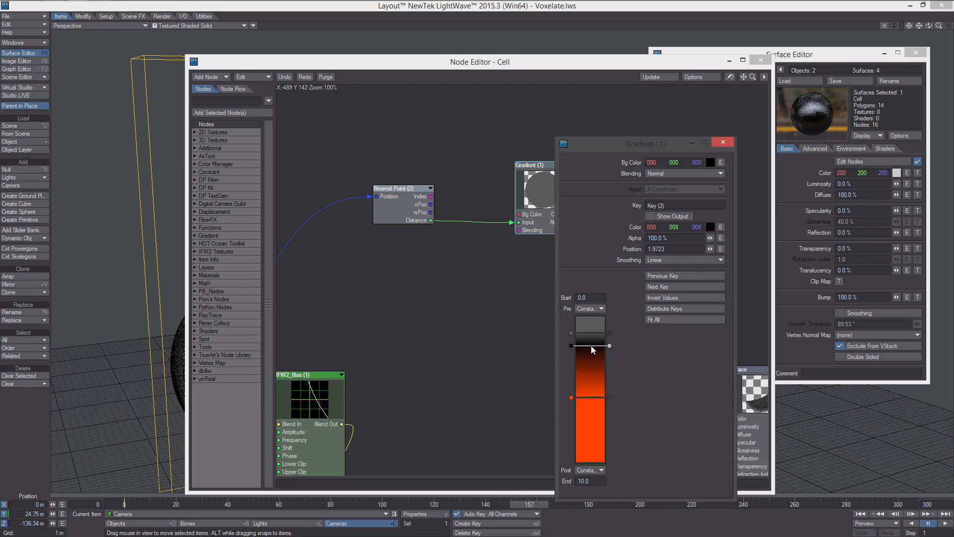
pyautogui.click(589, 332)
# - Close the gradient settings and connect the Gradient's Color output to the Conductor's Color input
pyautogui.click(724, 142)
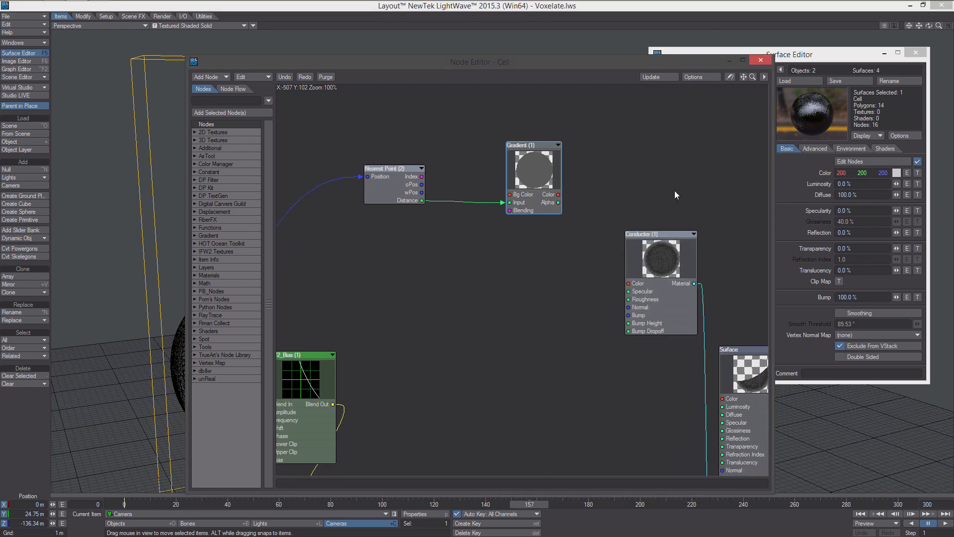
pyautogui.moveTo(558, 187); pyautogui.dragTo(628, 276)
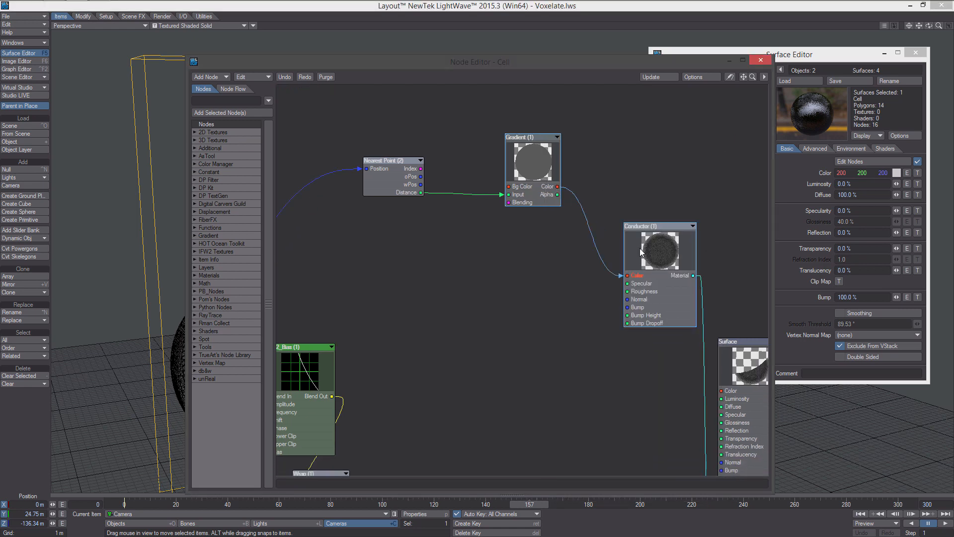
pyautogui.keyDown('alt'); pyautogui.moveTo(677, 256); pyautogui.dragTo(620, 234); pyautogui.keyUp('alt')
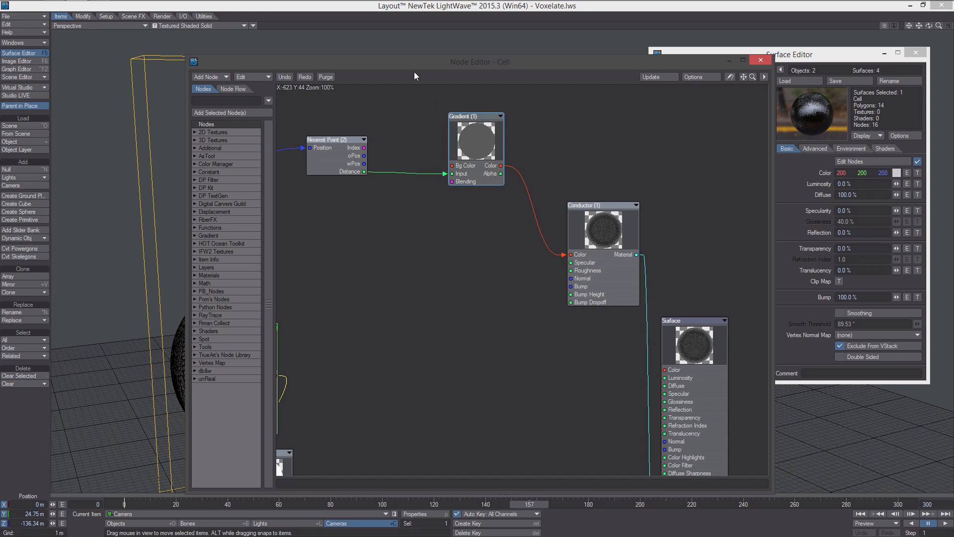
# - Preview the cells' gradient coloring with VPR in the perspective view, and return the view to Textured Shaded Solid
pyautogui.moveTo(399, 62); pyautogui.dragTo(763, 75)
pyautogui.keyDown('alt'); pyautogui.moveTo(329, 178); pyautogui.dragTo(343, 179); pyautogui.keyUp('alt')
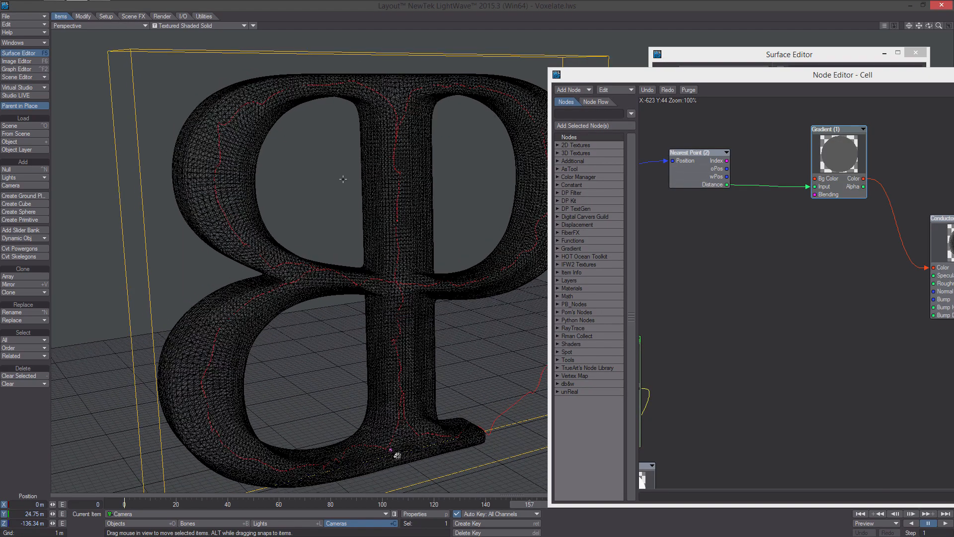
pyautogui.click(207, 28)
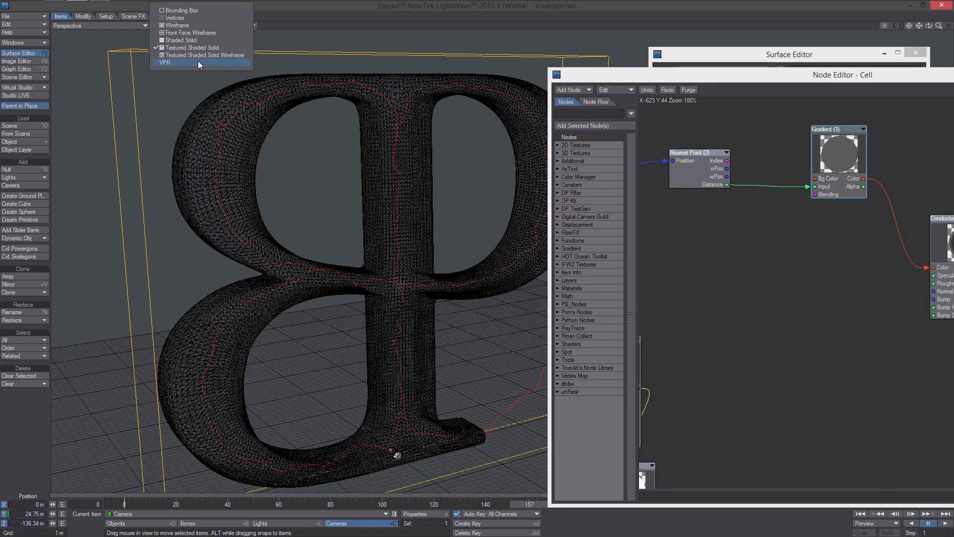
pyautogui.click(198, 62)
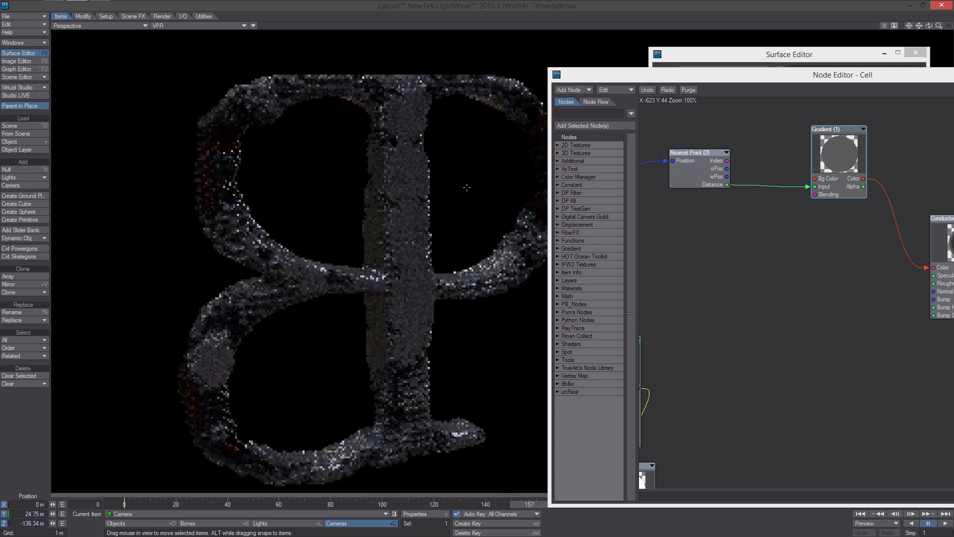
pyautogui.moveTo(591, 76); pyautogui.dragTo(632, 61)
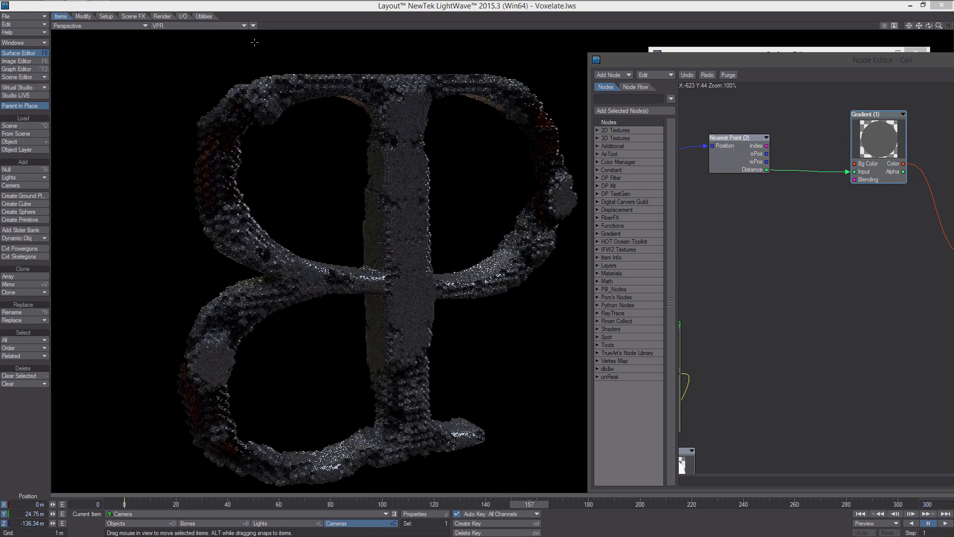
pyautogui.click(231, 26)
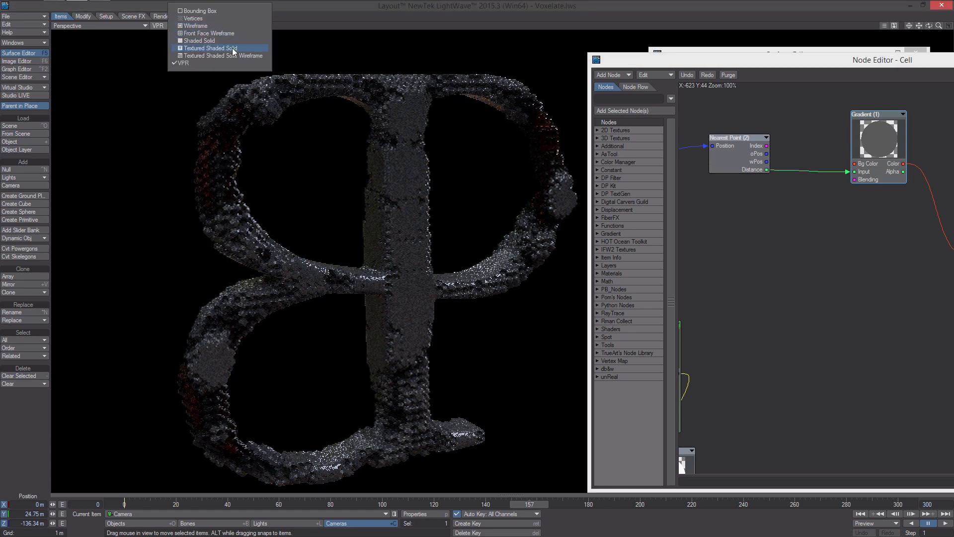
pyautogui.click(233, 49)
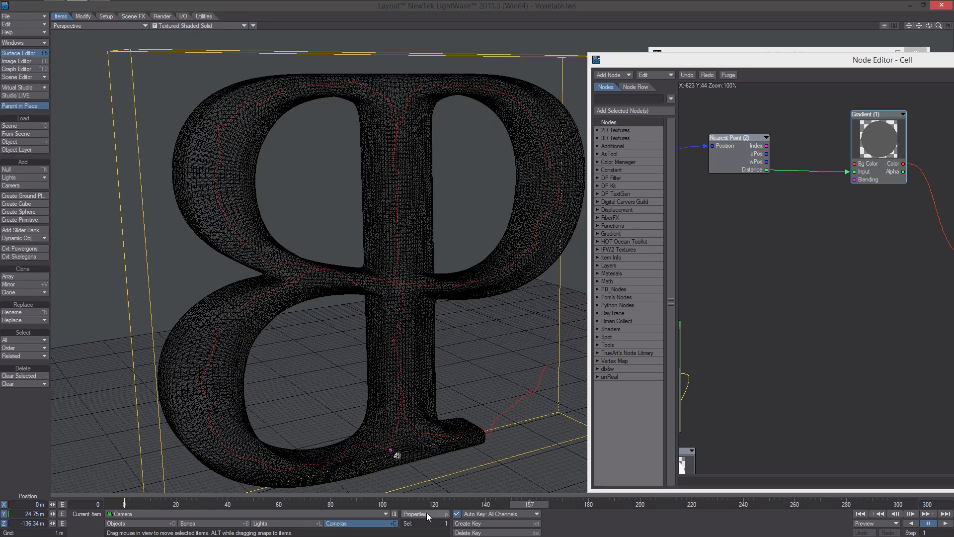
# - Select the Voxelate_Elements:Cell object and bring the Surface Editor back up
pyautogui.click(140, 523)
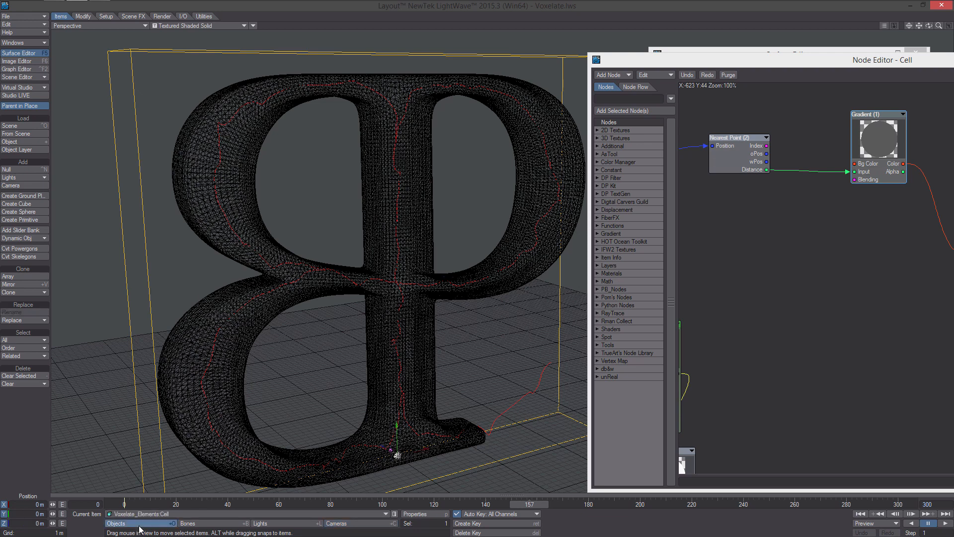
pyautogui.click(33, 55)
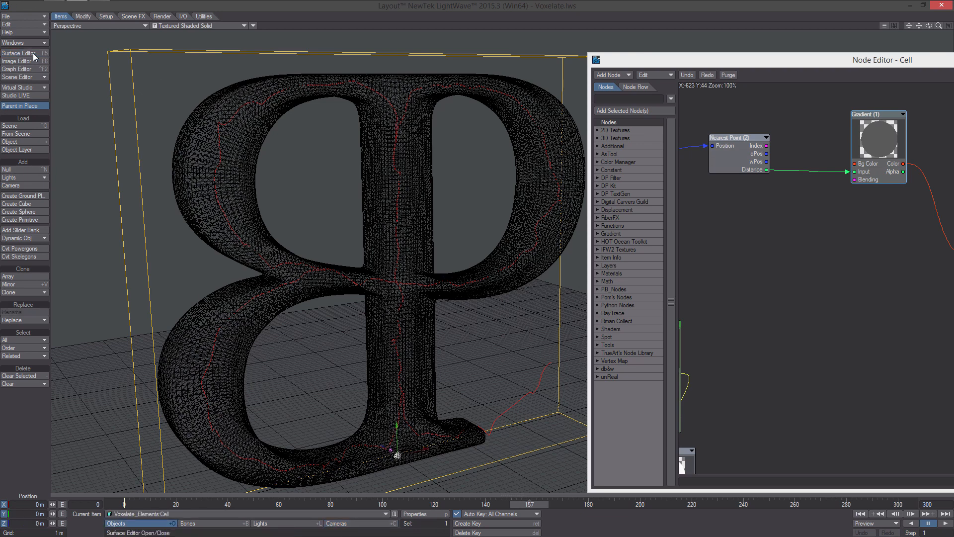
pyautogui.click(34, 55)
# - Select the camera and set the radiosity Intensity to 500% in the global illumination render settings
pyautogui.click(358, 523)
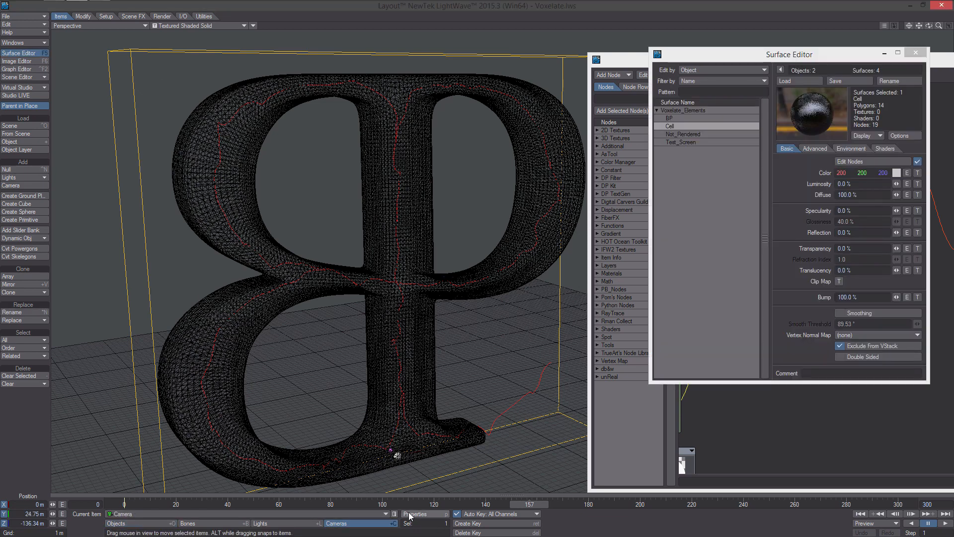
pyautogui.click(409, 515)
pyautogui.click(803, 102)
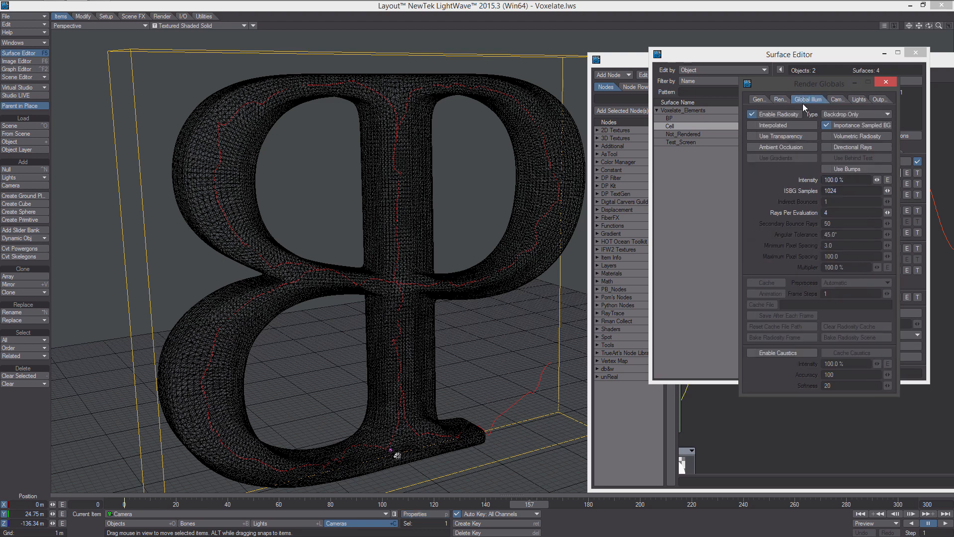
pyautogui.moveTo(828, 179); pyautogui.dragTo(812, 177)
pyautogui.write('5')
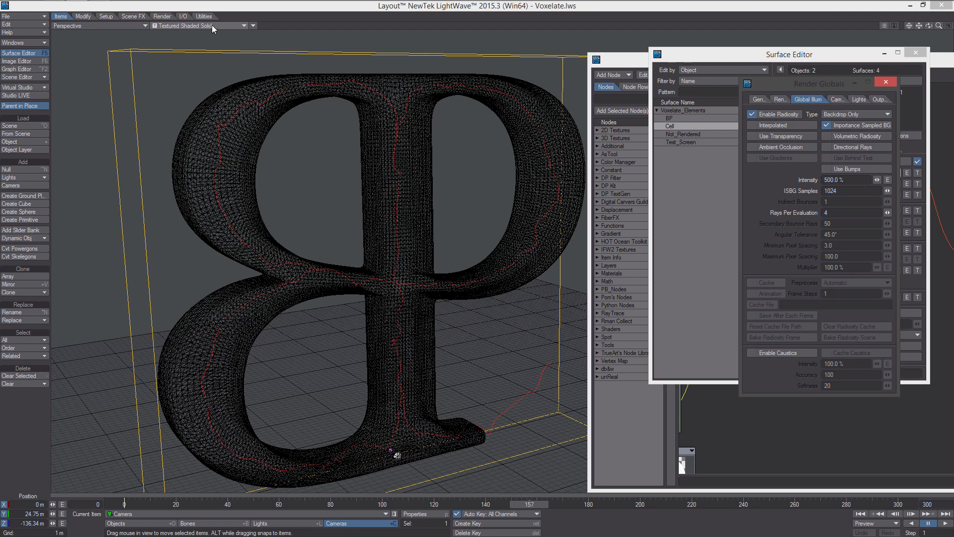
# - Preview the stronger radiosity with VPR, close the Render Globals and Surface Editor, and return the viewport to Textured Shaded Solid
pyautogui.click(207, 66)
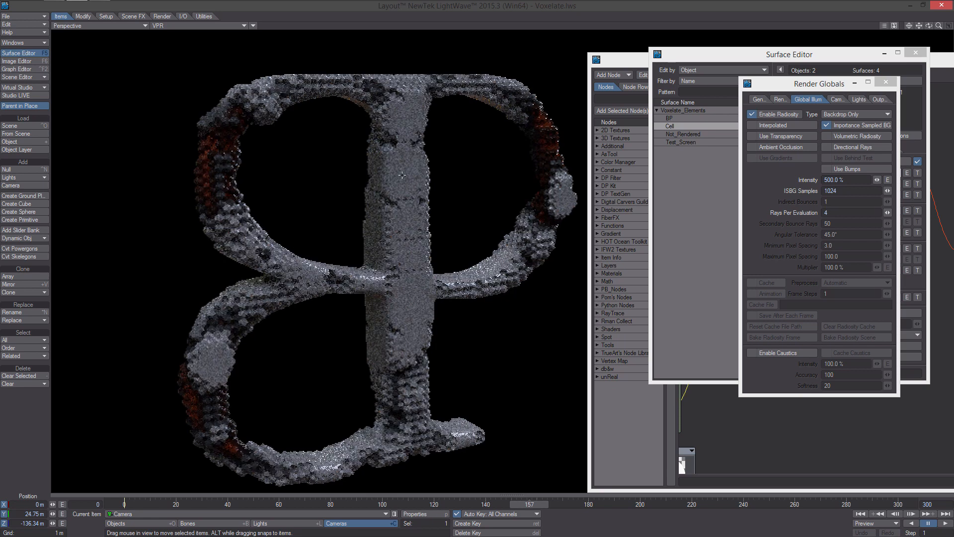
pyautogui.click(886, 81)
pyautogui.click(916, 52)
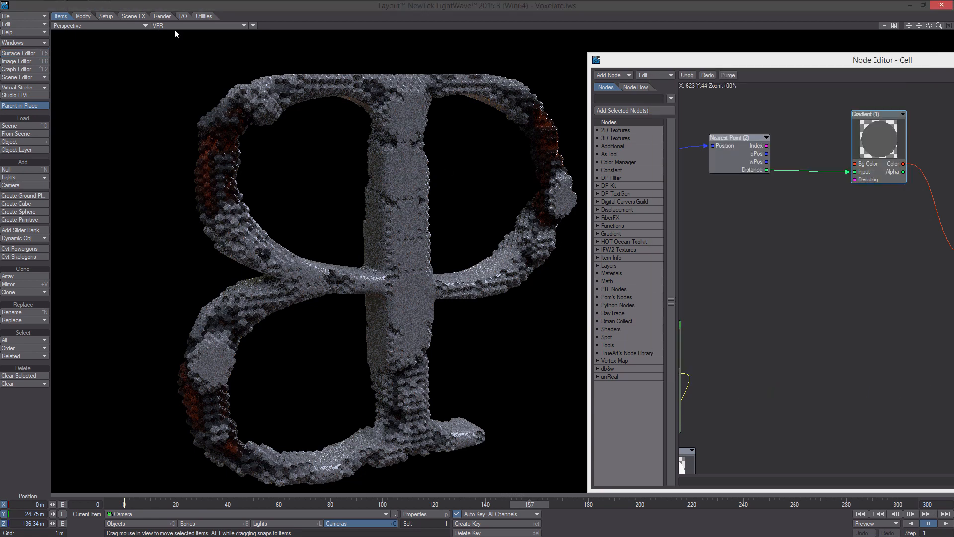
pyautogui.click(196, 26)
pyautogui.click(195, 50)
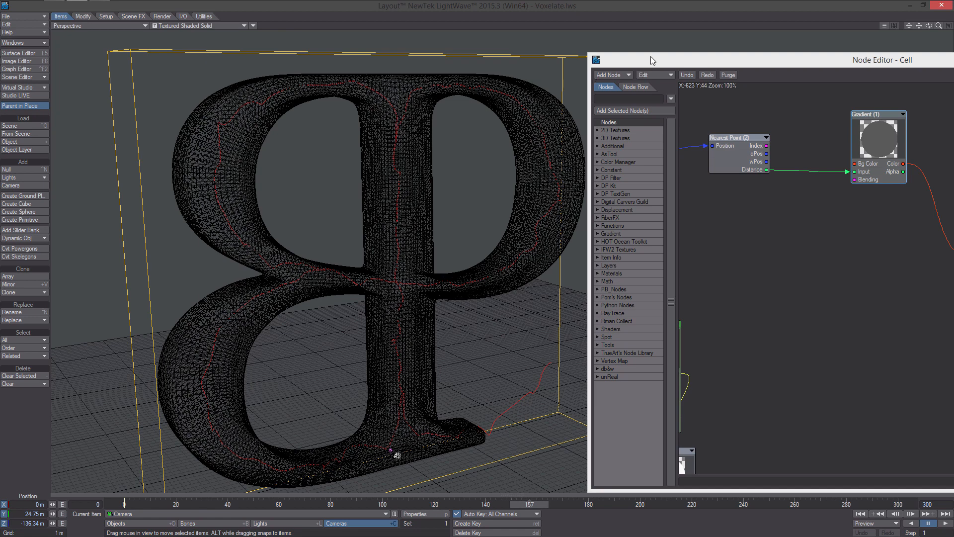
# - Add a DP Kit Edge shader node to the Cell surface's node network and place it near the Conductor
pyautogui.moveTo(651, 56); pyautogui.dragTo(552, 49)
pyautogui.keyDown('alt'); pyautogui.moveTo(796, 233); pyautogui.dragTo(655, 152); pyautogui.keyUp('alt')
pyautogui.moveTo(855, 262); pyautogui.dragTo(895, 270)
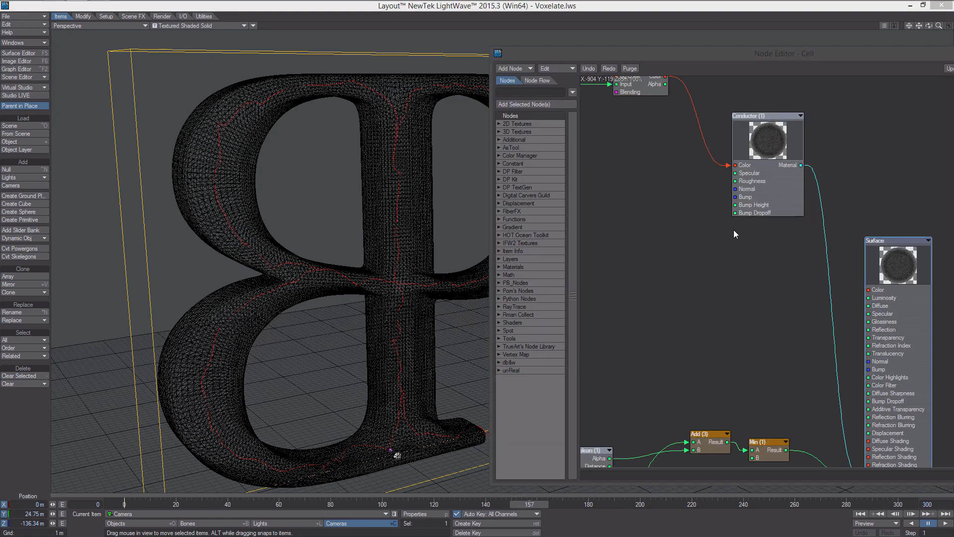
pyautogui.rightClick(735, 234)
pyautogui.moveTo(749, 279)
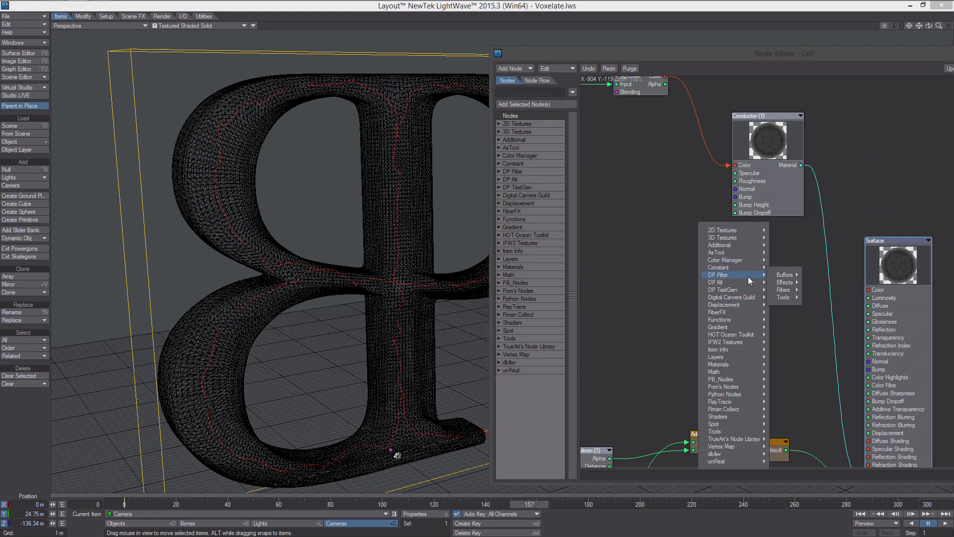
pyautogui.moveTo(795, 349)
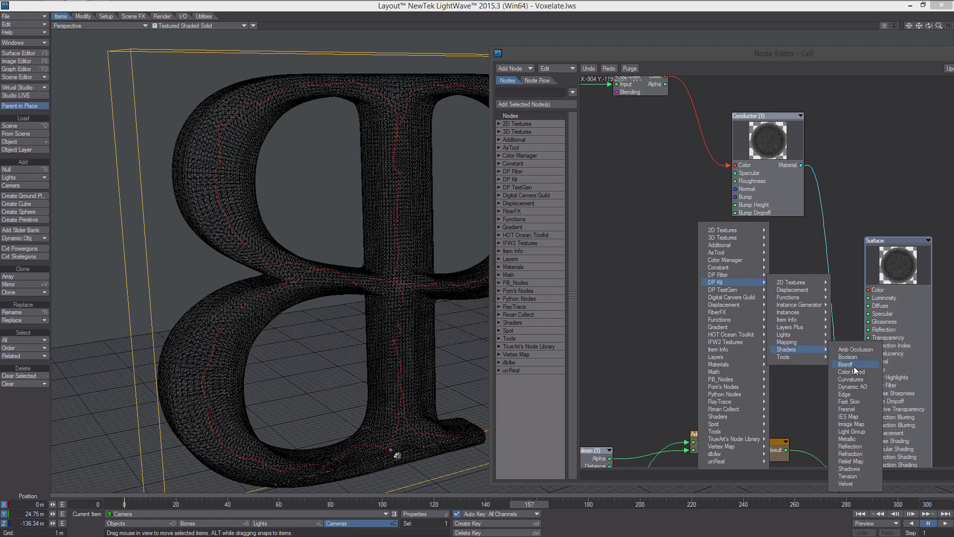
pyautogui.click(863, 393)
pyautogui.keyDown('alt'); pyautogui.moveTo(815, 326); pyautogui.dragTo(704, 321); pyautogui.keyUp('alt')
pyautogui.moveTo(777, 234); pyautogui.dragTo(838, 233)
pyautogui.moveTo(696, 237); pyautogui.dragTo(719, 244)
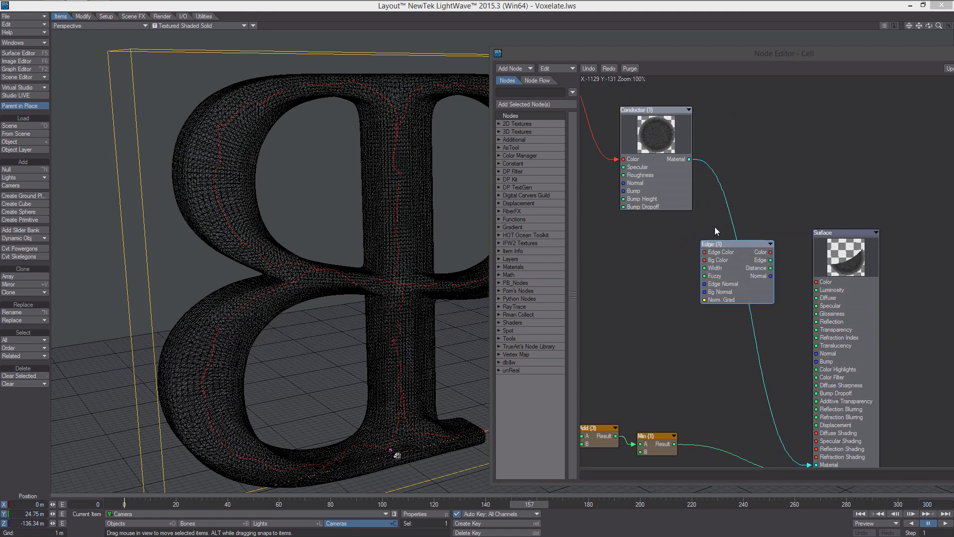
# - Arrange the Edge node between the Gradient and Conductor, and connect the Gradient's Color output to the Edge's Bg Color input
pyautogui.keyDown('alt'); pyautogui.moveTo(667, 148); pyautogui.dragTo(808, 193); pyautogui.keyUp('alt')
pyautogui.moveTo(815, 296); pyautogui.dragTo(688, 185)
pyautogui.keyDown('alt'); pyautogui.moveTo(684, 222); pyautogui.dragTo(676, 311); pyautogui.keyUp('alt')
pyautogui.moveTo(619, 171); pyautogui.dragTo(660, 248)
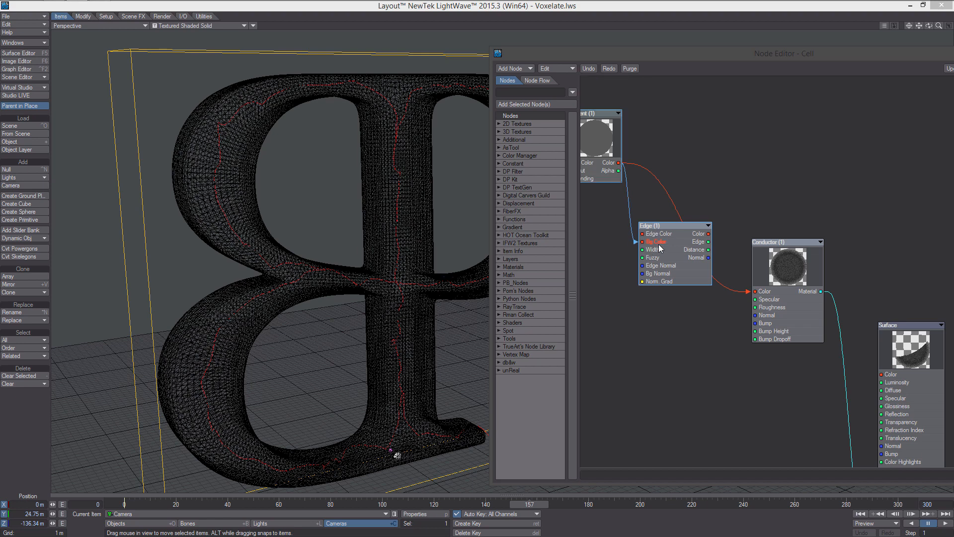
# - Set the Edge node's Edge Color to black, adjust its Edge Width, and set Fuzzy Edge to 1.5
pyautogui.doubleClick(659, 245)
pyautogui.click(810, 113)
pyautogui.click(654, 359)
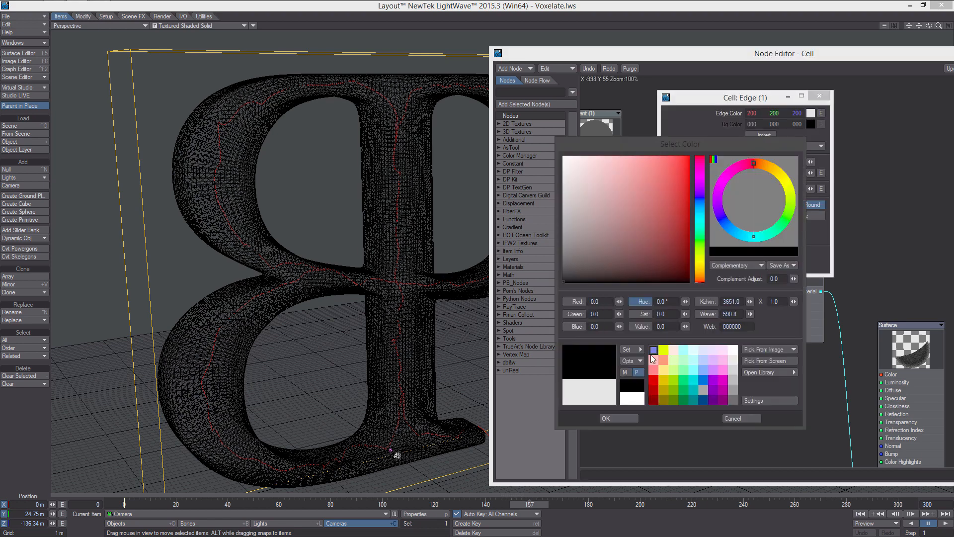
pyautogui.click(624, 419)
pyautogui.click(758, 172)
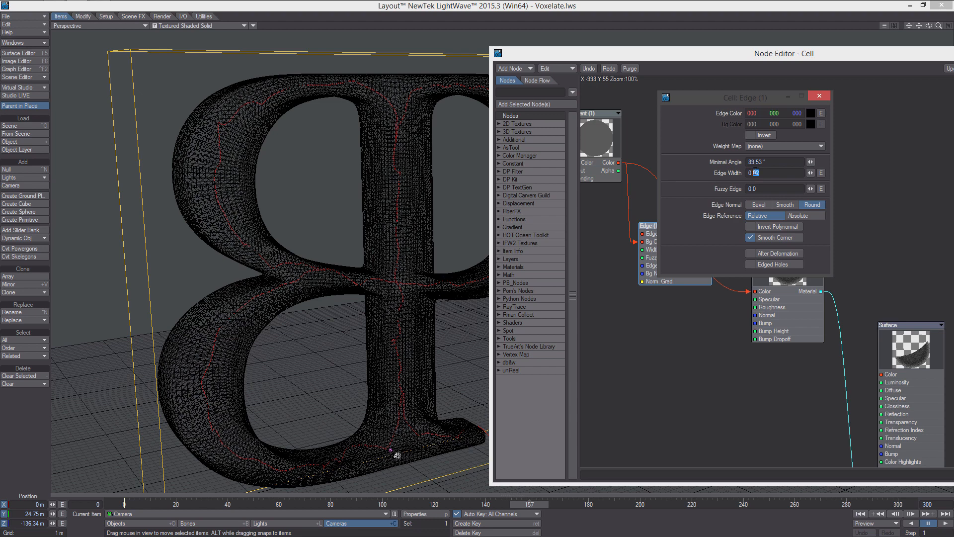
pyautogui.write('5')
pyautogui.press('Tab')
pyautogui.click(818, 97)
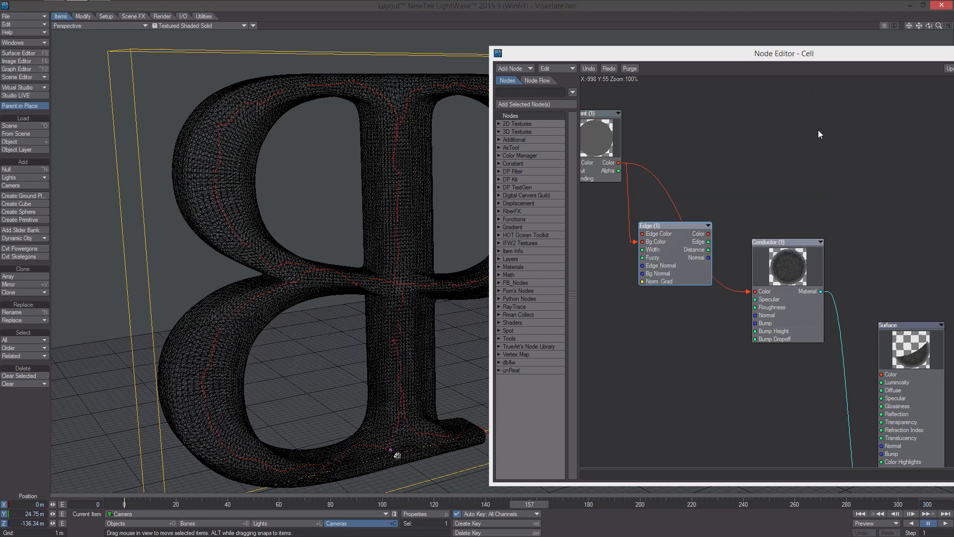
# - Close the Cell Node Editor and preview the cells close up with VPR, returning to Textured Shaded Solid
pyautogui.click(191, 25)
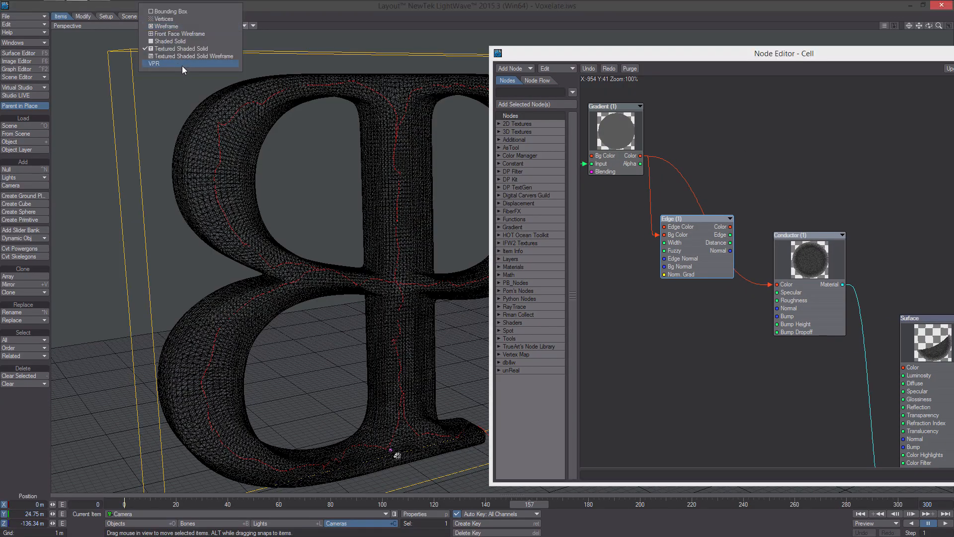
pyautogui.click(658, 53)
pyautogui.moveTo(659, 54); pyautogui.dragTo(381, 92)
pyautogui.click(788, 89)
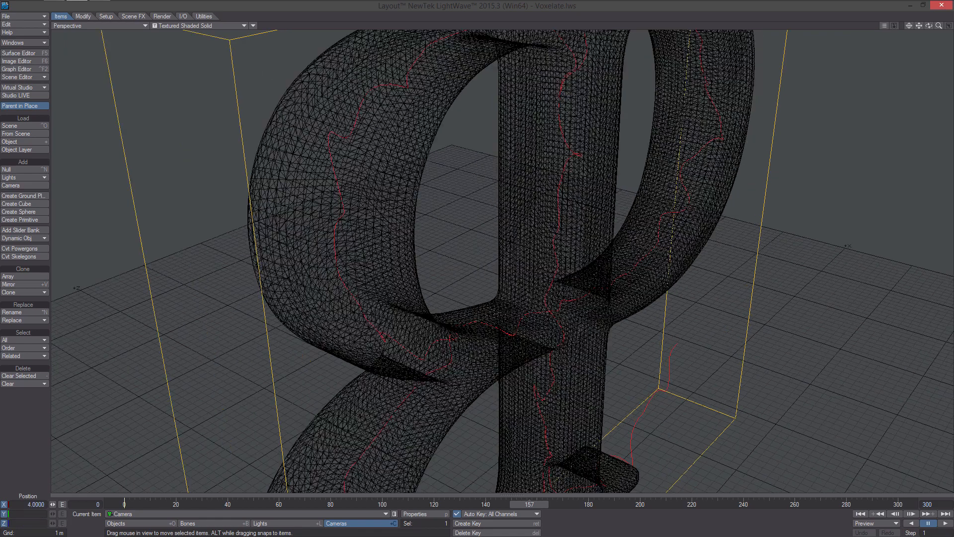
pyautogui.click(219, 24)
pyautogui.click(218, 62)
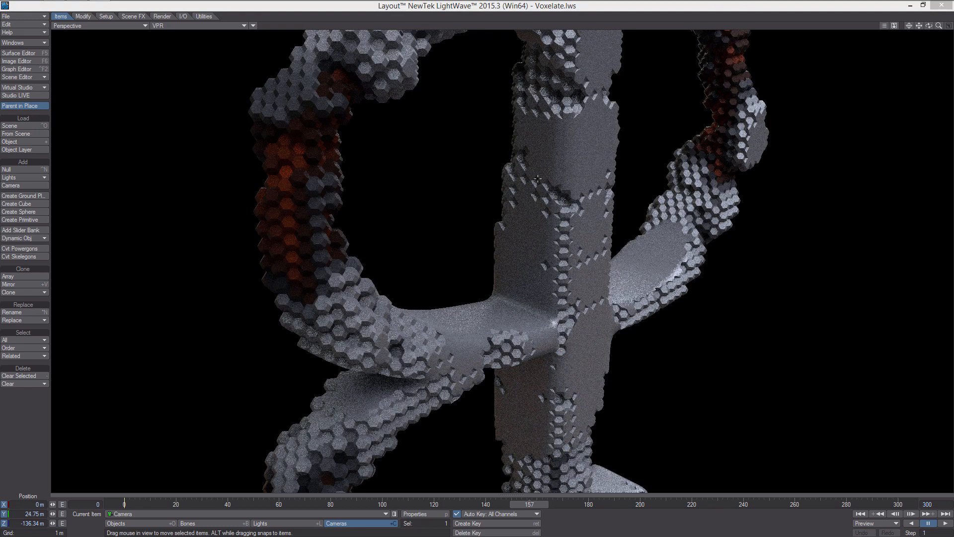
pyautogui.click(198, 26)
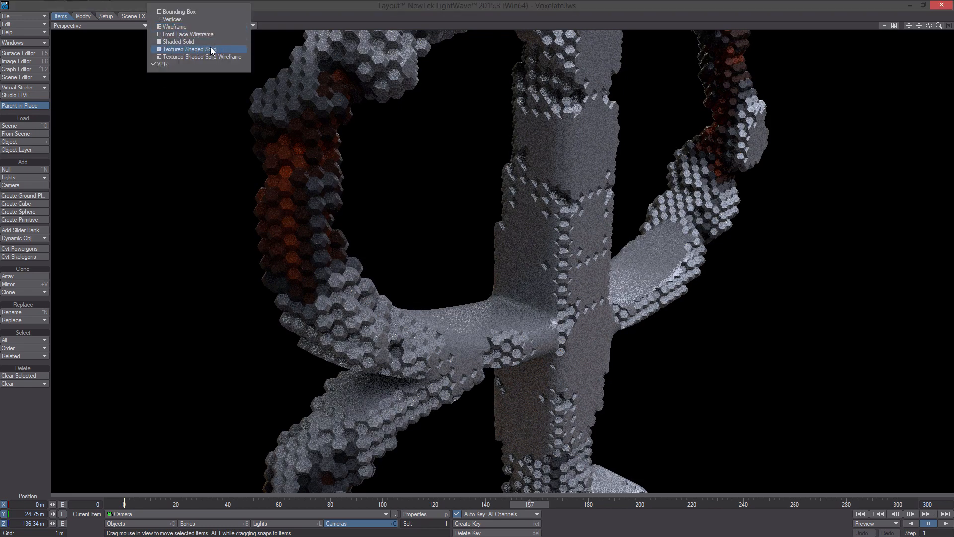
pyautogui.click(213, 50)
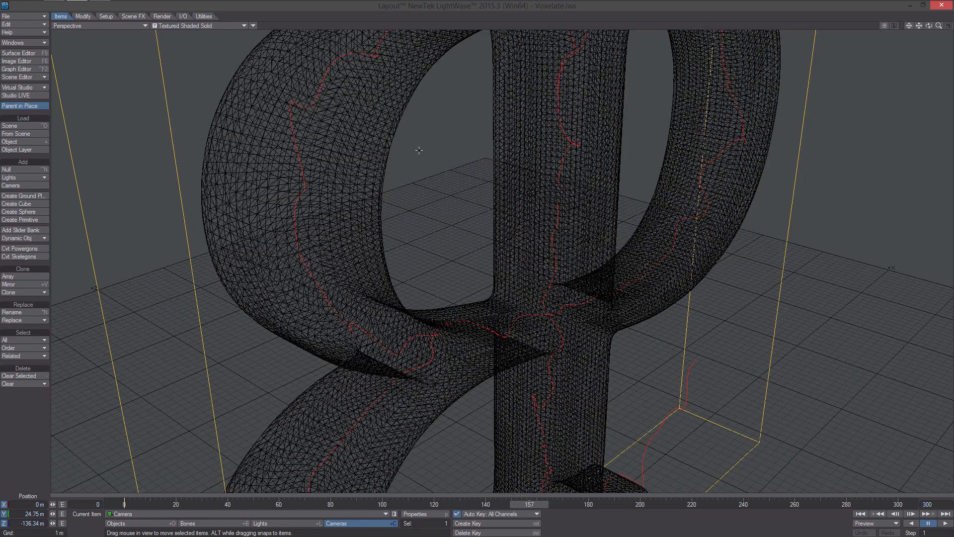
# - Reopen the Cell surface's node network and connect the Edge's Color output to the Conductor's Color input
pyautogui.click(24, 52)
pyautogui.click(662, 111)
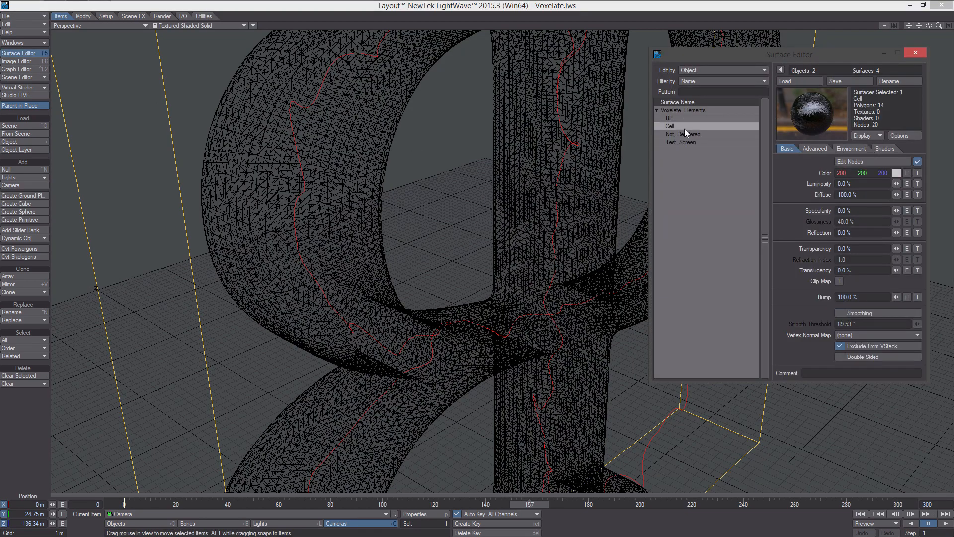
pyautogui.click(860, 161)
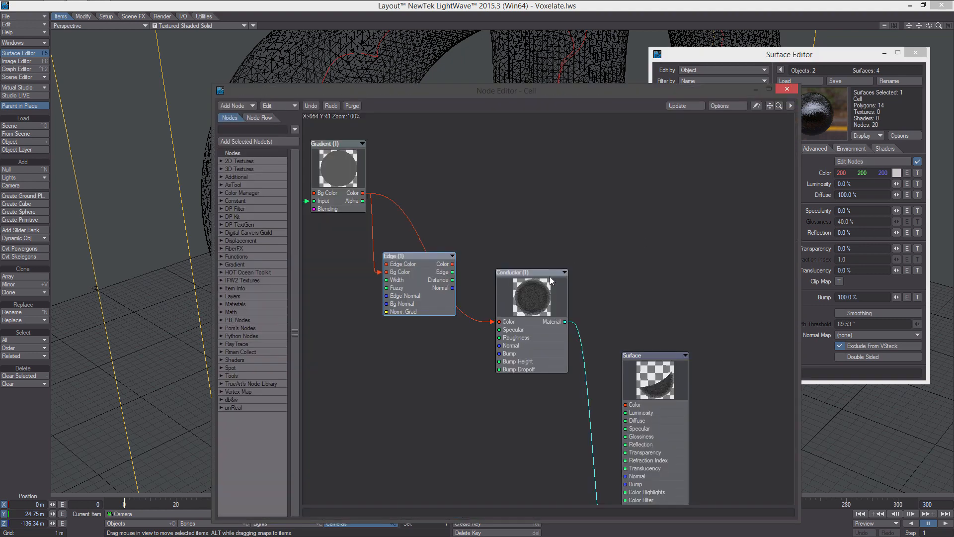
pyautogui.doubleClick(528, 298)
pyautogui.moveTo(452, 264); pyautogui.dragTo(499, 322)
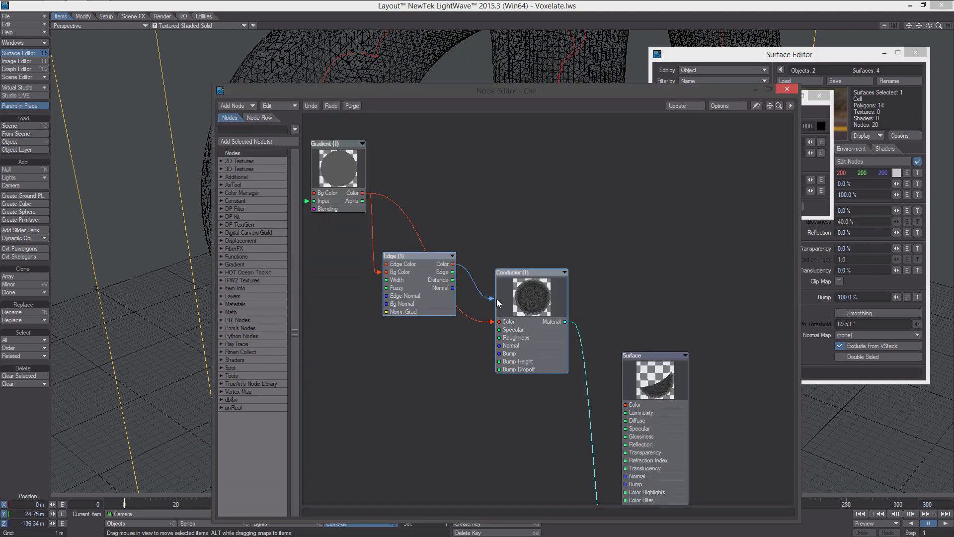
# - Move the Node Editor clear of the model, preview the cell edges with VPR, and return to Textured Shaded Solid
pyautogui.moveTo(544, 93); pyautogui.dragTo(881, 81)
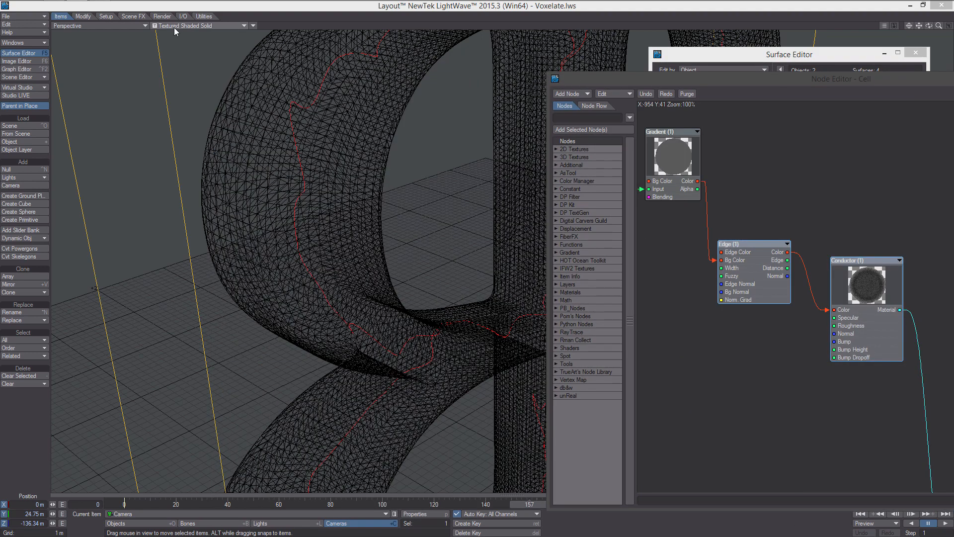
pyautogui.click(194, 27)
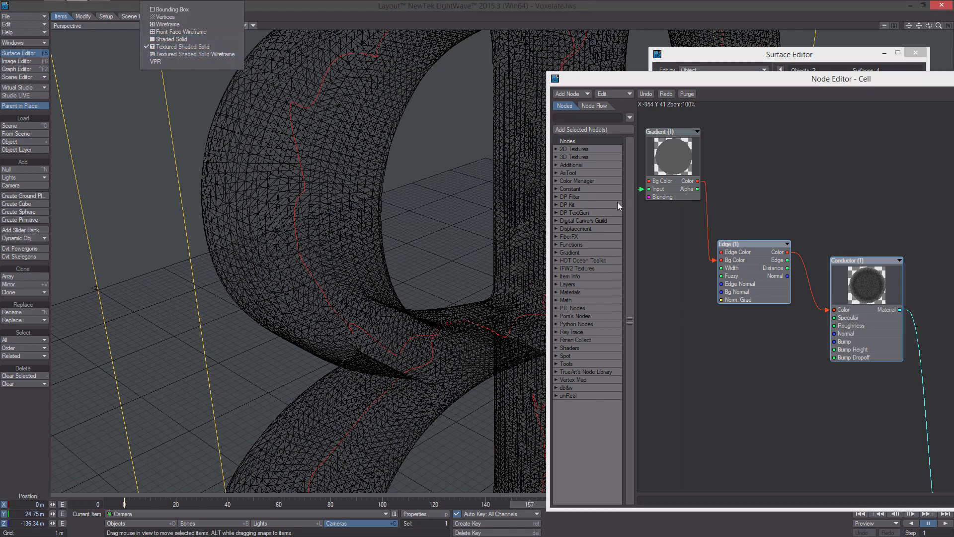
pyautogui.click(174, 61)
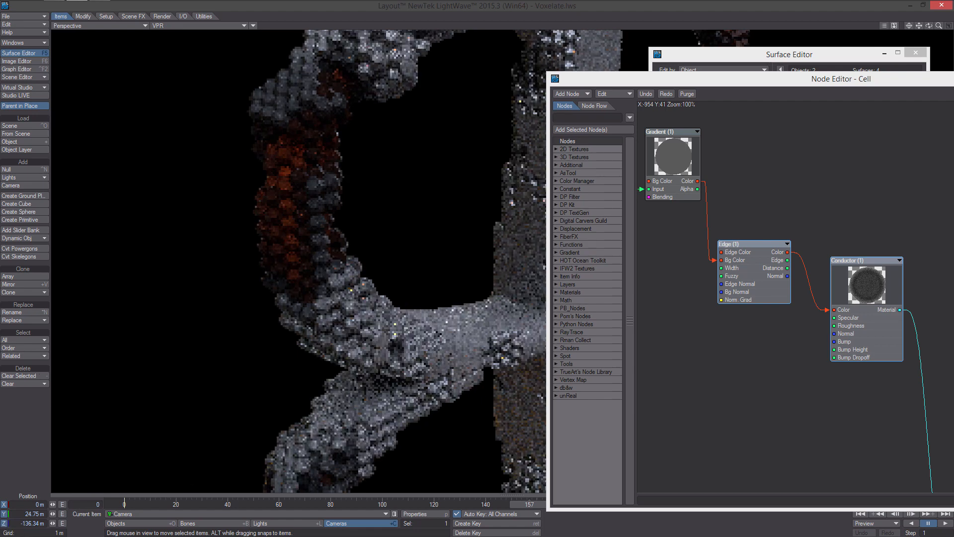
pyautogui.click(210, 25)
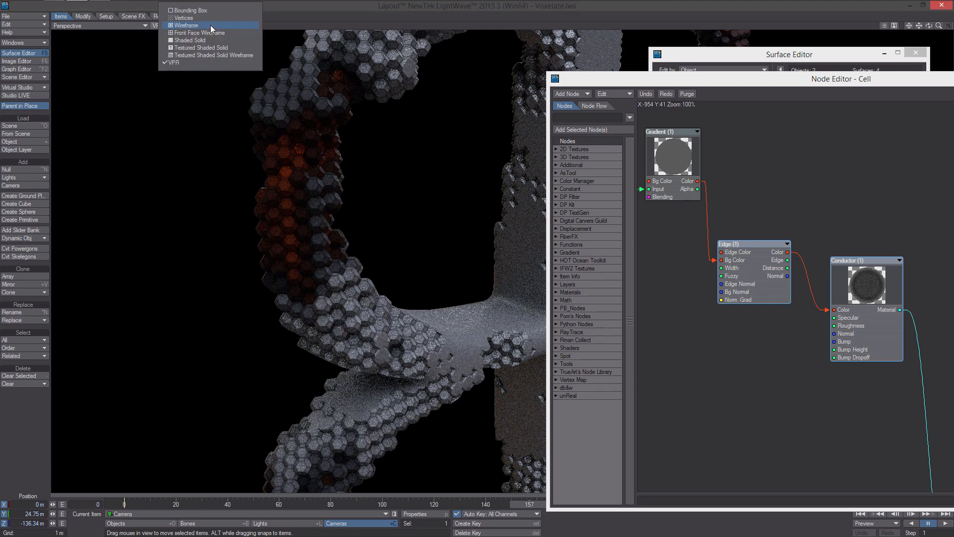
pyautogui.click(220, 52)
# - Set the Edge node's Edge Width to 0.5 and check the cell outlines with VPR before returning to Textured Shaded Solid
pyautogui.doubleClick(740, 269)
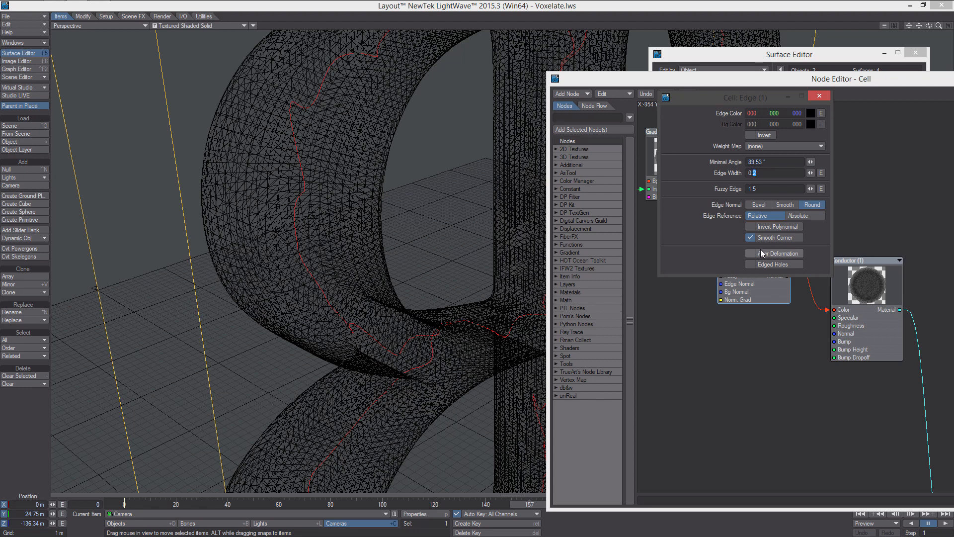
pyautogui.click(192, 26)
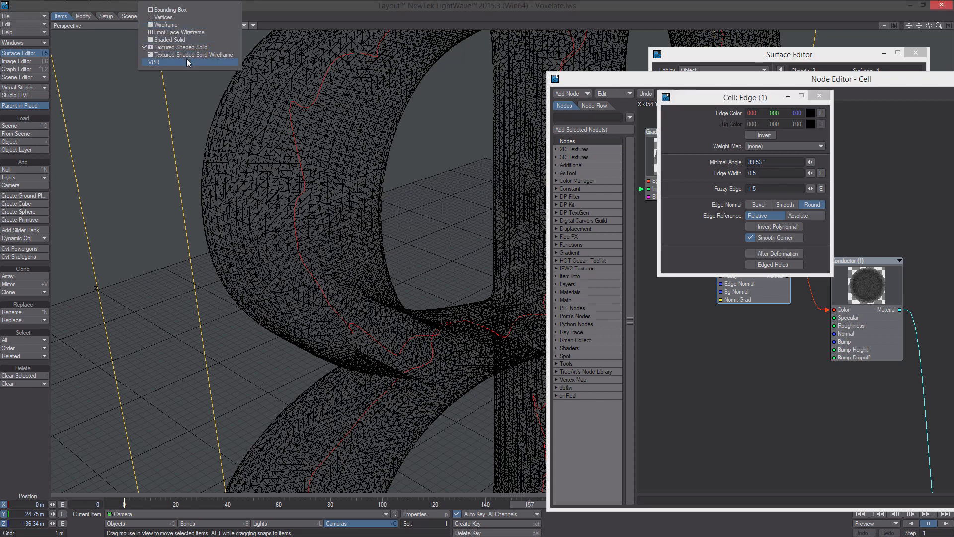
pyautogui.click(187, 62)
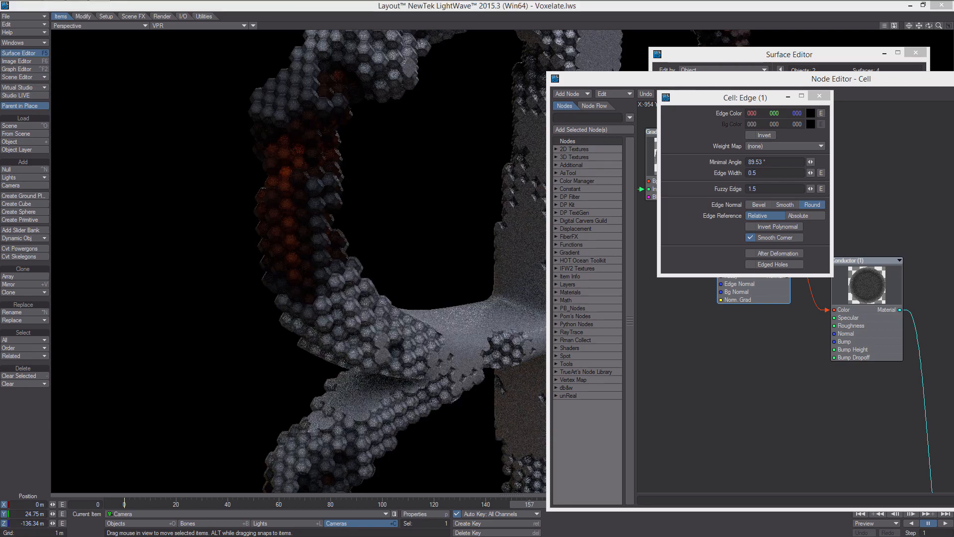
pyautogui.click(207, 26)
pyautogui.click(224, 46)
pyautogui.scroll(-5, 385, 237)
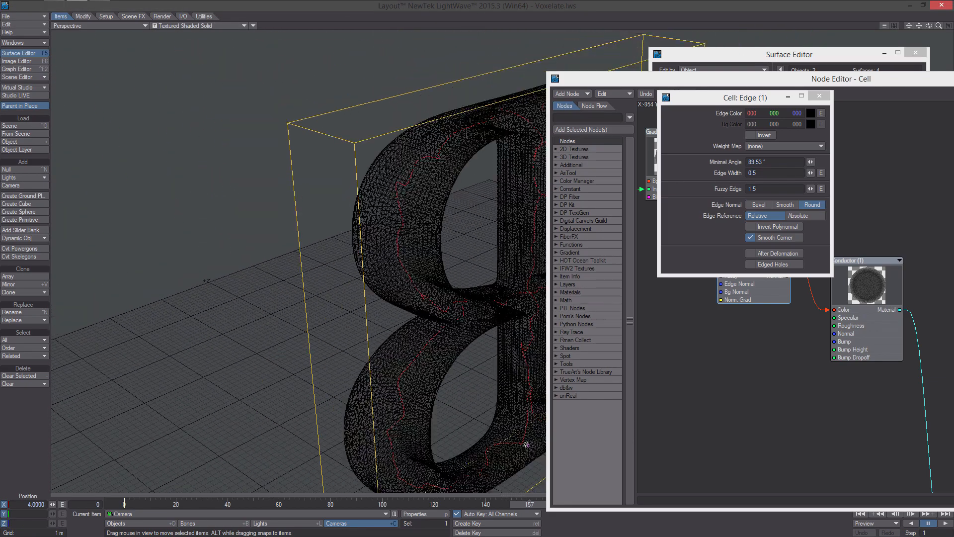
pyautogui.keyDown('alt'); pyautogui.moveTo(385, 238); pyautogui.dragTo(318, 239); pyautogui.keyUp('alt')
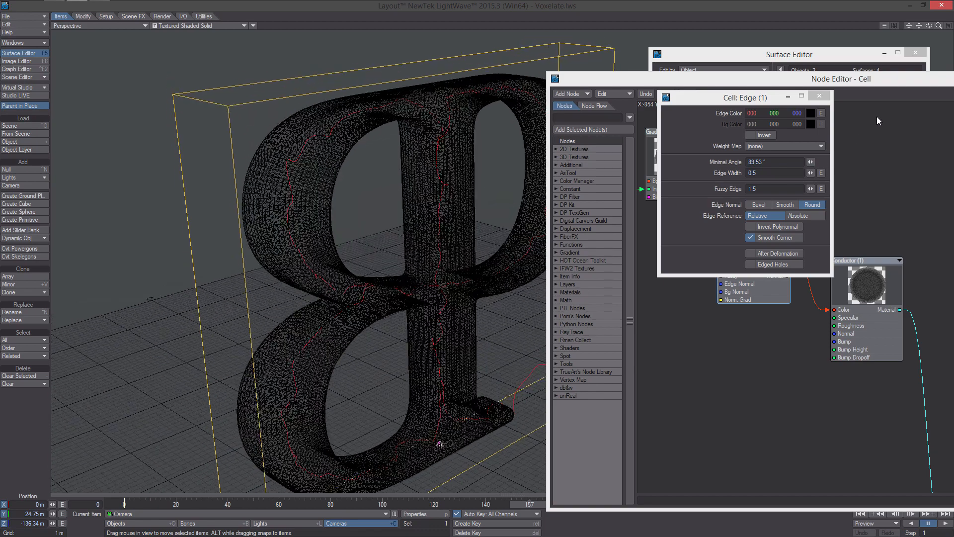
# - Close the Cell node windows, open the BP surface's nodes, and set its Conductor's Specularity to 50%
pyautogui.click(821, 97)
pyautogui.moveTo(826, 80); pyautogui.dragTo(482, 76)
pyautogui.click(778, 74)
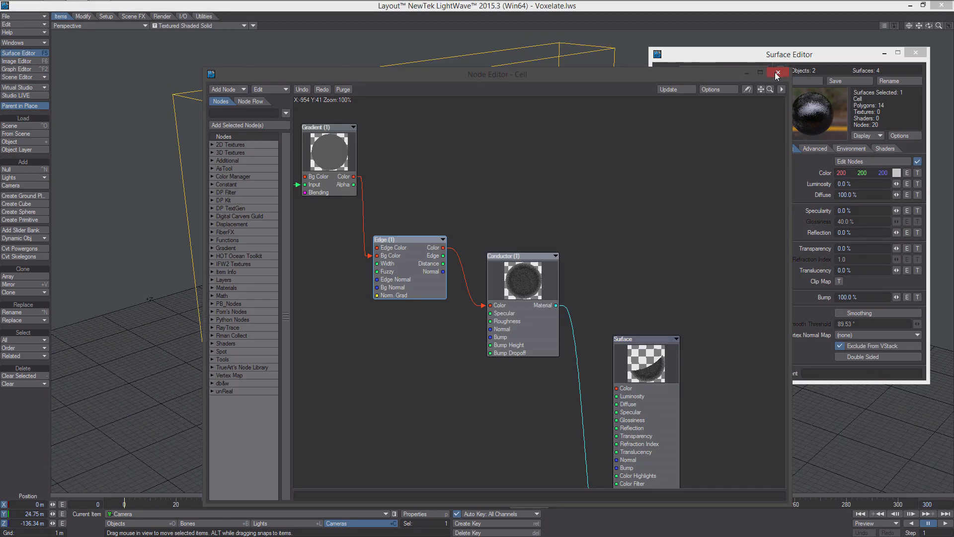
pyautogui.click(669, 118)
pyautogui.click(849, 161)
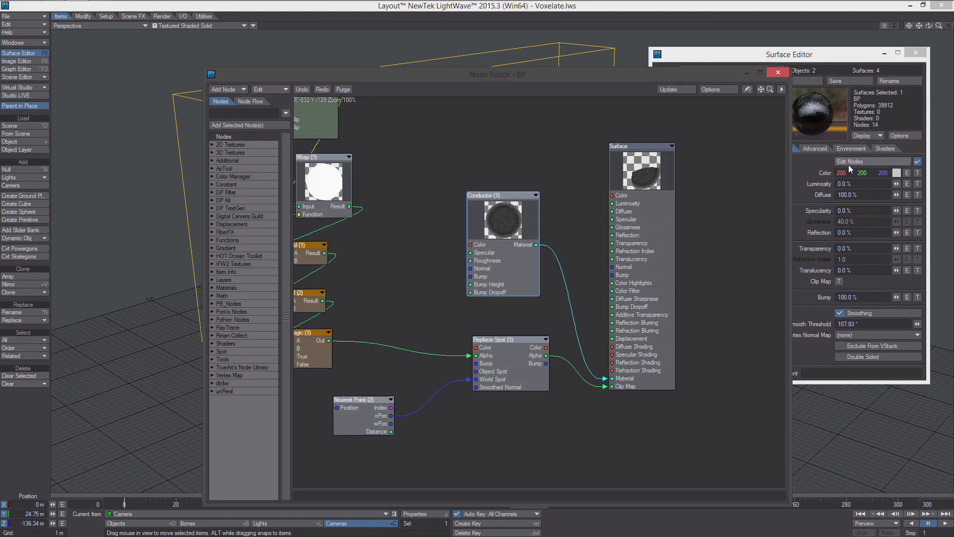
pyautogui.doubleClick(470, 202)
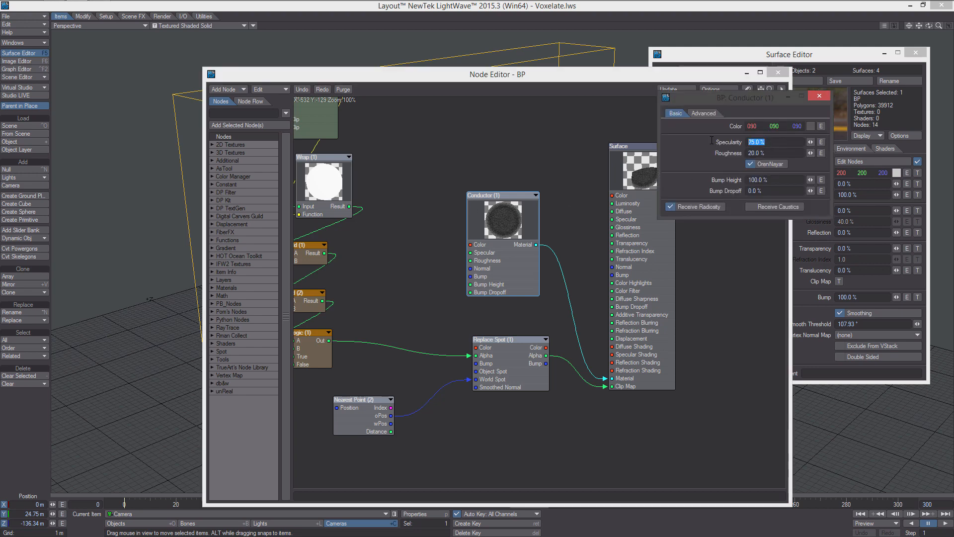
pyautogui.write('50')
pyautogui.press('Return')
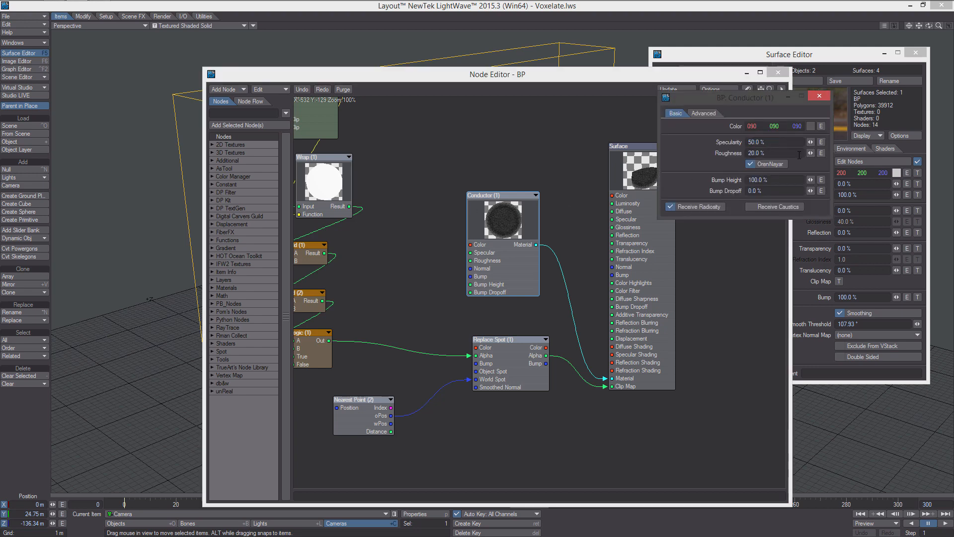
# - Set the BP Conductor's Roughness to 10% and its Color to grey 120, and close the BP node windows
pyautogui.click(777, 153)
pyautogui.write('10')
pyautogui.press('Return')
pyautogui.click(810, 126)
pyautogui.moveTo(563, 235); pyautogui.dragTo(564, 225)
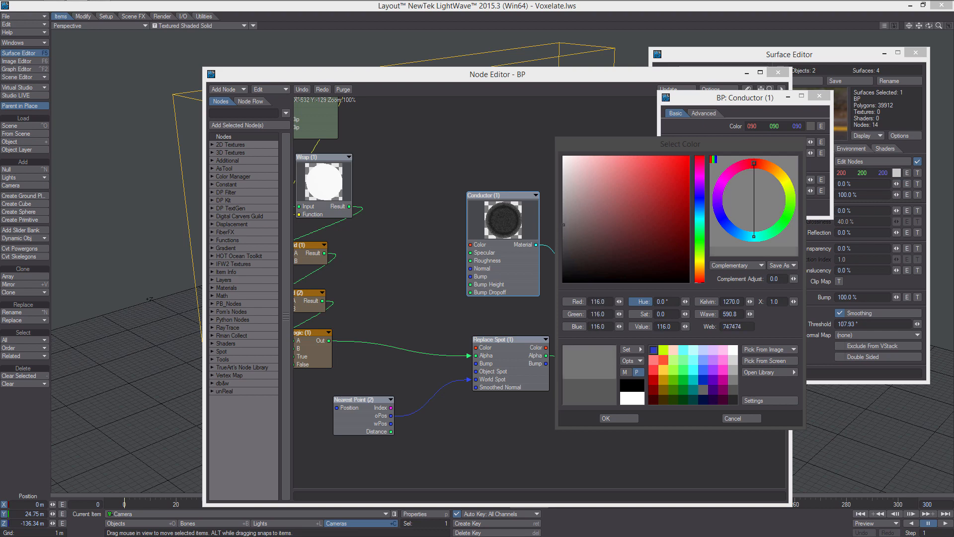
pyautogui.moveTo(564, 224); pyautogui.dragTo(564, 222)
pyautogui.click(613, 418)
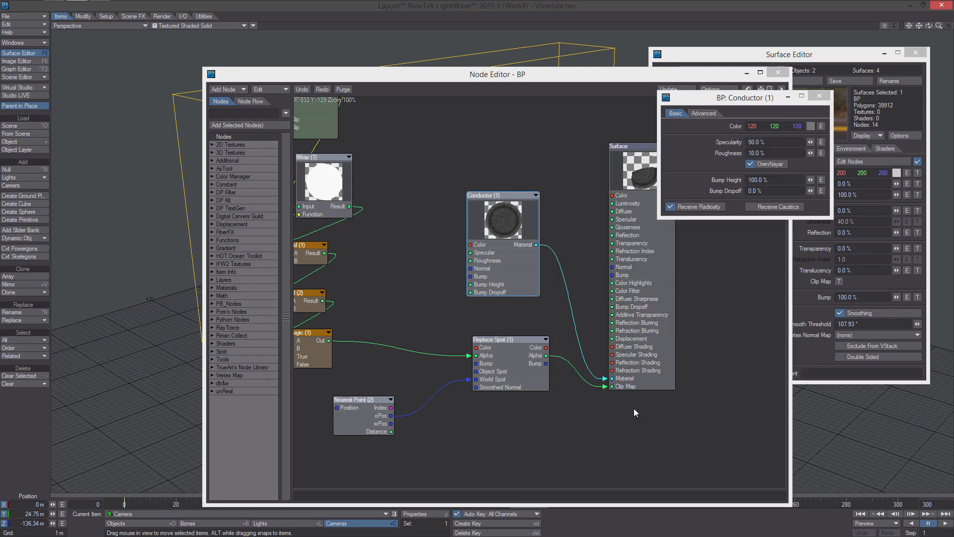
pyautogui.click(819, 96)
pyautogui.click(778, 72)
# - Open the Cell surface's node network and set its Conductor's Specularity to 50% and Roughness to 5%
pyautogui.click(730, 127)
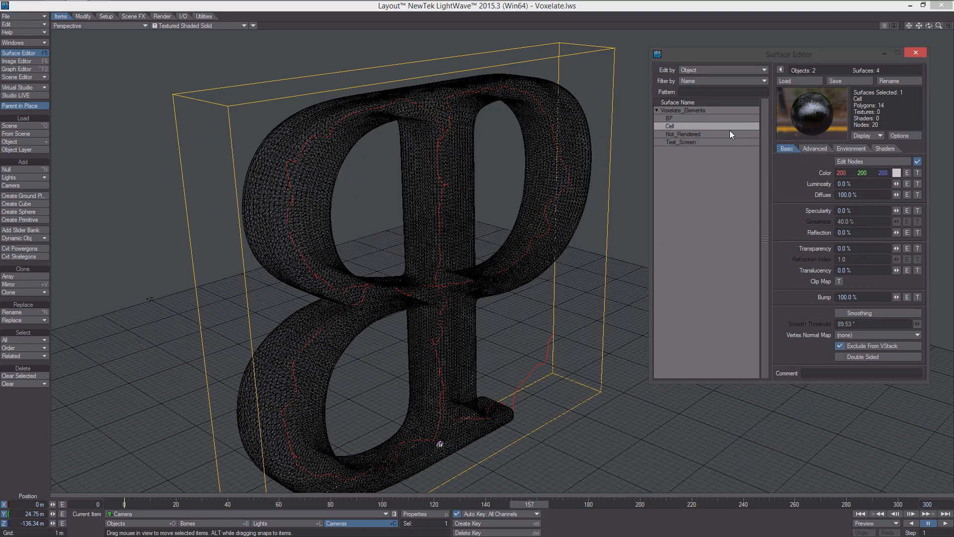
pyautogui.click(855, 163)
pyautogui.doubleClick(583, 254)
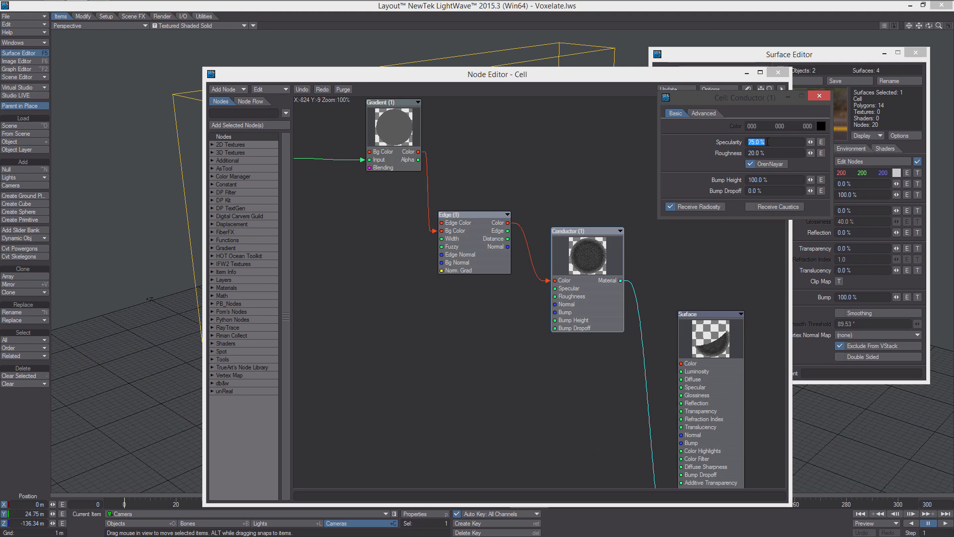
pyautogui.write('50')
pyautogui.press('Tab')
pyautogui.write('5')
pyautogui.press('Return')
# - Open the Cell's Gradient node and set its first key's Color to grey 120
pyautogui.click(481, 238)
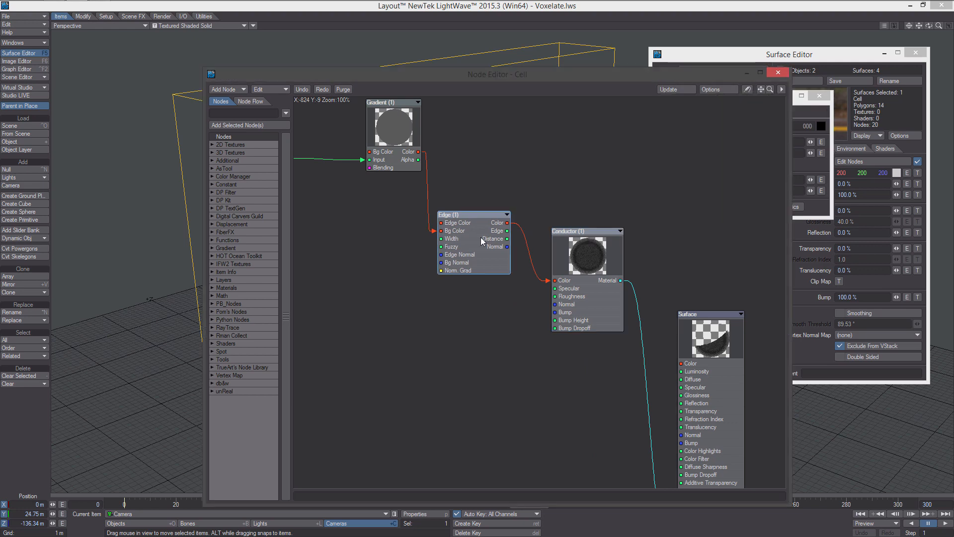
pyautogui.doubleClick(408, 132)
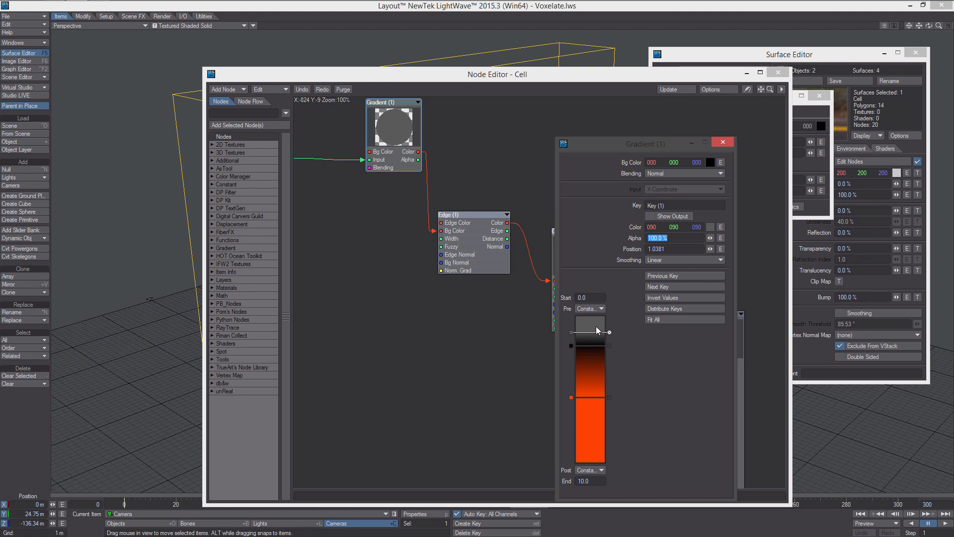
pyautogui.click(710, 227)
pyautogui.moveTo(563, 230); pyautogui.dragTo(564, 224)
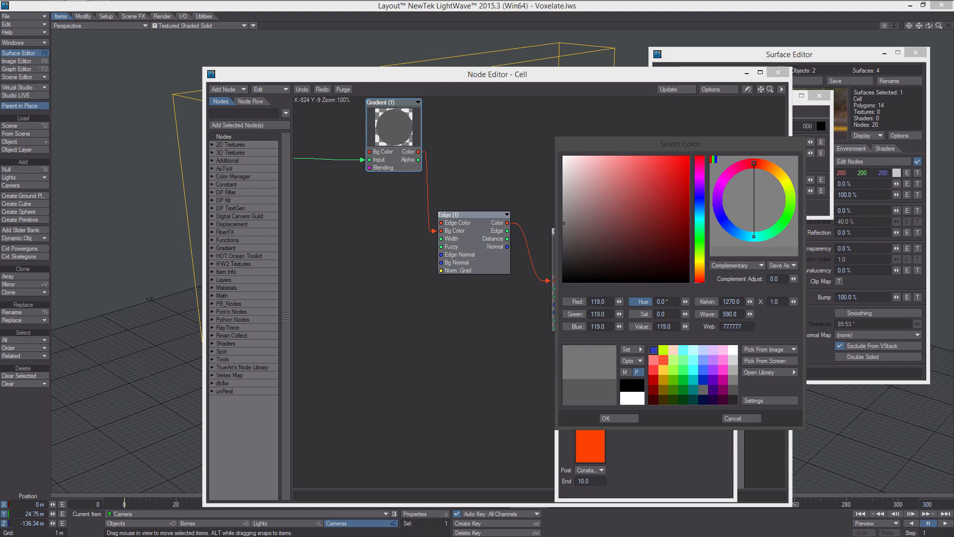
pyautogui.click(668, 327)
pyautogui.write('120')
pyautogui.press('Return')
pyautogui.click(619, 418)
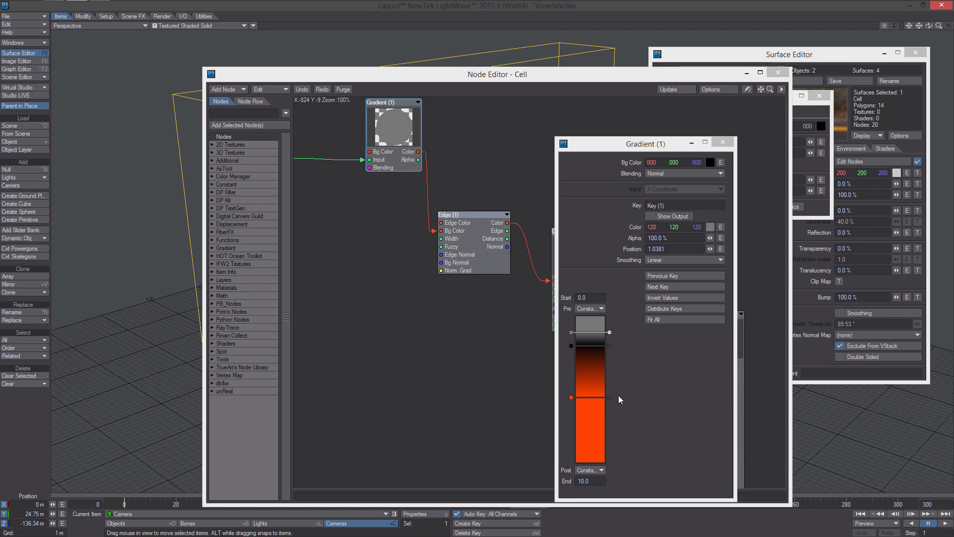
# - Set the Gradient's second key to dark grey 37 and close the Cell node windows
pyautogui.click(592, 344)
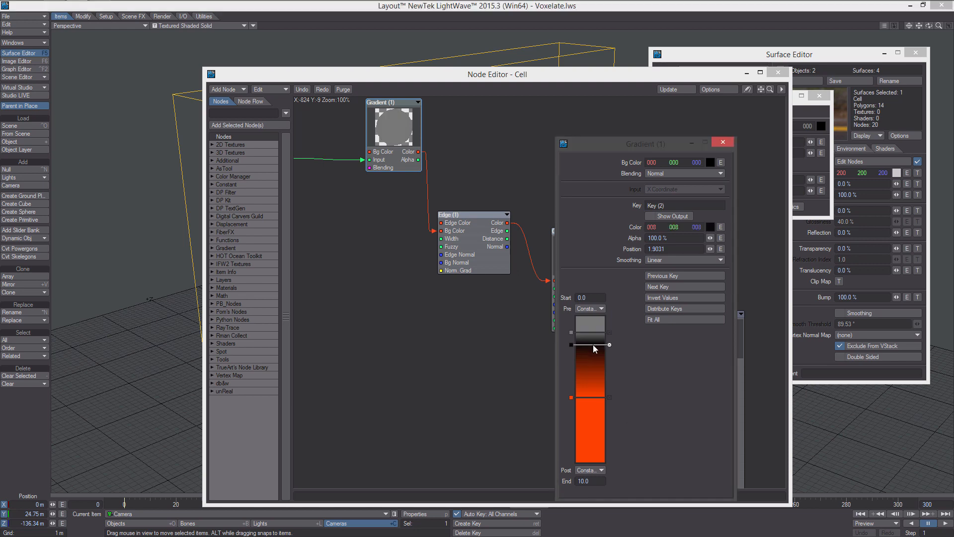
pyautogui.click(710, 227)
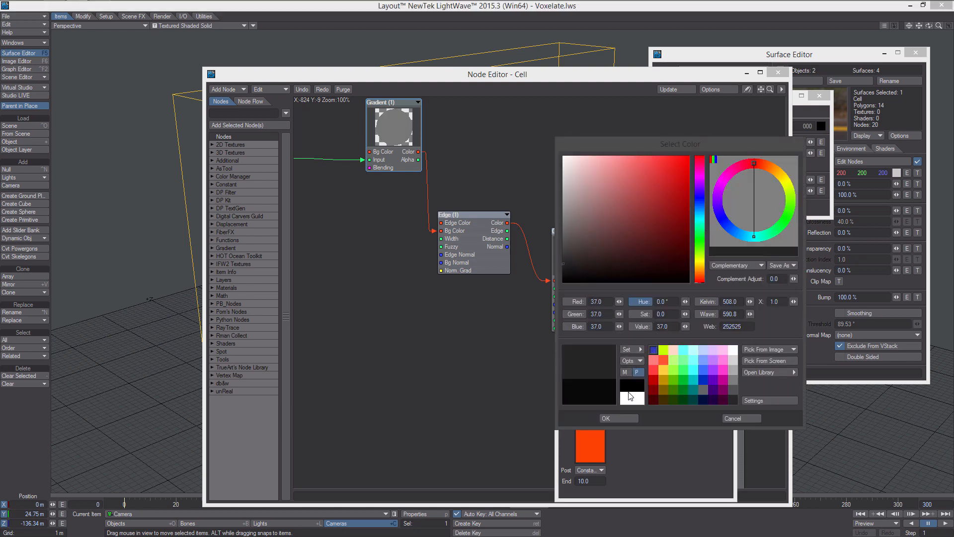
pyautogui.click(619, 418)
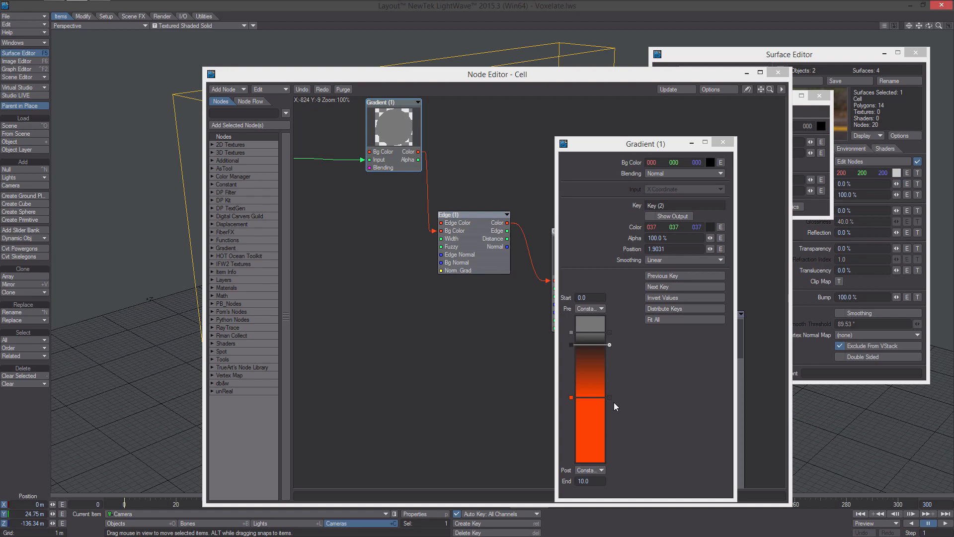
pyautogui.click(723, 142)
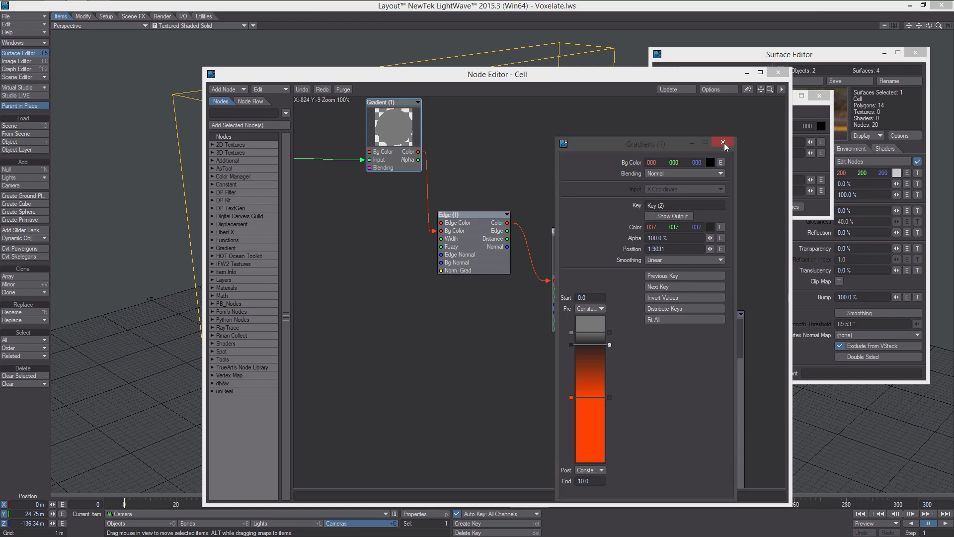
pyautogui.click(777, 74)
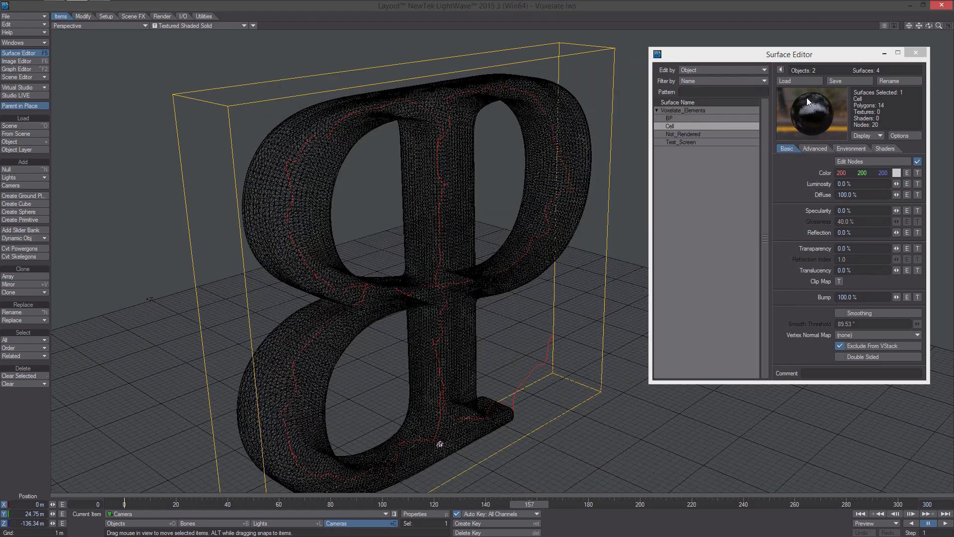
# - Set the radiosity Intensity to 100% in the global illumination settings
pyautogui.click(419, 516)
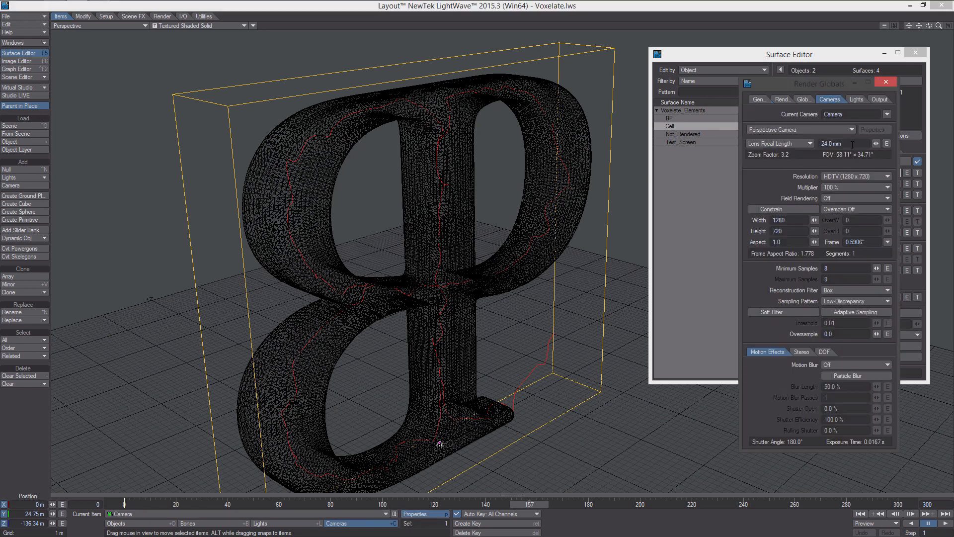
pyautogui.click(807, 100)
pyautogui.moveTo(847, 180); pyautogui.dragTo(799, 183)
pyautogui.write('100')
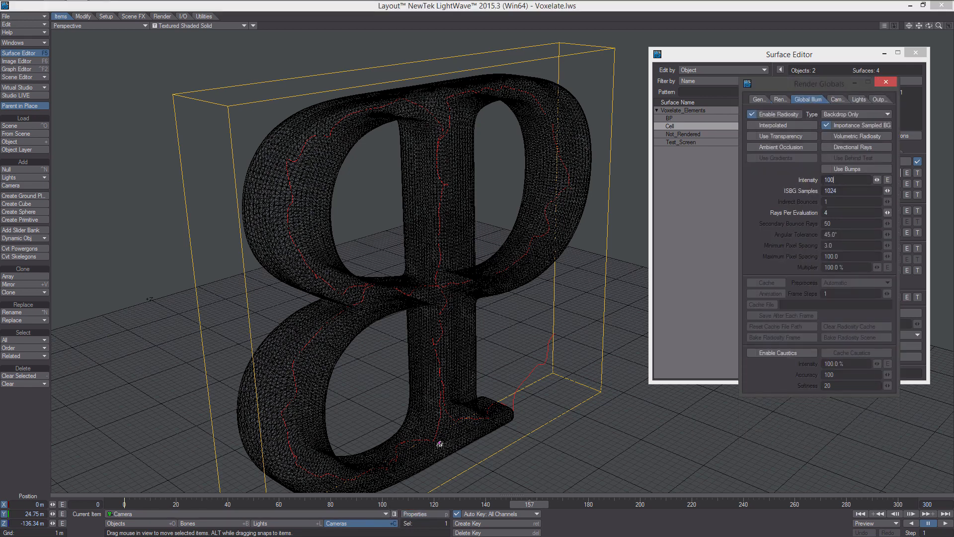
# - Check the shading and lighting up close with VPR, return to Textured Shaded Solid, and close the render settings
pyautogui.click(219, 25)
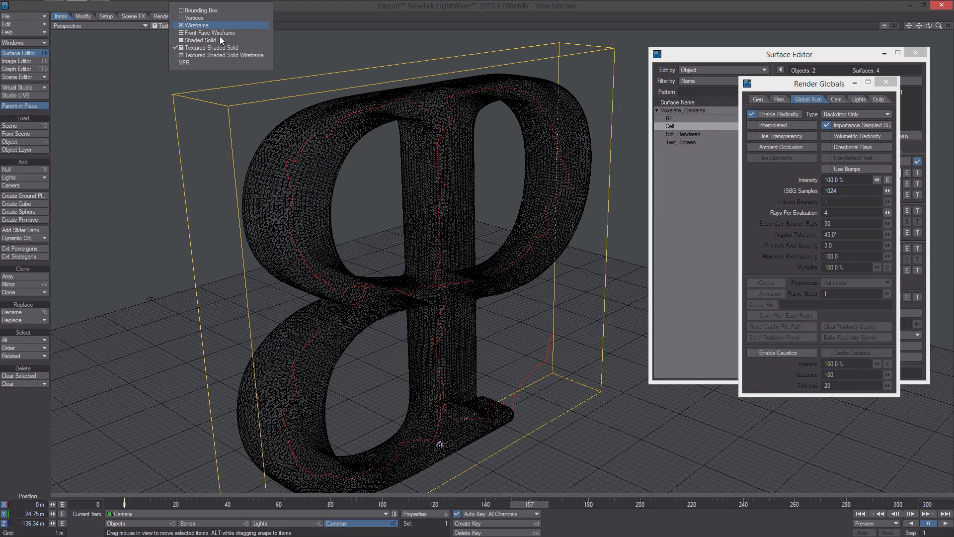
pyautogui.click(212, 64)
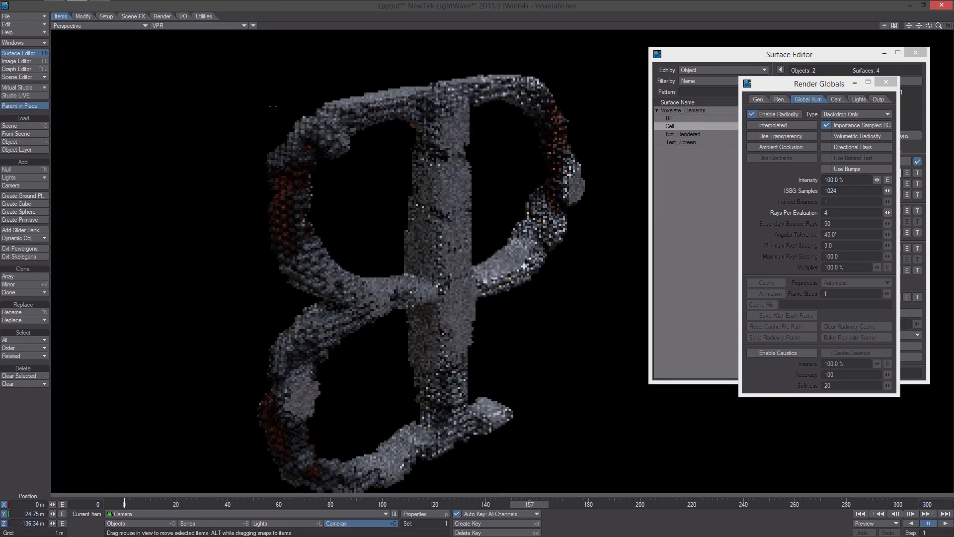
pyautogui.moveTo(939, 25)
pyautogui.mouseDown()
pyautogui.moveTo(949, 25)
pyautogui.moveTo(939, 25)
pyautogui.mouseUp()
pyautogui.keyDown('alt'); pyautogui.keyDown('shift'); pyautogui.moveTo(291, 228); pyautogui.dragTo(414, 243); pyautogui.keyUp('shift'); pyautogui.keyUp('alt')
pyautogui.keyDown('alt'); pyautogui.moveTo(291, 228); pyautogui.dragTo(330, 248); pyautogui.keyUp('alt')
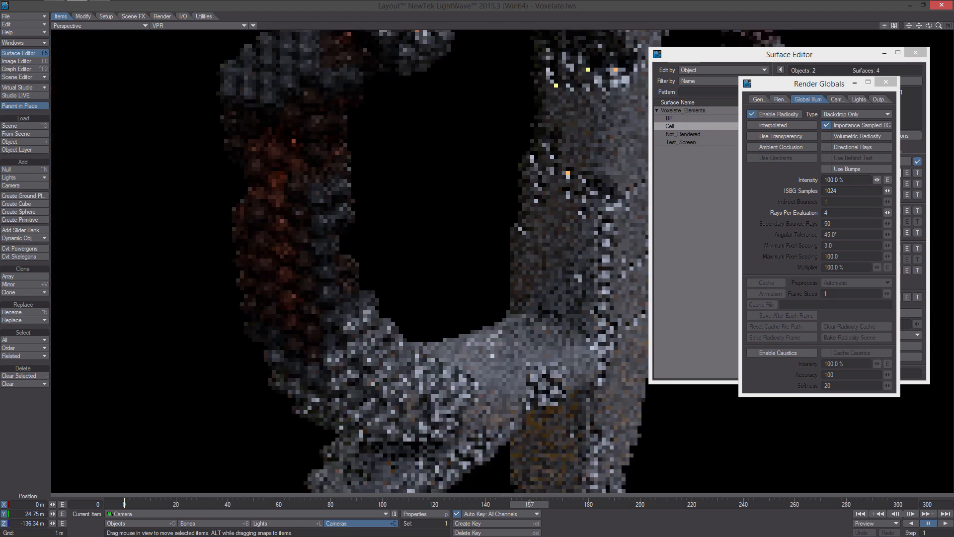
pyautogui.click(219, 25)
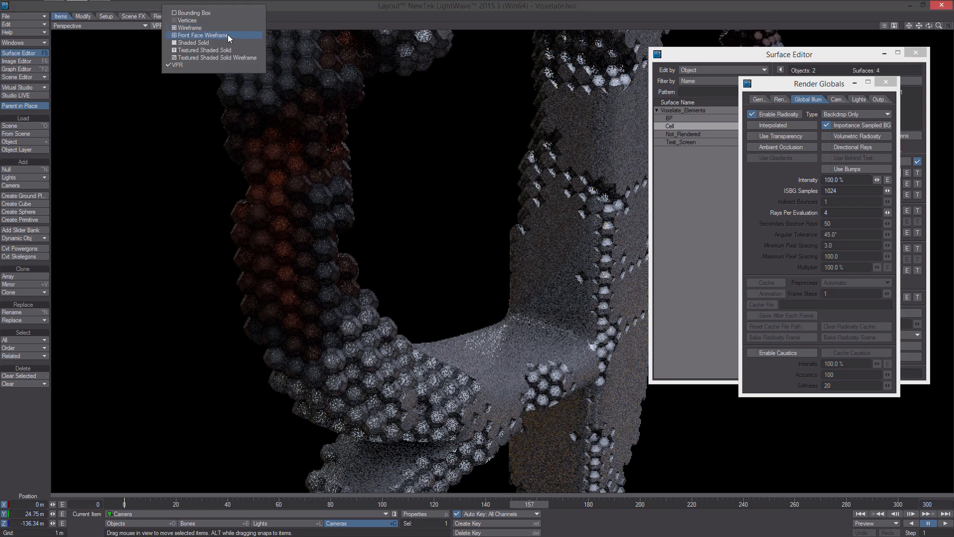
pyautogui.click(203, 50)
pyautogui.click(885, 82)
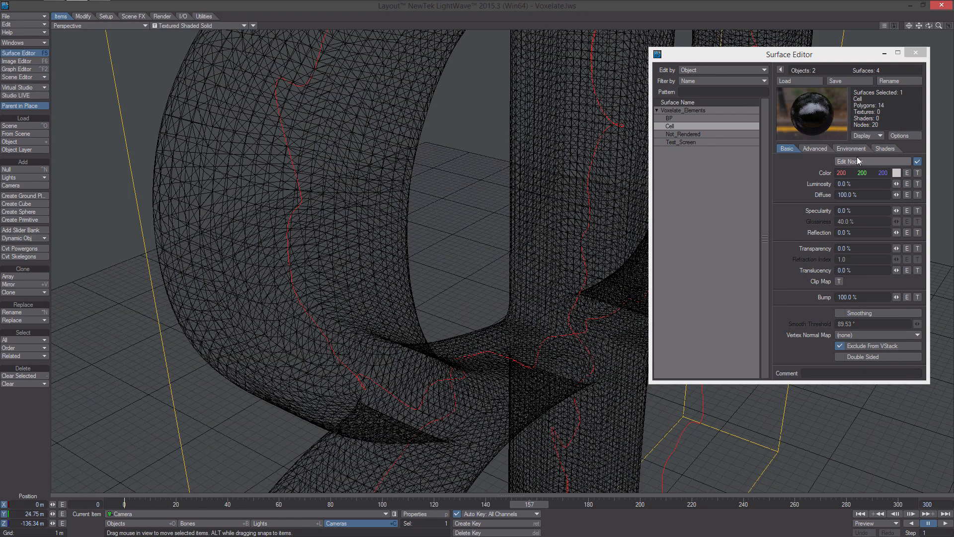
# - Reopen the Cell surface's Edge node, set its Fuzzy Edge to 1.0, and close all surface editing windows
pyautogui.click(858, 161)
pyautogui.doubleClick(500, 243)
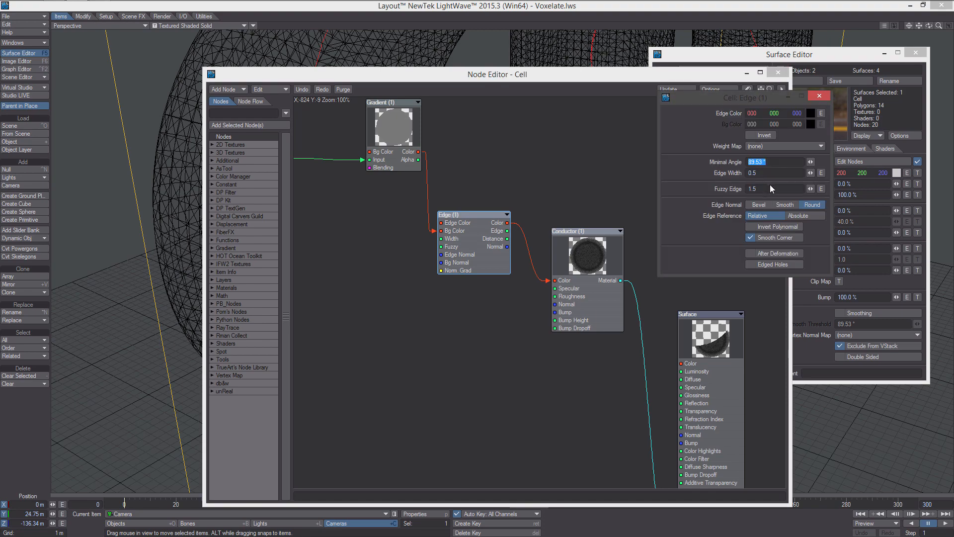
pyautogui.click(770, 188)
pyautogui.click(819, 95)
pyautogui.click(779, 73)
pyautogui.click(916, 53)
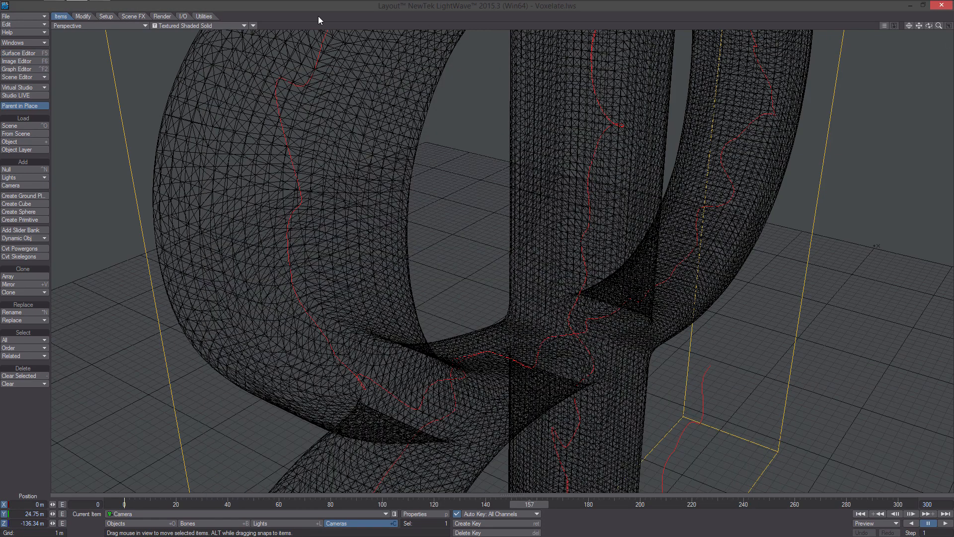
# - Preview the cell edge softness with VPR and return to Textured Shaded Solid
pyautogui.click(220, 26)
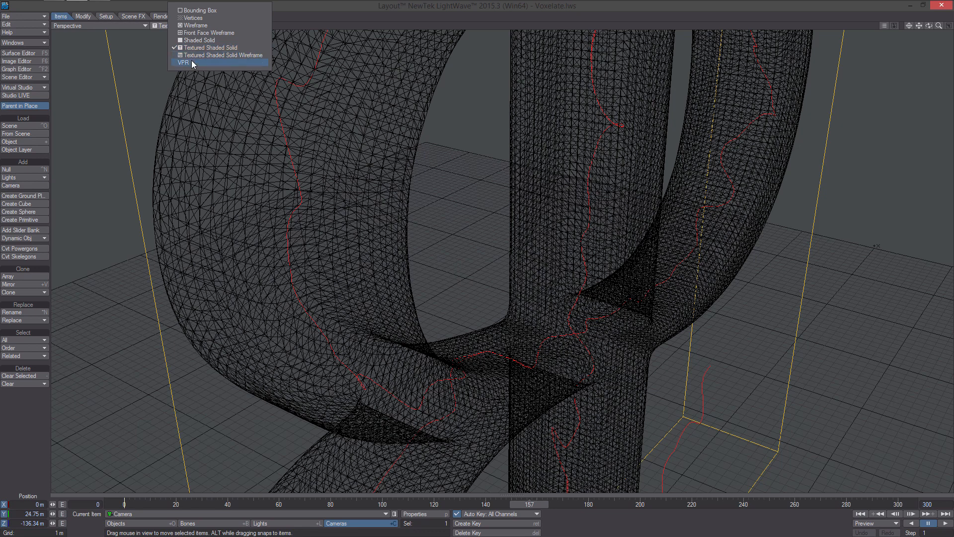
pyautogui.click(192, 62)
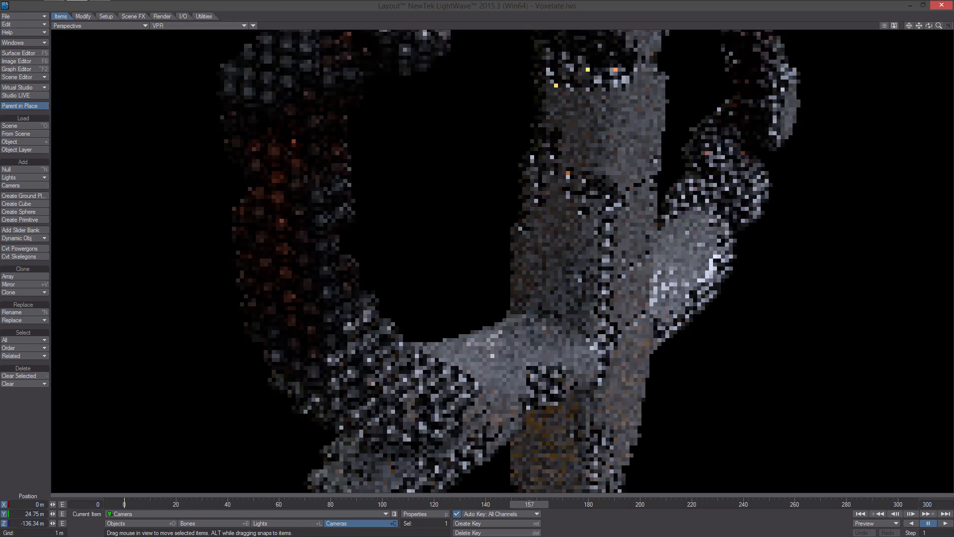
pyautogui.click(230, 28)
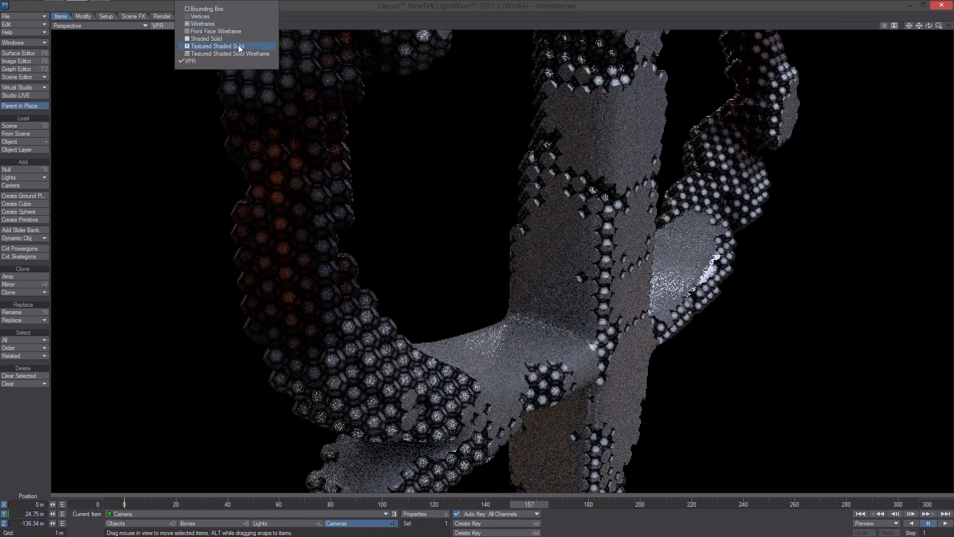
pyautogui.click(239, 47)
# - Set the Cell's Edge node to an Edge Width of 0.3 and close the surface editing windows
pyautogui.click(24, 53)
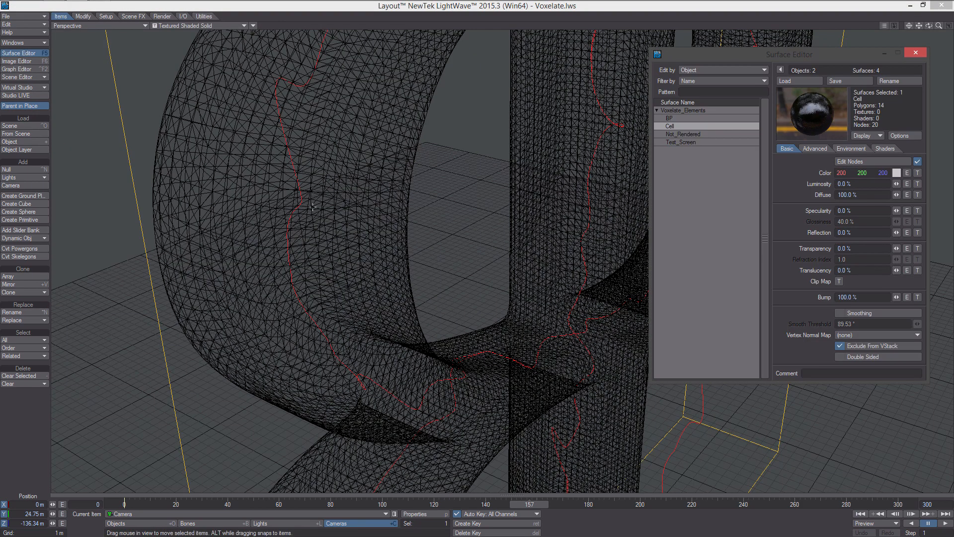
pyautogui.click(868, 157)
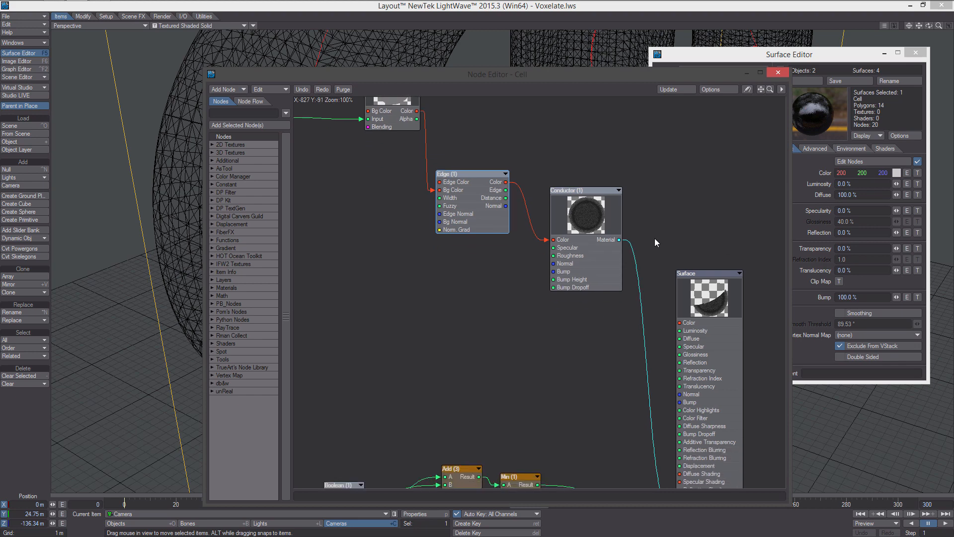
pyautogui.doubleClick(477, 186)
pyautogui.click(758, 172)
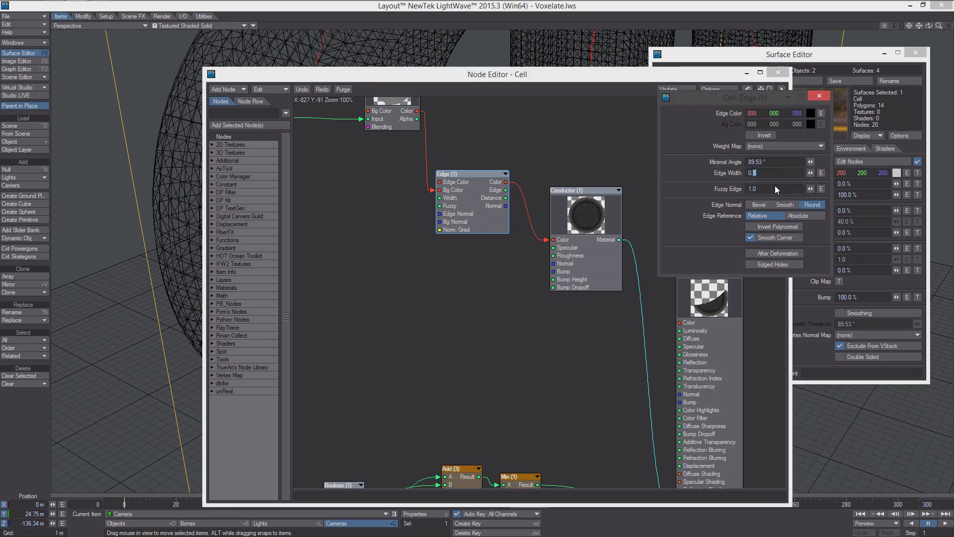
pyautogui.click(819, 95)
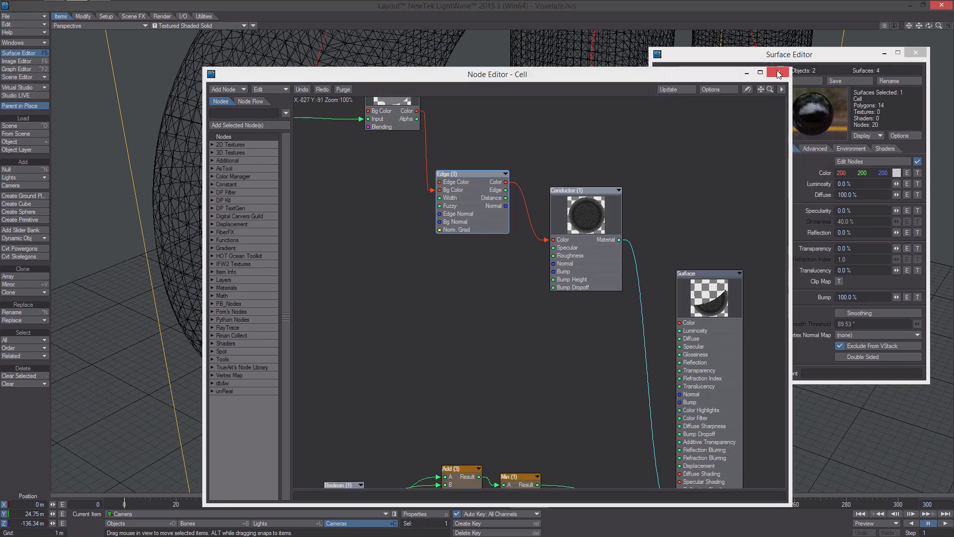
pyautogui.click(778, 72)
pyautogui.click(916, 53)
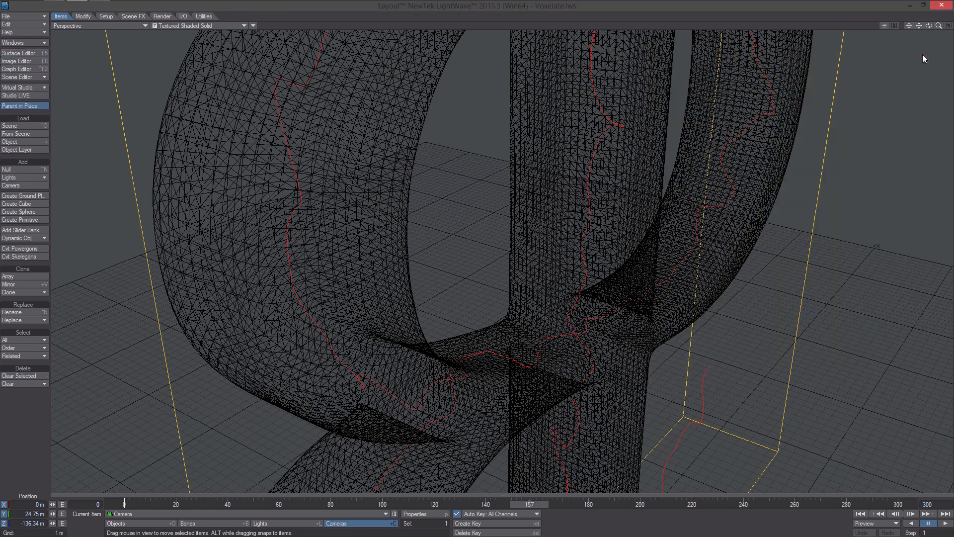
# - Preview the narrower cell outlines with VPR and return to Textured Shaded Solid
pyautogui.click(199, 25)
pyautogui.click(200, 64)
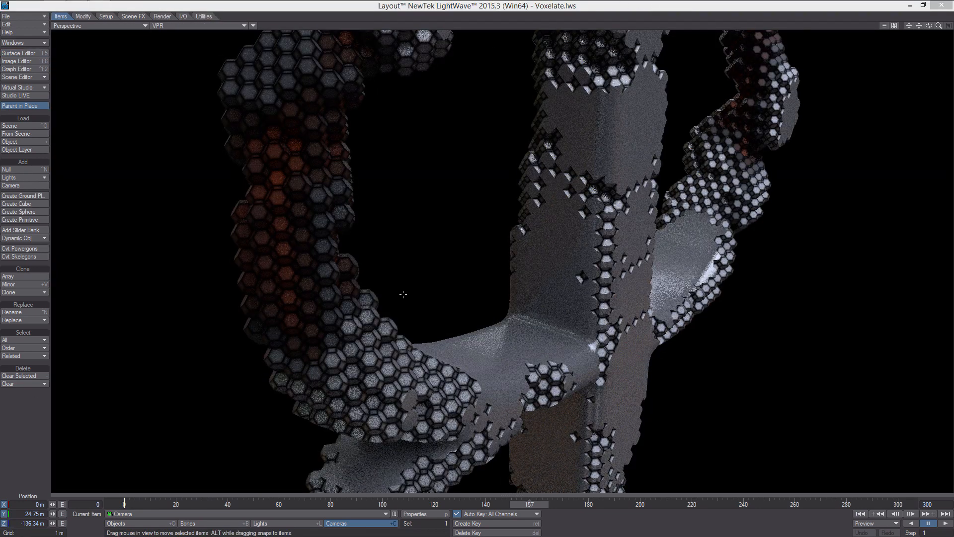
pyautogui.click(223, 25)
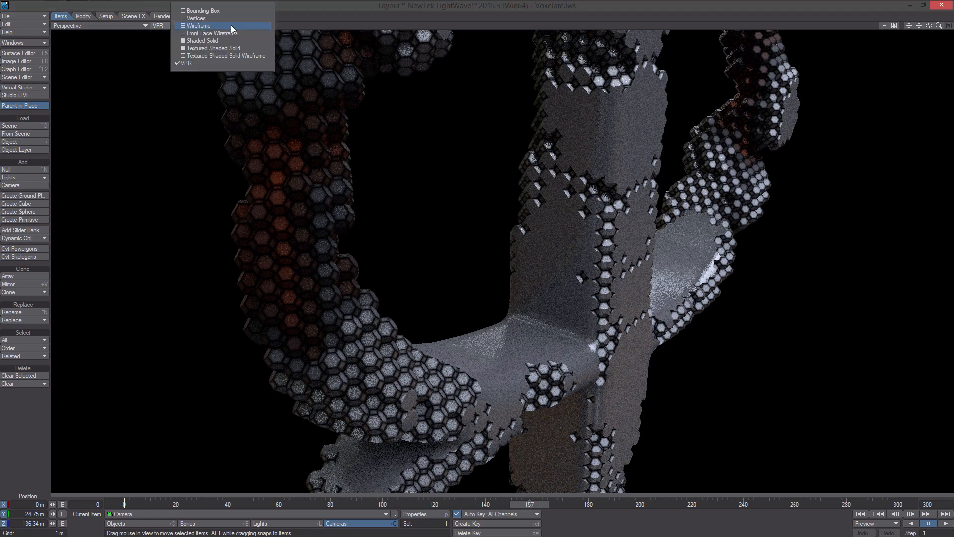
pyautogui.click(242, 50)
# - Reopen the Cell surface's Edge node, set its Edge Width to 0.1, and close the node's settings
pyautogui.click(22, 53)
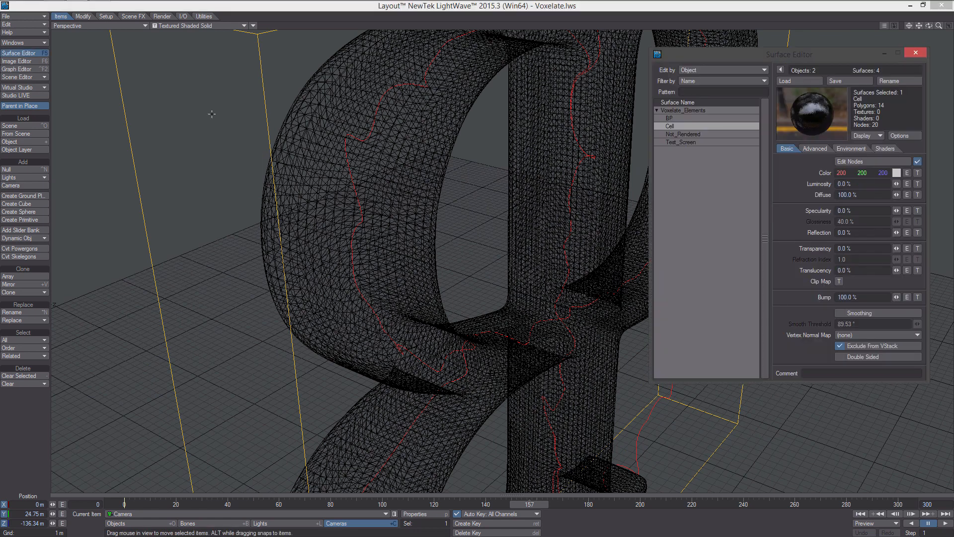
pyautogui.click(850, 161)
pyautogui.doubleClick(457, 182)
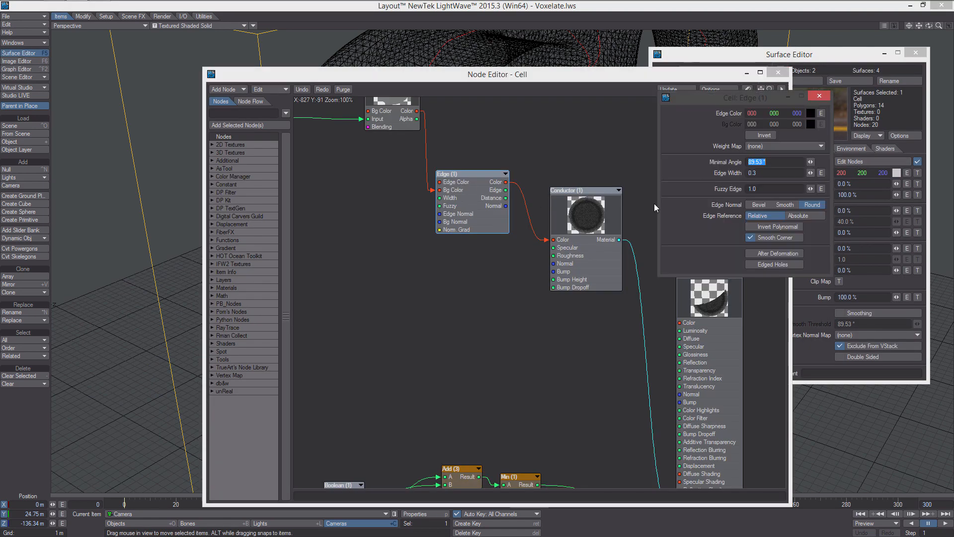
pyautogui.write('0.3')
pyautogui.press('BackSpace')
pyautogui.write('1')
pyautogui.click(819, 96)
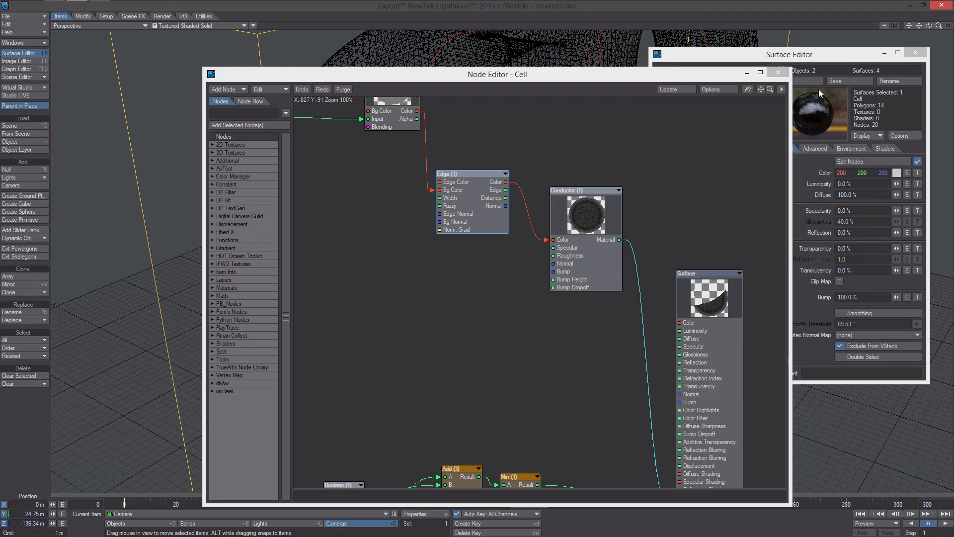
# - Close the Cell surface's node editor, save the scene over the existing file, and close the Surface Editor
pyautogui.click(780, 73)
pyautogui.press('s')
pyautogui.press('Return')
pyautogui.press('Return')
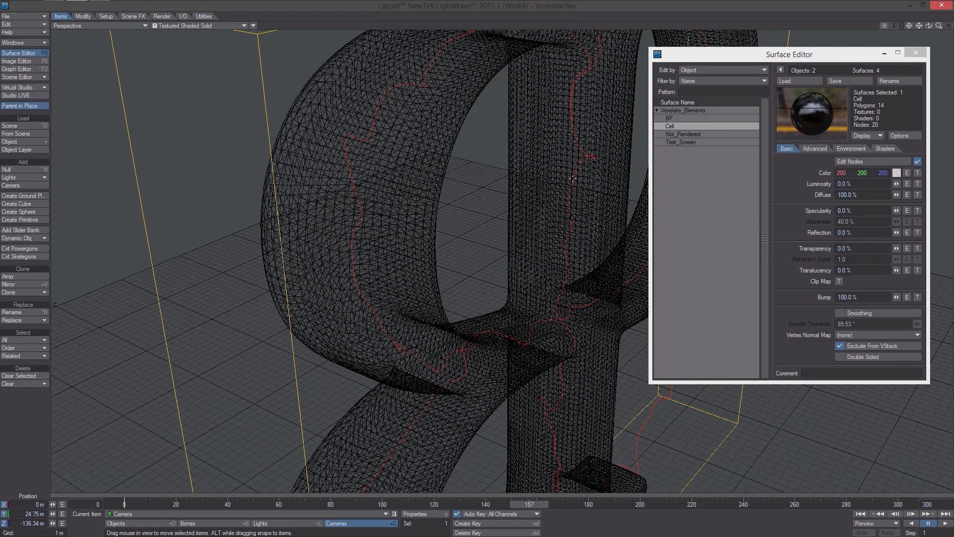
pyautogui.scroll(-5, 573, 178)
pyautogui.keyDown('alt'); pyautogui.moveTo(573, 178); pyautogui.dragTo(521, 323); pyautogui.keyUp('alt')
pyautogui.click(916, 52)
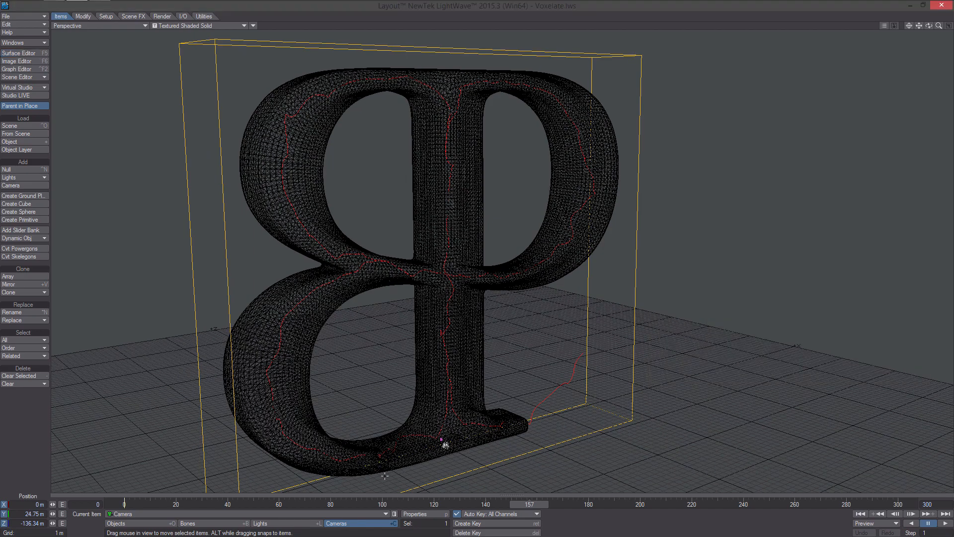
# - Open the camera's render properties and set Minimum Samples to 2 with a Fixed sampling pattern
pyautogui.click(425, 514)
pyautogui.scroll(4, 549, 287)
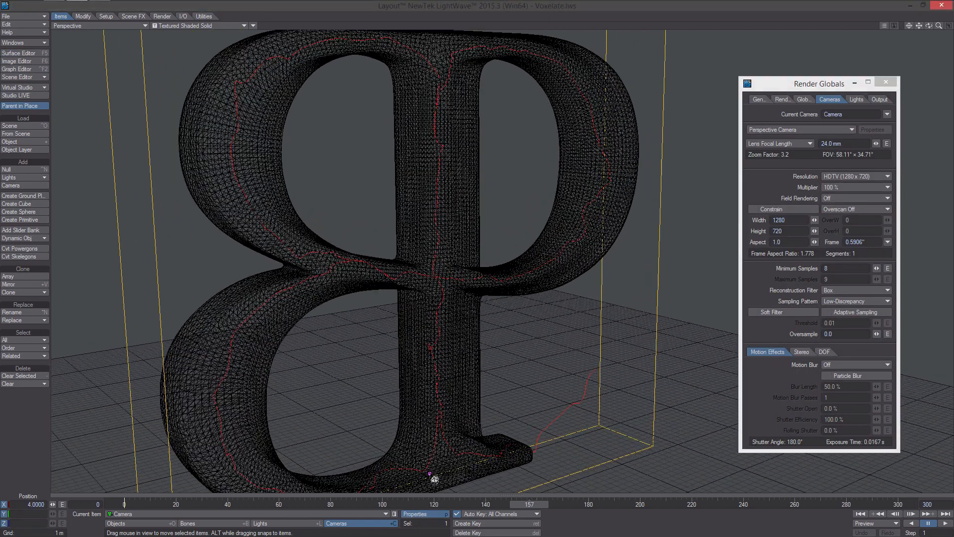
pyautogui.scroll(-1, 549, 287)
pyautogui.keyDown('alt'); pyautogui.moveTo(548, 287); pyautogui.dragTo(556, 300); pyautogui.keyUp('alt')
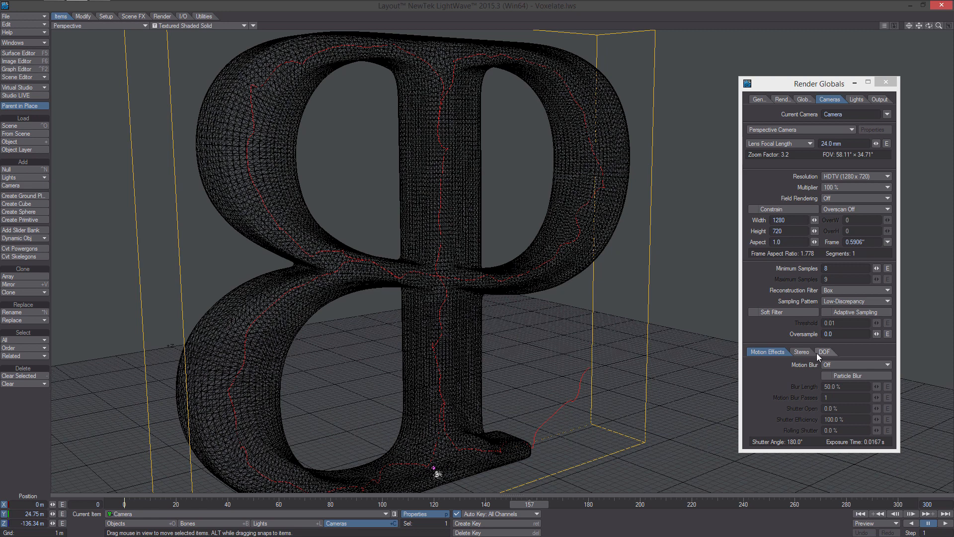
pyautogui.click(825, 268)
pyautogui.write('2')
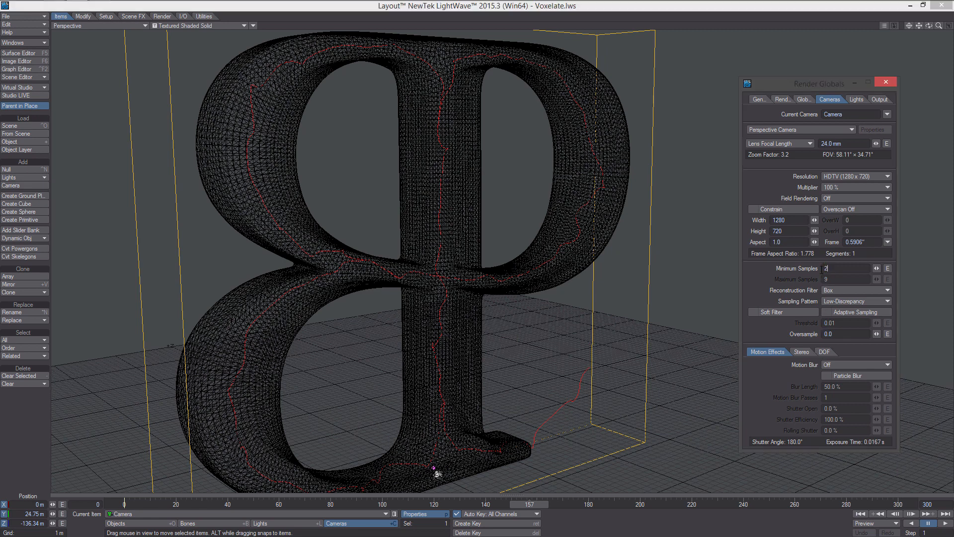
pyautogui.click(856, 310)
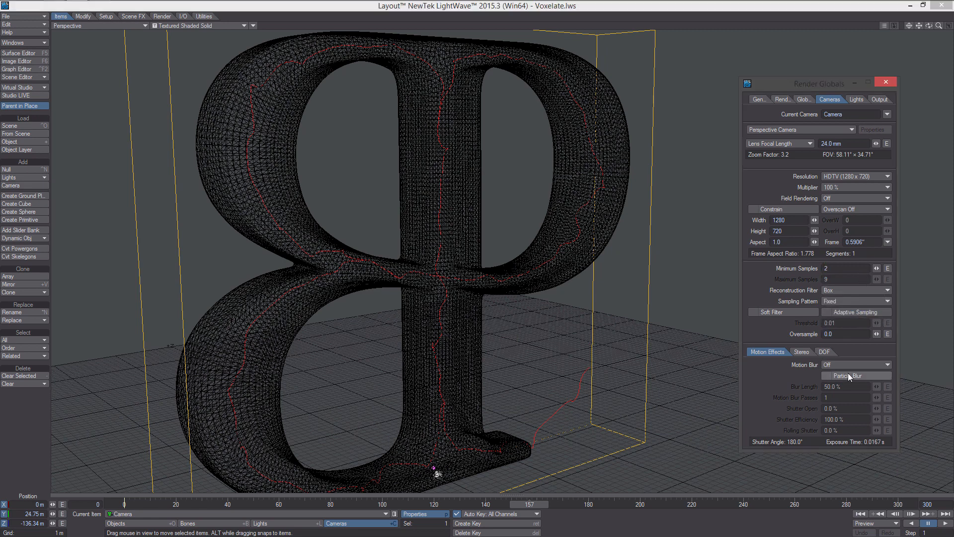
# - Set the camera's Motion Blur to Classic with 8 Motion Blur Passes
pyautogui.click(849, 366)
pyautogui.click(860, 372)
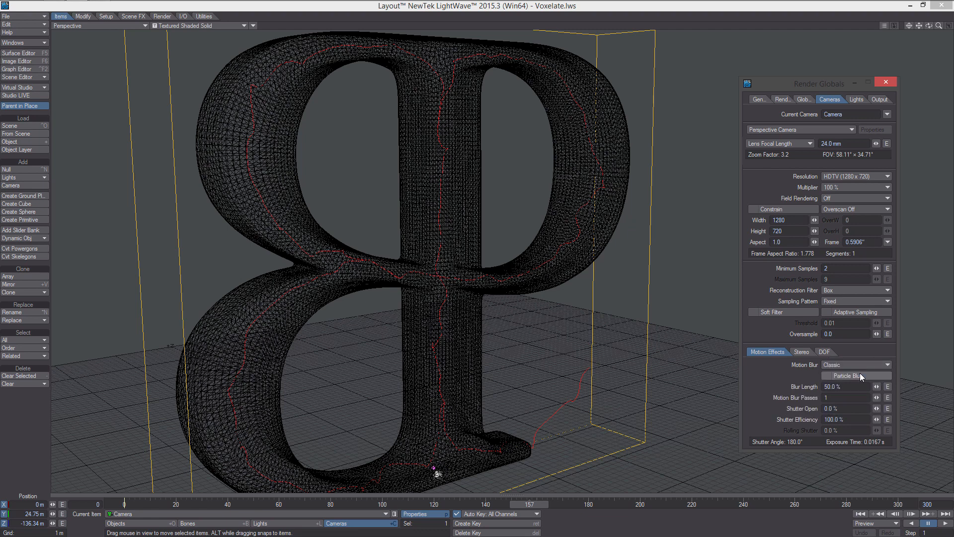
pyautogui.click(826, 398)
pyautogui.write('8')
pyautogui.scroll(-3, 558, 310)
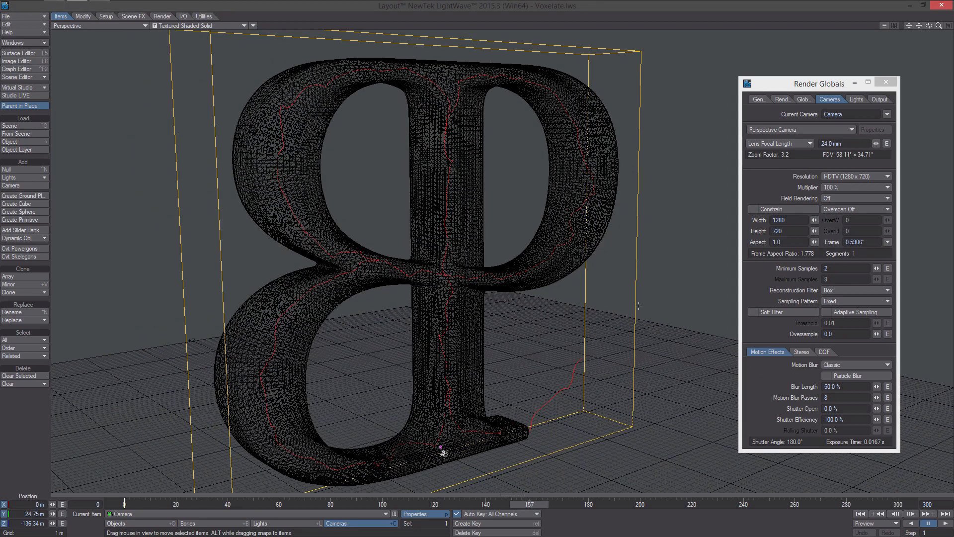
# - Preview the whole voxelated letter model with VPR in the Perspective view and close Render Globals
pyautogui.scroll(2, 710, 347)
pyautogui.keyDown('alt'); pyautogui.moveTo(573, 253); pyautogui.dragTo(470, 238); pyautogui.keyUp('alt')
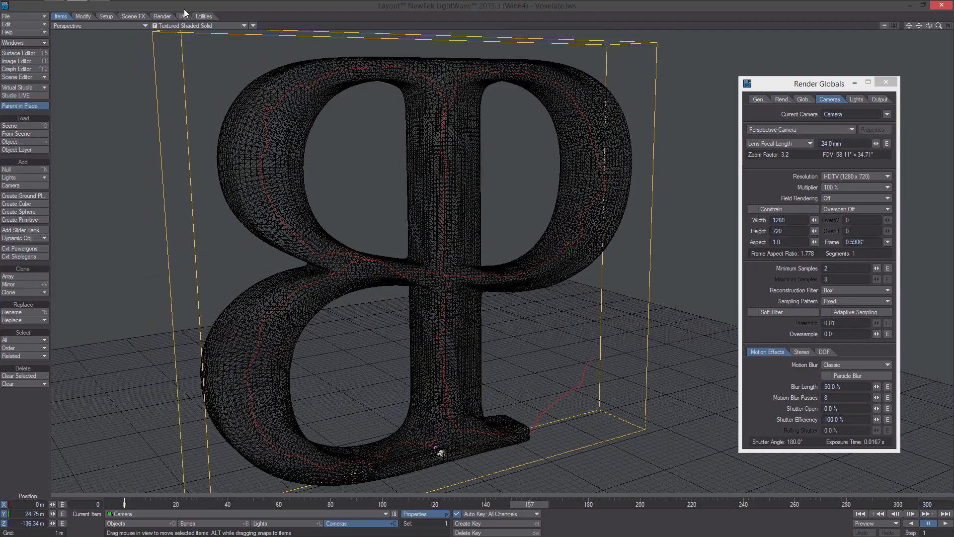
pyautogui.scroll(-3, 179, 26)
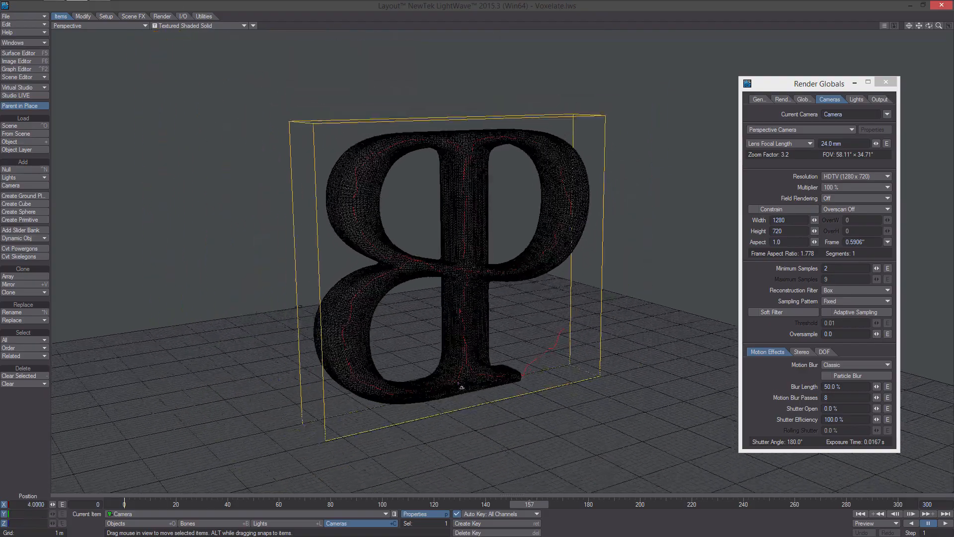
pyautogui.click(178, 25)
pyautogui.click(195, 65)
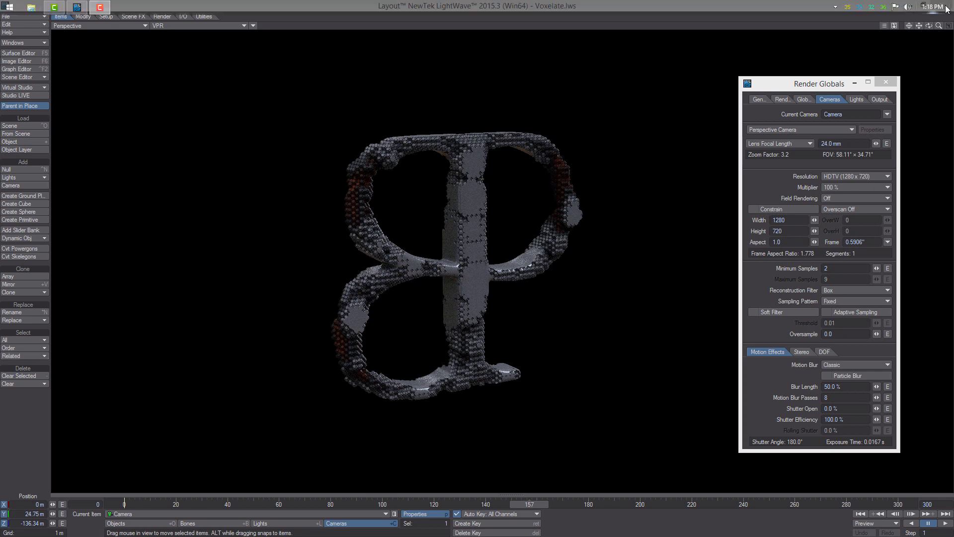
pyautogui.click(886, 82)
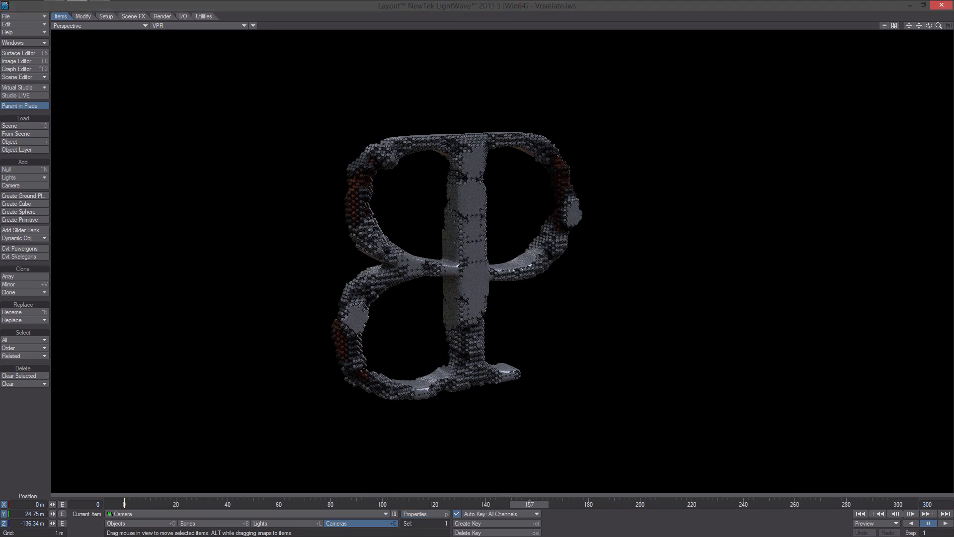